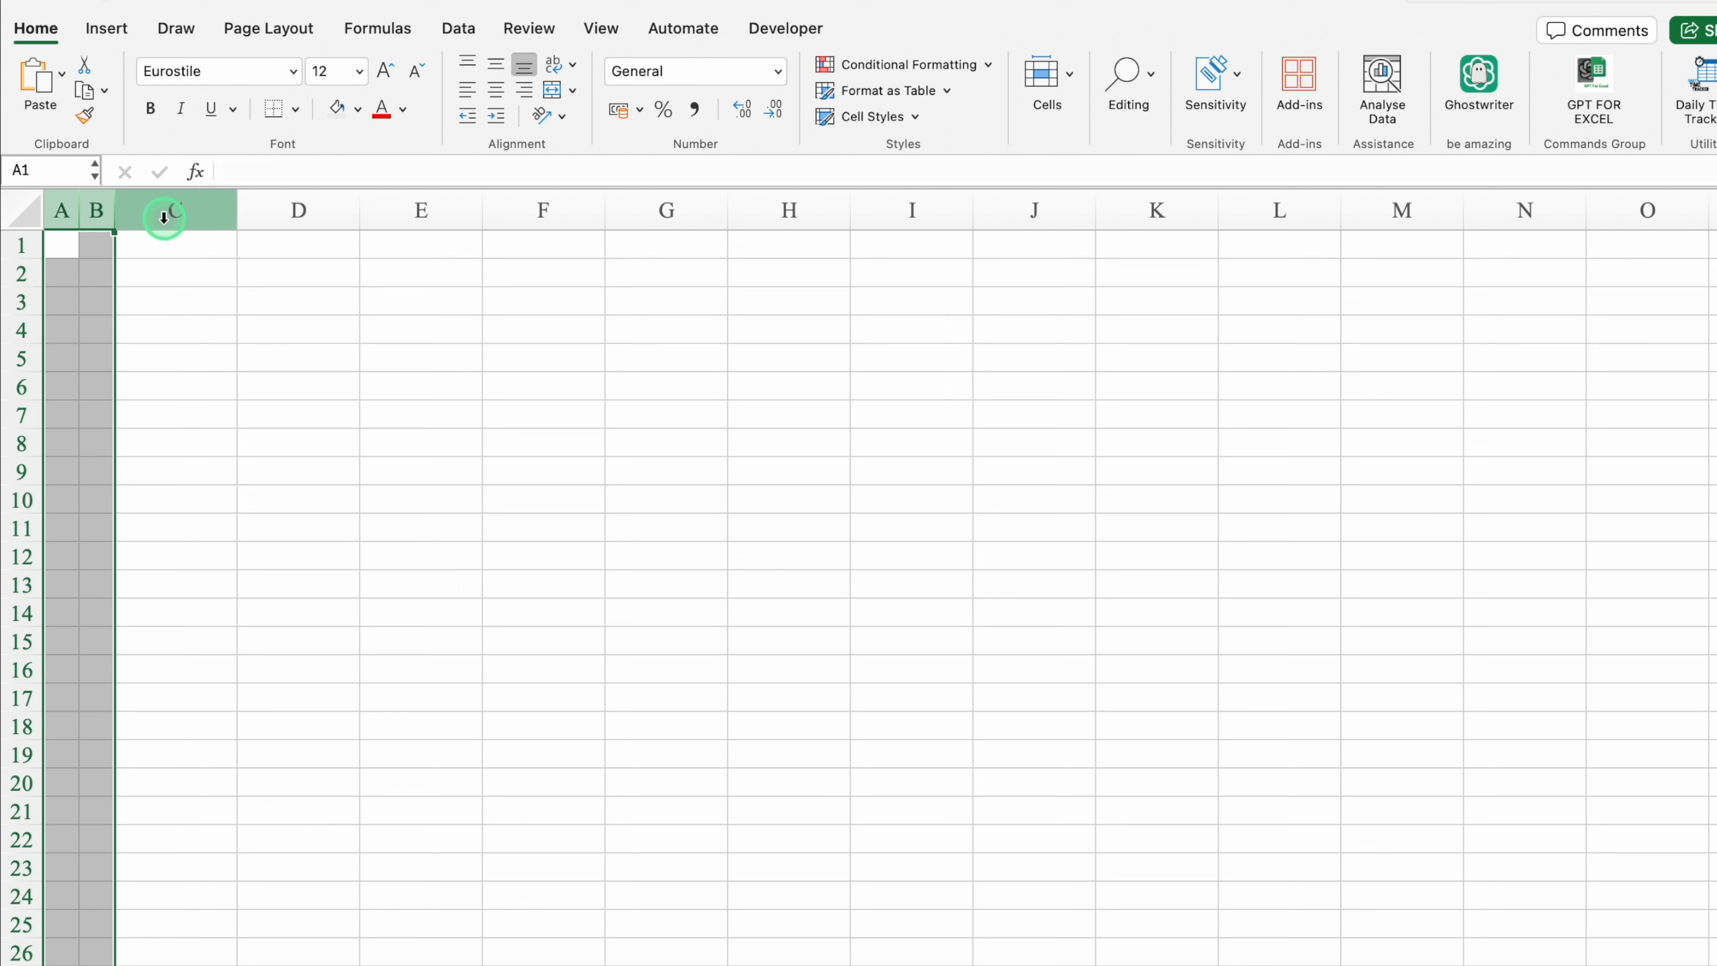
- Enter the labels "Entry Type" in C3 and "Last Bill No." in C4
{"action": "left_click", "coordinate": [185, 301]}
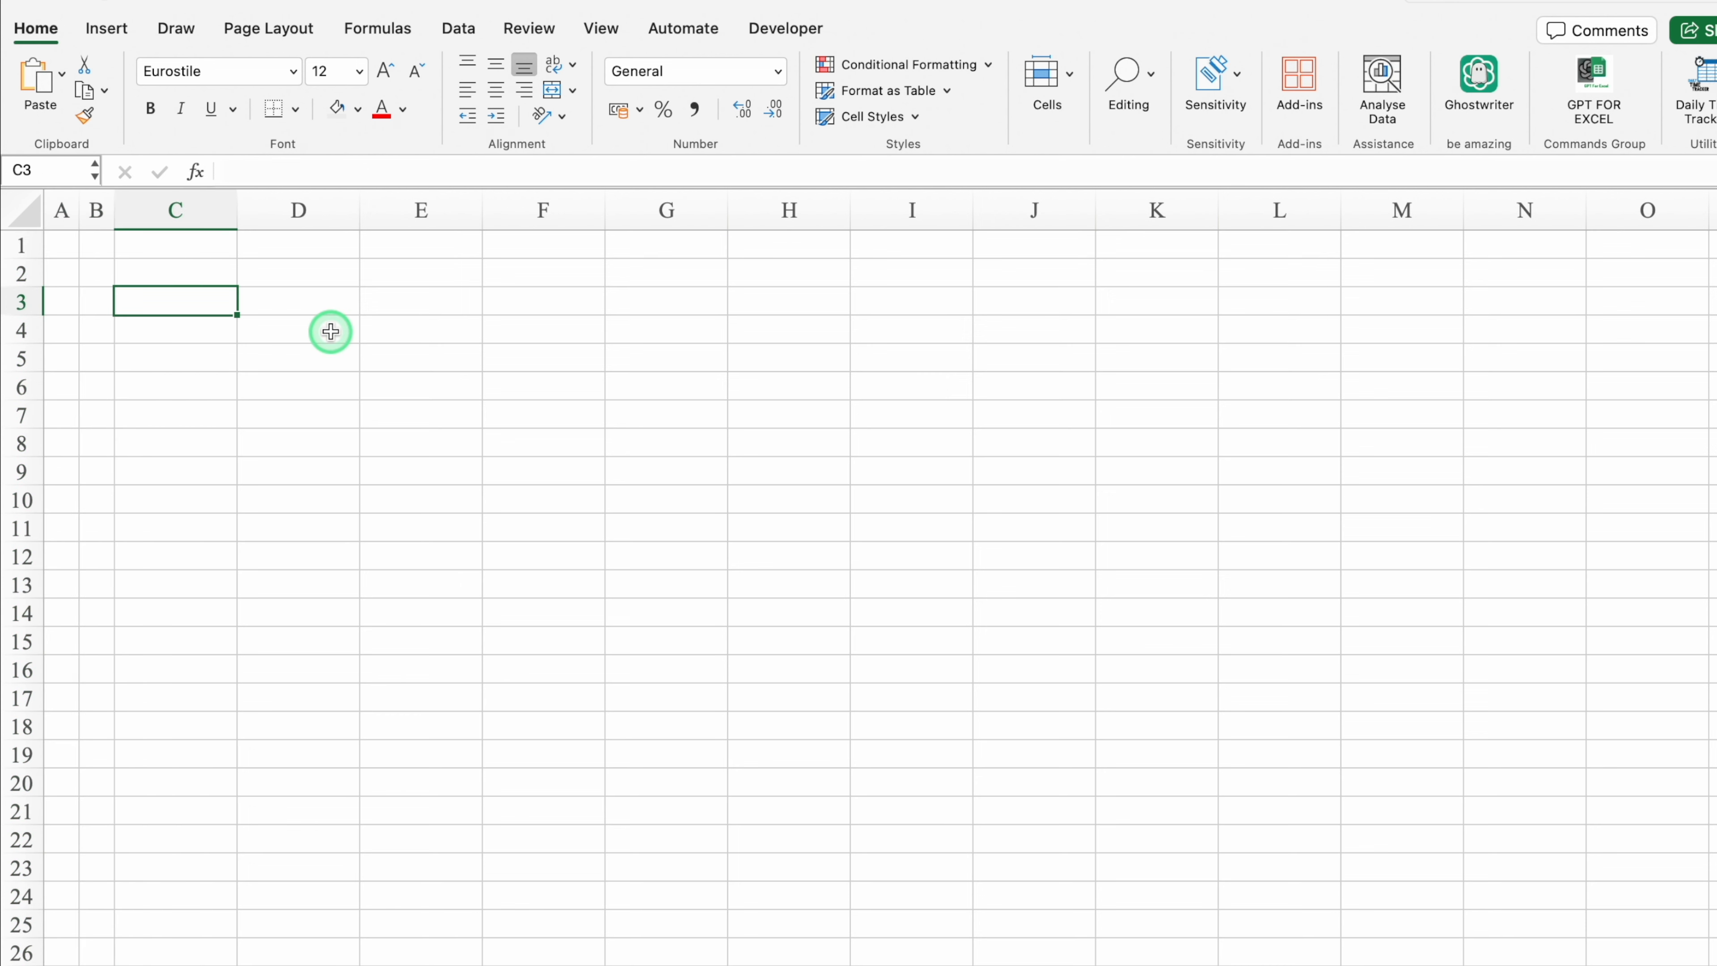
{"action": "type", "text": "Entry Type"}
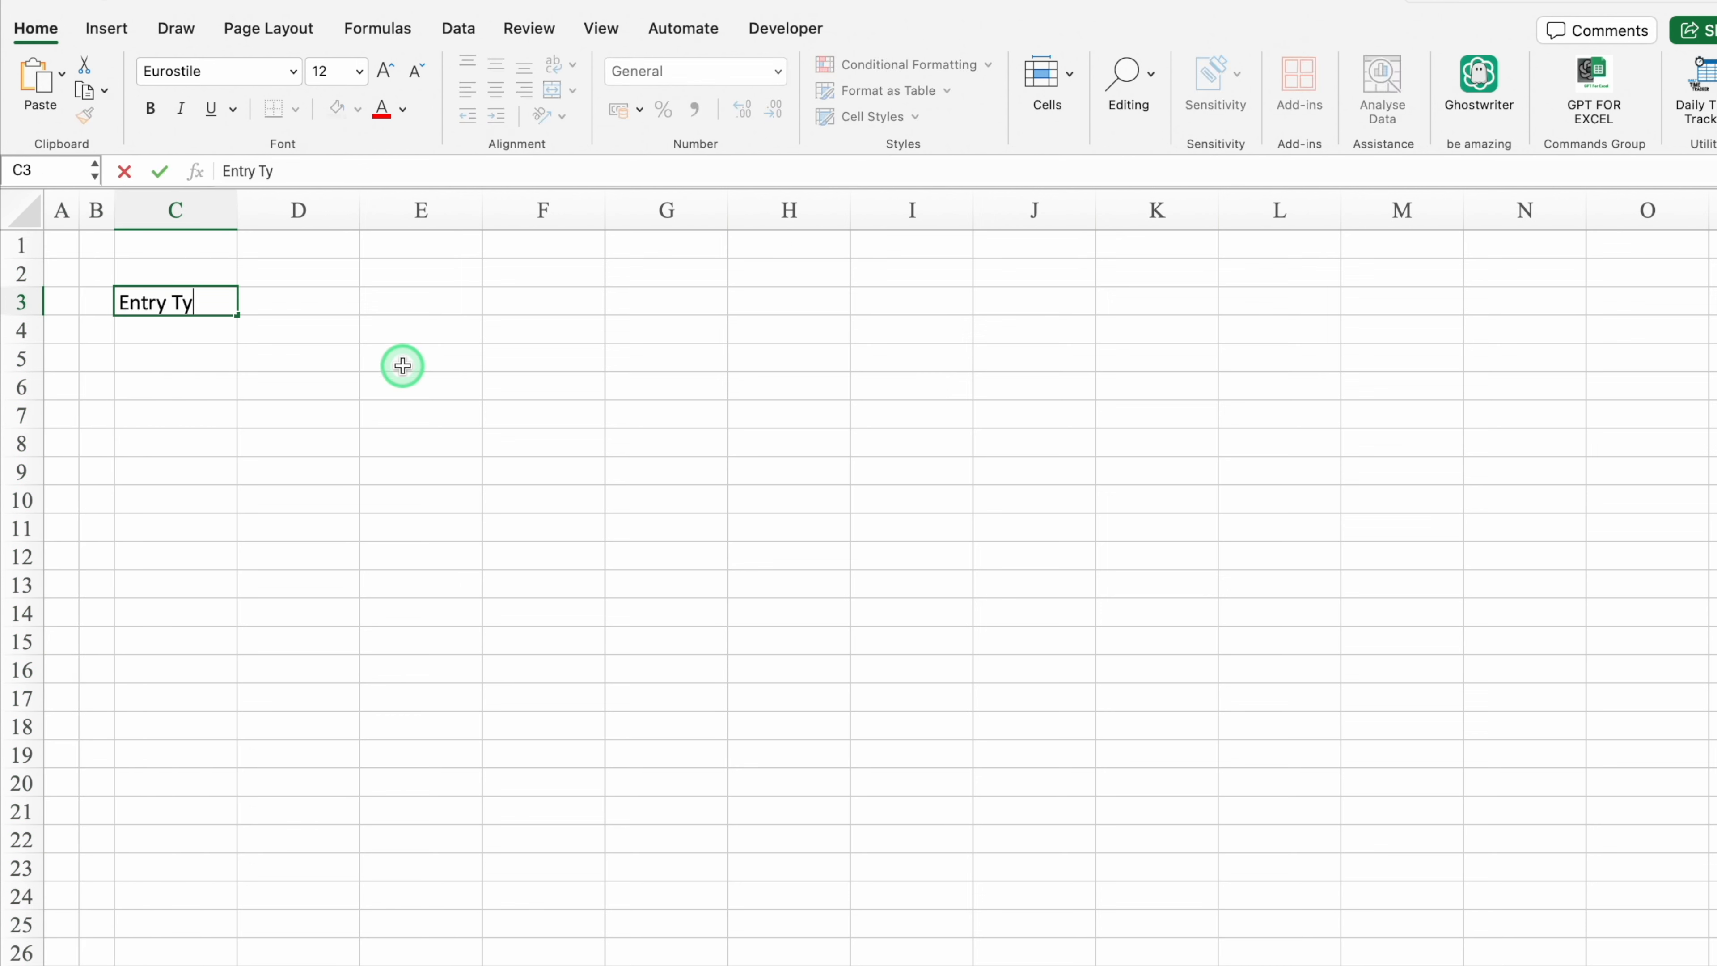
{"action": "key", "text": "Return"}
{"action": "type", "text": "Las"}
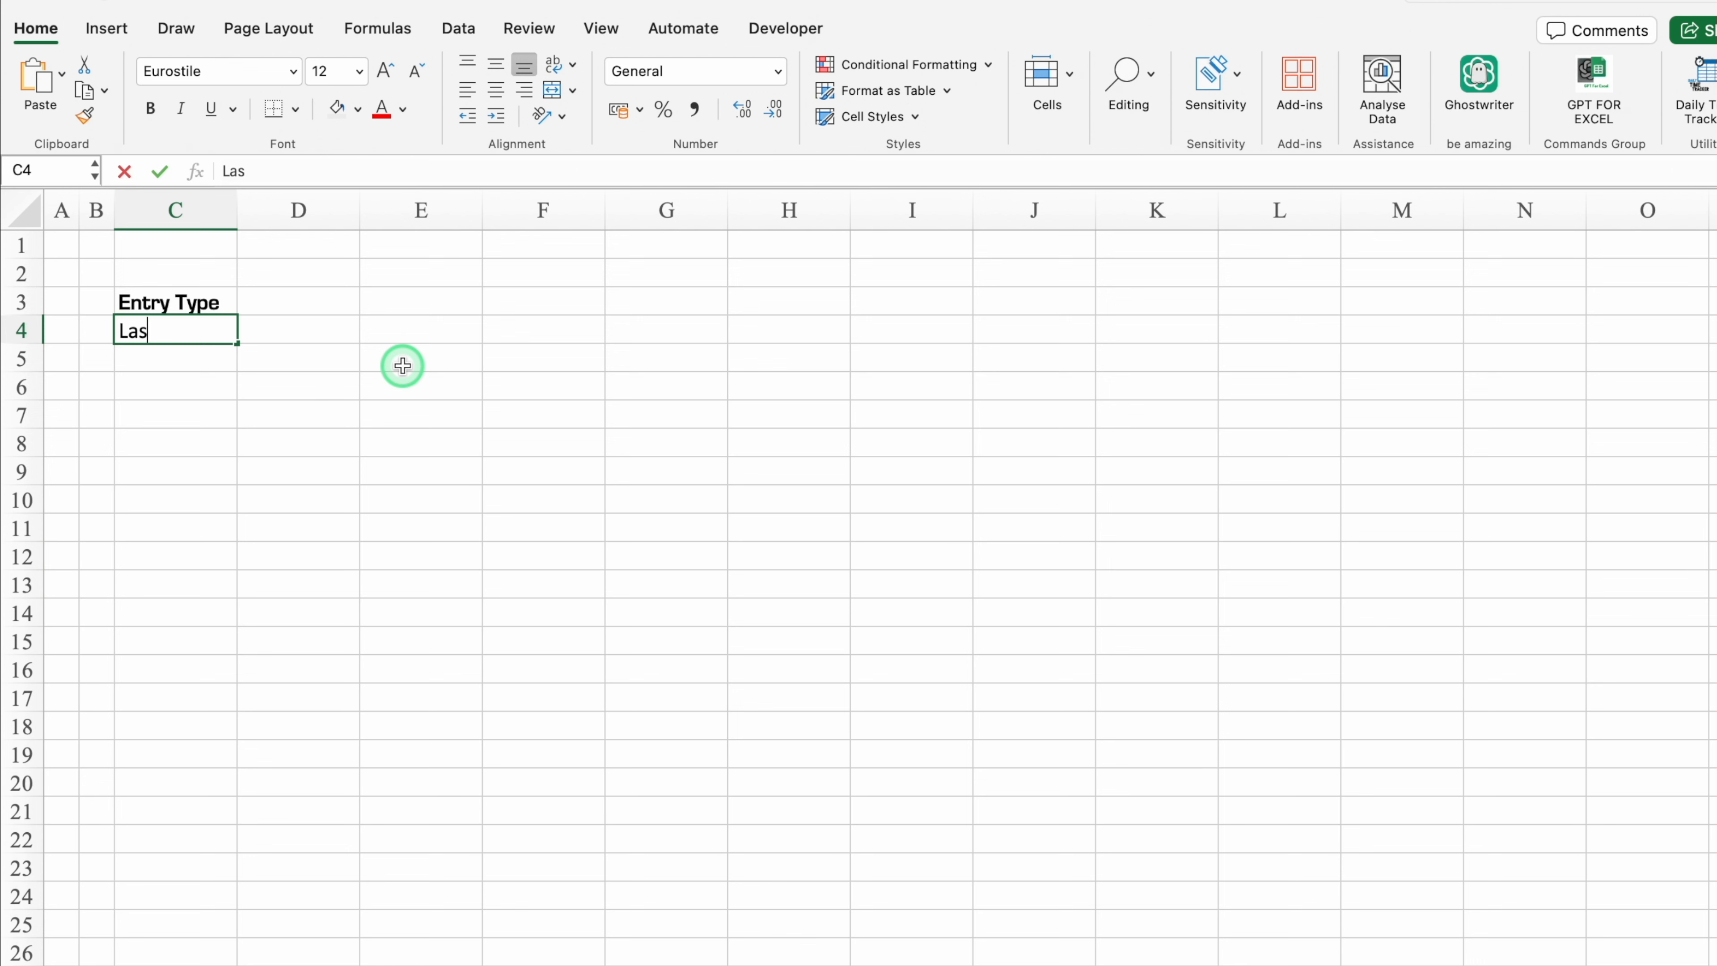
{"action": "type", "text": "t Bill No."}
{"action": "key", "text": "Return"}
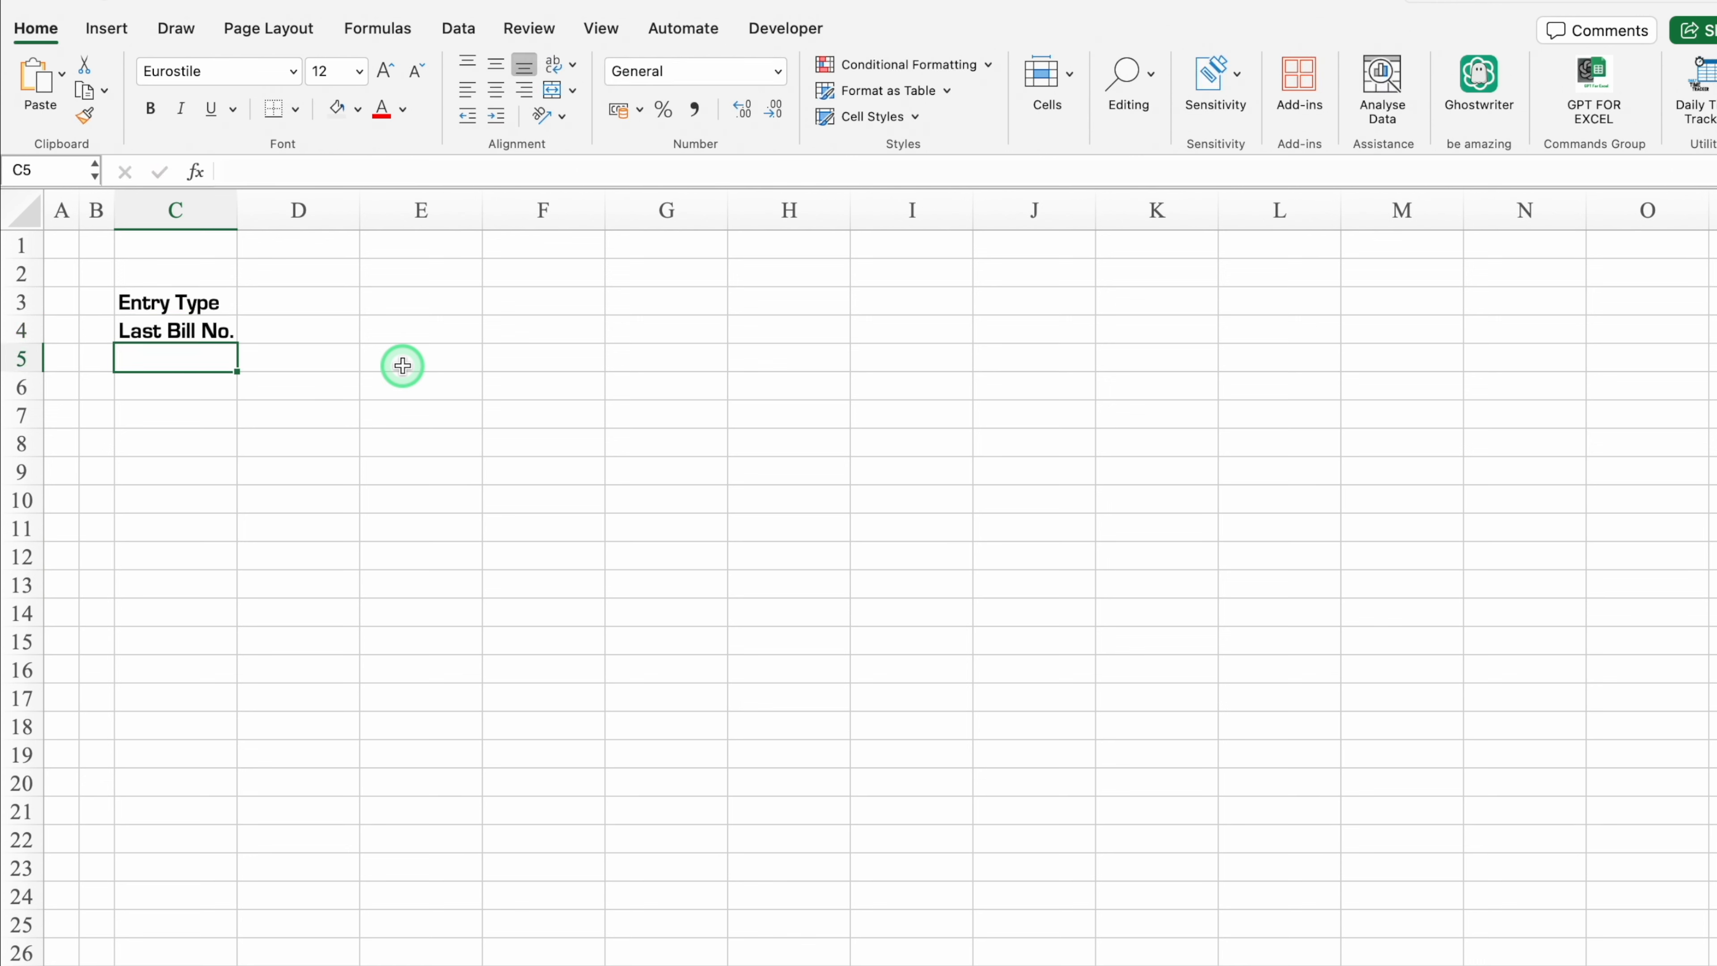
- Leave C5 empty and enter the labels "Bill No.", "Date" and "Items" in C6:C8
{"action": "key", "text": "Return"}
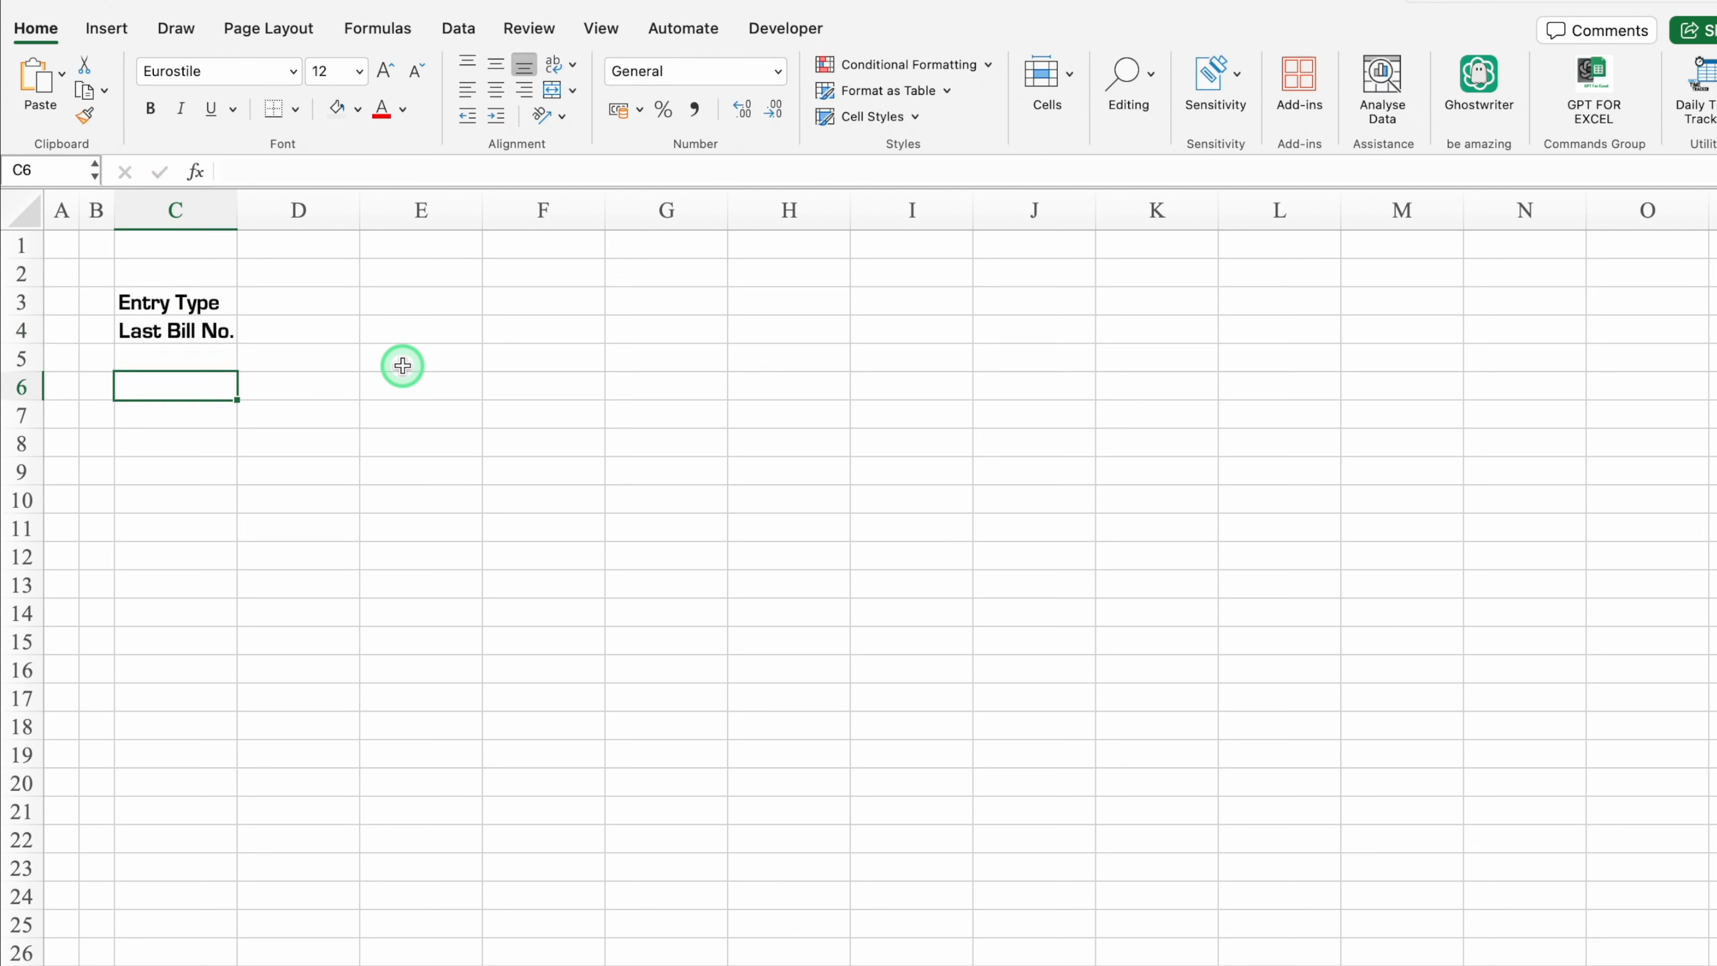
{"action": "type", "text": "Bill No."}
{"action": "key", "text": "Return"}
{"action": "type", "text": "Date"}
{"action": "key", "text": "Return"}
{"action": "type", "text": "Items"}
{"action": "key", "text": "Return"}
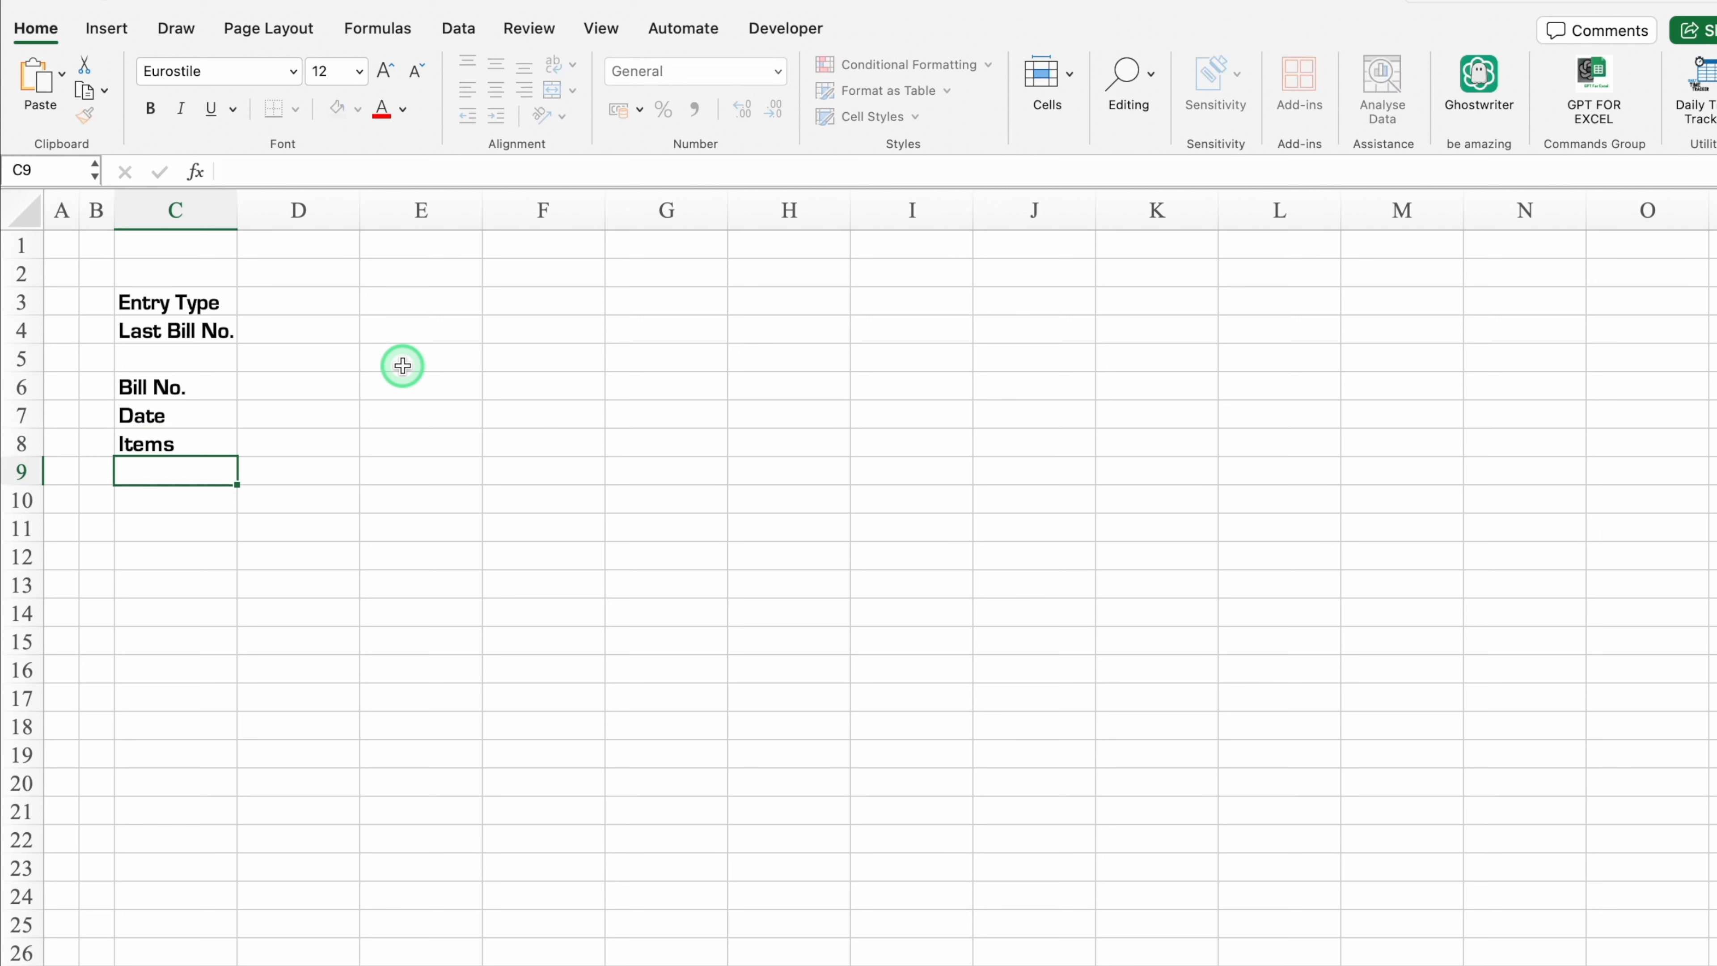
- Enter the labels "Item Code", "Qty.", "Rate" and "Total" in C9:C12
{"action": "type", "text": "Item"}
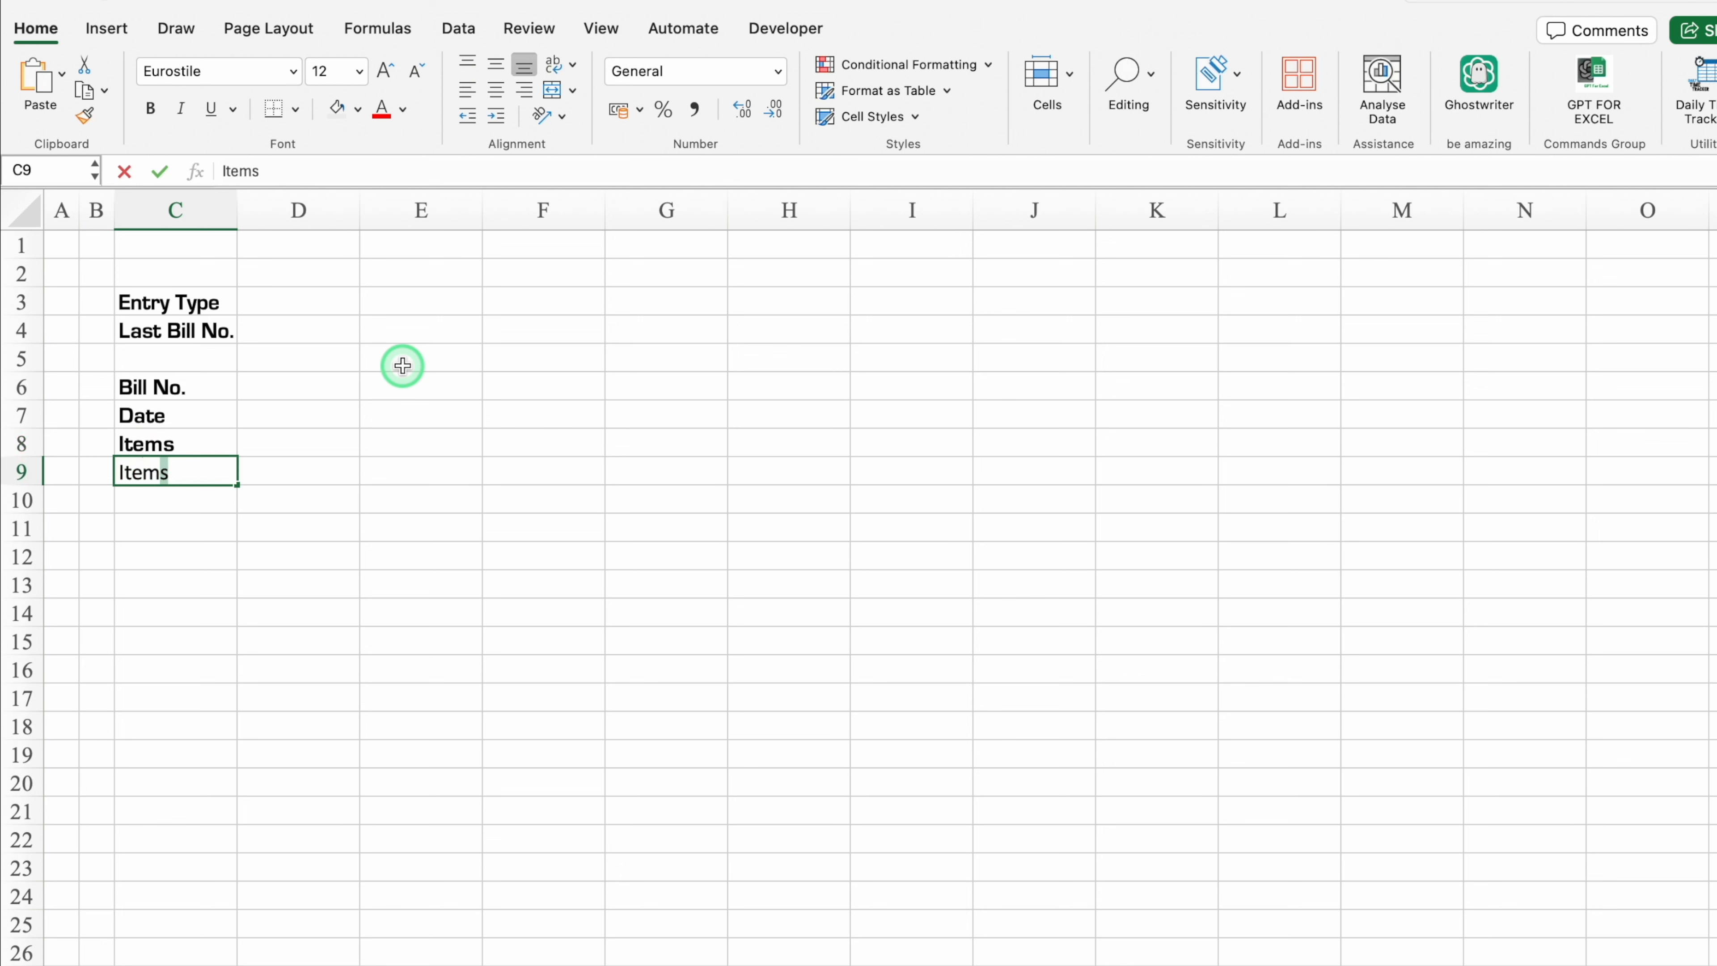
{"action": "type", "text": " Code"}
{"action": "key", "text": "Return"}
{"action": "type", "text": "Qty."}
{"action": "key", "text": "Return"}
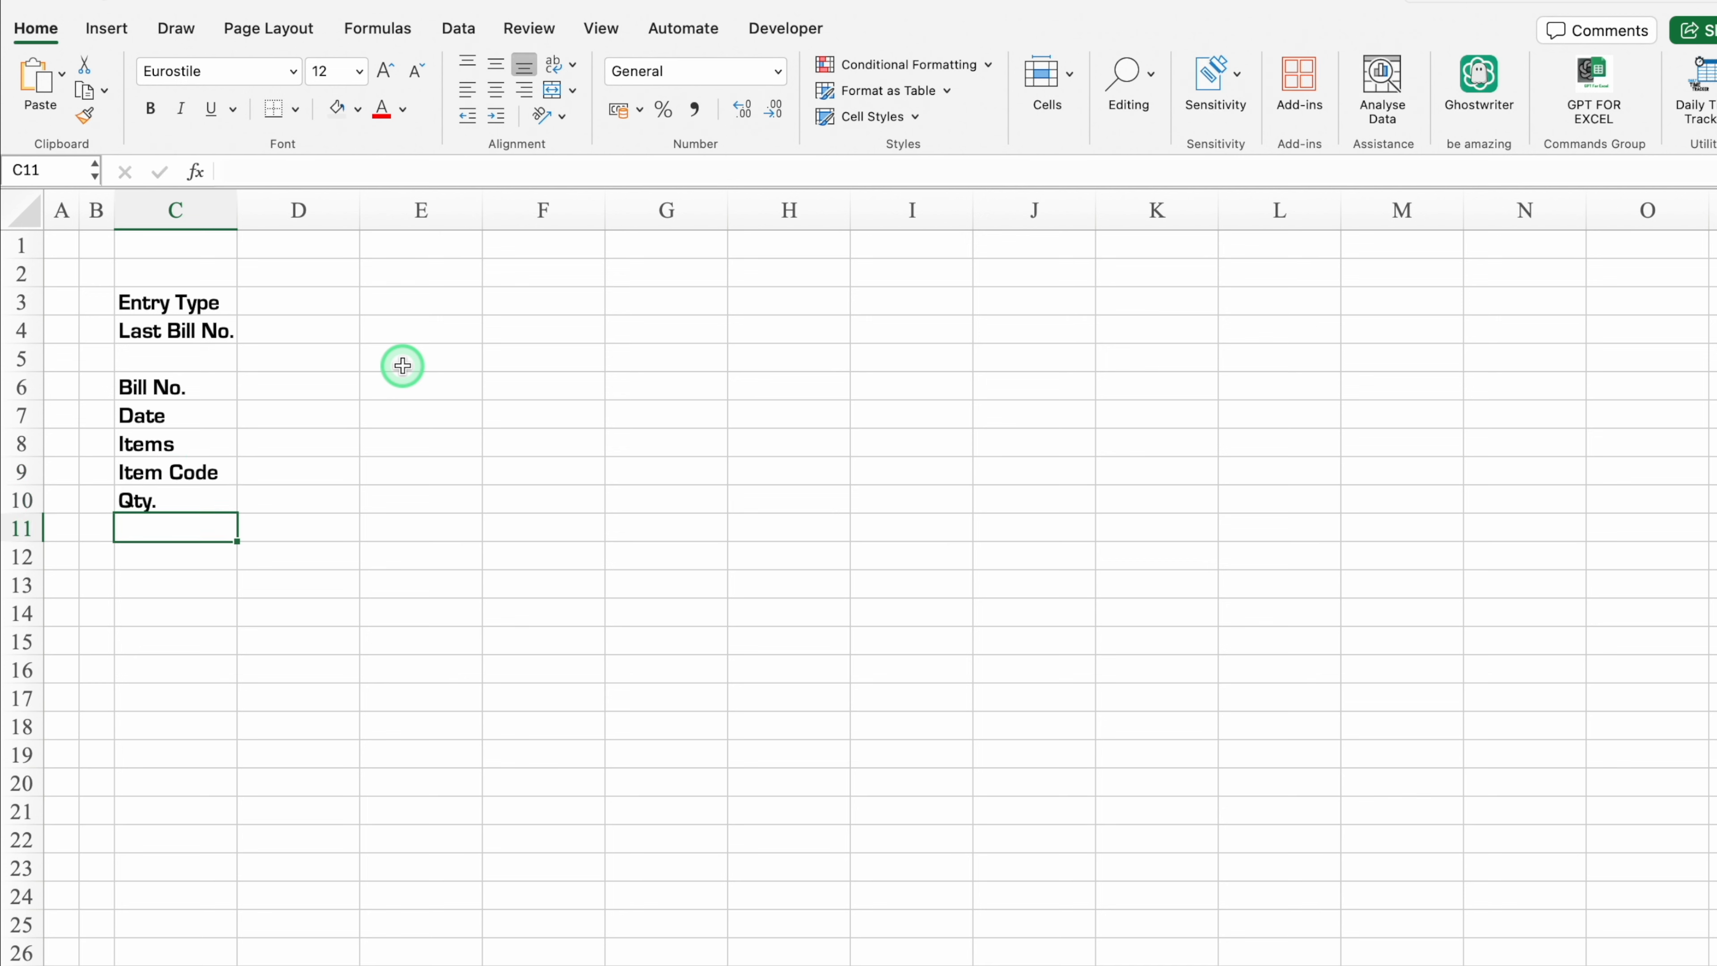
{"action": "type", "text": "Rate"}
{"action": "key", "text": "Return"}
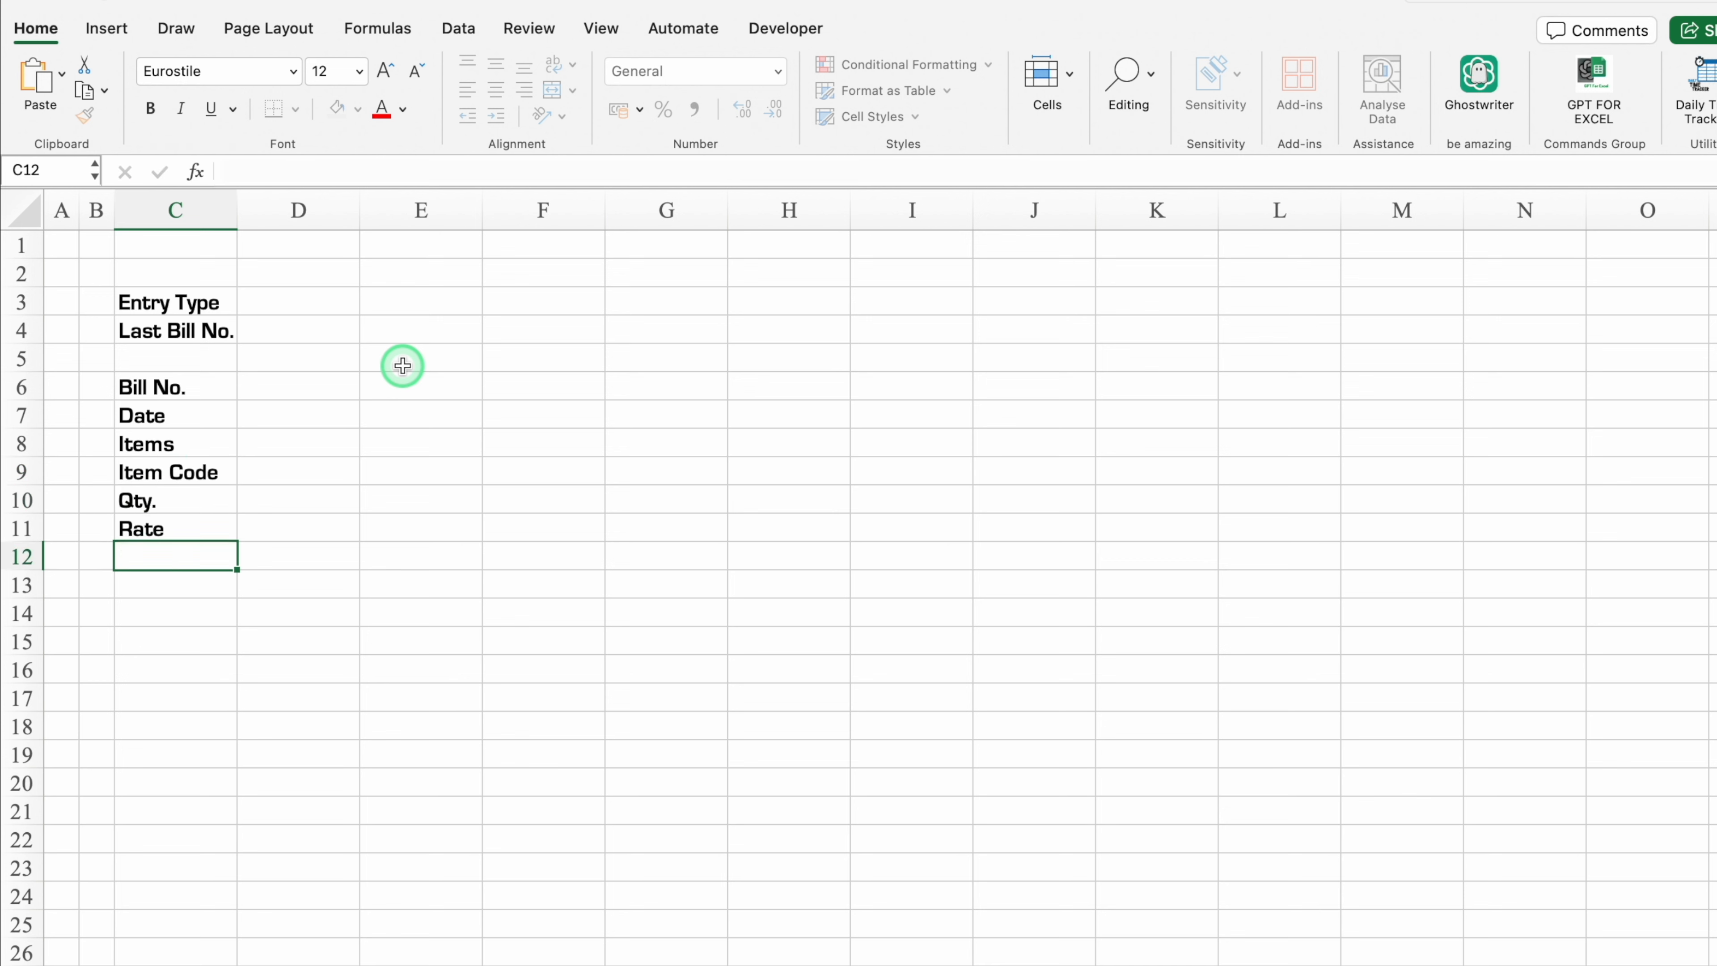
{"action": "type", "text": "Total"}
{"action": "key", "text": "Return"}
- Widen columns C and E and narrow column D to a thin gap between them
{"action": "left_click_drag", "start_coordinate": [238, 206], "coordinate": [281, 210]}
{"action": "left_click", "coordinate": [455, 214]}
{"action": "left_click_drag", "start_coordinate": [414, 204], "coordinate": [477, 219]}
- Apply all borders to the entry cells E3:E4 and E6:E12
{"action": "left_click", "coordinate": [380, 300]}
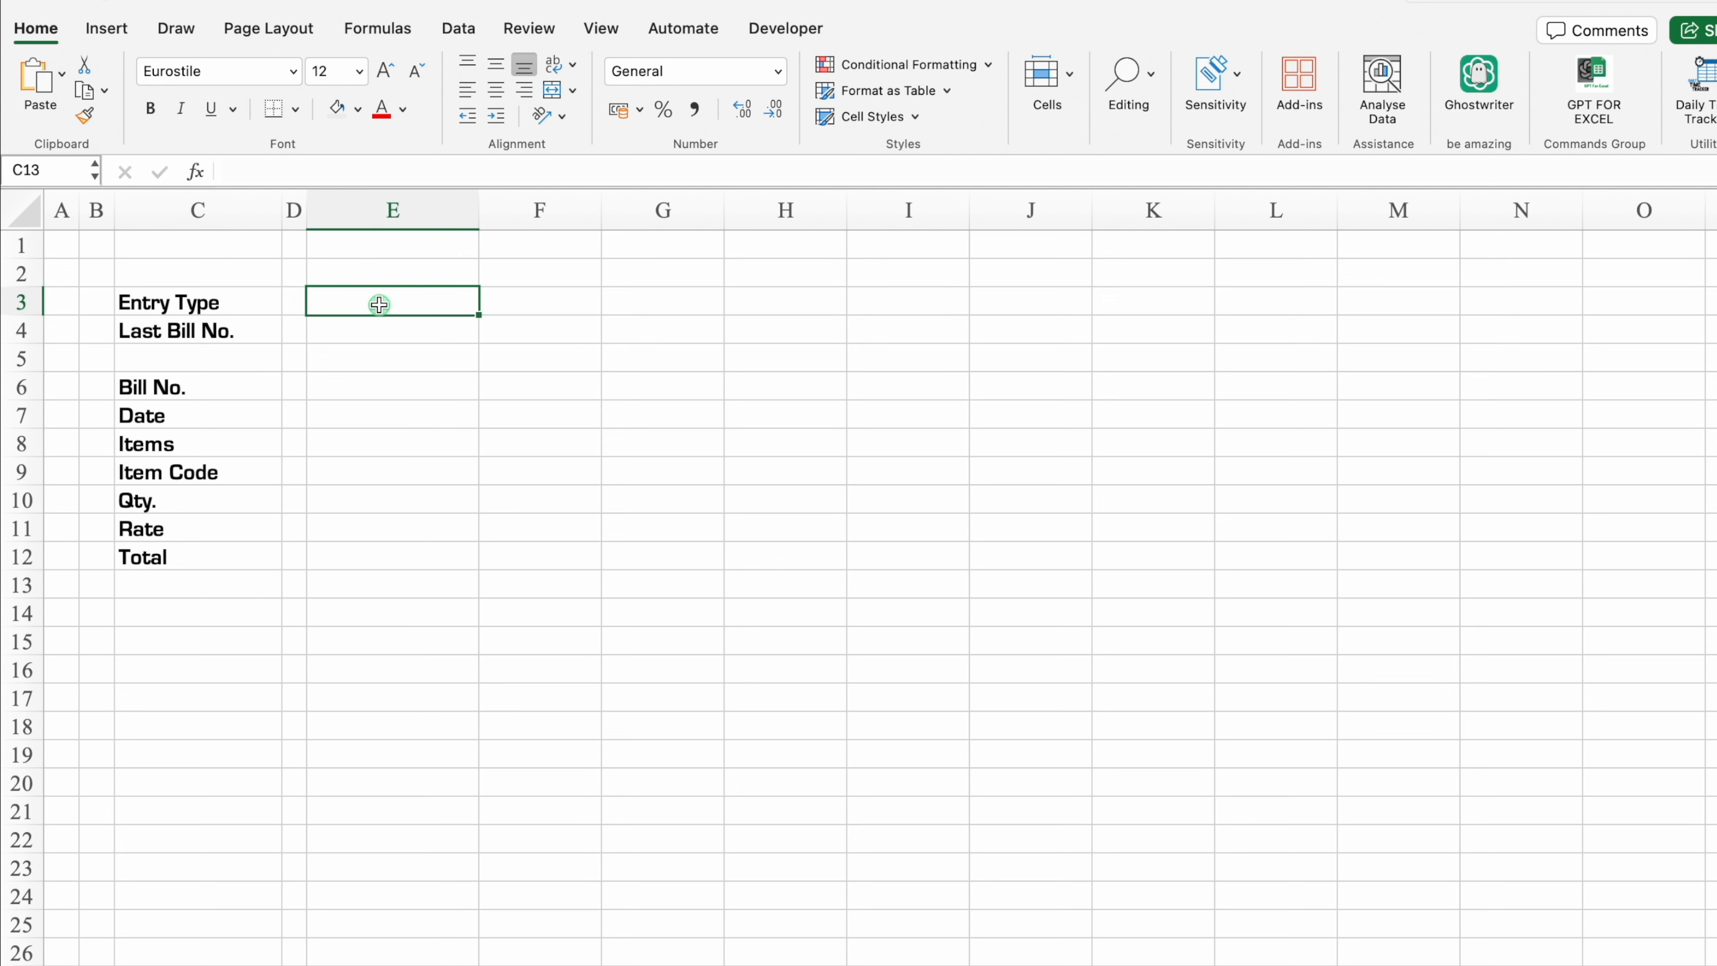
{"action": "left_click_drag", "start_coordinate": [379, 305], "coordinate": [379, 316]}
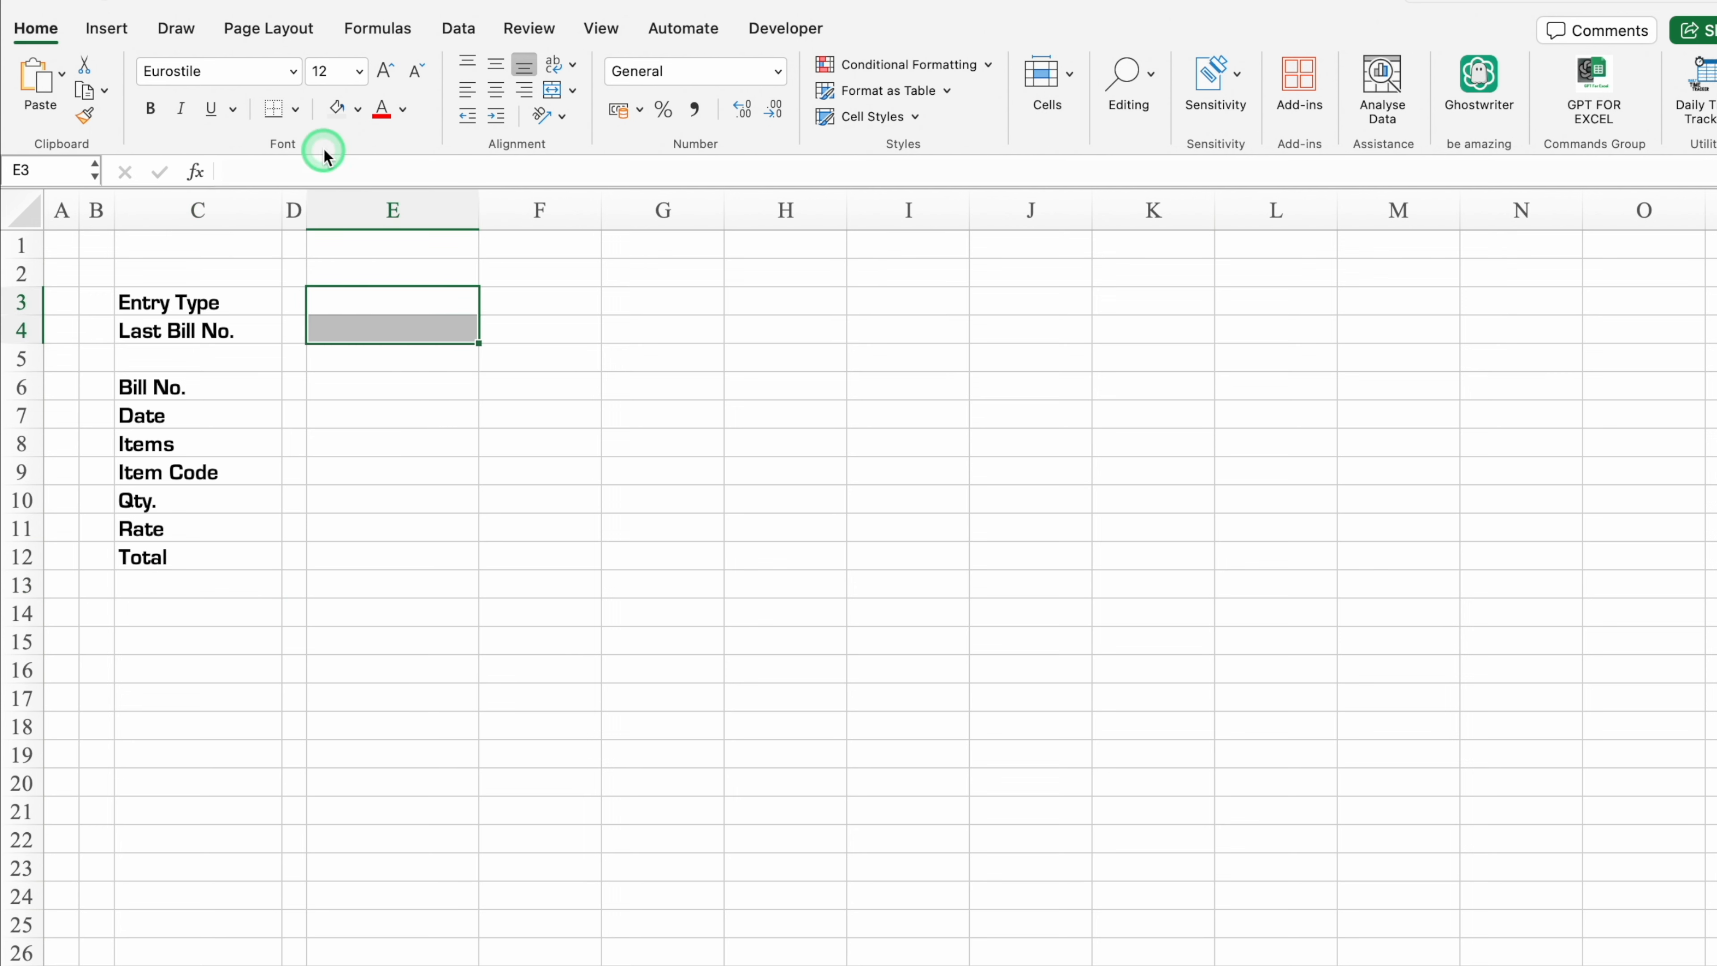
{"action": "left_click", "coordinate": [296, 110]}
{"action": "left_click", "coordinate": [332, 322]}
{"action": "left_click", "coordinate": [357, 384]}
{"action": "left_click_drag", "start_coordinate": [357, 384], "coordinate": [358, 552]}
{"action": "left_click", "coordinate": [273, 110]}
- Apply all borders to the label cells C6:C12 and C3:C4
{"action": "left_click_drag", "start_coordinate": [203, 387], "coordinate": [220, 553]}
{"action": "left_click", "coordinate": [273, 110]}
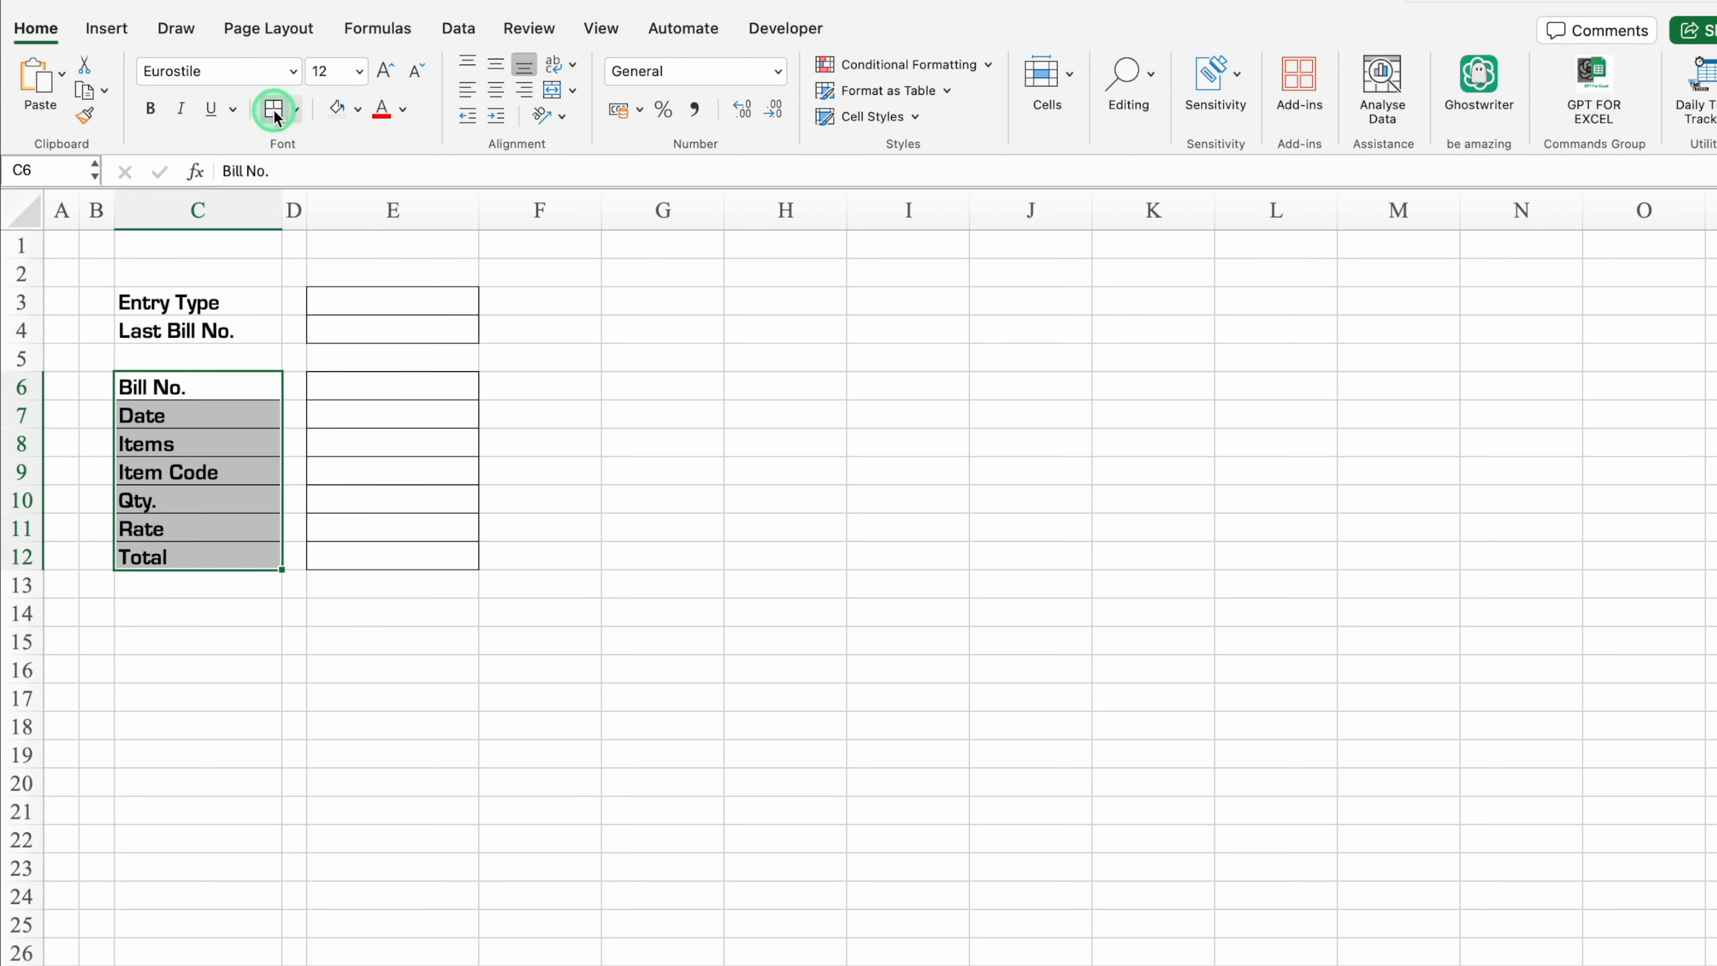
{"action": "left_click", "coordinate": [220, 296]}
{"action": "left_click_drag", "start_coordinate": [220, 295], "coordinate": [221, 319]}
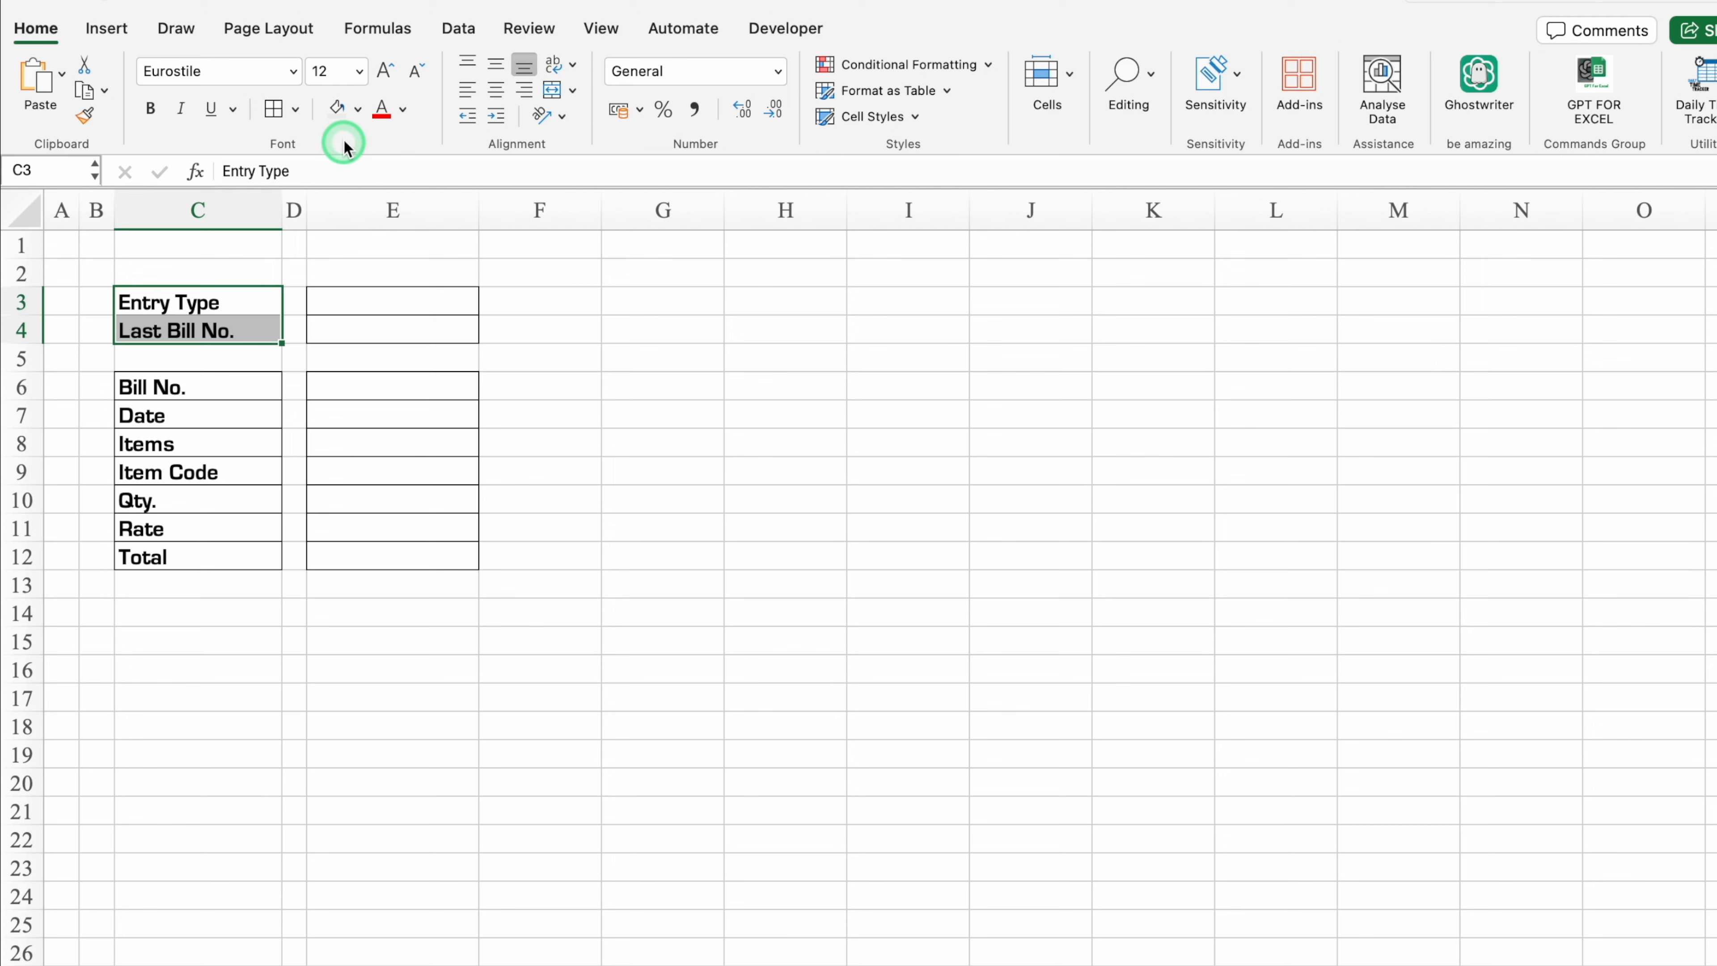
{"action": "left_click", "coordinate": [274, 110]}
{"action": "left_click", "coordinate": [639, 411]}
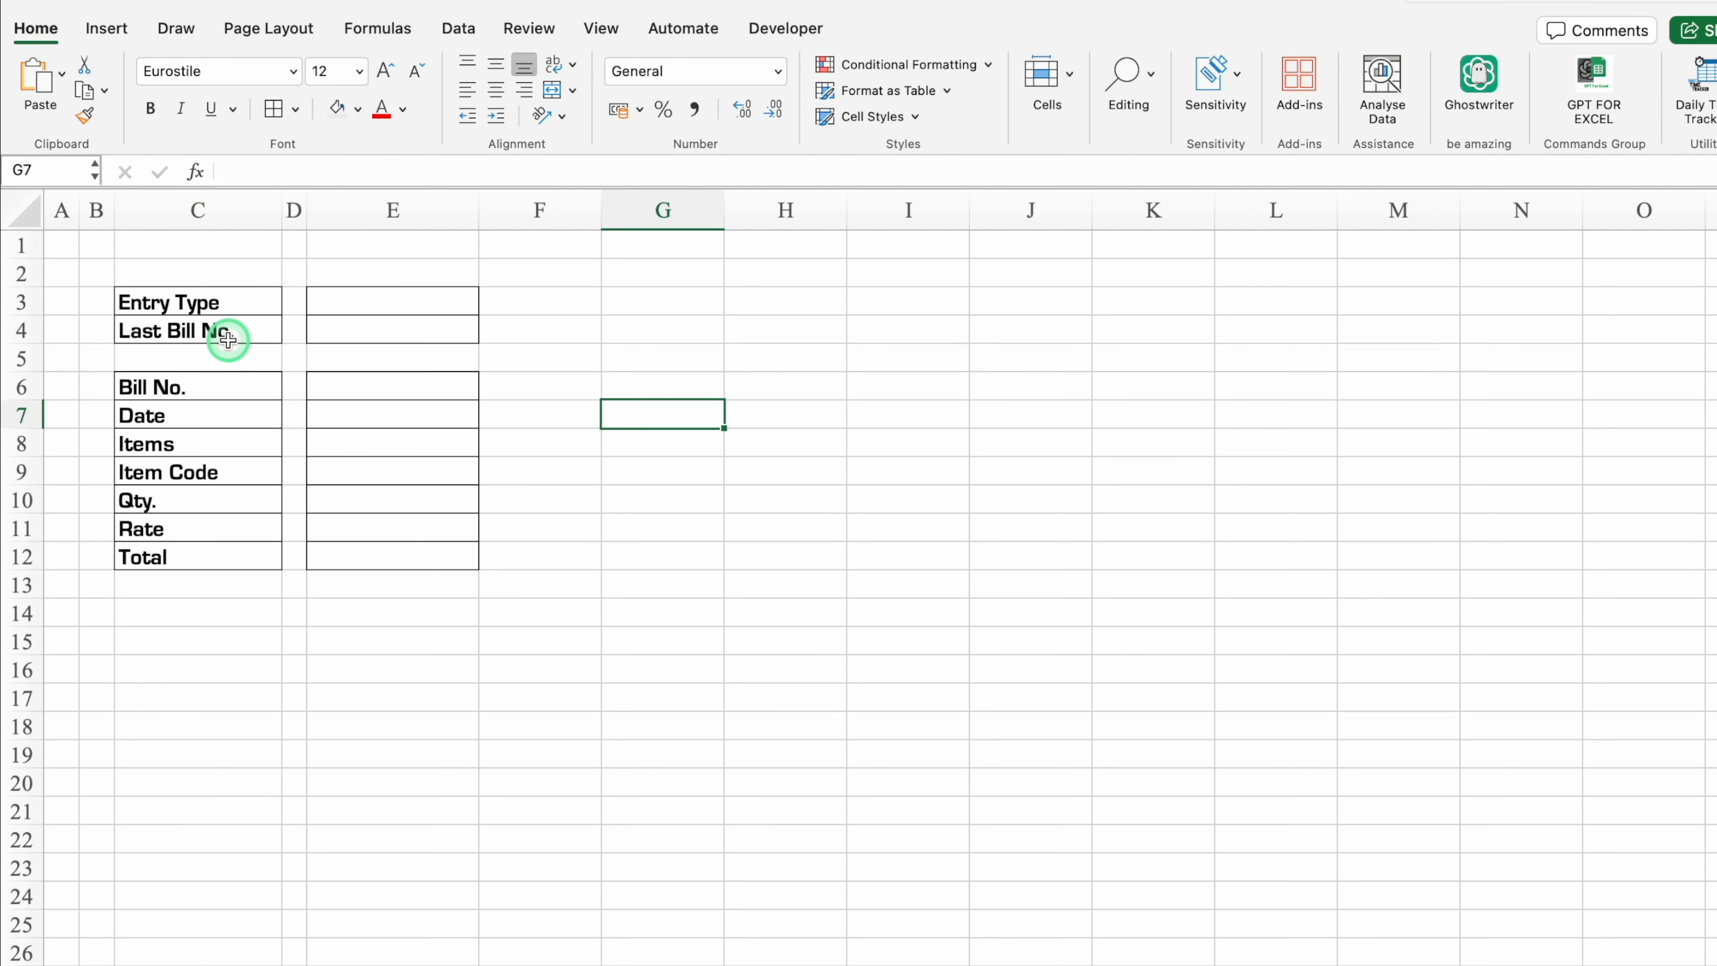
- Make row 2 taller and widen columns C and E together to an equal width
{"action": "left_click_drag", "start_coordinate": [30, 288], "coordinate": [42, 331]}
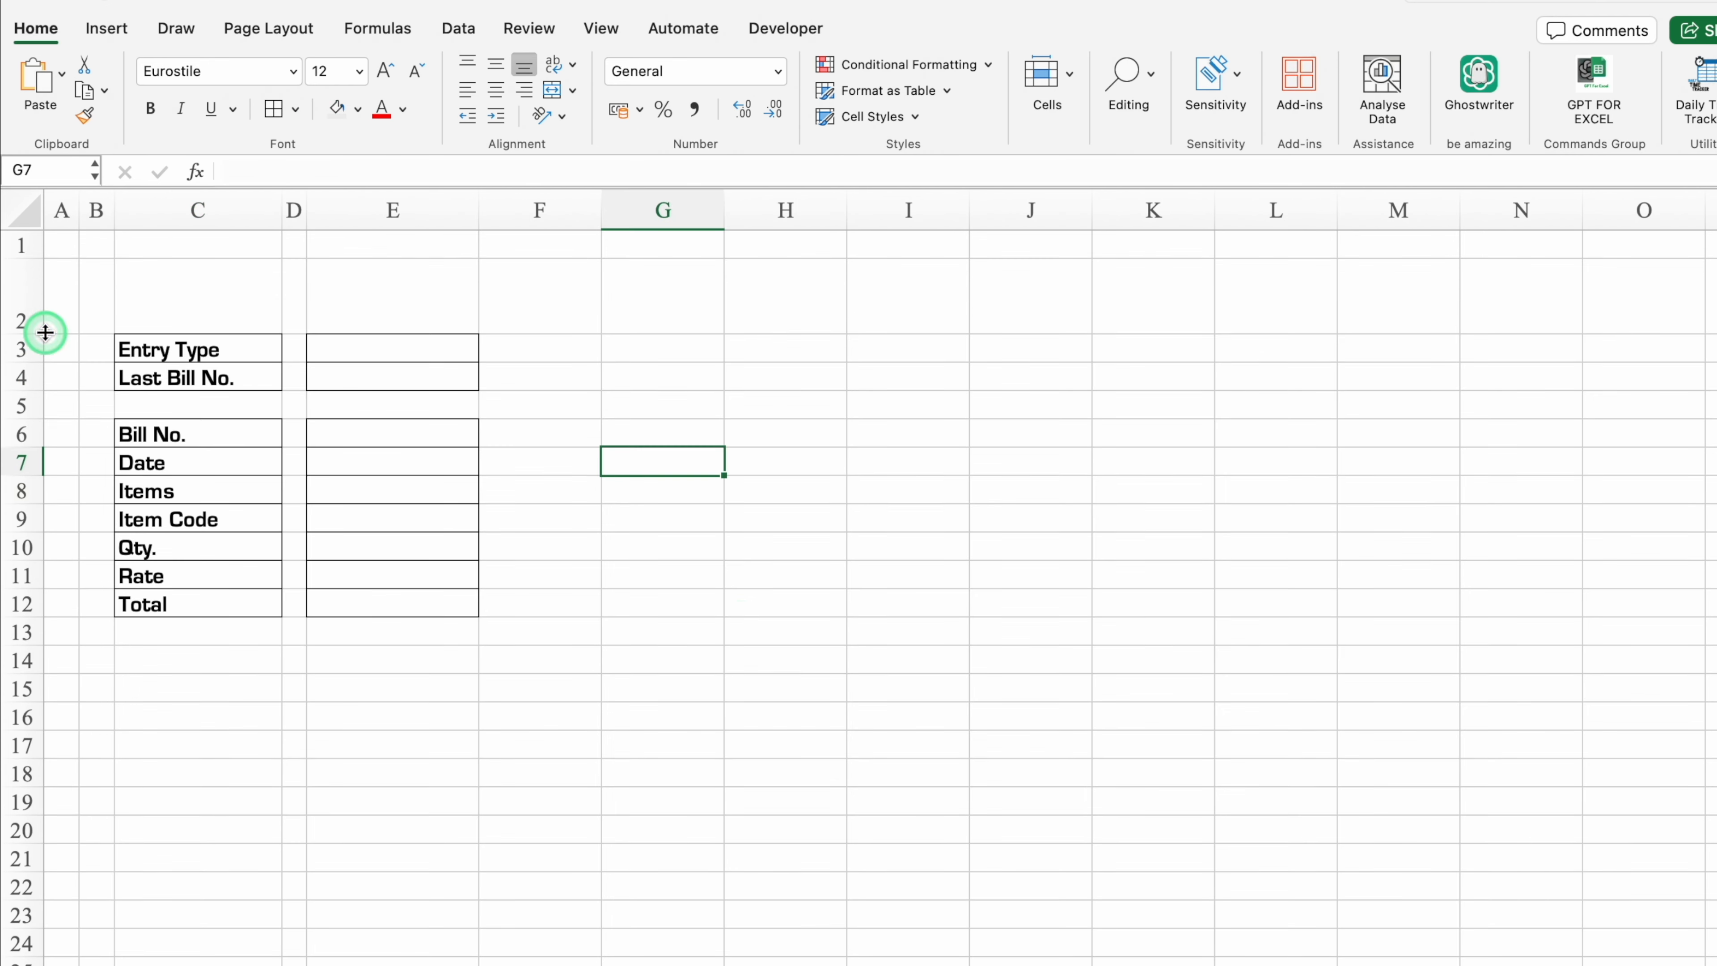
{"action": "left_click", "coordinate": [217, 218]}
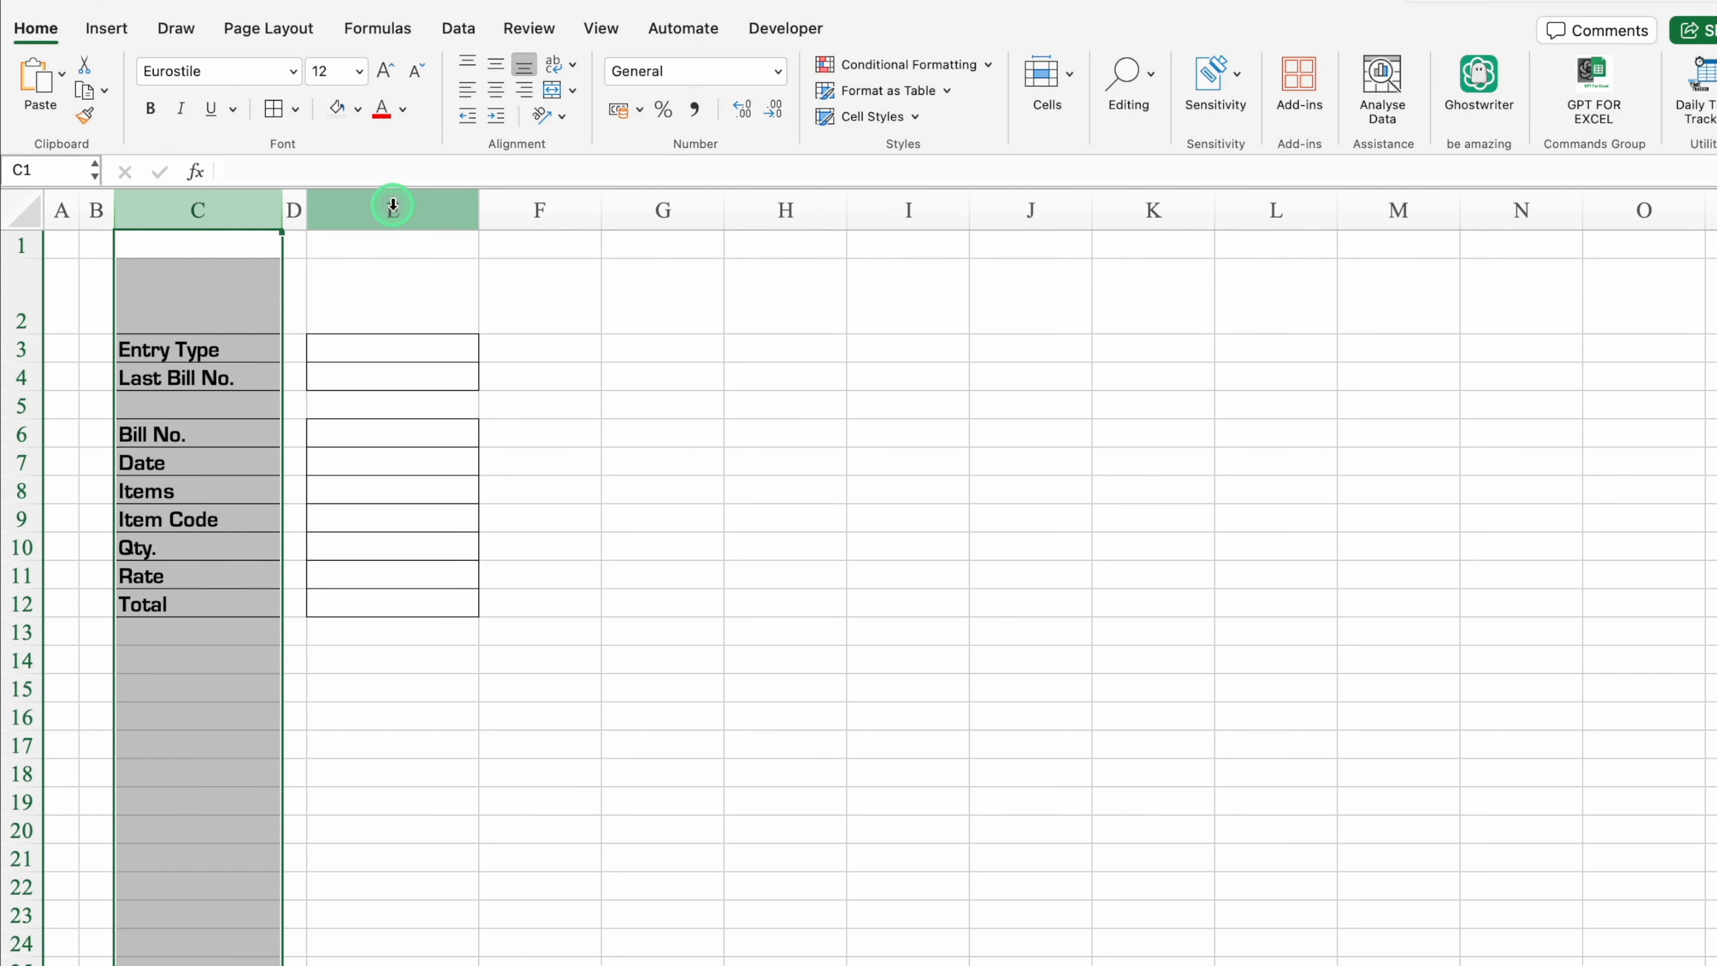
{"action": "left_click", "coordinate": [393, 205], "text": "super"}
{"action": "left_click_drag", "start_coordinate": [479, 210], "coordinate": [531, 213]}
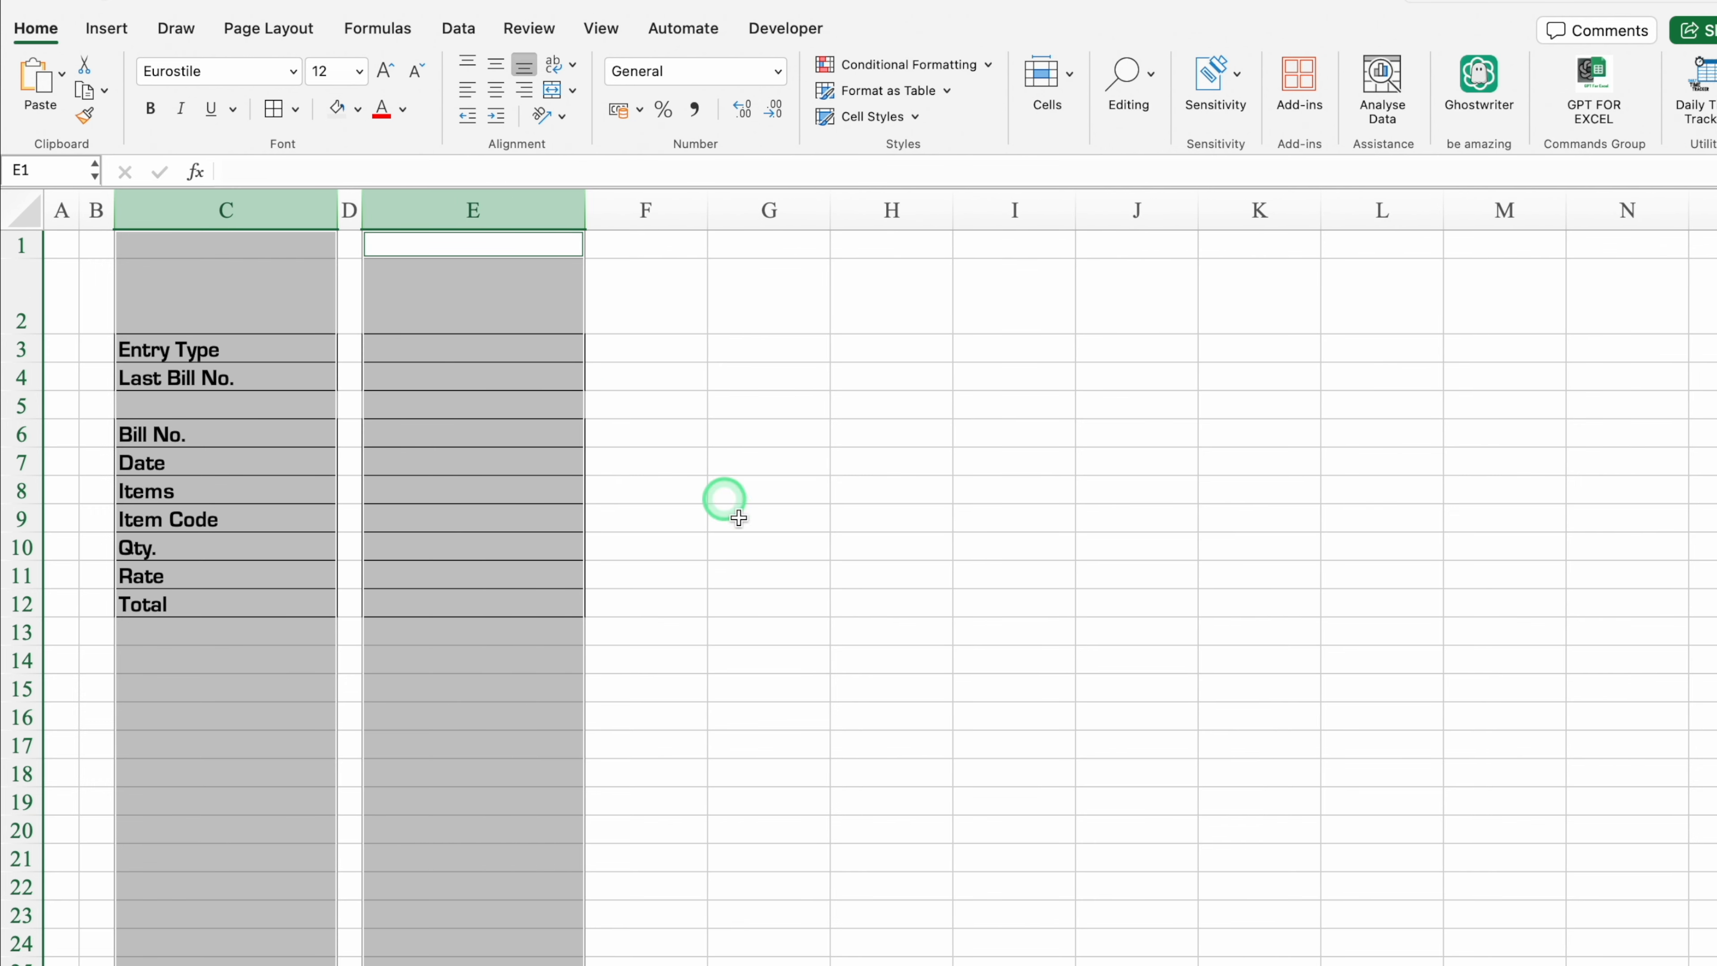
{"action": "left_click", "coordinate": [769, 603]}
- Enter a trial quantity of 2 in E10 and centre the cells E6:E12 horizontally
{"action": "left_click", "coordinate": [255, 550]}
{"action": "left_click", "coordinate": [548, 552]}
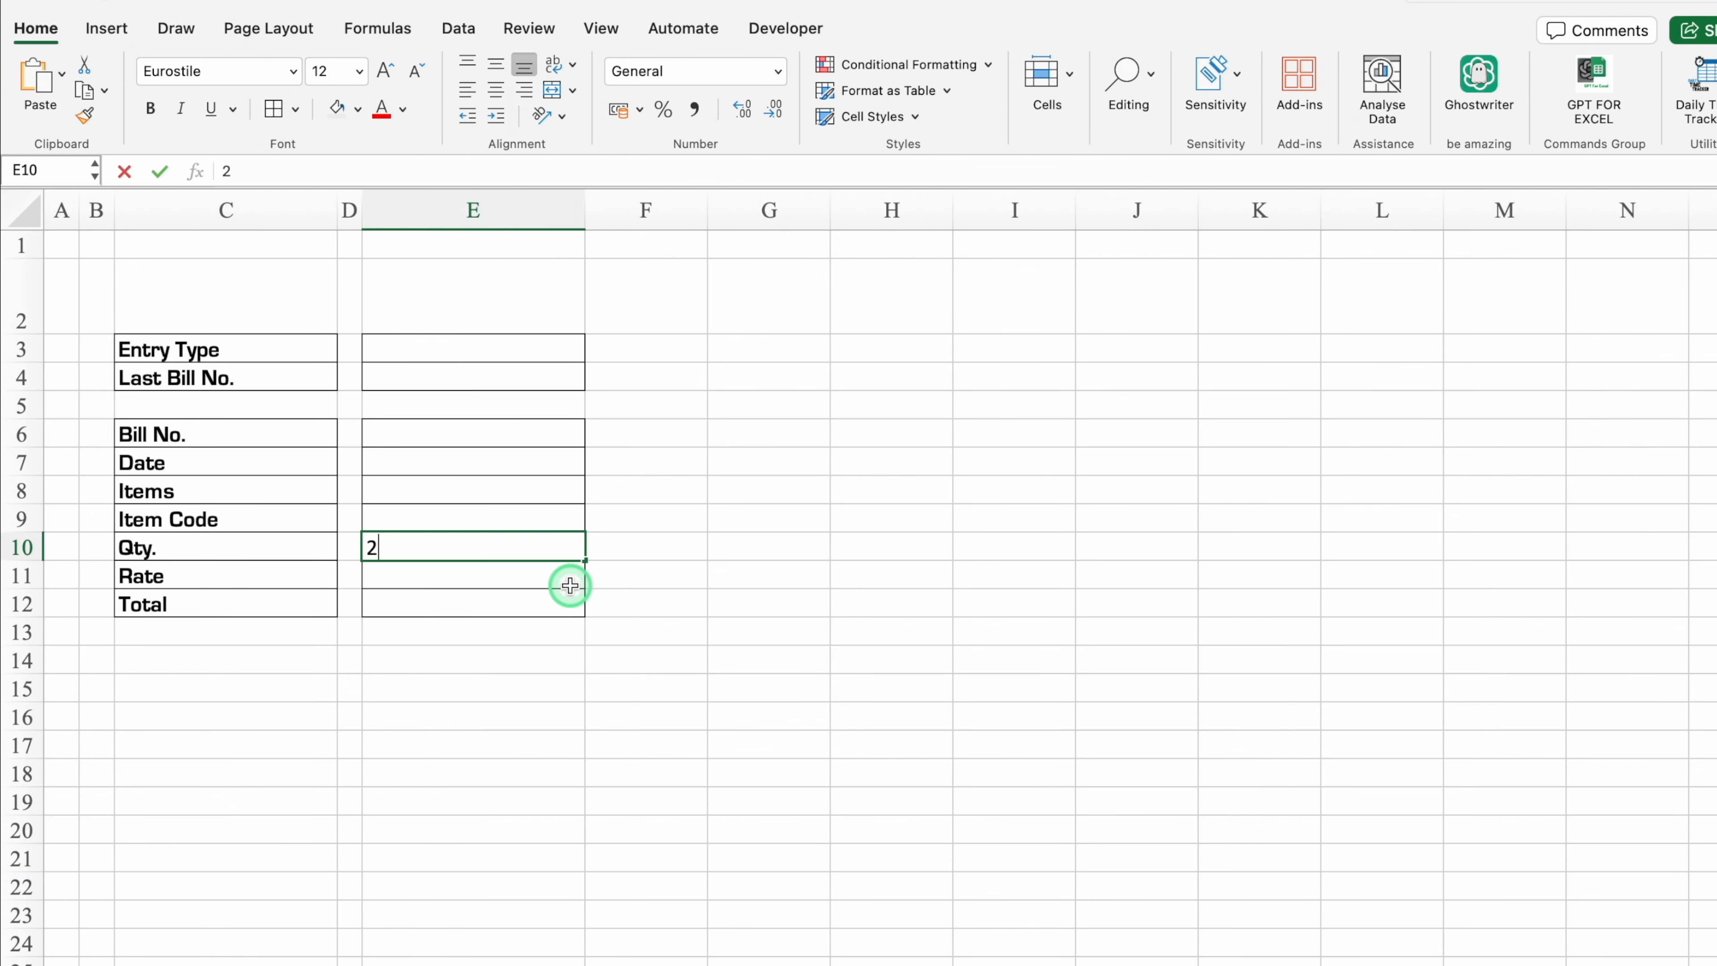
{"action": "type", "text": "2"}
{"action": "key", "text": "Return"}
{"action": "left_click_drag", "start_coordinate": [498, 426], "coordinate": [507, 592]}
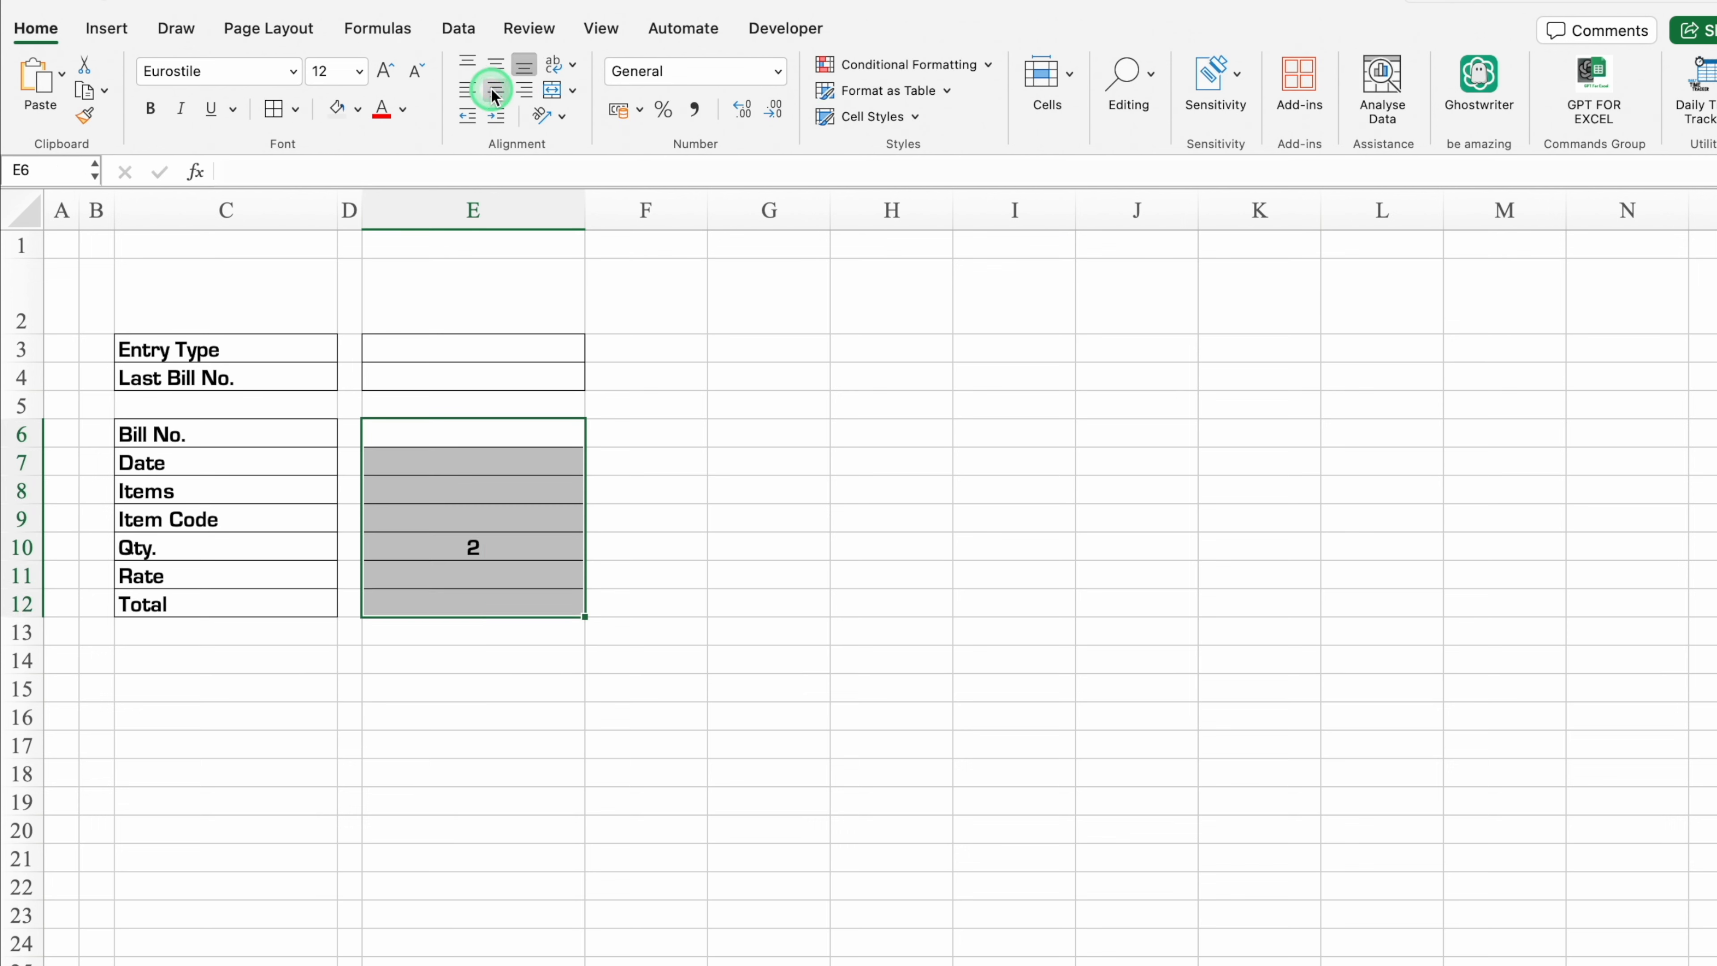
{"action": "left_click", "coordinate": [744, 548]}
- Middle-align all cells of the worksheet vertically
{"action": "left_click", "coordinate": [27, 206]}
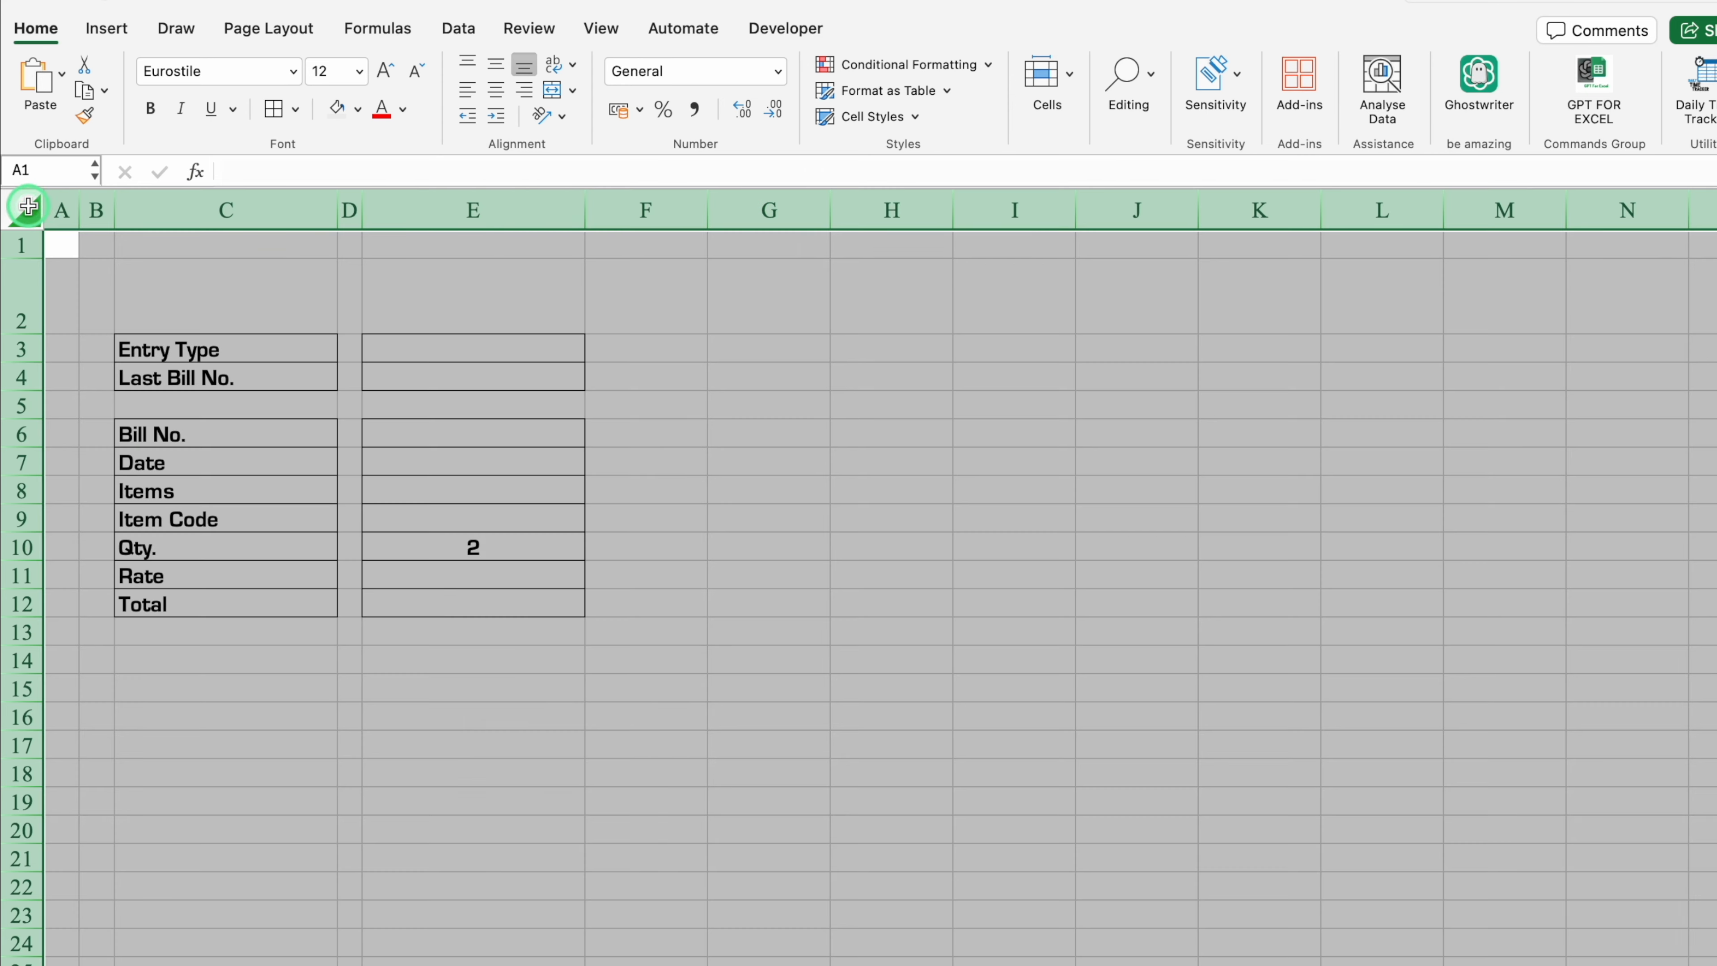
{"action": "left_click", "coordinate": [506, 63]}
{"action": "left_click", "coordinate": [474, 547]}
- Enter a trial rate of 5 in E11 and calculate the total in E12 with =E10*E11
{"action": "left_click", "coordinate": [475, 573]}
{"action": "type", "text": "5"}
{"action": "key", "text": "Return"}
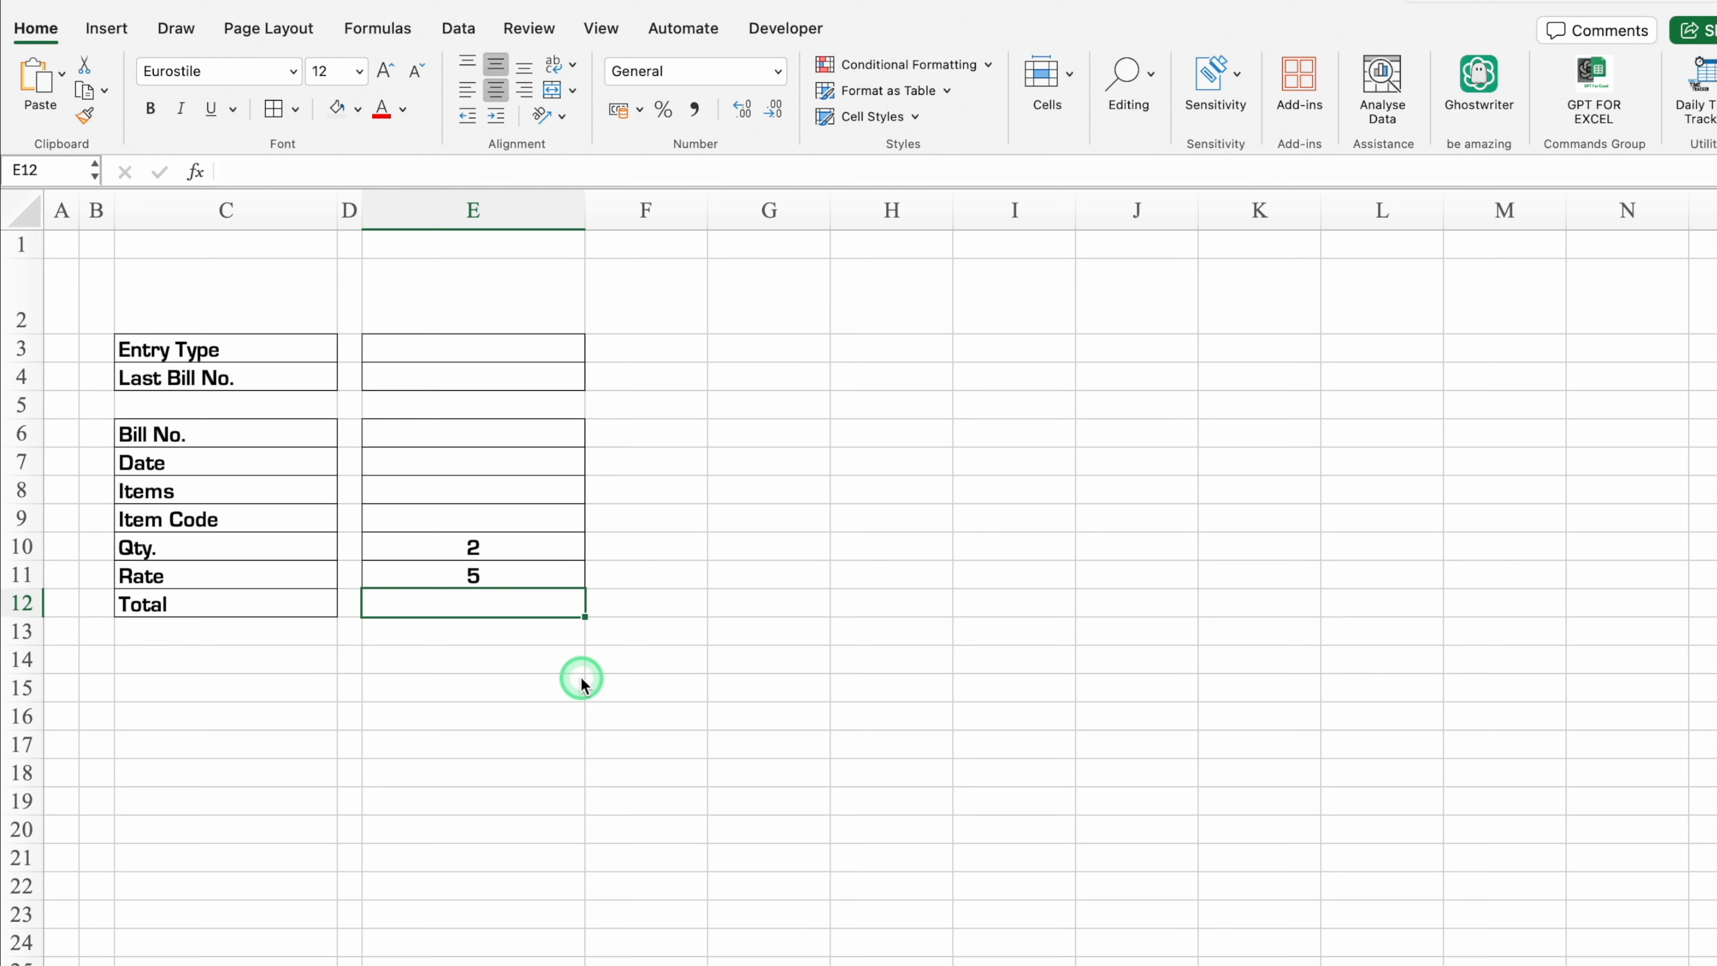
{"action": "type", "text": "="}
{"action": "left_click", "coordinate": [532, 543]}
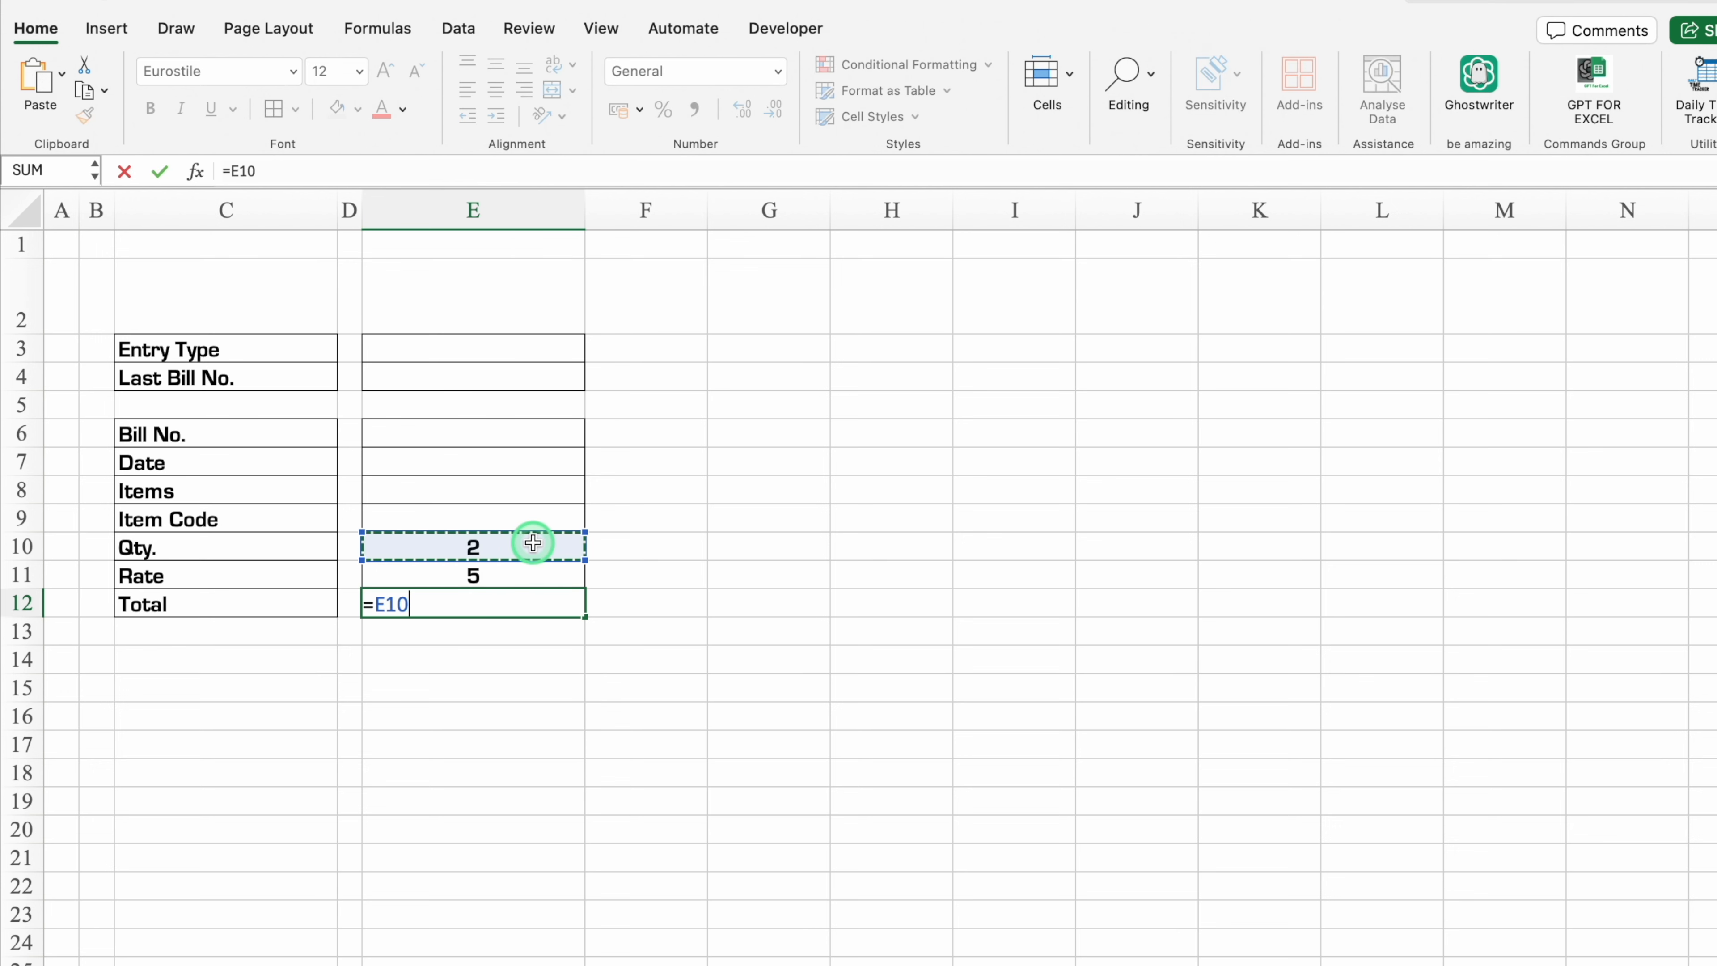
{"action": "left_click", "coordinate": [527, 565]}
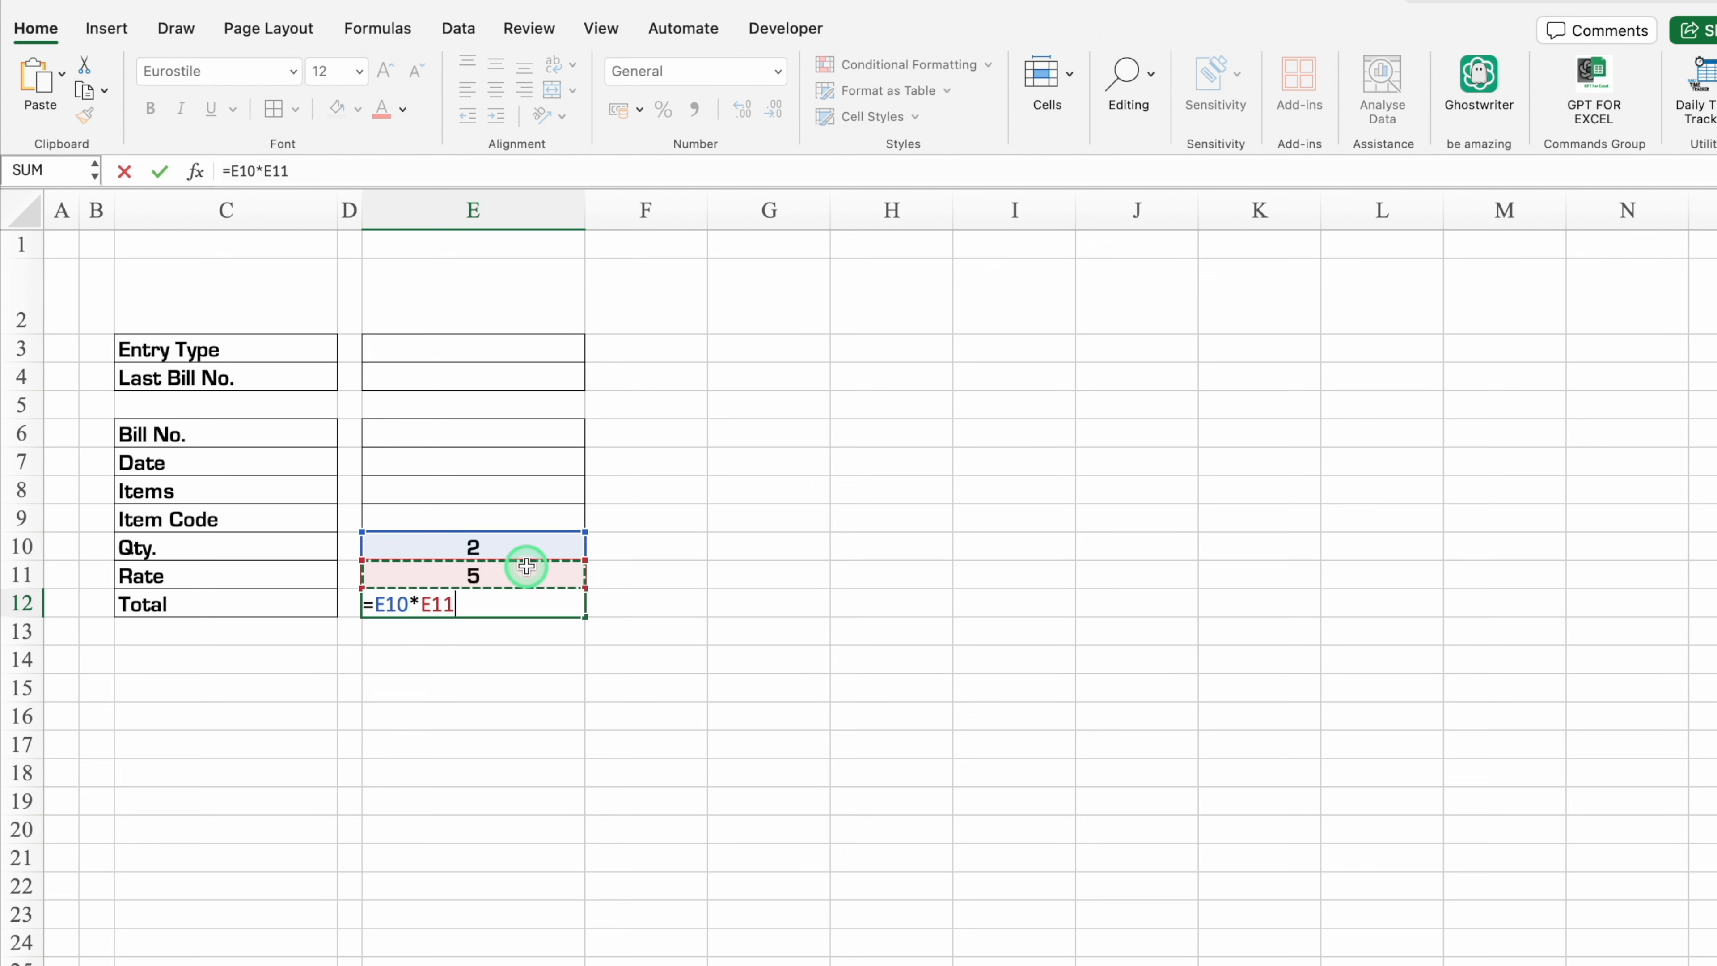
{"action": "key", "text": "Return"}
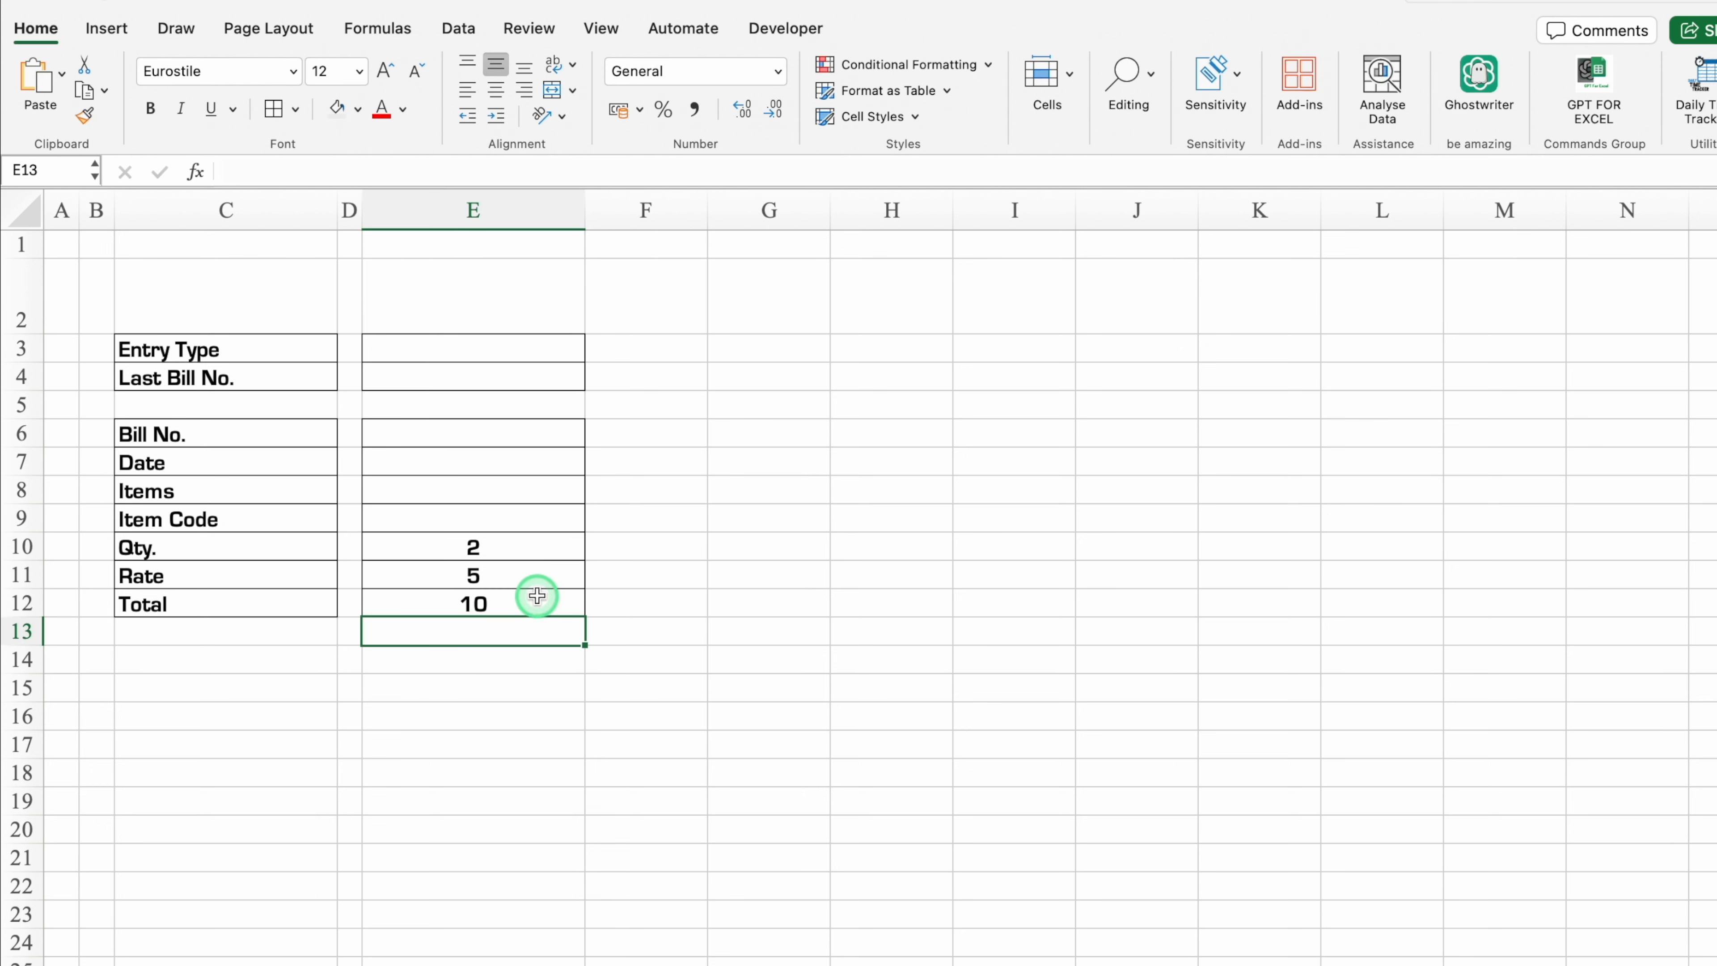
- Clear the trial quantity and rate from E10:E11
{"action": "left_click", "coordinate": [534, 545]}
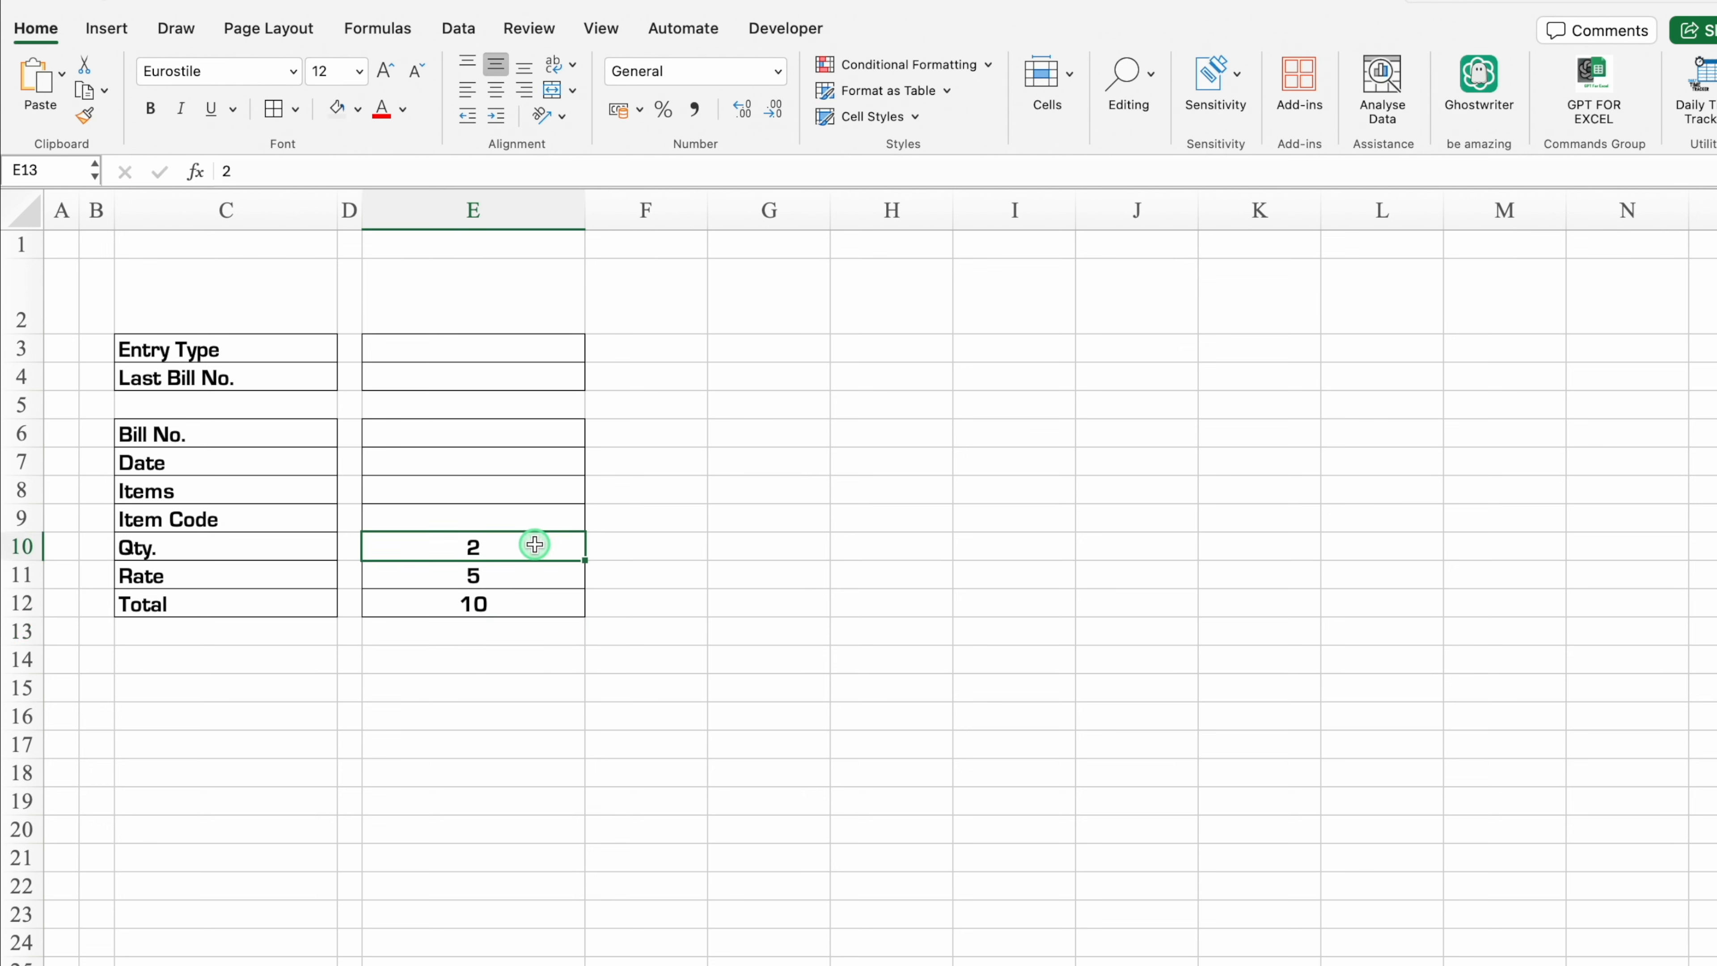
{"action": "left_click_drag", "start_coordinate": [538, 562], "coordinate": [540, 562]}
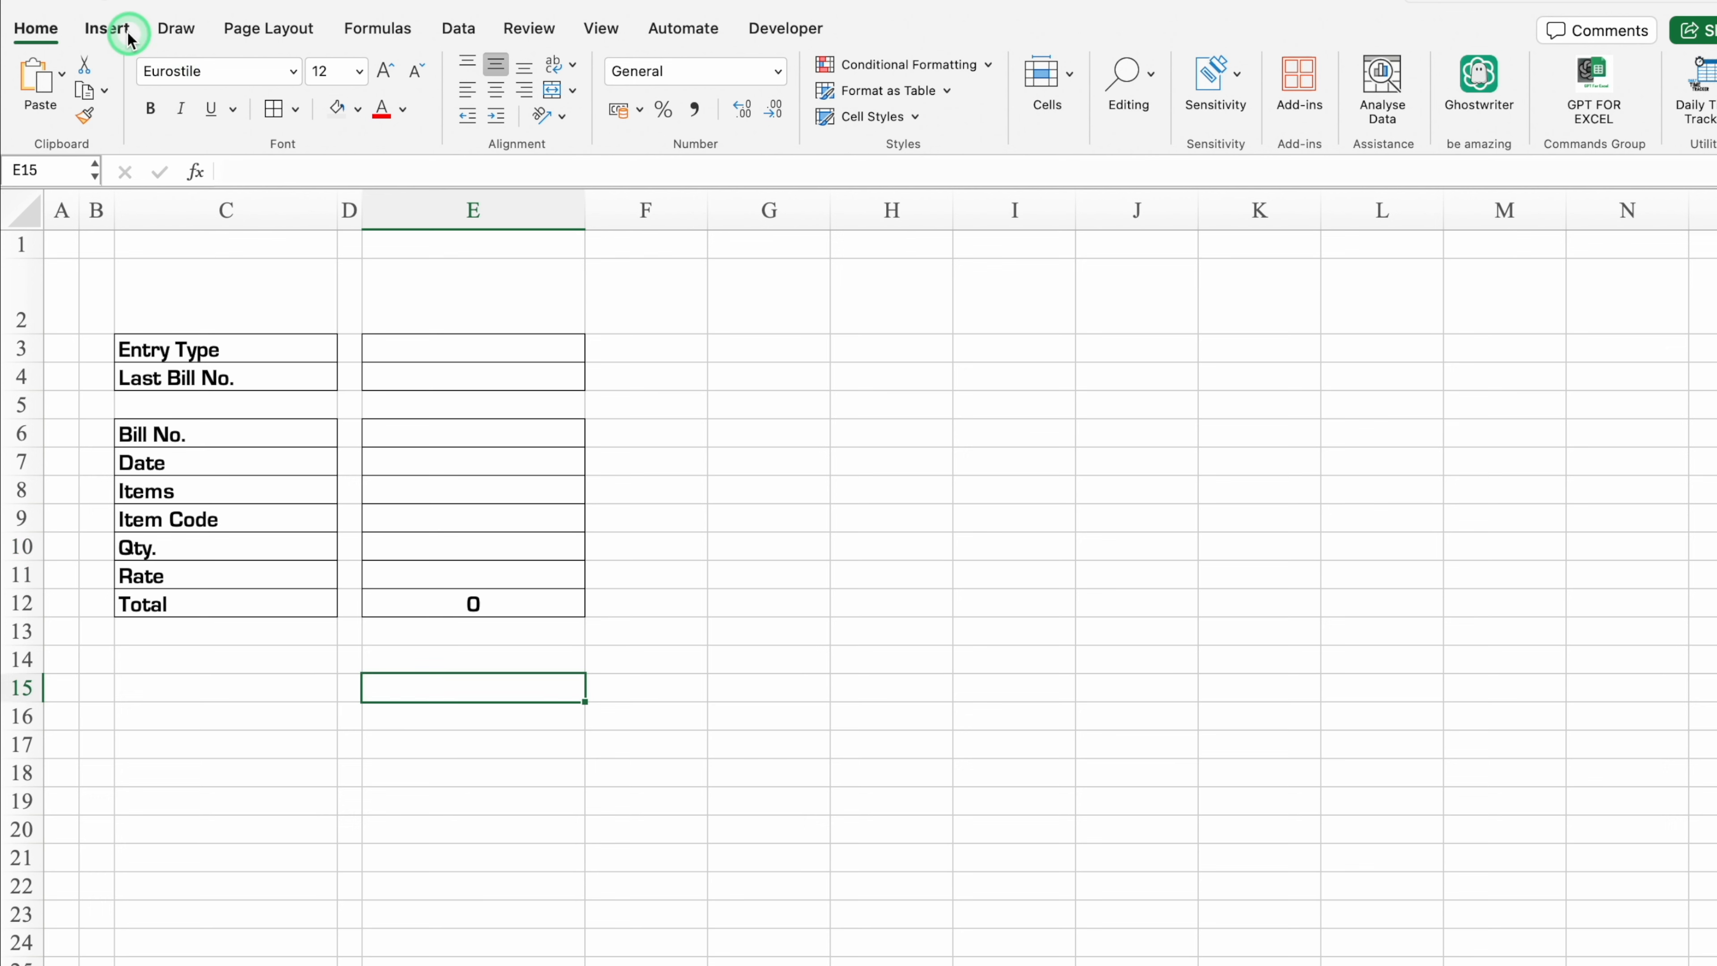
- Insert a rounded Alternative Process flowchart shape in row 2 and resize it to a 6.25" by 0.46" banner above the form
{"action": "left_click", "coordinate": [113, 28]}
{"action": "left_click", "coordinate": [435, 91]}
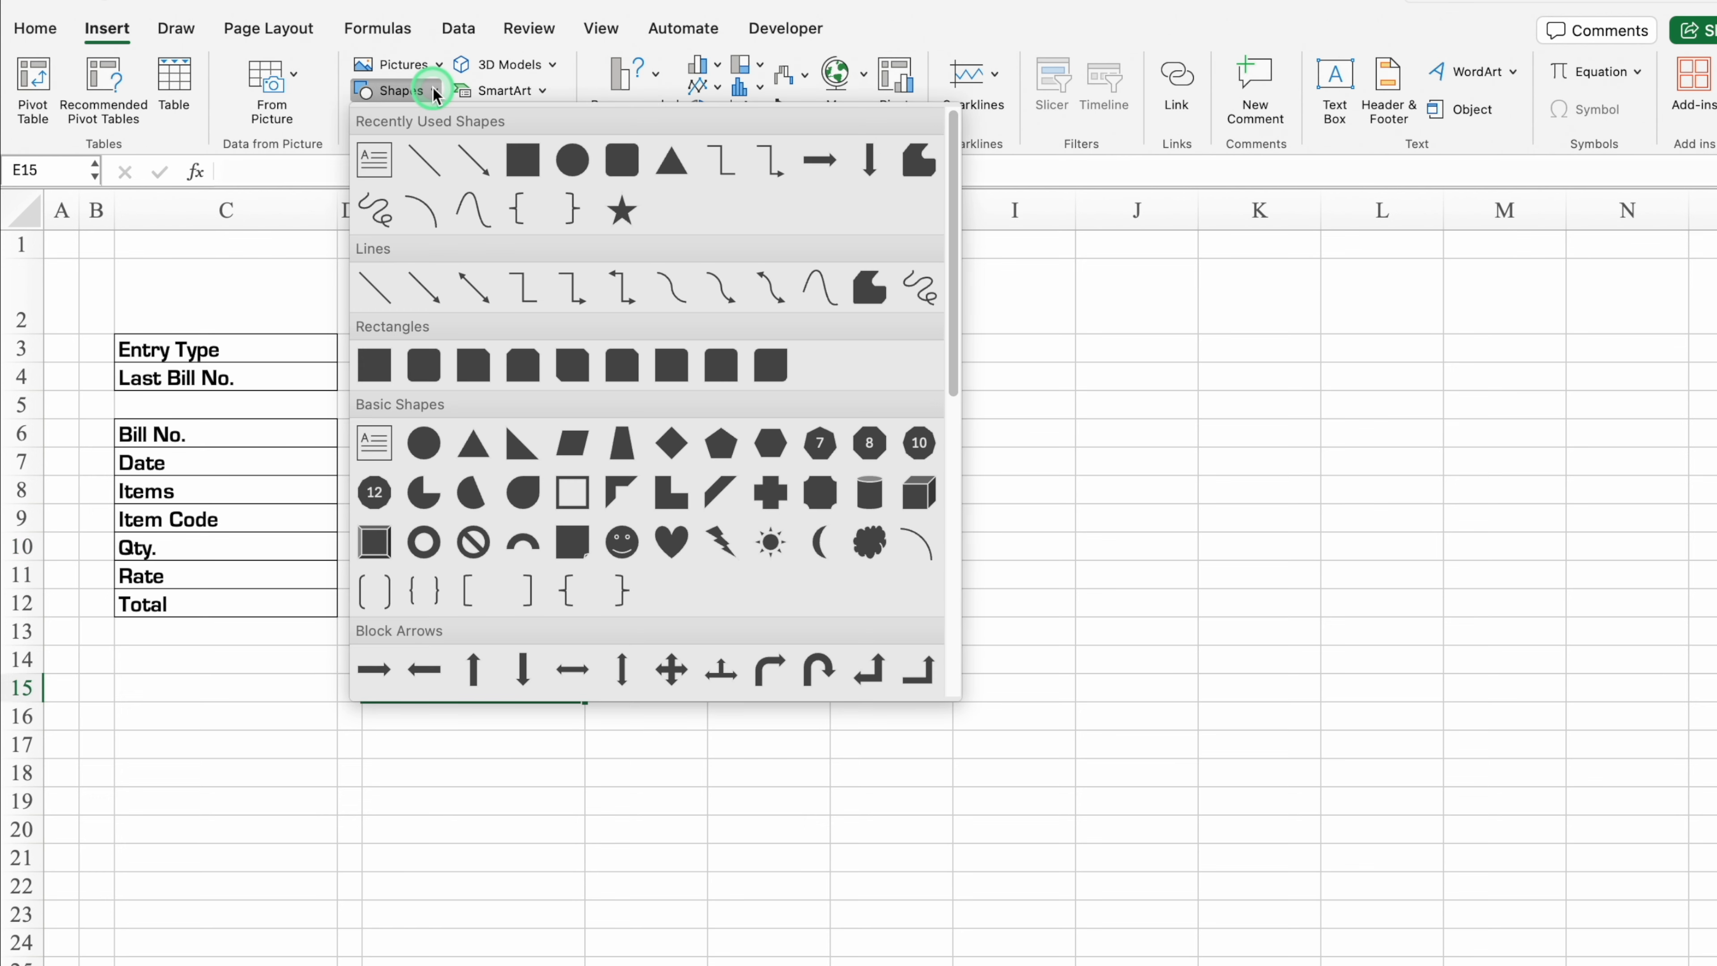
{"action": "left_click_drag", "start_coordinate": [958, 219], "coordinate": [955, 411]}
{"action": "left_click", "coordinate": [424, 532]}
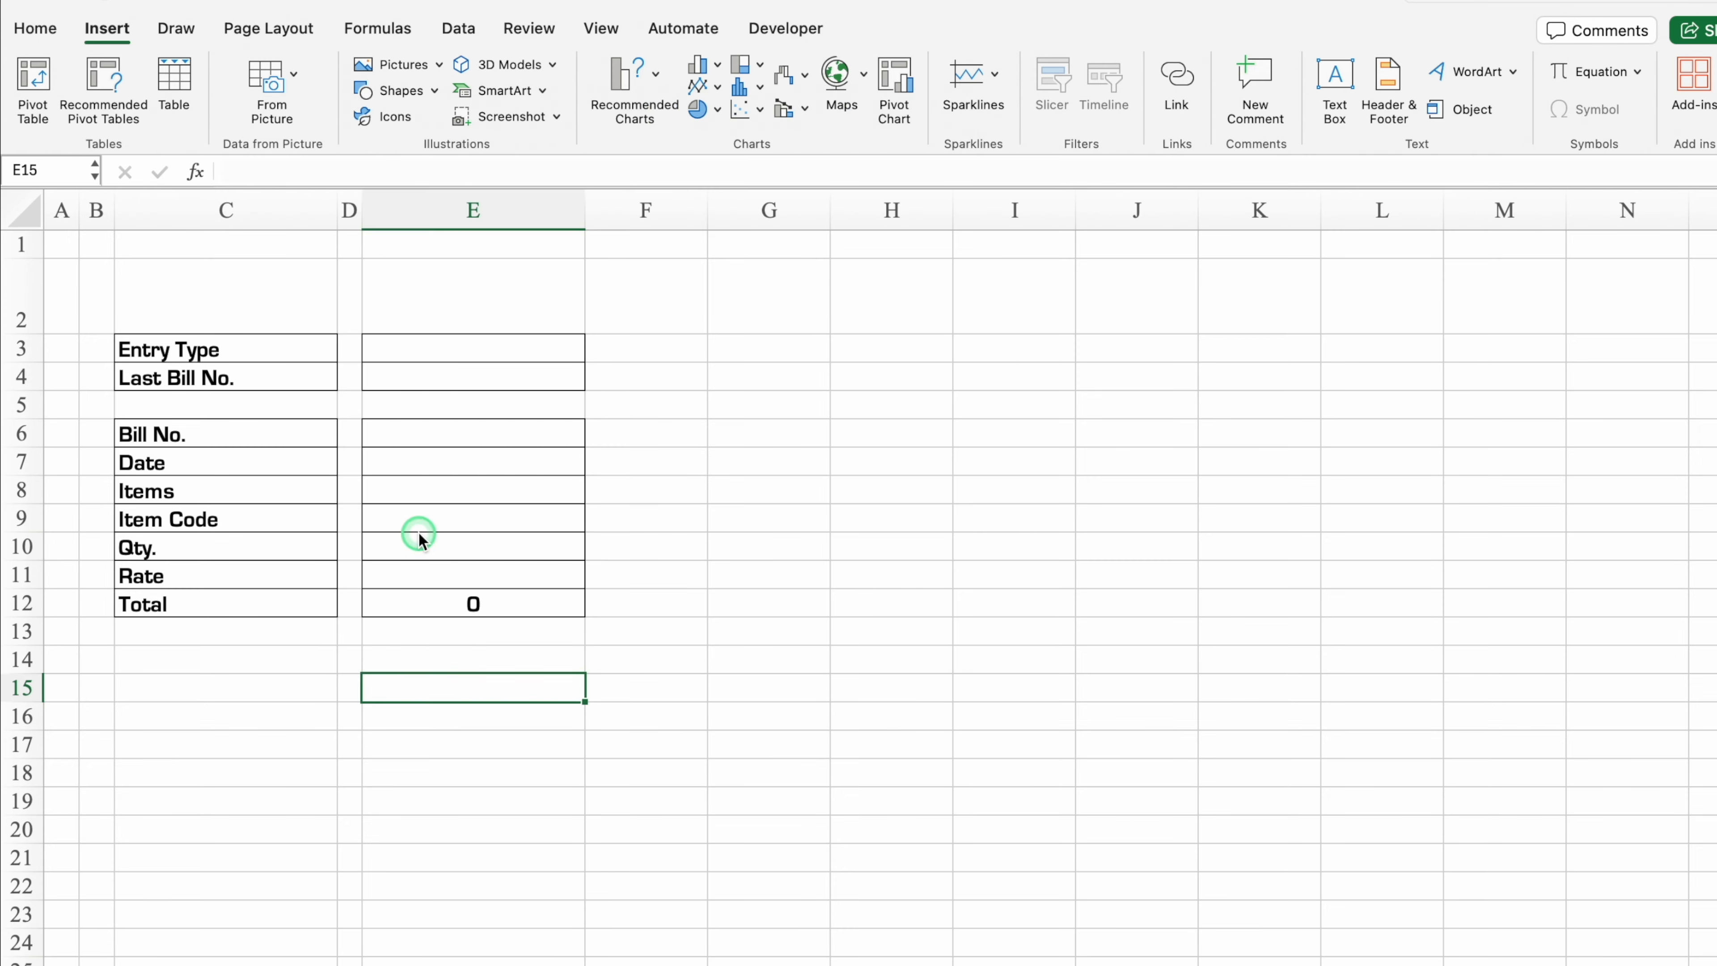
{"action": "left_click", "coordinate": [145, 266]}
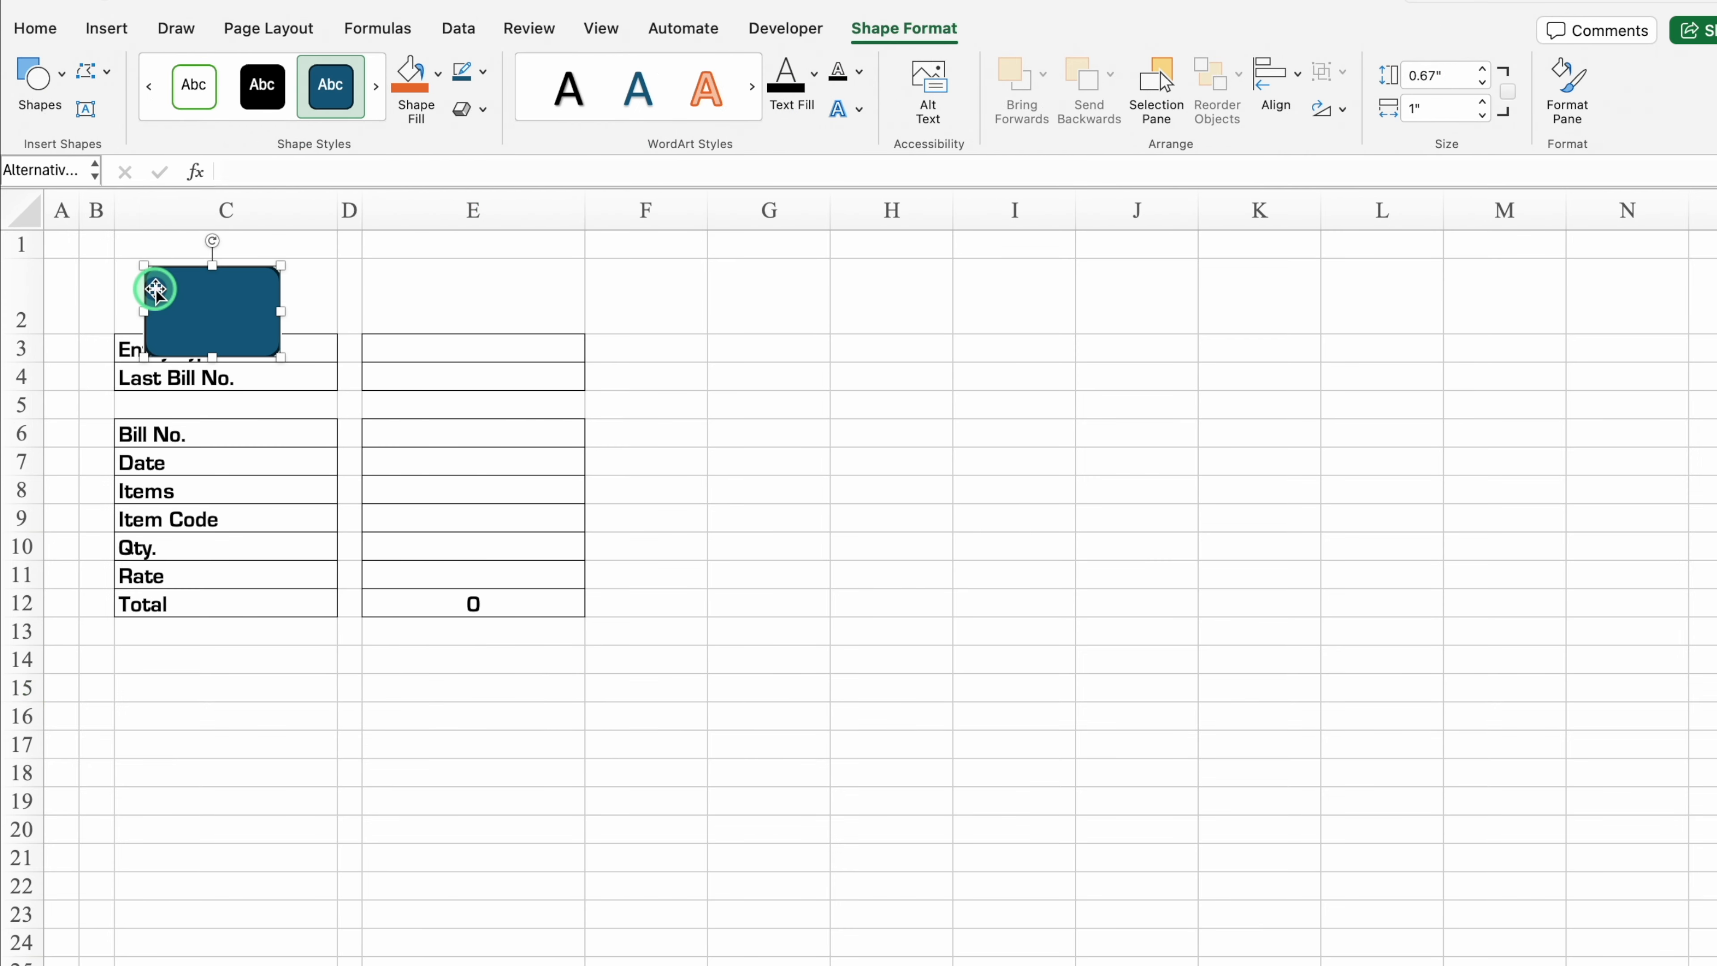
{"action": "left_click_drag", "start_coordinate": [277, 310], "coordinate": [993, 311]}
{"action": "left_click_drag", "start_coordinate": [569, 357], "coordinate": [570, 297]}
- Fill the banner with dark teal and apply a dark gradient that is deepest in its middle
{"action": "left_click", "coordinate": [438, 72]}
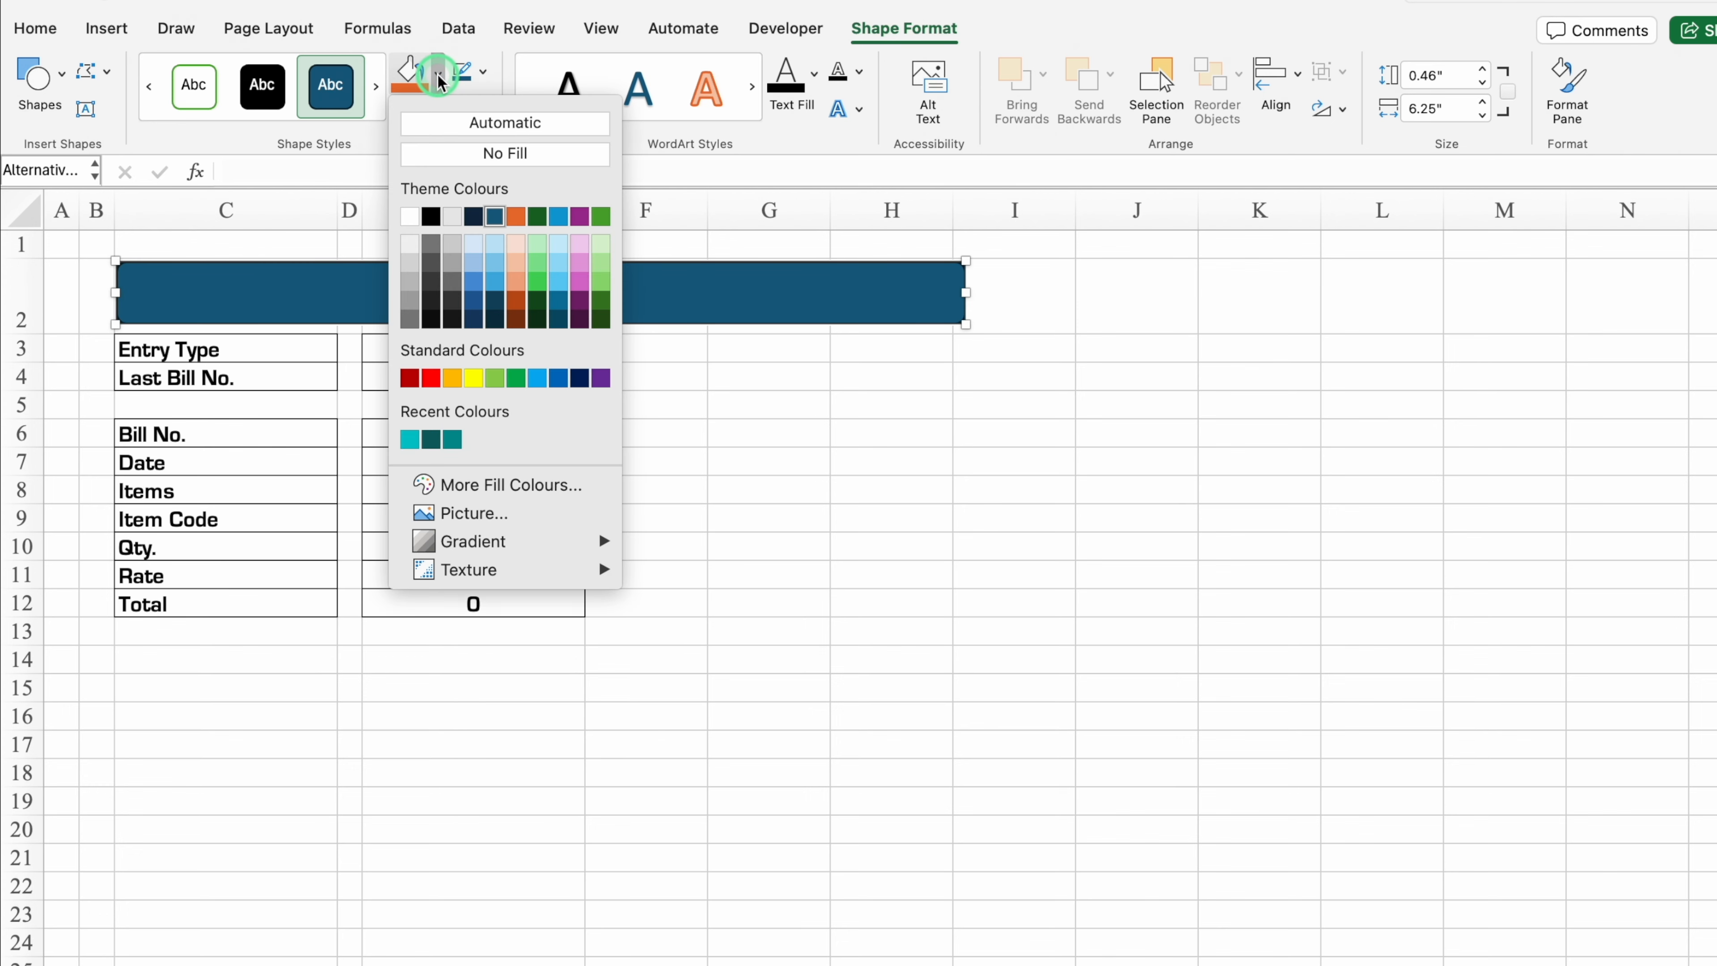
{"action": "left_click", "coordinate": [432, 441]}
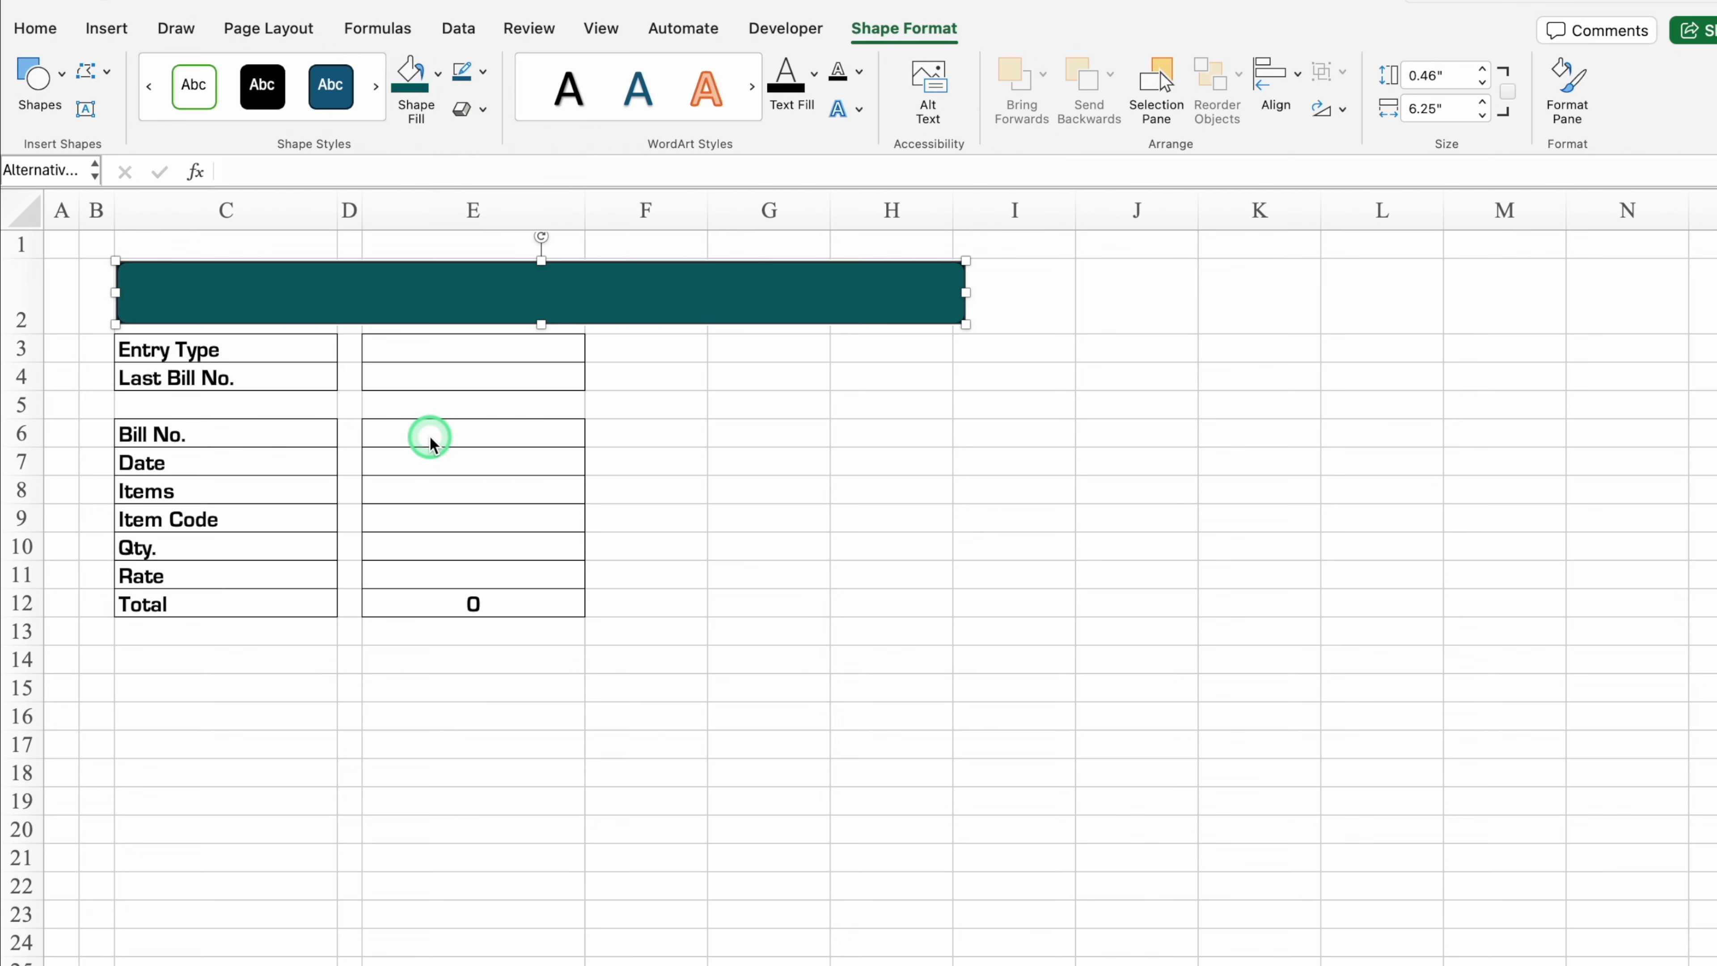
{"action": "left_click", "coordinate": [438, 73]}
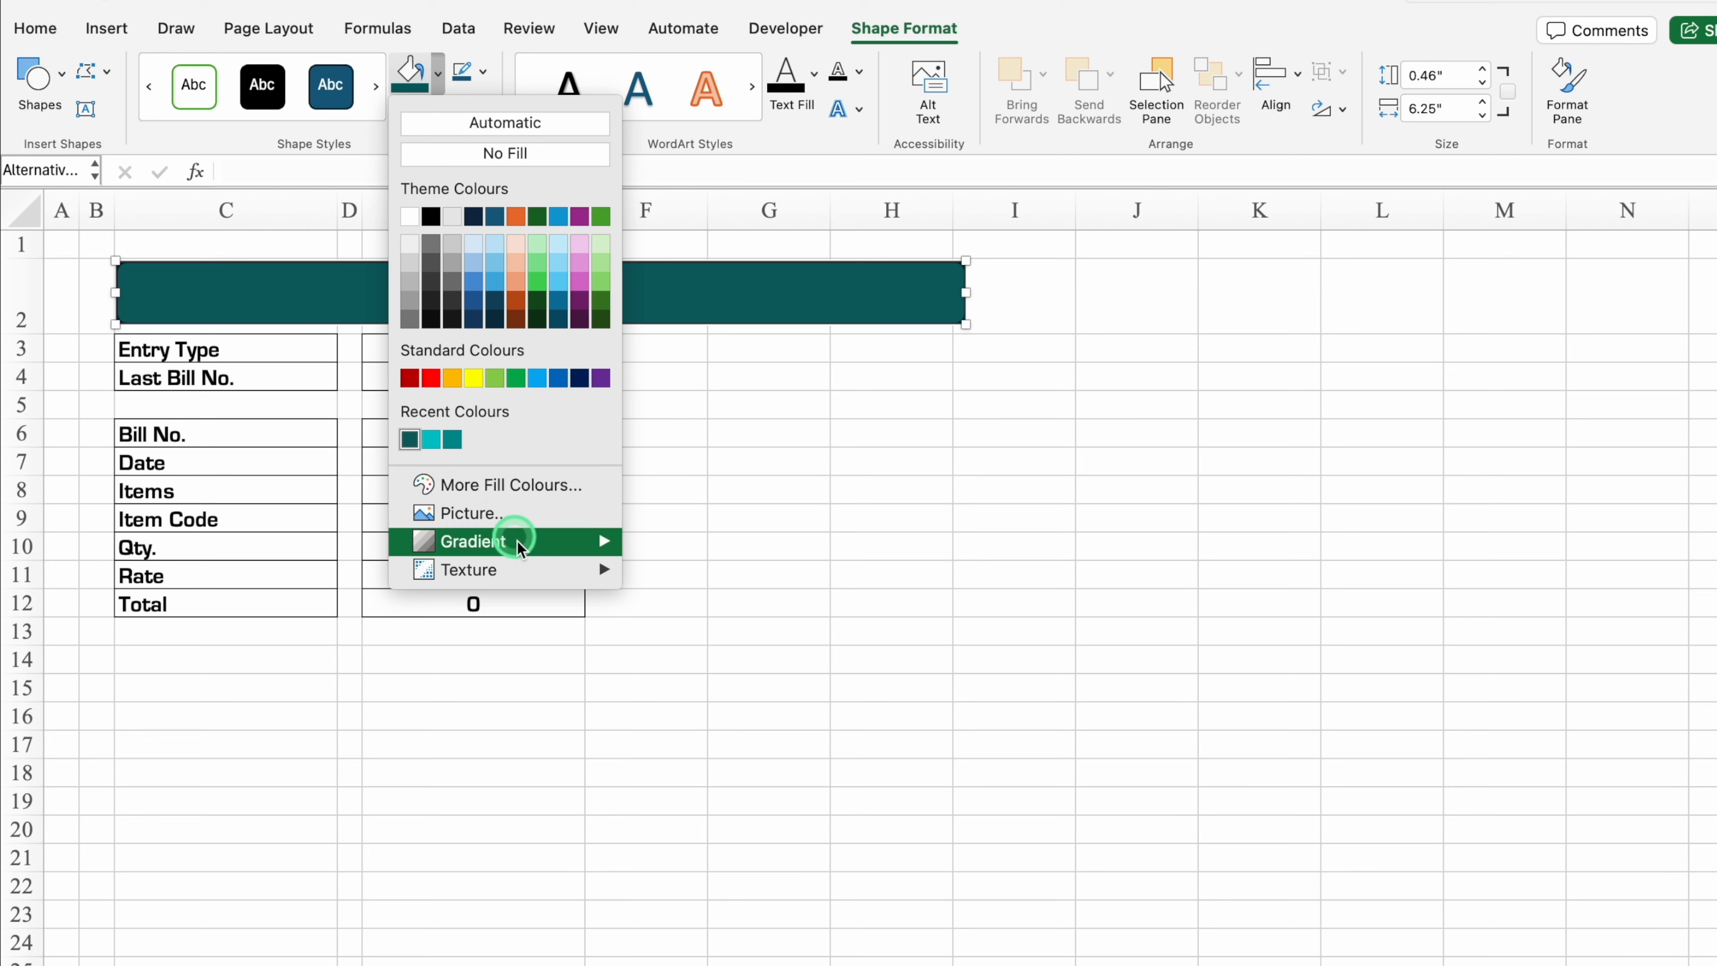
{"action": "mouse_move", "coordinate": [525, 551]}
{"action": "left_click", "coordinate": [703, 913]}
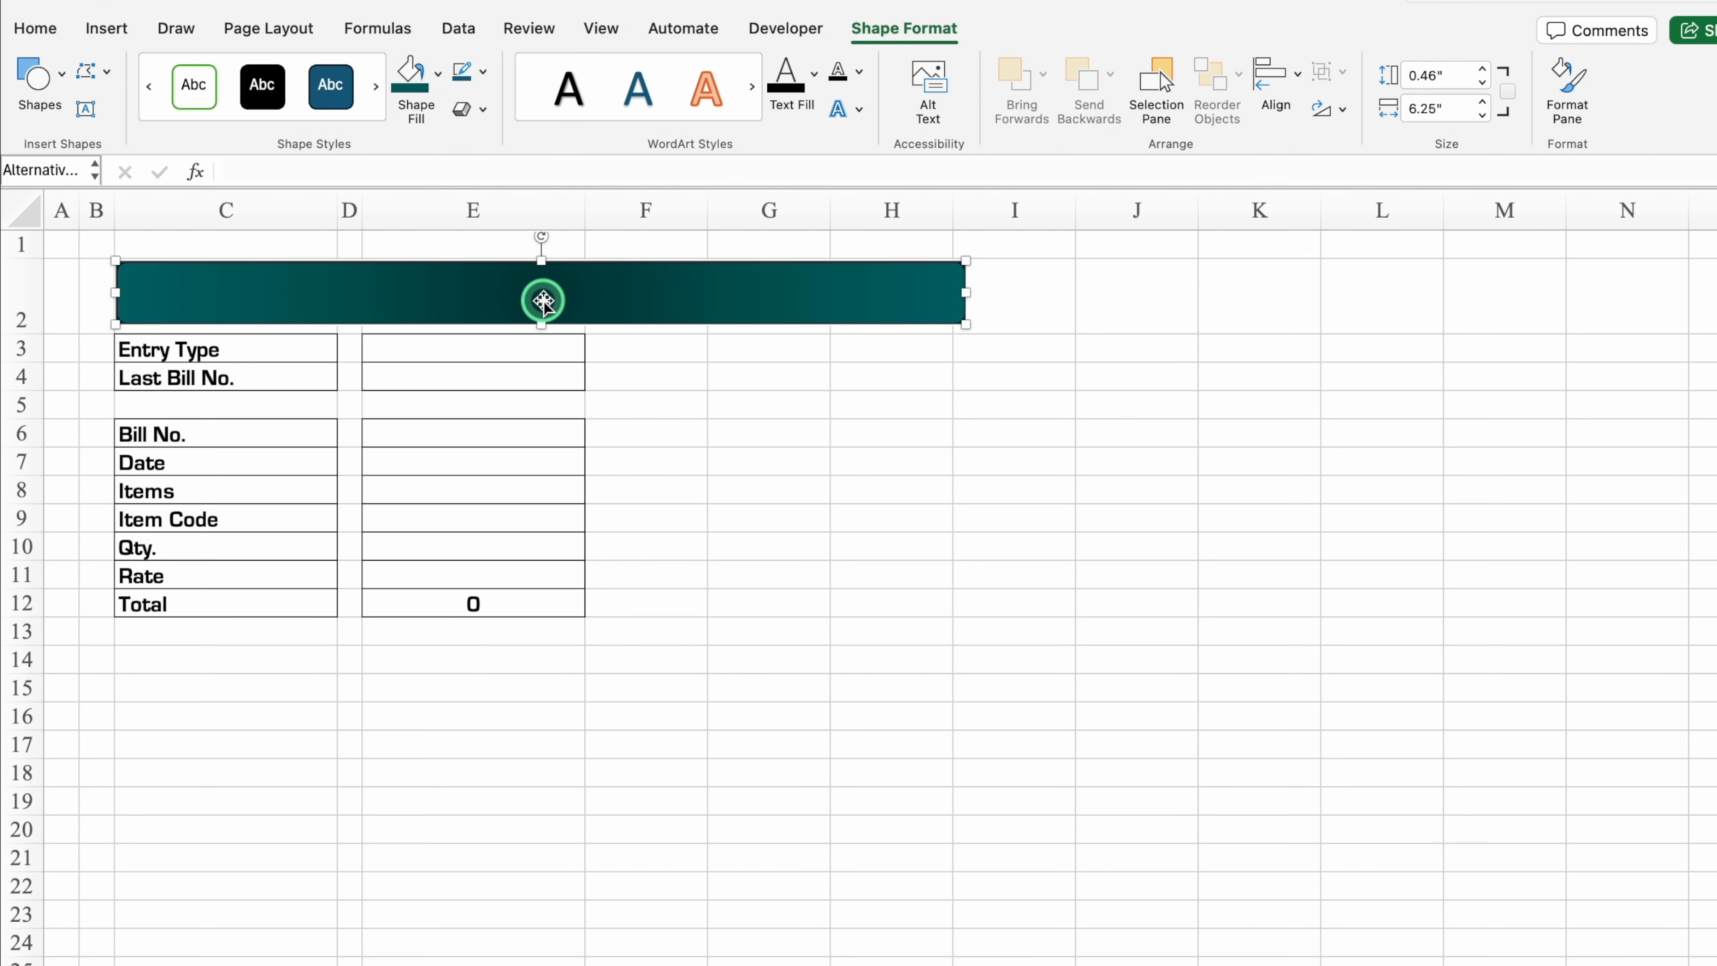
- Add the text "Stock Entry Sheet" to the banner and select the shape
{"action": "type", "text": "Sheet"}
{"action": "left_click", "coordinate": [620, 318]}
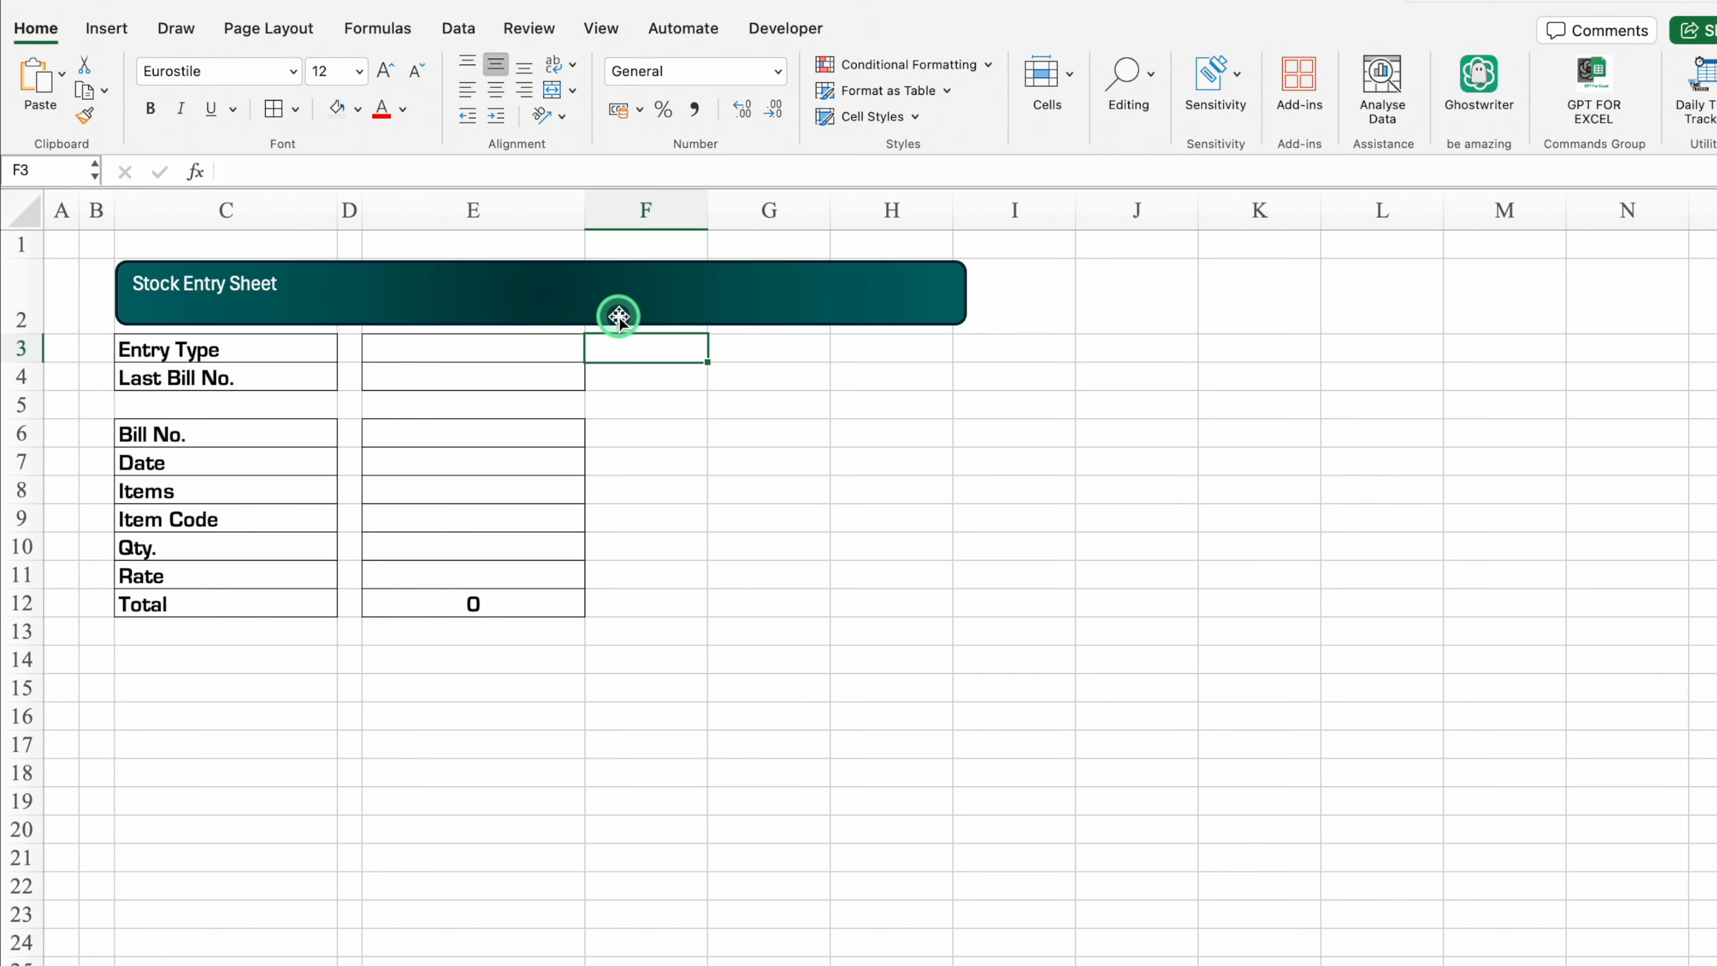
{"action": "left_click", "coordinate": [620, 317]}
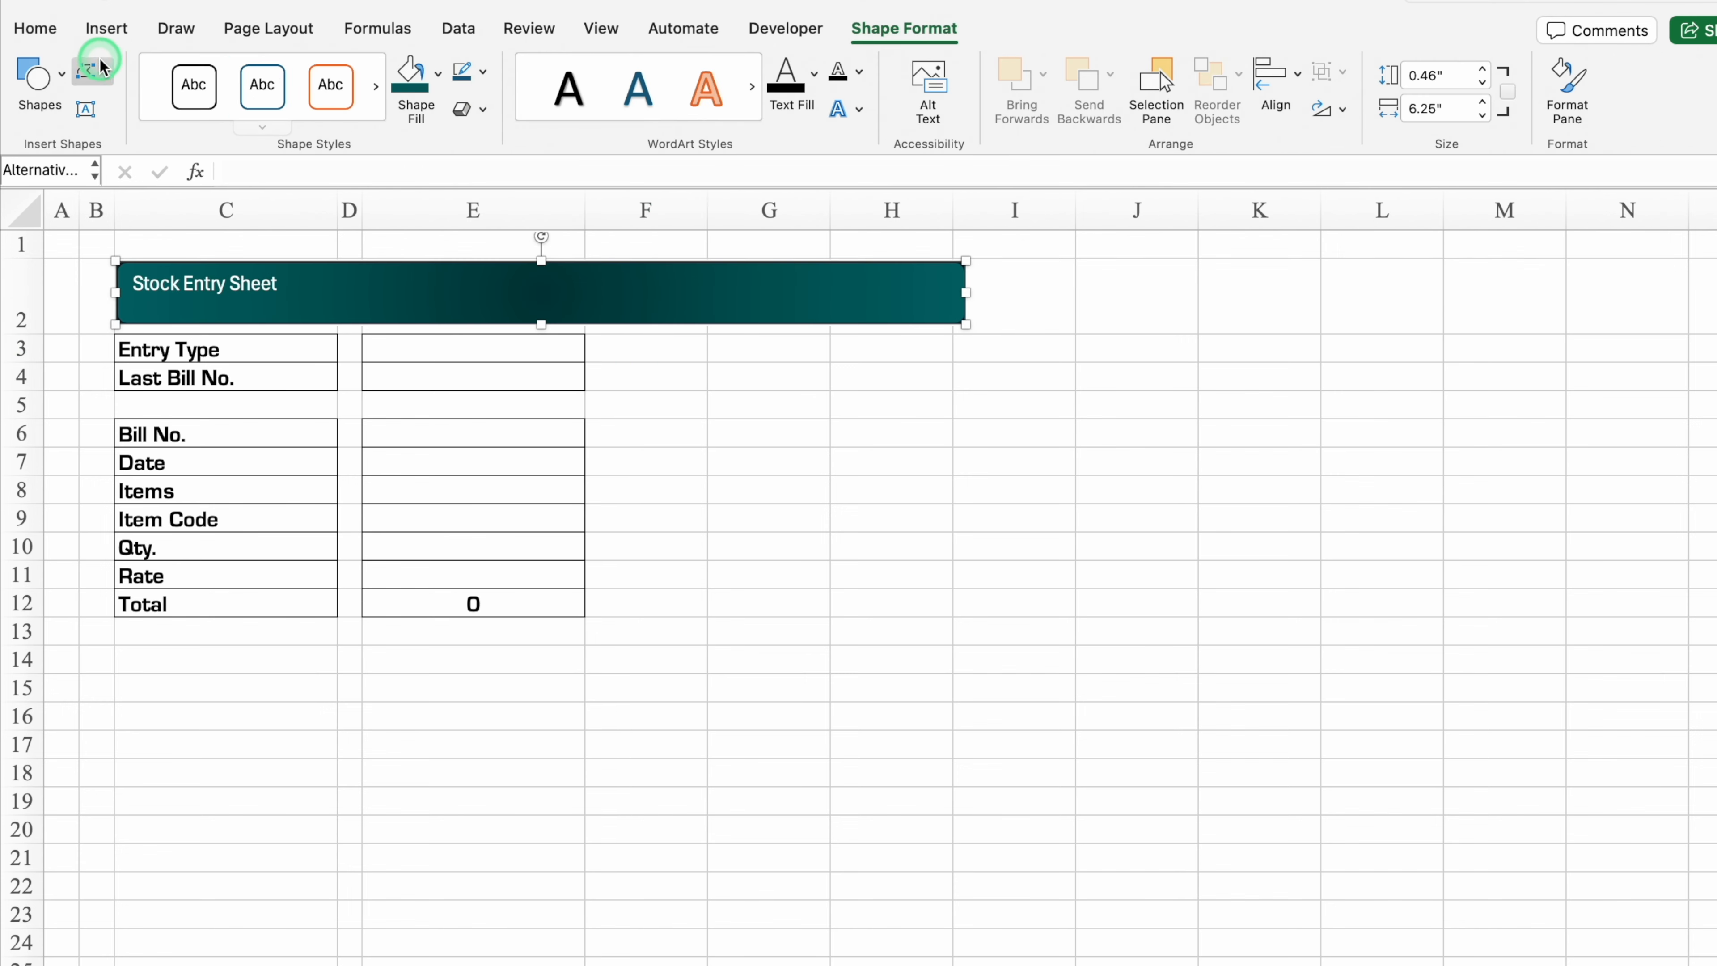
- Centre the "Stock Entry Sheet" banner text both horizontally and vertically
{"action": "left_click", "coordinate": [38, 29]}
{"action": "left_click", "coordinate": [496, 96]}
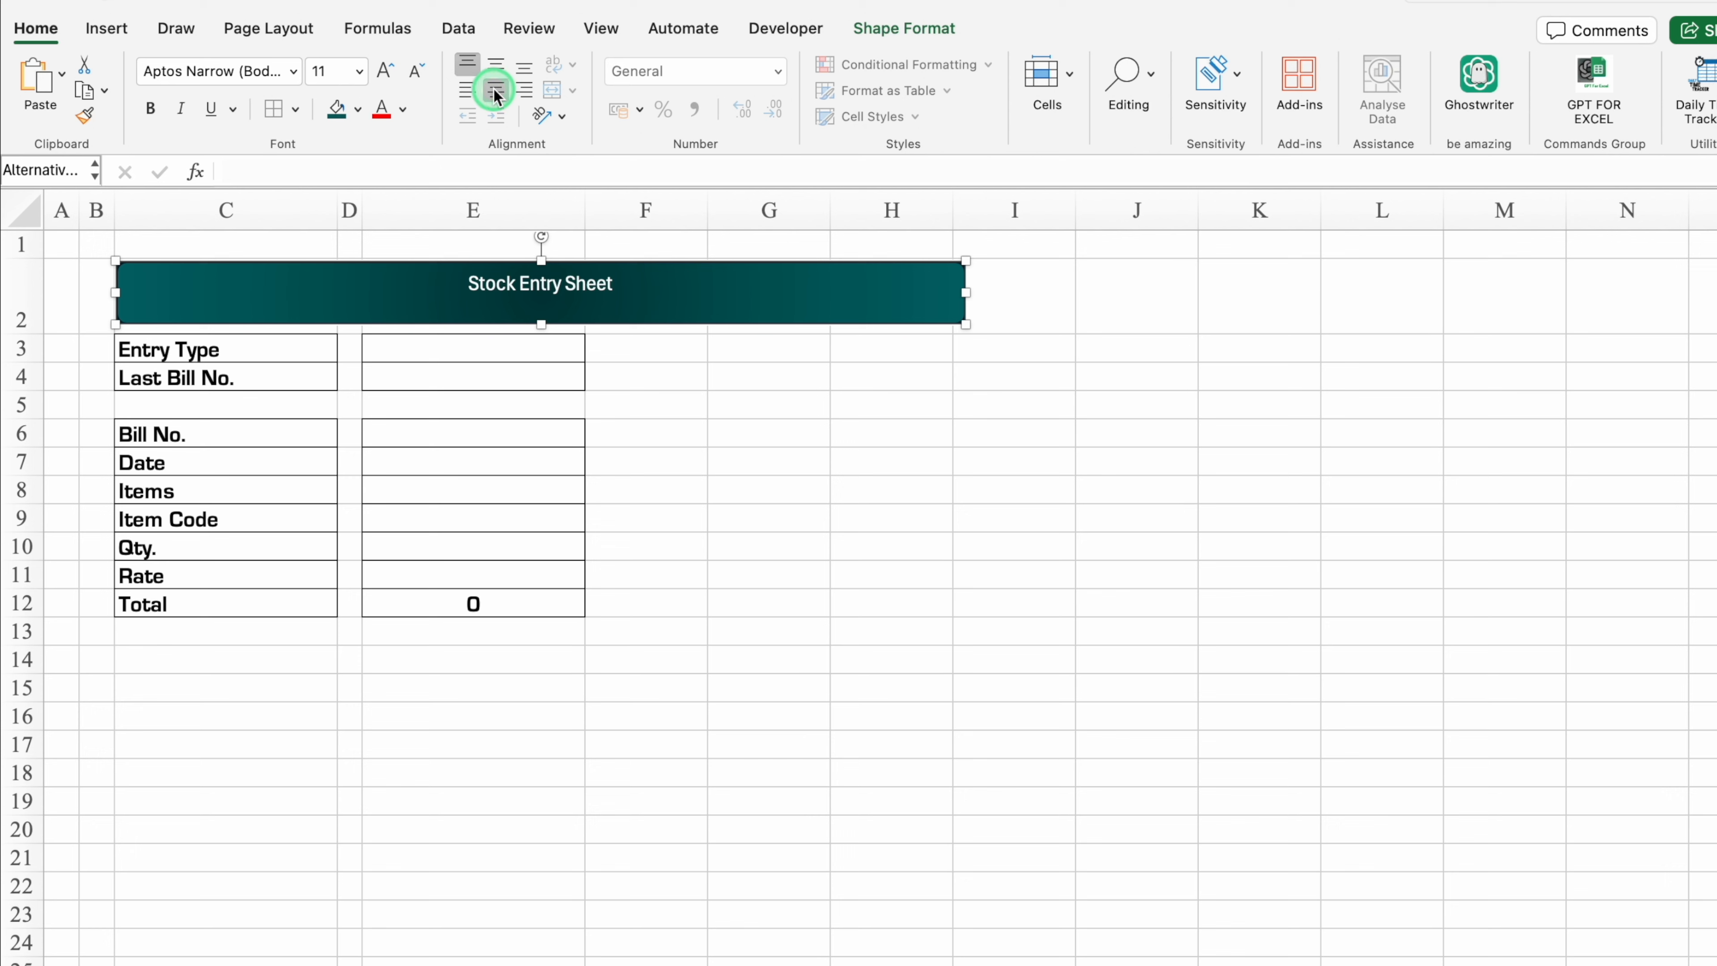
{"action": "left_click", "coordinate": [495, 66]}
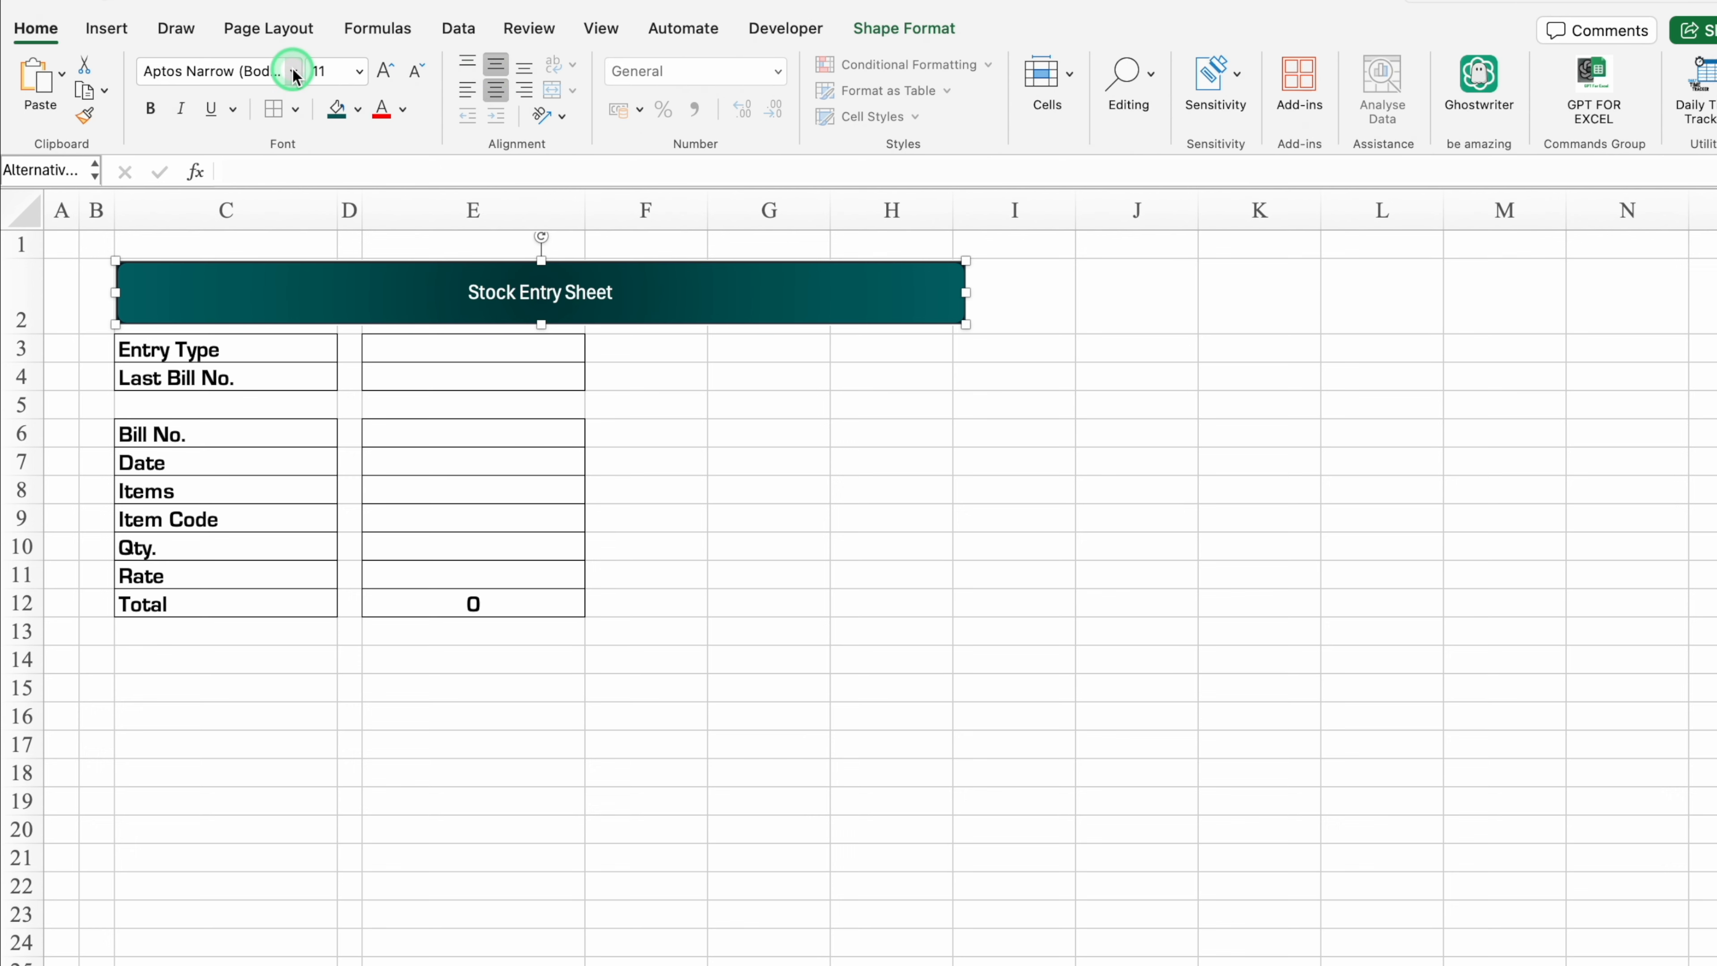
- Format the banner title in Eurostile Bold and enlarge it to 24 pt
{"action": "left_click", "coordinate": [295, 76]}
{"action": "mouse_move", "coordinate": [338, 277]}
{"action": "left_click", "coordinate": [660, 361]}
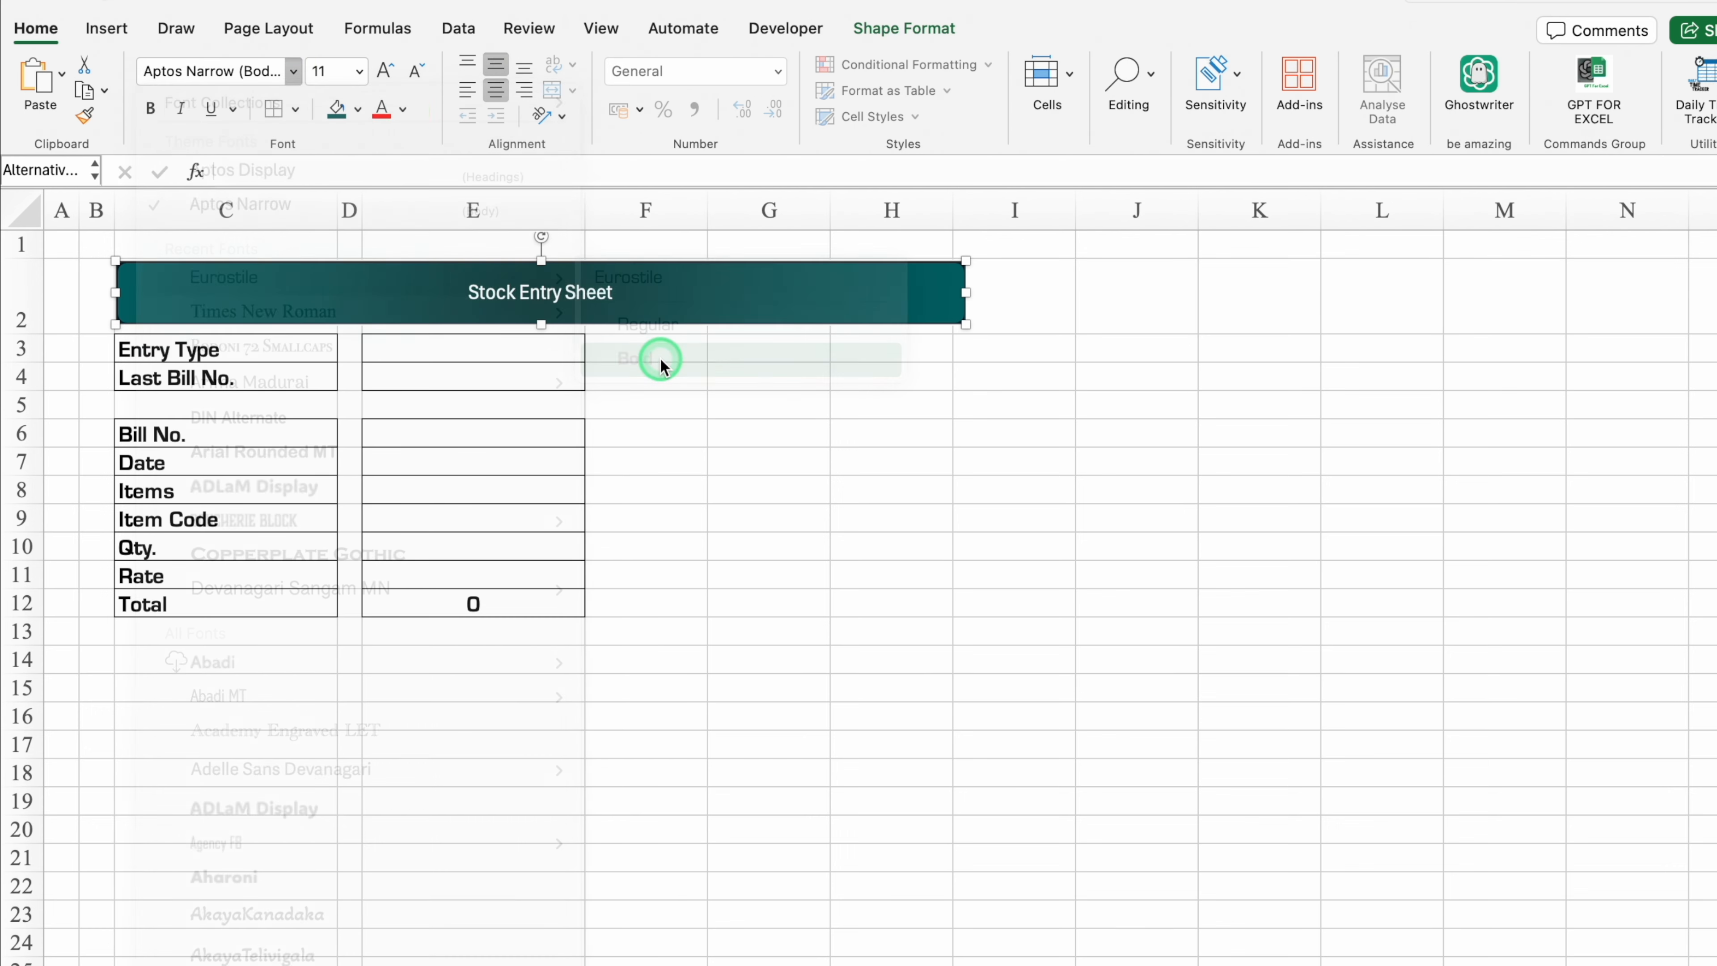
{"action": "left_click", "coordinate": [385, 71]}
{"action": "left_click", "coordinate": [385, 70]}
{"action": "left_click", "coordinate": [386, 70]}
{"action": "left_click", "coordinate": [385, 70]}
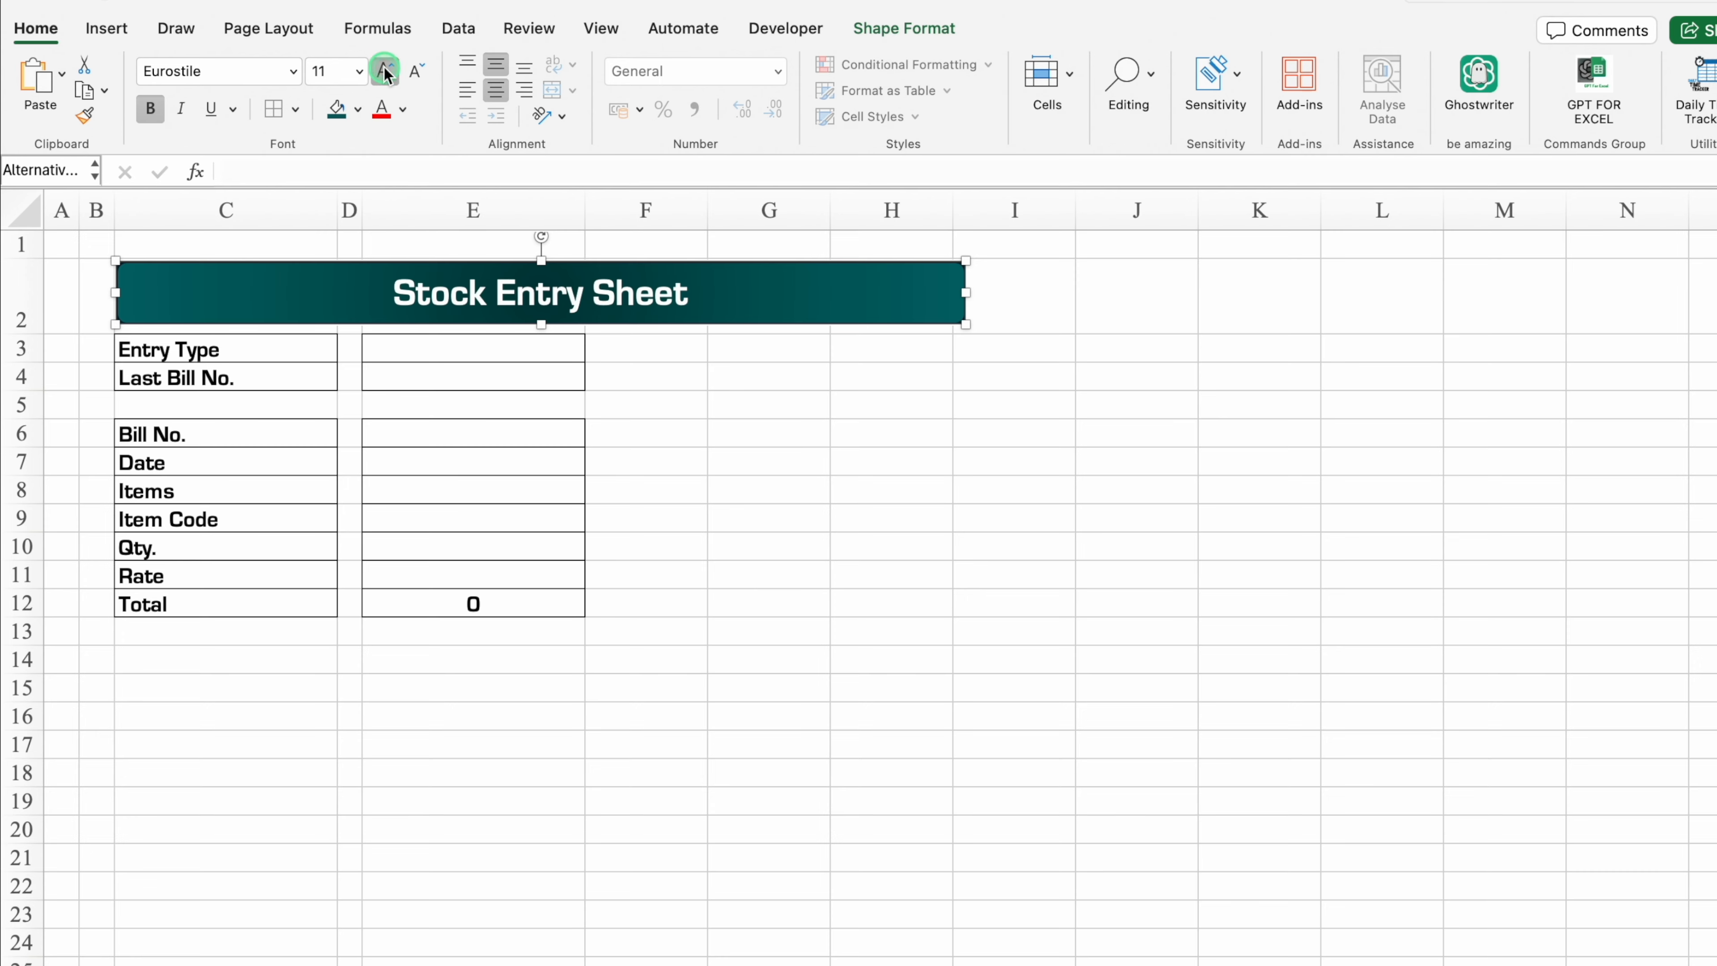
{"action": "left_click", "coordinate": [386, 71]}
- Add a black shadow to the banner's title text and close the shape formatting options
{"action": "left_click", "coordinate": [703, 325]}
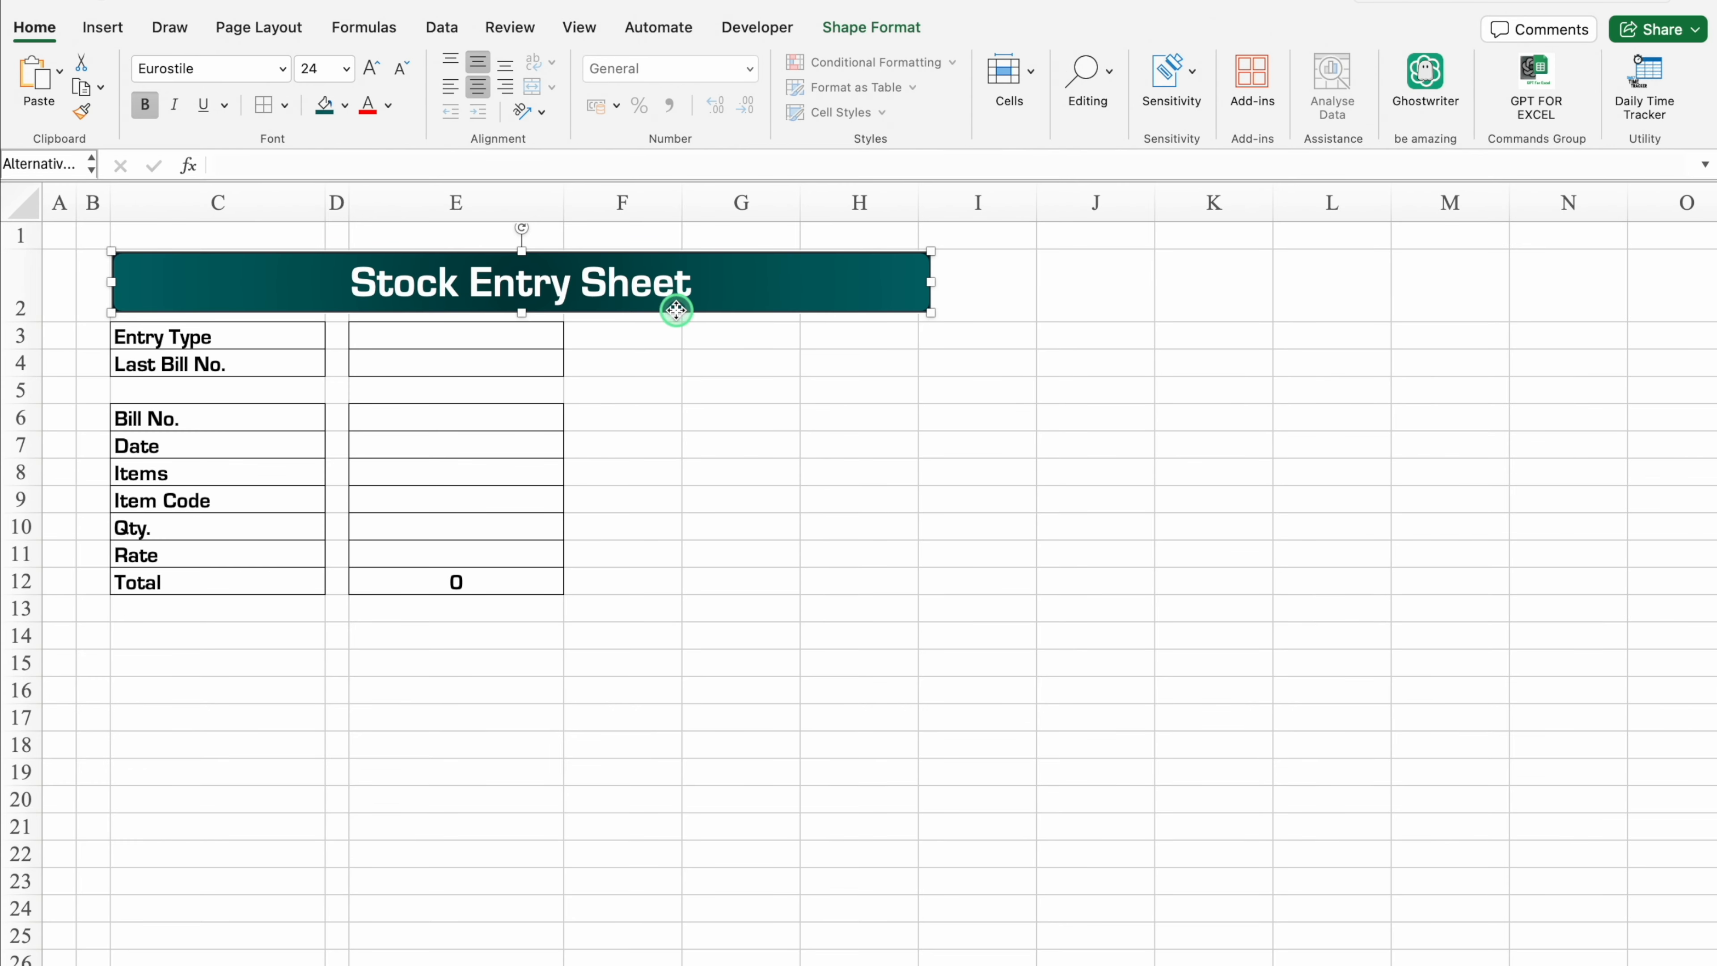
{"action": "double_click", "coordinate": [676, 310]}
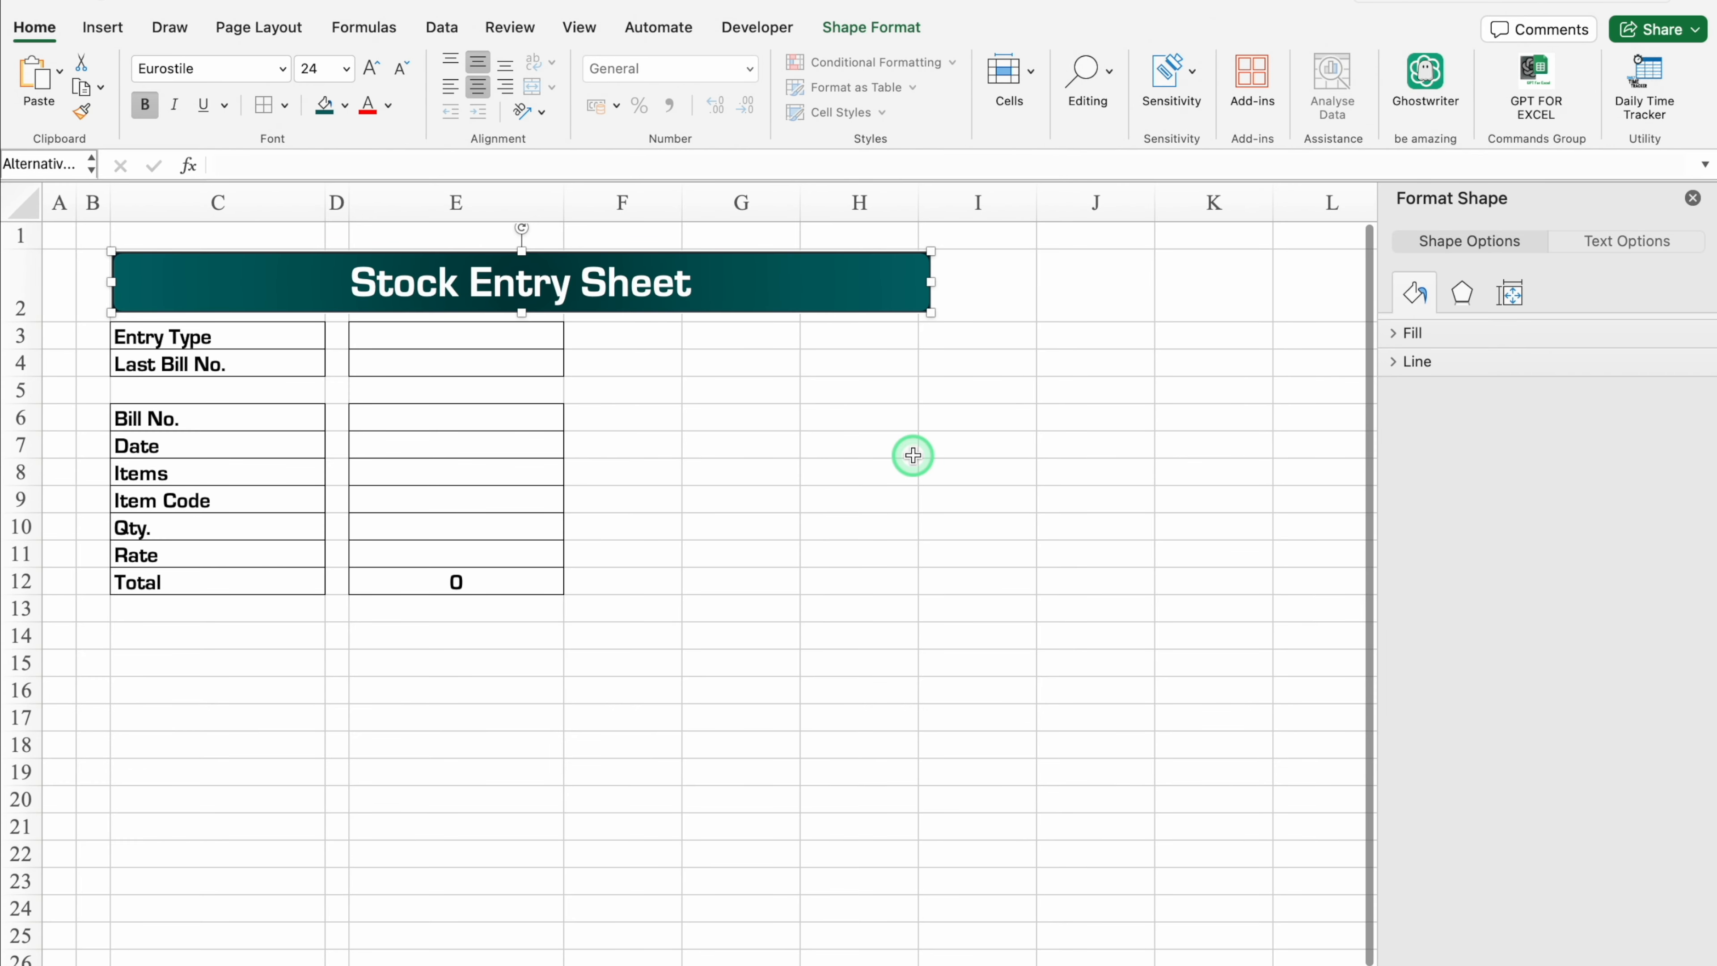
{"action": "left_click", "coordinate": [1398, 292]}
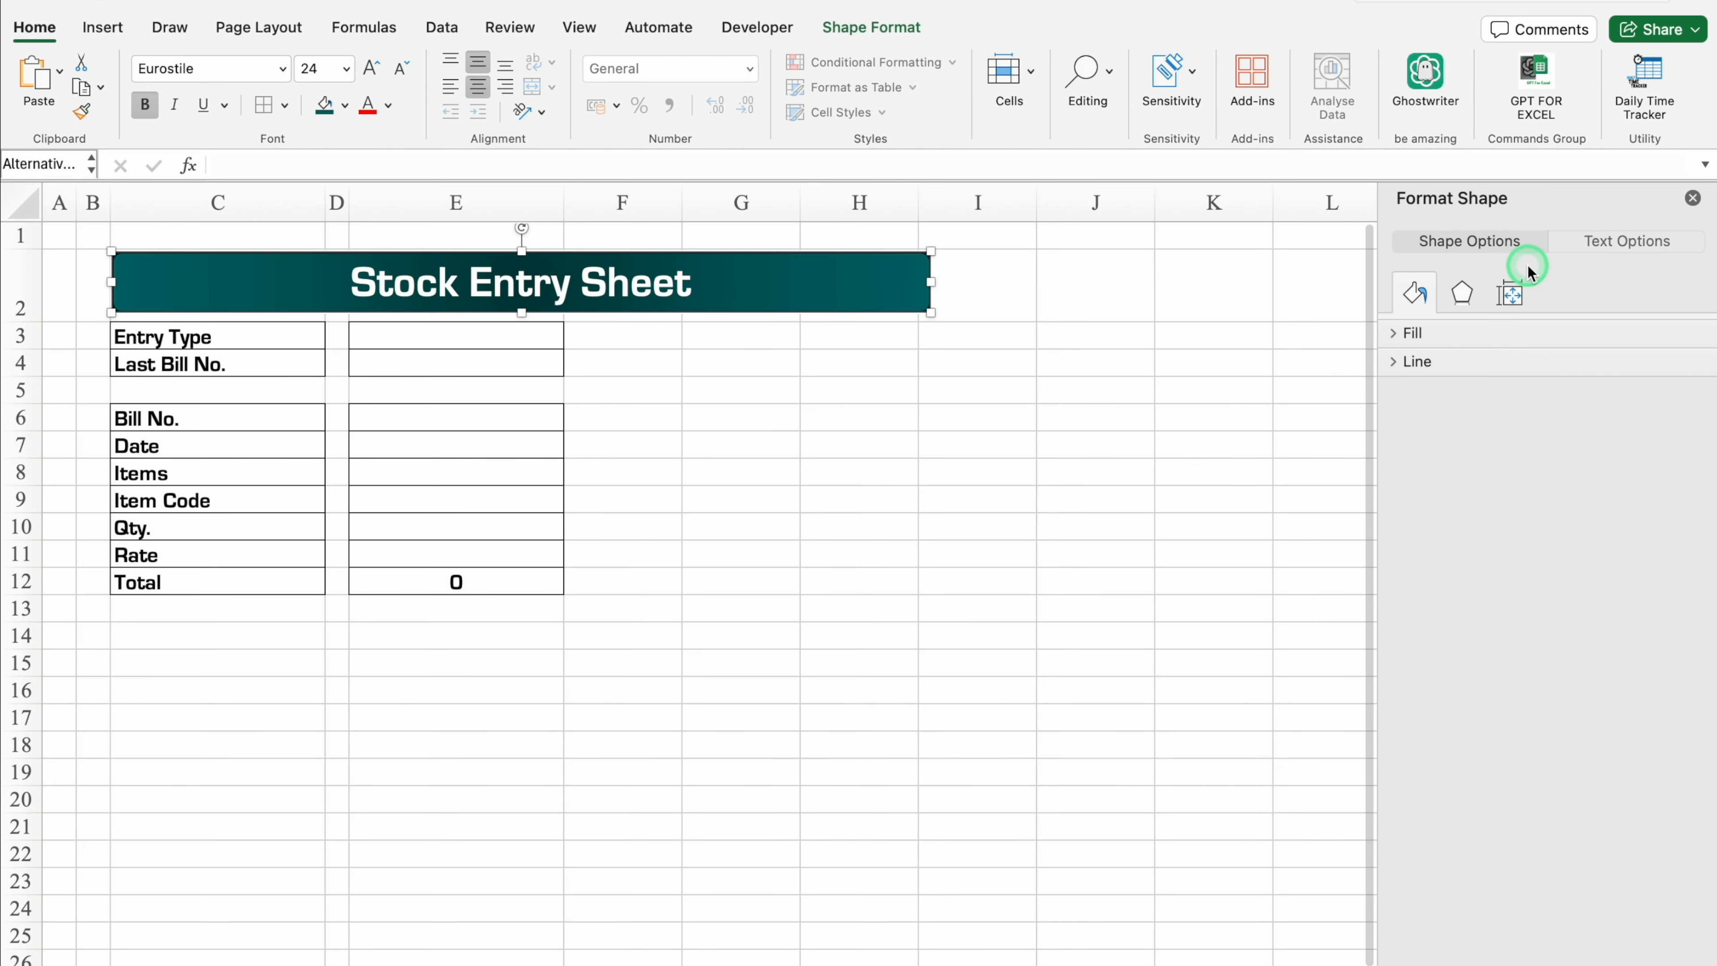
{"action": "left_click", "coordinate": [1615, 243]}
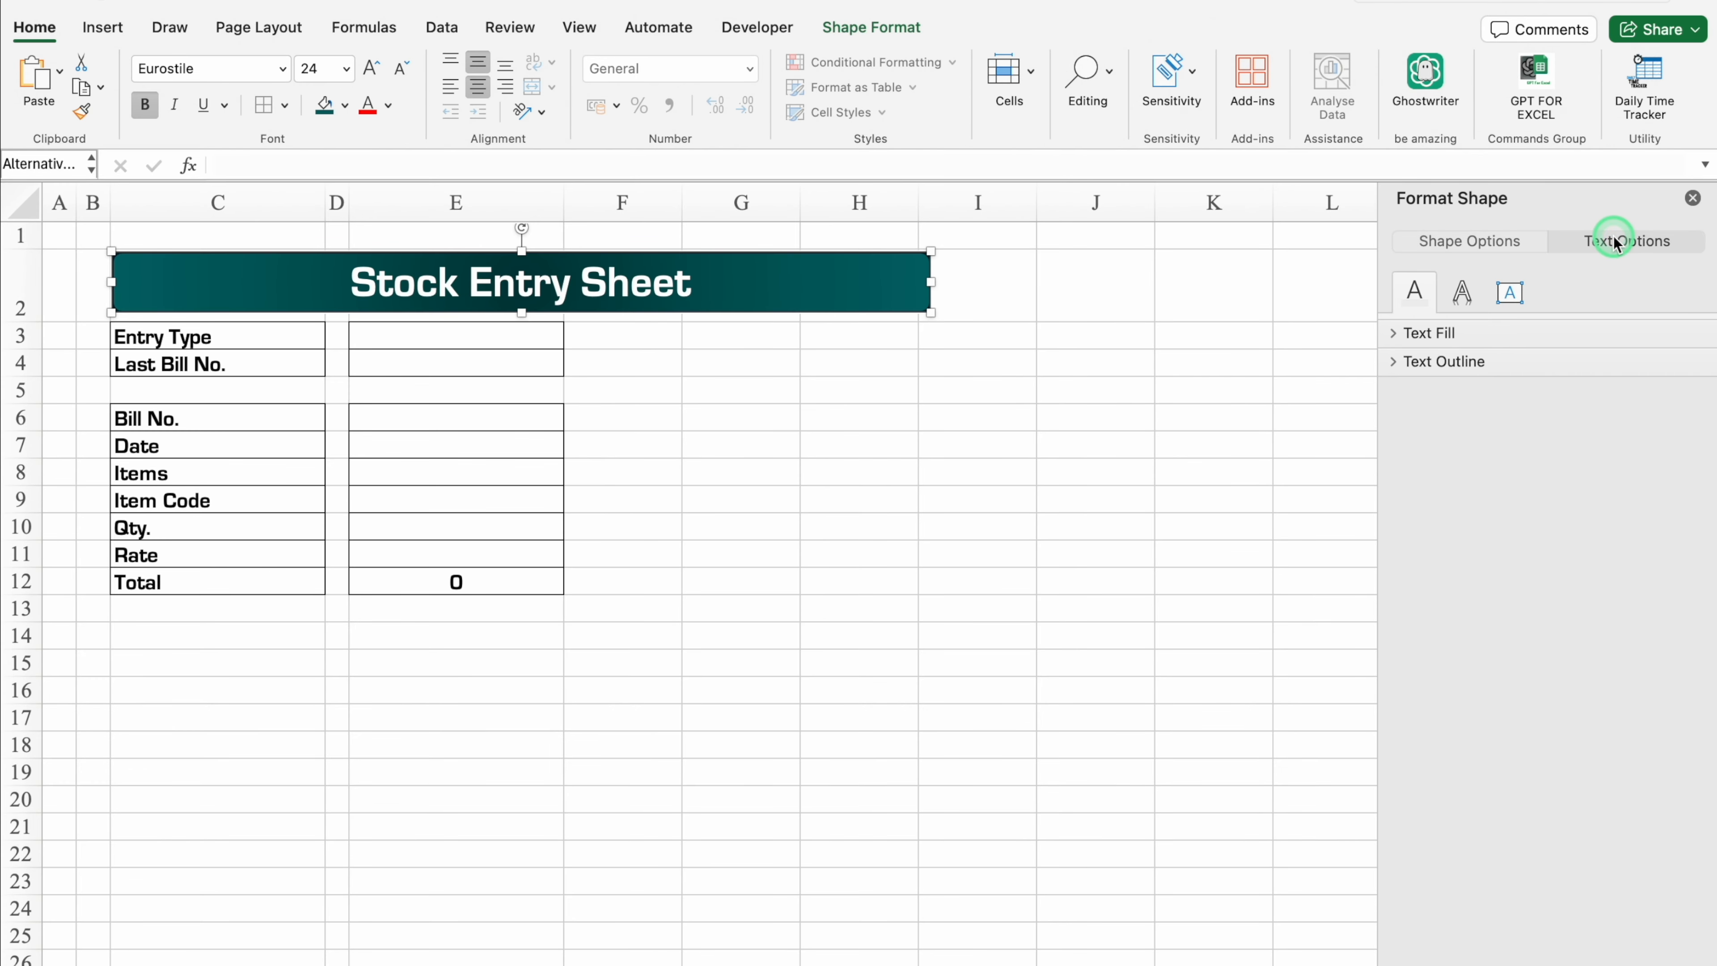
{"action": "left_click", "coordinate": [1462, 296]}
{"action": "left_click", "coordinate": [1430, 332]}
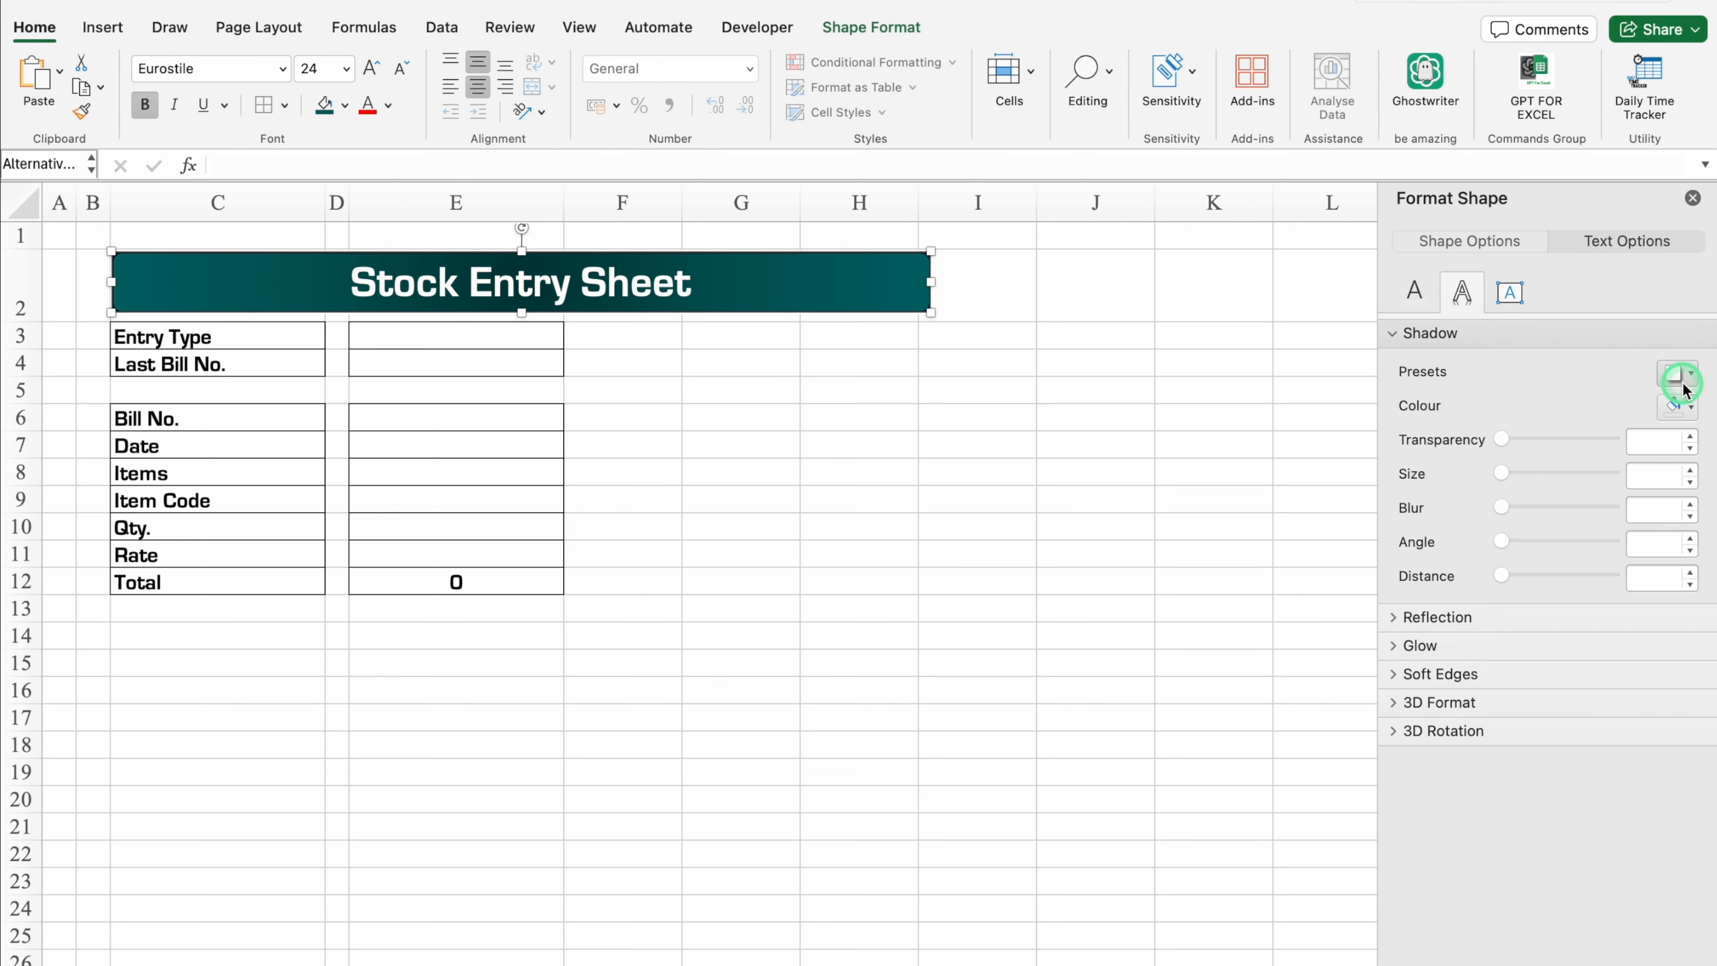
{"action": "left_click", "coordinate": [1691, 406]}
{"action": "left_click", "coordinate": [1544, 469]}
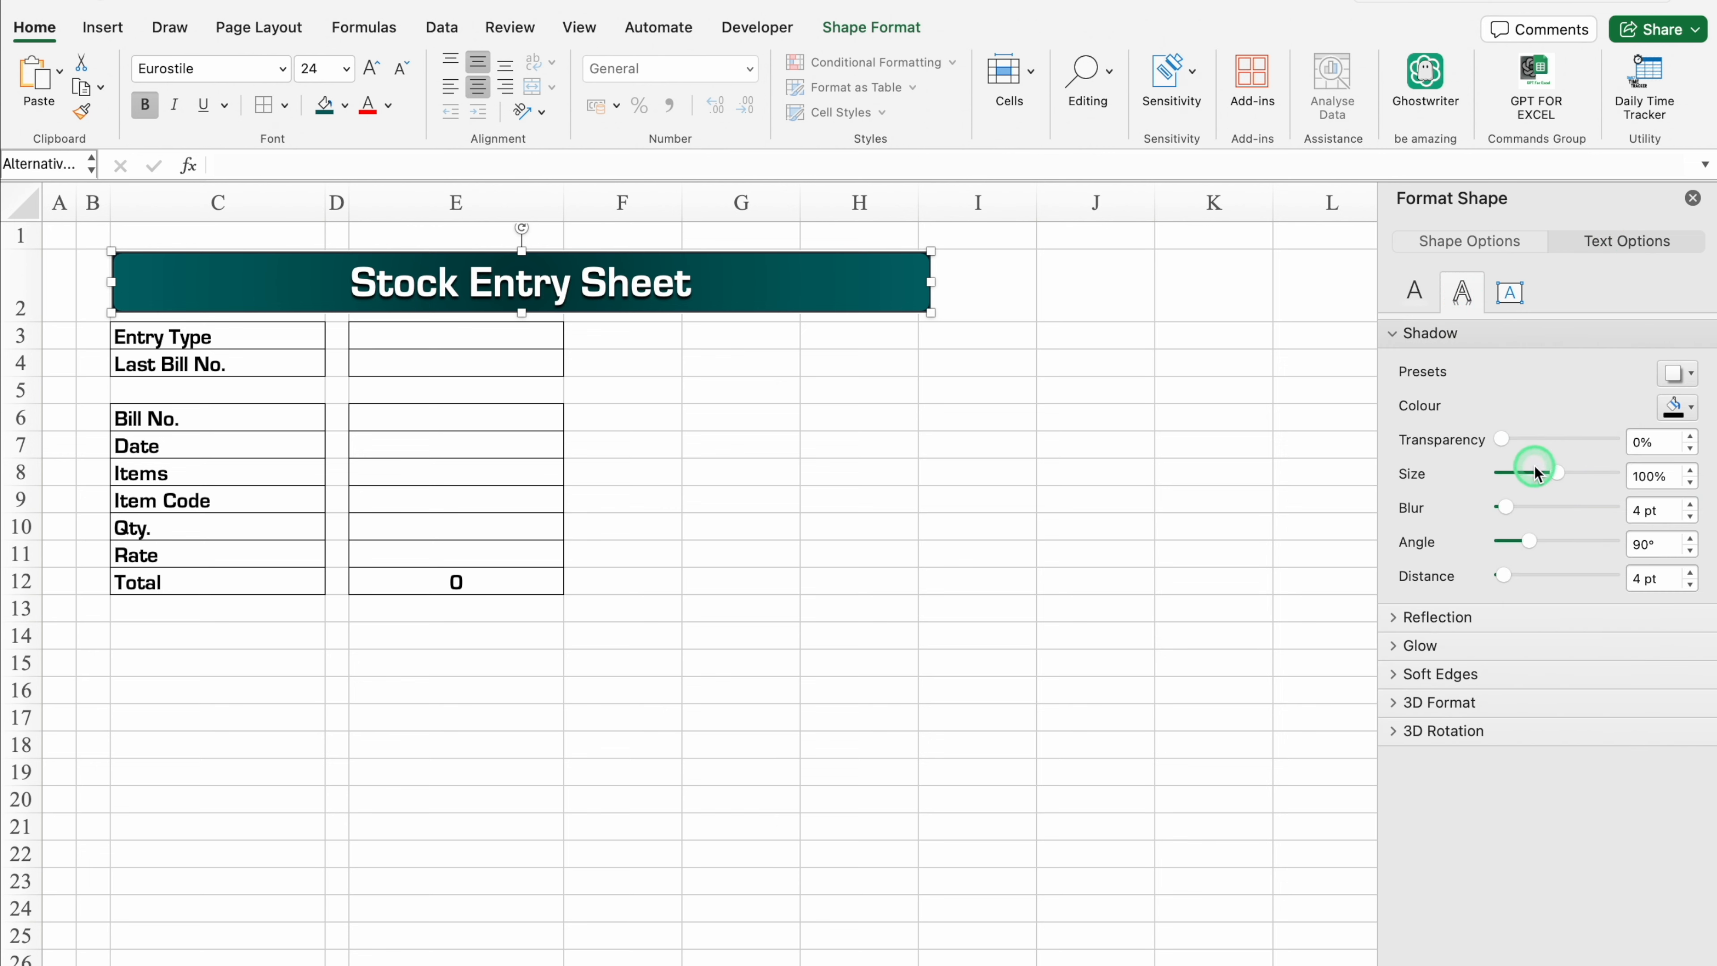
{"action": "left_click", "coordinate": [1692, 200]}
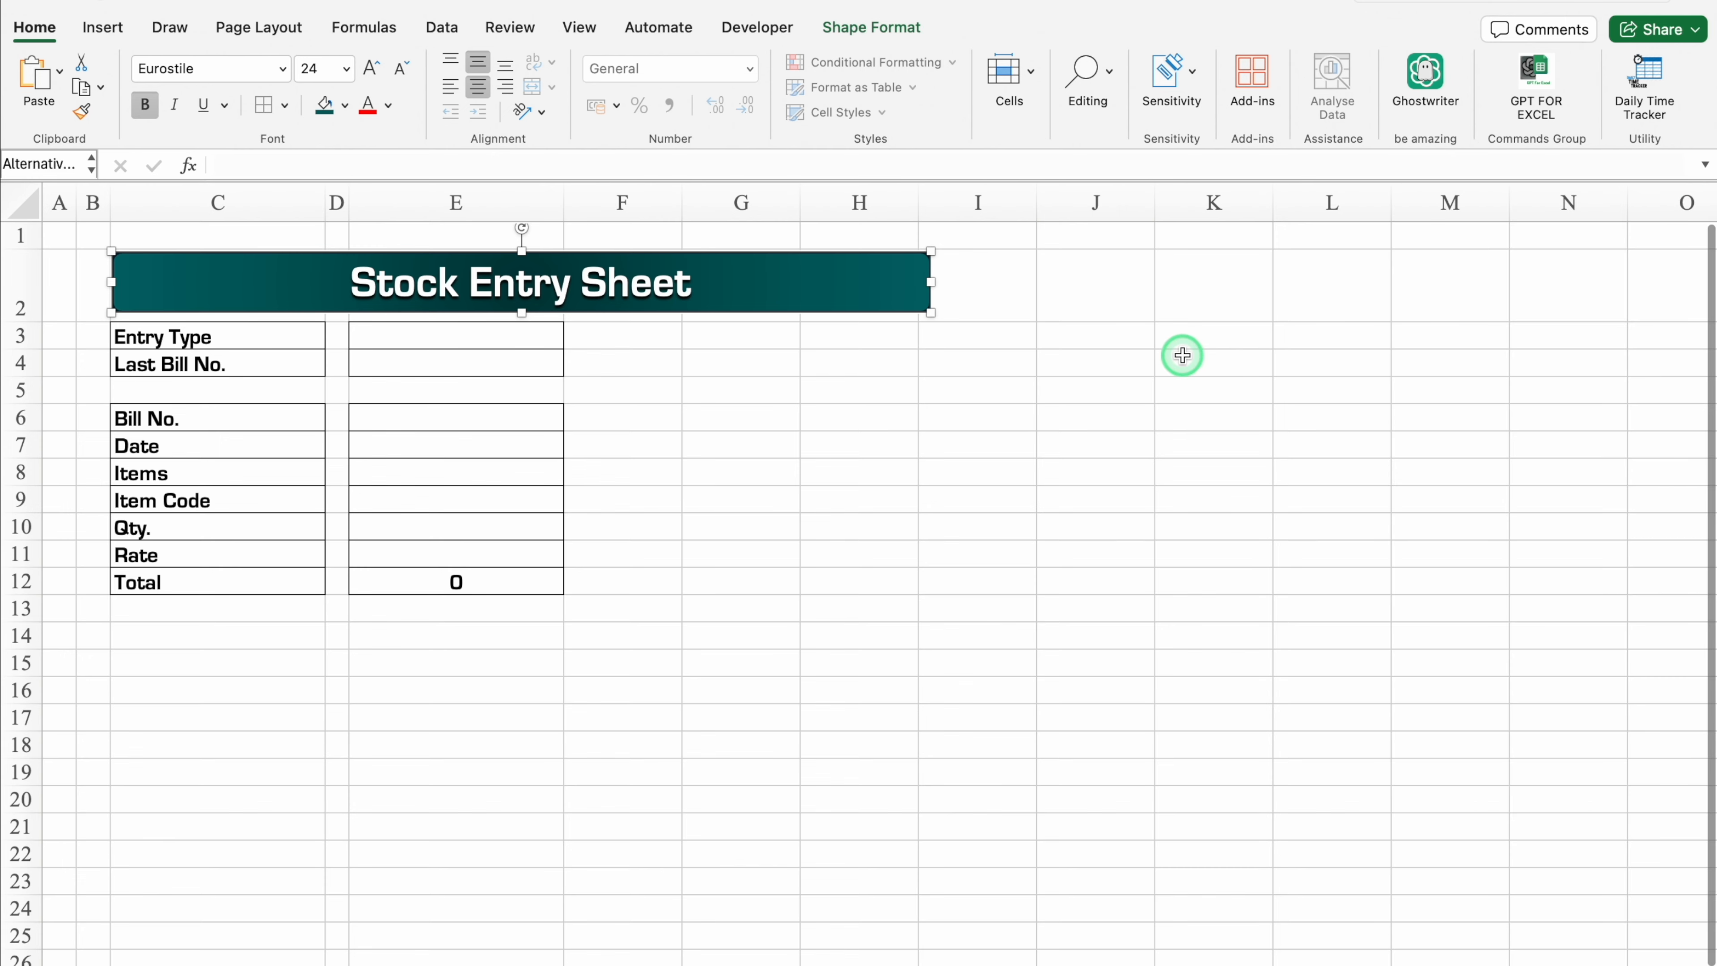
- Create two blank copies of the banner stacked below the Total row, narrowed to span columns C to E
{"action": "left_click_drag", "start_coordinate": [771, 320], "coordinate": [761, 476]}
{"action": "left_click_drag", "start_coordinate": [958, 460], "coordinate": [580, 668]}
{"action": "left_click_drag", "start_coordinate": [524, 663], "coordinate": [180, 662]}
{"action": "key", "text": "BackSpace"}
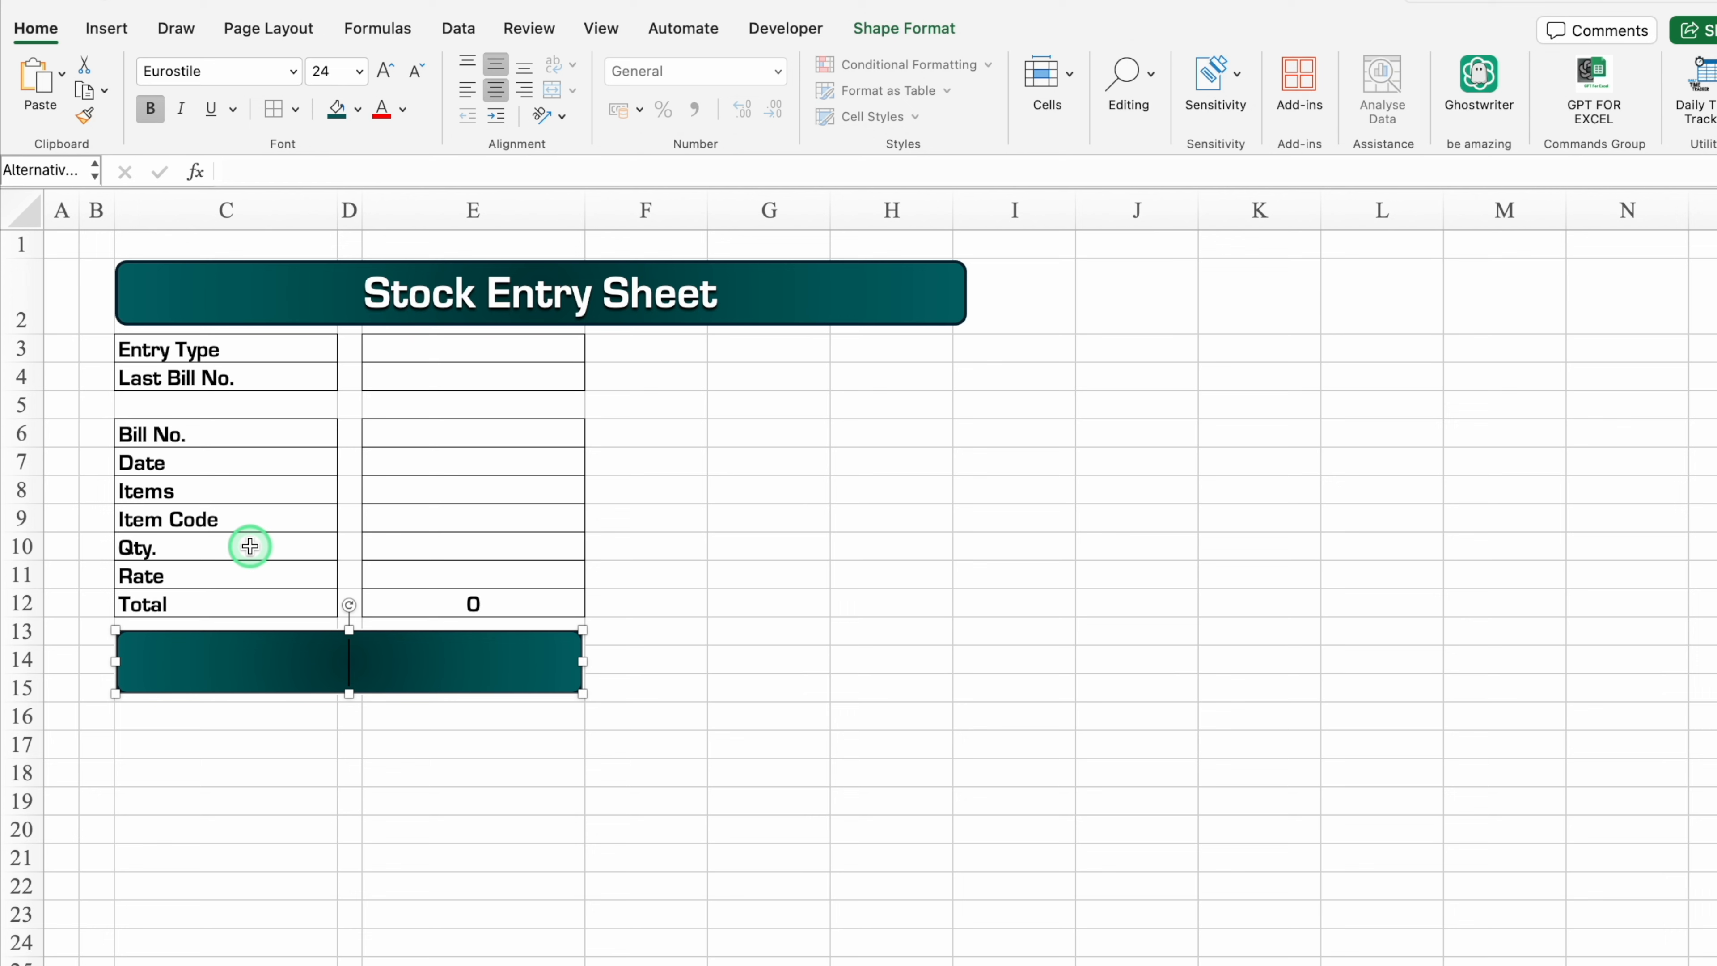
{"action": "left_click", "coordinate": [307, 713]}
{"action": "left_click_drag", "start_coordinate": [353, 697], "coordinate": [358, 745]}
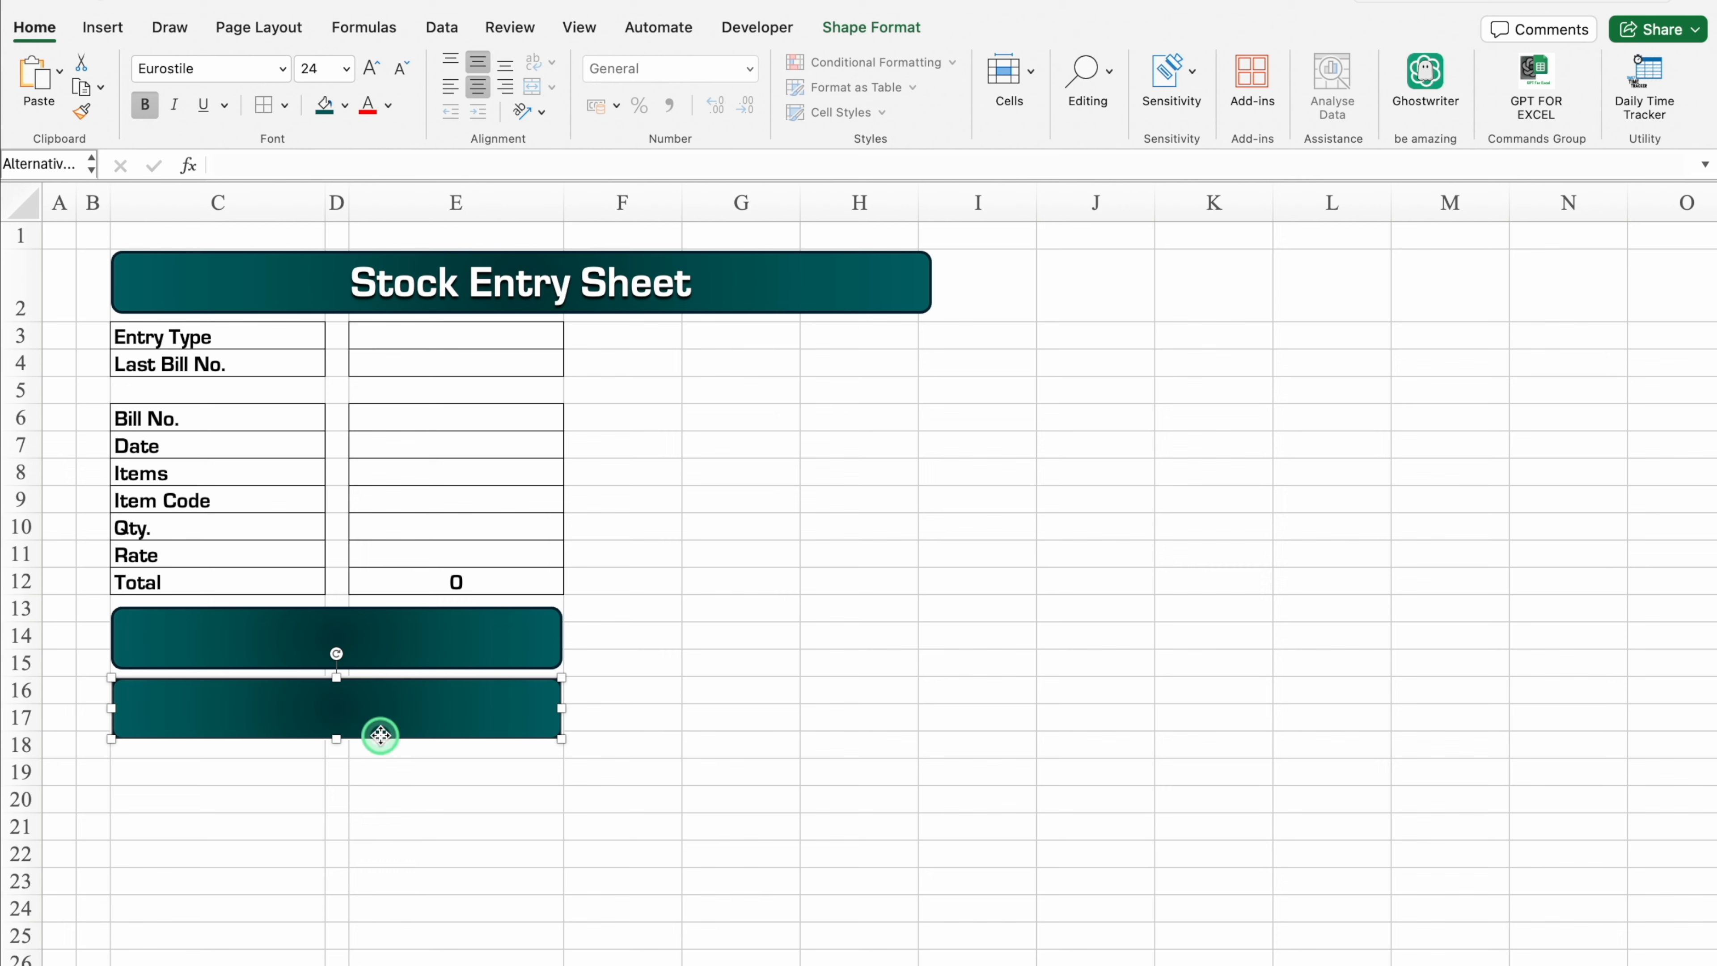
- Apply a black shape shadow to both blank buttons and the title banner
{"action": "double_click", "coordinate": [380, 735]}
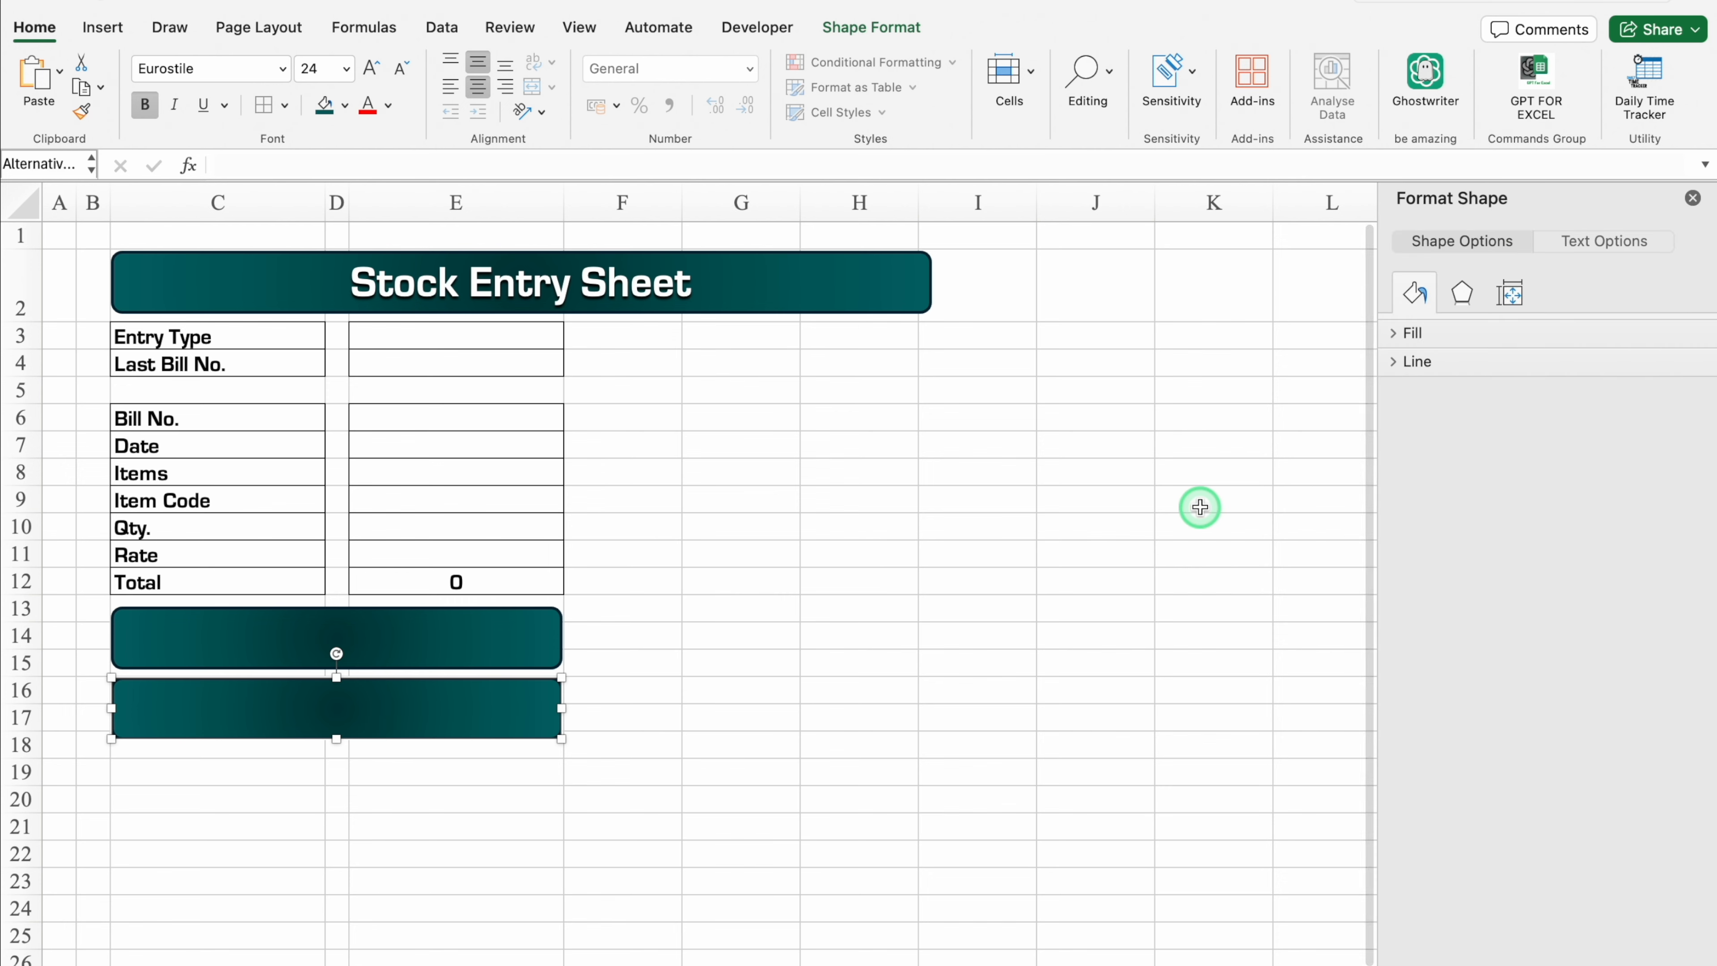
{"action": "left_click", "coordinate": [1469, 295]}
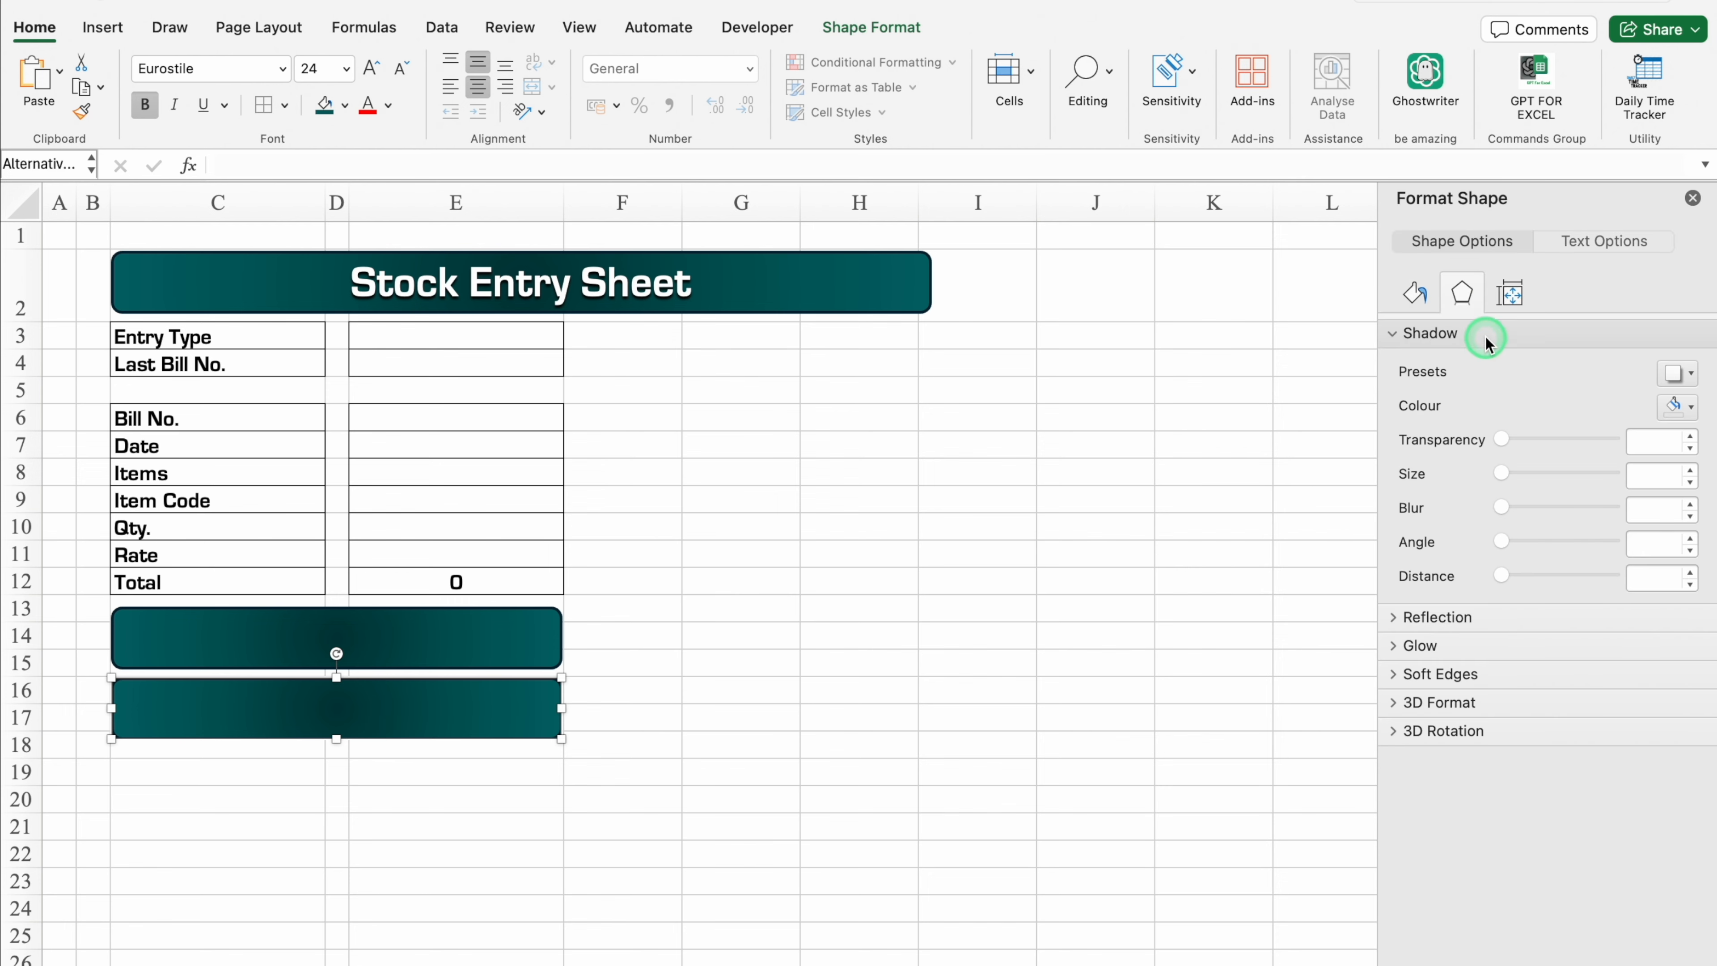
{"action": "left_click", "coordinate": [1688, 407]}
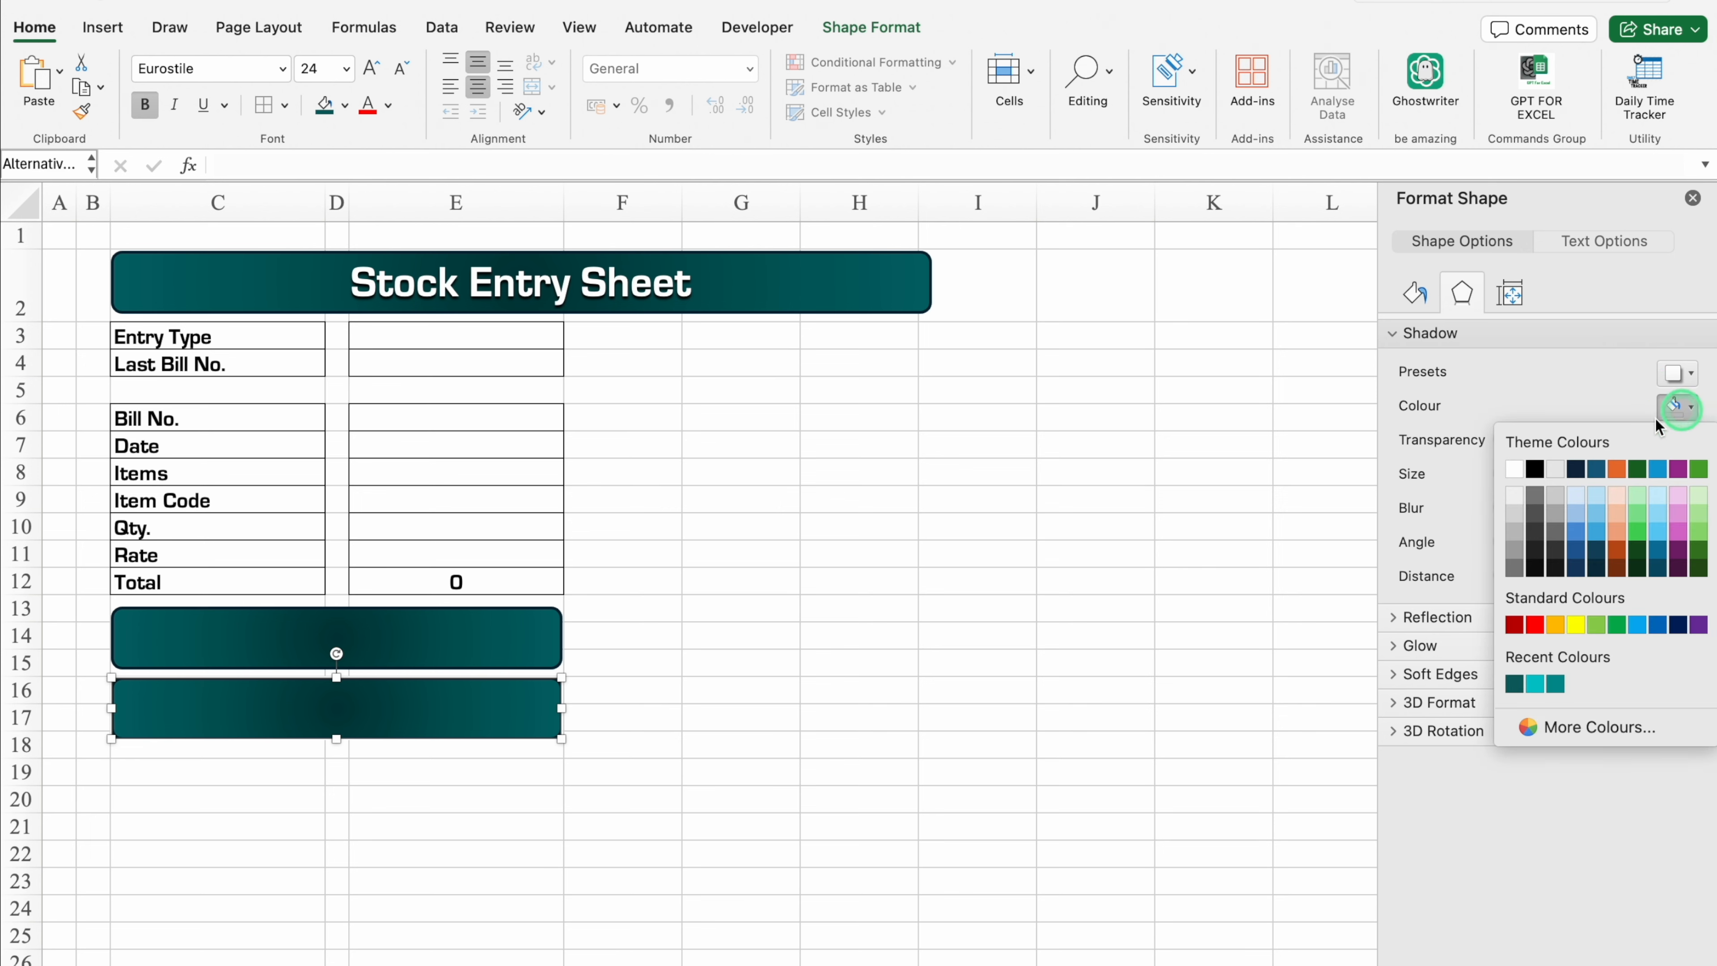
{"action": "left_click", "coordinate": [1534, 470]}
{"action": "left_click", "coordinate": [522, 650]}
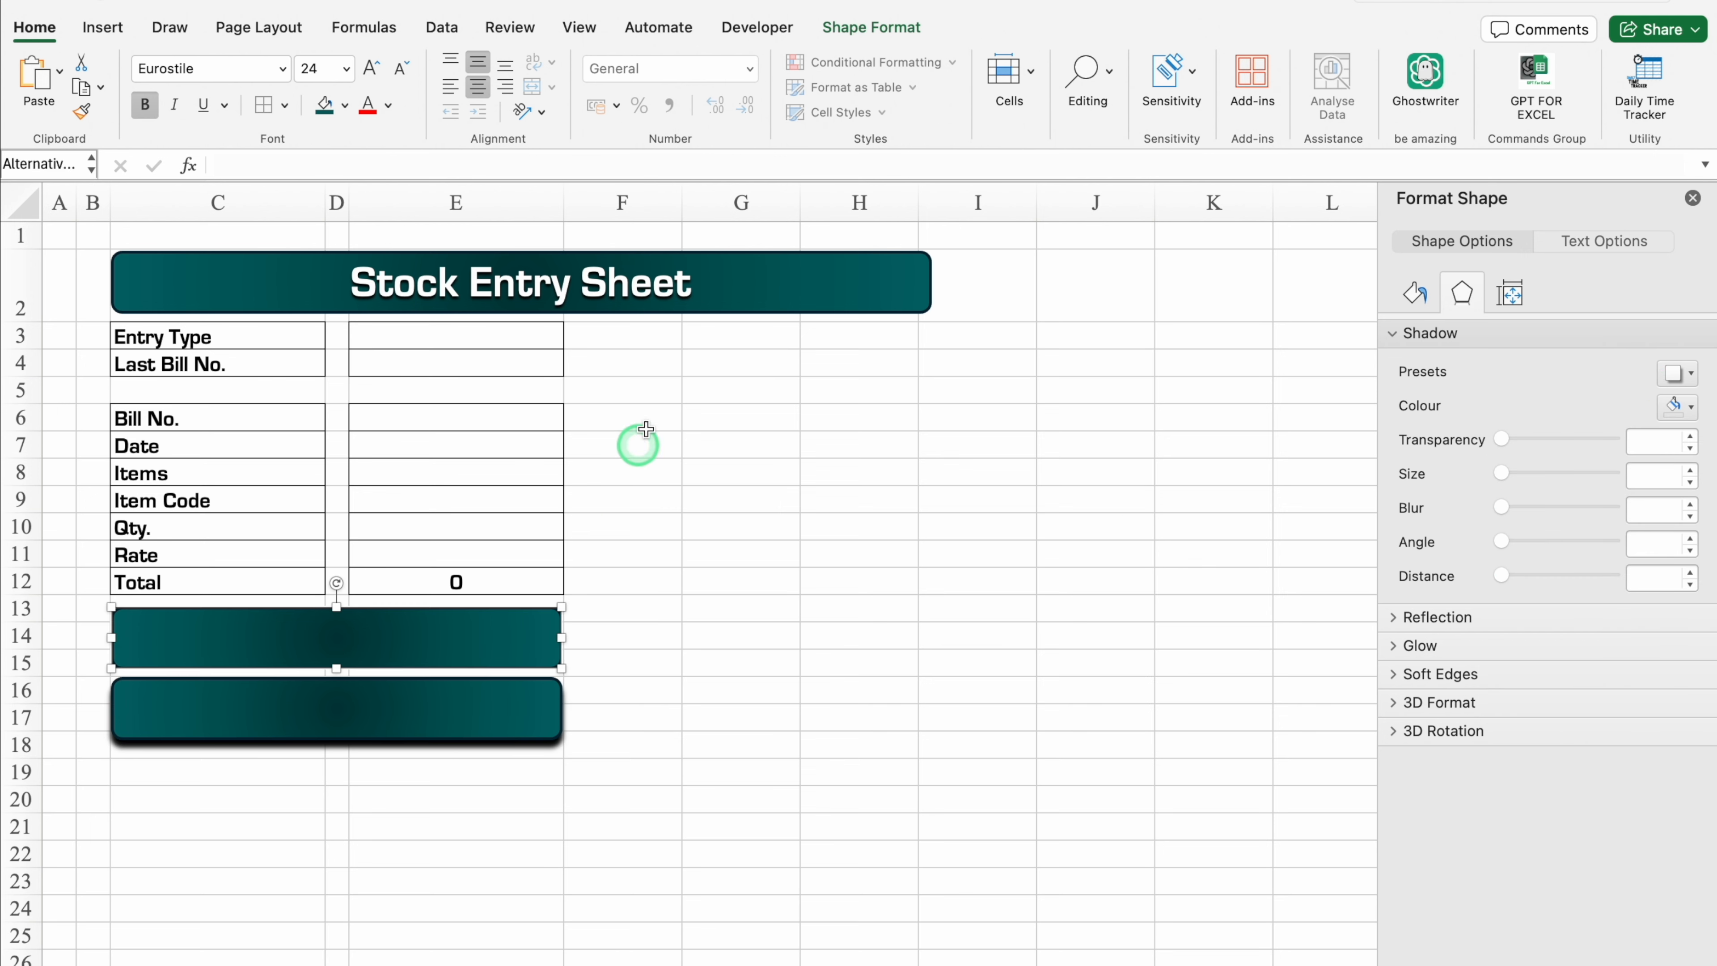
{"action": "left_click", "coordinate": [1691, 407]}
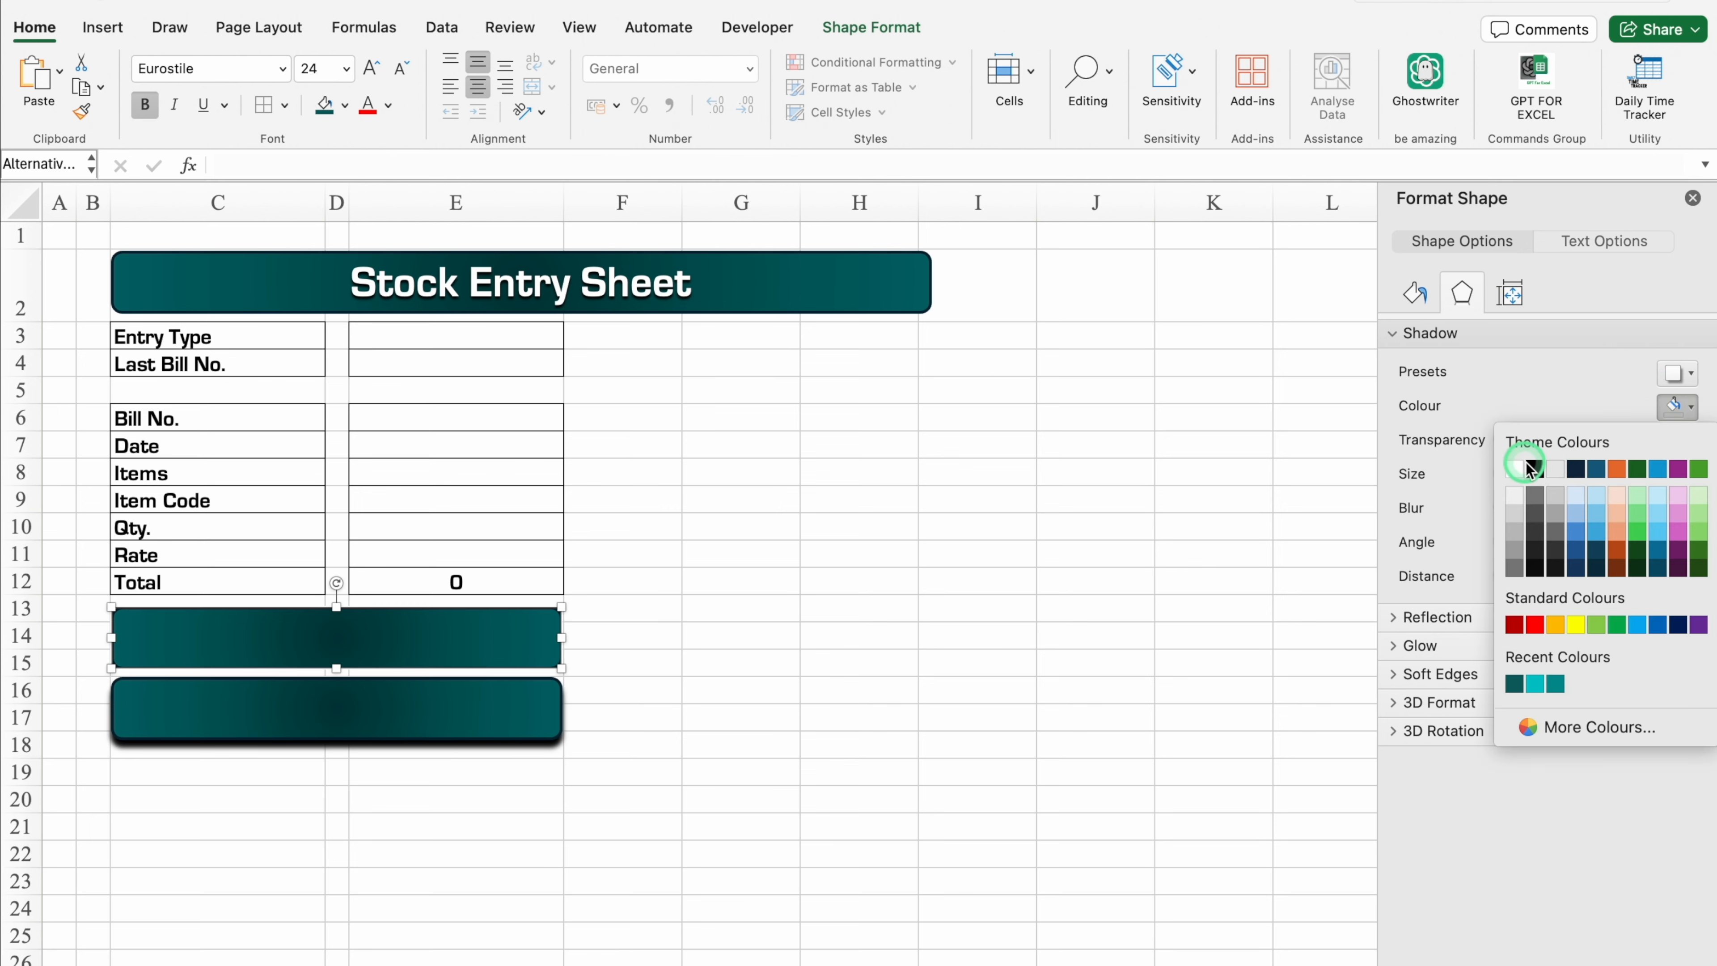
{"action": "left_click", "coordinate": [1533, 470]}
{"action": "left_click", "coordinate": [838, 290]}
{"action": "left_click", "coordinate": [1689, 408]}
{"action": "left_click", "coordinate": [1534, 470]}
{"action": "left_click", "coordinate": [1095, 582]}
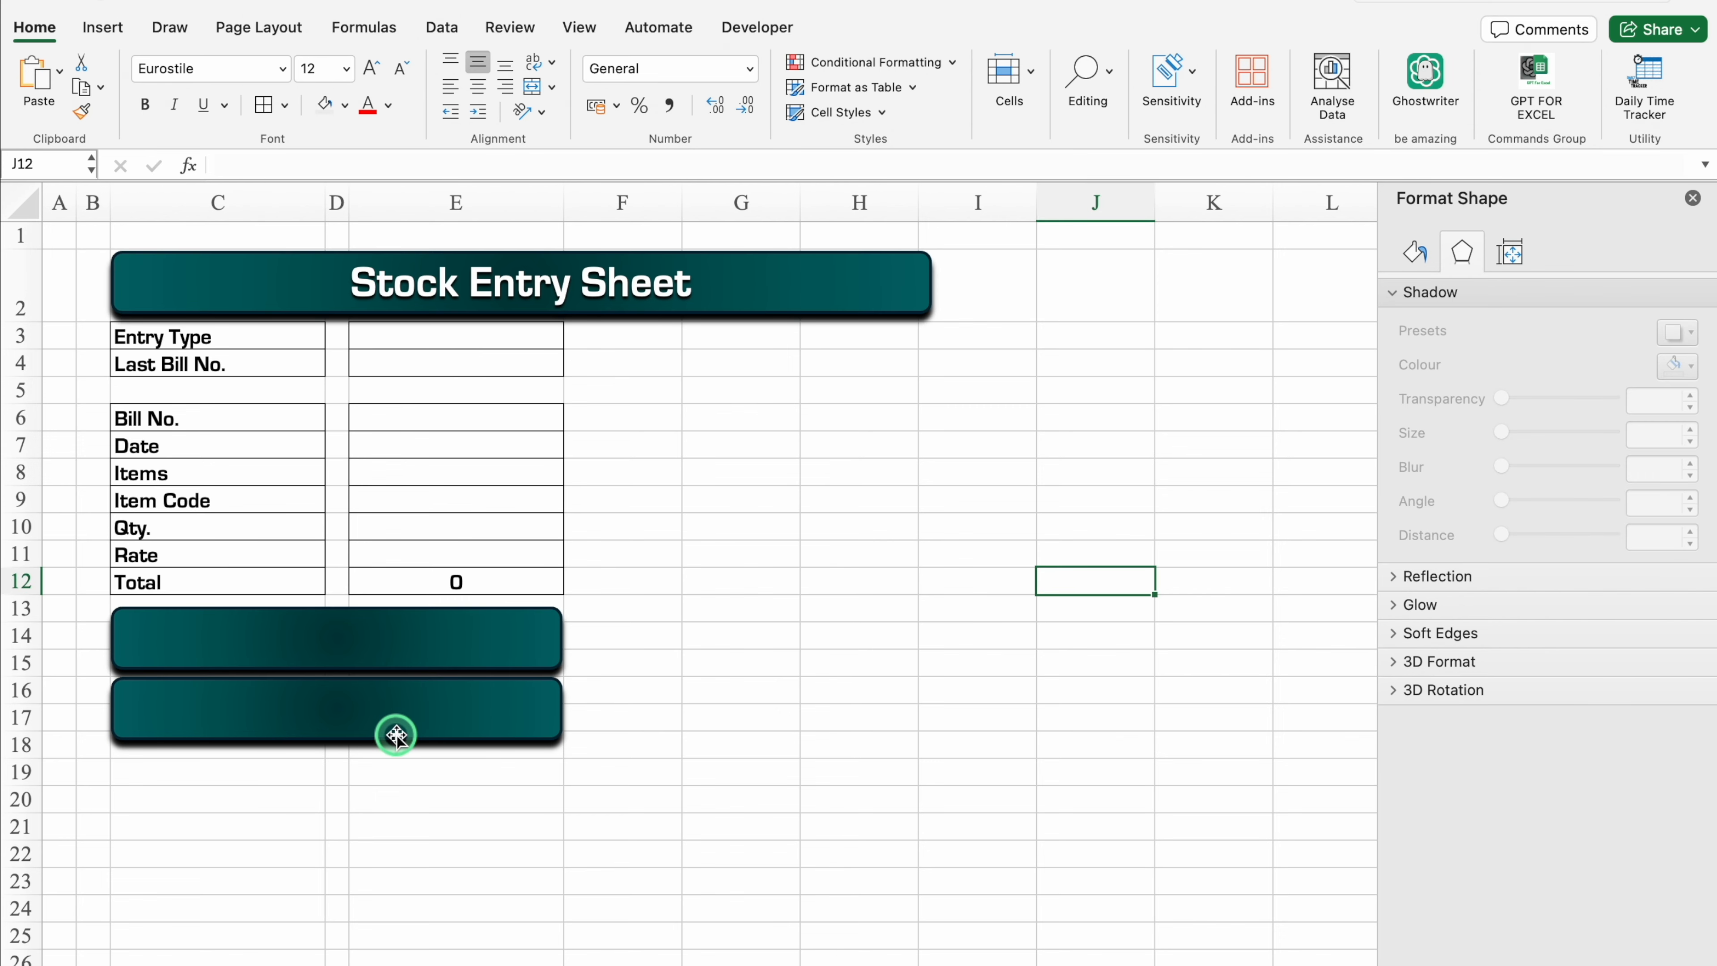
- Shift the two blank buttons slightly down with a wider gap, and make row 2 taller with the banner repositioned inside it
{"action": "left_click_drag", "start_coordinate": [396, 735], "coordinate": [395, 744]}
{"action": "left_click_drag", "start_coordinate": [452, 660], "coordinate": [453, 667]}
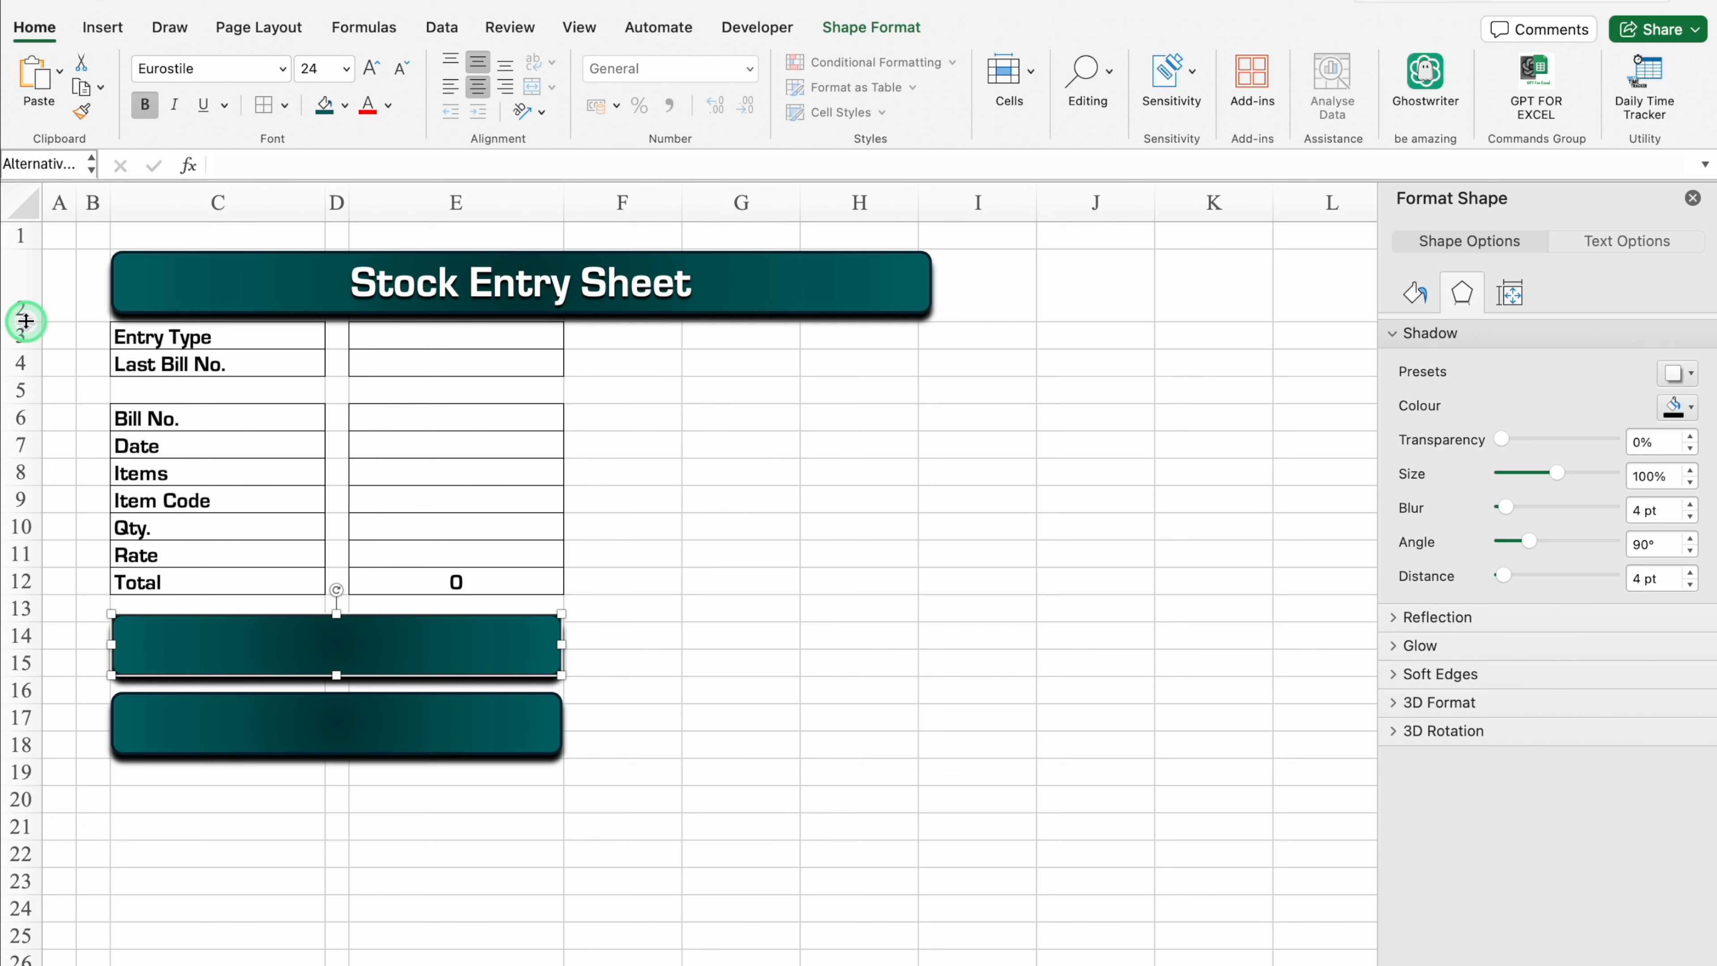
{"action": "left_click_drag", "start_coordinate": [26, 320], "coordinate": [25, 335]}
{"action": "left_click_drag", "start_coordinate": [794, 288], "coordinate": [798, 290]}
{"action": "left_click", "coordinate": [1694, 199]}
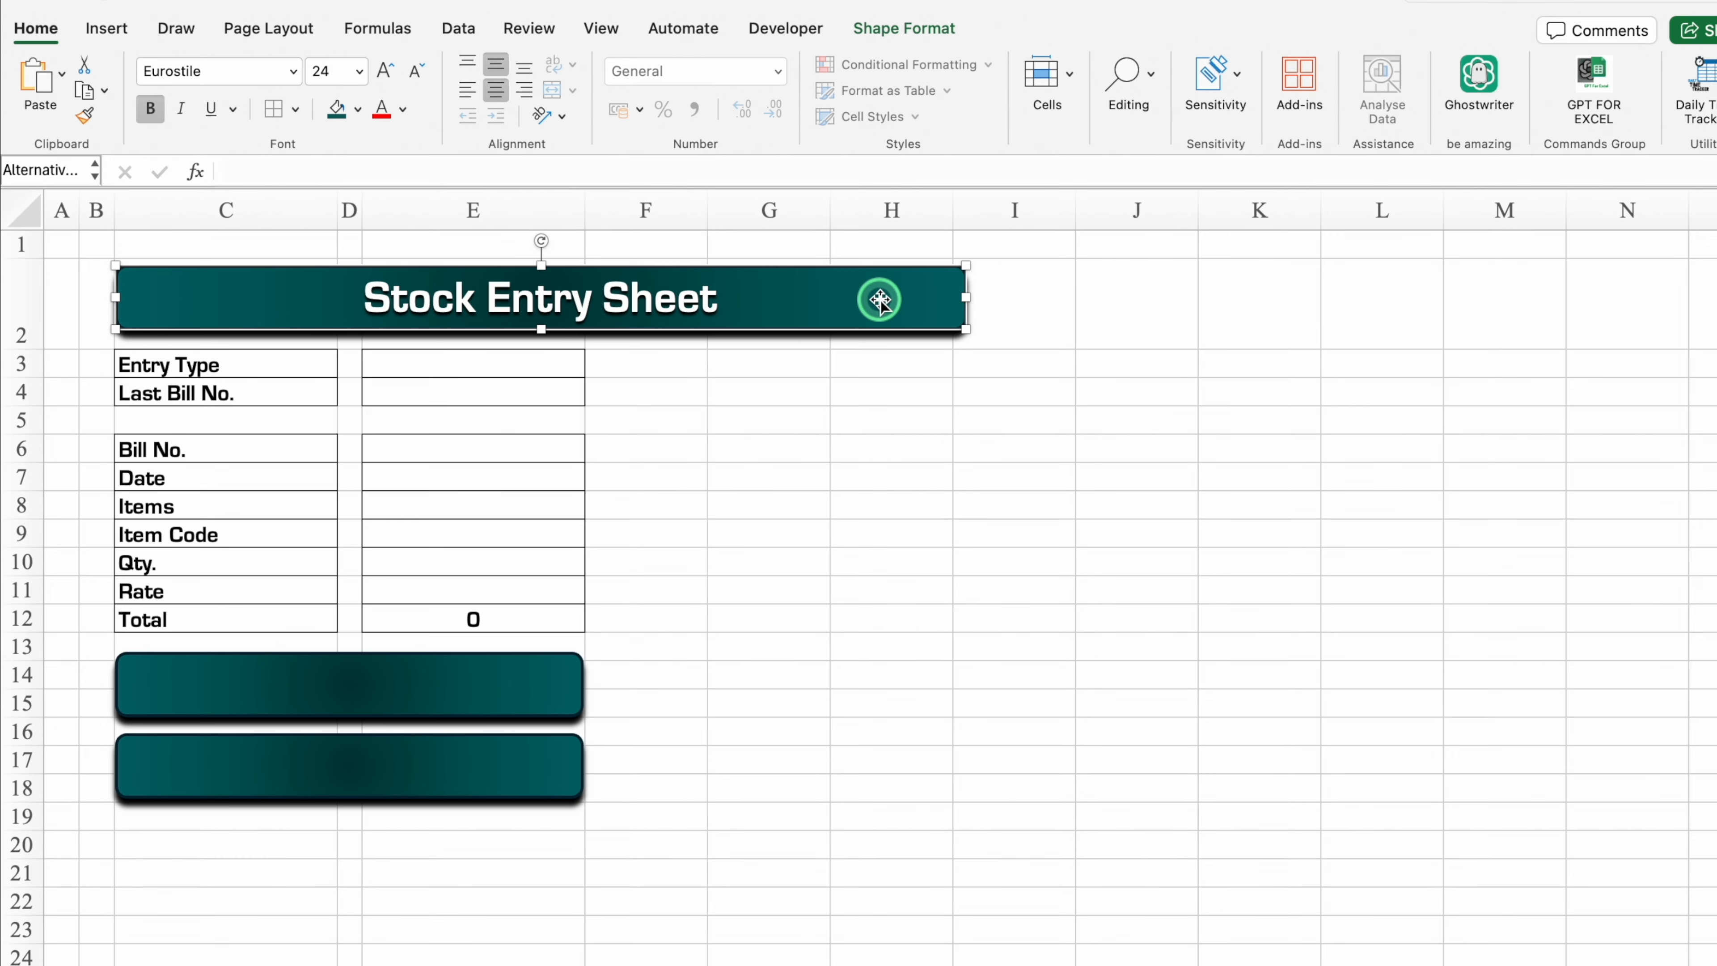
- Give the banner and both blank buttons an orange outline with a 2¼ pt weight
{"action": "left_click", "coordinate": [529, 678], "text": "shift"}
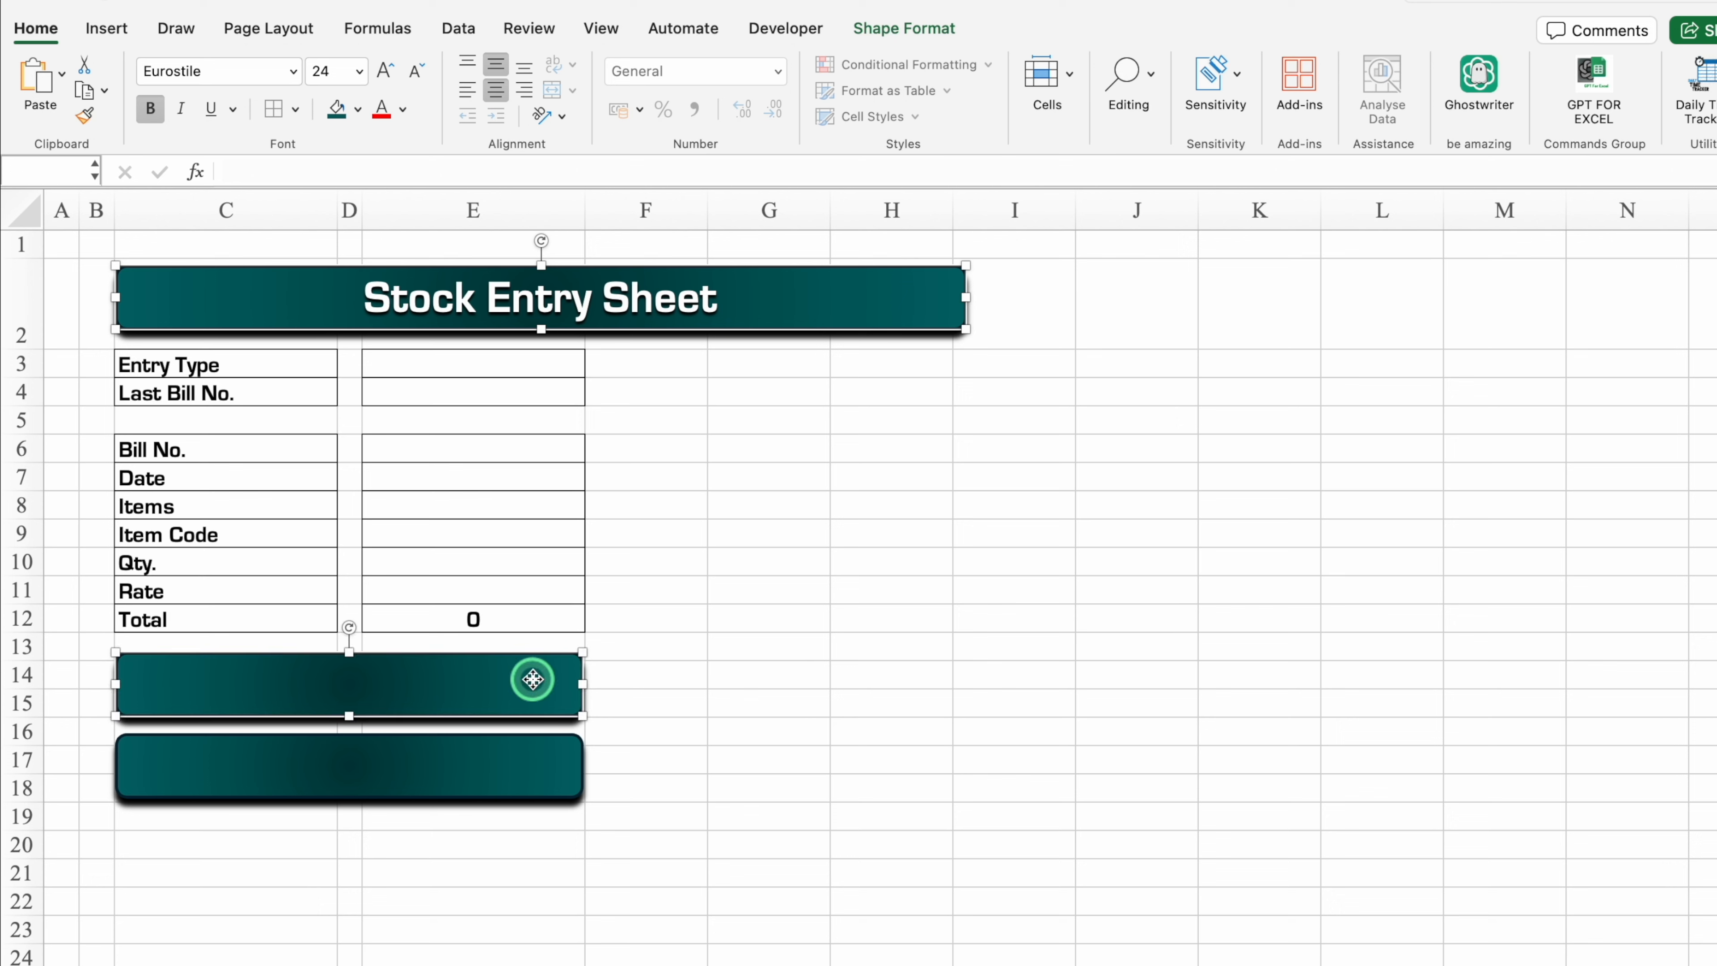
{"action": "left_click", "coordinate": [518, 750], "text": "shift"}
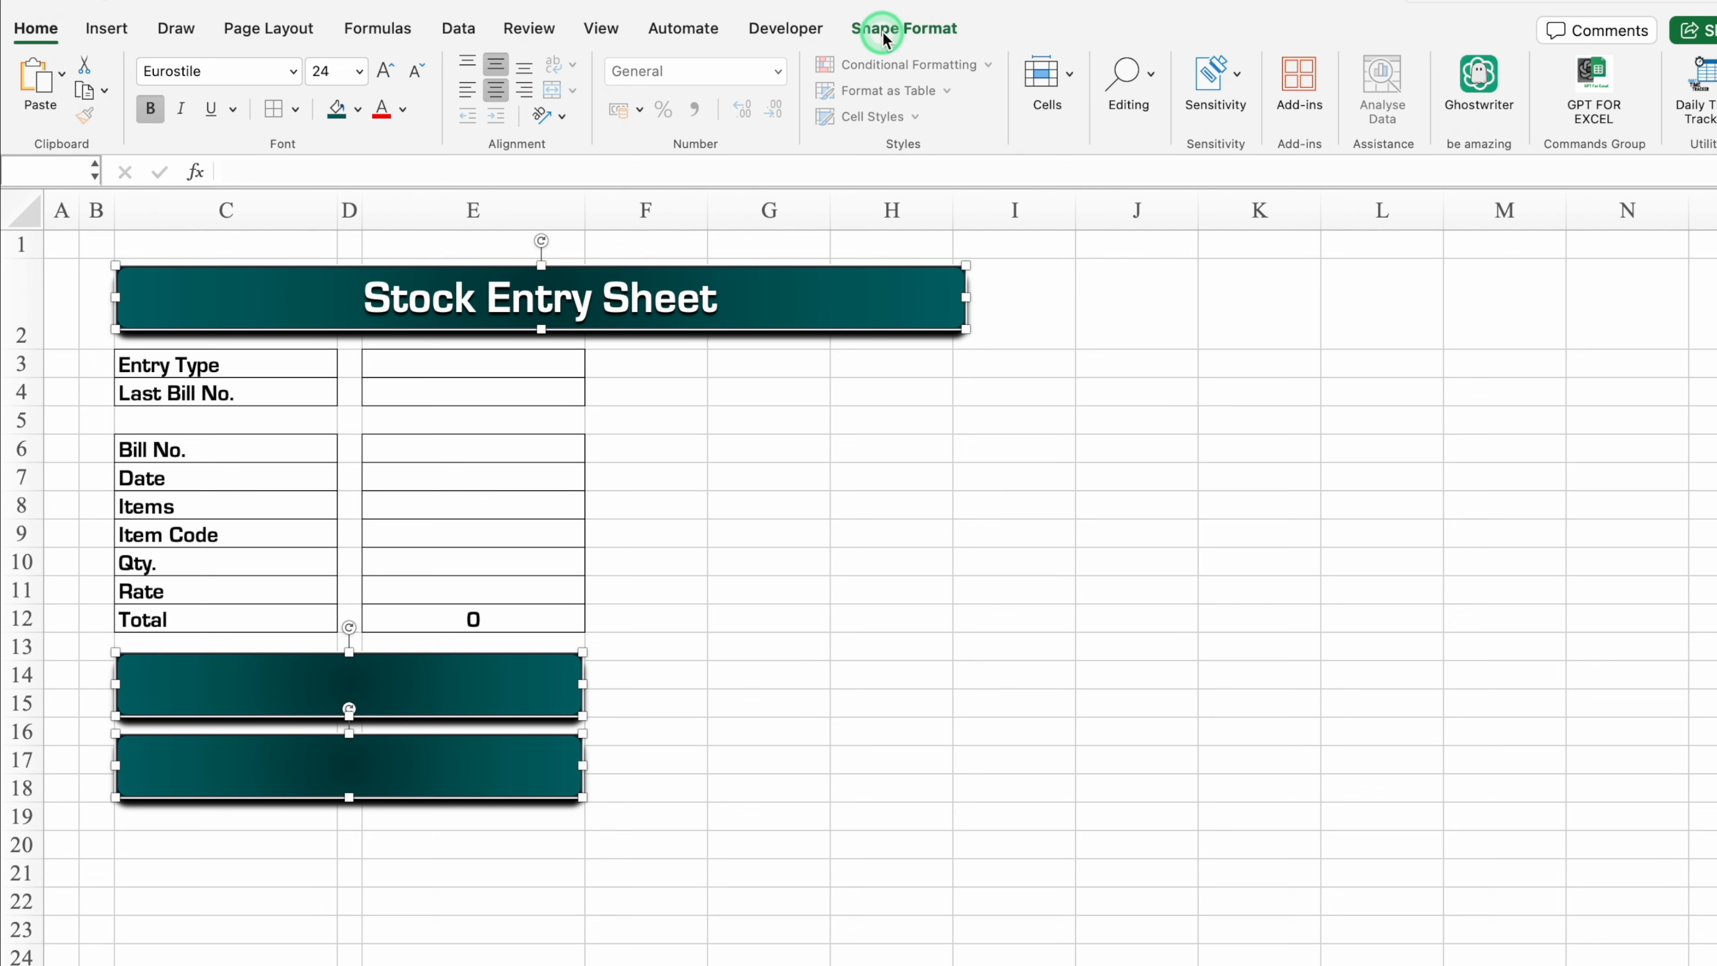
{"action": "left_click", "coordinate": [901, 28]}
{"action": "left_click", "coordinate": [483, 71]}
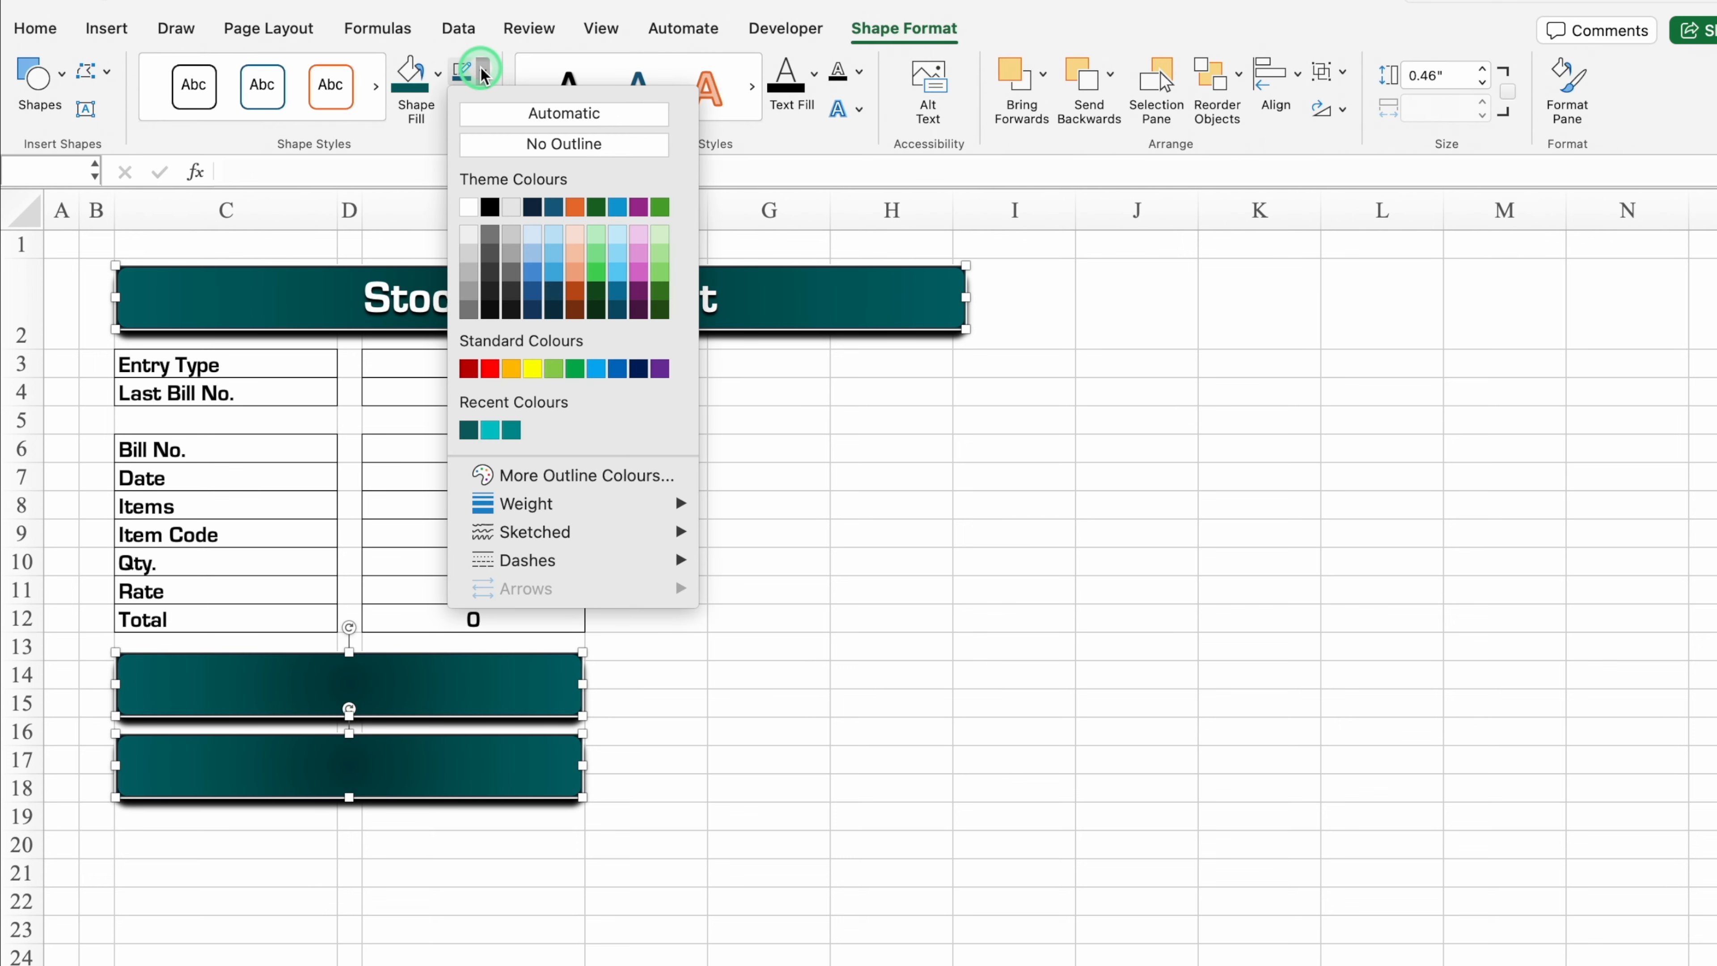
{"action": "left_click", "coordinate": [574, 208]}
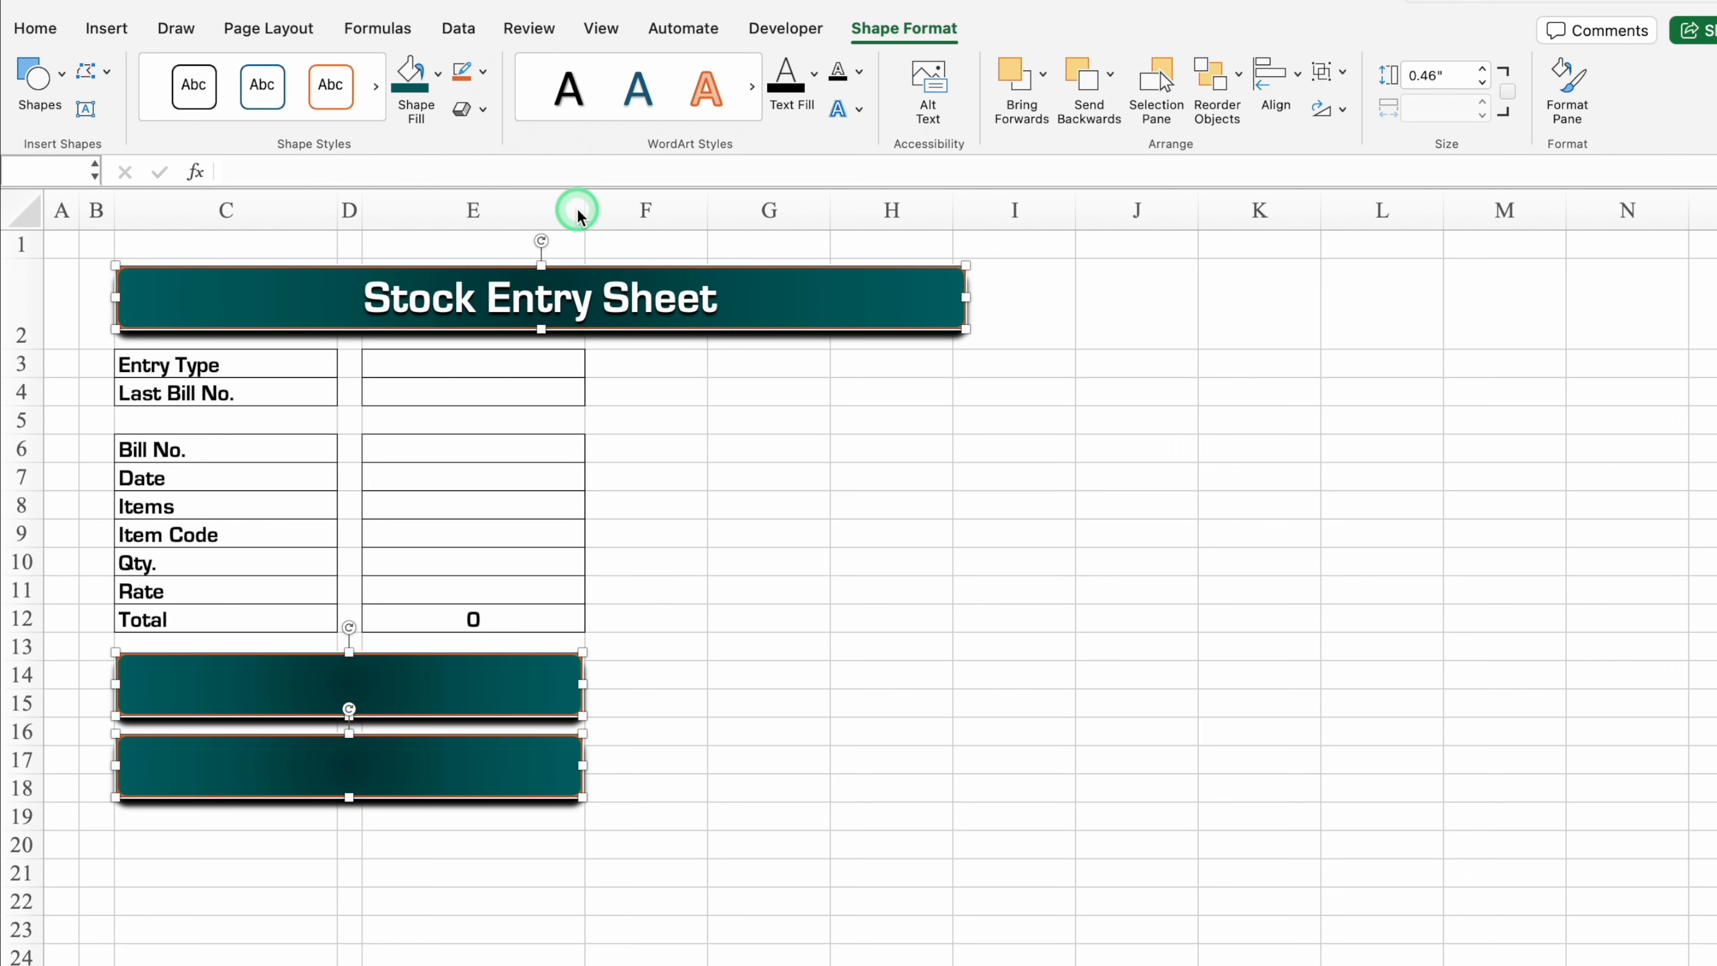
{"action": "left_click", "coordinate": [482, 72]}
{"action": "left_click", "coordinate": [584, 506]}
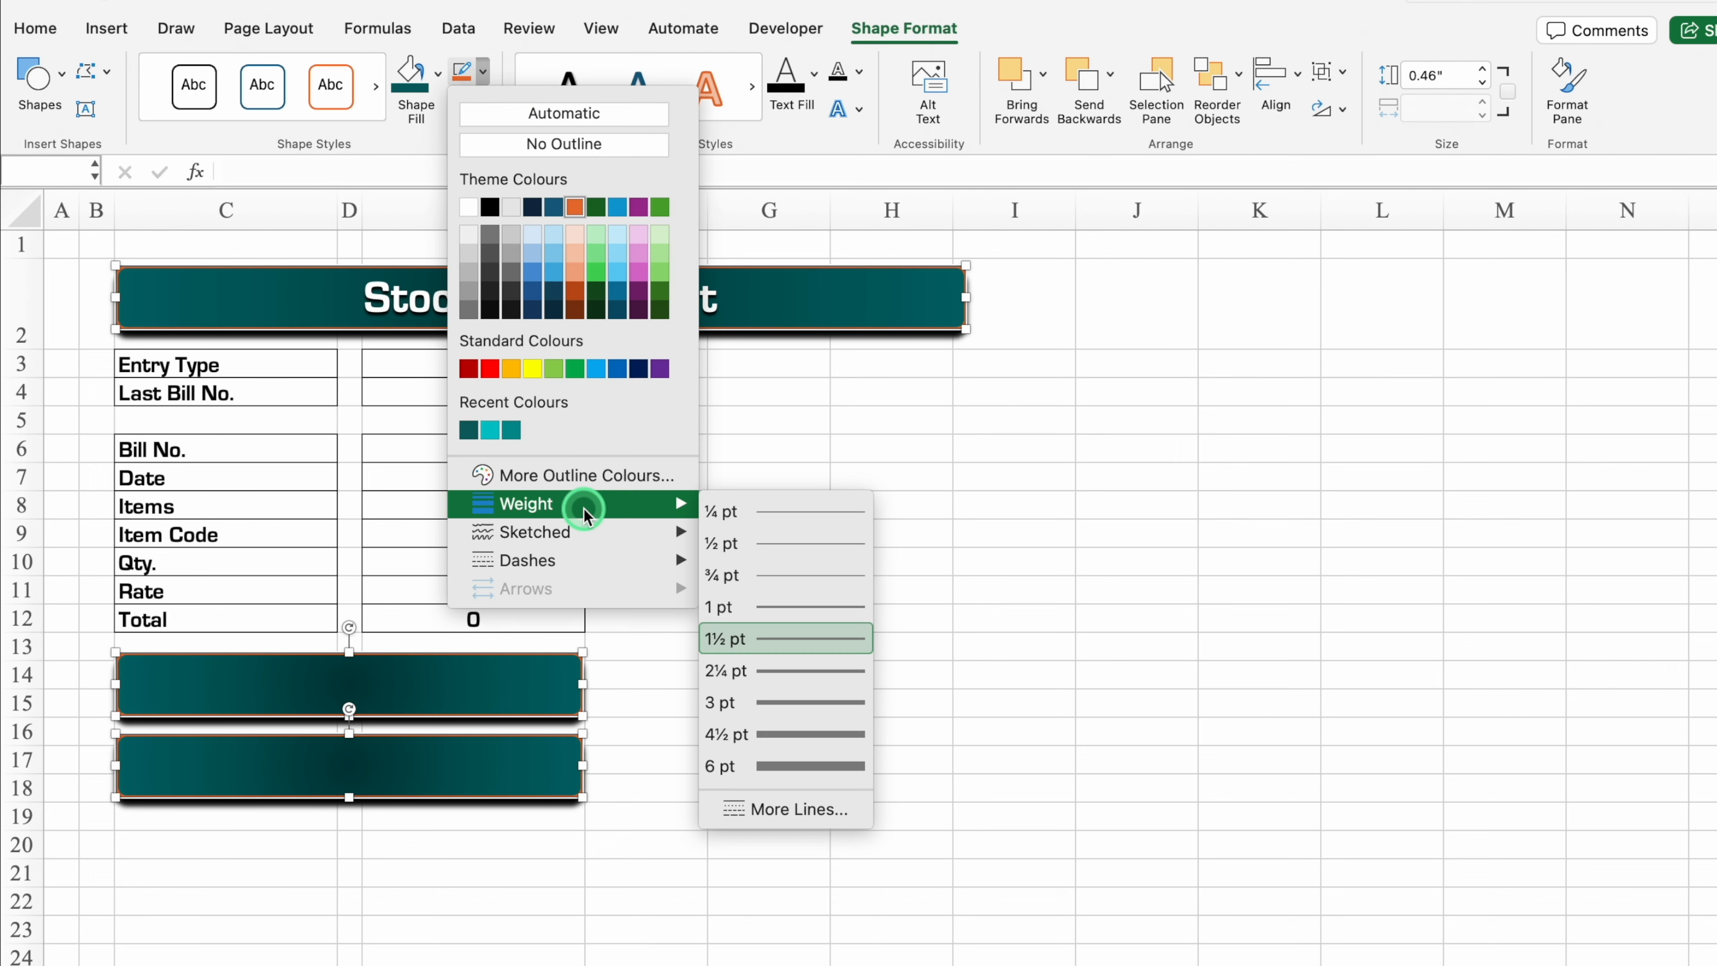
{"action": "left_click", "coordinate": [813, 672]}
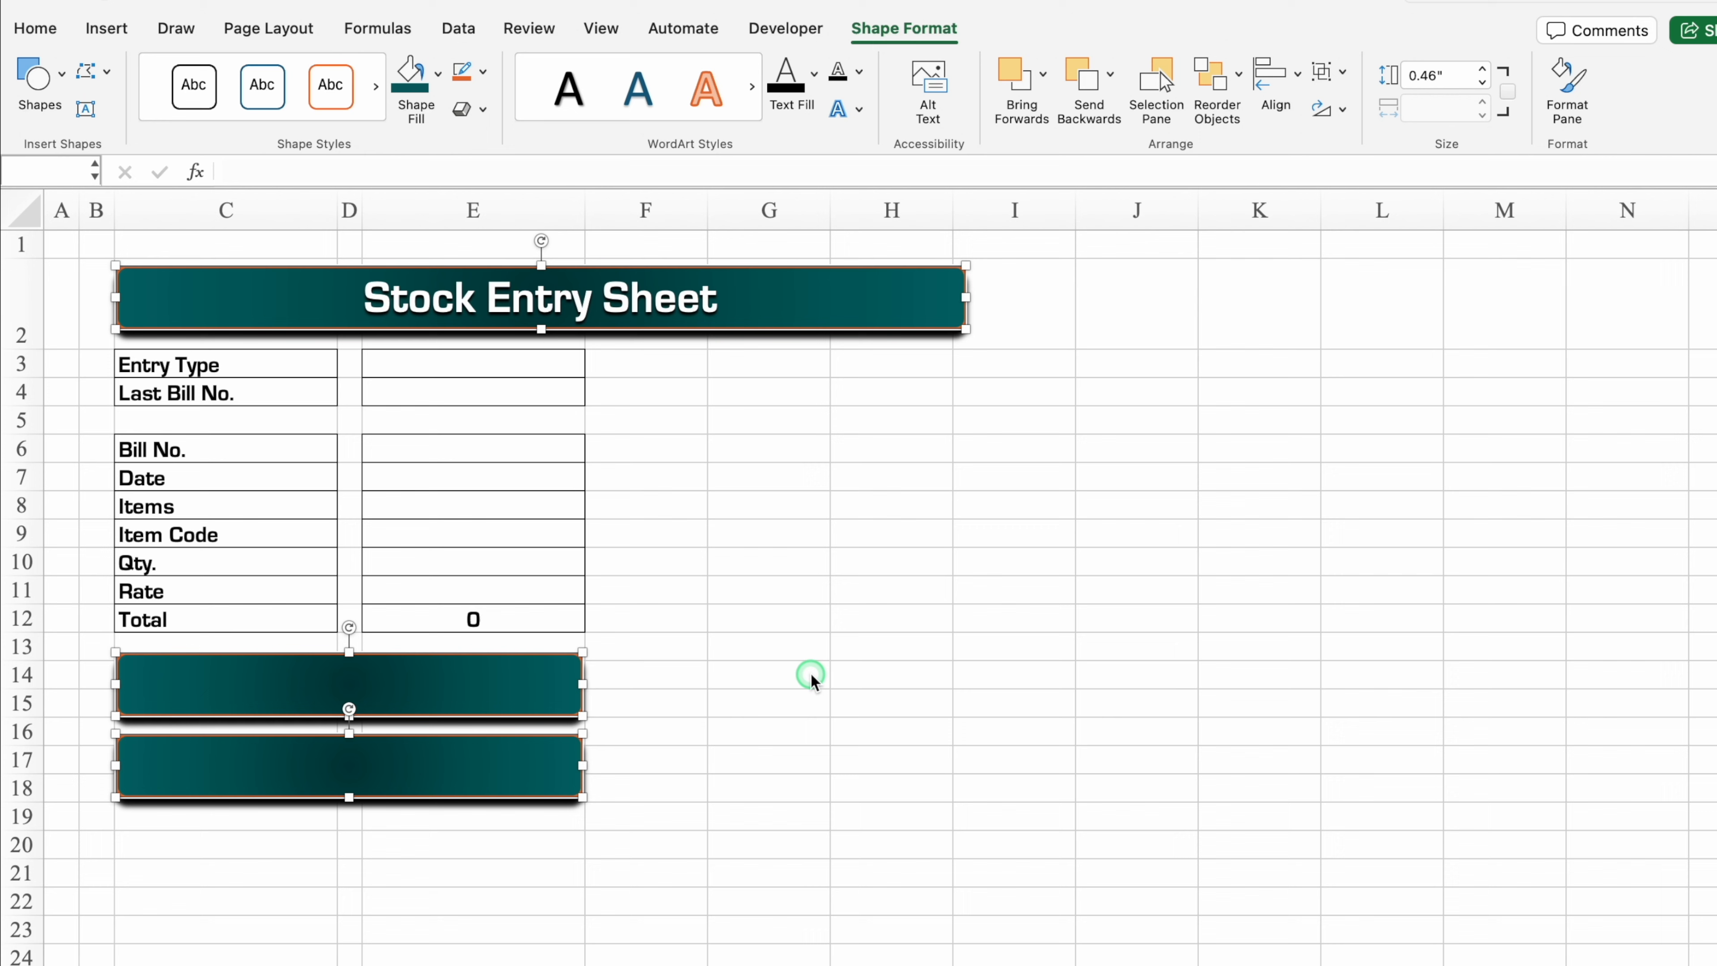
{"action": "left_click", "coordinate": [711, 765]}
- Place three narrower blank button copies across columns F to H, beside rows 3–4, rows 6–8 and rows 14–15
{"action": "left_click_drag", "start_coordinate": [545, 706], "coordinate": [971, 389]}
{"action": "left_click_drag", "start_coordinate": [1064, 383], "coordinate": [911, 715]}
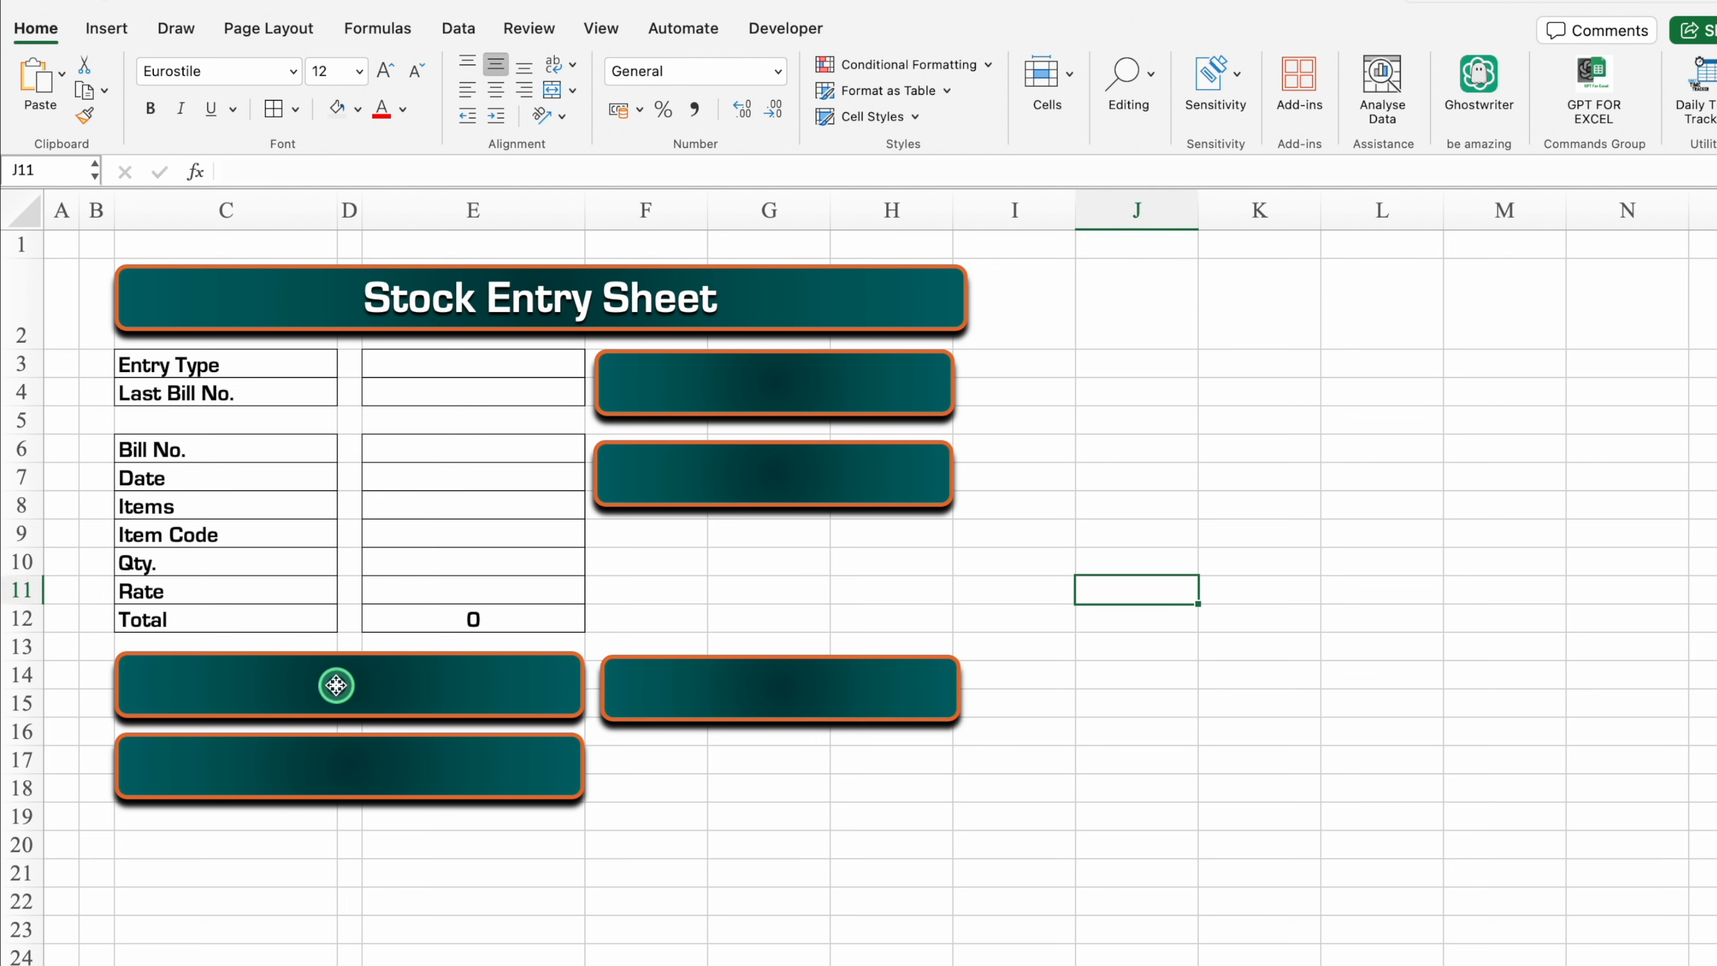
- Label the two buttons under the form "Purchase Entry" and "Sales Entry", from top to bottom
{"action": "left_click", "coordinate": [336, 685]}
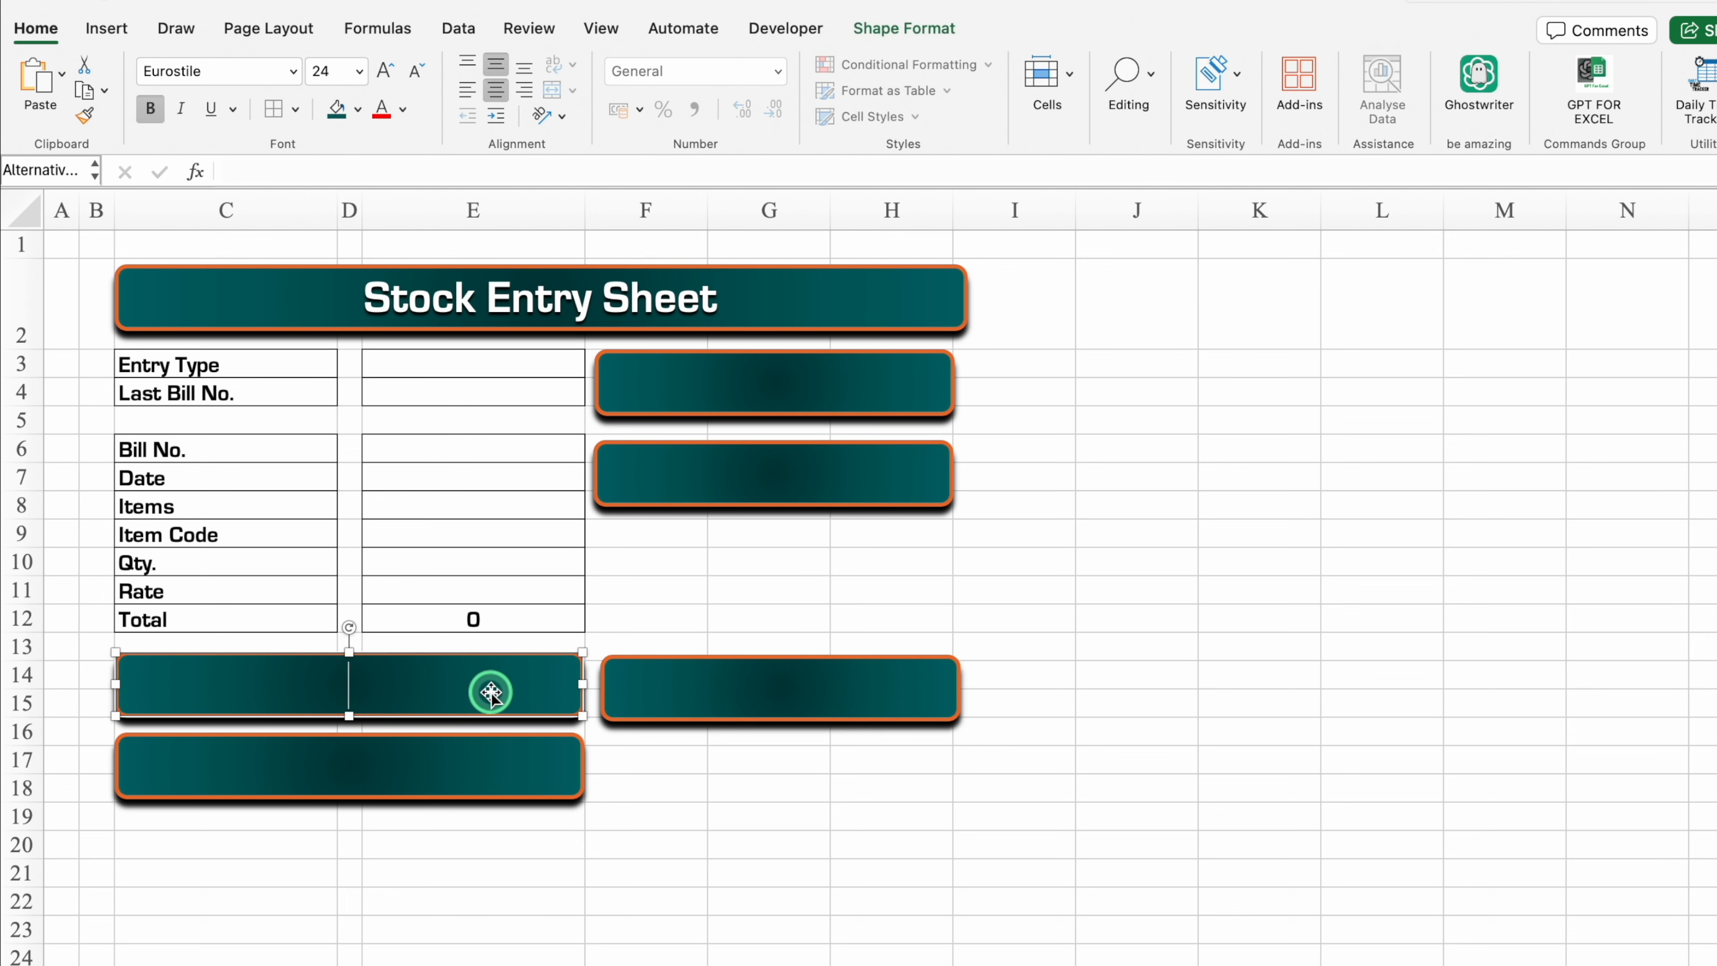
{"action": "type", "text": "Purchase Entry"}
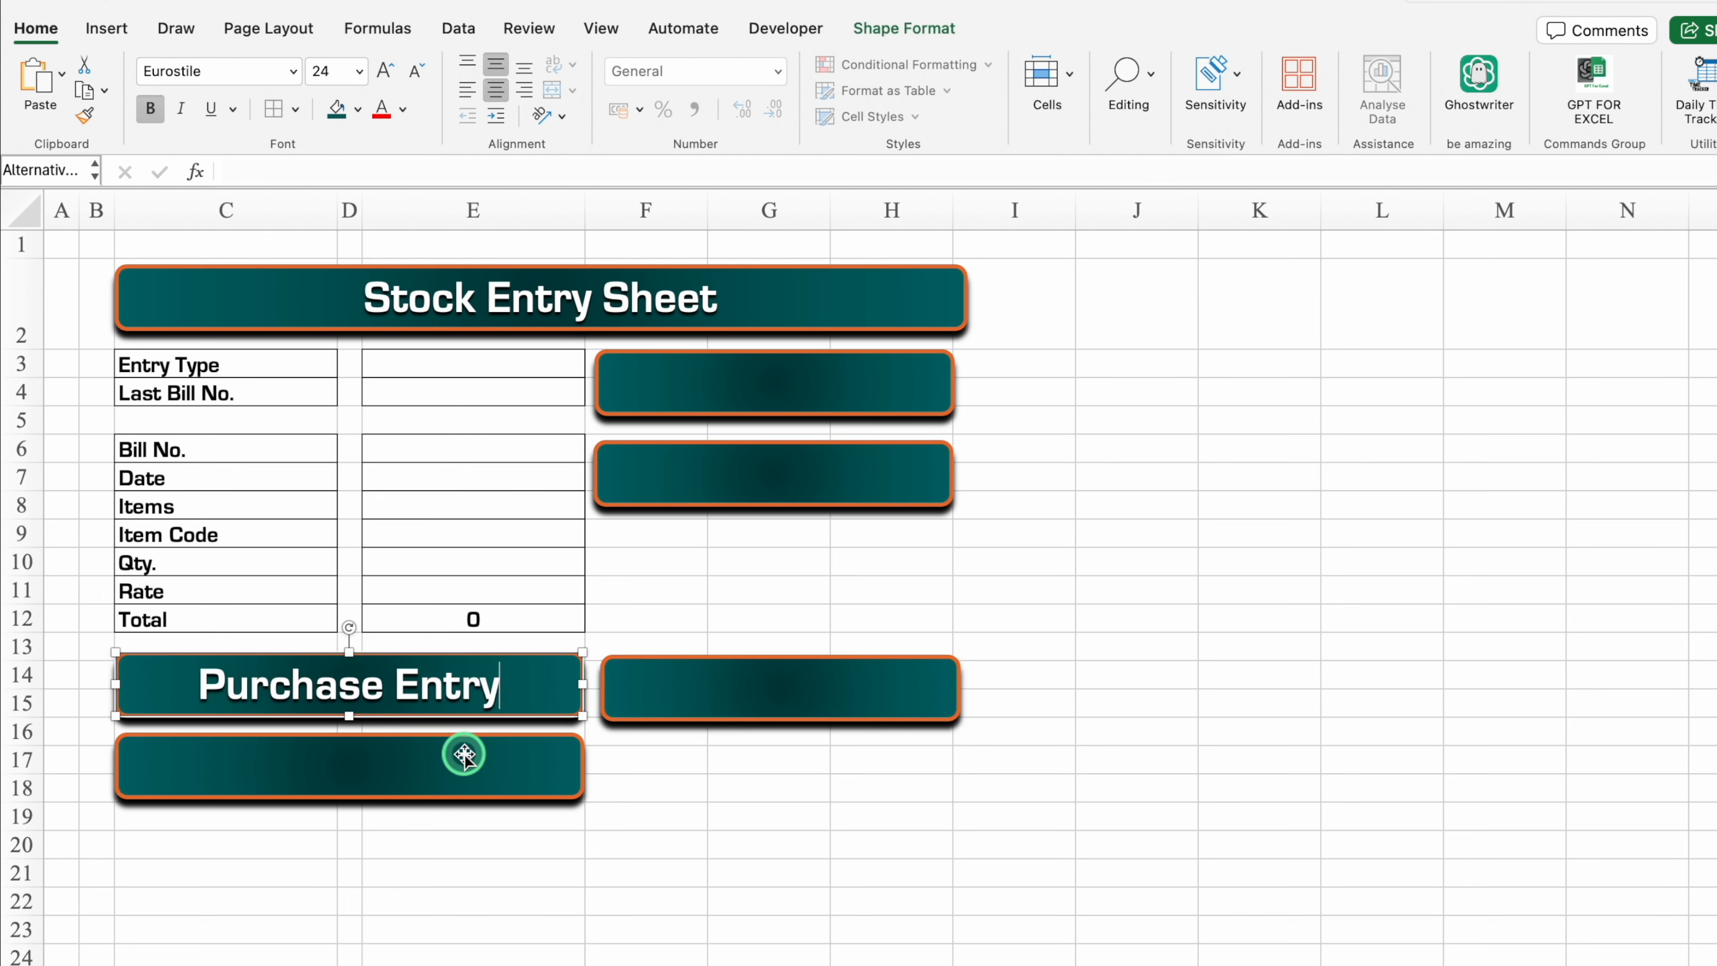
{"action": "left_click", "coordinate": [464, 755]}
{"action": "type", "text": "Sales Entry"}
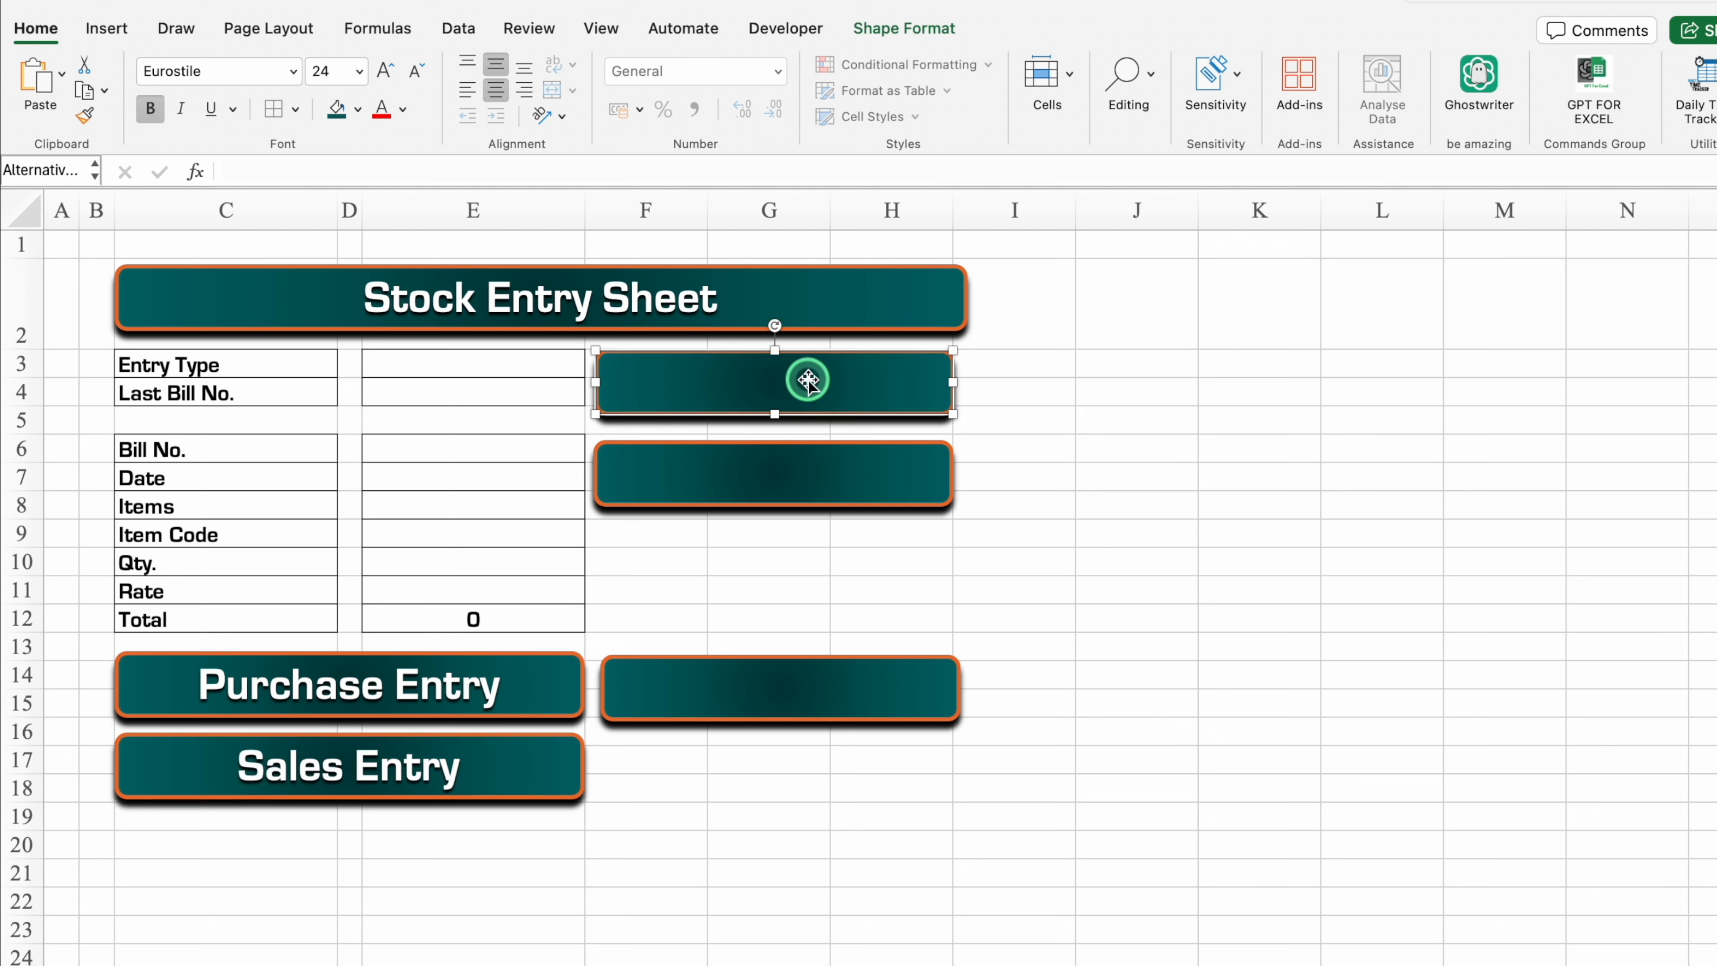
- Label the three buttons in columns F to H "Purchase Sheet", "Sales Sheet" and "Stock Sheet", from top to bottom
{"action": "type", "text": "chase Sheet"}
{"action": "left_click", "coordinate": [798, 474]}
{"action": "type", "text": "Sales Sheet"}
{"action": "left_click", "coordinate": [735, 681]}
{"action": "type", "text": "Stock Sheet"}
{"action": "left_click", "coordinate": [1175, 573]}
- Insert the Desktop picture vecteezy_ai-generated-many-cardboard-boxes-in-a-large-logistics_35660281.jpg over the cells at F10
{"action": "left_click", "coordinate": [652, 566]}
{"action": "left_click", "coordinate": [104, 46]}
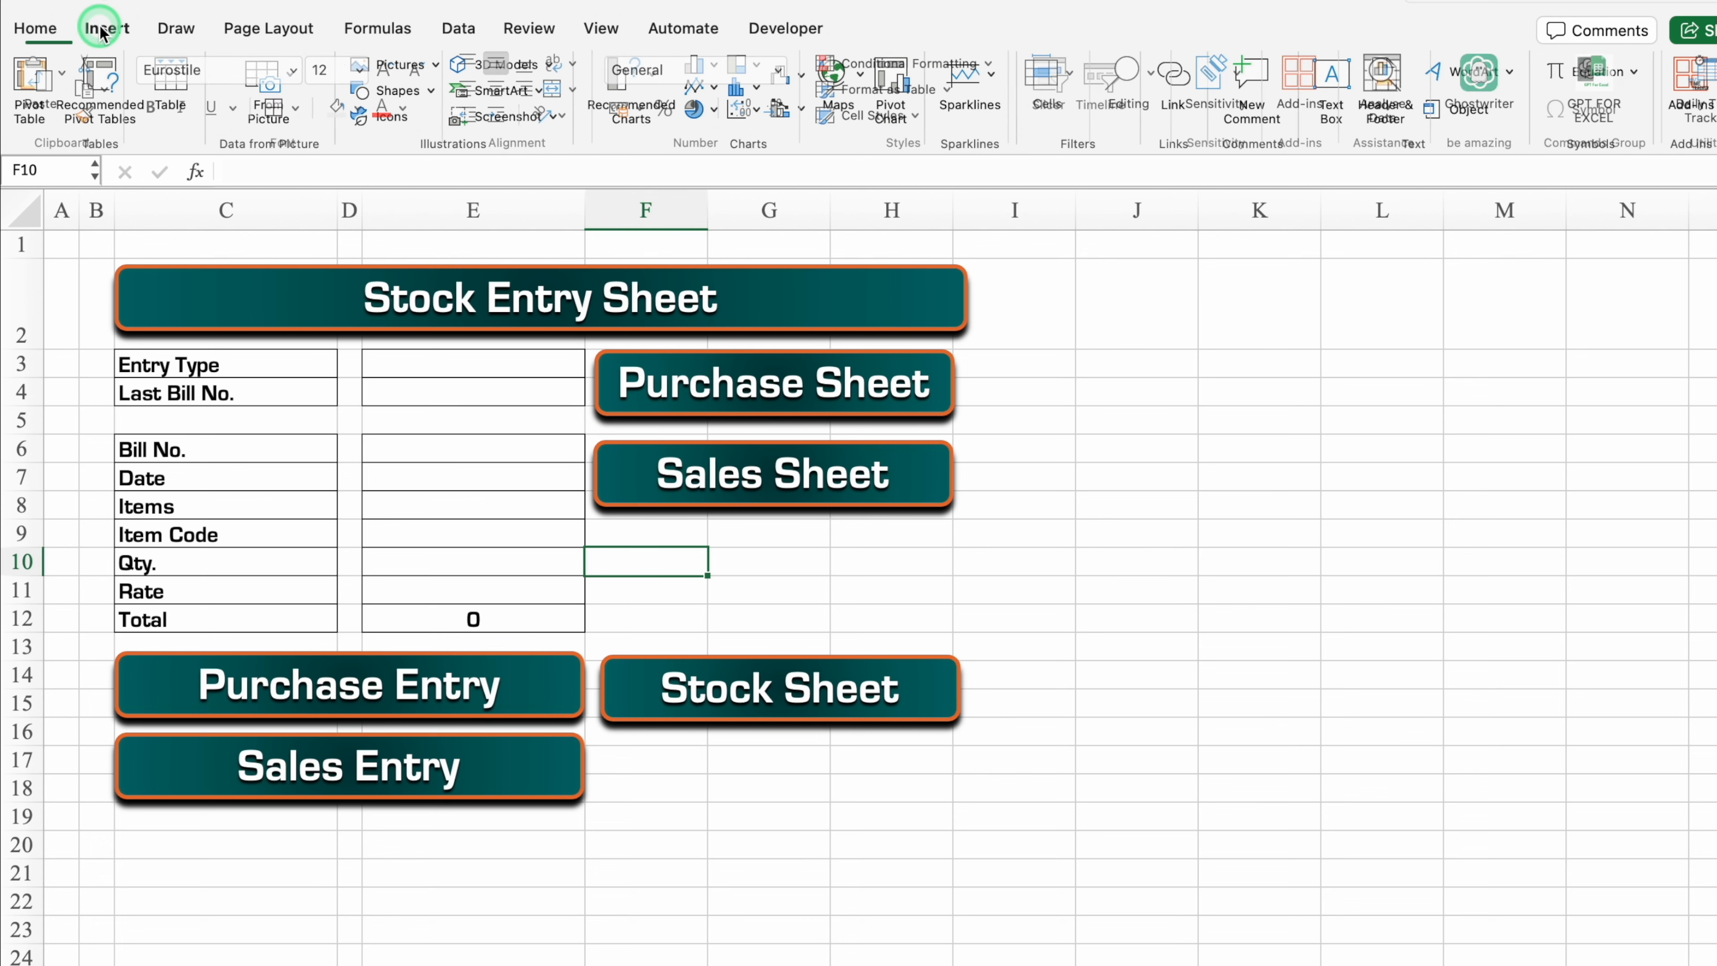
{"action": "left_click", "coordinate": [438, 66]}
{"action": "left_click", "coordinate": [504, 128]}
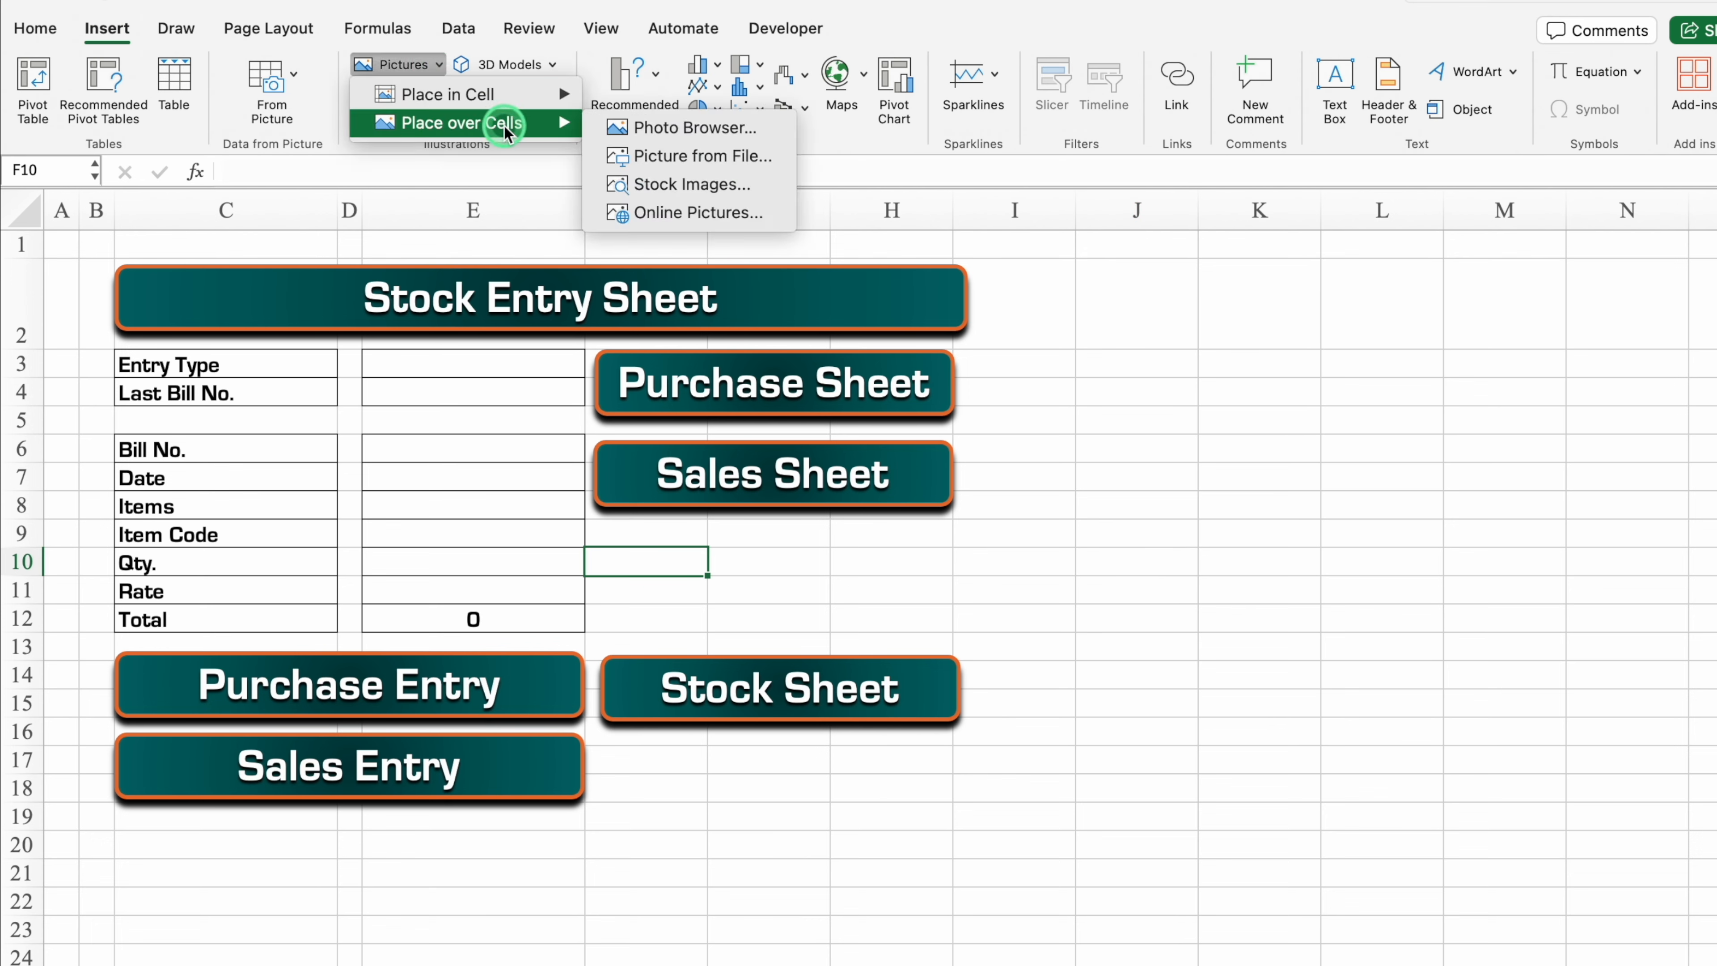
{"action": "left_click", "coordinate": [717, 158]}
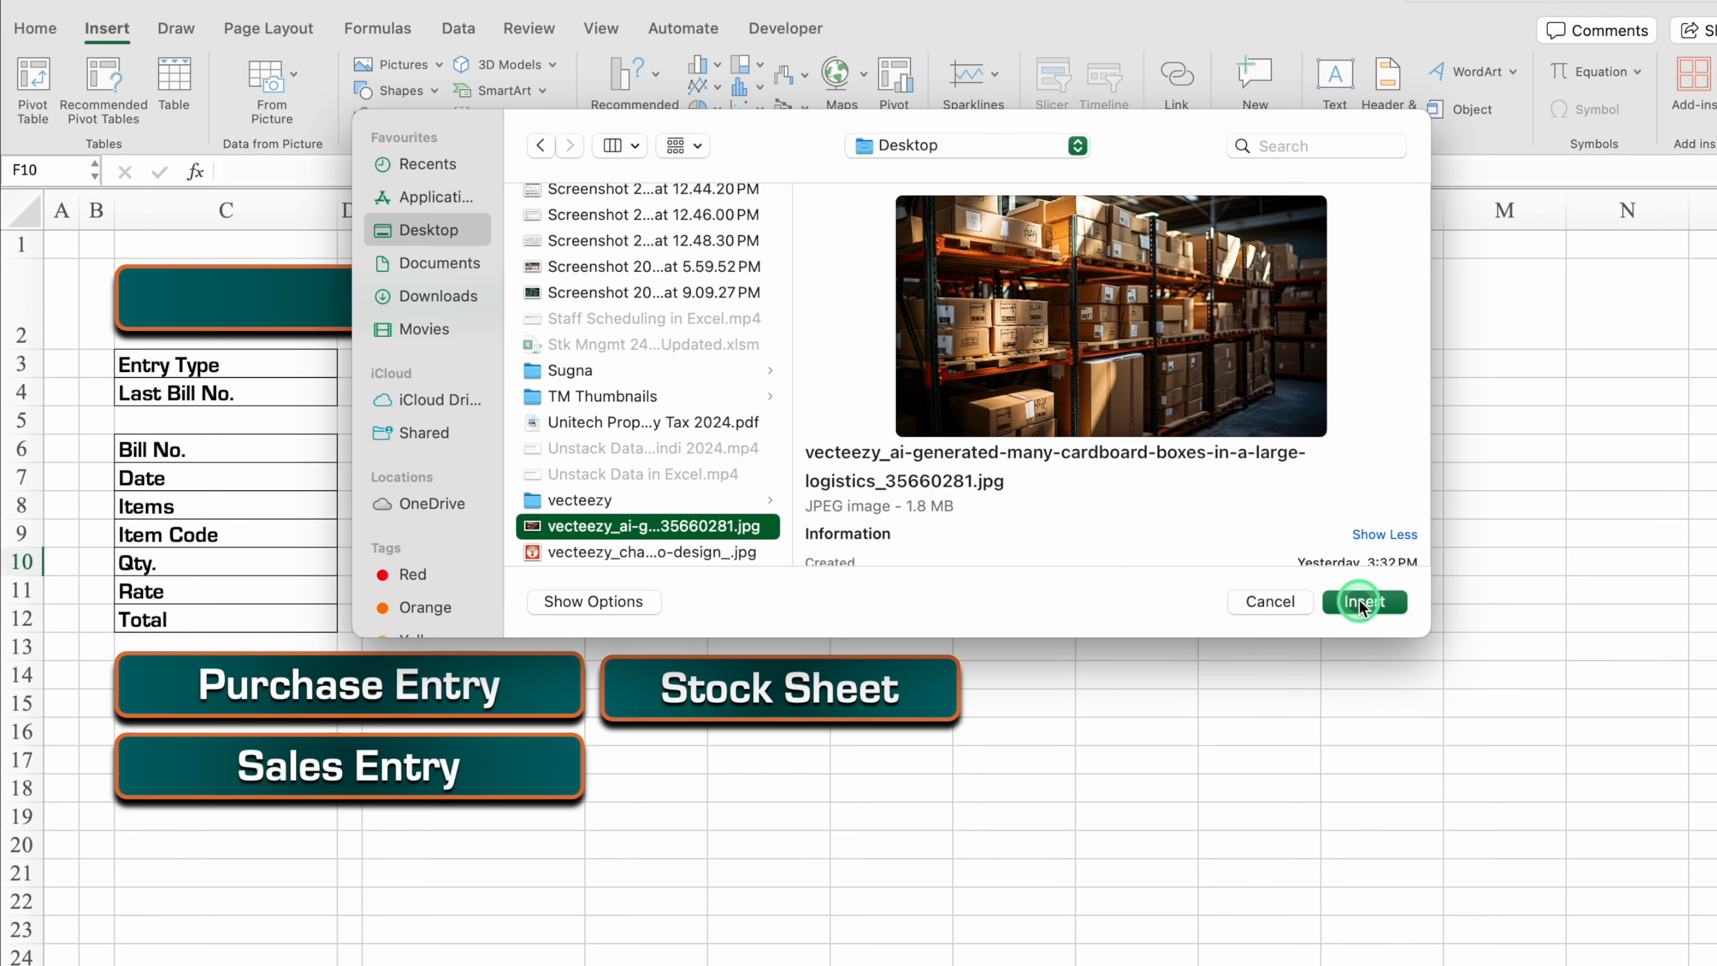
{"action": "left_click", "coordinate": [1361, 602]}
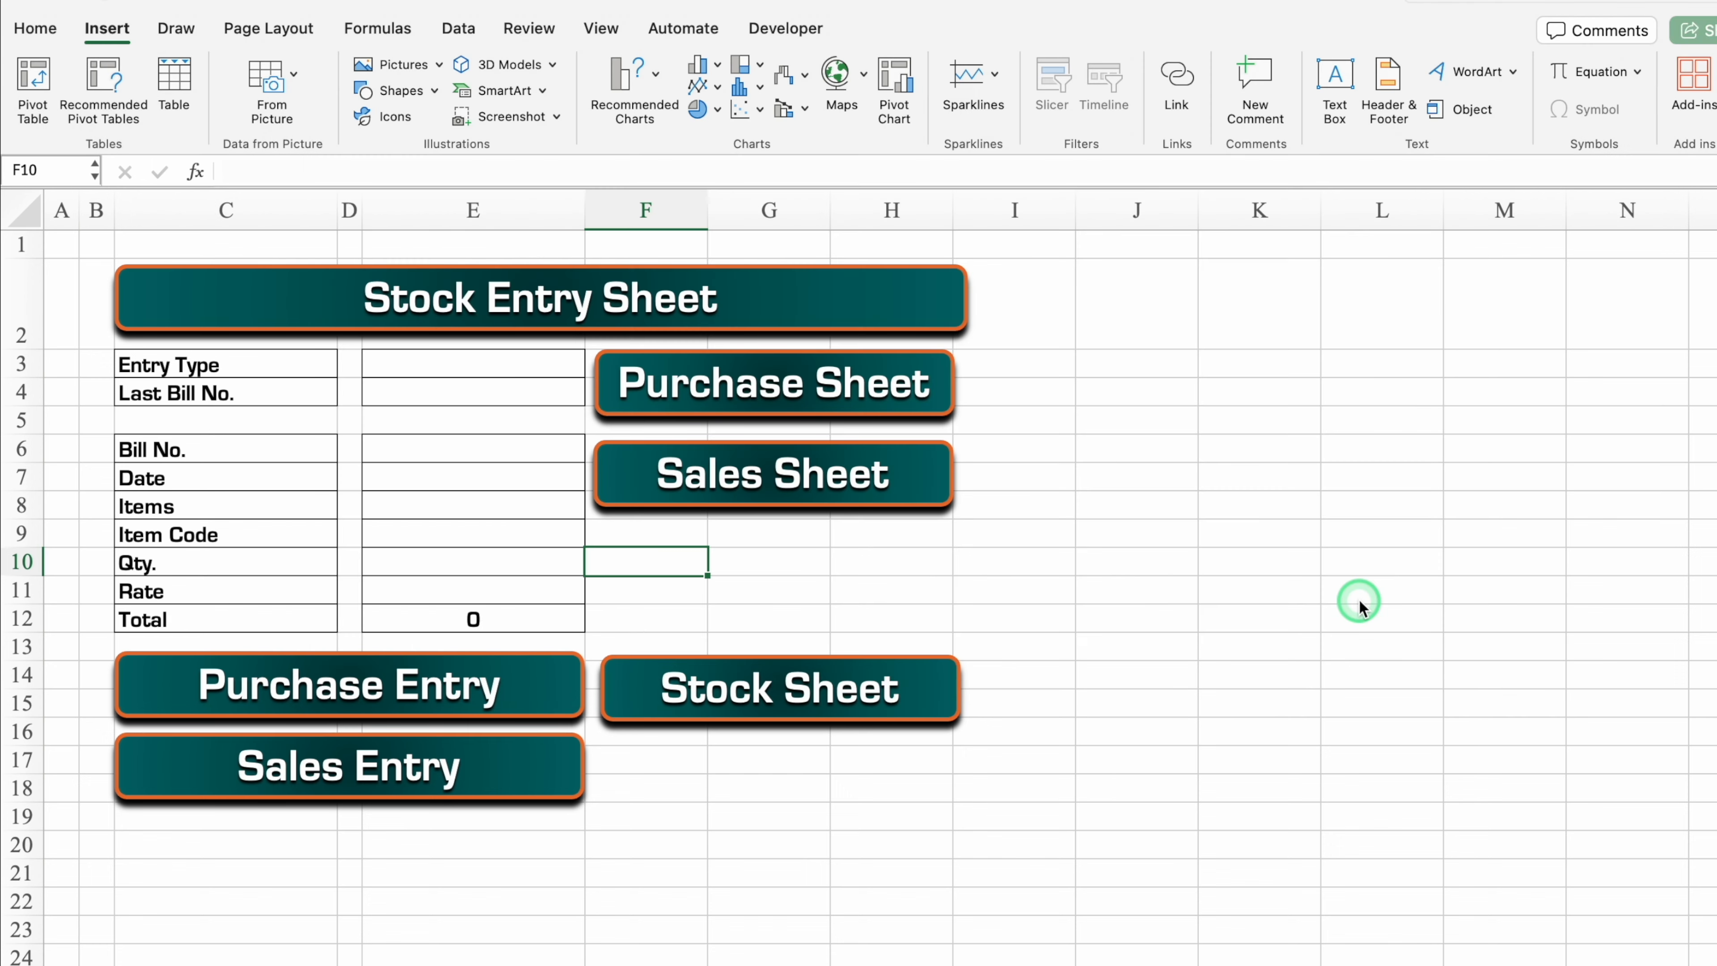
- Shrink the warehouse picture to 1.58" high by 2.82" wide and place it over columns F to H, rows 11–18
{"action": "left_click_drag", "start_coordinate": [1338, 606], "coordinate": [1090, 467]}
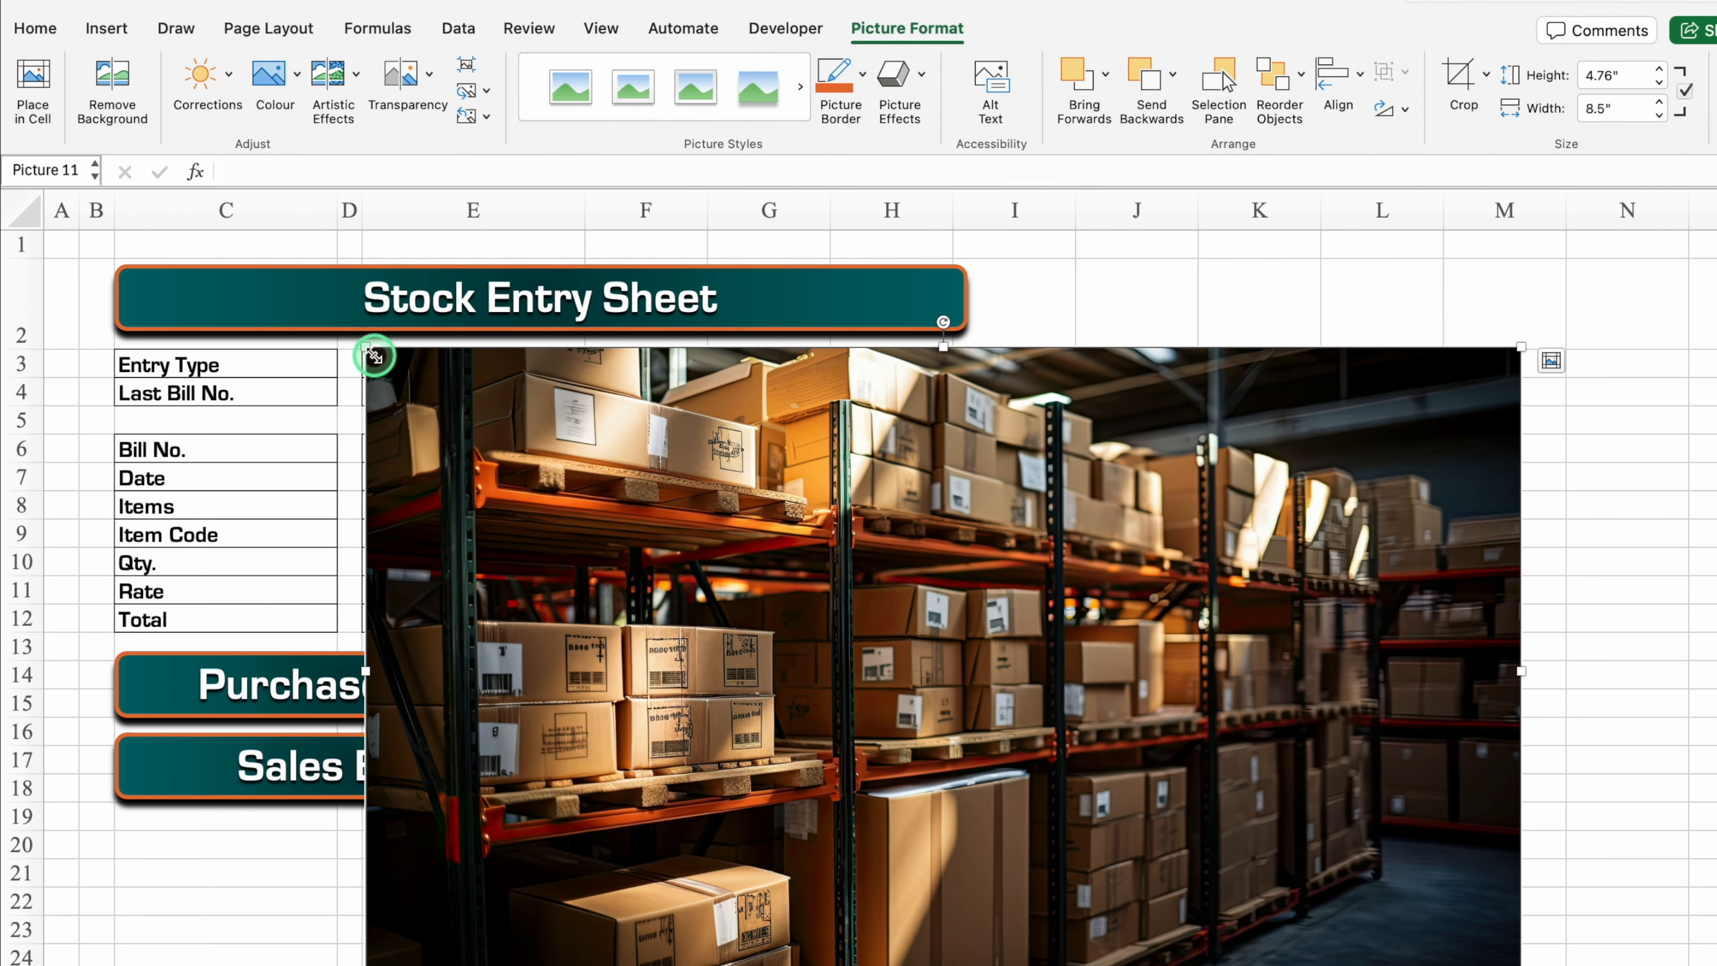
{"action": "left_click_drag", "start_coordinate": [374, 355], "coordinate": [1139, 780]}
{"action": "left_click_drag", "start_coordinate": [1268, 825], "coordinate": [721, 634]}
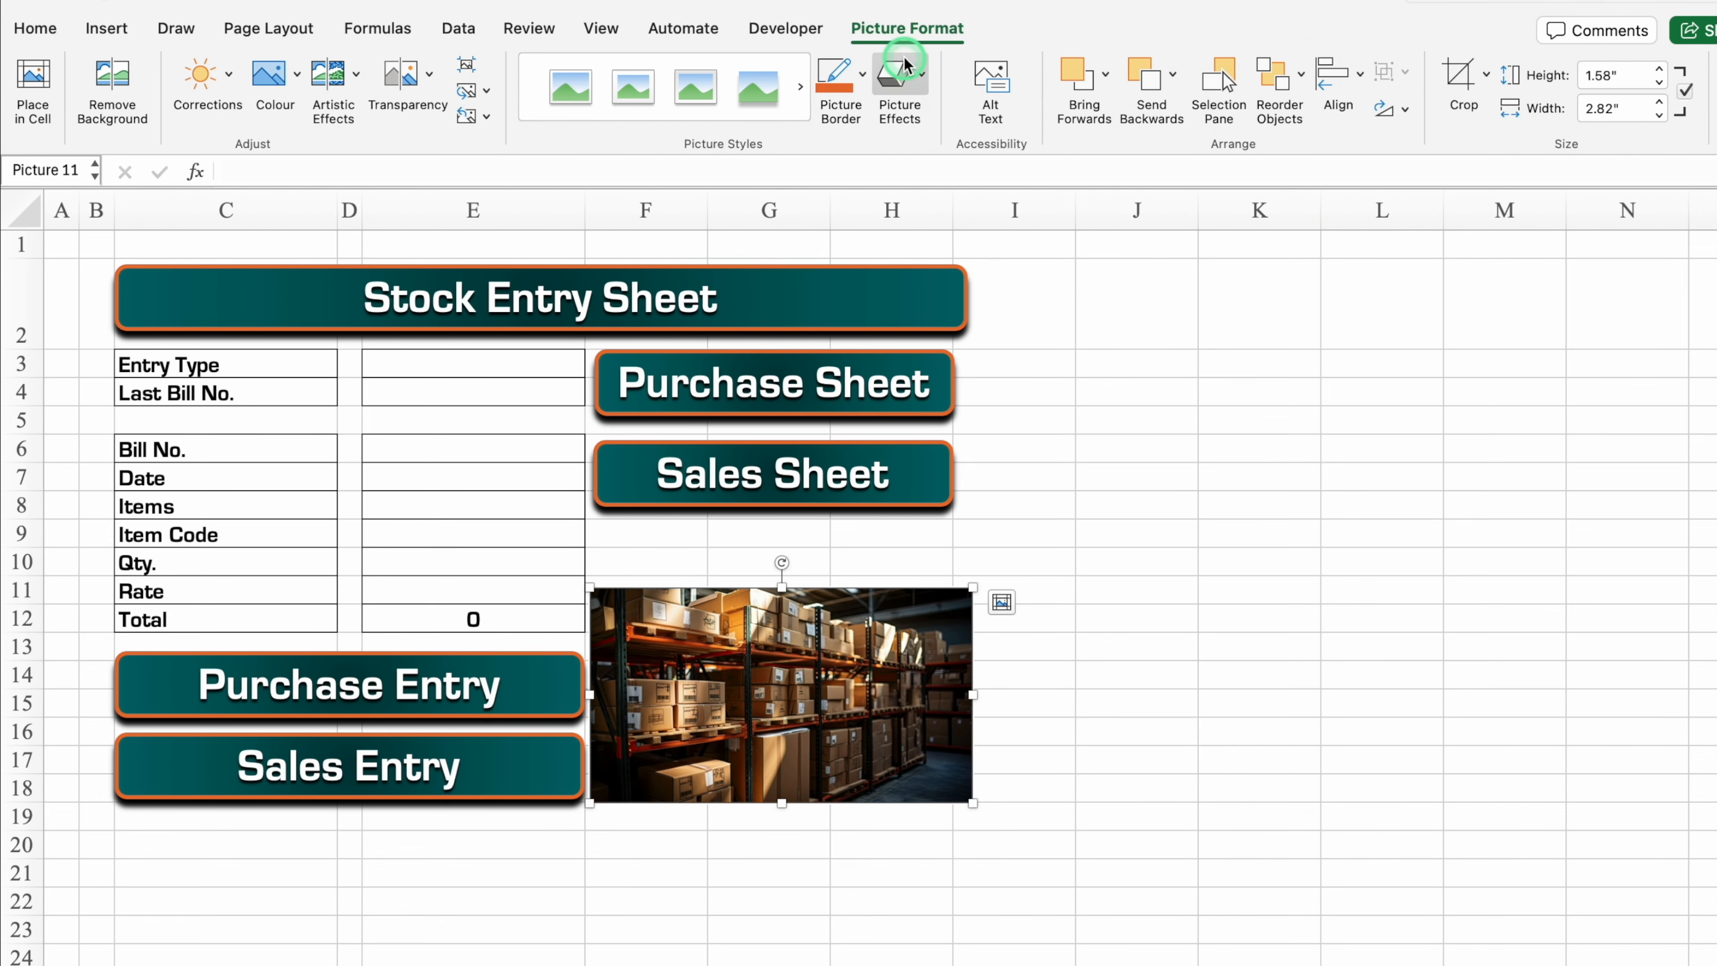
- Send the warehouse picture behind the Stock Sheet button and move that button down to rows 16–18
{"action": "left_click", "coordinate": [1150, 90]}
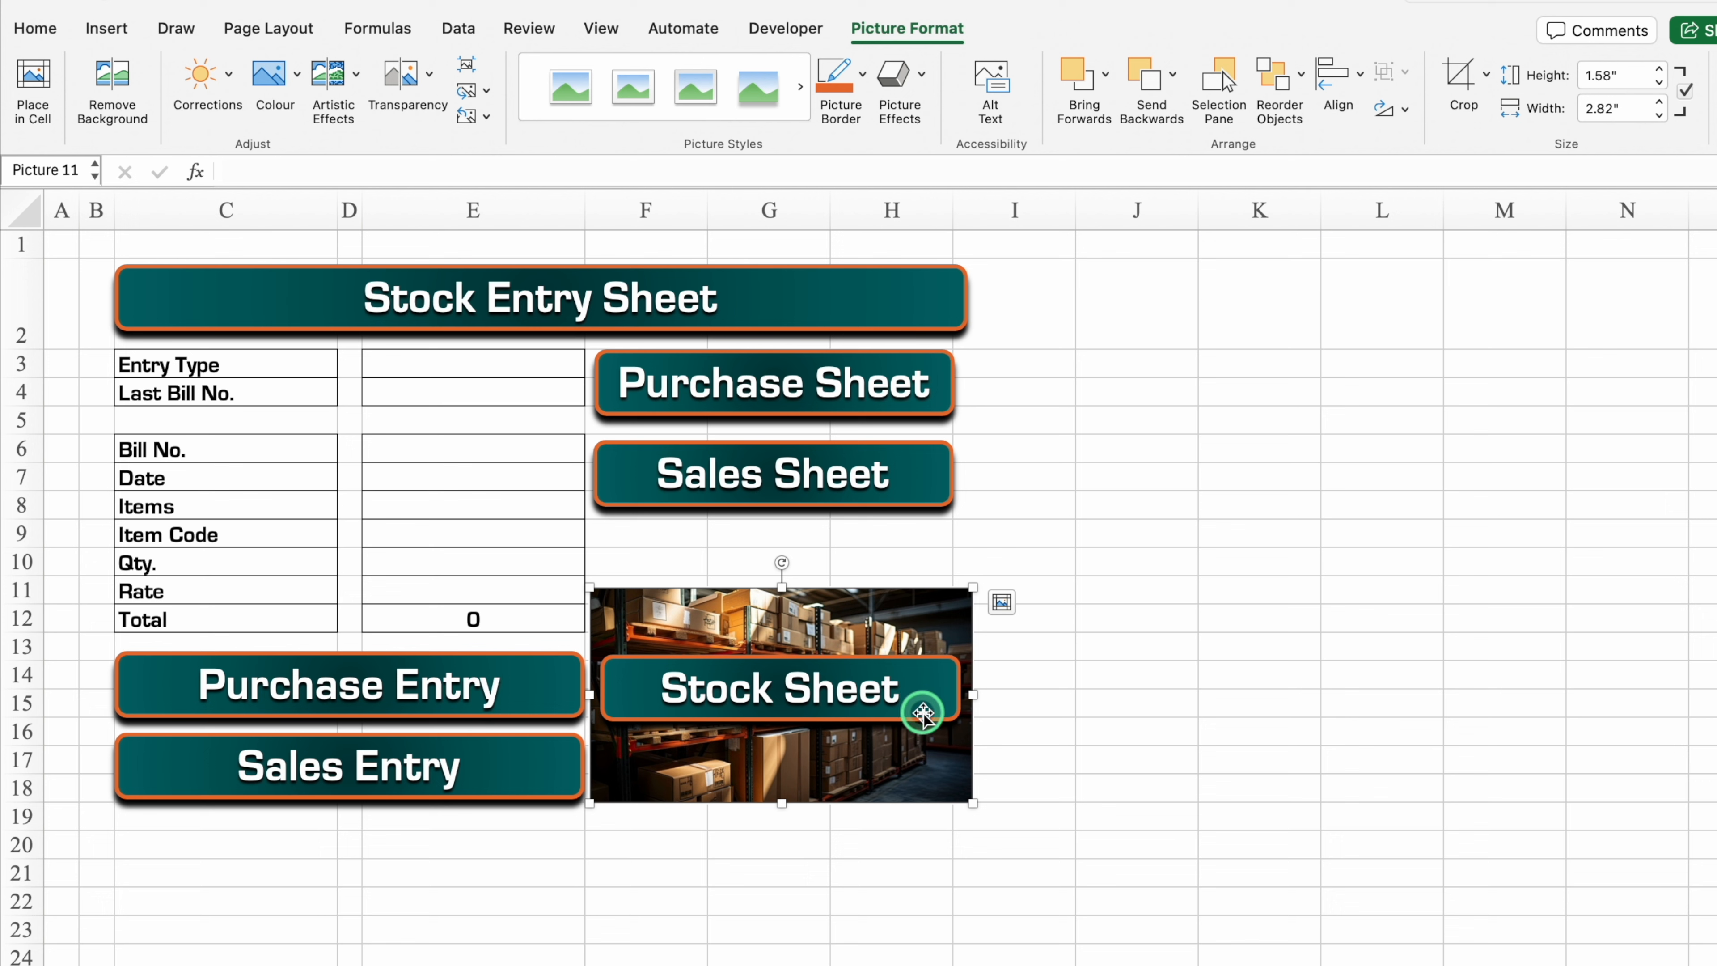
{"action": "left_click_drag", "start_coordinate": [923, 713], "coordinate": [921, 784]}
- Fill the range A1:I19 with black and set its font colour to white
{"action": "left_click", "coordinate": [60, 245]}
{"action": "left_click_drag", "start_coordinate": [61, 245], "coordinate": [1062, 825]}
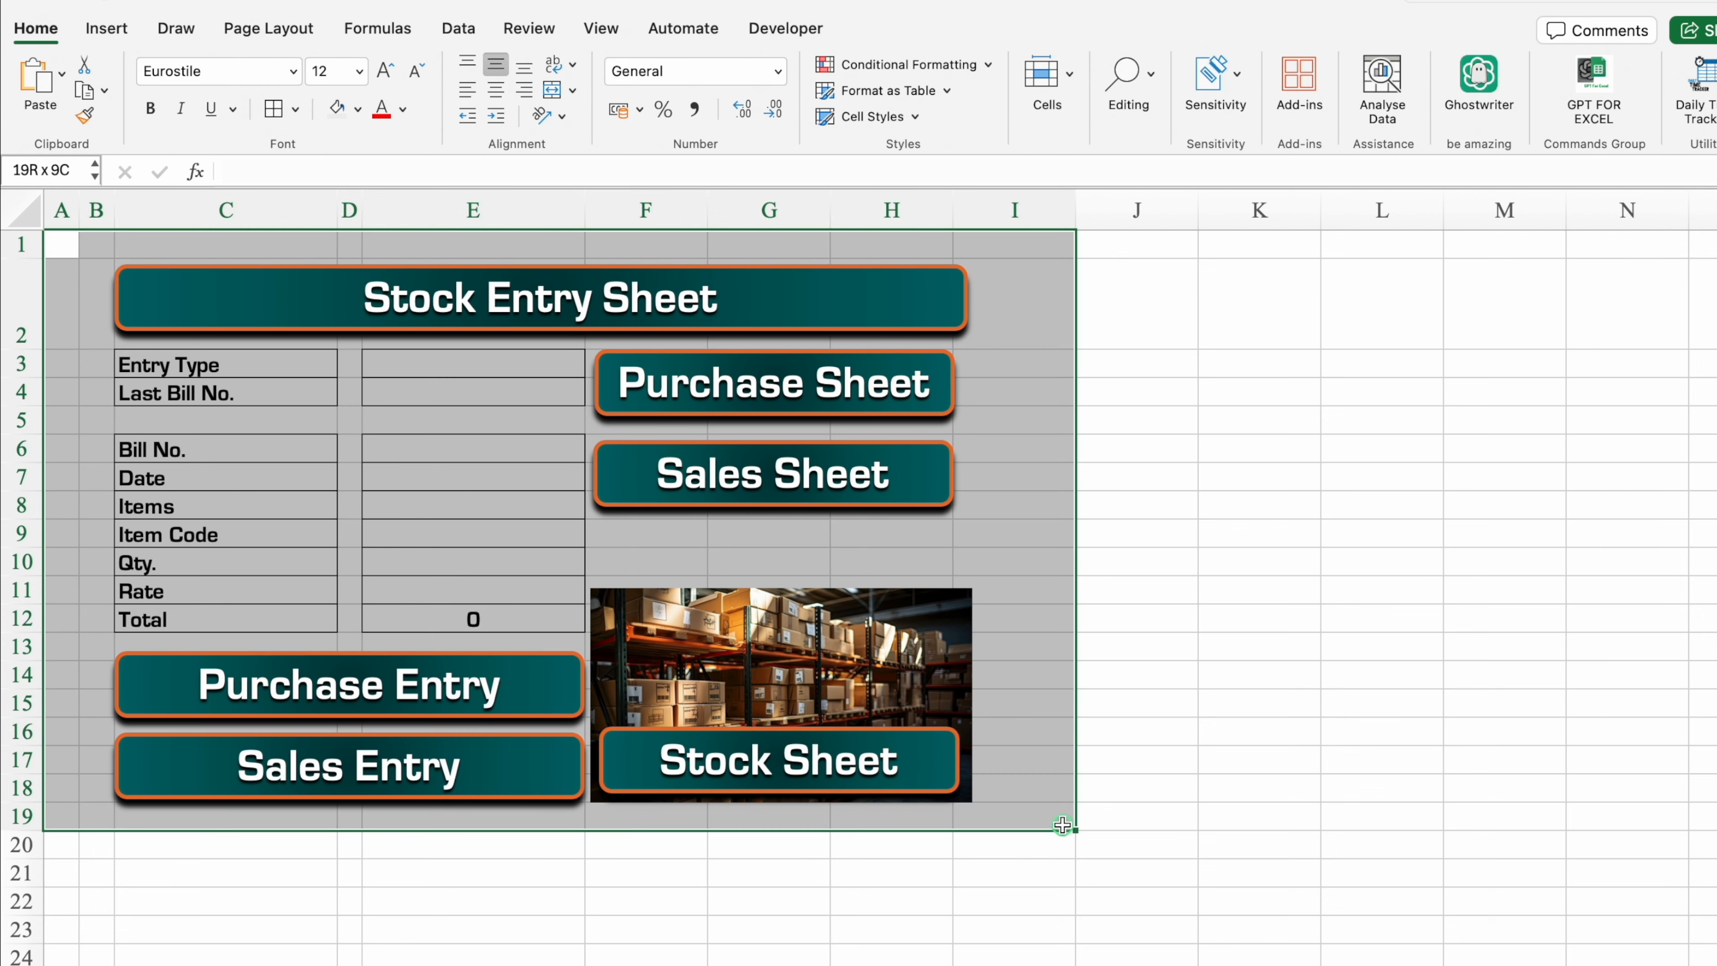
{"action": "left_click", "coordinate": [357, 110]}
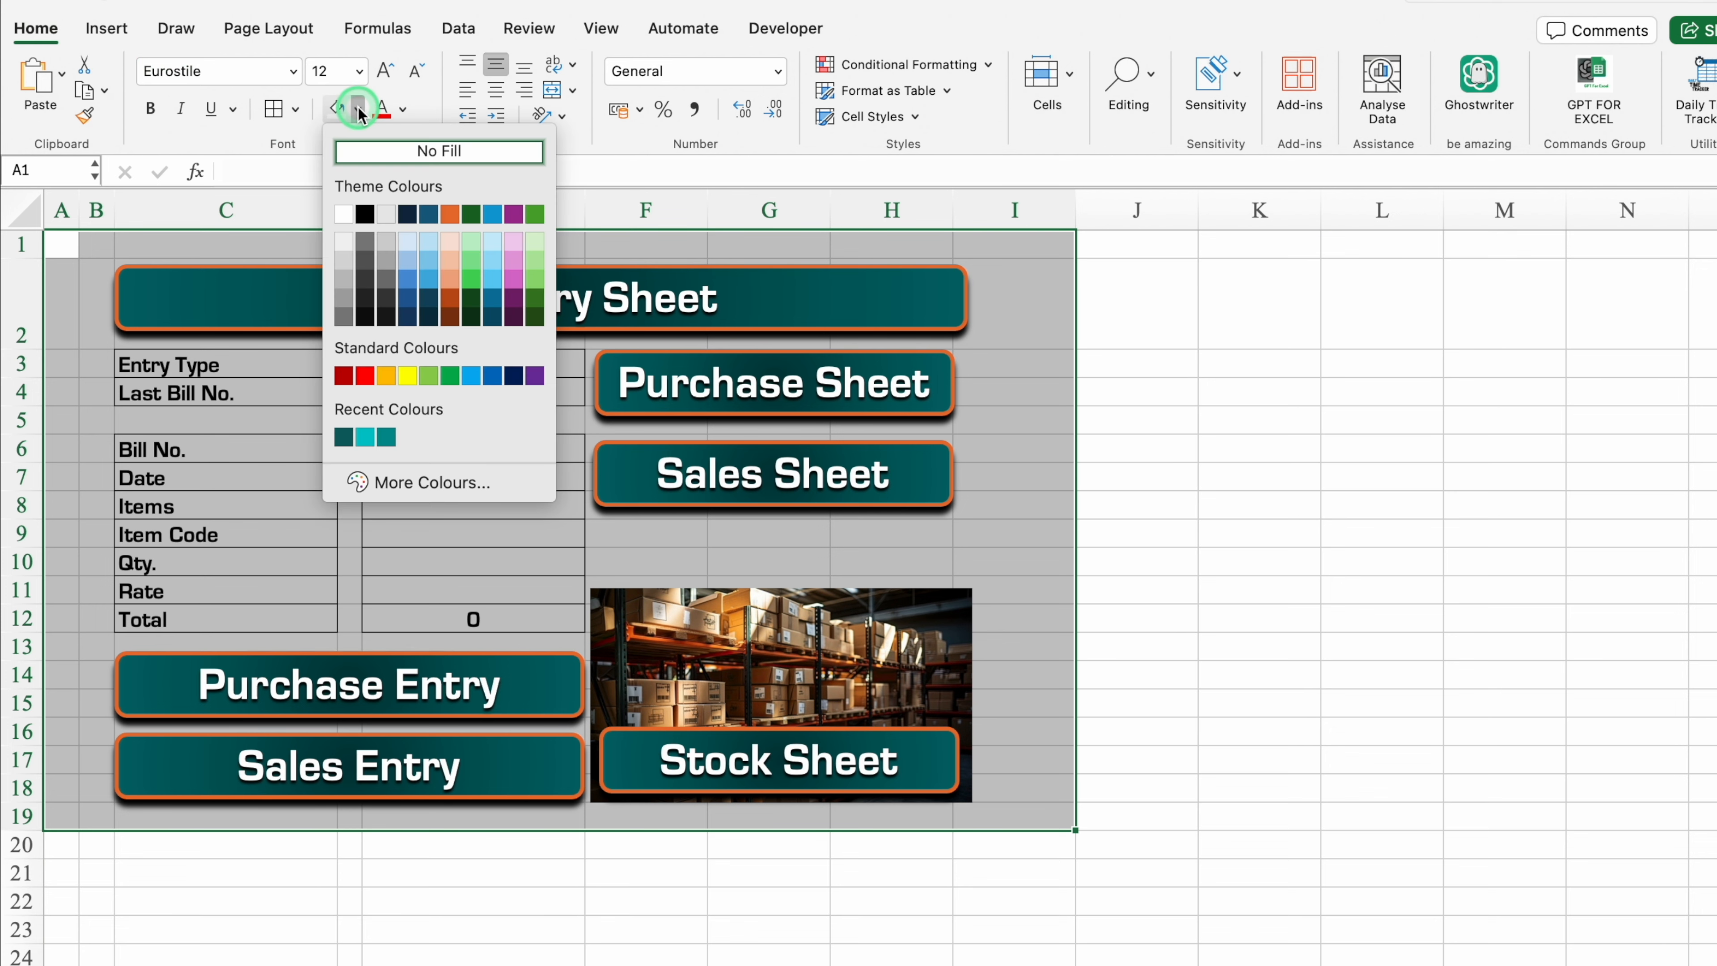
{"action": "left_click", "coordinate": [364, 215]}
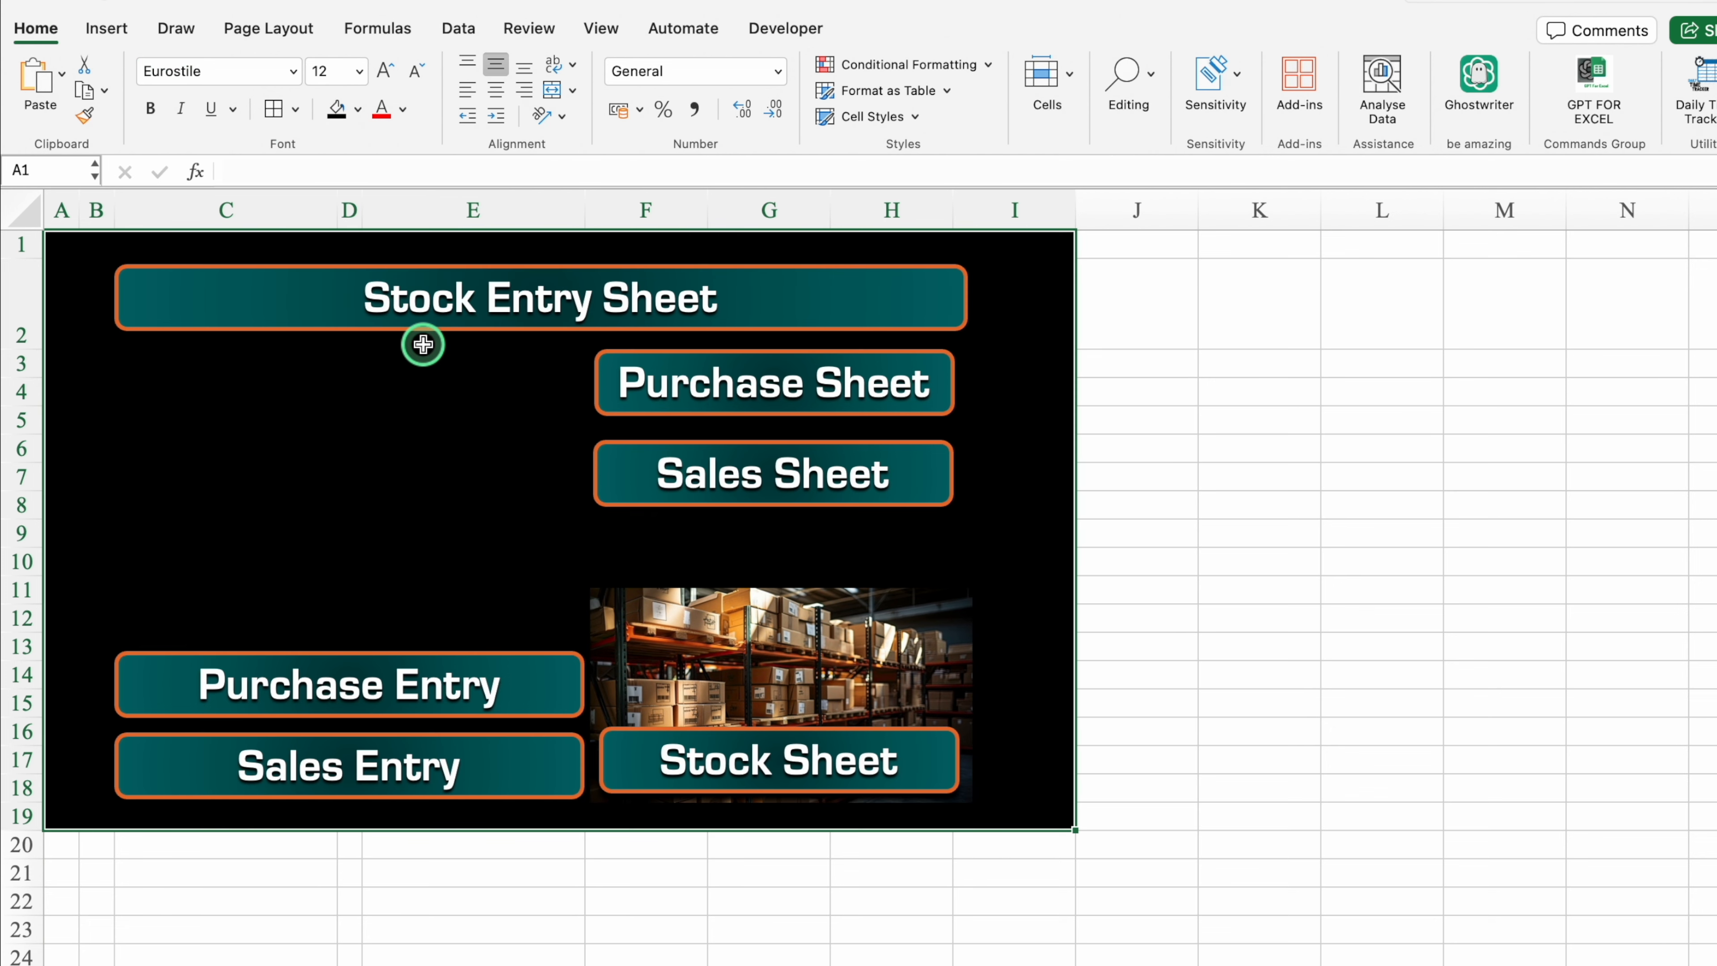
{"action": "left_click", "coordinate": [403, 110]}
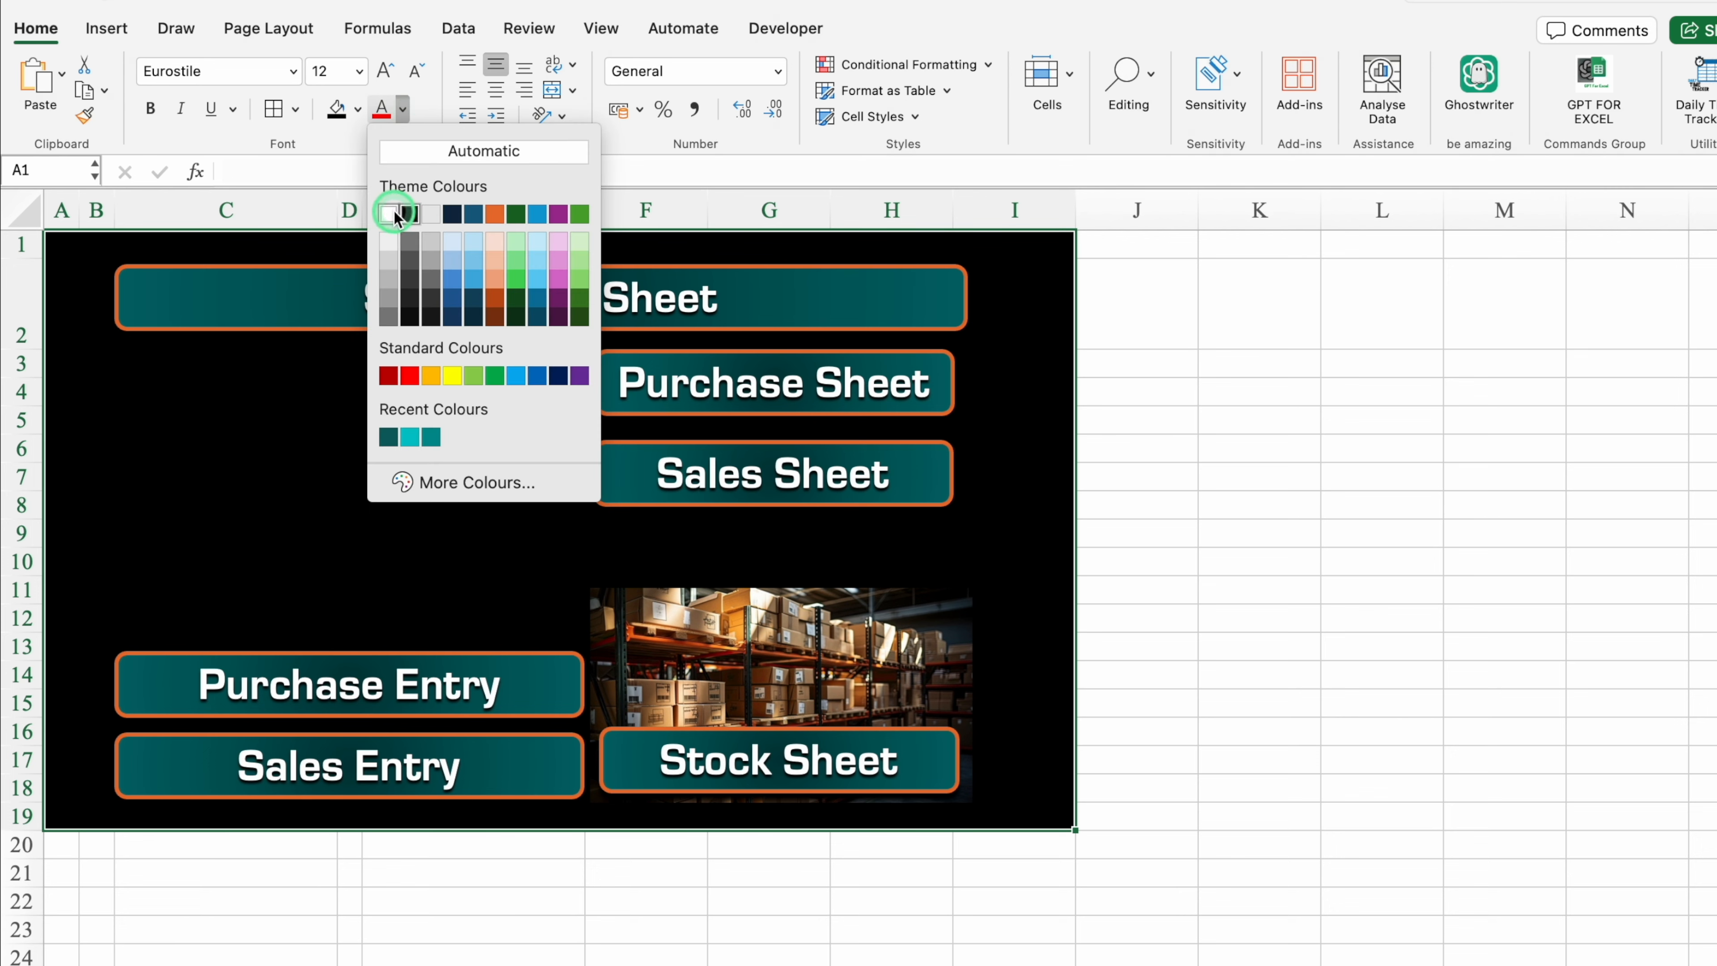
{"action": "left_click", "coordinate": [389, 214]}
- Fill the Entry Type, Bill No. and Items label cells with dark teal and the Last Bill No. label with lighter teal
{"action": "left_click", "coordinate": [201, 367]}
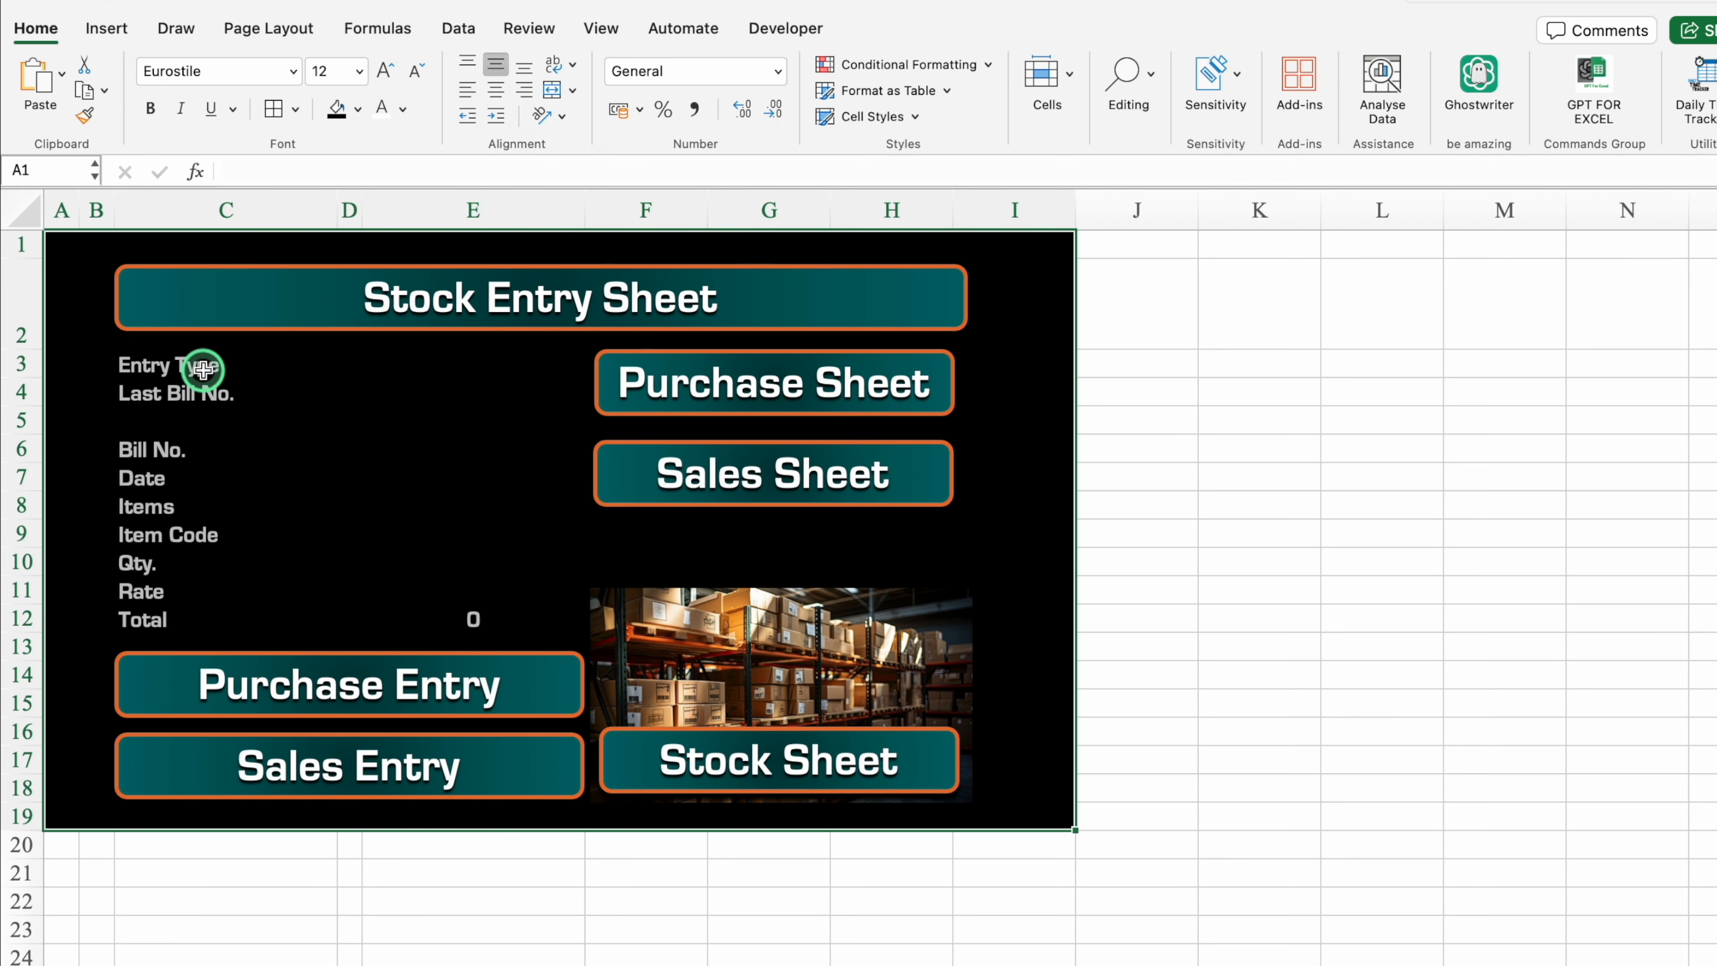
{"action": "left_click", "coordinate": [357, 109]}
{"action": "left_click", "coordinate": [344, 437]}
{"action": "left_click", "coordinate": [245, 390]}
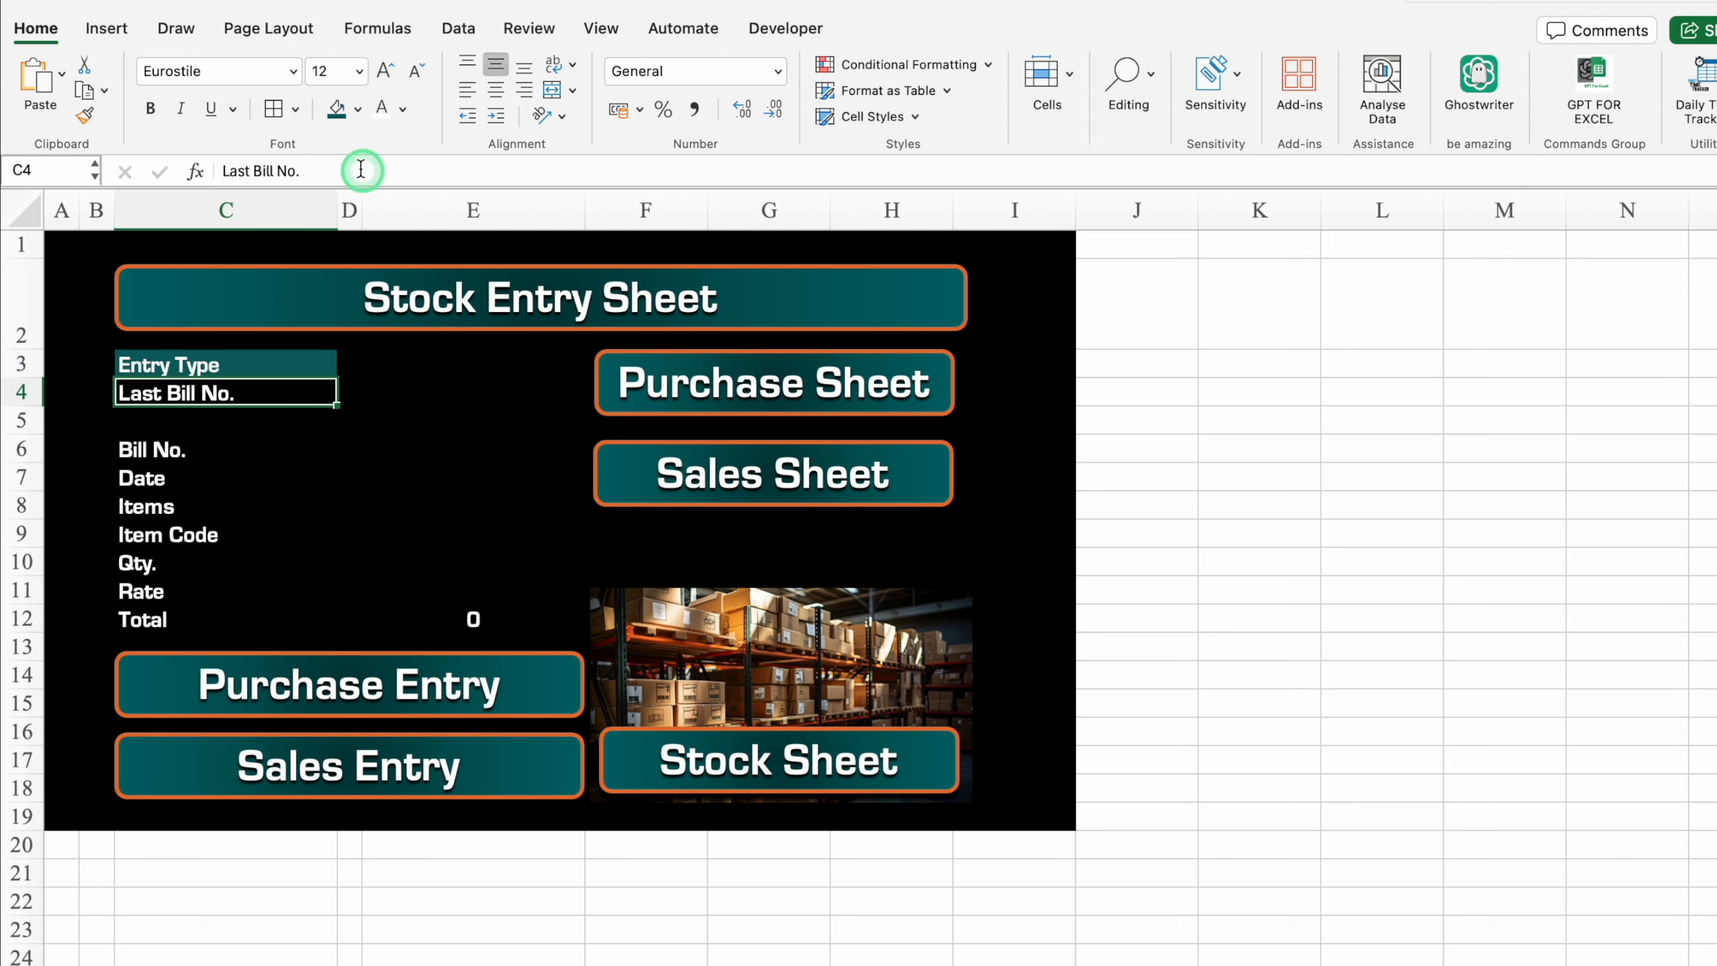
{"action": "left_click", "coordinate": [358, 109]}
{"action": "left_click", "coordinate": [385, 437]}
{"action": "left_click", "coordinate": [230, 449]}
{"action": "left_click", "coordinate": [358, 109]}
{"action": "left_click", "coordinate": [365, 437]}
{"action": "left_click", "coordinate": [230, 507]}
{"action": "left_click", "coordinate": [336, 111]}
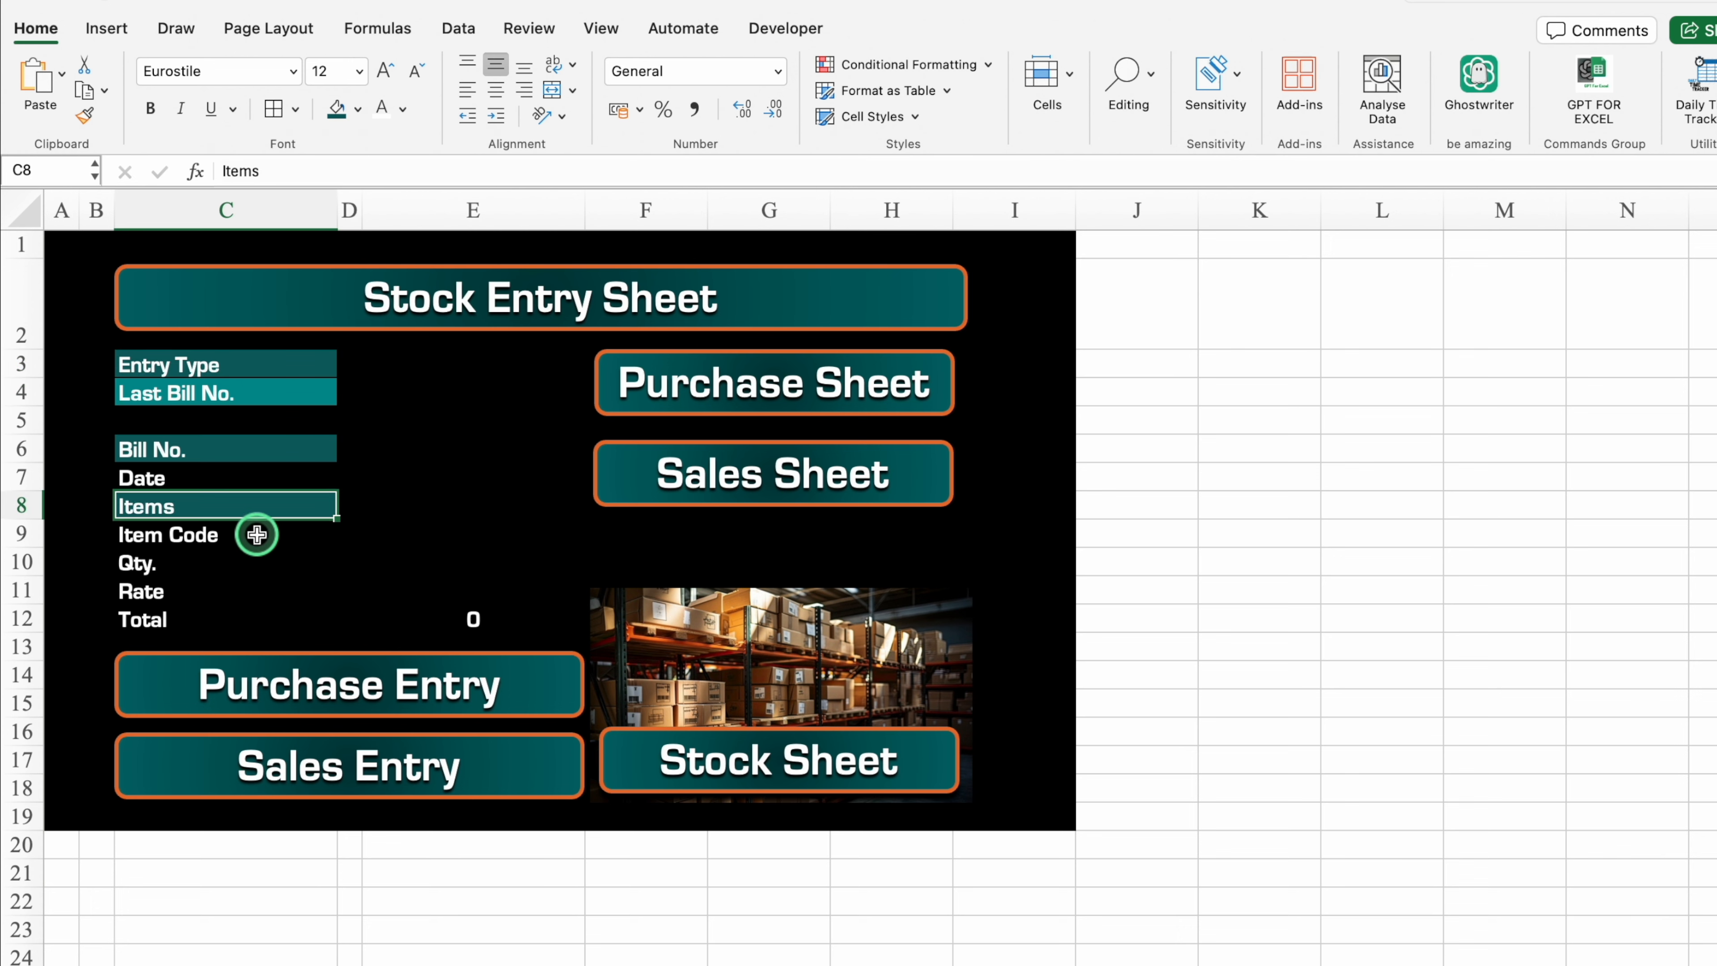
- Continue the alternating fill on the remaining labels: dark teal for Qty. and Total, lighter teal for Date, Item Code and Rate
{"action": "left_click", "coordinate": [230, 562]}
{"action": "left_click", "coordinate": [337, 110]}
{"action": "left_click", "coordinate": [358, 110]}
{"action": "left_click", "coordinate": [365, 437]}
{"action": "left_click", "coordinate": [257, 534]}
{"action": "left_click", "coordinate": [337, 111]}
{"action": "left_click", "coordinate": [271, 590]}
{"action": "left_click", "coordinate": [337, 110]}
- Fill input cell E3 with dark teal and E4 with lighter teal
{"action": "left_click", "coordinate": [397, 372]}
{"action": "left_click", "coordinate": [353, 114]}
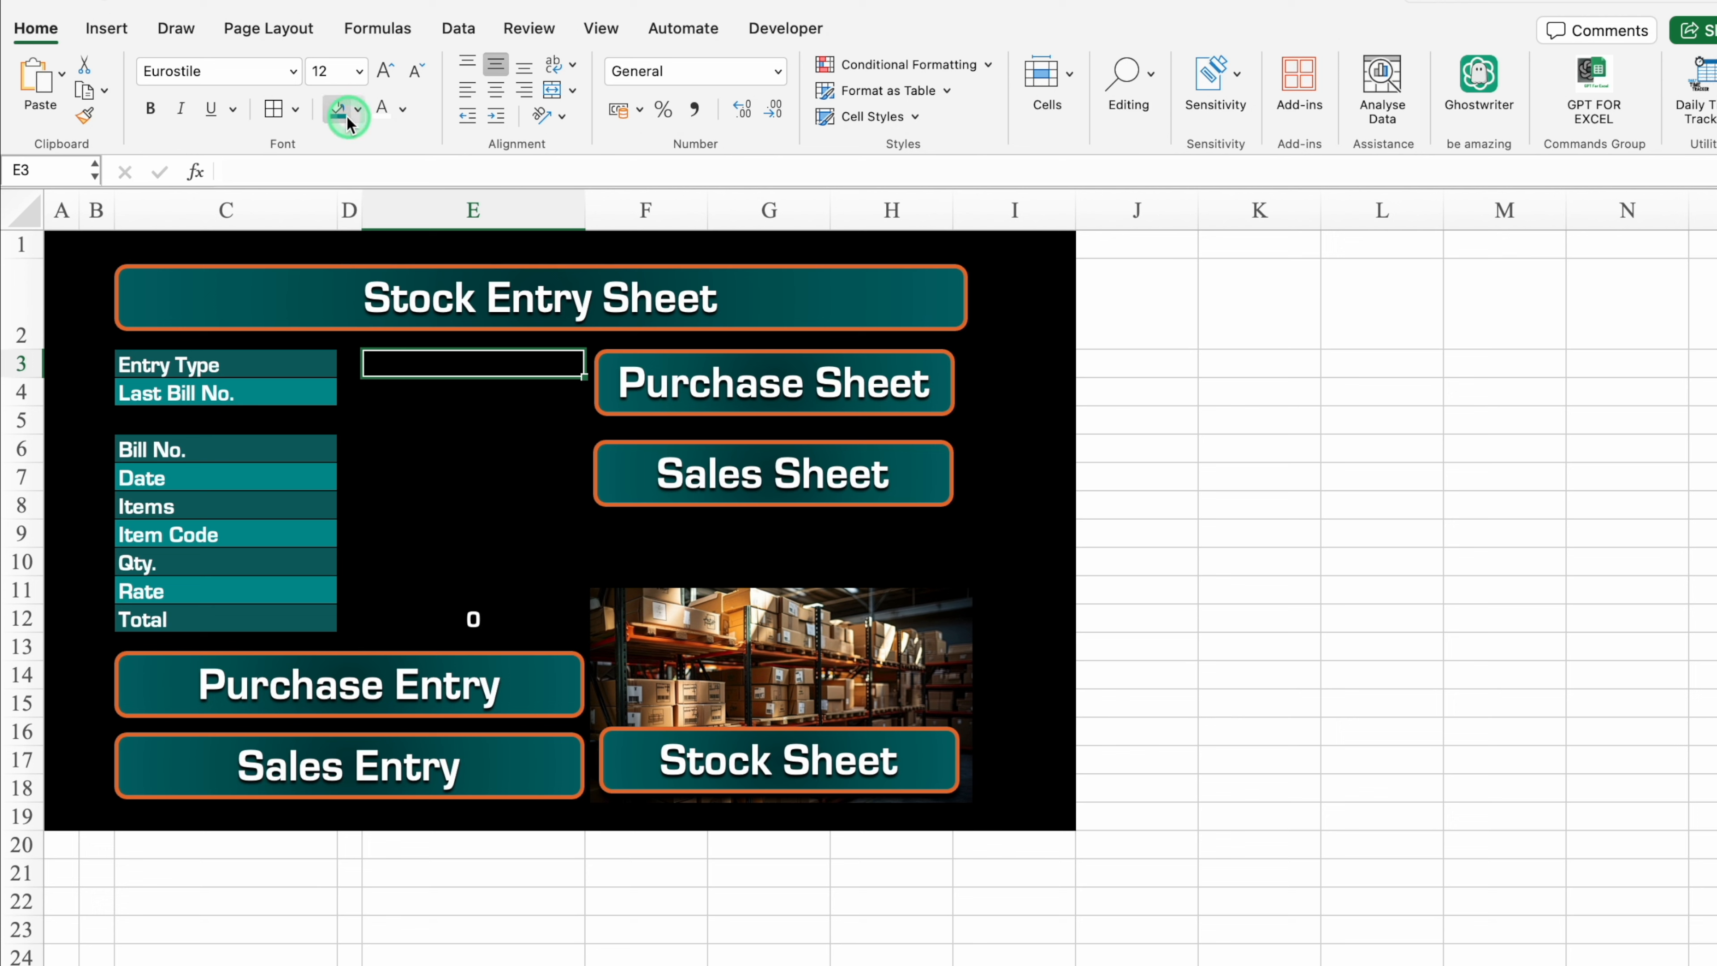
{"action": "left_click", "coordinate": [338, 114]}
{"action": "left_click", "coordinate": [357, 110]}
{"action": "left_click", "coordinate": [365, 437]}
{"action": "left_click", "coordinate": [413, 393]}
{"action": "left_click", "coordinate": [358, 111]}
{"action": "left_click", "coordinate": [365, 437]}
- Fill input cells E6 to E12 with alternating dark and lighter teal to match their labels
{"action": "left_click", "coordinate": [437, 461]}
{"action": "left_click", "coordinate": [337, 110]}
{"action": "left_click", "coordinate": [402, 596]}
{"action": "left_click", "coordinate": [337, 110]}
{"action": "left_click", "coordinate": [416, 449]}
{"action": "left_click", "coordinate": [358, 111]}
{"action": "left_click", "coordinate": [419, 563]}
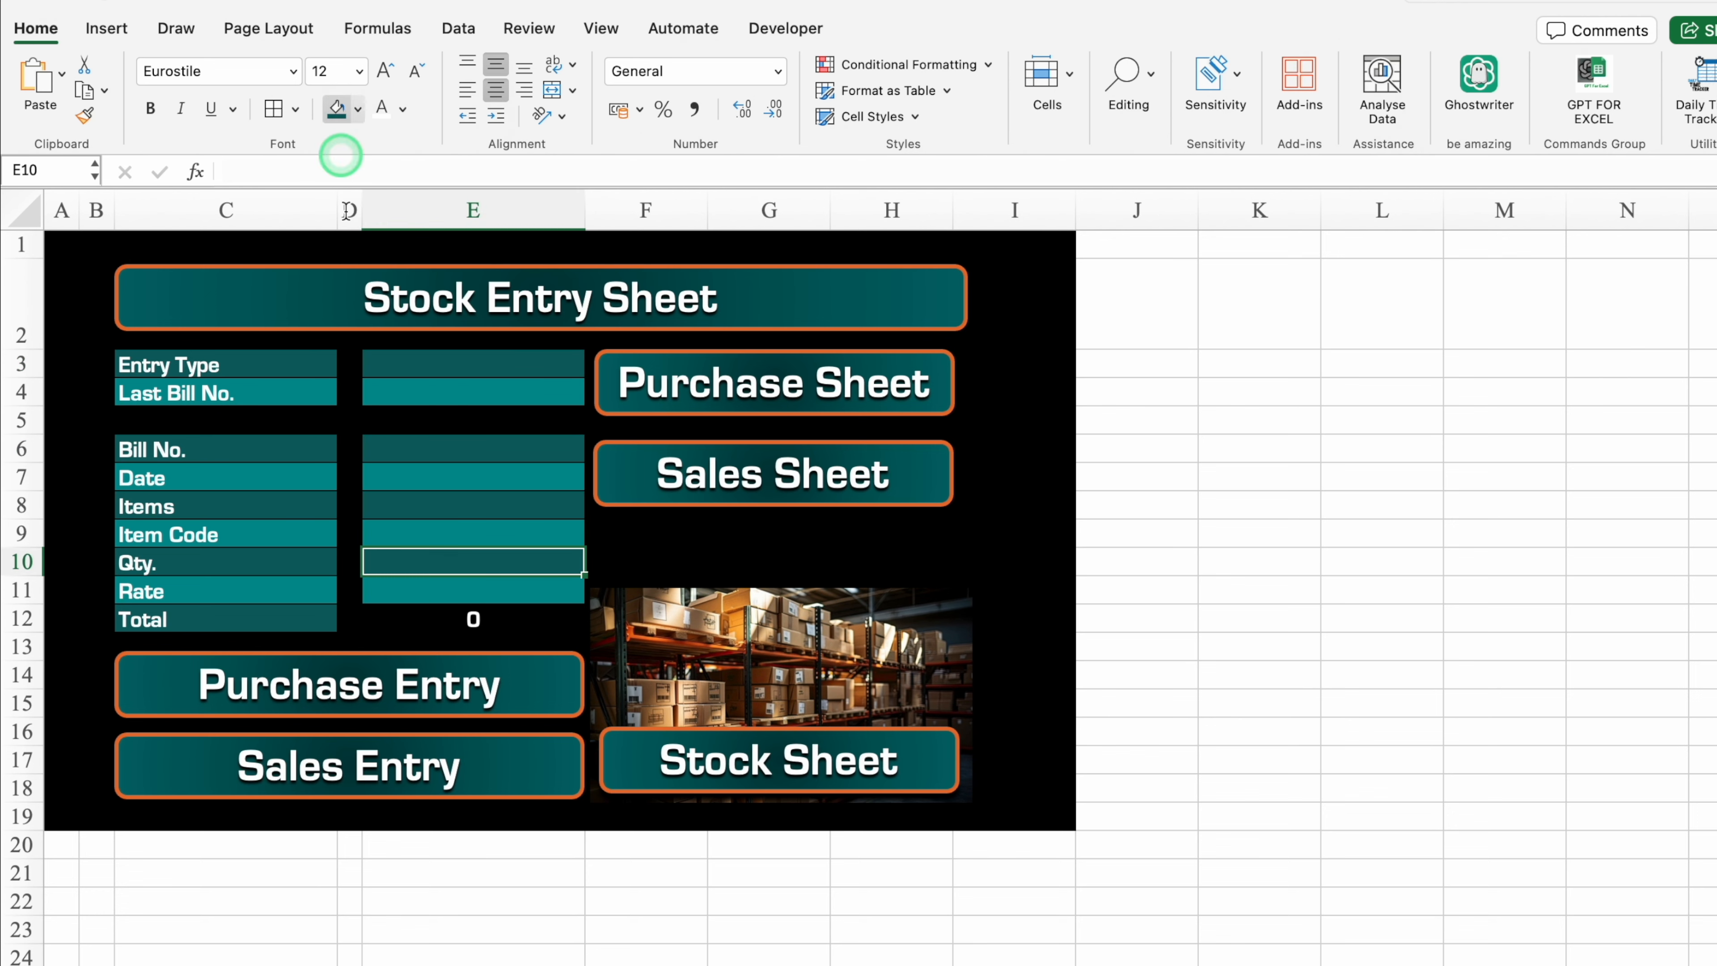
{"action": "left_click", "coordinate": [431, 621]}
{"action": "left_click", "coordinate": [338, 112]}
{"action": "left_click", "coordinate": [1136, 505]}
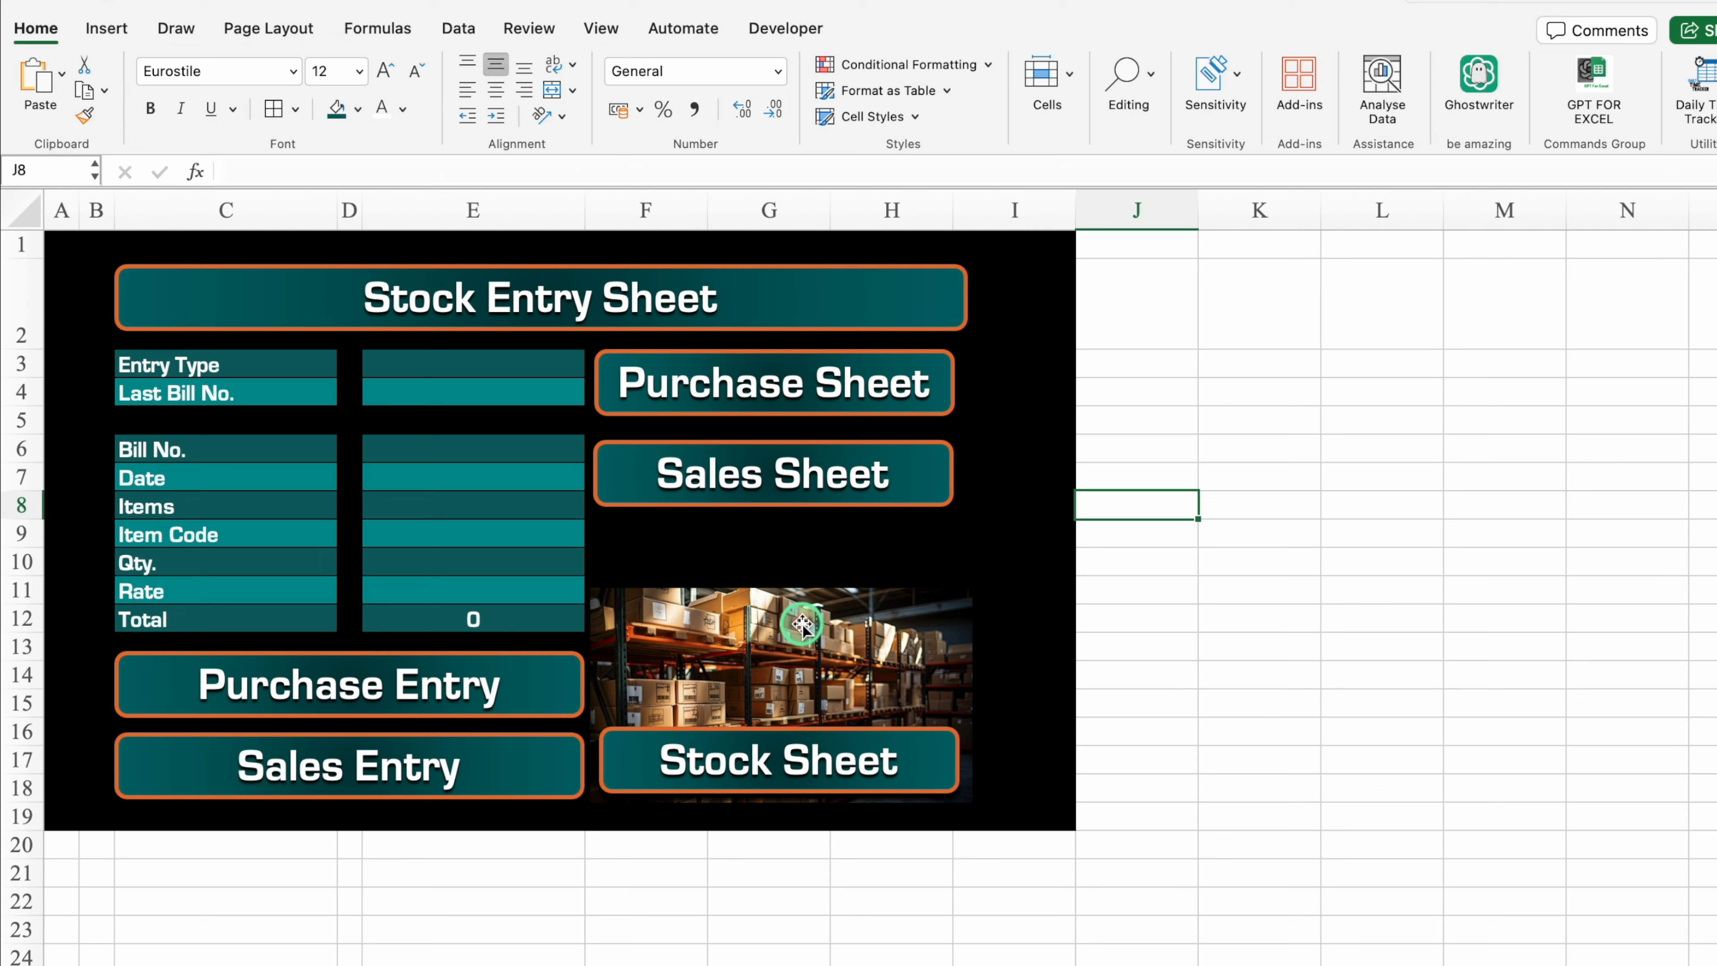
- Give the Total value cell E12 an orange fill and black font
{"action": "left_click", "coordinate": [490, 619]}
{"action": "left_click", "coordinate": [358, 110]}
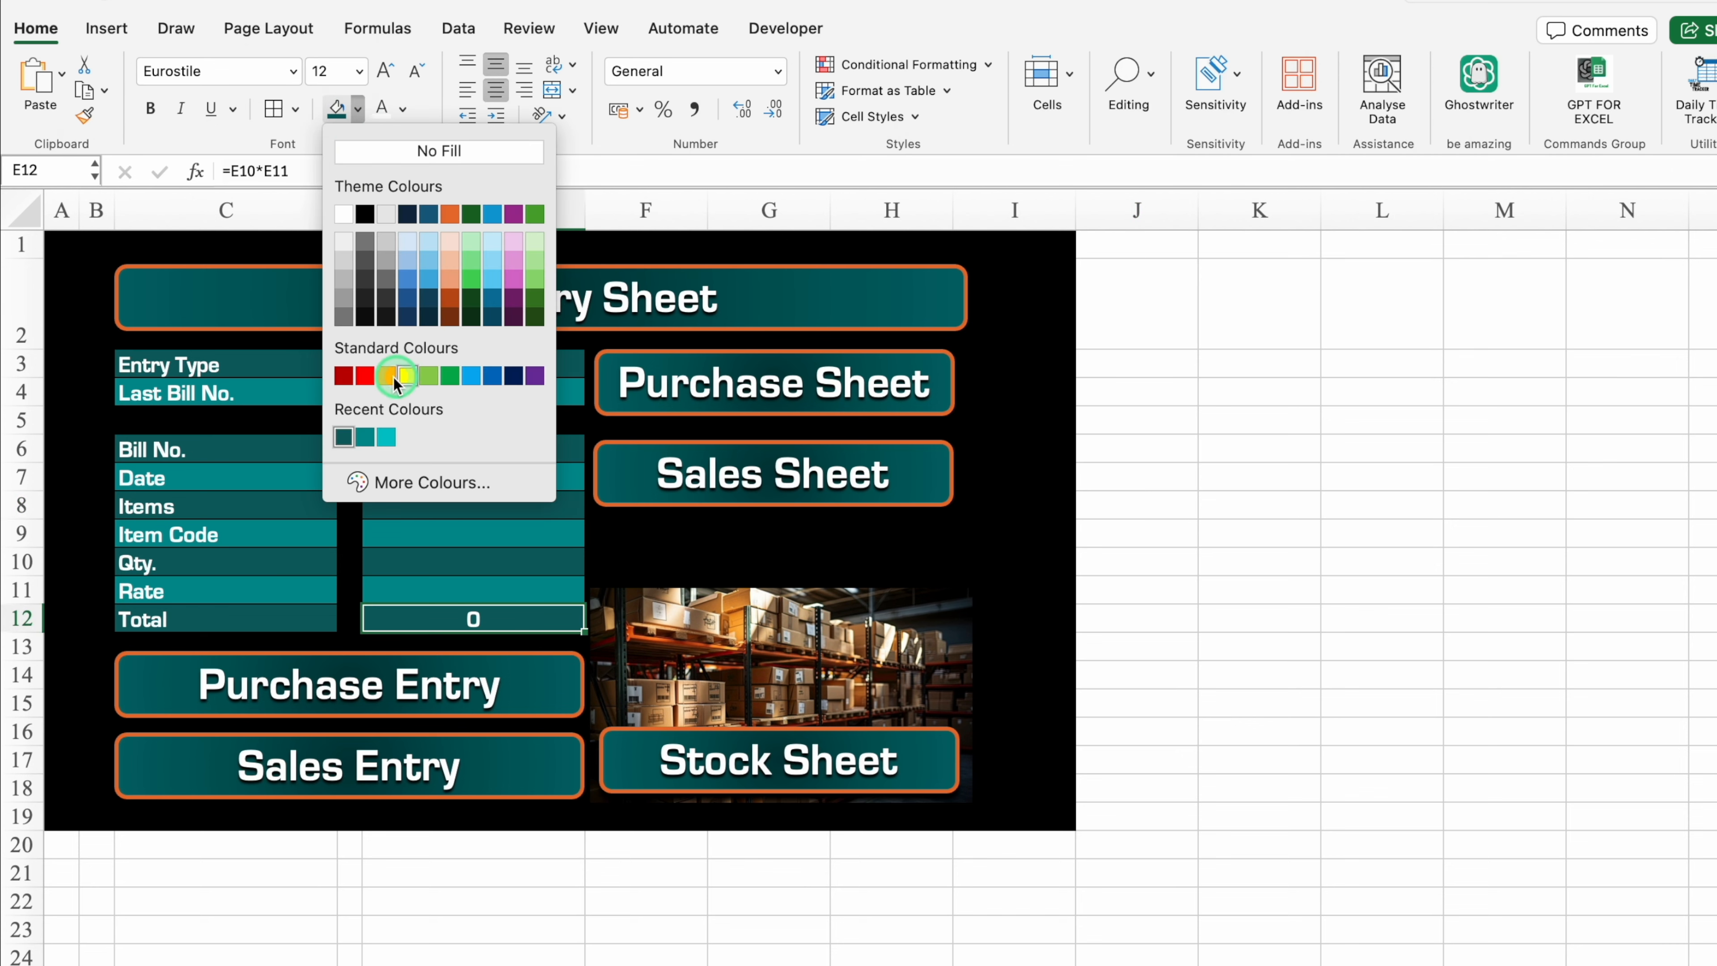
{"action": "left_click", "coordinate": [394, 379]}
{"action": "left_click", "coordinate": [403, 108]}
{"action": "left_click", "coordinate": [409, 215]}
- Fill the Rate input cell E11 with red
{"action": "left_click", "coordinate": [503, 589]}
{"action": "left_click", "coordinate": [358, 109]}
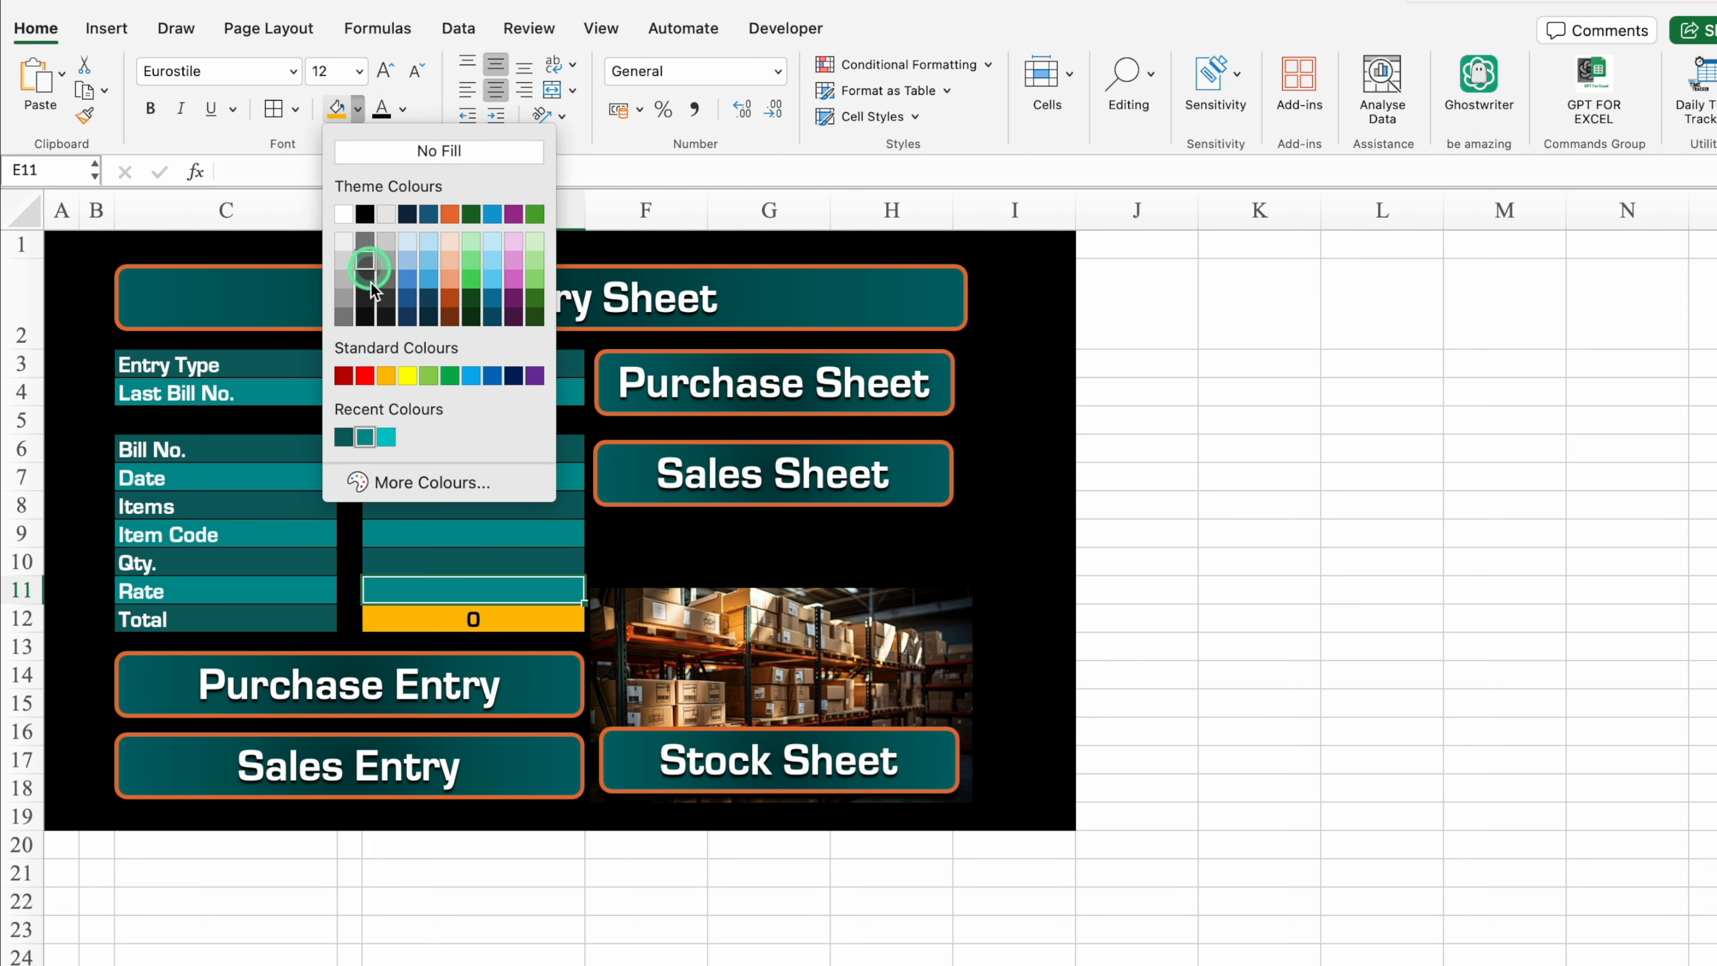
{"action": "left_click", "coordinate": [365, 373]}
- Move the Purchase Sheet, Sales Sheet and Stock Sheet buttons together to the right, to about 4.43" from the left edge
{"action": "left_click", "coordinate": [936, 394]}
{"action": "left_click", "coordinate": [935, 480], "text": "shift"}
{"action": "left_click", "coordinate": [937, 769], "text": "shift"}
{"action": "left_click_drag", "start_coordinate": [937, 768], "coordinate": [985, 768]}
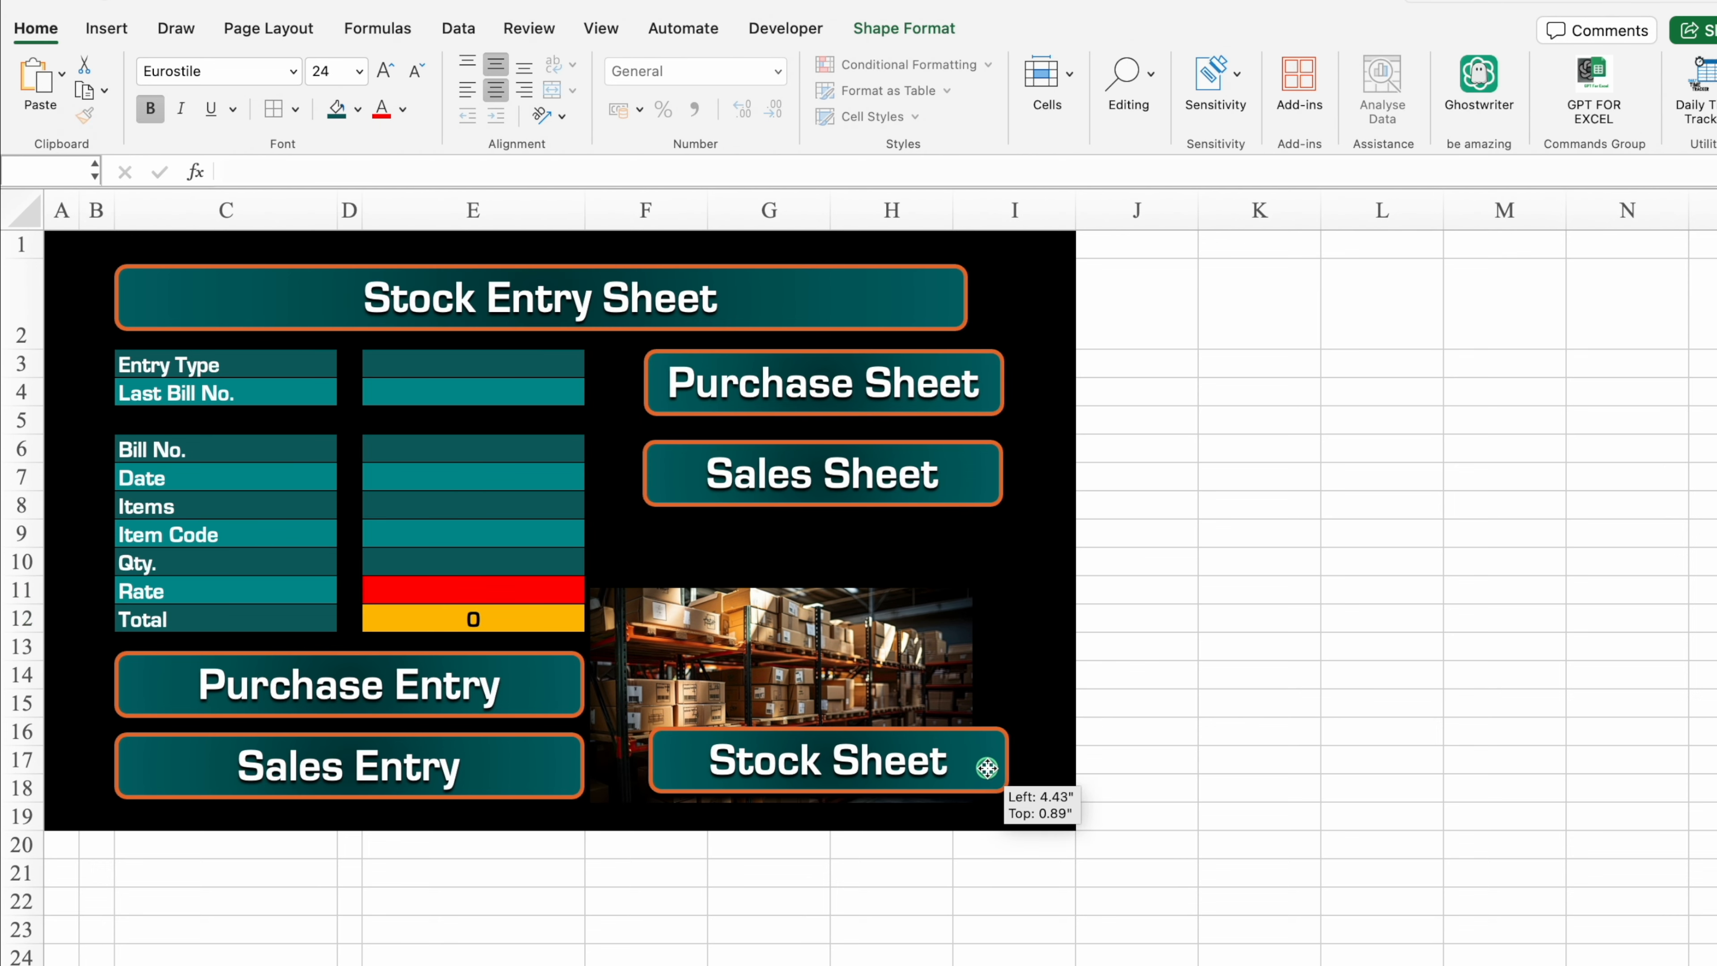
- Nudge the two entry buttons slightly down and centre the Stock Sheet button and warehouse picture under the other sheet buttons
{"action": "left_click_drag", "start_coordinate": [568, 767], "coordinate": [568, 778]}
{"action": "left_click_drag", "start_coordinate": [561, 704], "coordinate": [564, 716]}
{"action": "left_click_drag", "start_coordinate": [684, 757], "coordinate": [652, 768]}
{"action": "left_click_drag", "start_coordinate": [720, 659], "coordinate": [756, 659]}
- Widen the Stock Entry Sheet banner on both sides so it spans columns B to I
{"action": "left_click", "coordinate": [832, 296]}
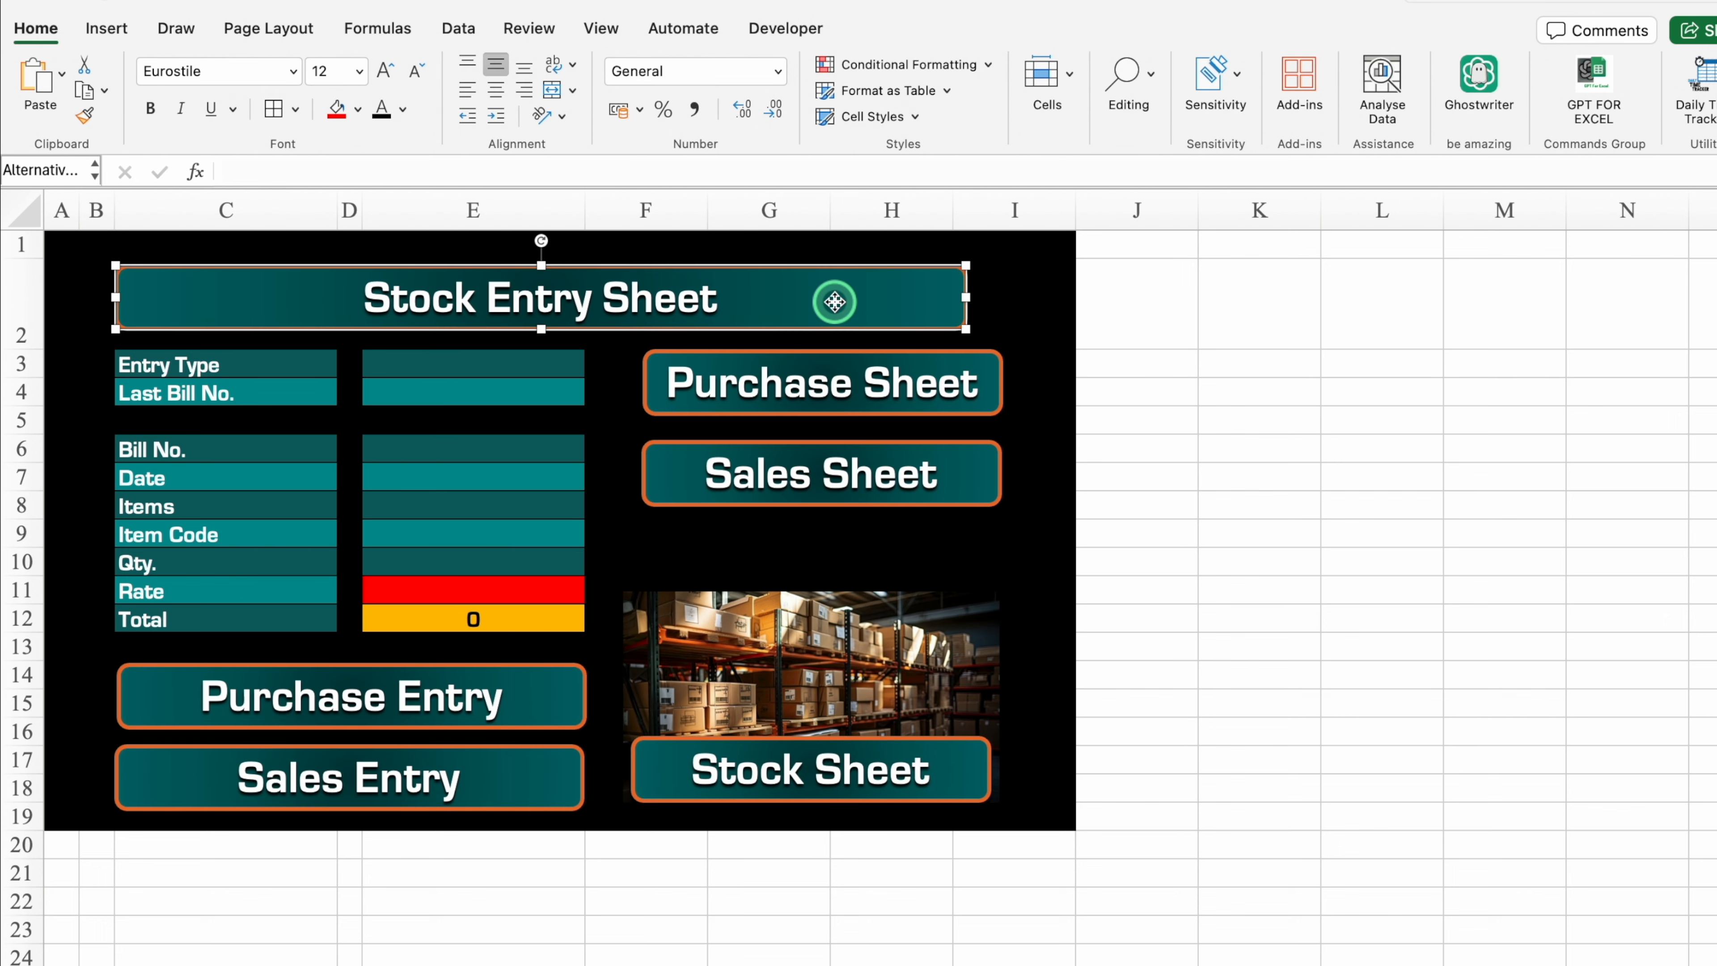
{"action": "left_click_drag", "start_coordinate": [976, 301], "coordinate": [1033, 298]}
- Hide the worksheet gridlines
{"action": "left_click", "coordinate": [1259, 420]}
{"action": "left_click", "coordinate": [602, 33]}
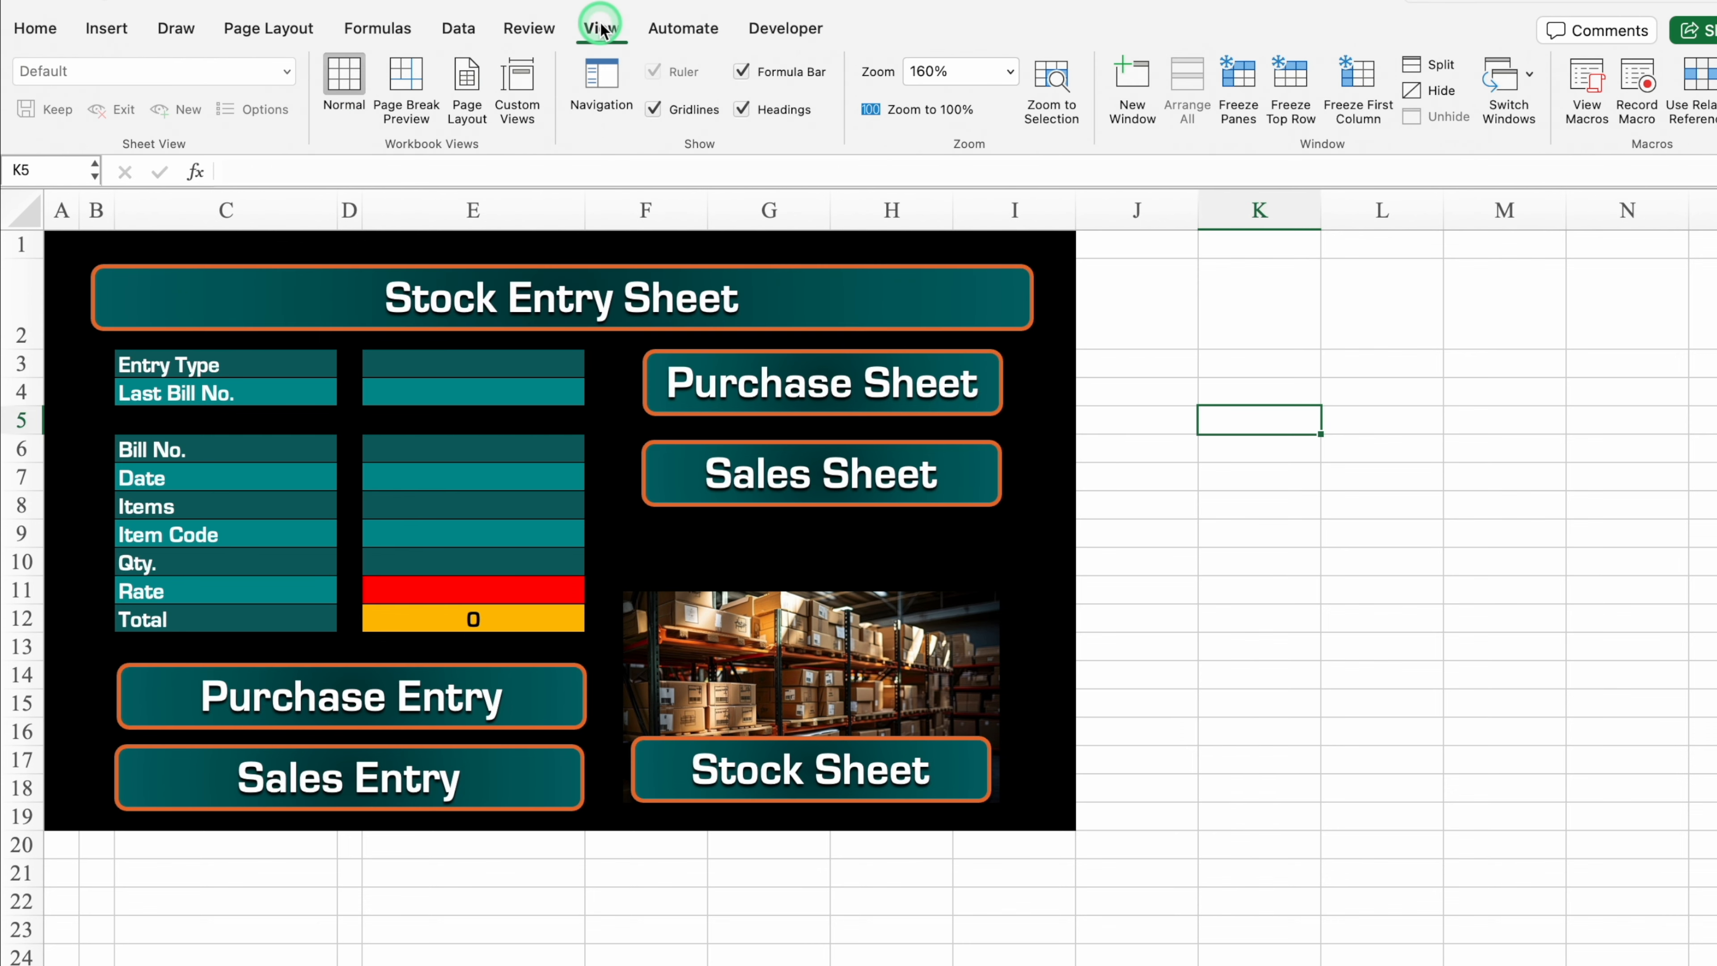
{"action": "left_click", "coordinate": [653, 109]}
- Fill the Purchase Entry button with solid dark teal and the Sales Entry button with lighter teal
{"action": "scroll", "coordinate": [1391, 690], "scroll_direction": "up", "scroll_amount": 2}
{"action": "left_click", "coordinate": [595, 767]}
{"action": "left_click", "coordinate": [30, 30]}
{"action": "left_click", "coordinate": [597, 867]}
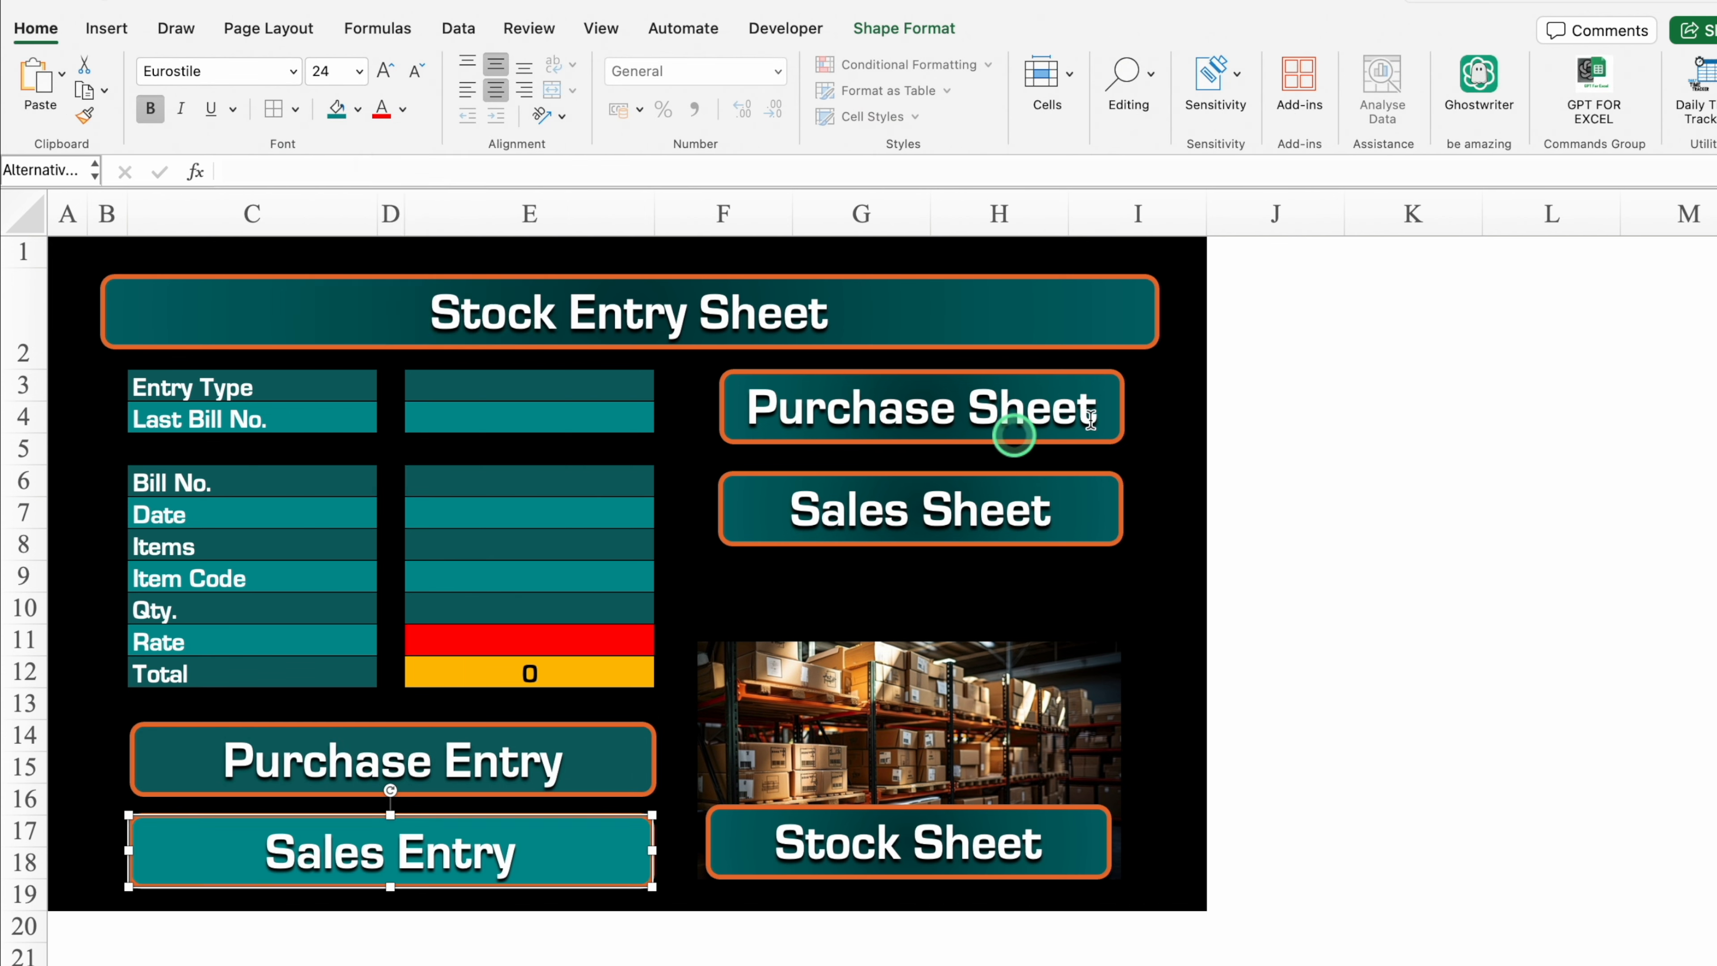
- Fill the Purchase Sheet and Stock Sheet buttons with solid dark teal and the Sales Sheet button with lighter teal
{"action": "left_click", "coordinate": [922, 407]}
{"action": "left_click", "coordinate": [358, 109]}
{"action": "left_click", "coordinate": [343, 467]}
{"action": "left_click", "coordinate": [920, 508]}
{"action": "left_click", "coordinate": [358, 109]}
{"action": "left_click", "coordinate": [367, 467]}
{"action": "left_click", "coordinate": [923, 835]}
{"action": "left_click", "coordinate": [1413, 545]}
- Add a data validation list to Entry Type cell E3 with the source Sales,Purchase and choose Sales
{"action": "left_click", "coordinate": [542, 386]}
{"action": "left_click", "coordinate": [458, 28]}
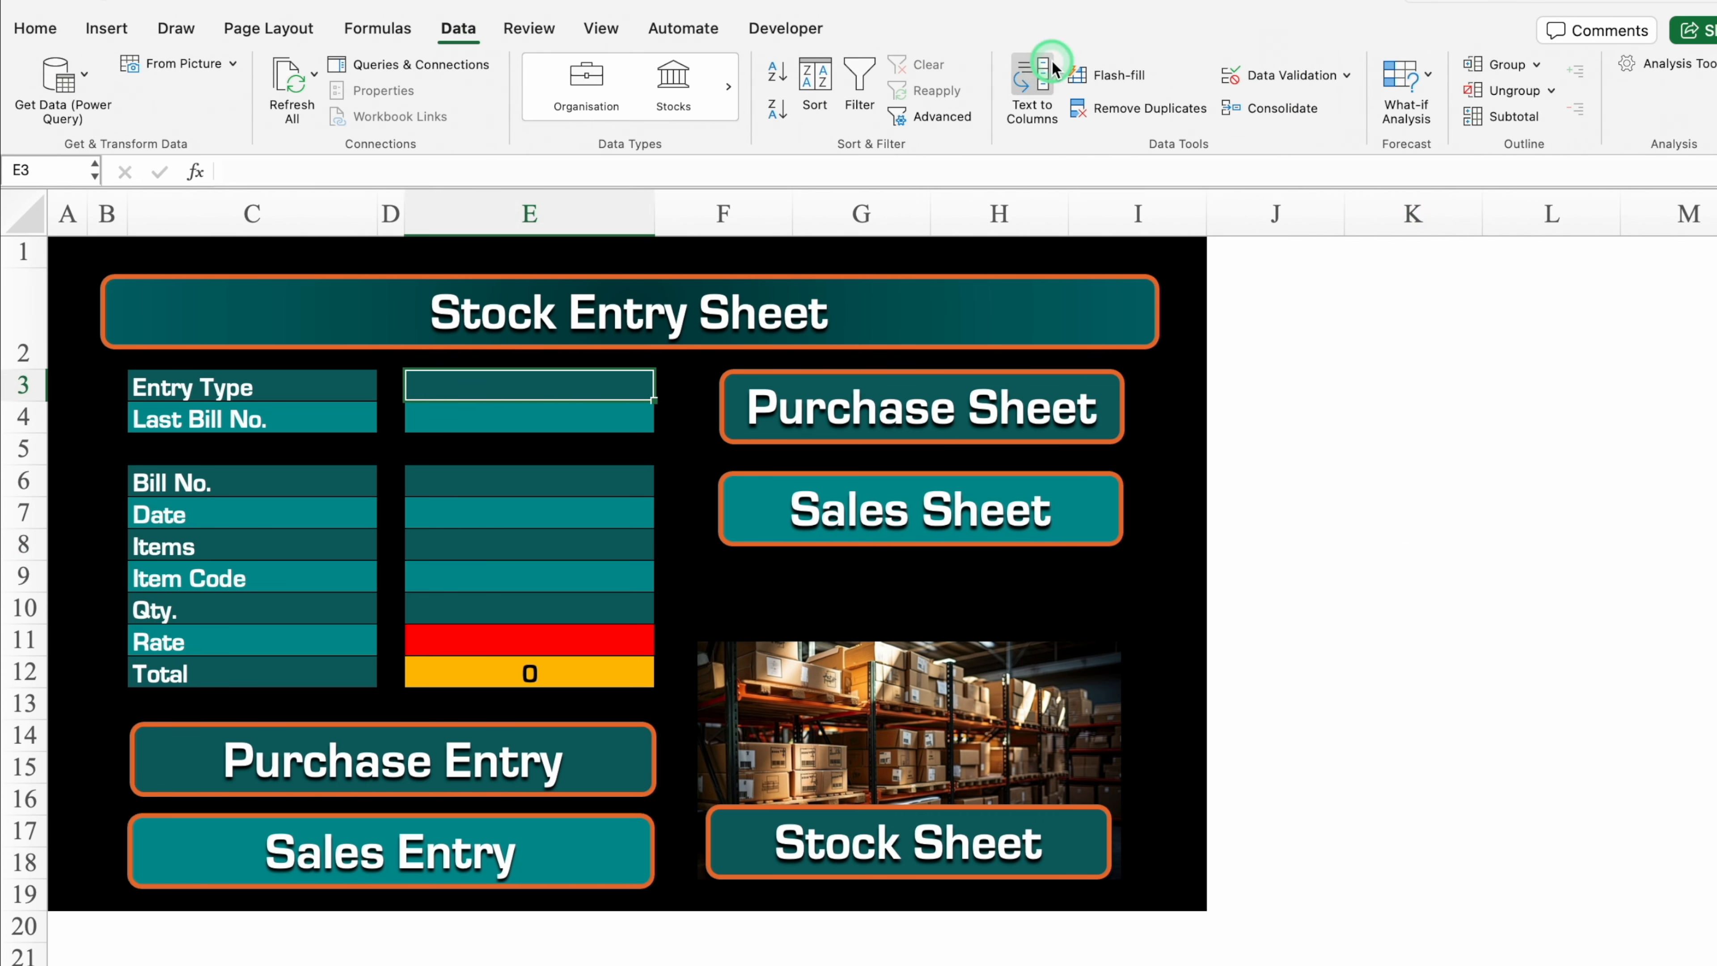
{"action": "left_click", "coordinate": [1280, 75]}
{"action": "left_click", "coordinate": [887, 279]}
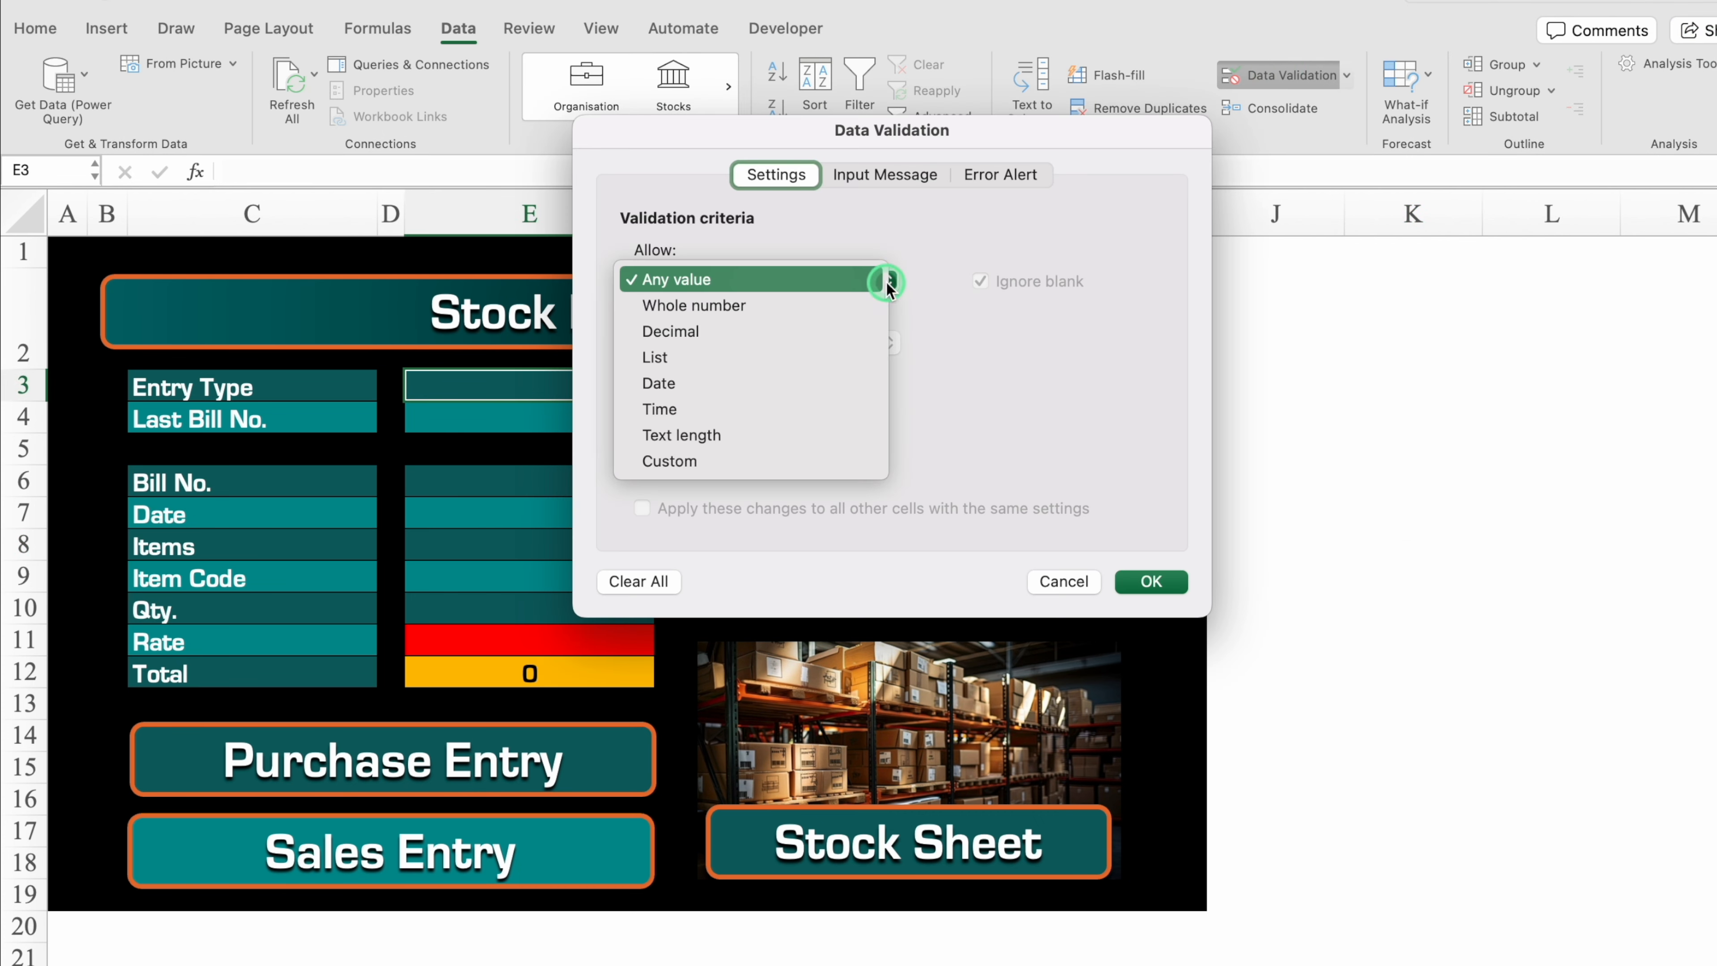
{"action": "left_click", "coordinate": [743, 358]}
{"action": "left_click", "coordinate": [693, 405]}
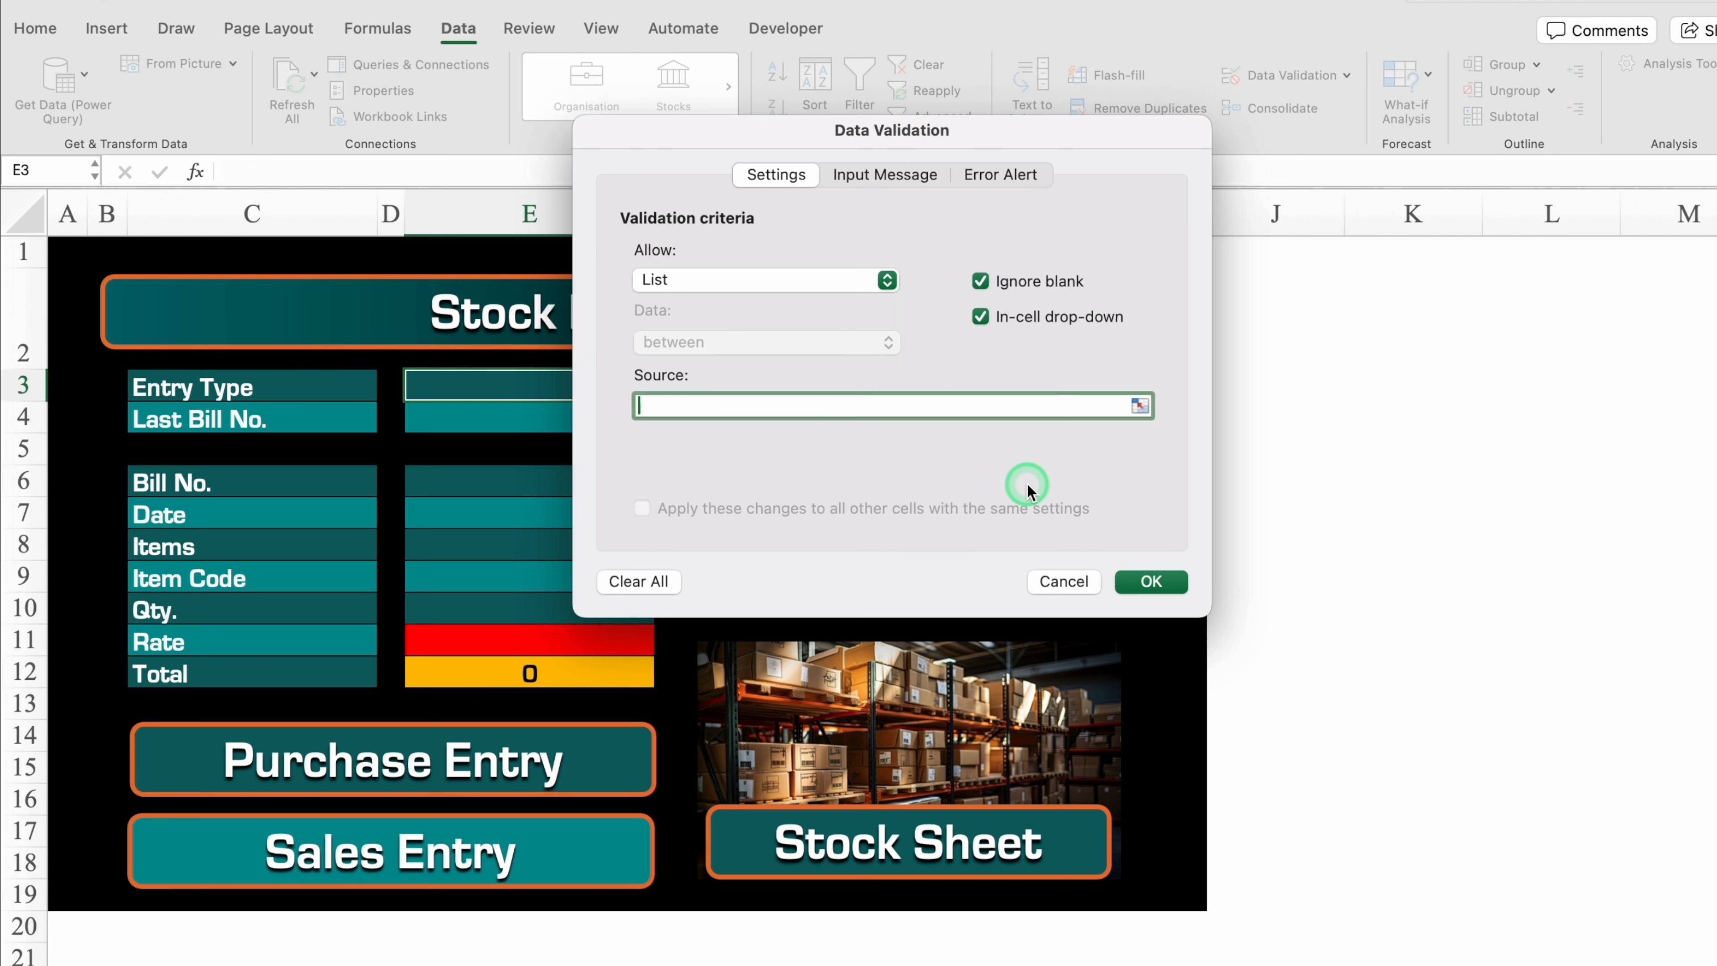
{"action": "type", "text": "Sales,Pur"}
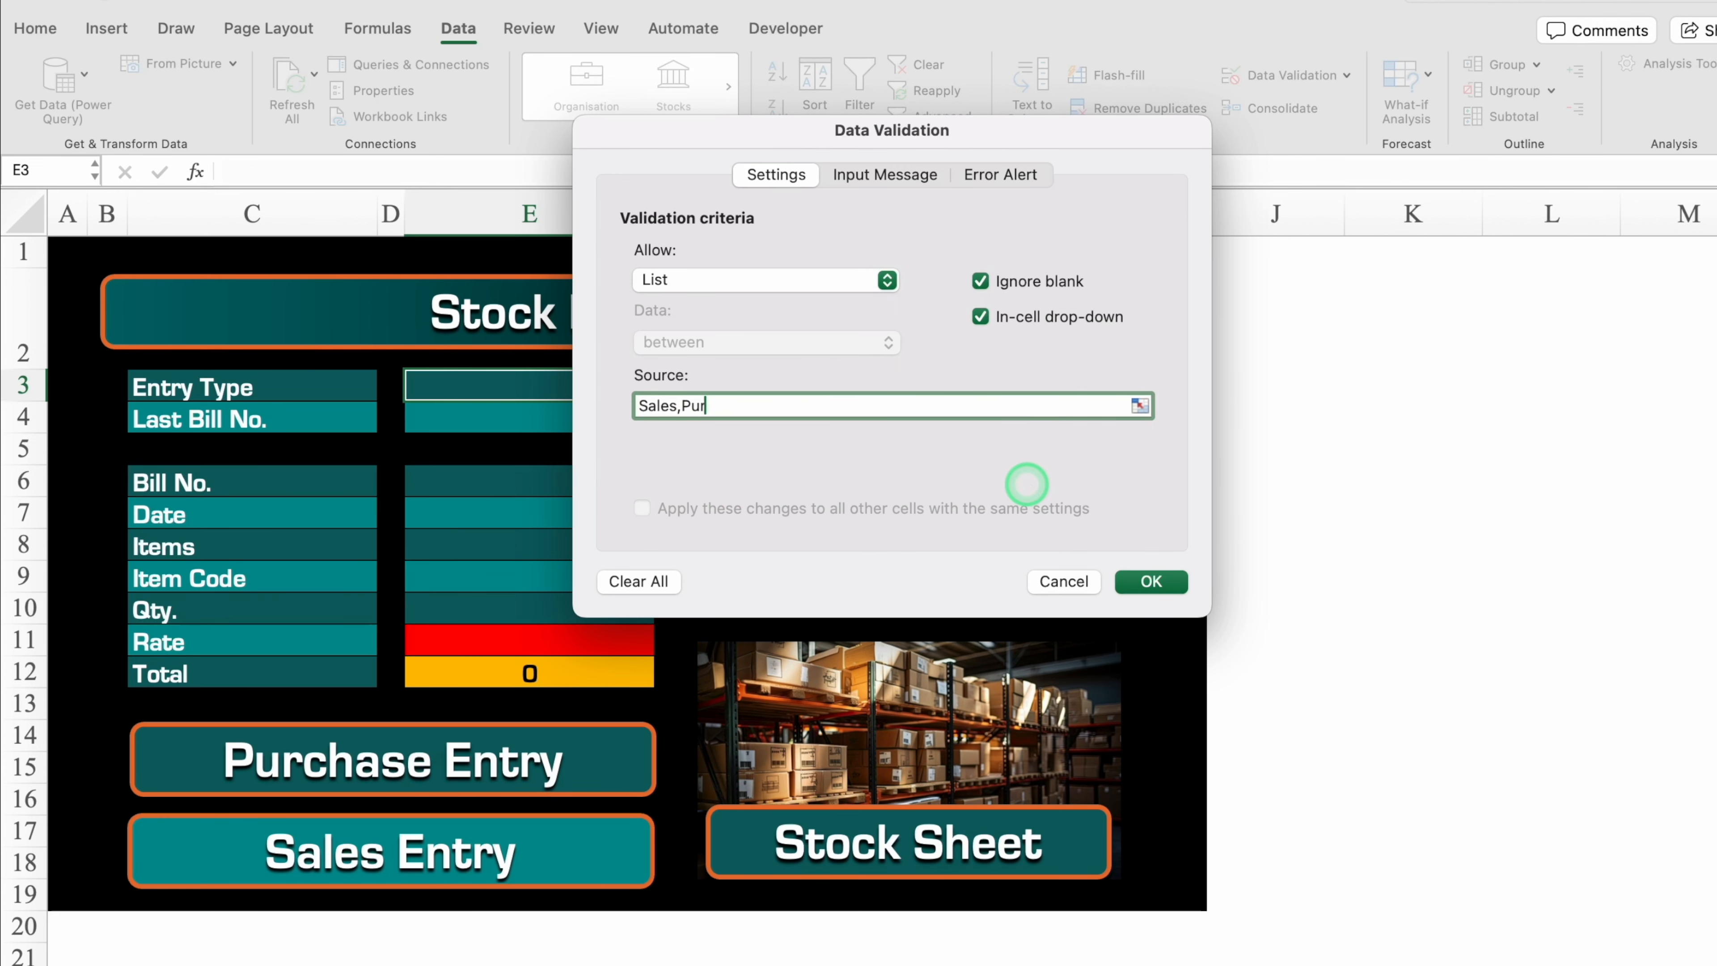
{"action": "left_click", "coordinate": [1150, 581]}
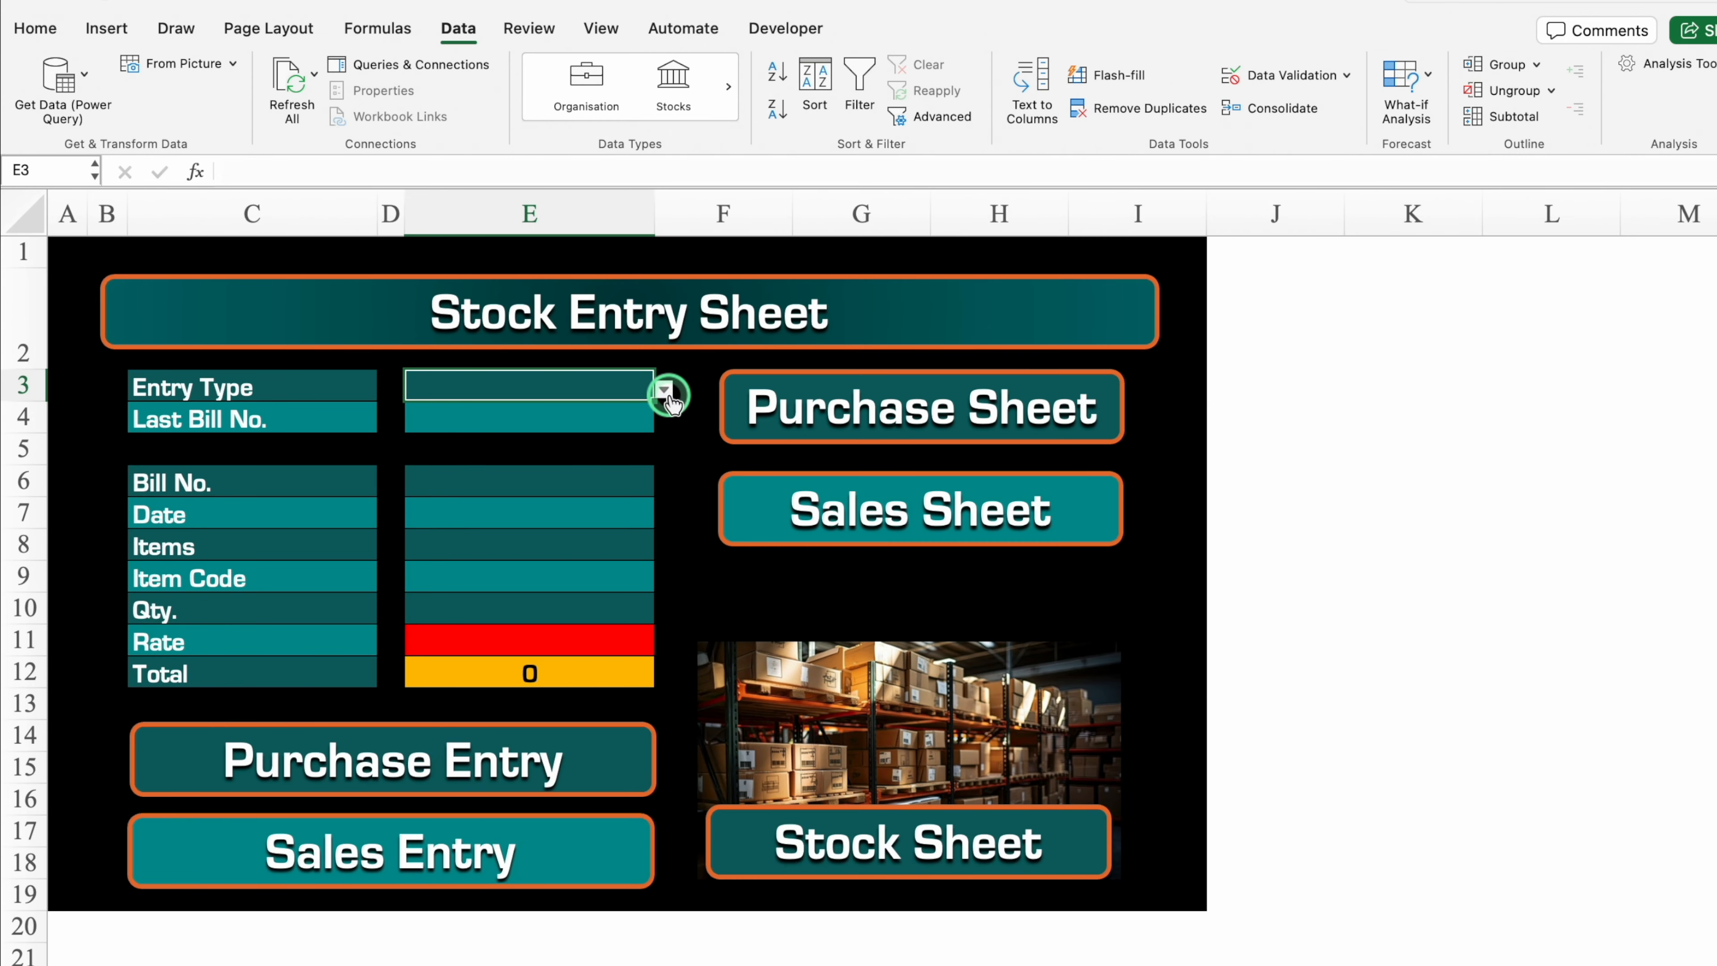
{"action": "left_click", "coordinate": [663, 390]}
{"action": "left_click", "coordinate": [442, 416]}
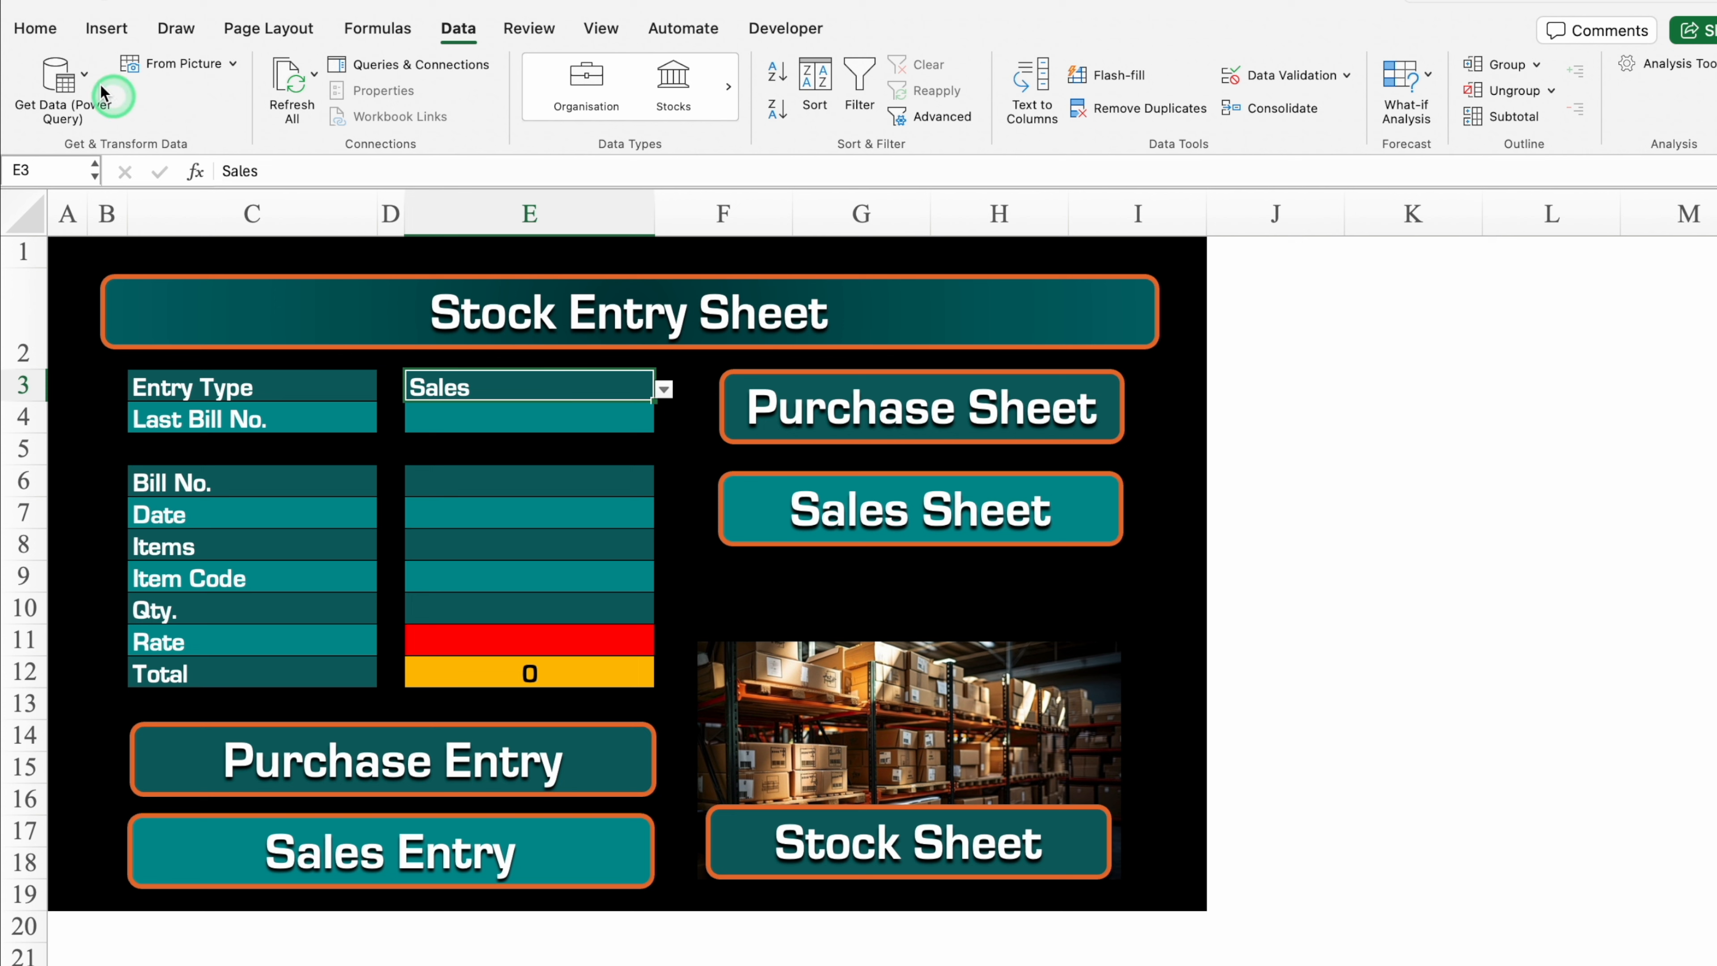
- Start an Equal To conditional formatting rule on E3 for the value Sales, using a customised format
{"action": "left_click", "coordinate": [35, 28]}
{"action": "left_click", "coordinate": [917, 68]}
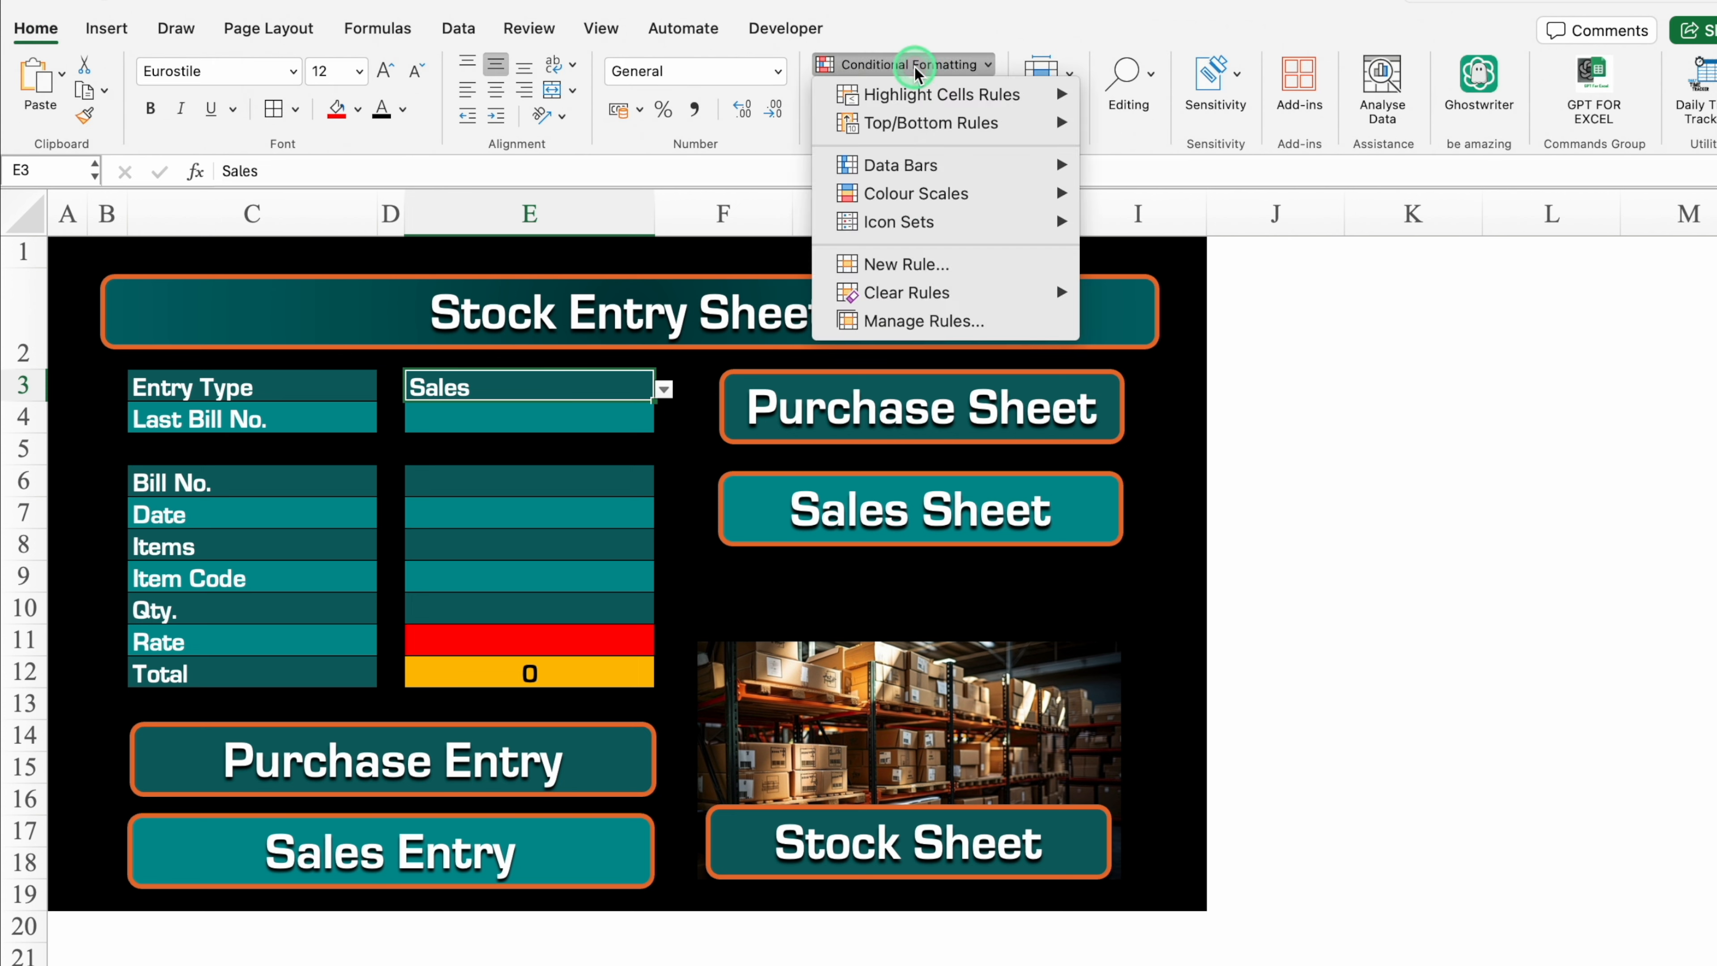
{"action": "mouse_move", "coordinate": [943, 102]}
{"action": "left_click", "coordinate": [1188, 189]}
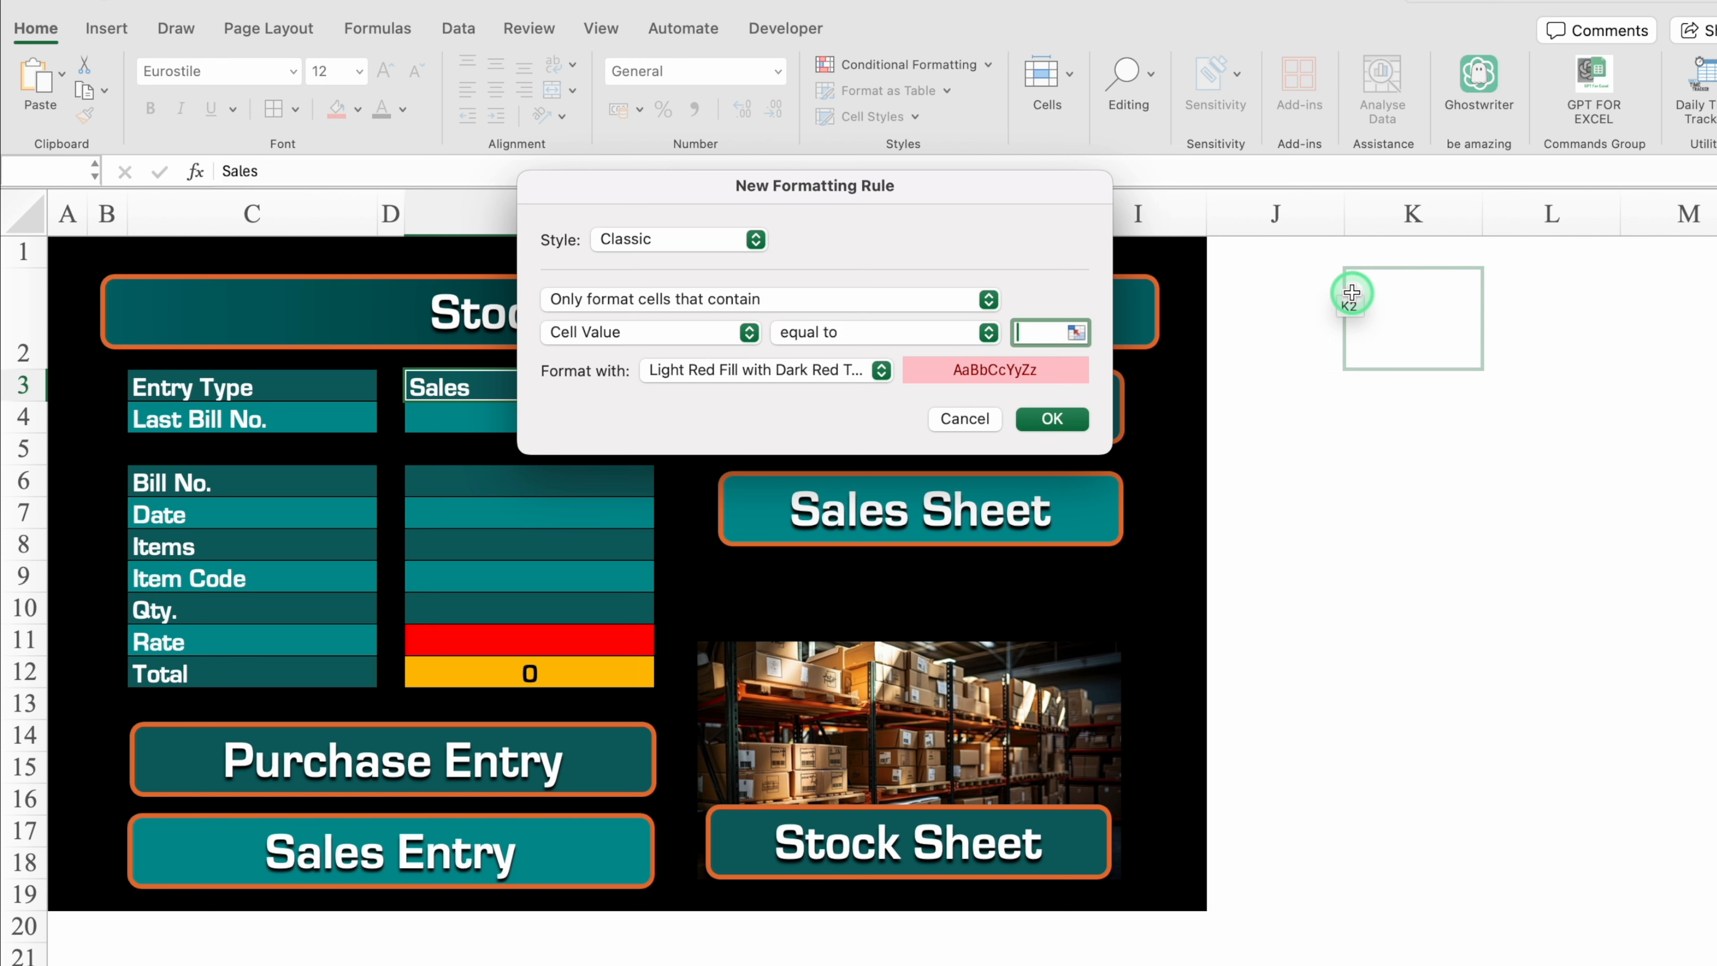
{"action": "type", "text": "Sales"}
{"action": "left_click", "coordinate": [882, 370]}
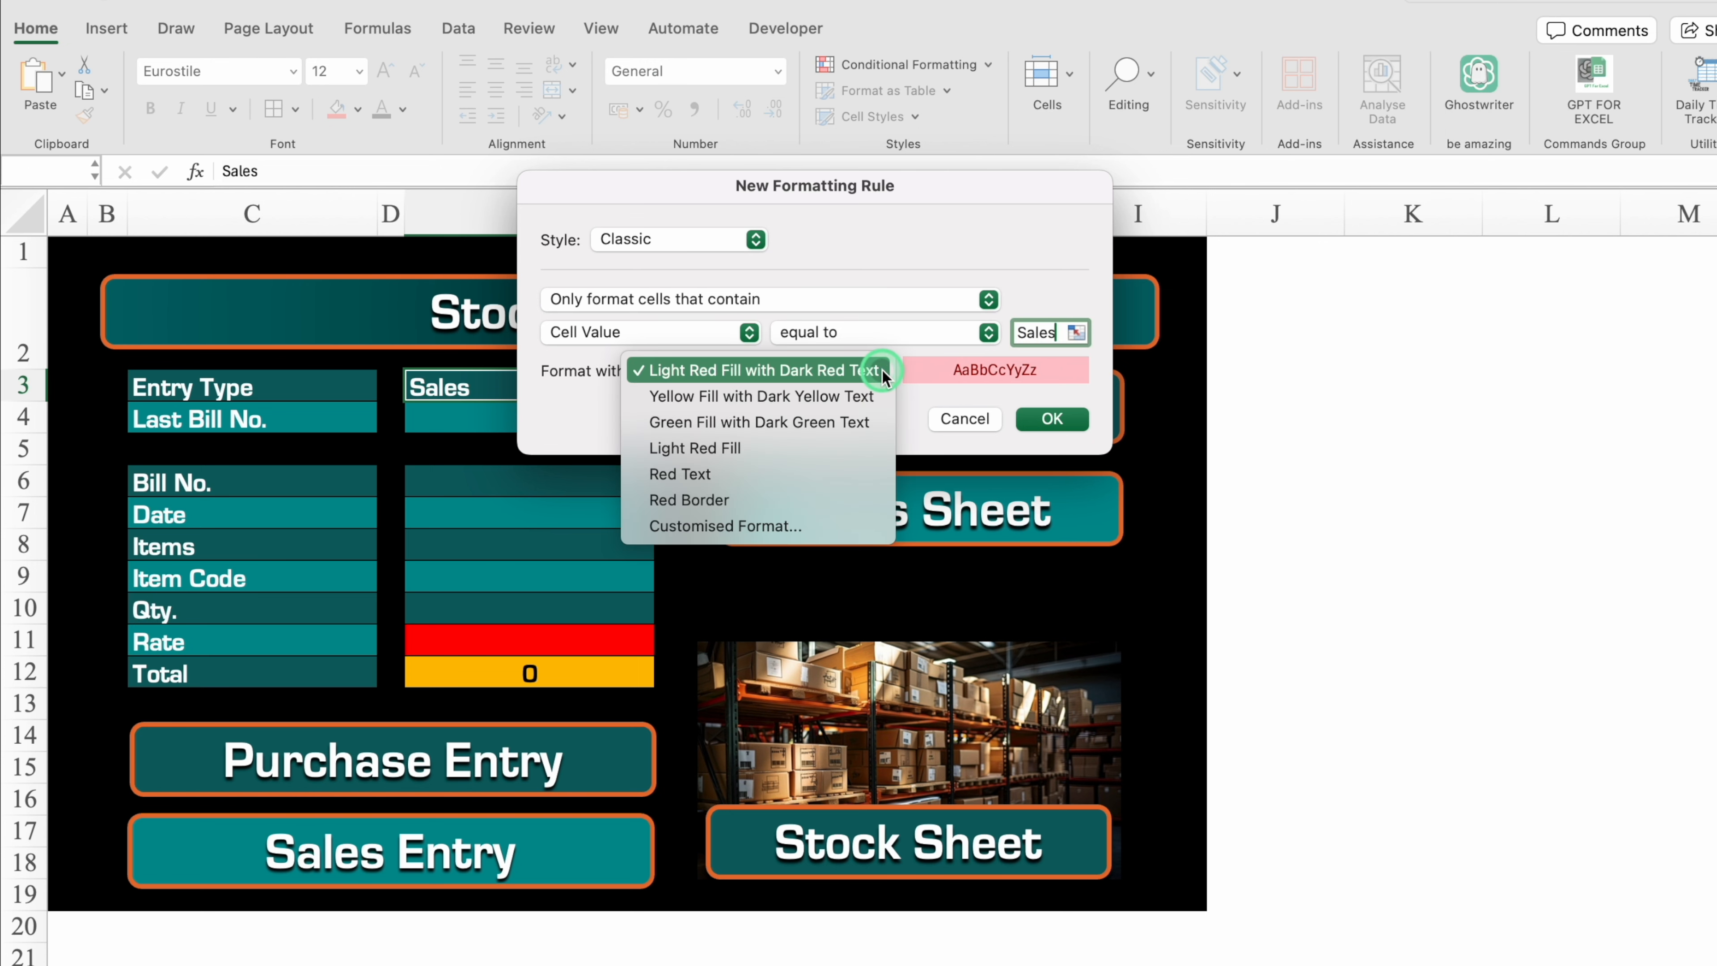
{"action": "left_click", "coordinate": [754, 525]}
- Give the Sales rule an orange fill and black font, and apply it
{"action": "left_click", "coordinate": [1004, 126]}
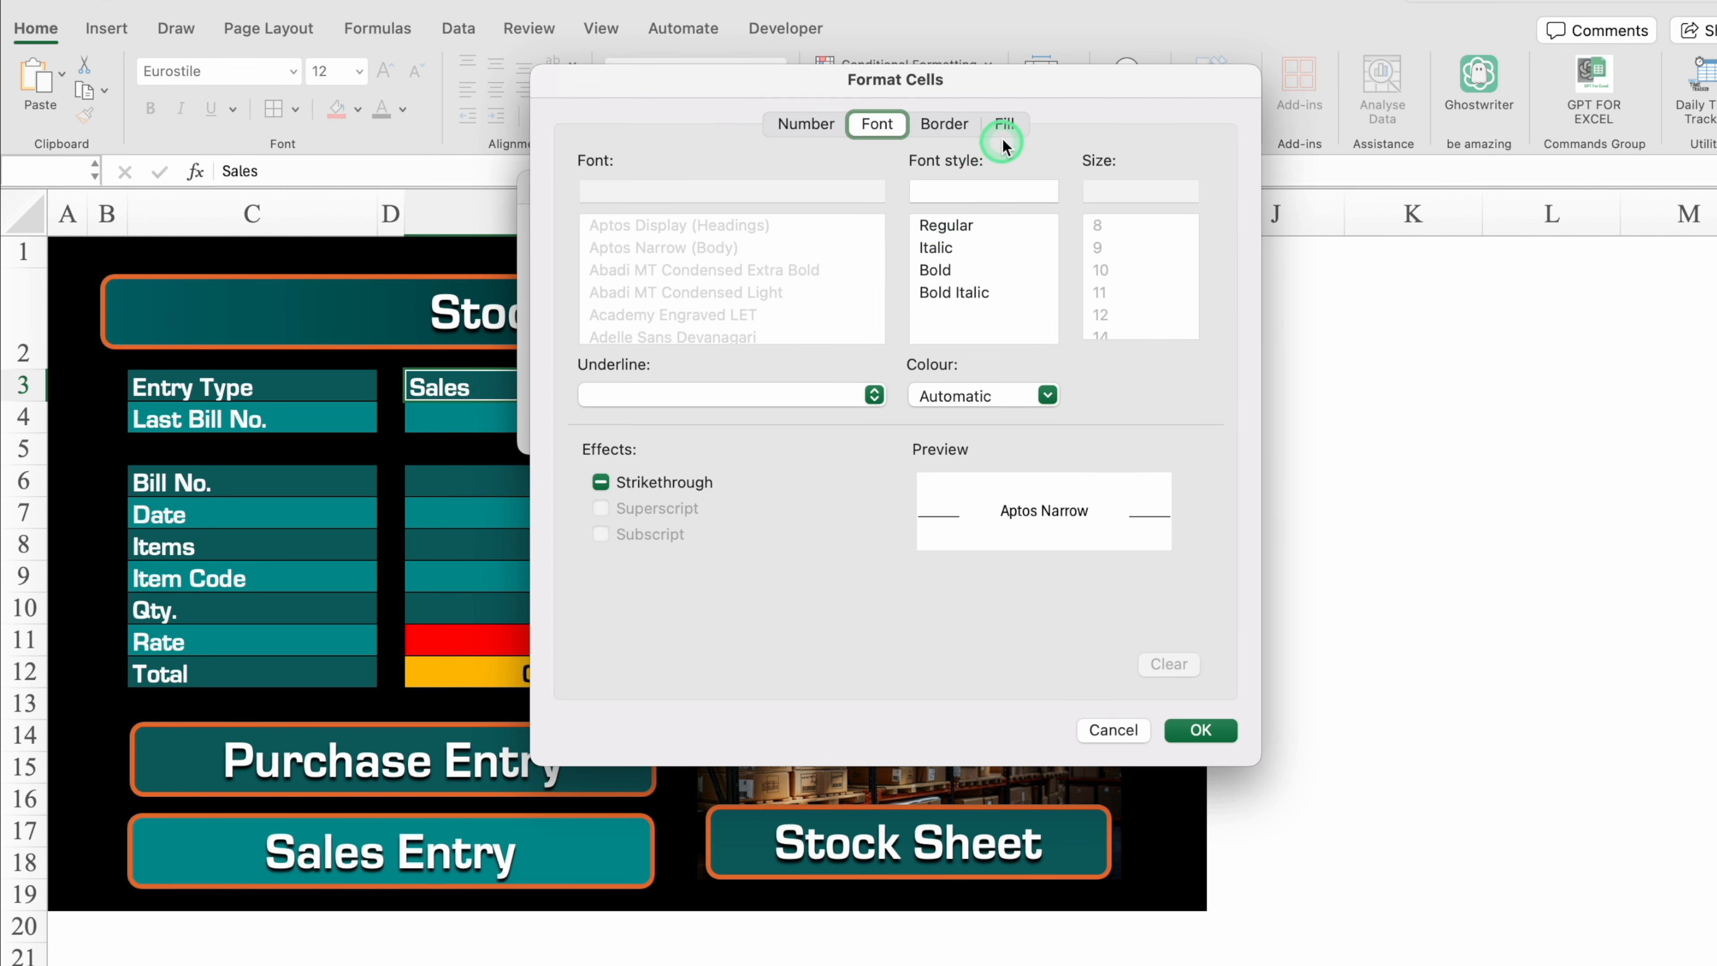
{"action": "left_click", "coordinate": [820, 212]}
{"action": "left_click", "coordinate": [643, 393]}
{"action": "left_click", "coordinate": [649, 479]}
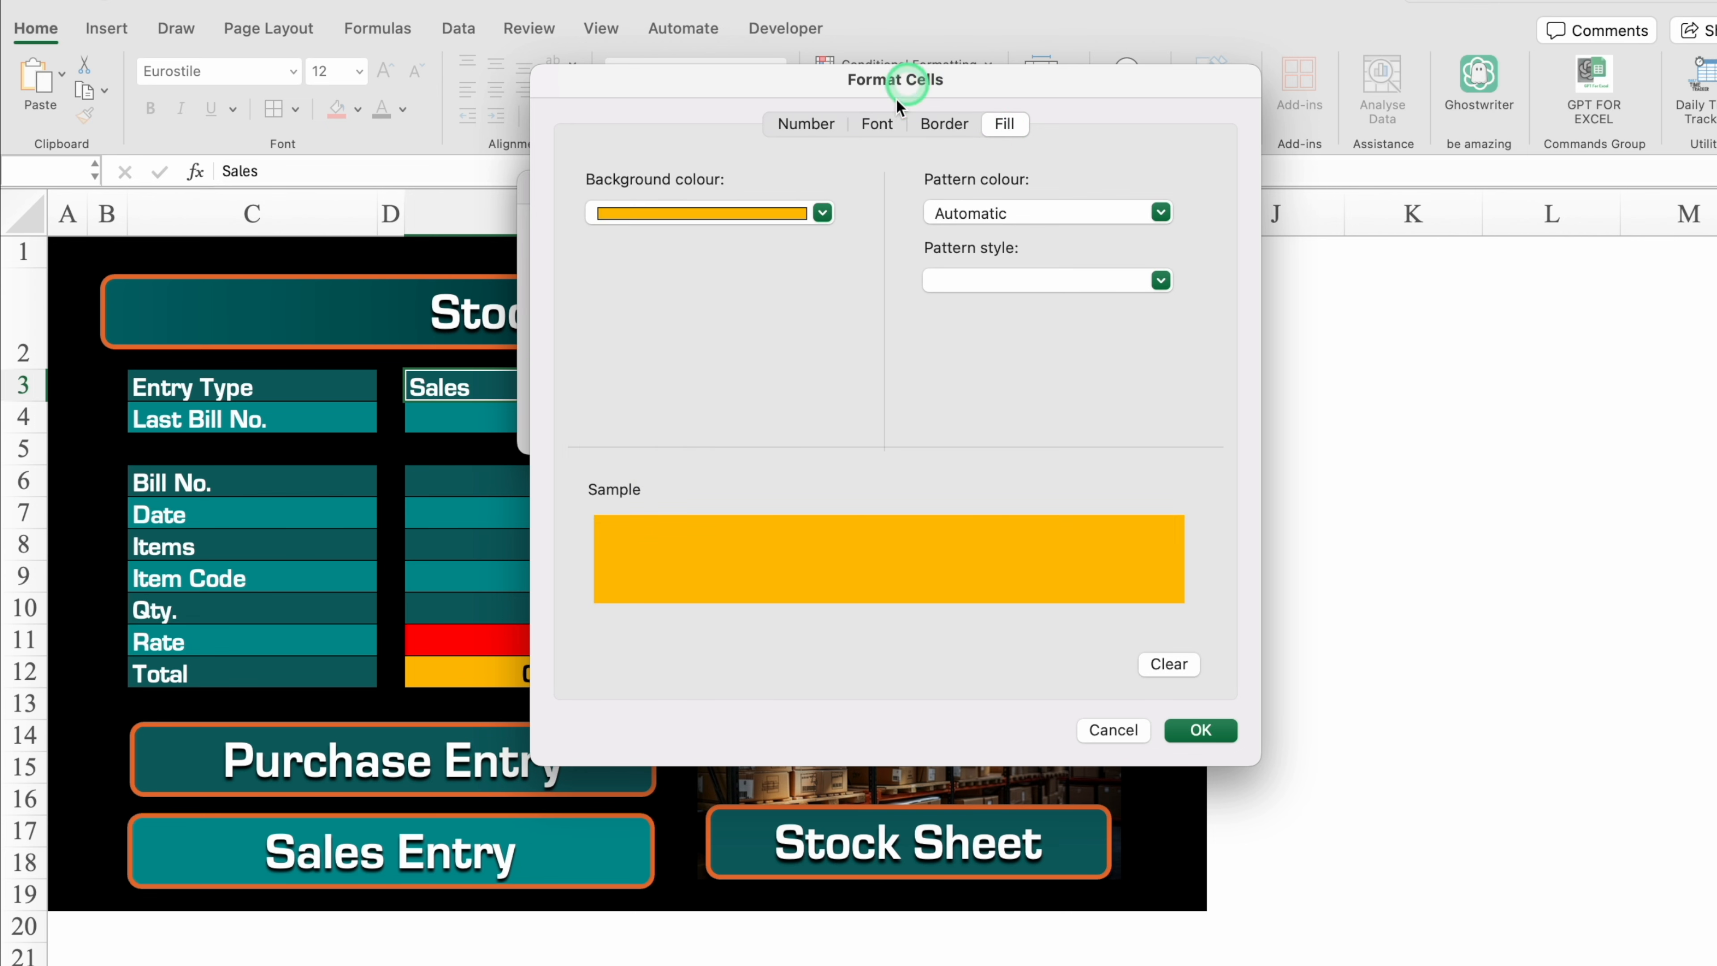
{"action": "left_click", "coordinate": [877, 123]}
{"action": "left_click", "coordinate": [1048, 395]}
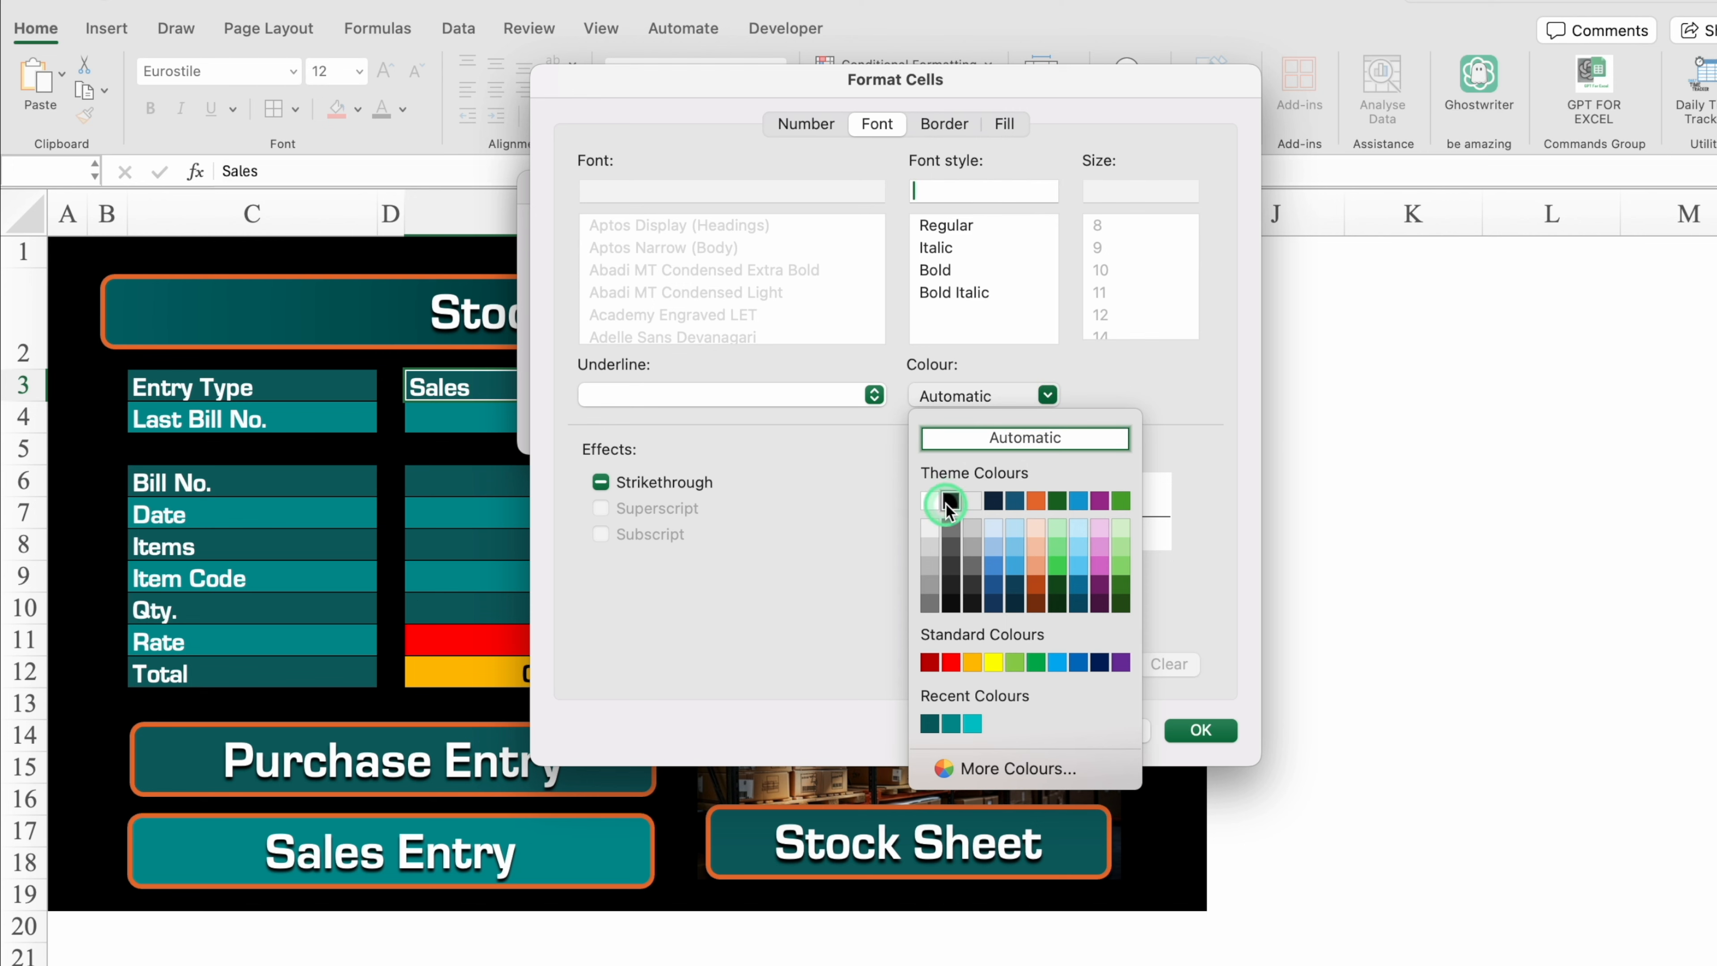
{"action": "left_click", "coordinate": [946, 502]}
{"action": "left_click", "coordinate": [1200, 730]}
{"action": "left_click", "coordinate": [1059, 417]}
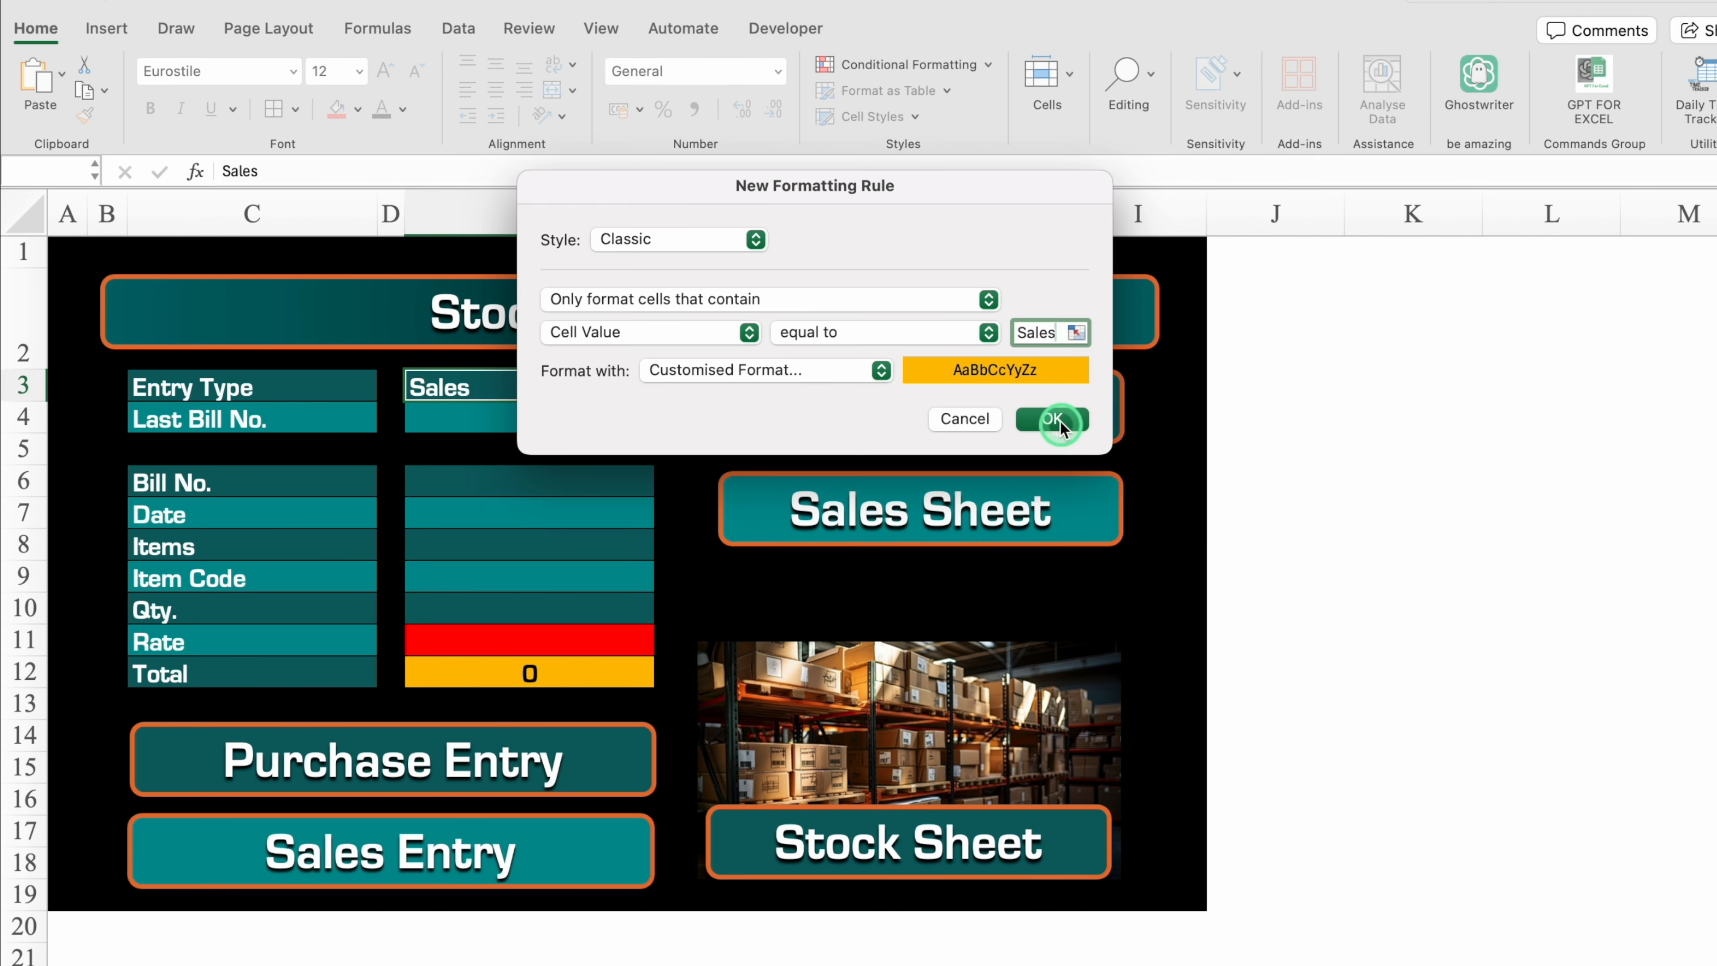
- Start an Equal To conditional formatting rule on E3 for the value Purchase, using a customised format
{"action": "left_click", "coordinate": [920, 61]}
{"action": "mouse_move", "coordinate": [940, 92]}
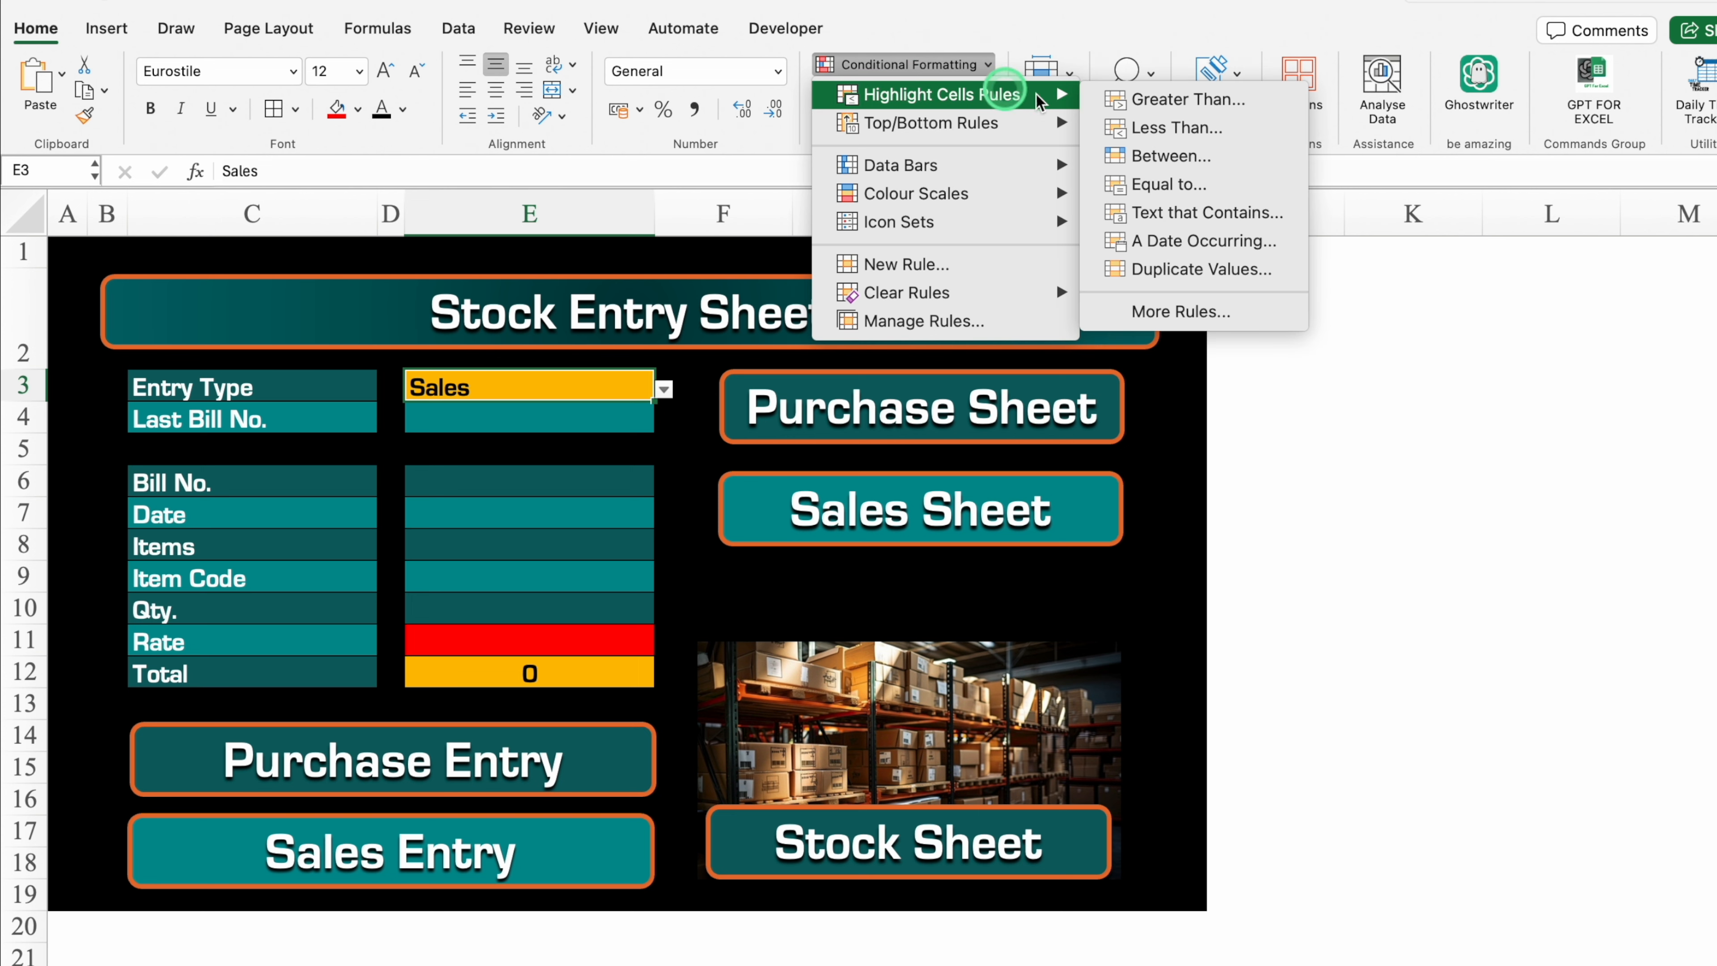
{"action": "left_click", "coordinate": [1180, 180]}
{"action": "left_click", "coordinate": [1038, 333]}
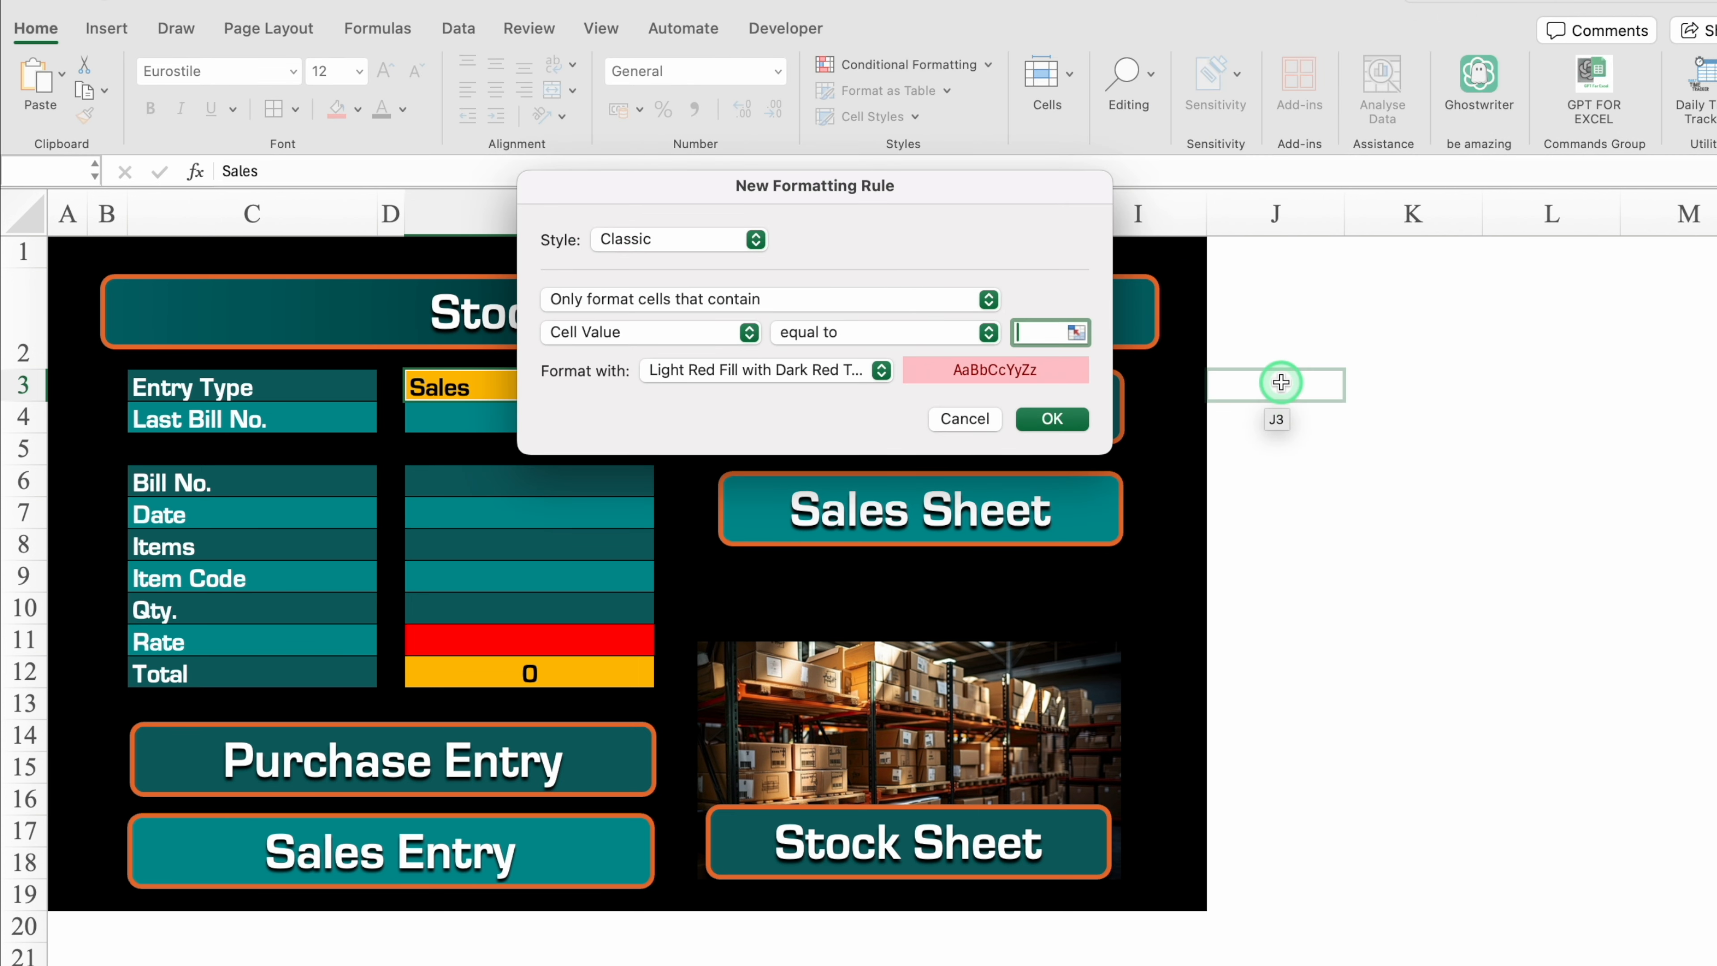
{"action": "type", "text": "Purchase"}
{"action": "left_click", "coordinate": [881, 370]}
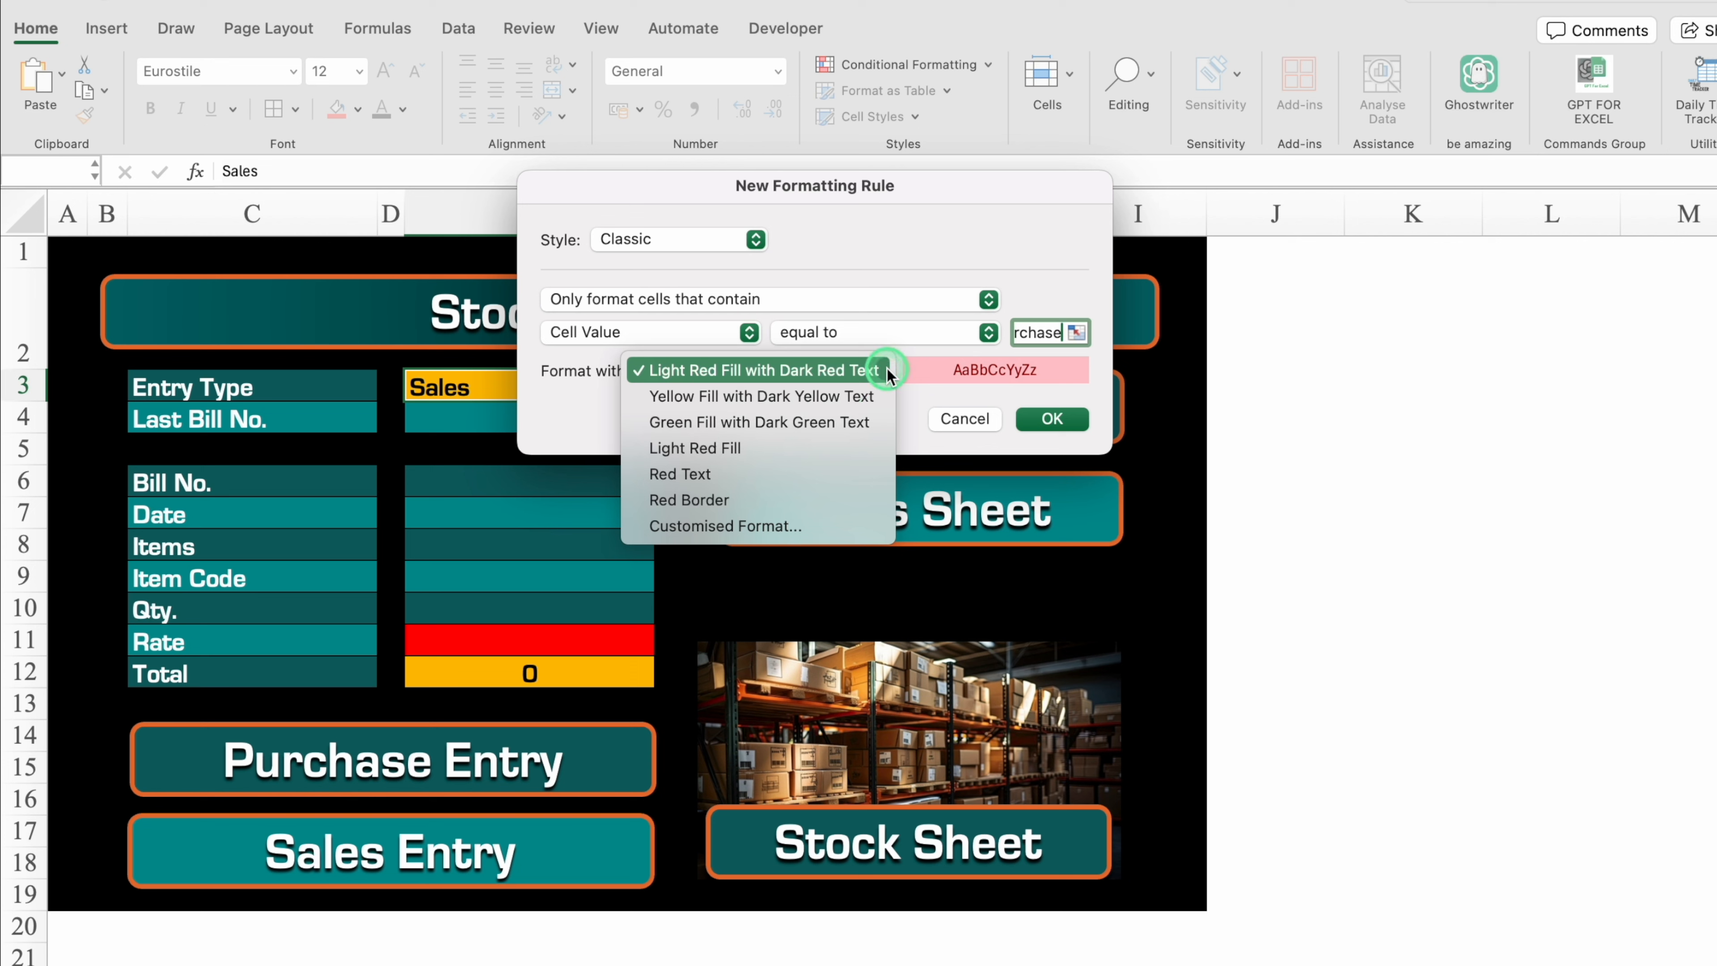
{"action": "left_click", "coordinate": [734, 526]}
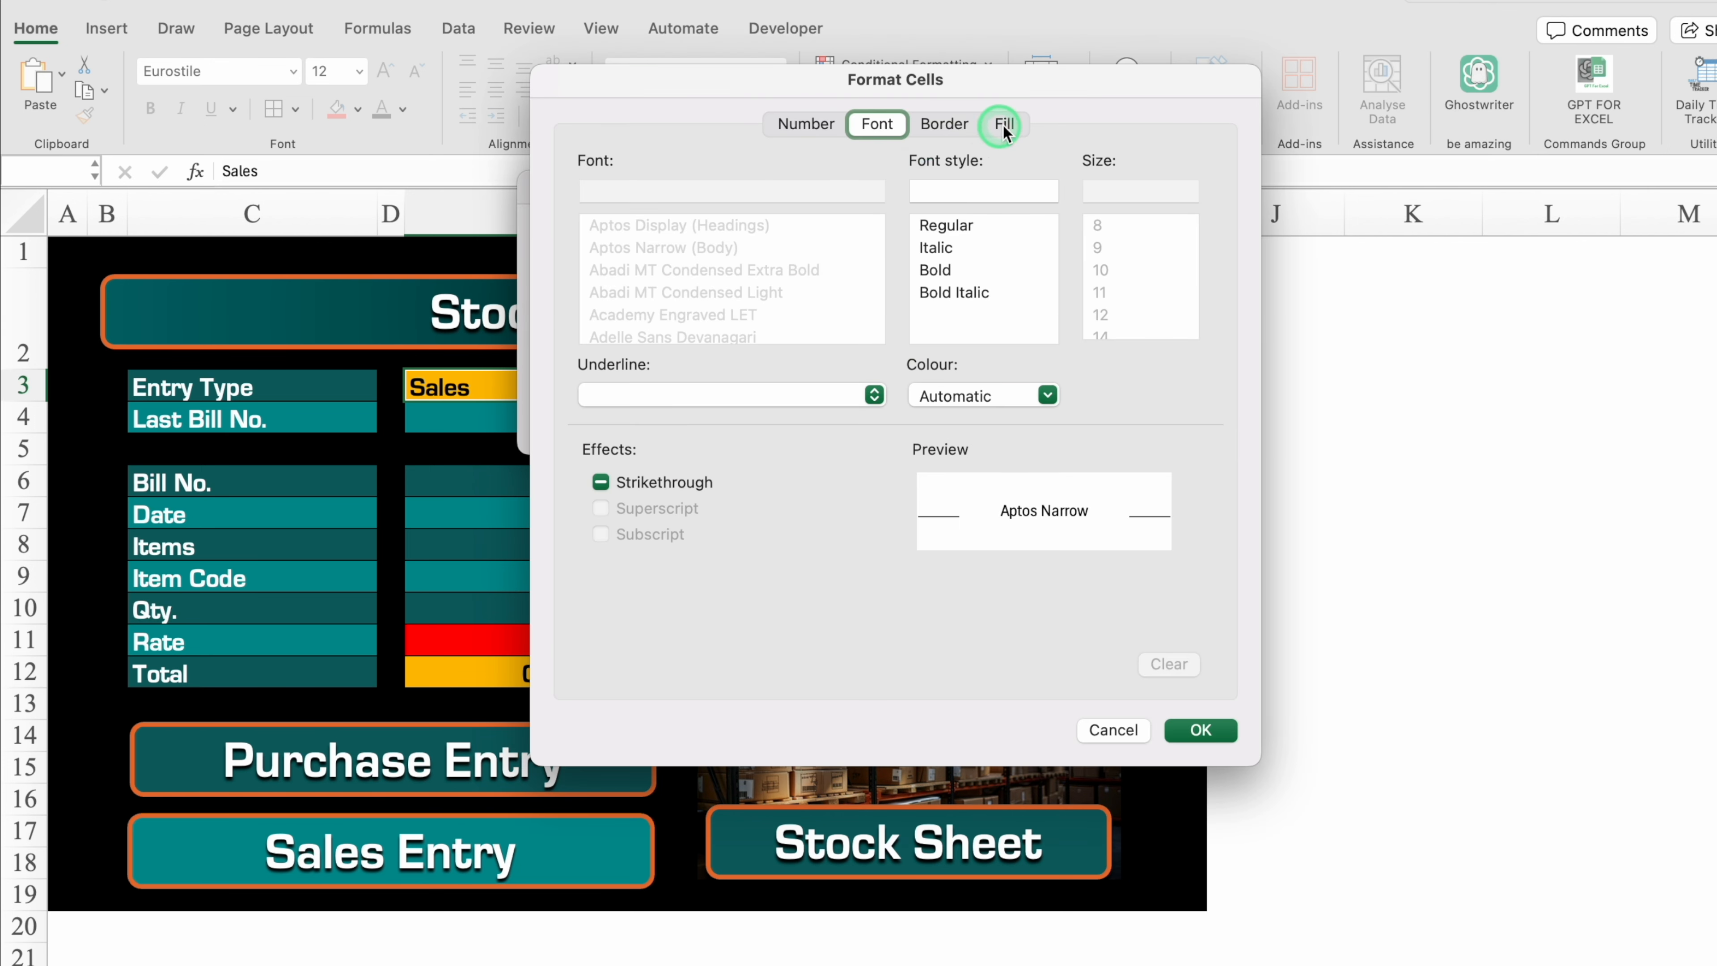
- Give the Purchase rule a red fill and white font, and apply it
{"action": "left_click", "coordinate": [1004, 123]}
{"action": "left_click", "coordinate": [822, 213]}
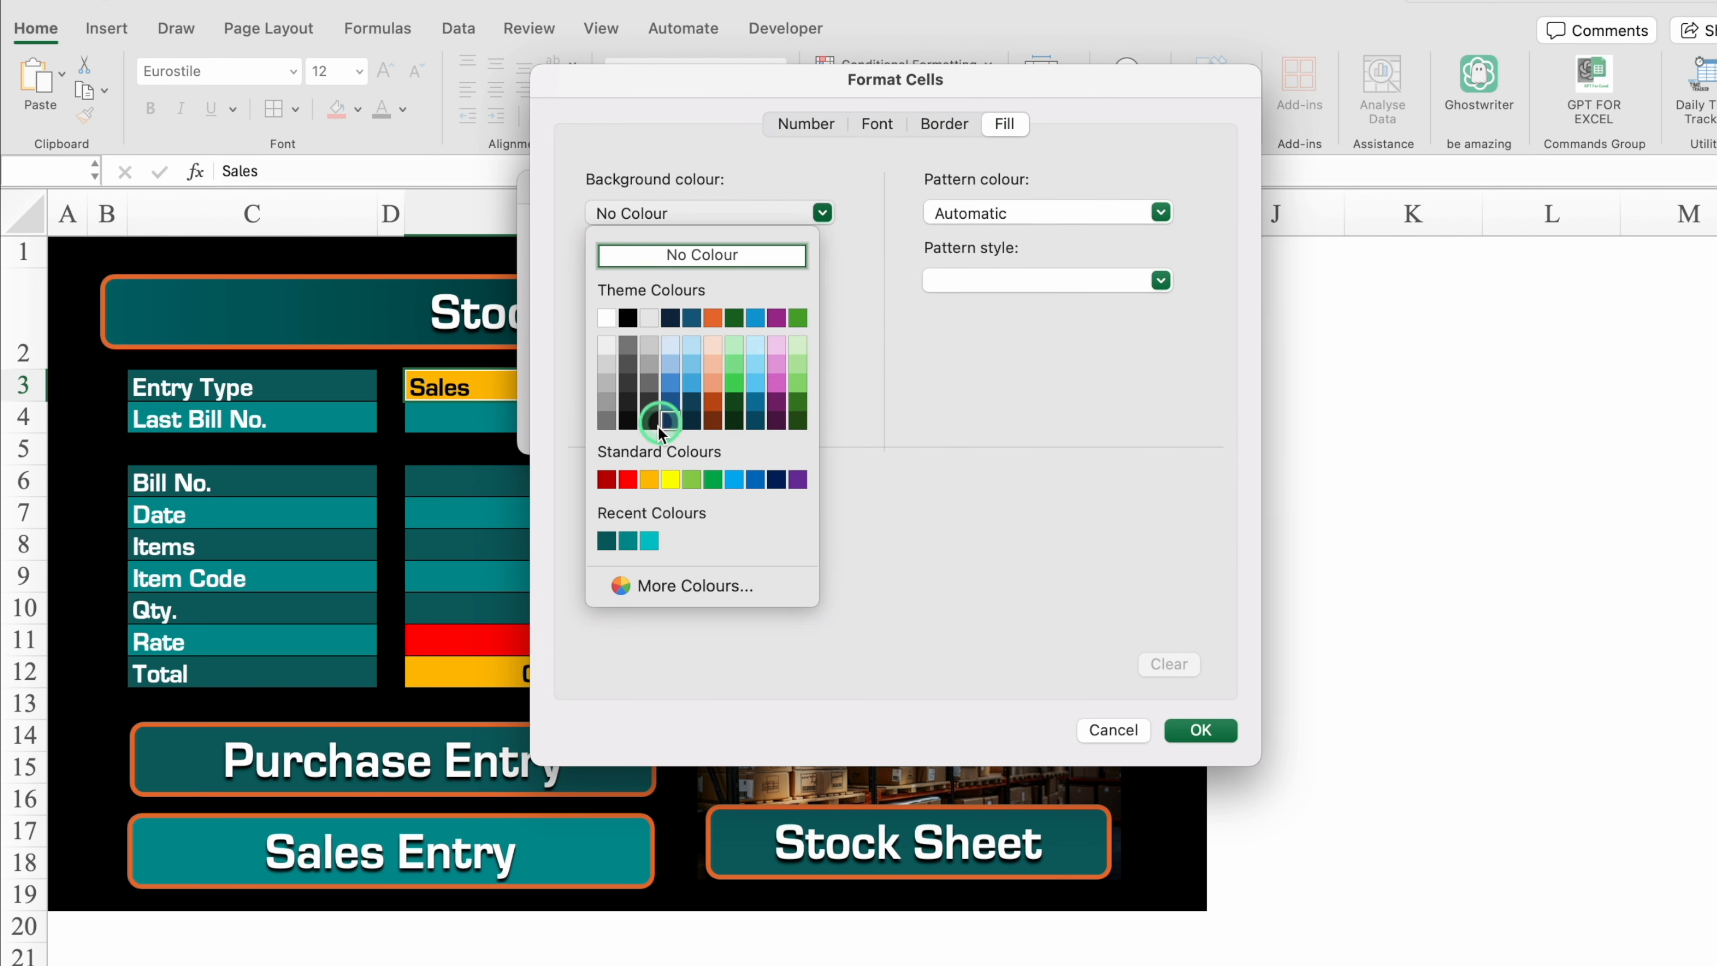
{"action": "left_click", "coordinate": [631, 480]}
{"action": "left_click", "coordinate": [877, 123]}
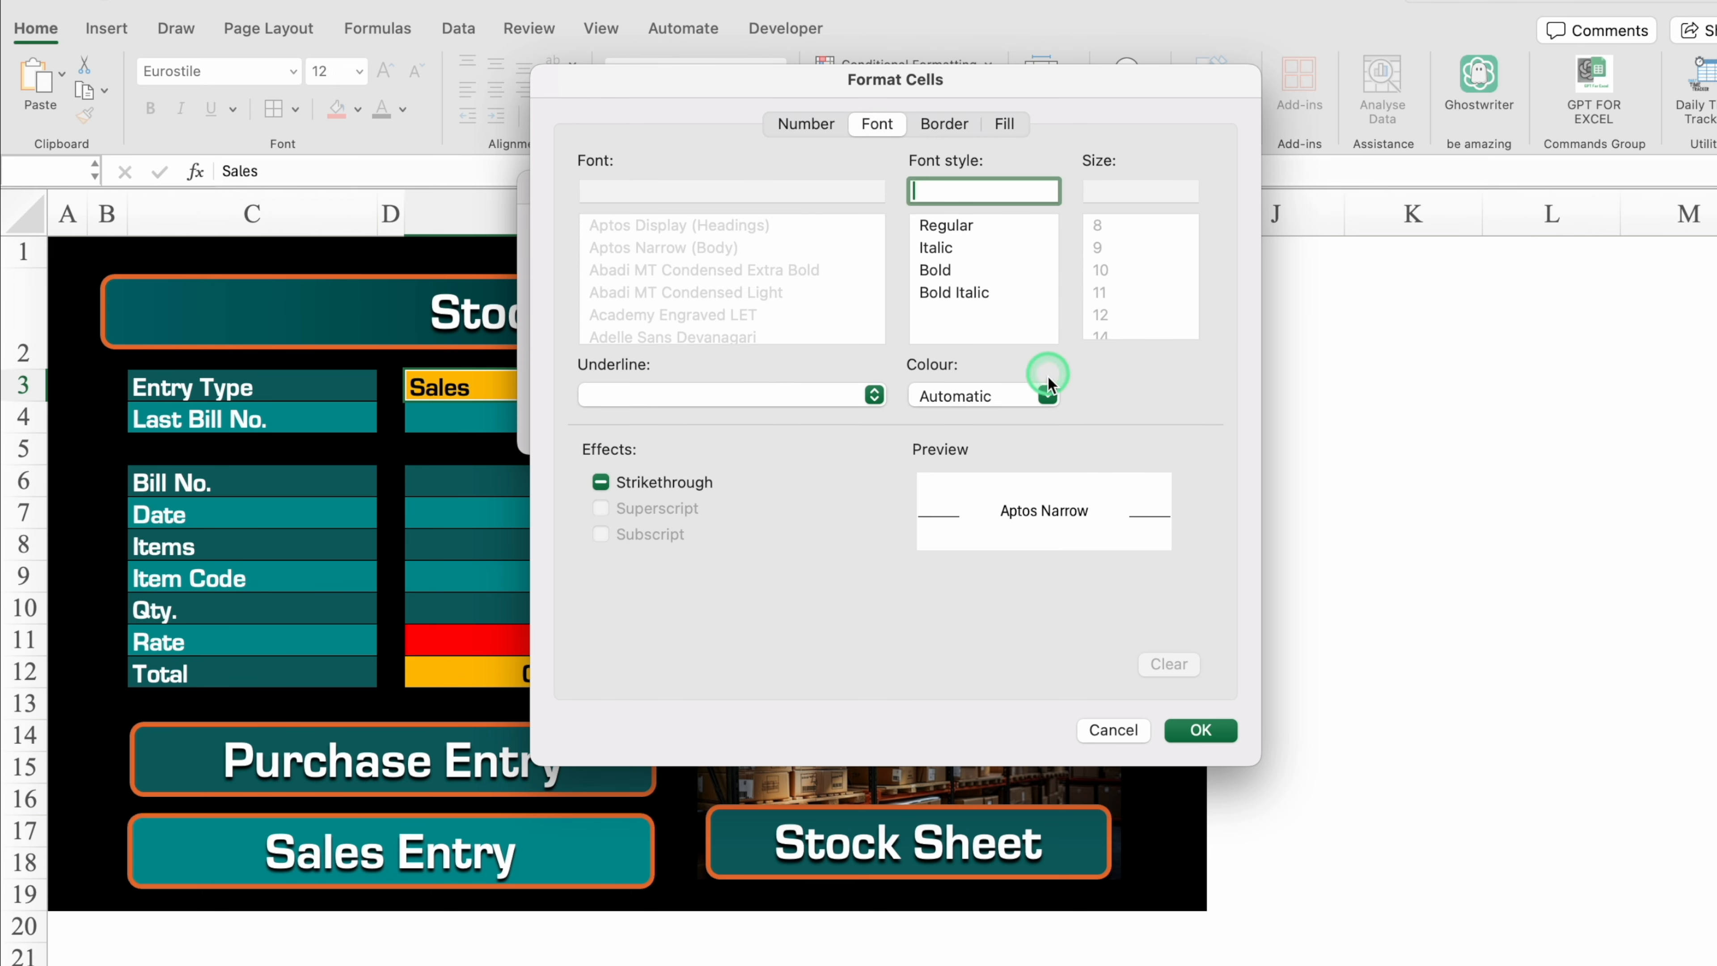
{"action": "left_click", "coordinate": [1048, 396]}
{"action": "left_click", "coordinate": [930, 500]}
{"action": "left_click", "coordinate": [1201, 730]}
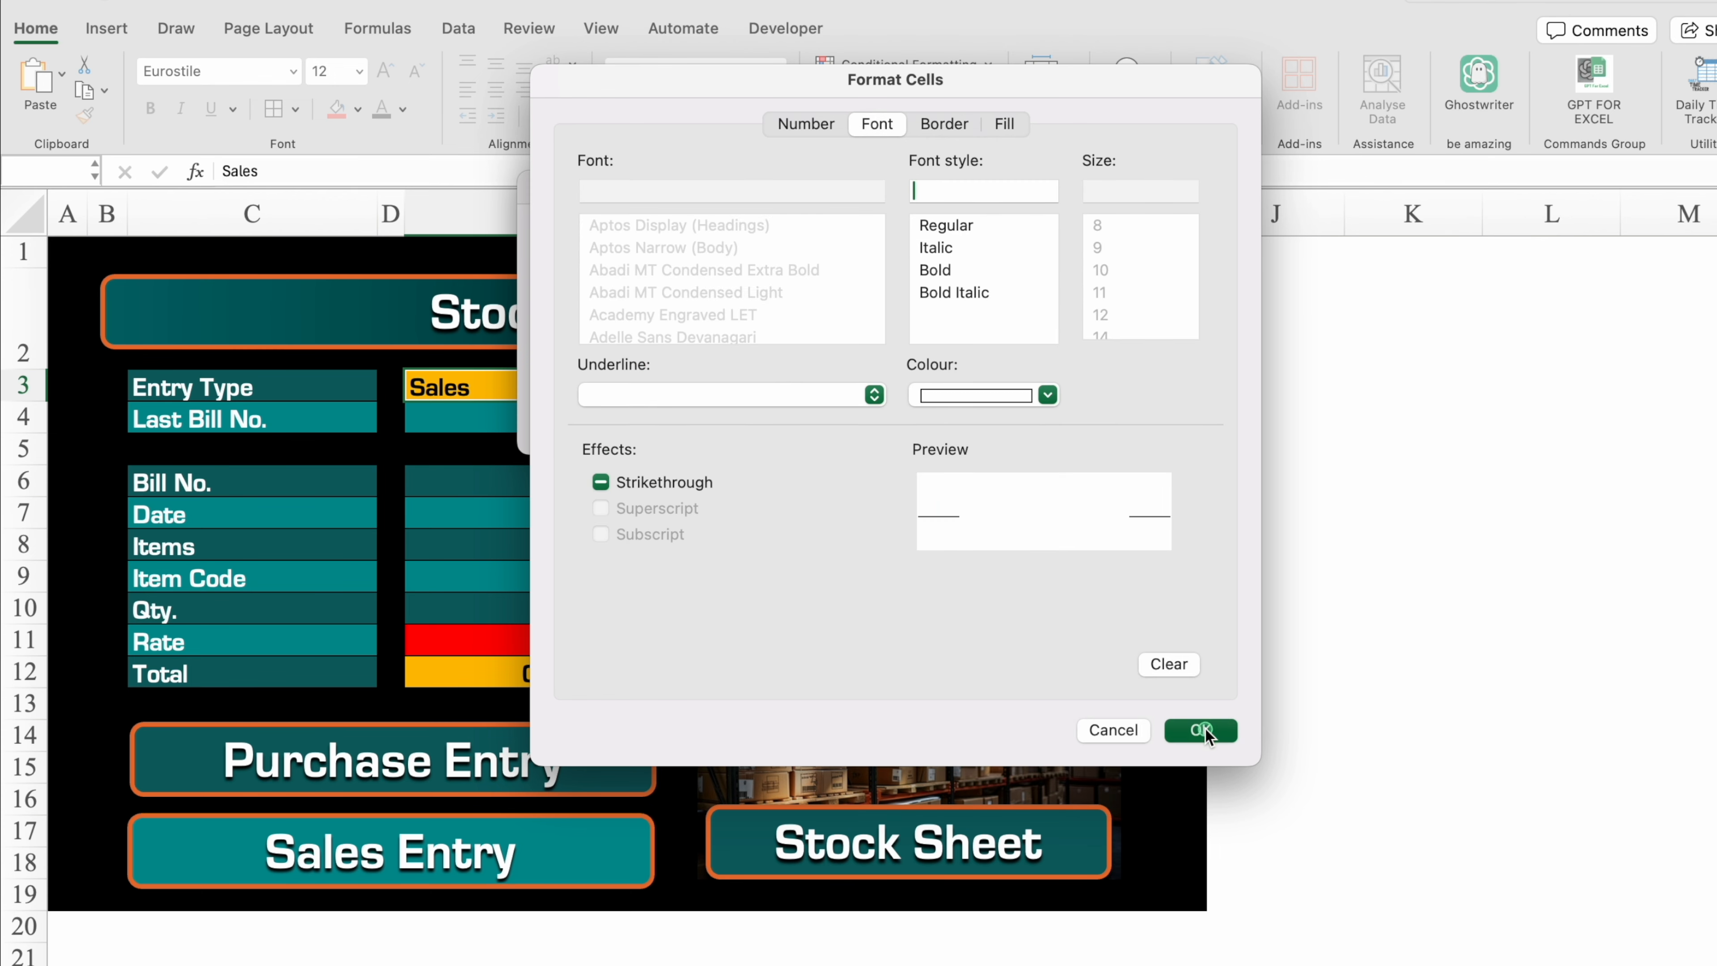
{"action": "left_click", "coordinate": [1060, 429]}
- Choose Purchase as the entry type in cell E3
{"action": "left_click", "coordinate": [522, 399]}
{"action": "left_click", "coordinate": [582, 388]}
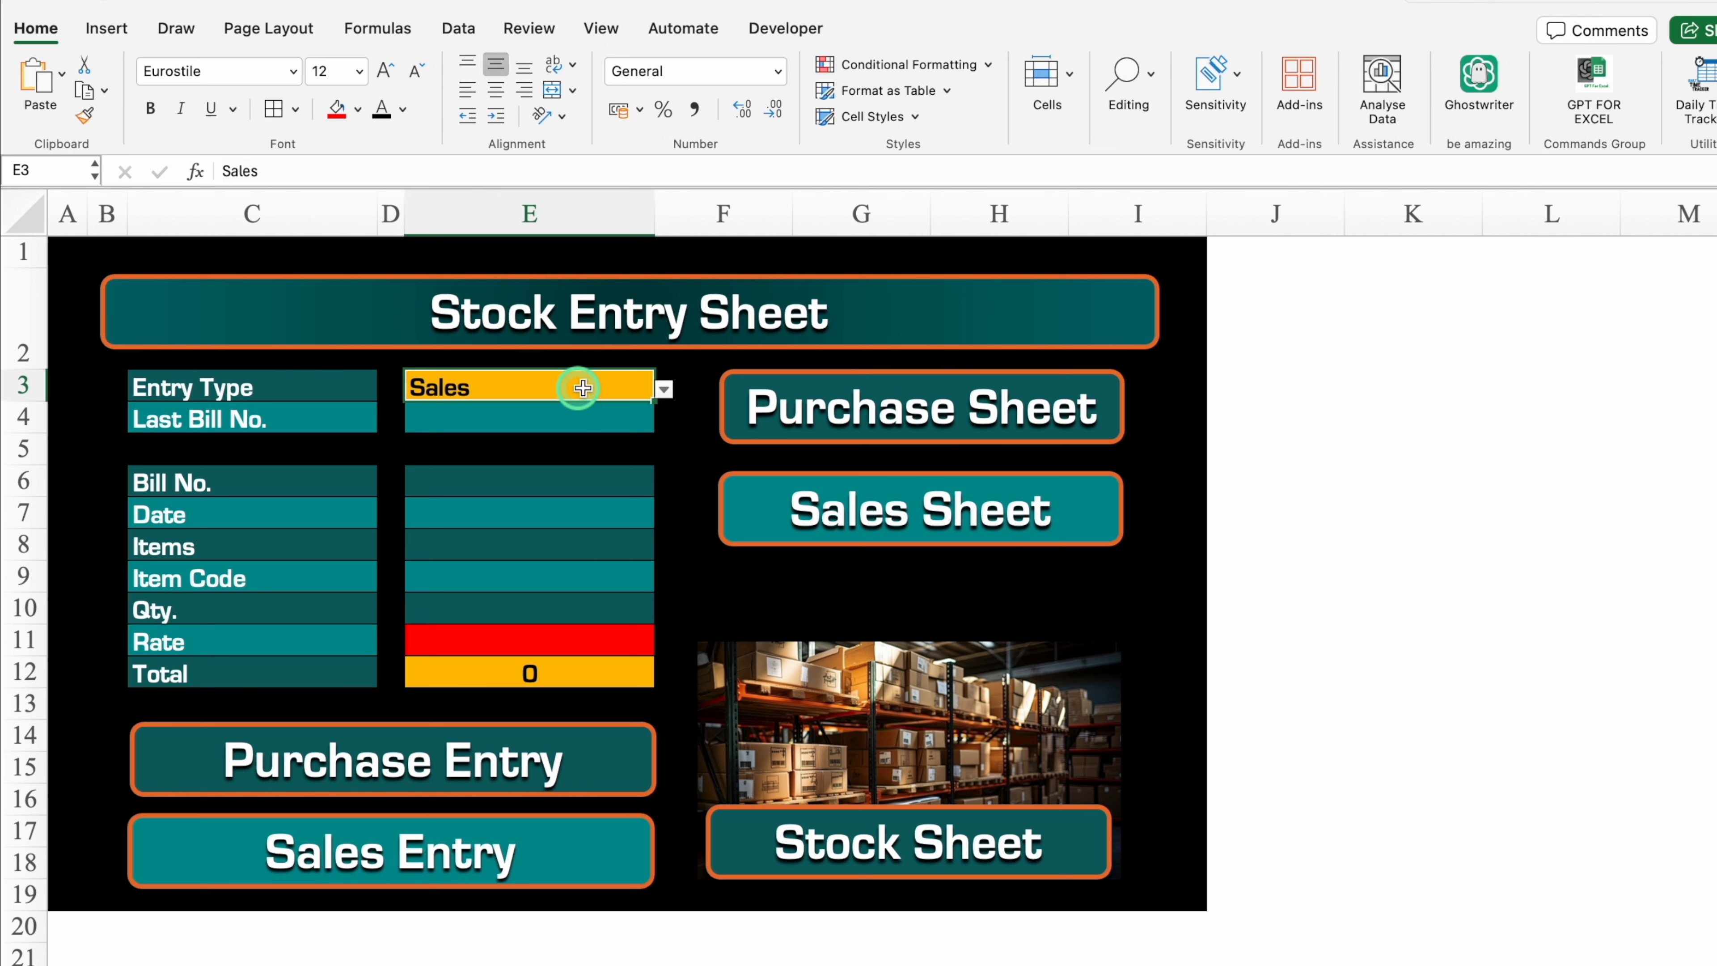
{"action": "left_click", "coordinate": [664, 391]}
{"action": "left_click", "coordinate": [467, 433]}
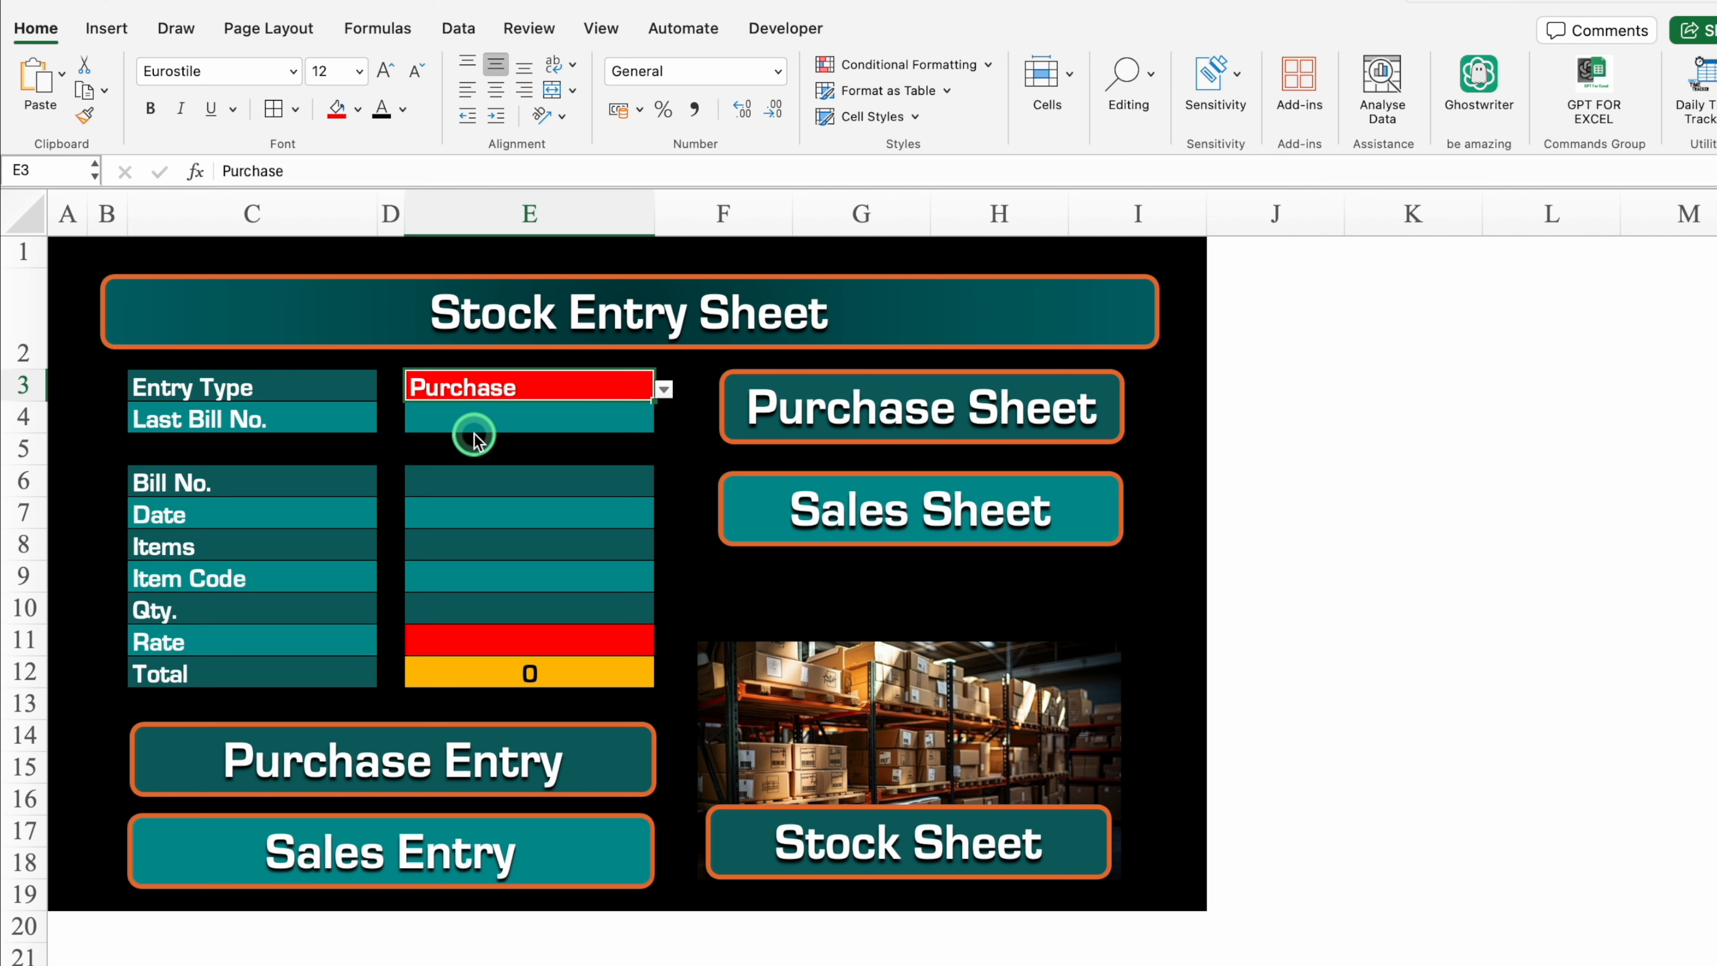
- Start a Classic formula-based conditional formatting rule on Last Bill No. cell E4 with the formula =$E$3="Purchase"
{"action": "left_click", "coordinate": [470, 421]}
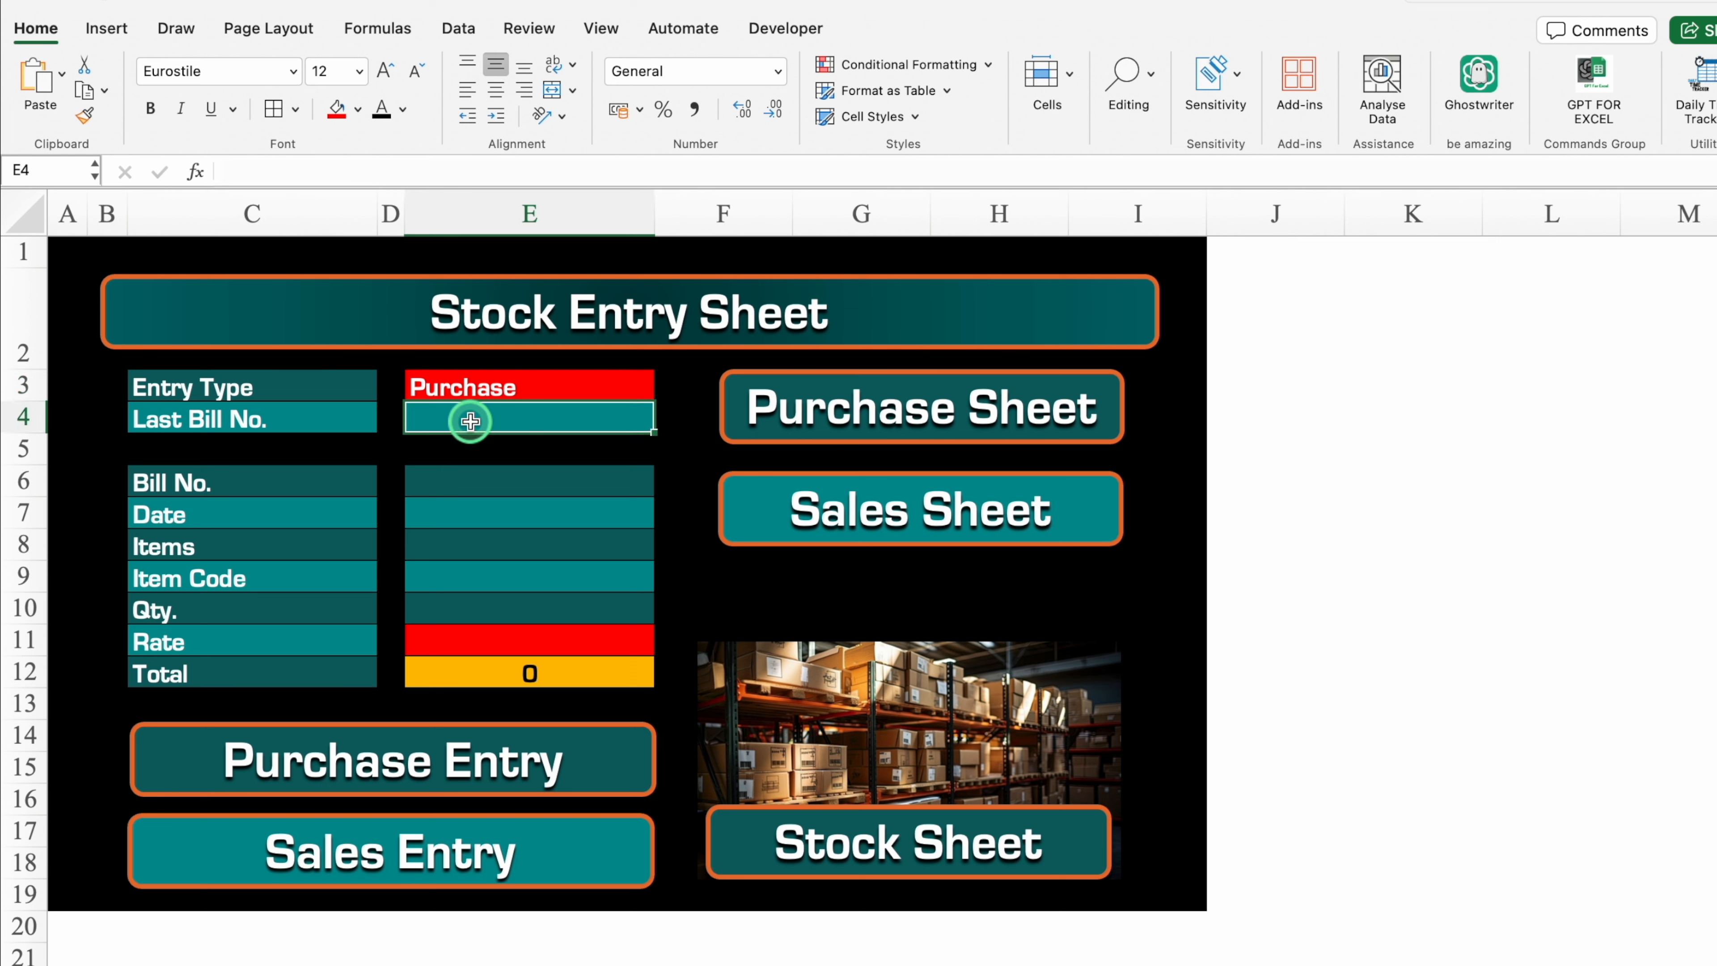
{"action": "left_click", "coordinate": [909, 64]}
{"action": "left_click", "coordinate": [912, 264]}
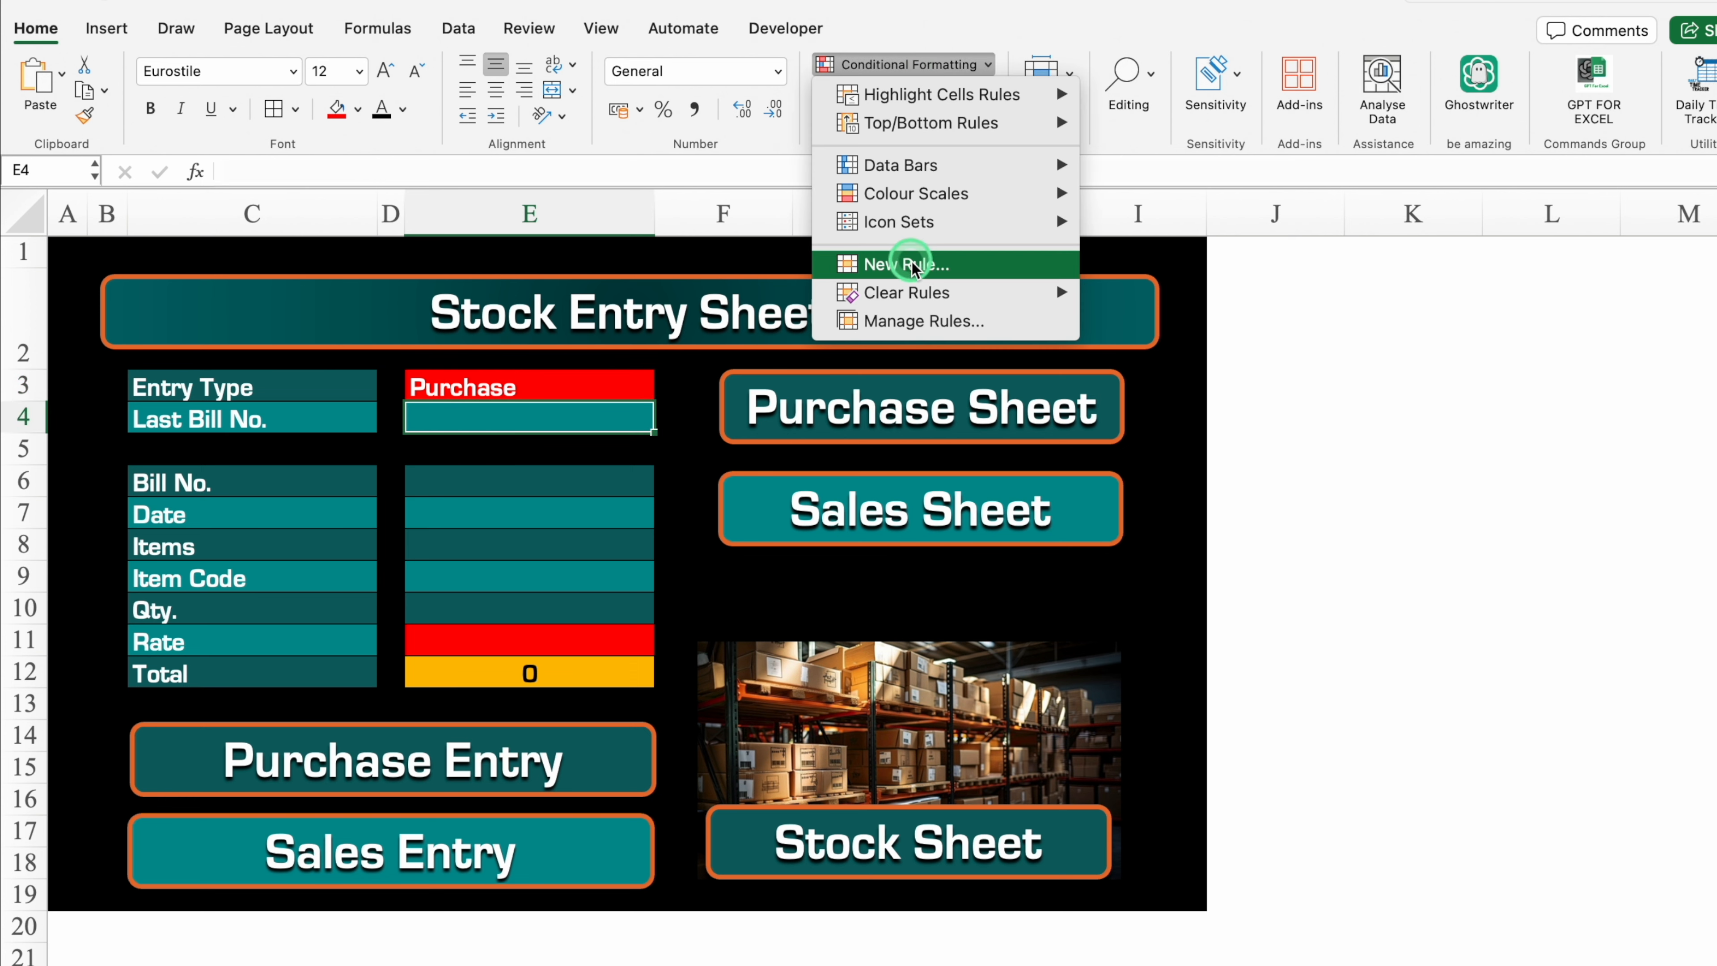
{"action": "left_click", "coordinate": [891, 232]}
{"action": "left_click", "coordinate": [790, 337]}
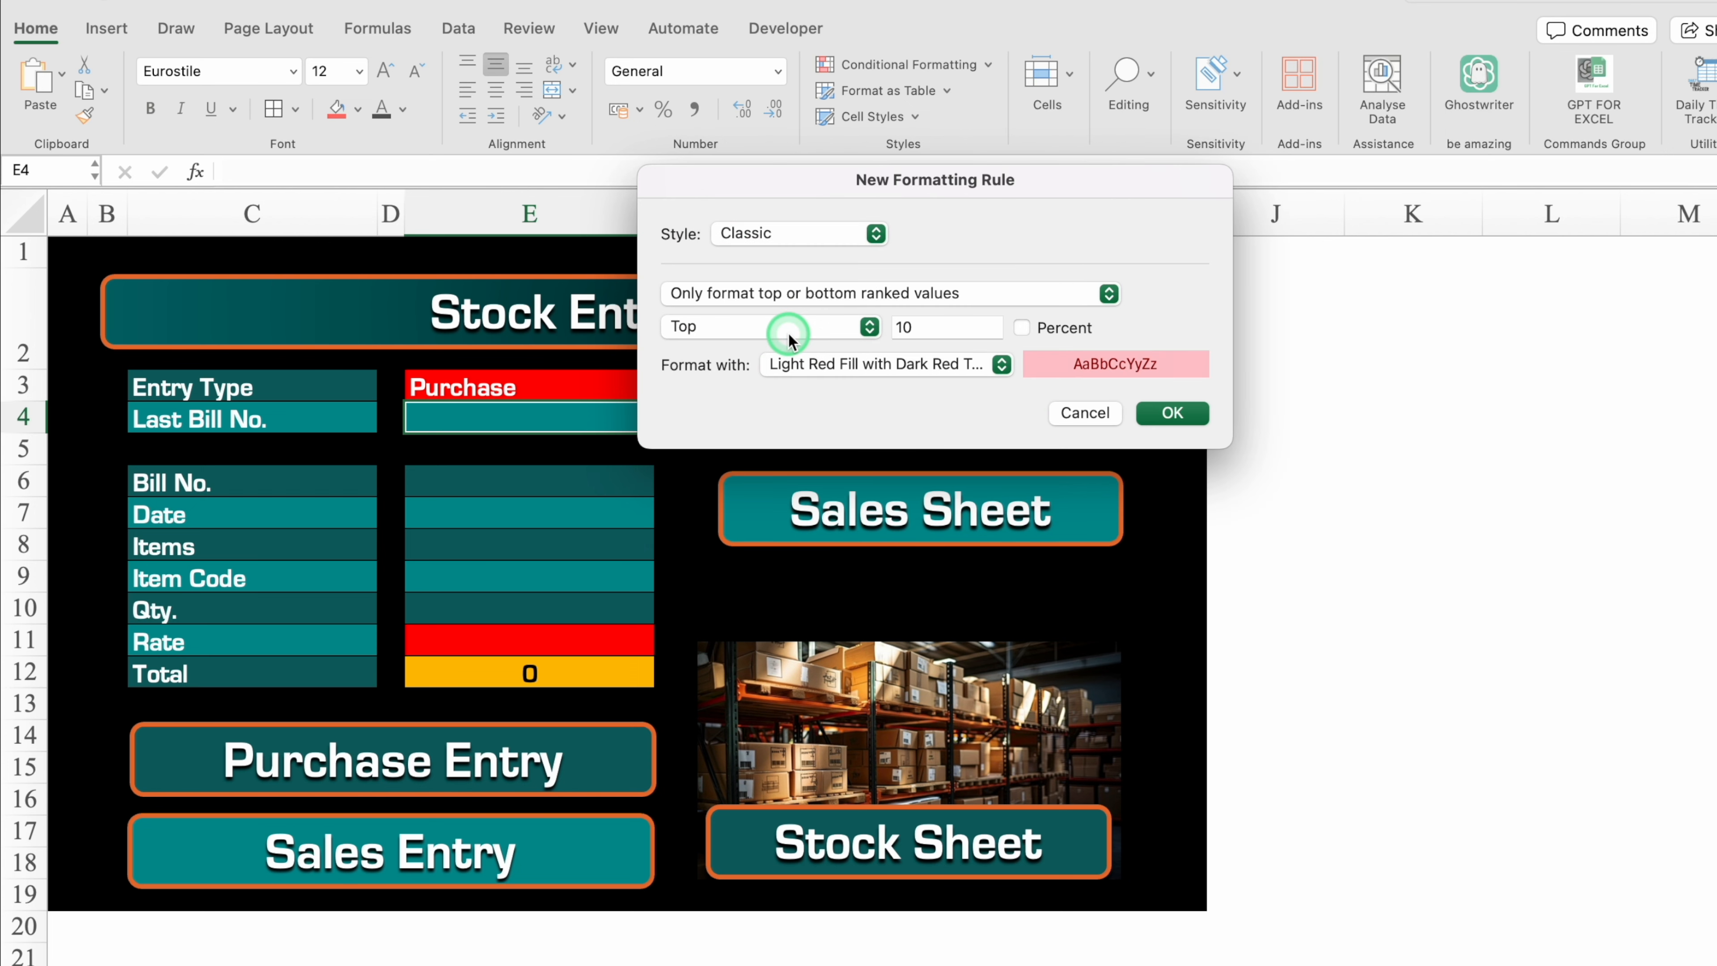
{"action": "left_click", "coordinate": [868, 295]}
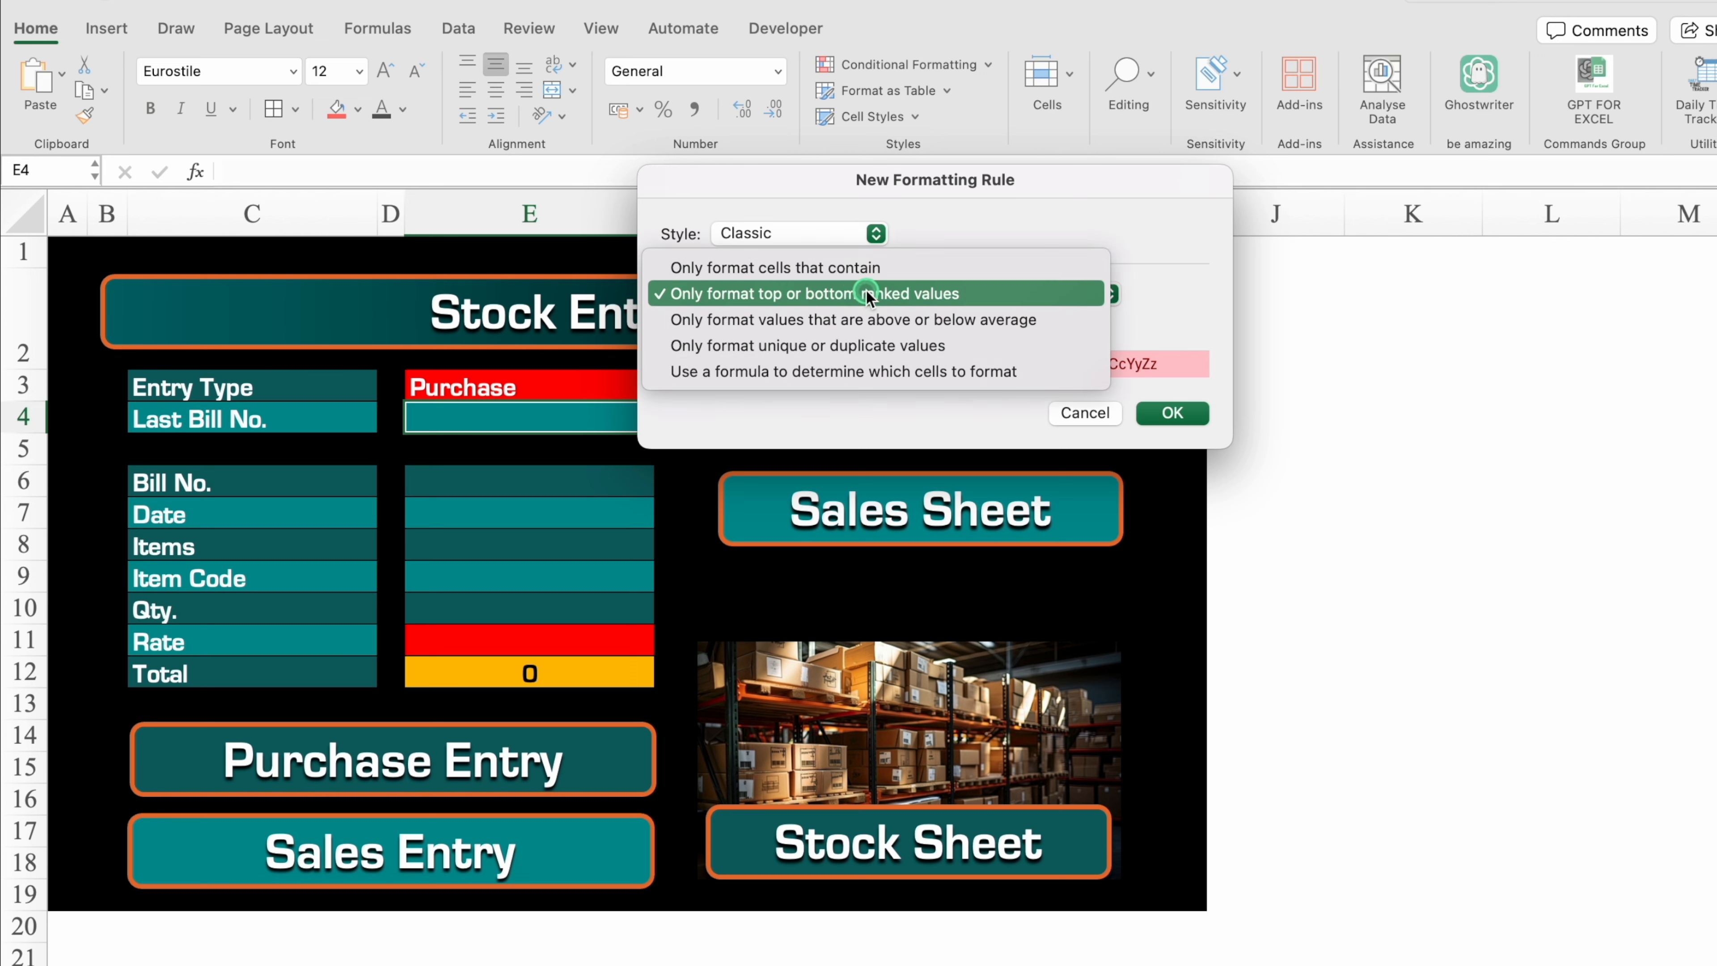
{"action": "left_click", "coordinate": [1017, 372]}
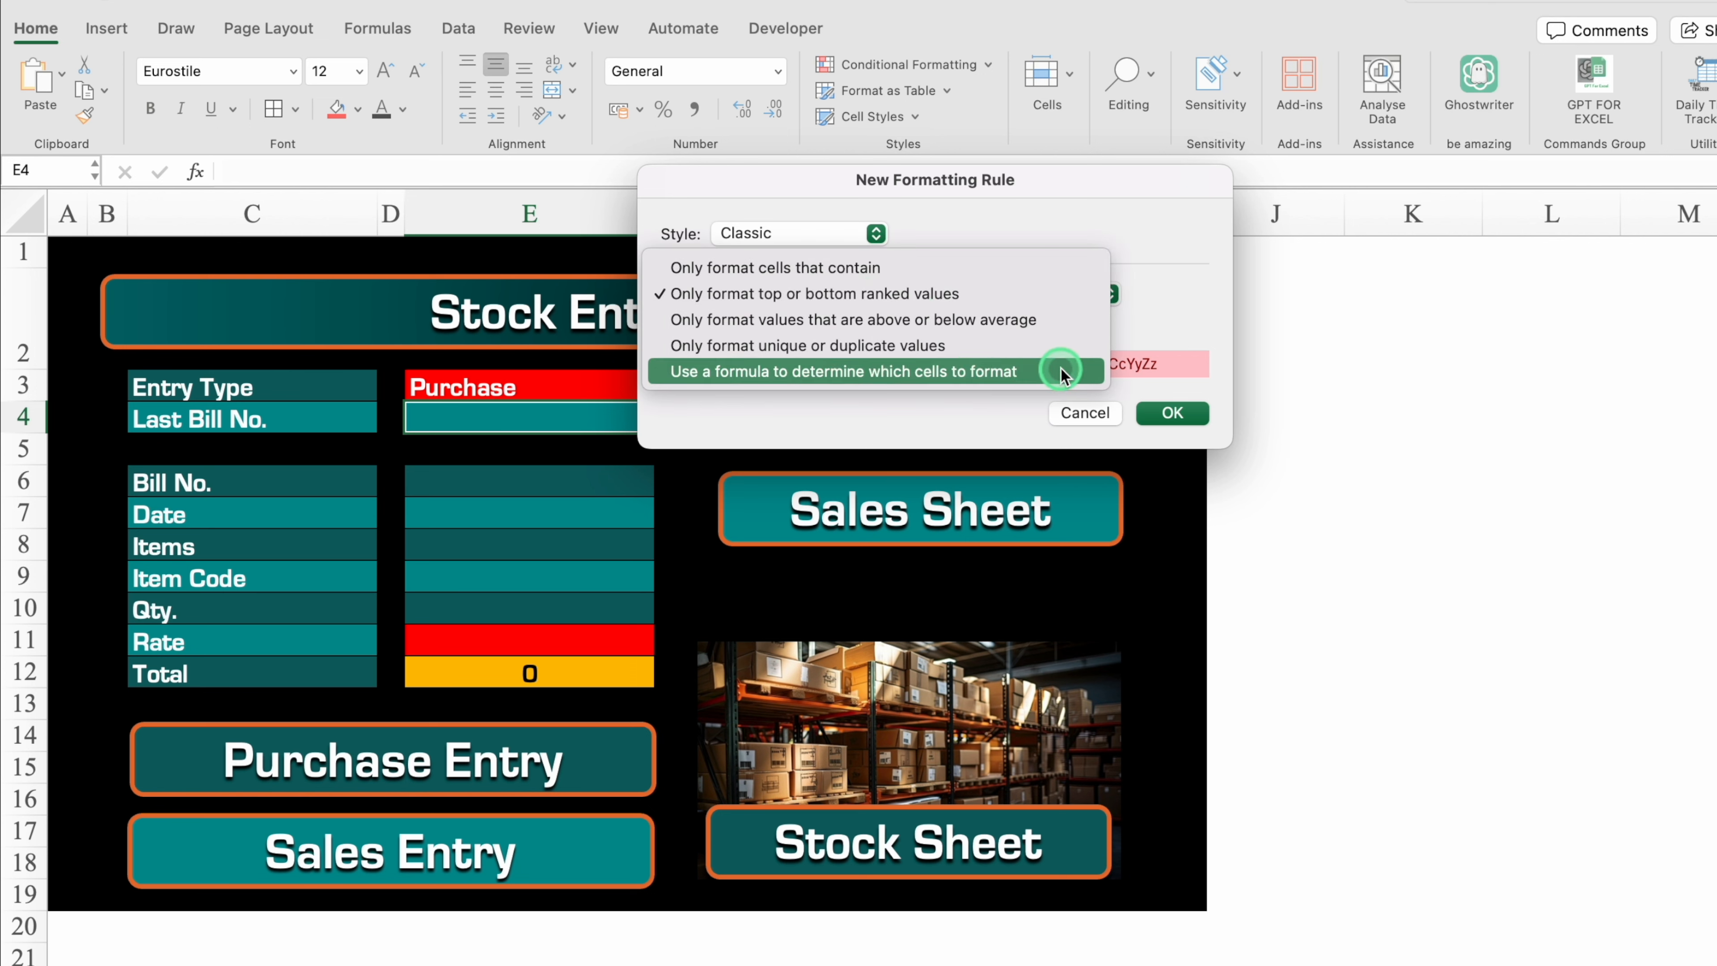
{"action": "left_click", "coordinate": [971, 327]}
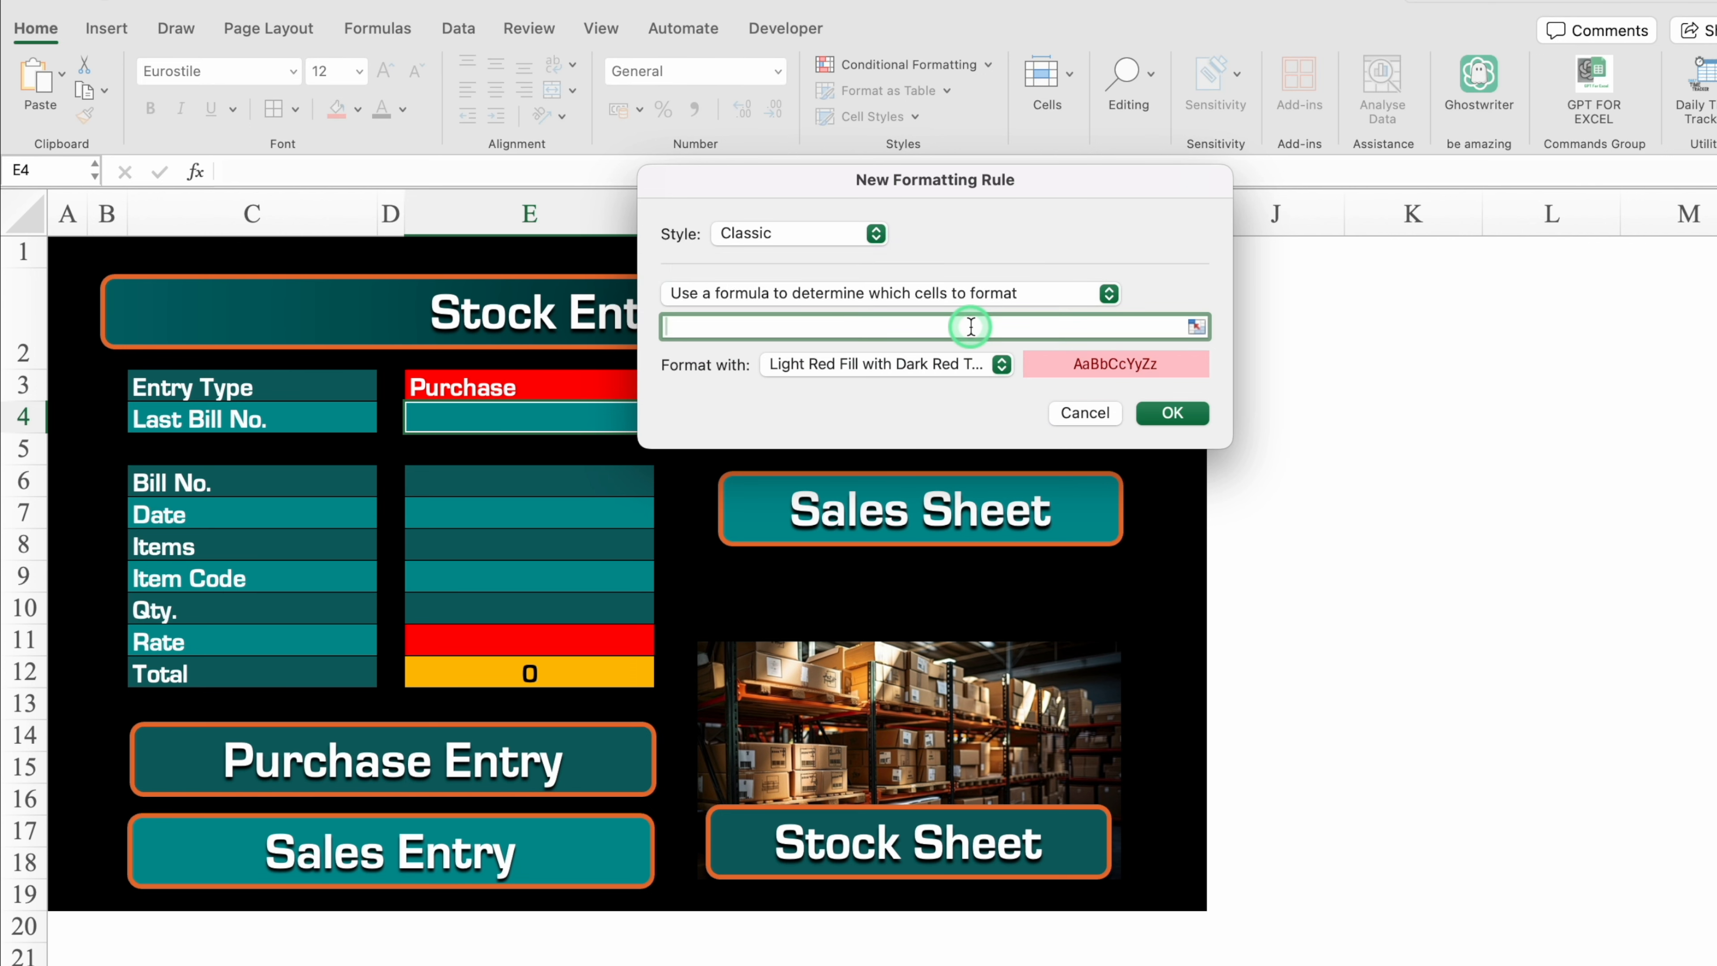
{"action": "left_click", "coordinate": [548, 383]}
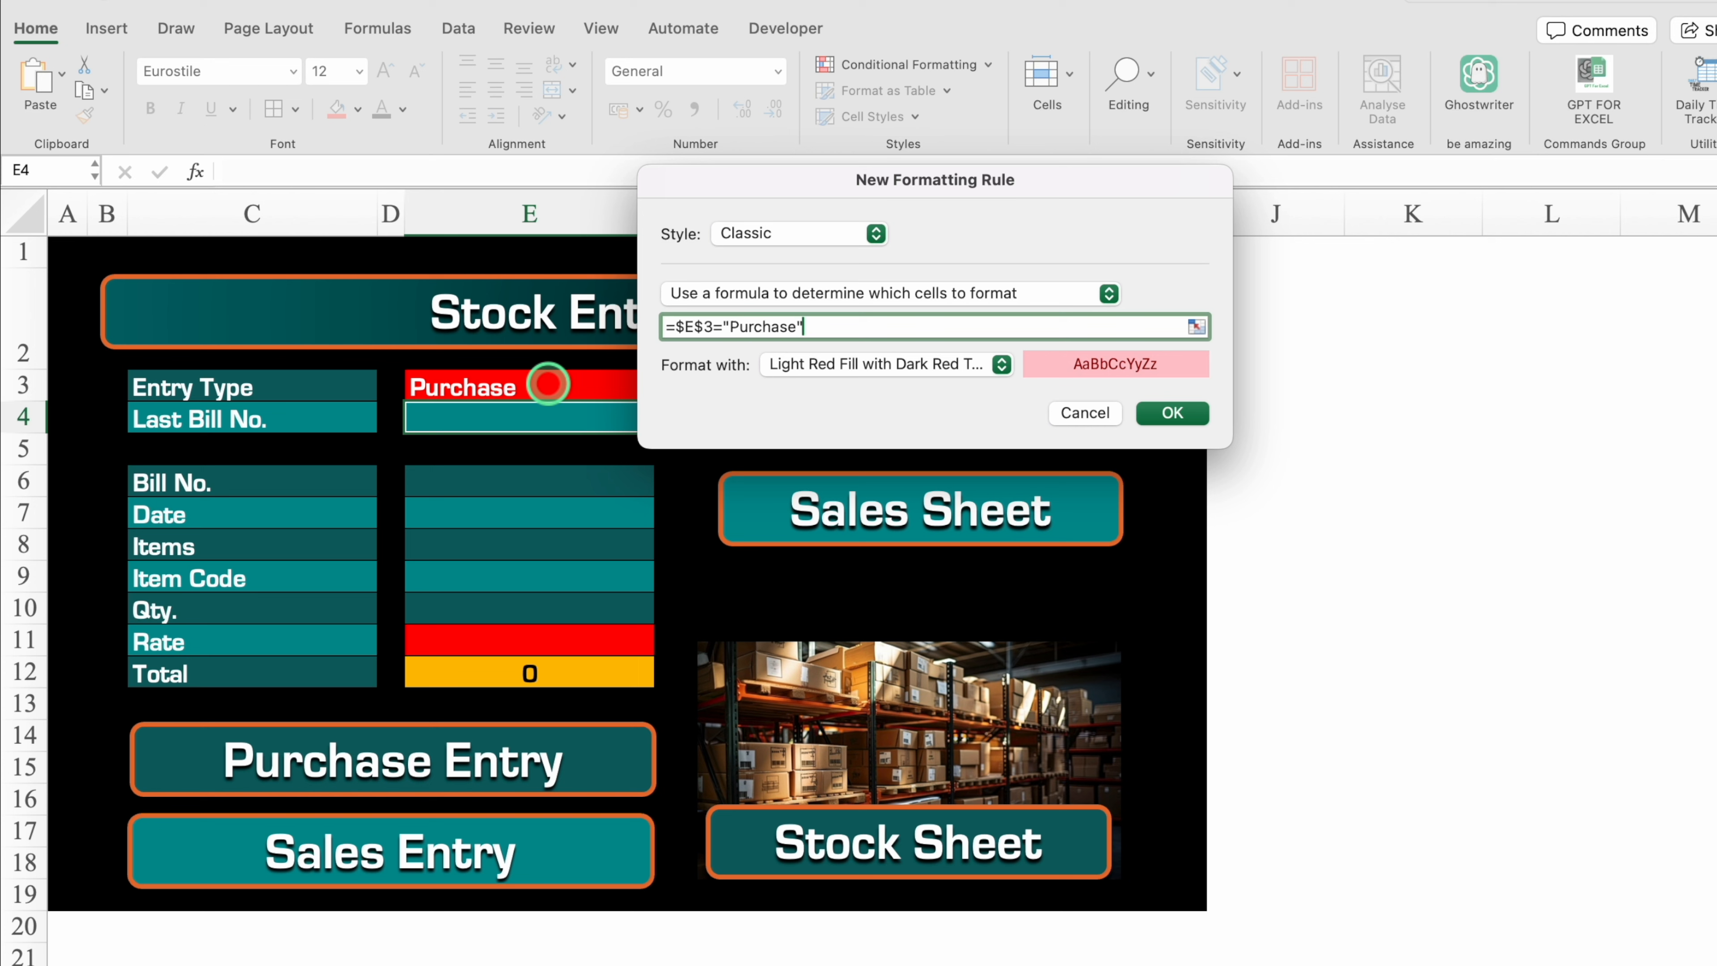
- Give E4's Purchase rule a customised format with orange fill and black font, and apply it
{"action": "left_click", "coordinate": [1009, 358]}
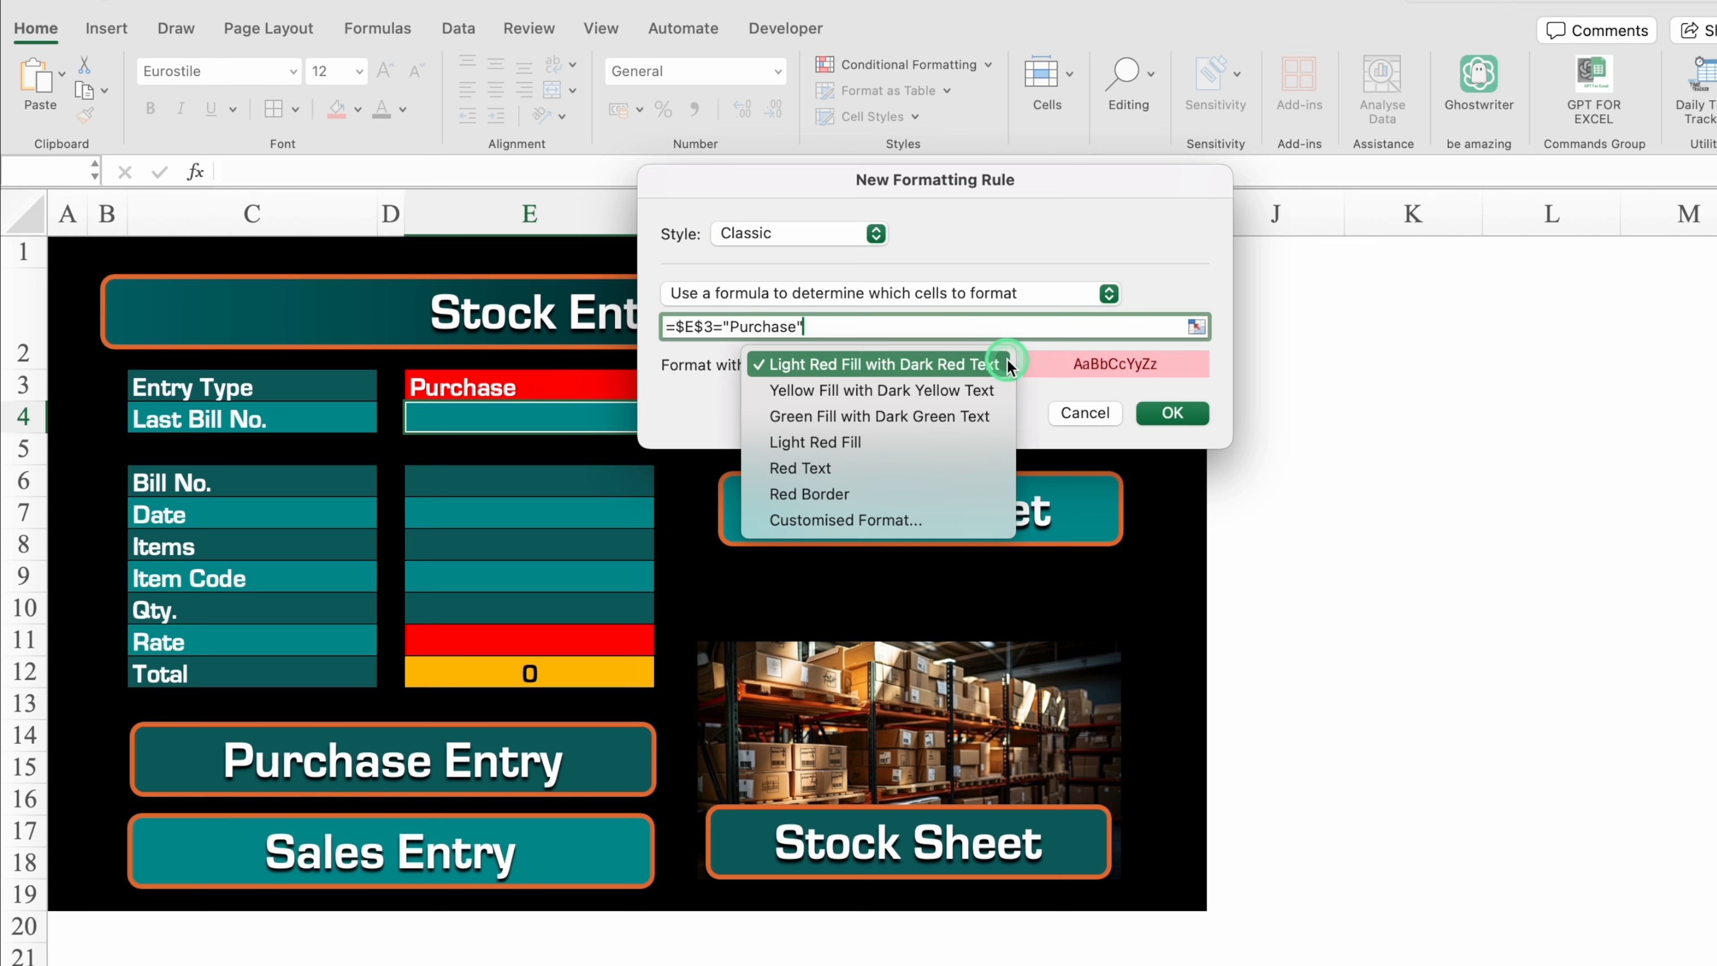
{"action": "left_click", "coordinate": [894, 510]}
{"action": "left_click", "coordinate": [1004, 122]}
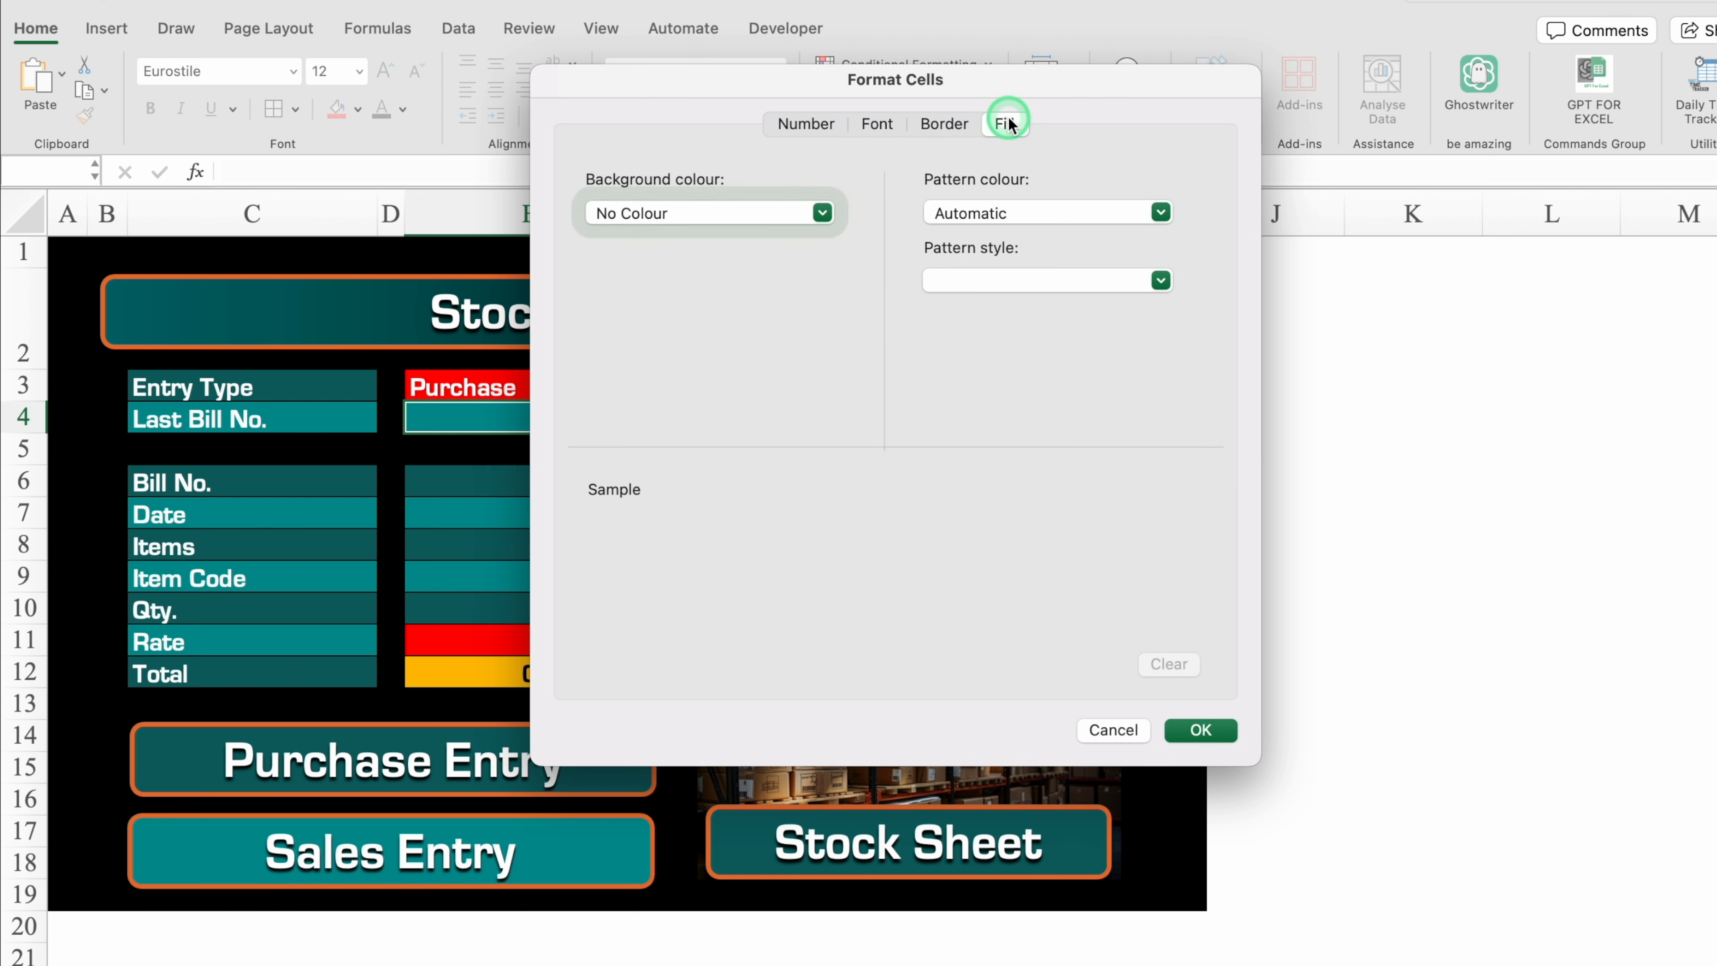
{"action": "left_click", "coordinate": [822, 215]}
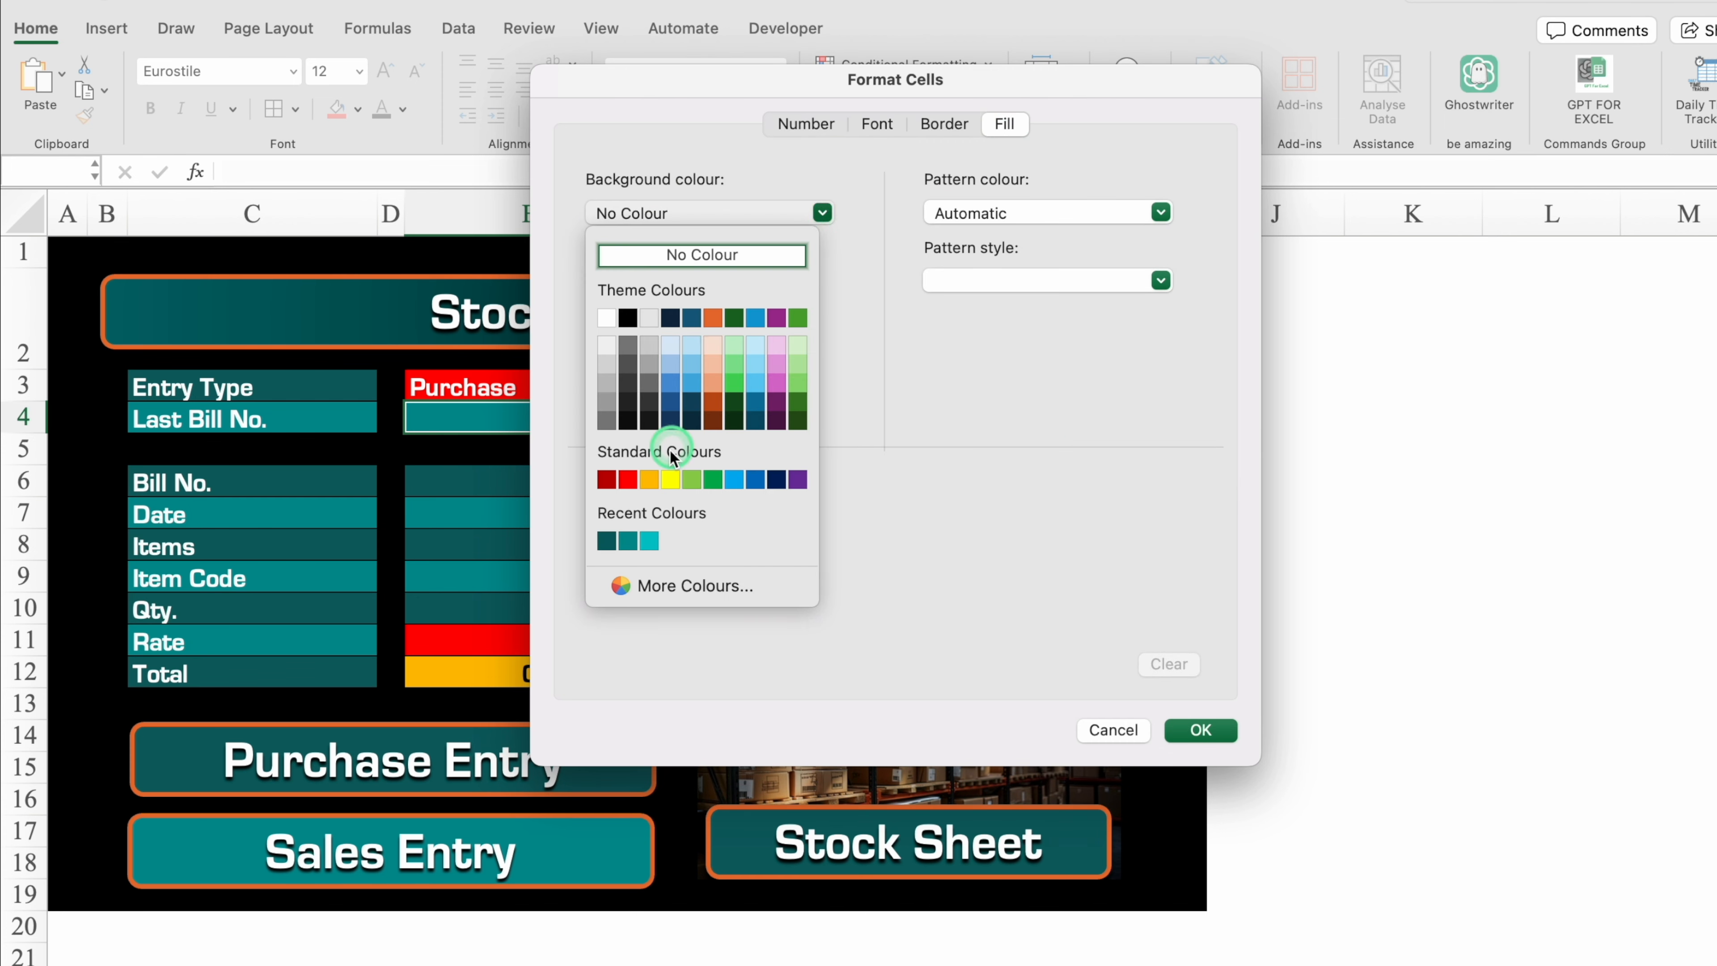
{"action": "left_click", "coordinate": [650, 481]}
{"action": "left_click", "coordinate": [883, 123]}
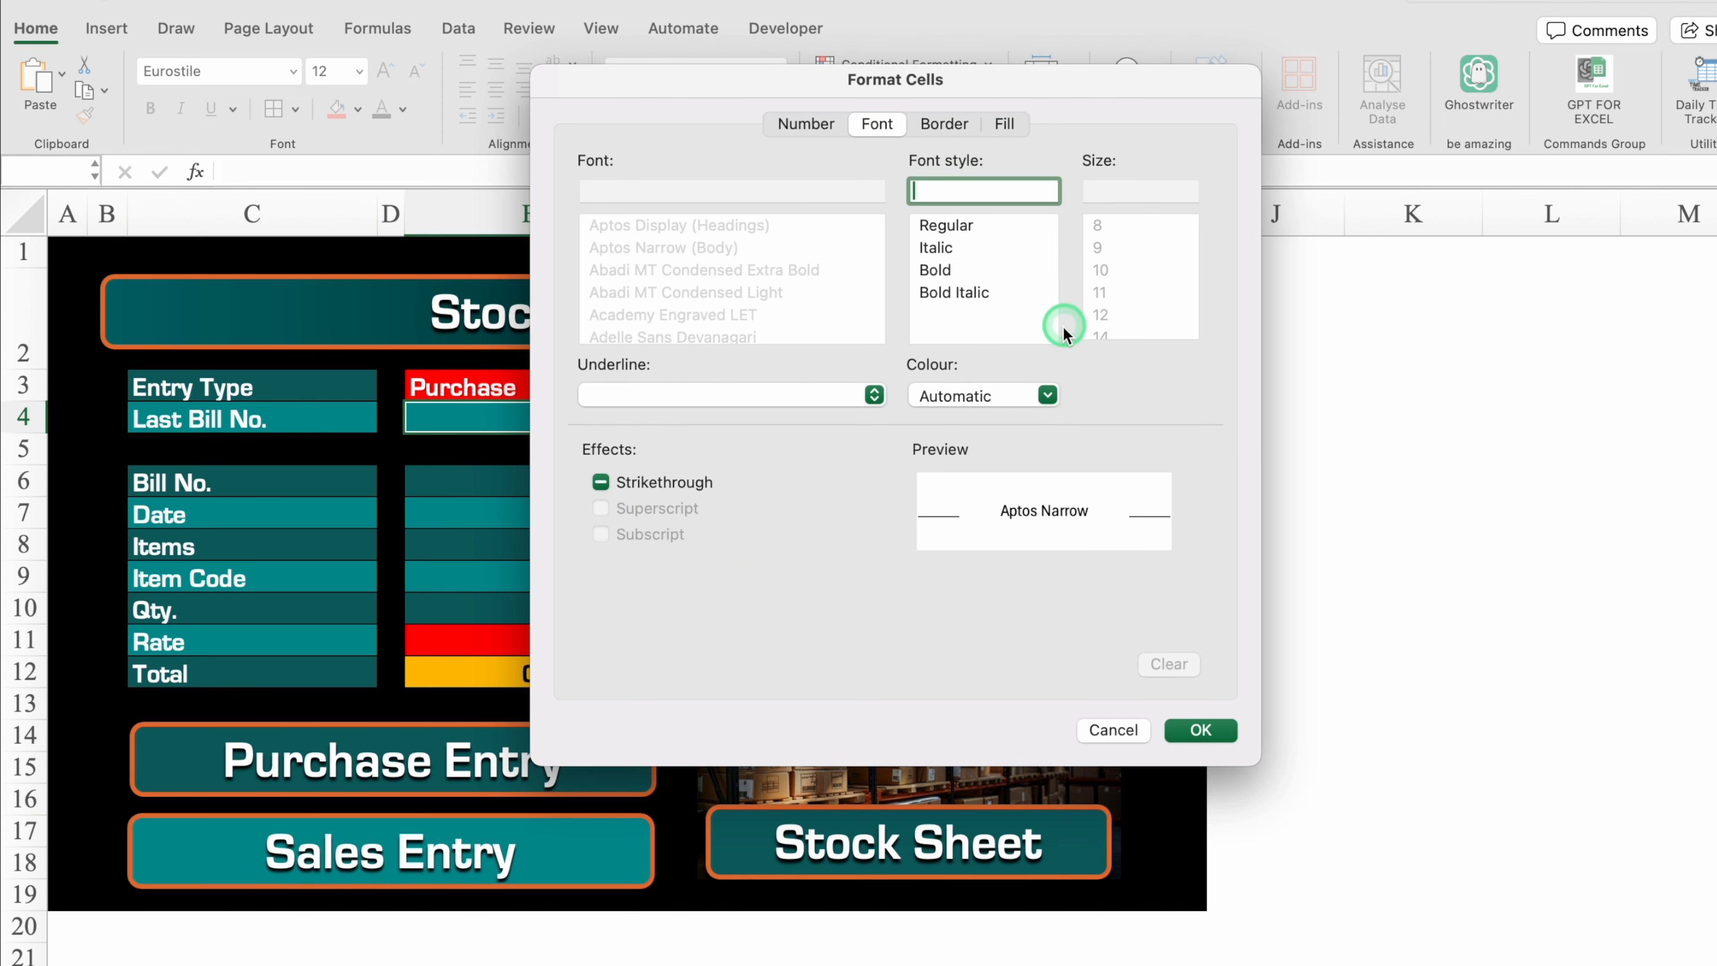
{"action": "left_click", "coordinate": [1047, 397]}
{"action": "left_click", "coordinate": [953, 488]}
{"action": "left_click", "coordinate": [1200, 730]}
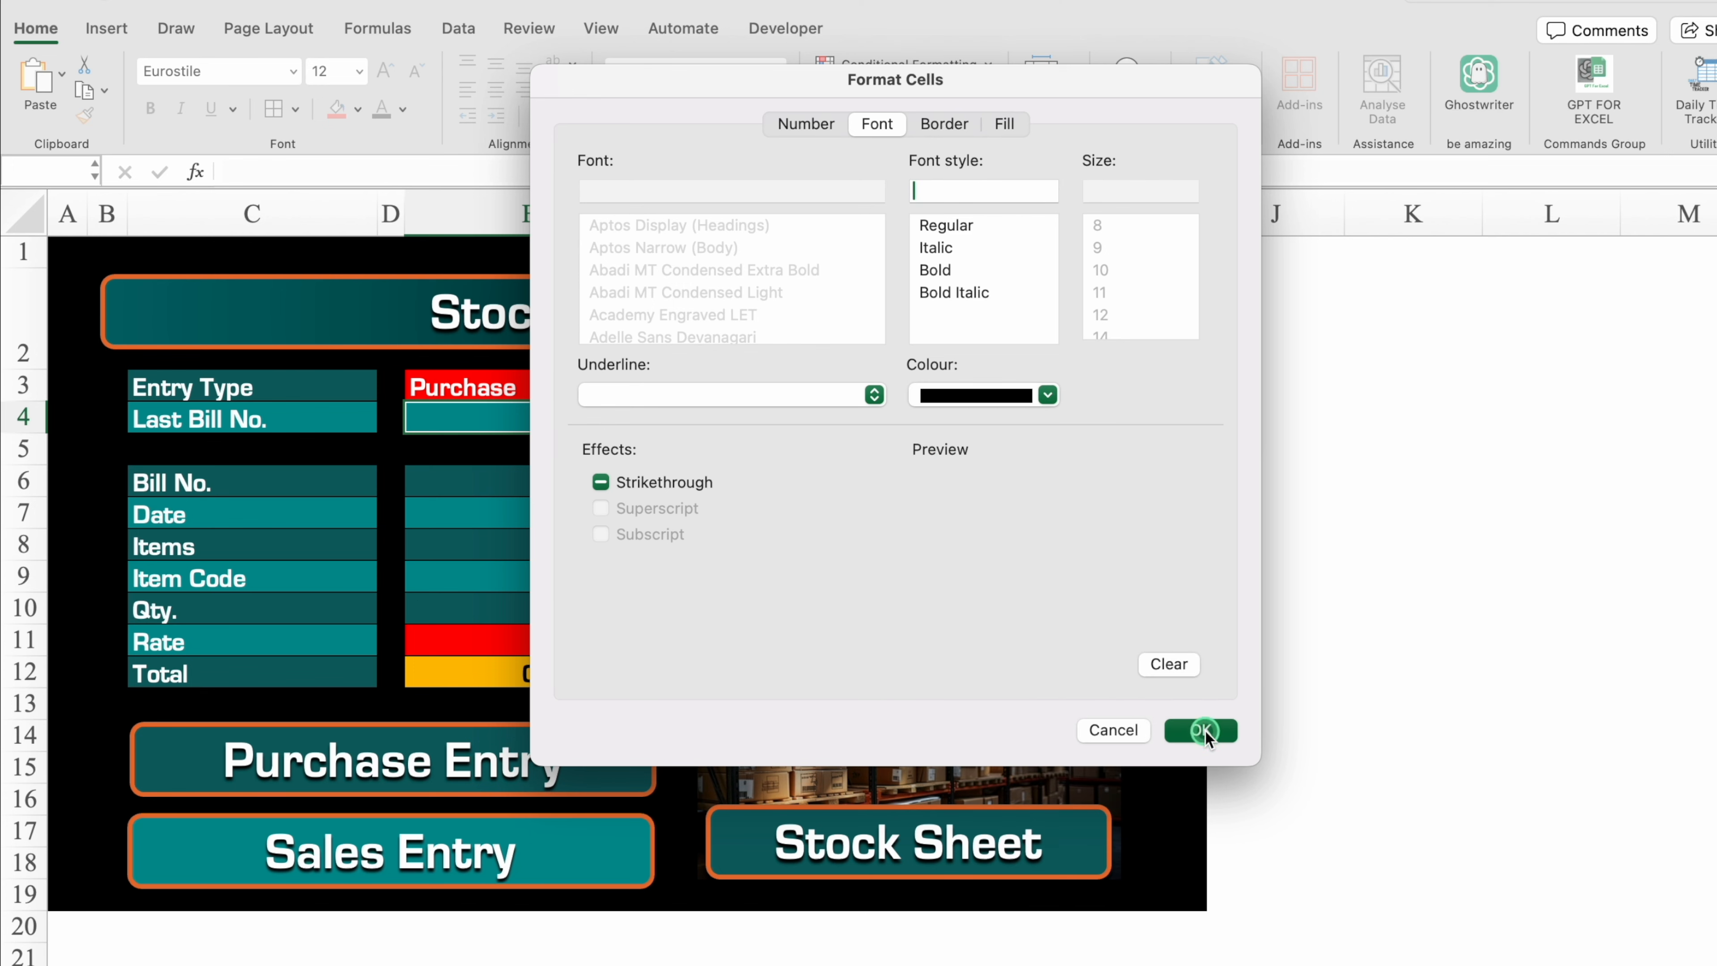
{"action": "left_click", "coordinate": [1172, 413]}
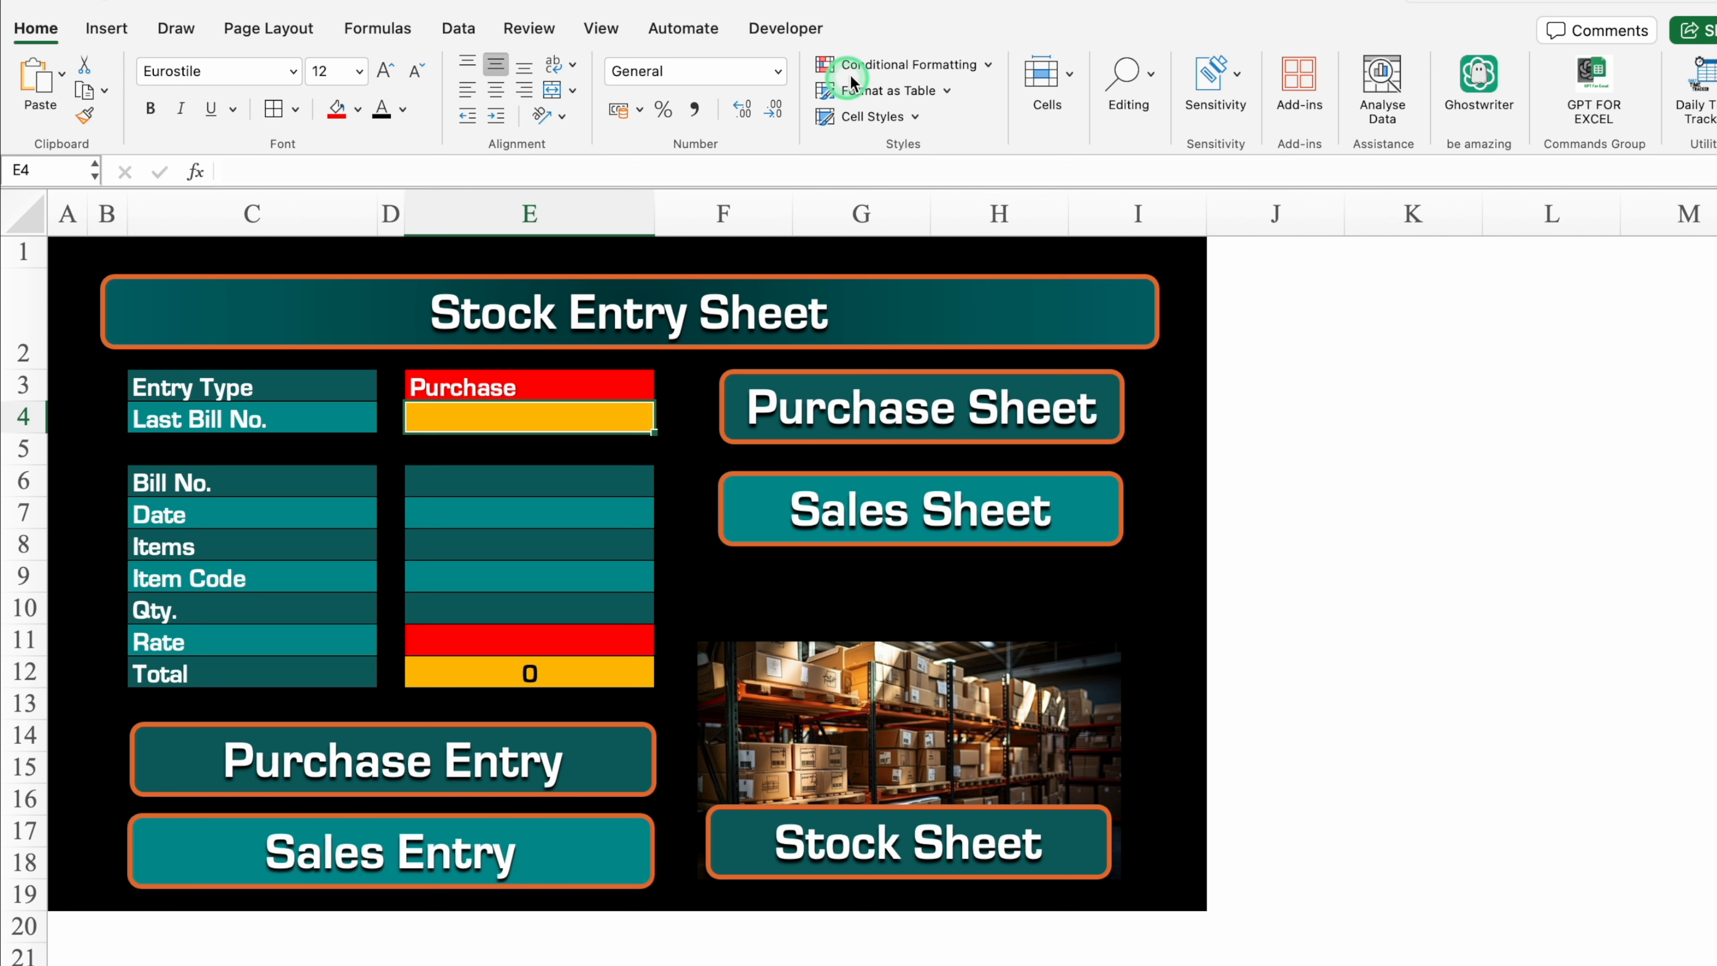
- Start a second Classic formula-based conditional formatting rule on E4 with the formula =$E$3="Sales"
{"action": "left_click", "coordinate": [899, 64]}
{"action": "left_click", "coordinate": [893, 263]}
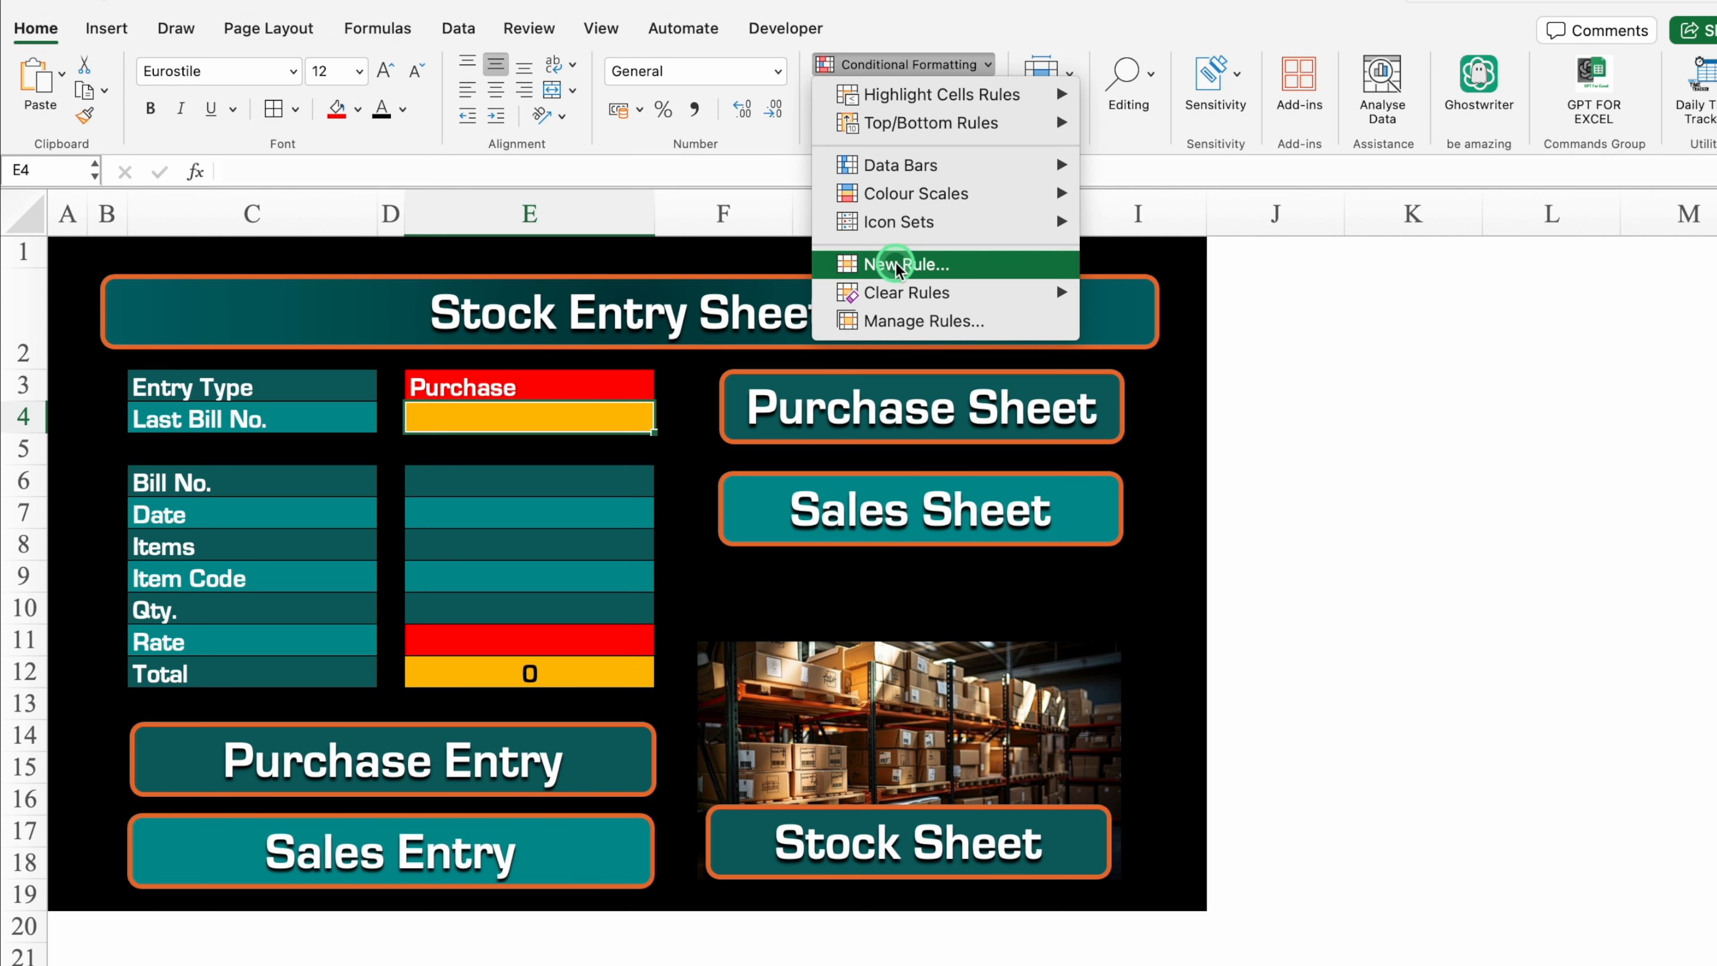
{"action": "left_click", "coordinate": [890, 232]}
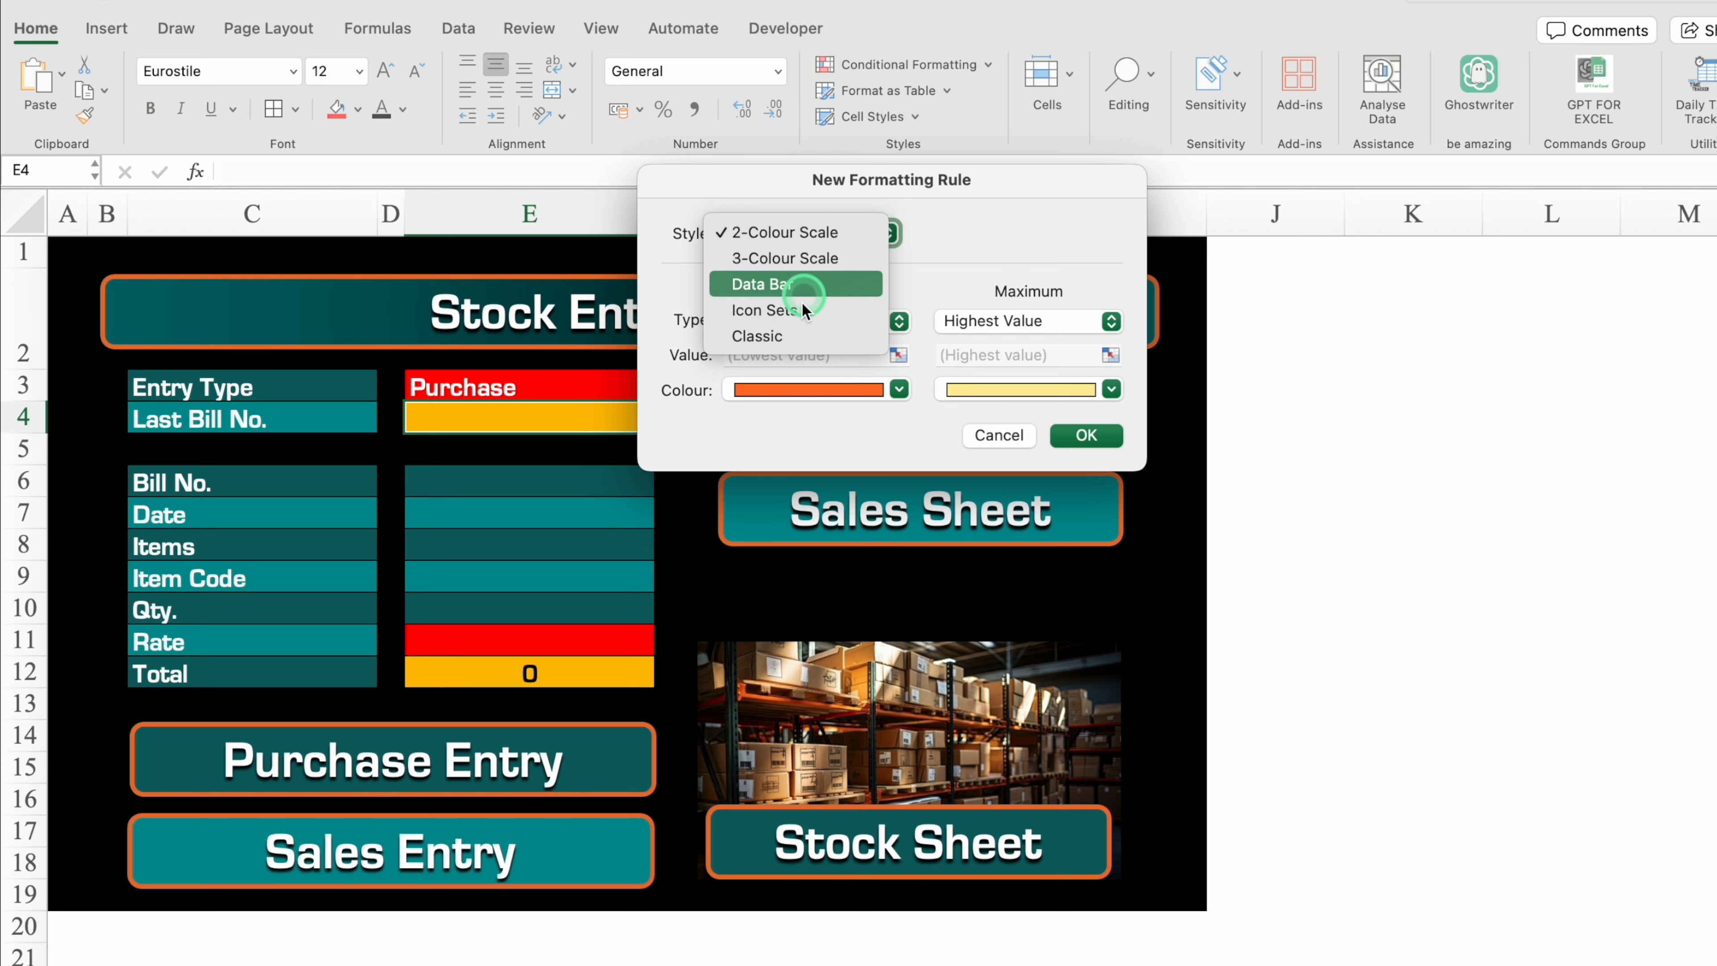
{"action": "left_click", "coordinate": [778, 336]}
{"action": "left_click", "coordinate": [908, 298]}
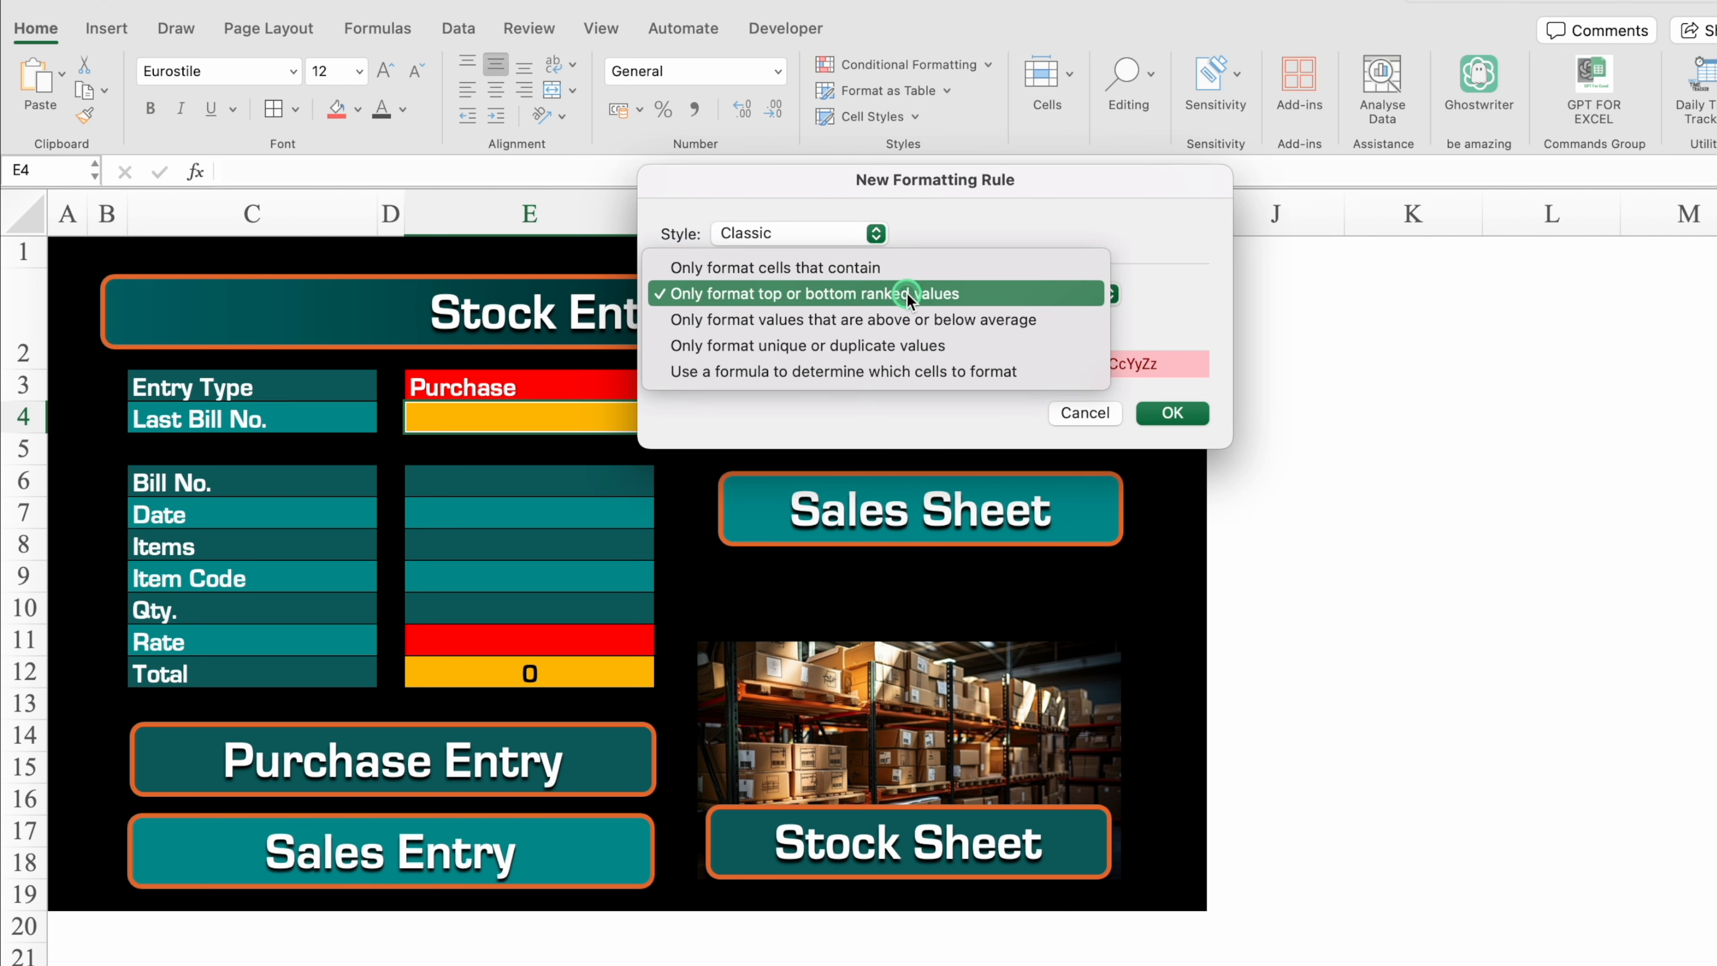
{"action": "left_click", "coordinate": [1038, 374]}
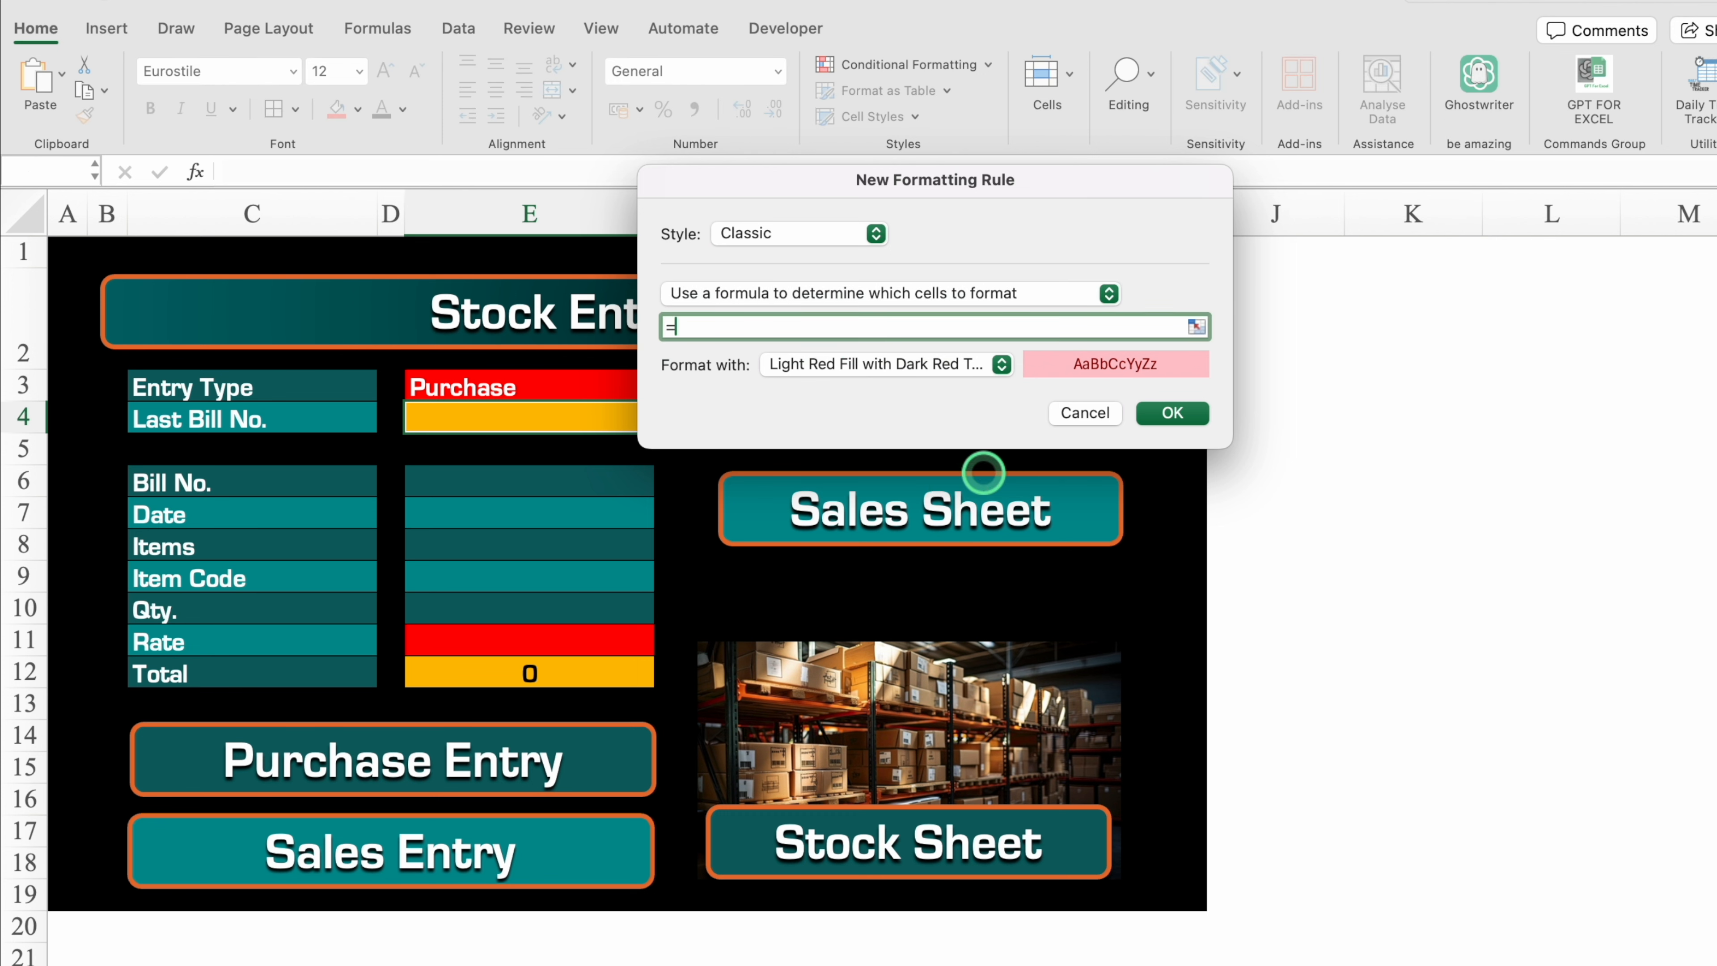
{"action": "left_click", "coordinate": [540, 389]}
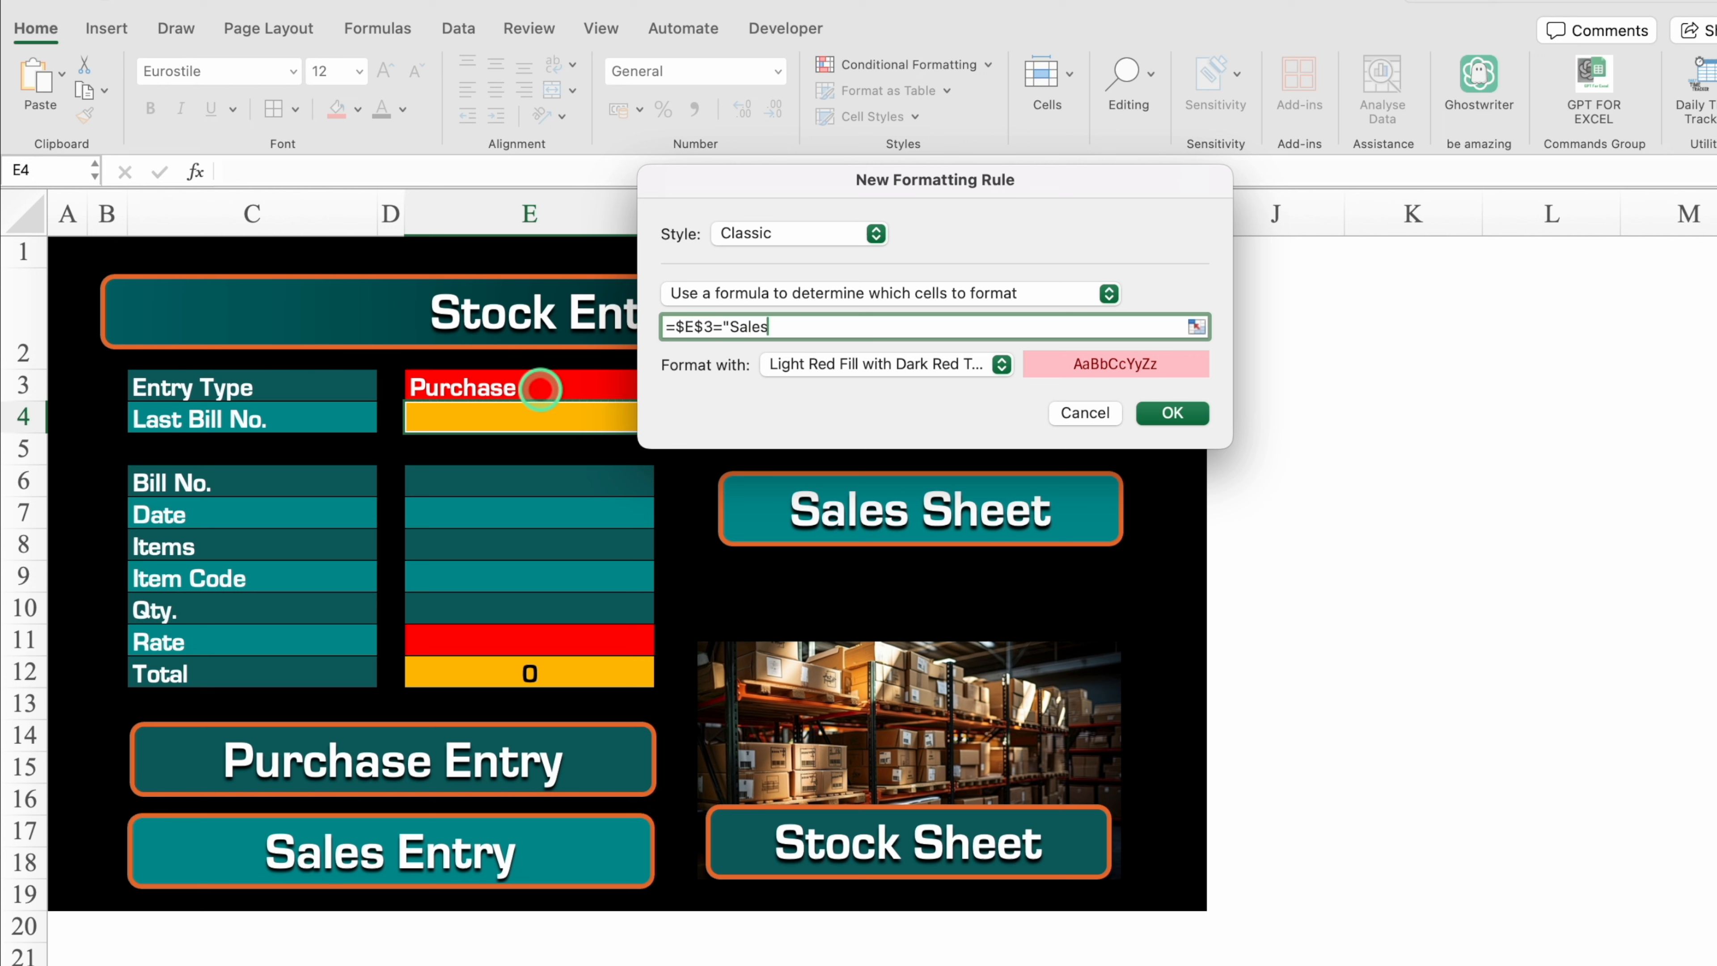
- Give E4's Sales rule a customised format with red fill and white font, and apply it
{"action": "left_click", "coordinate": [1002, 364]}
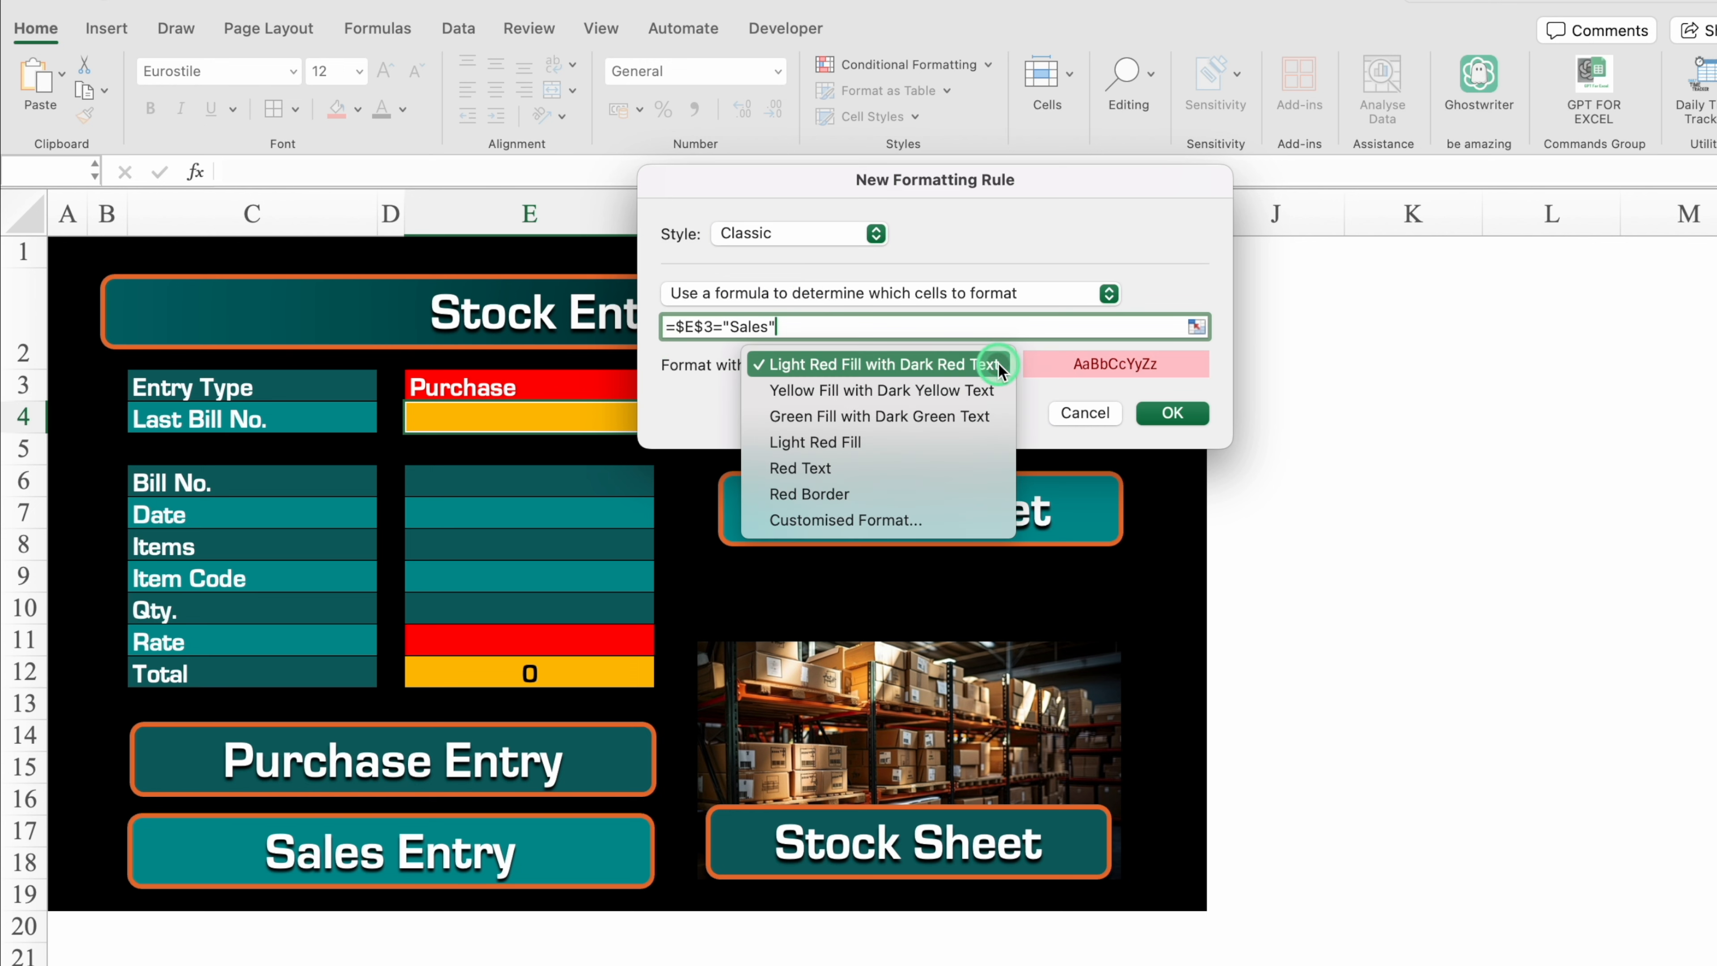
{"action": "left_click", "coordinate": [877, 521]}
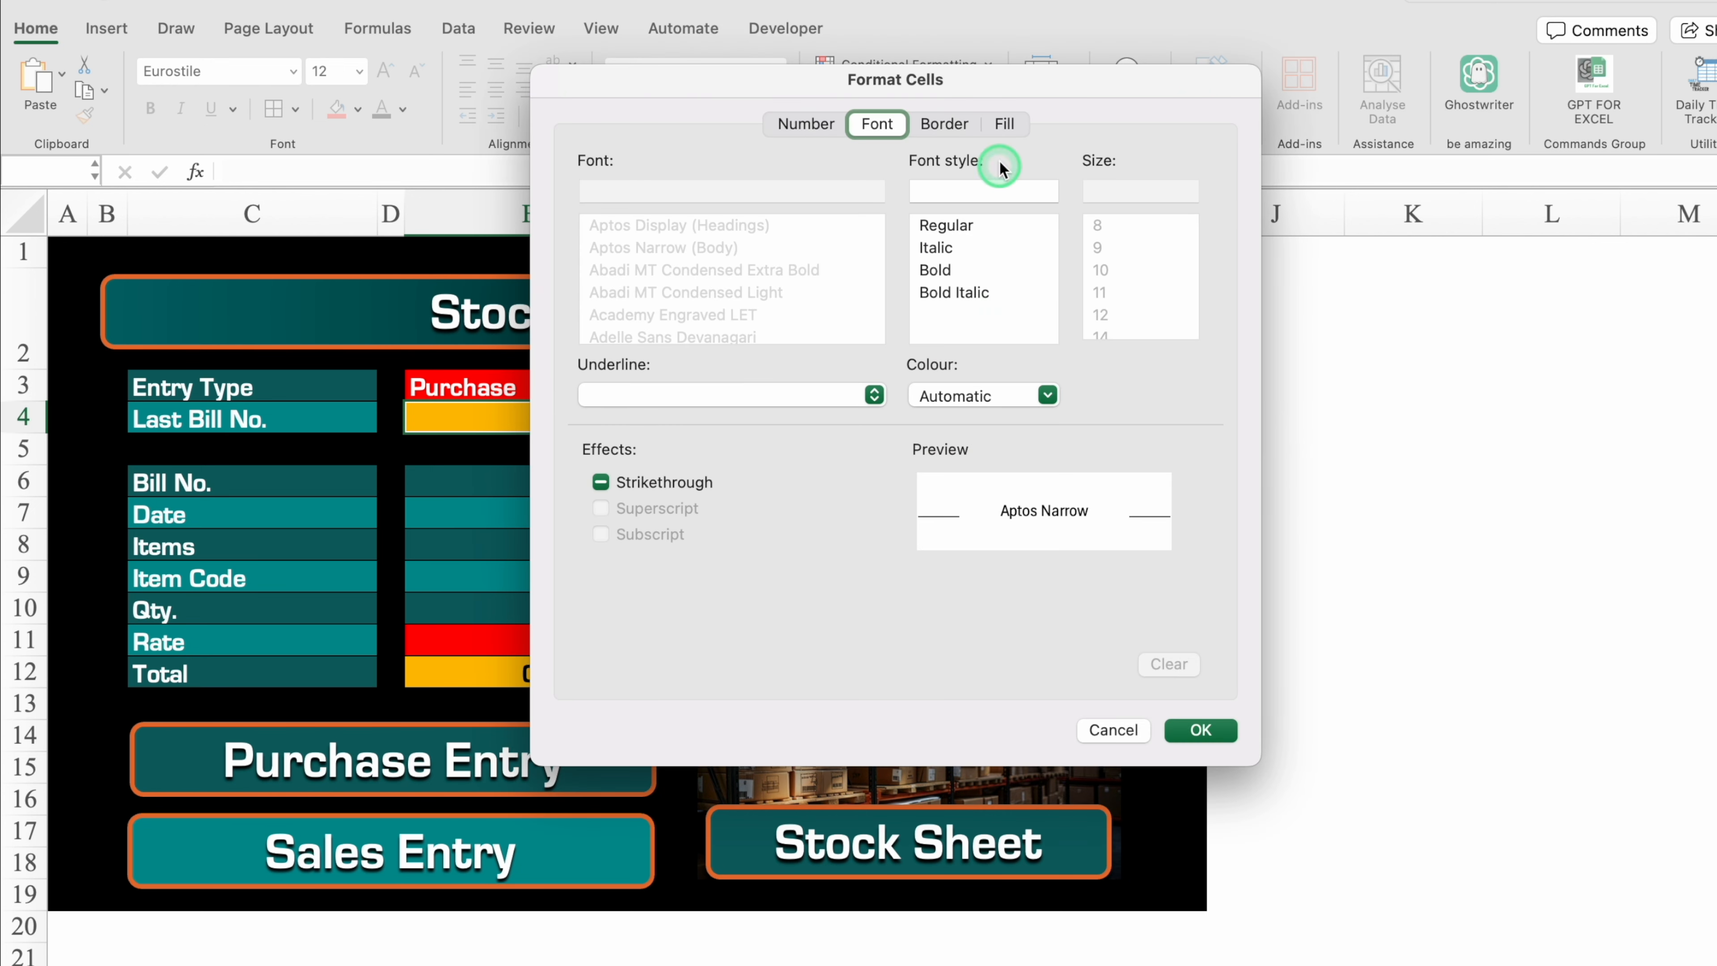
{"action": "left_click", "coordinate": [1004, 123]}
{"action": "left_click", "coordinate": [823, 214]}
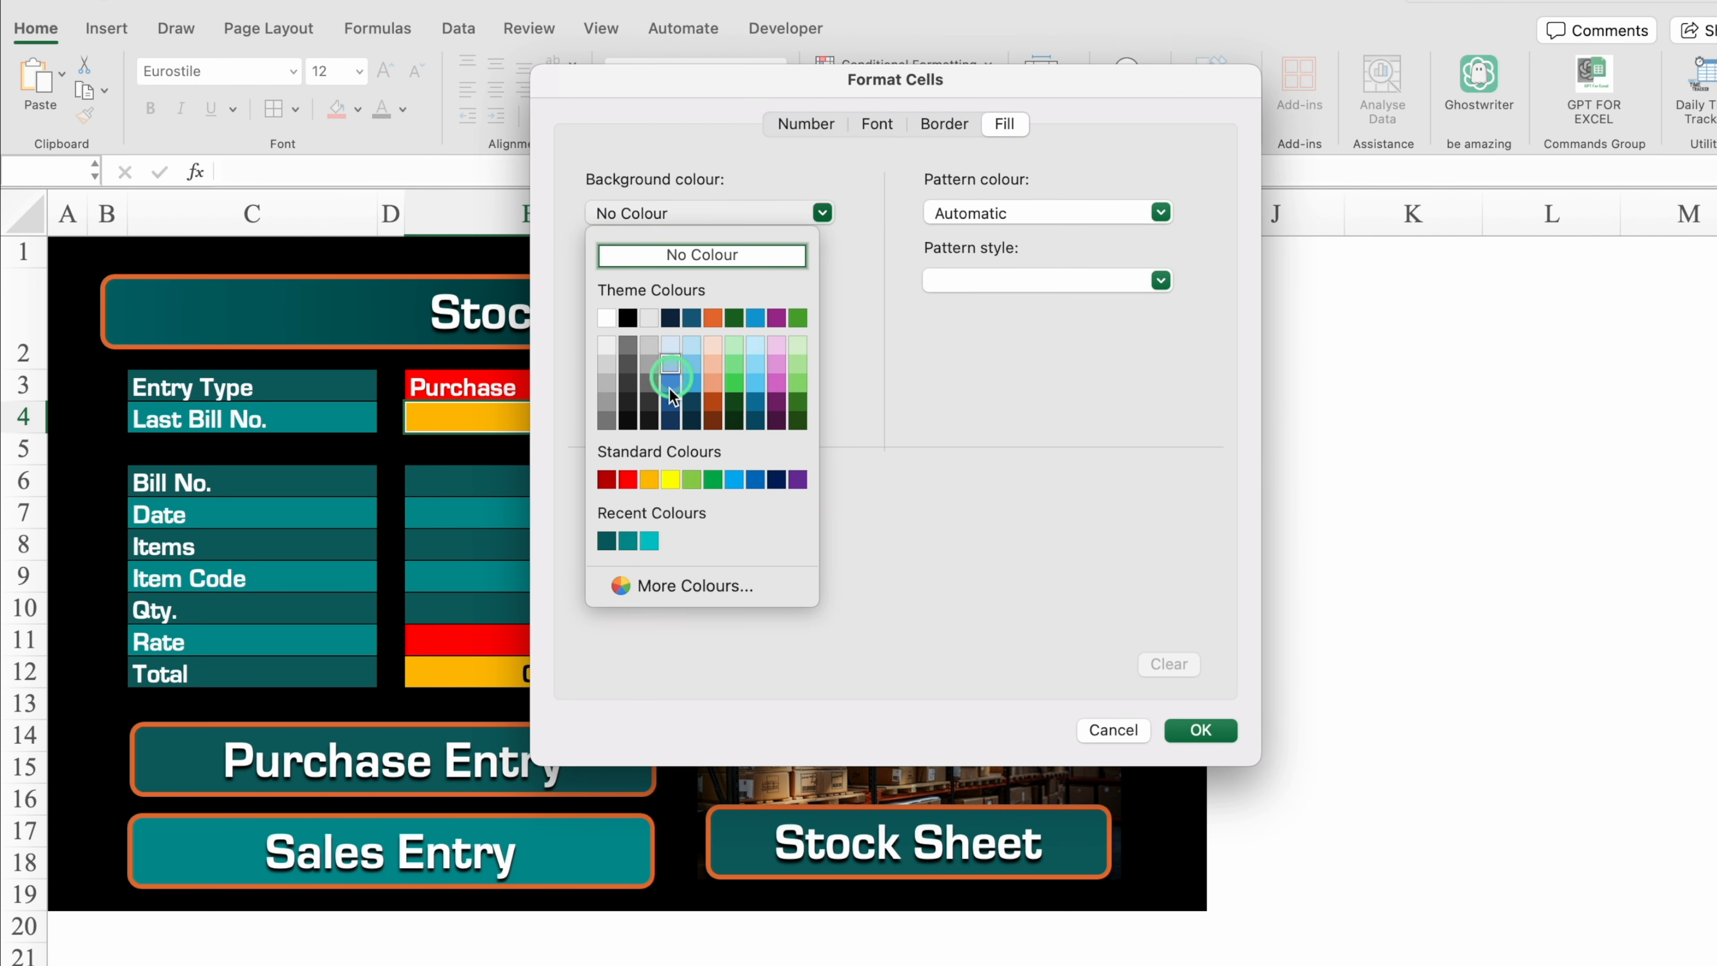
{"action": "left_click", "coordinate": [629, 479]}
{"action": "left_click", "coordinate": [876, 123]}
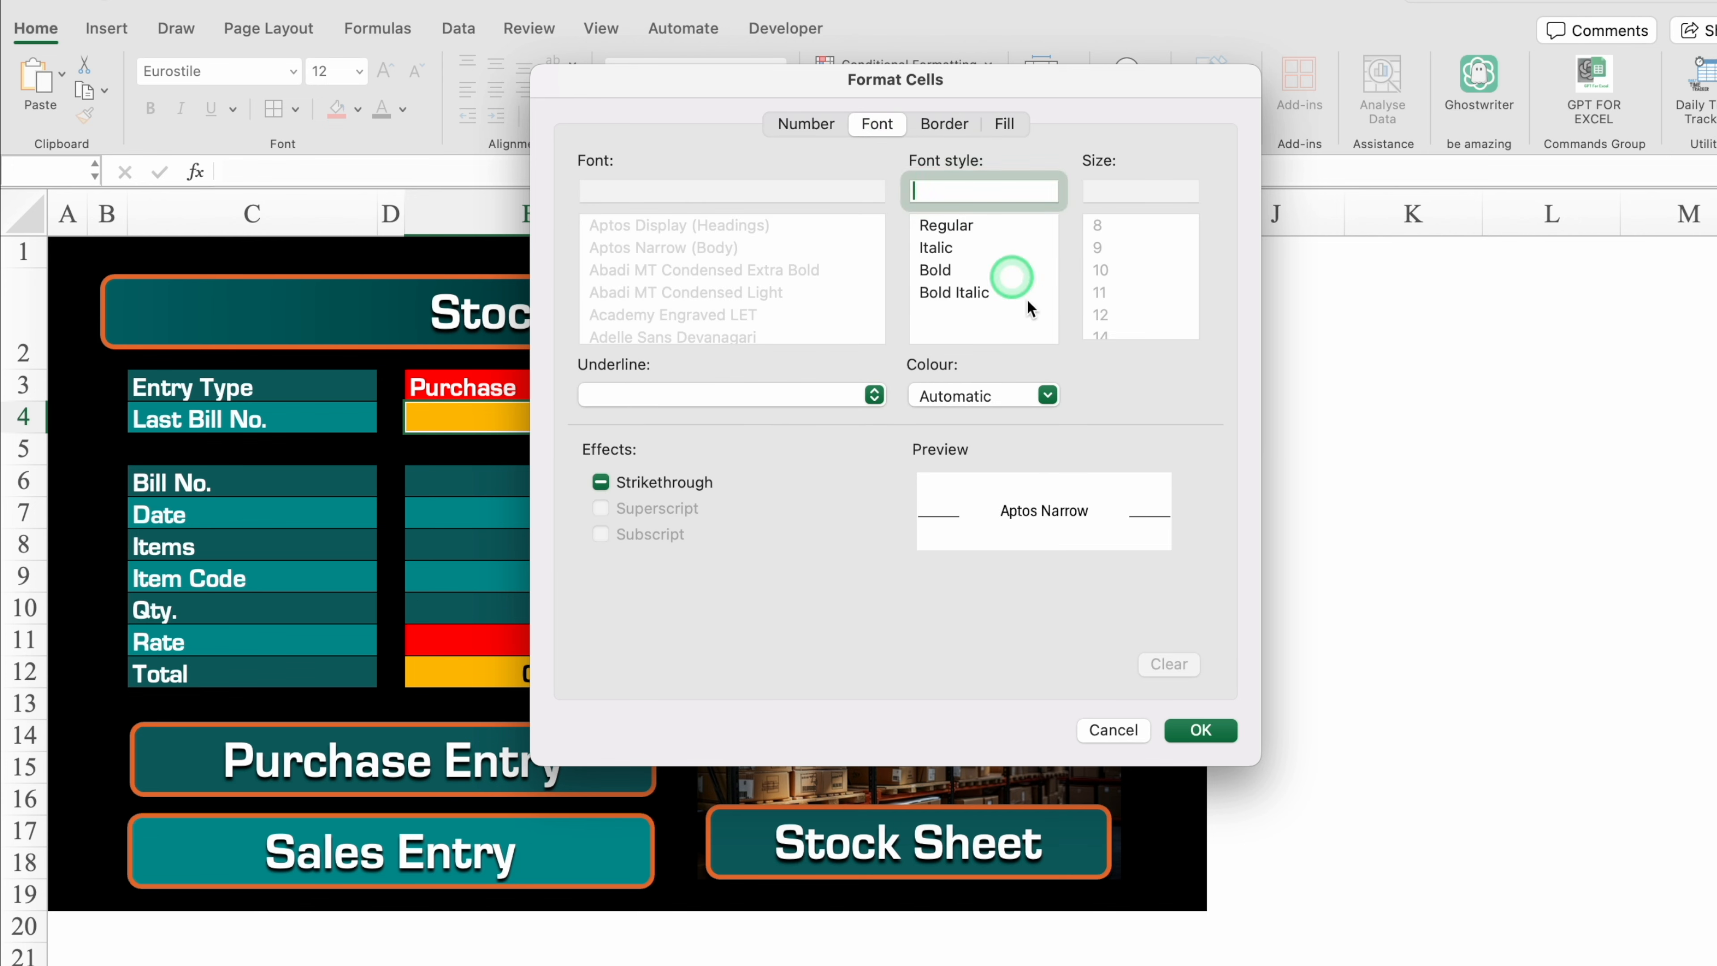
{"action": "left_click", "coordinate": [1050, 407]}
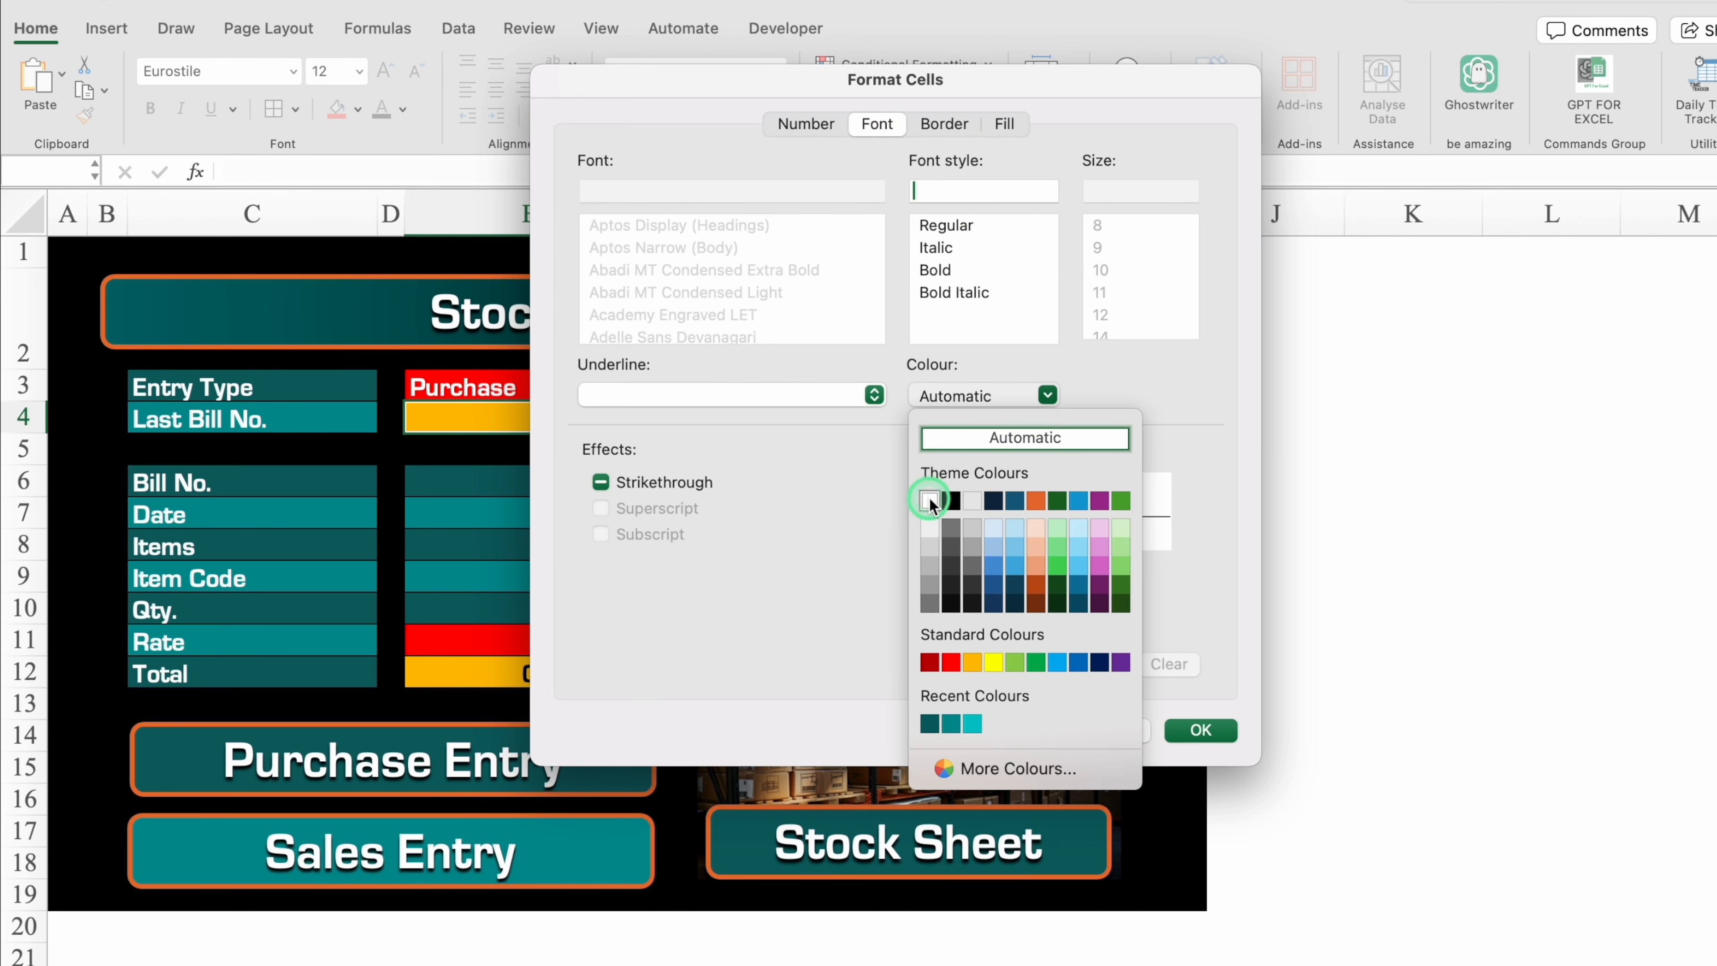
{"action": "left_click", "coordinate": [931, 501]}
{"action": "left_click", "coordinate": [1201, 730]}
{"action": "left_click", "coordinate": [1172, 414]}
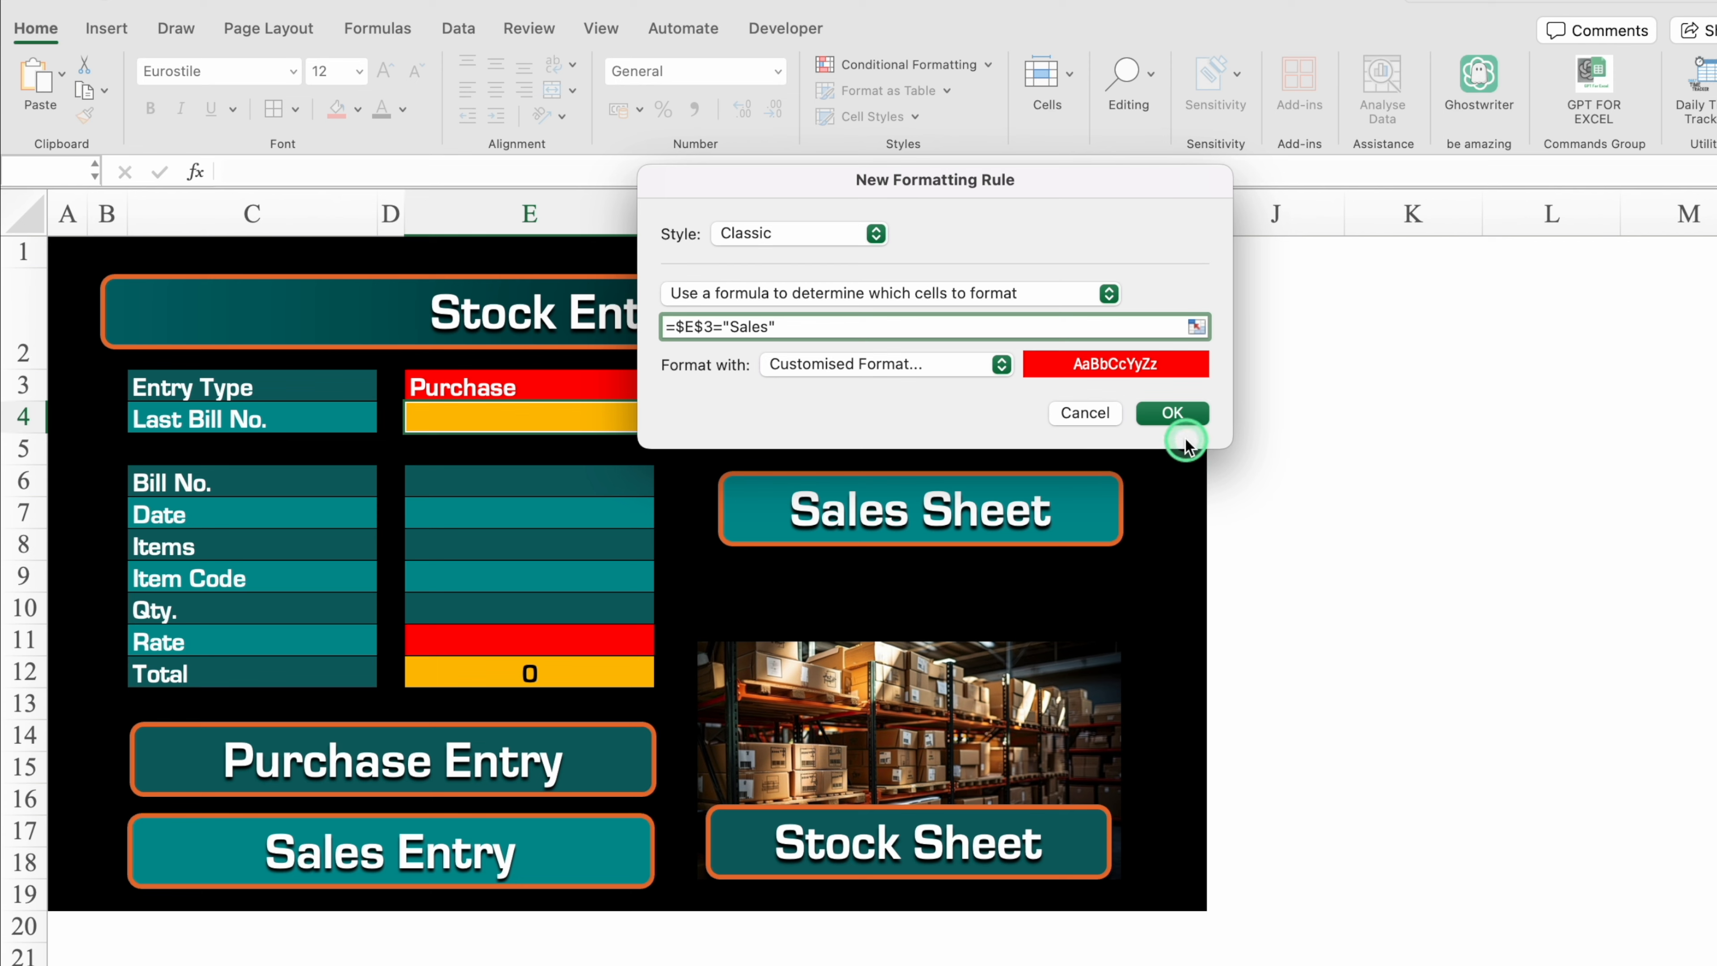
- Switch the Entry Type in E3 to Sales to test the cell colours, and clear the entry
{"action": "left_click", "coordinate": [609, 415]}
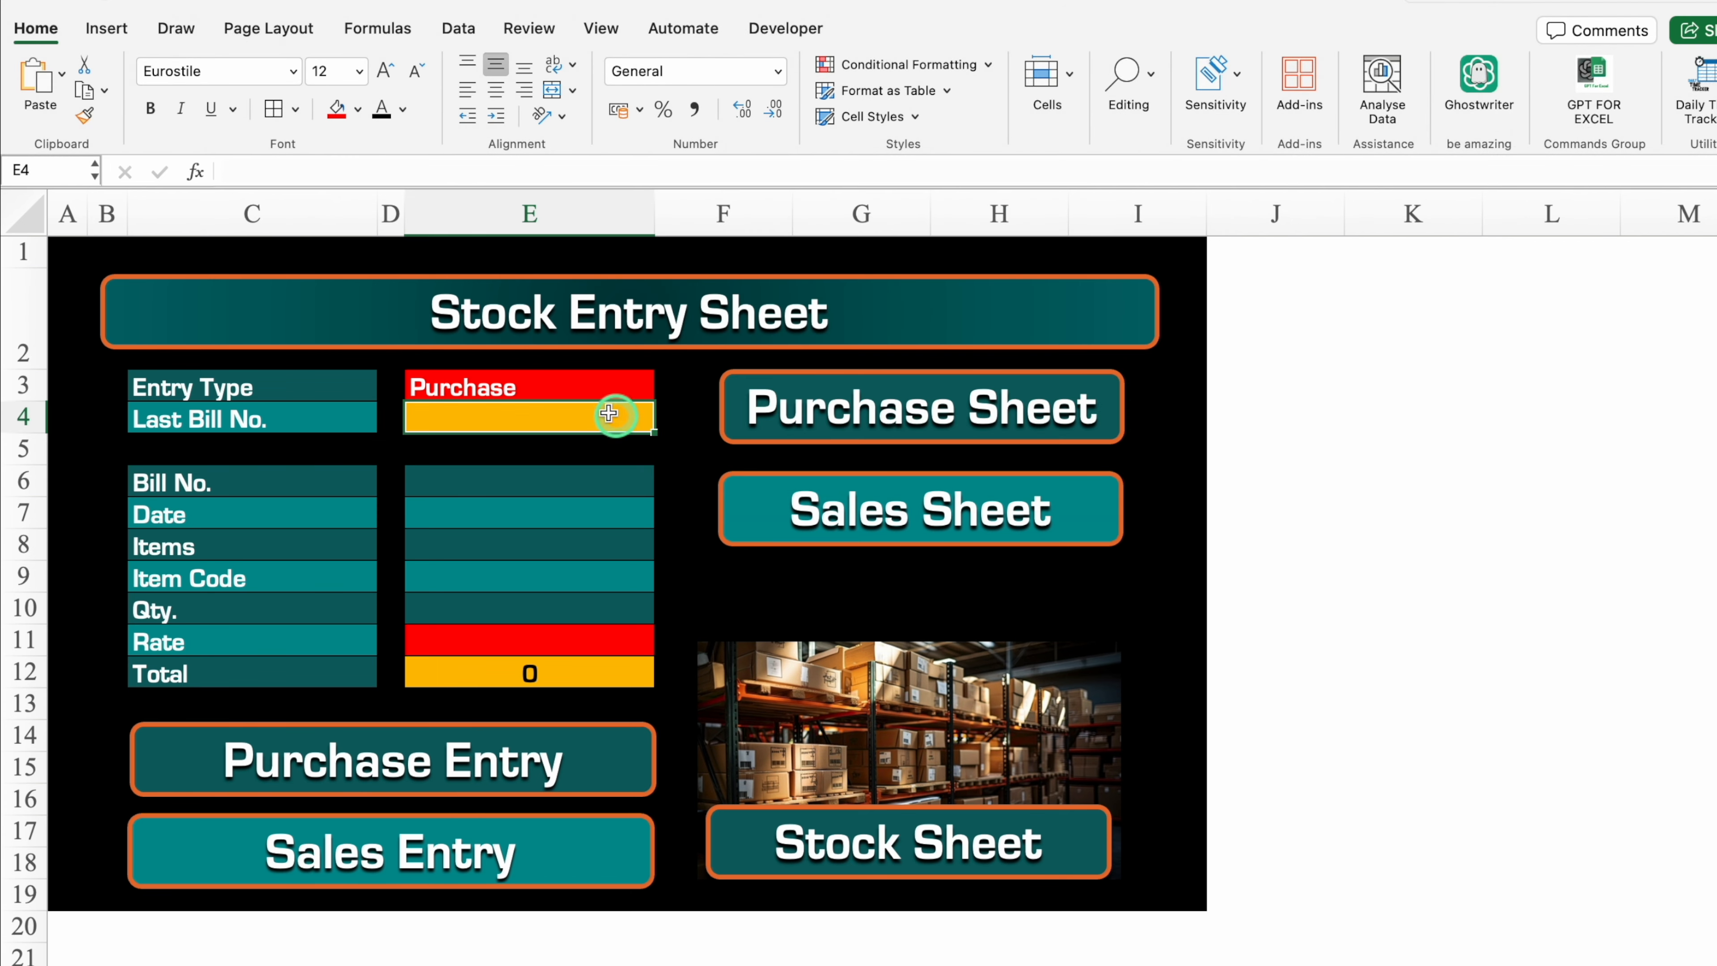
{"action": "left_click", "coordinate": [579, 391]}
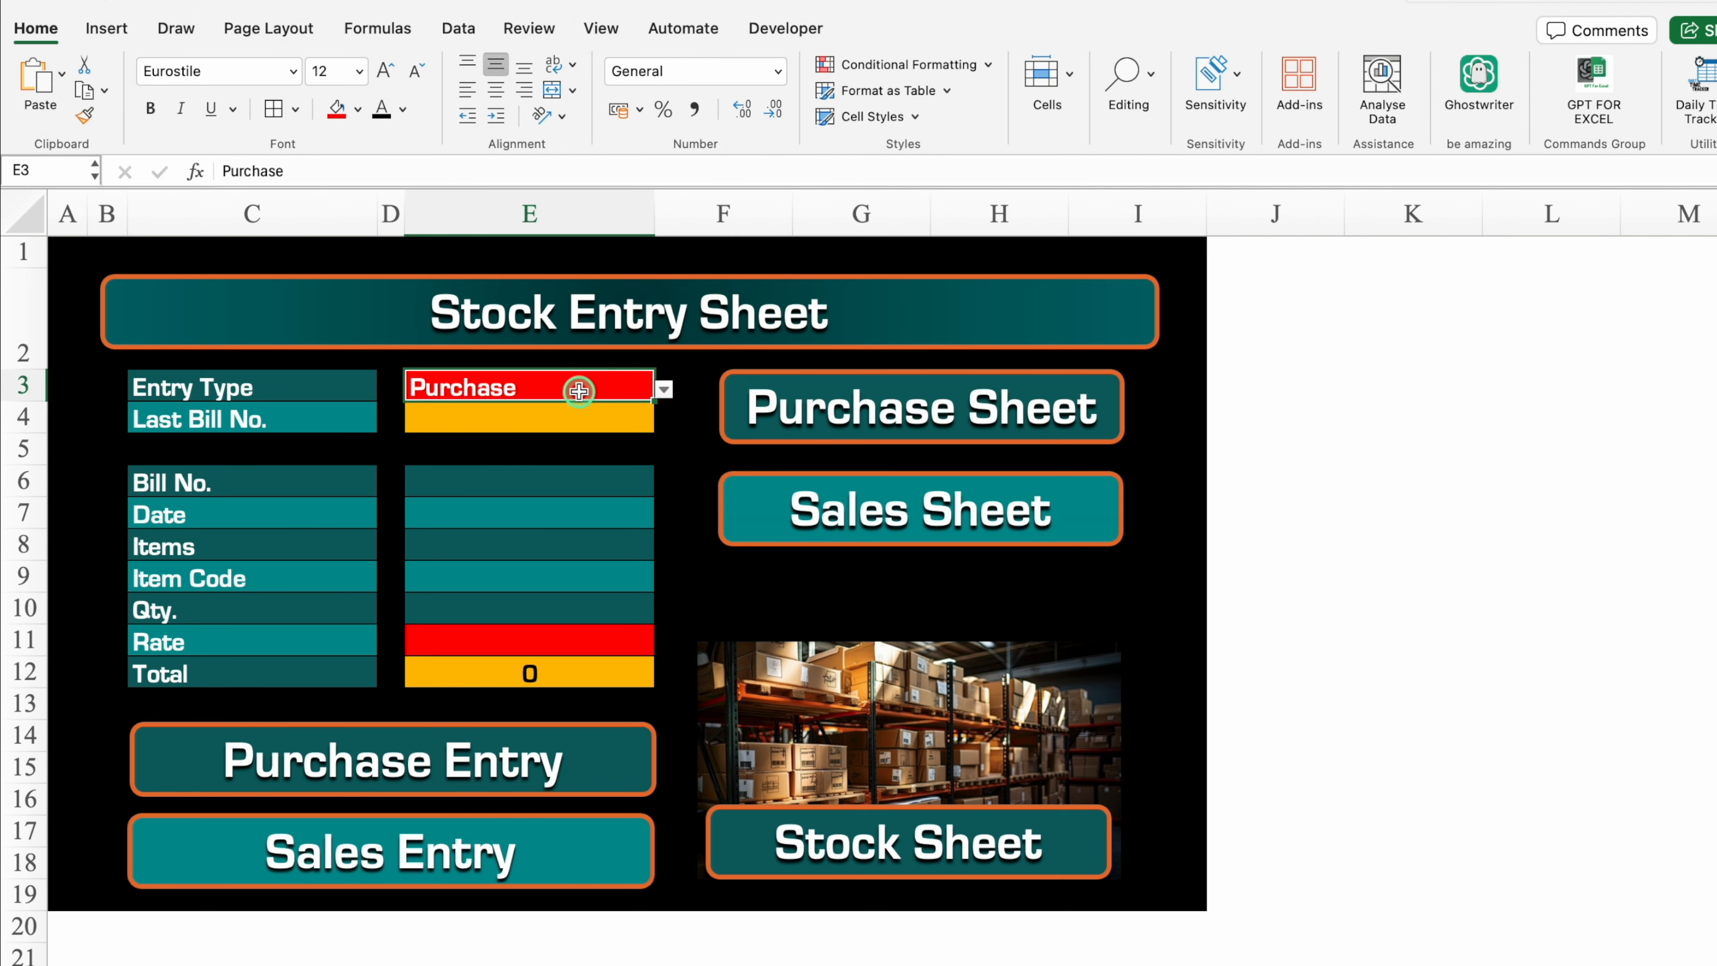
{"action": "left_click", "coordinate": [664, 390]}
{"action": "left_click", "coordinate": [477, 415]}
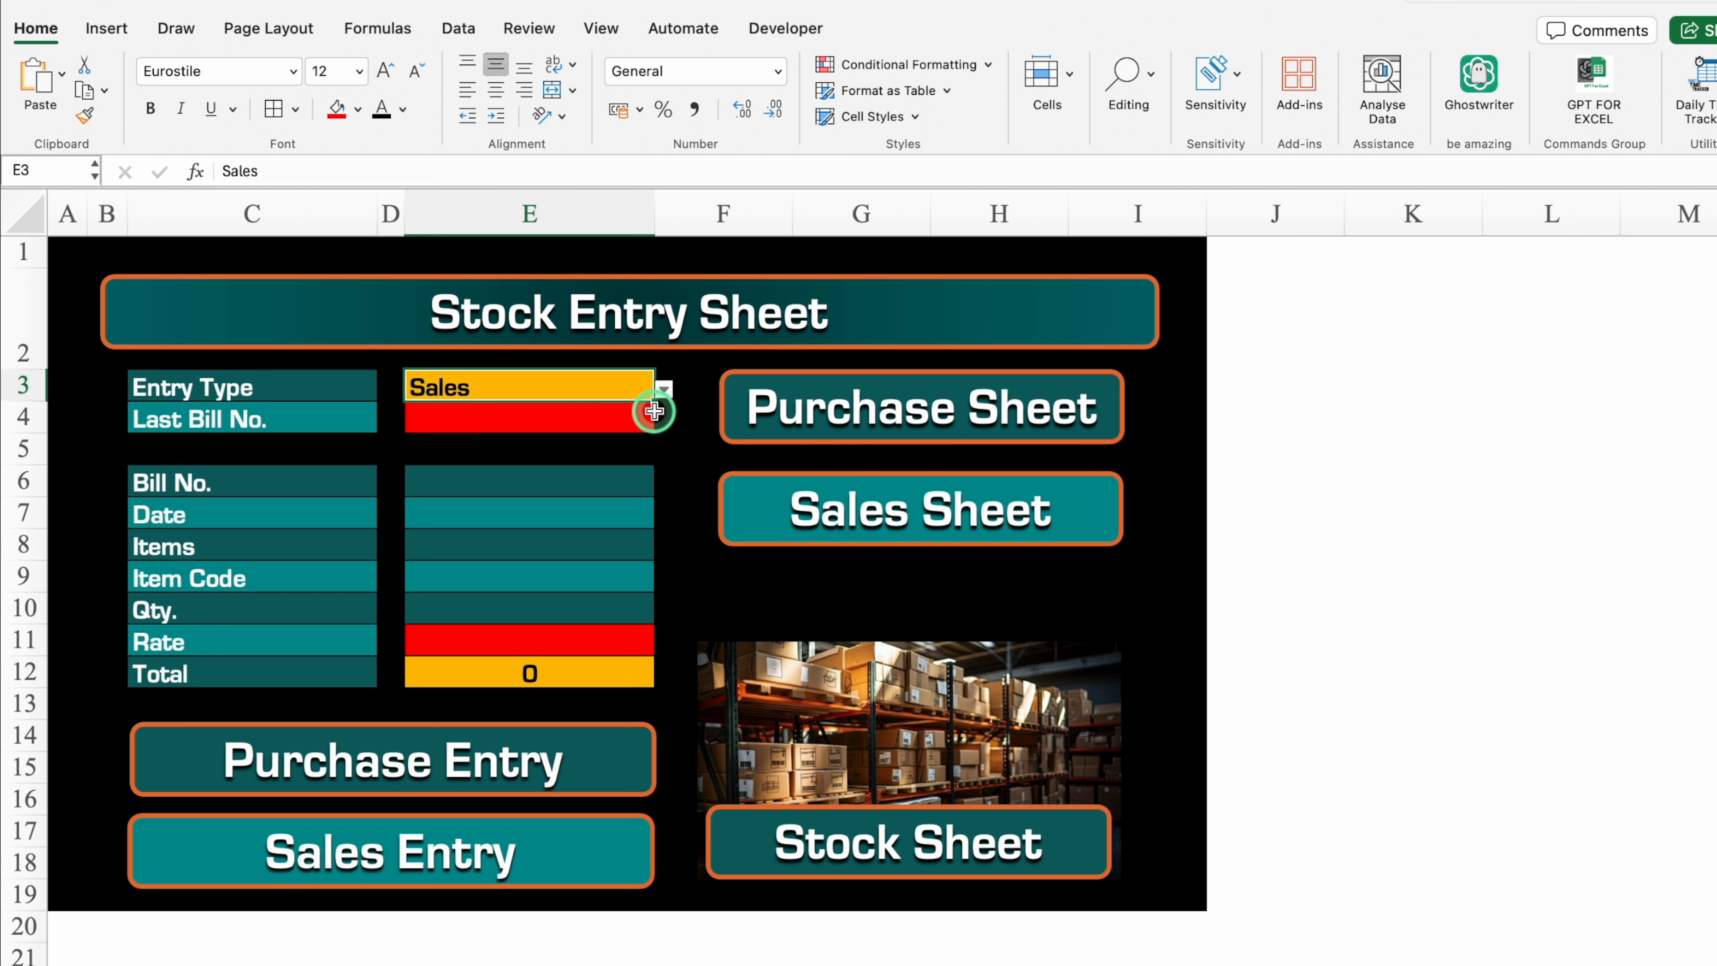
{"action": "key", "text": "Delete"}
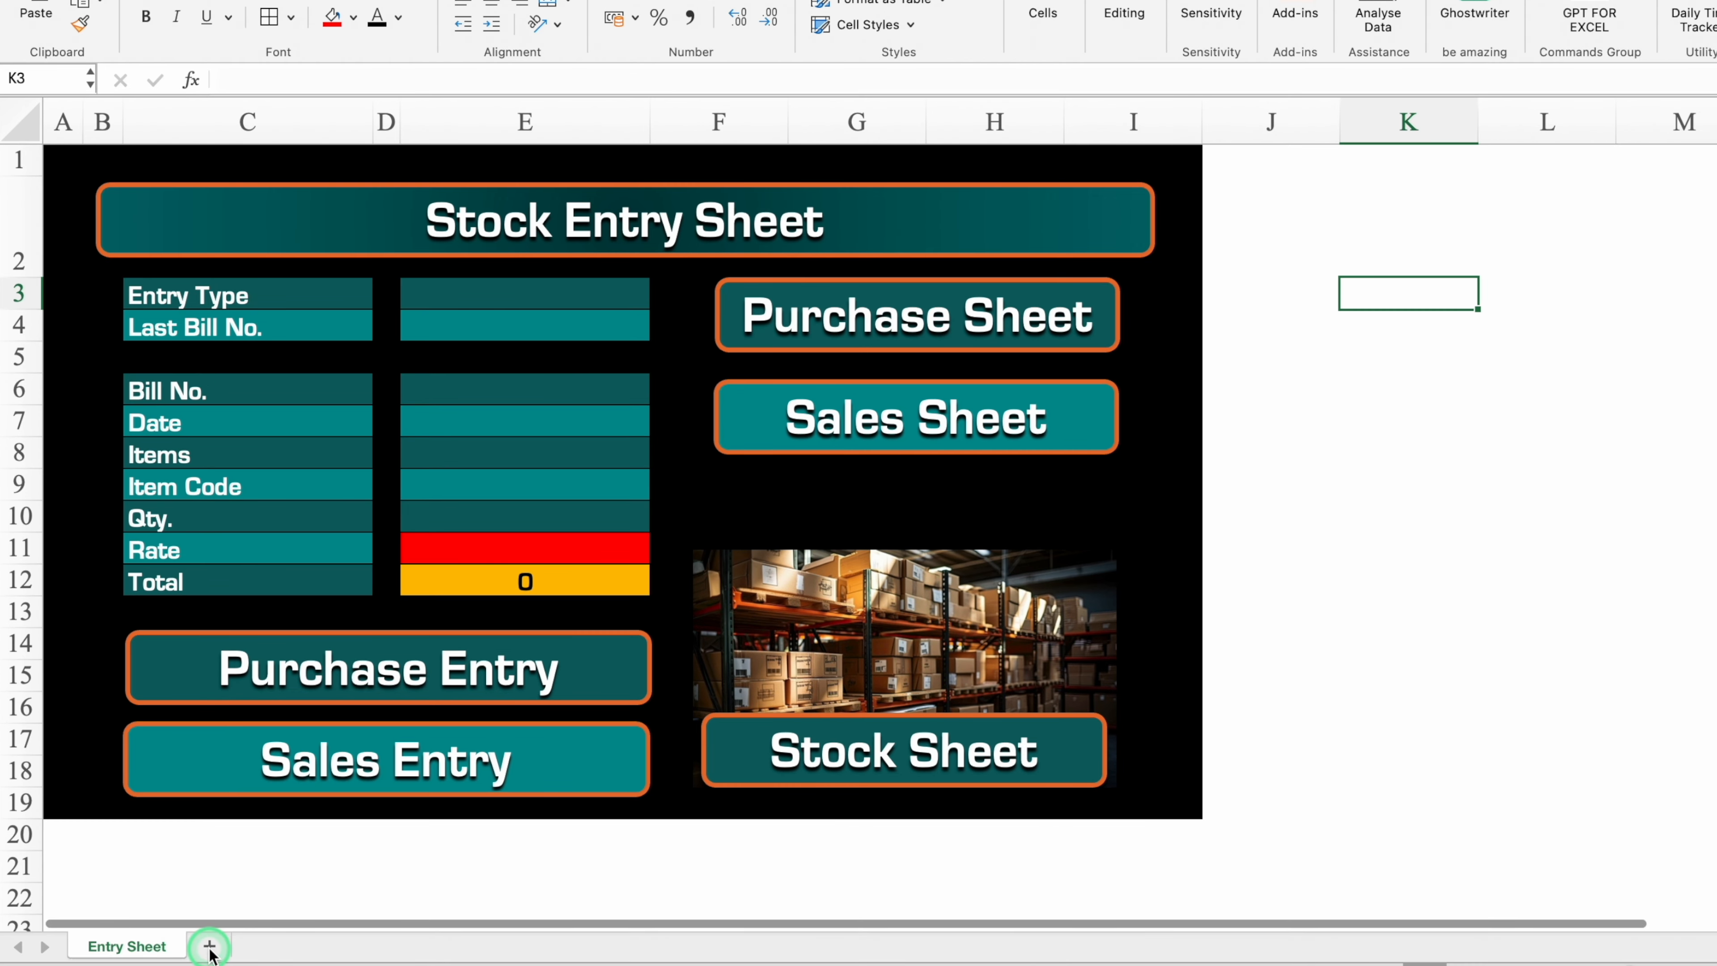
- Add a new worksheet and name it Purchase Sheet
{"action": "left_click", "coordinate": [211, 946]}
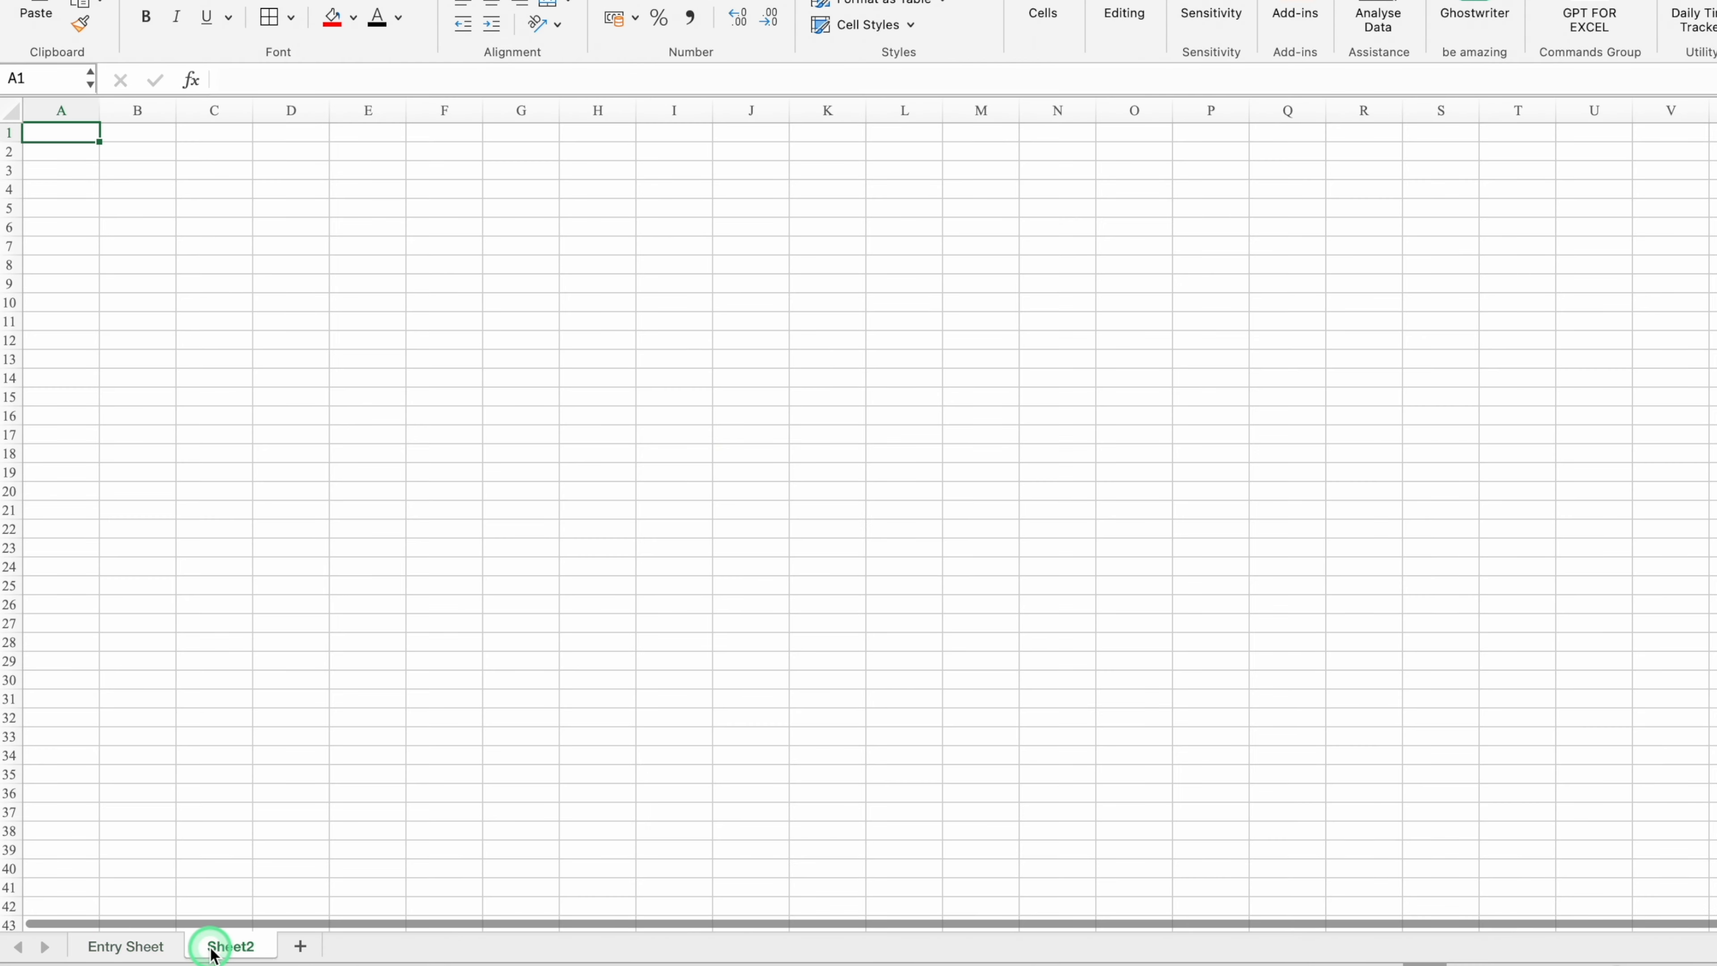
{"action": "double_click", "coordinate": [242, 945]}
{"action": "type", "text": "Purchase Sheet"}
{"action": "key", "text": "Return"}
- Copy the field labels from Bill No. to Total in C6:C12 of the Entry Sheet
{"action": "left_click", "coordinate": [134, 948]}
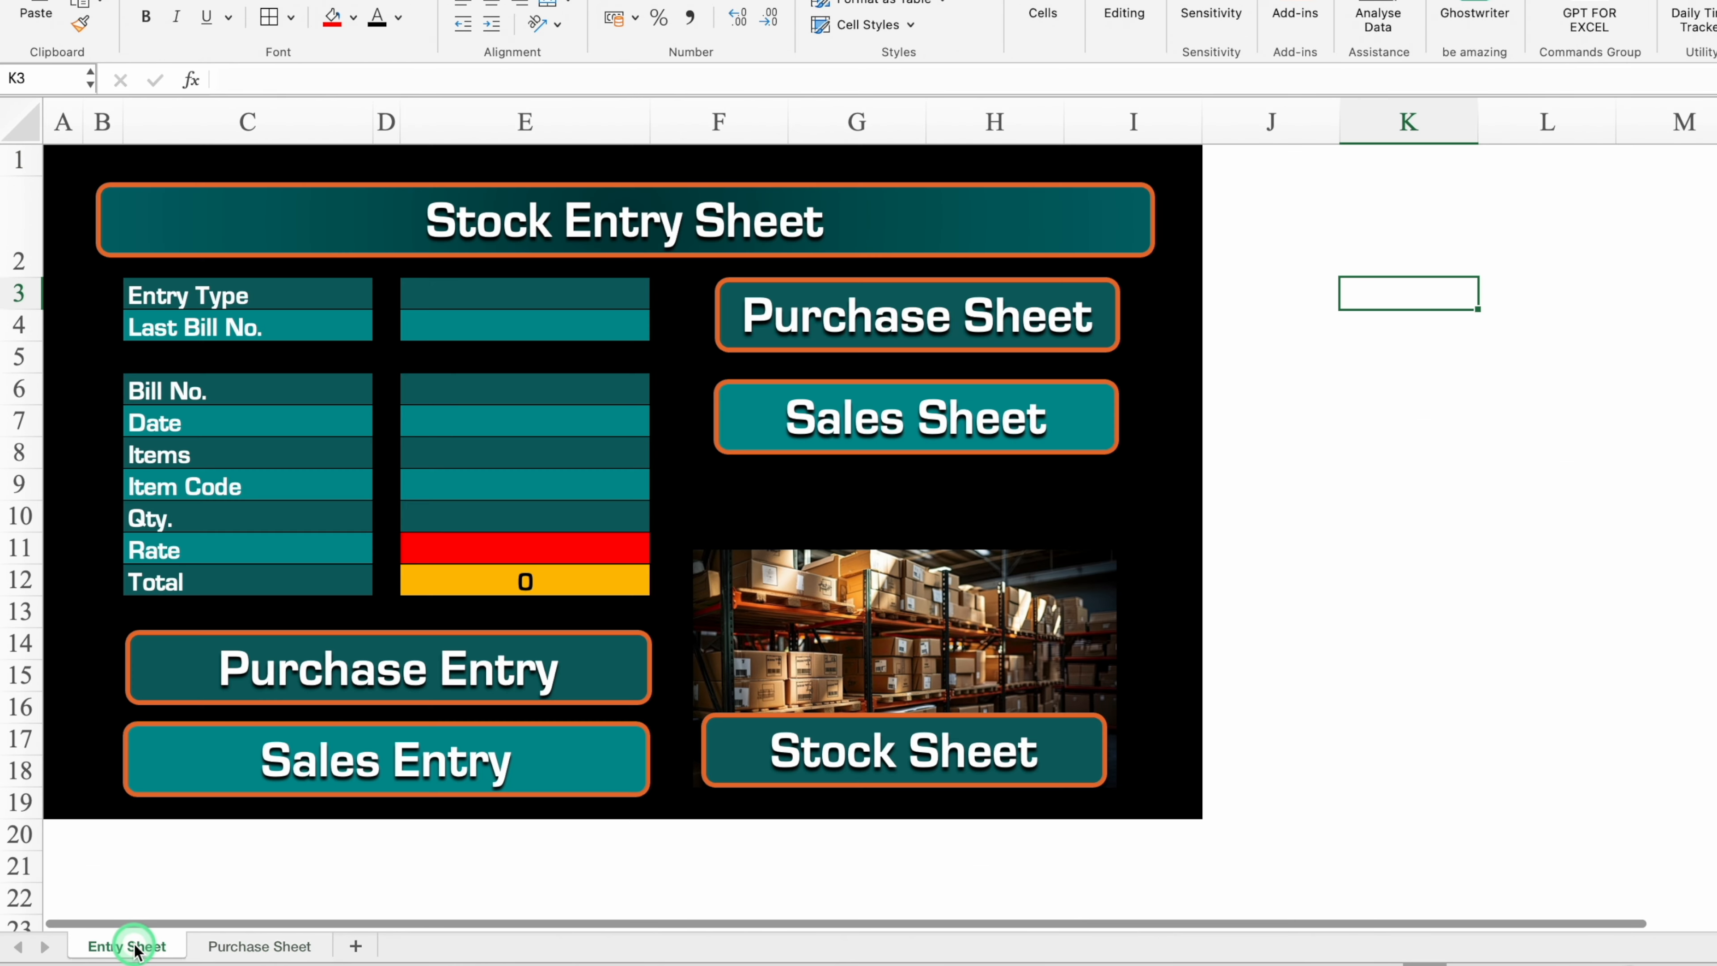
{"action": "left_click_drag", "start_coordinate": [295, 389], "coordinate": [299, 476]}
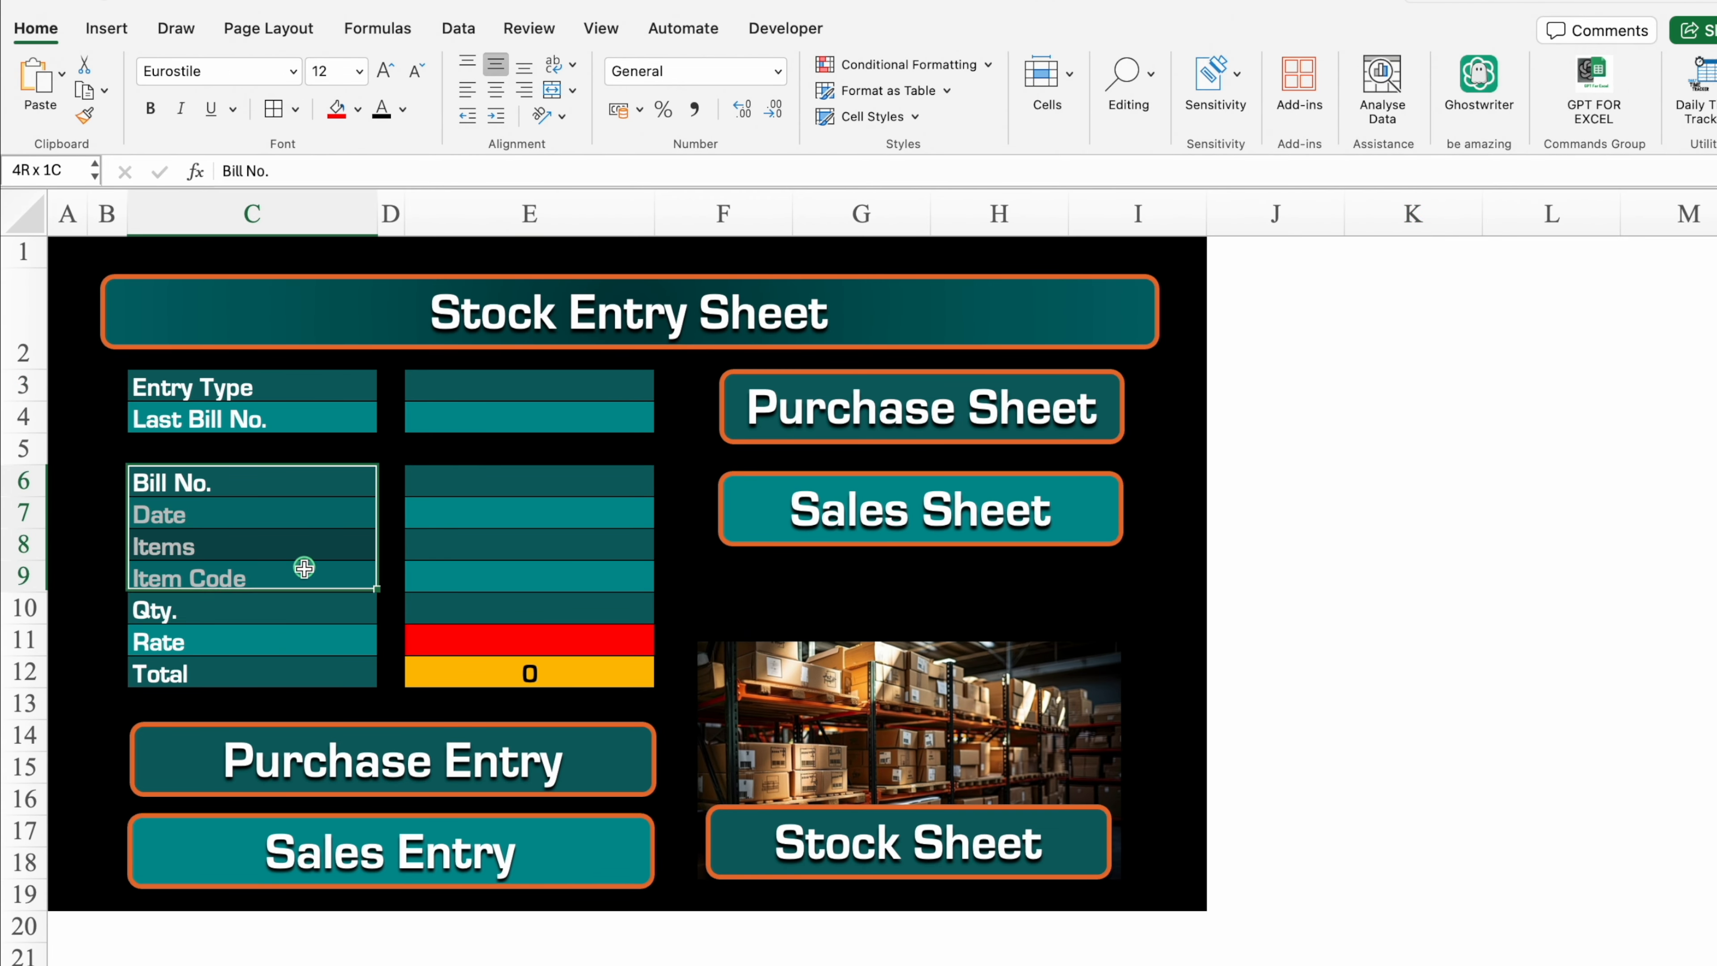
{"action": "left_click_drag", "start_coordinate": [304, 568], "coordinate": [309, 667]}
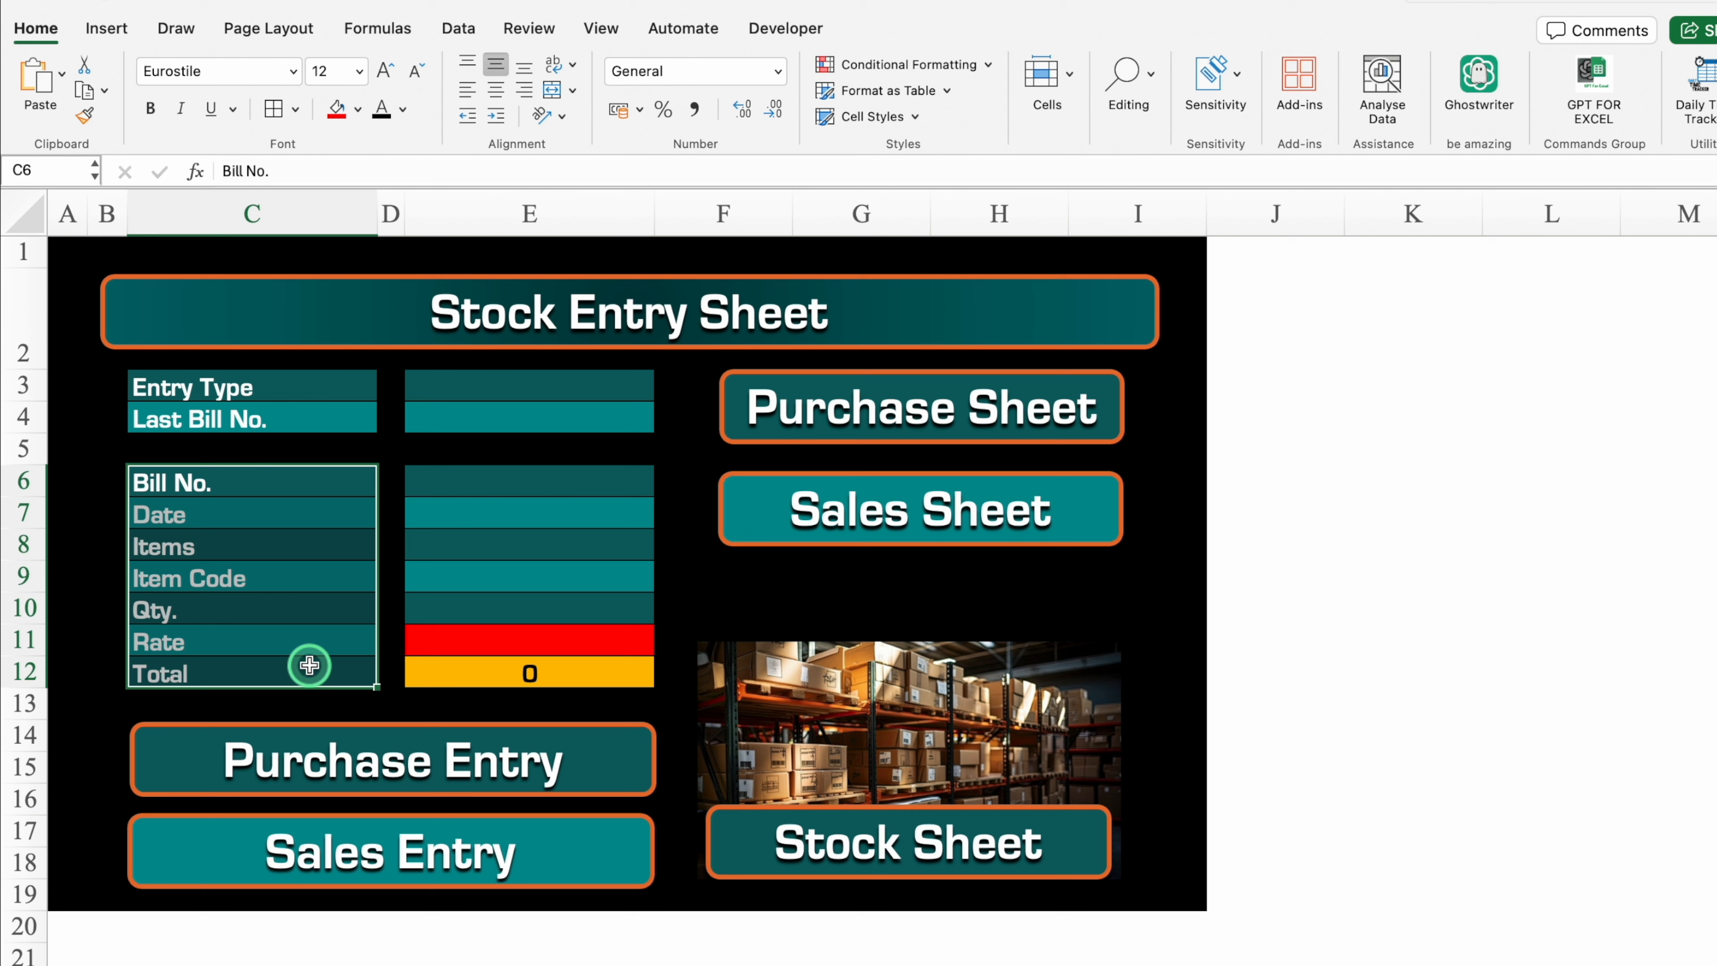
{"action": "key", "text": "super+c"}
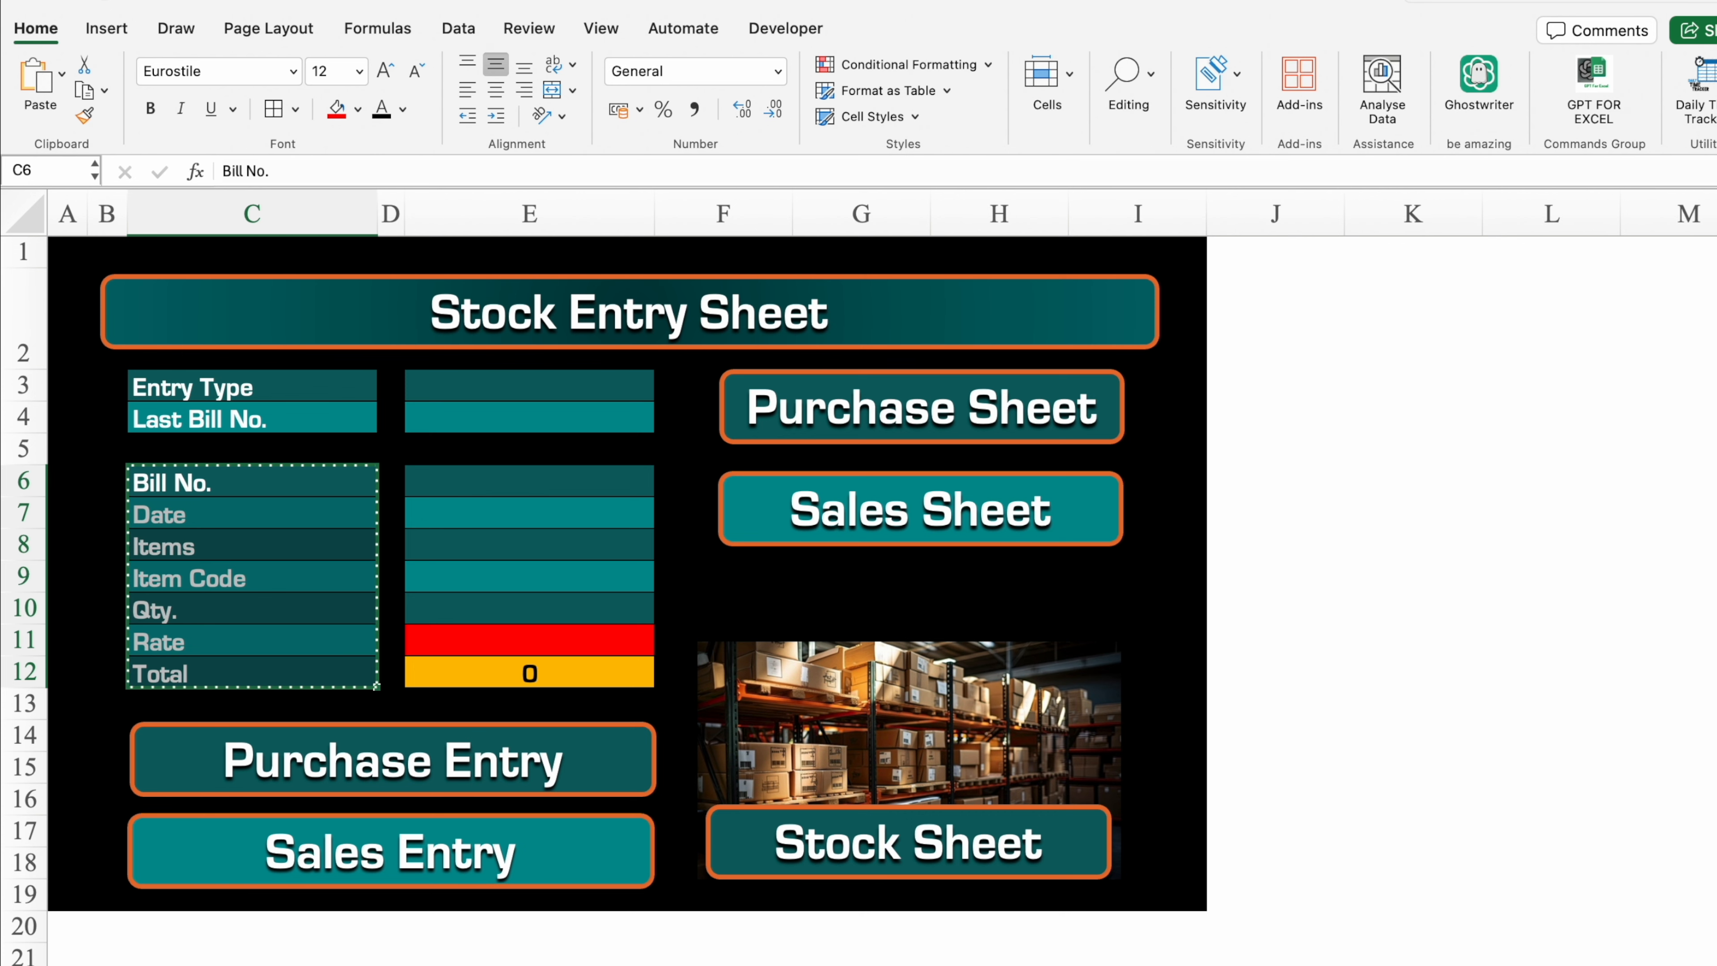
- Paste the copied labels into the Purchase Sheet at B2 as values only, transposed across the row
{"action": "left_click", "coordinate": [406, 964]}
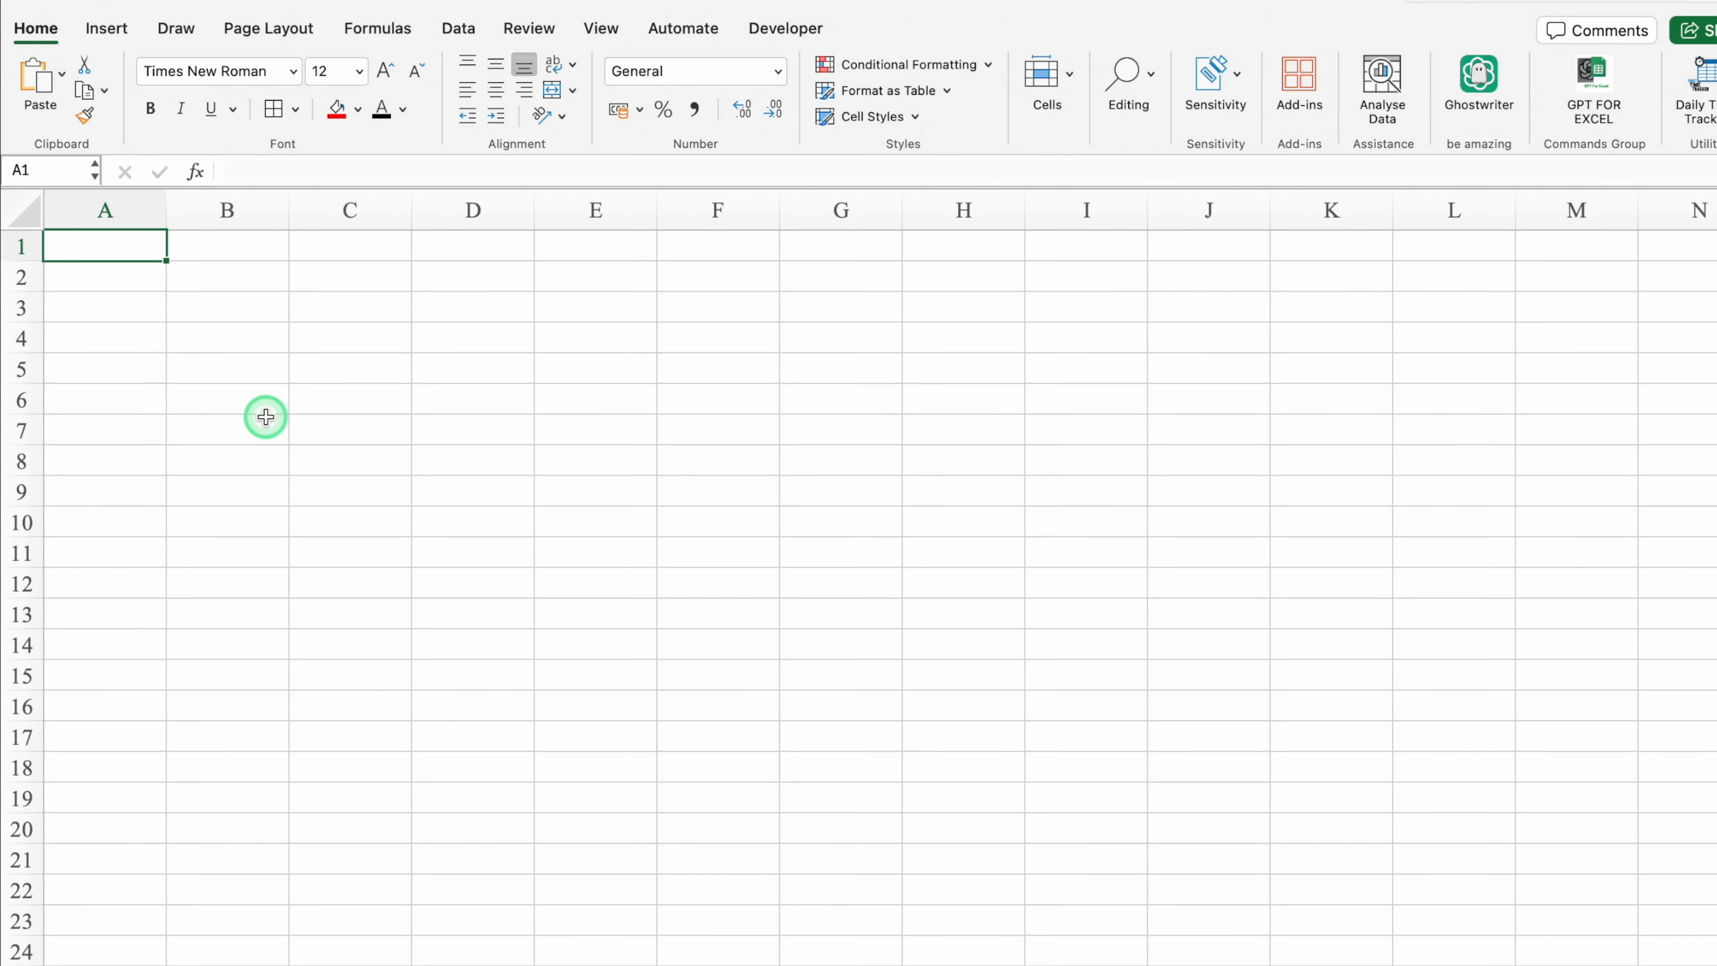
{"action": "left_click", "coordinate": [210, 283]}
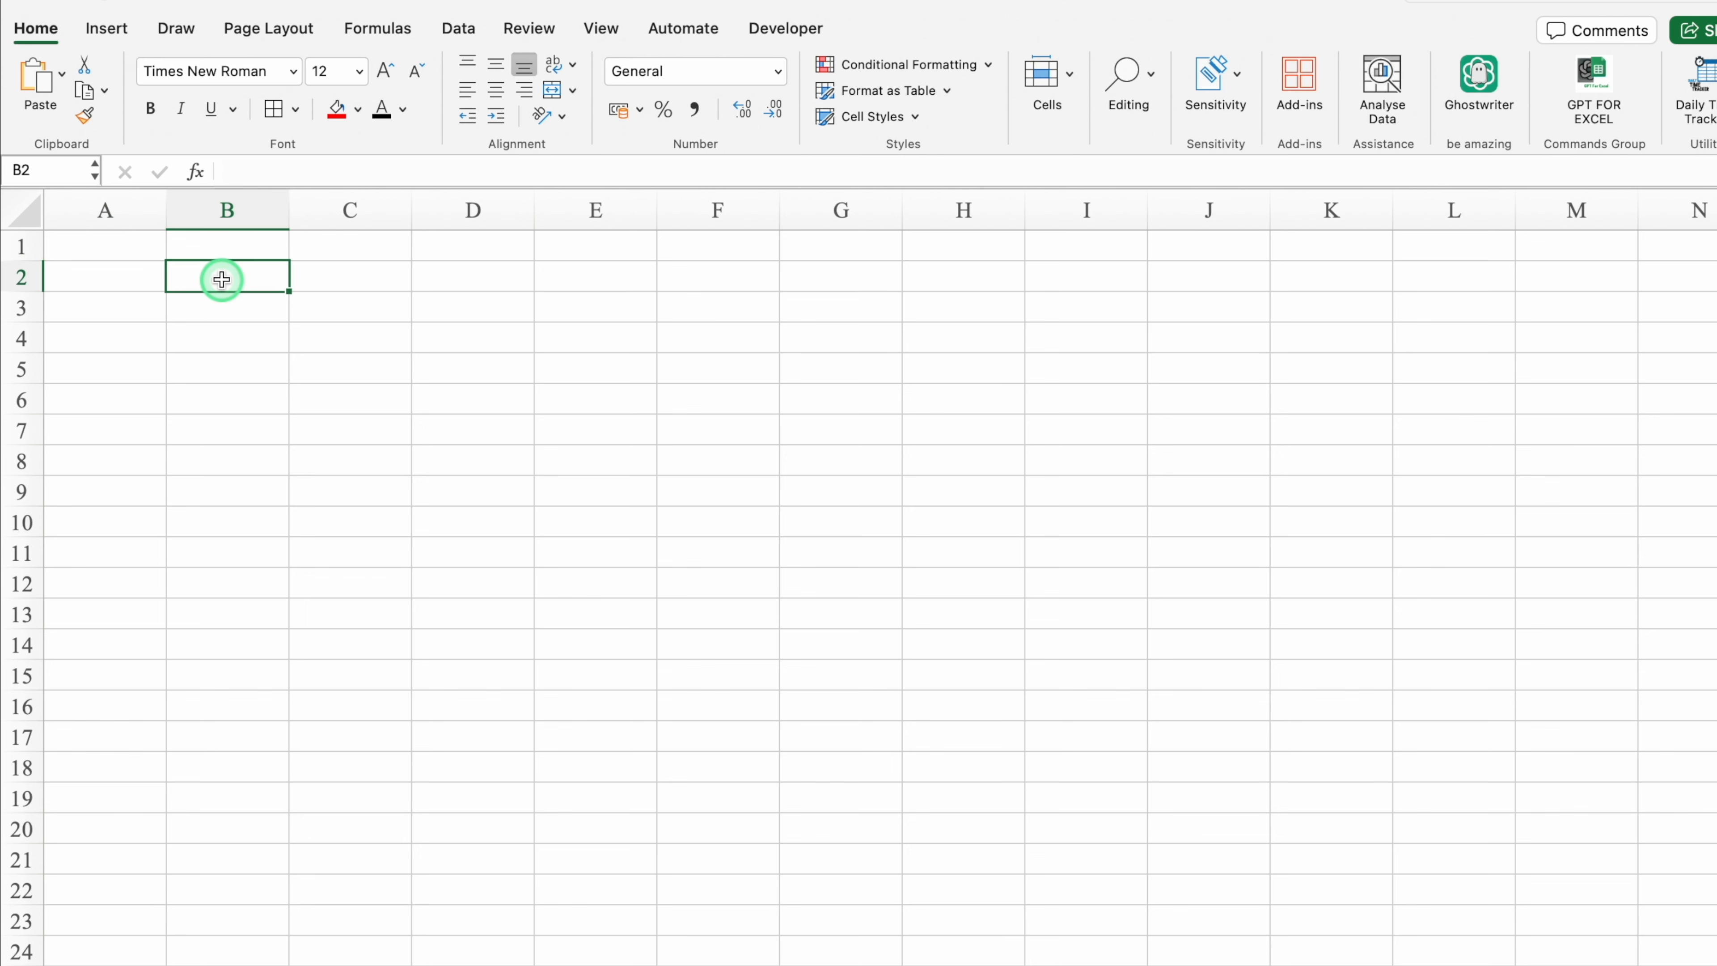
{"action": "right_click", "coordinate": [222, 279]}
{"action": "mouse_move", "coordinate": [357, 376]}
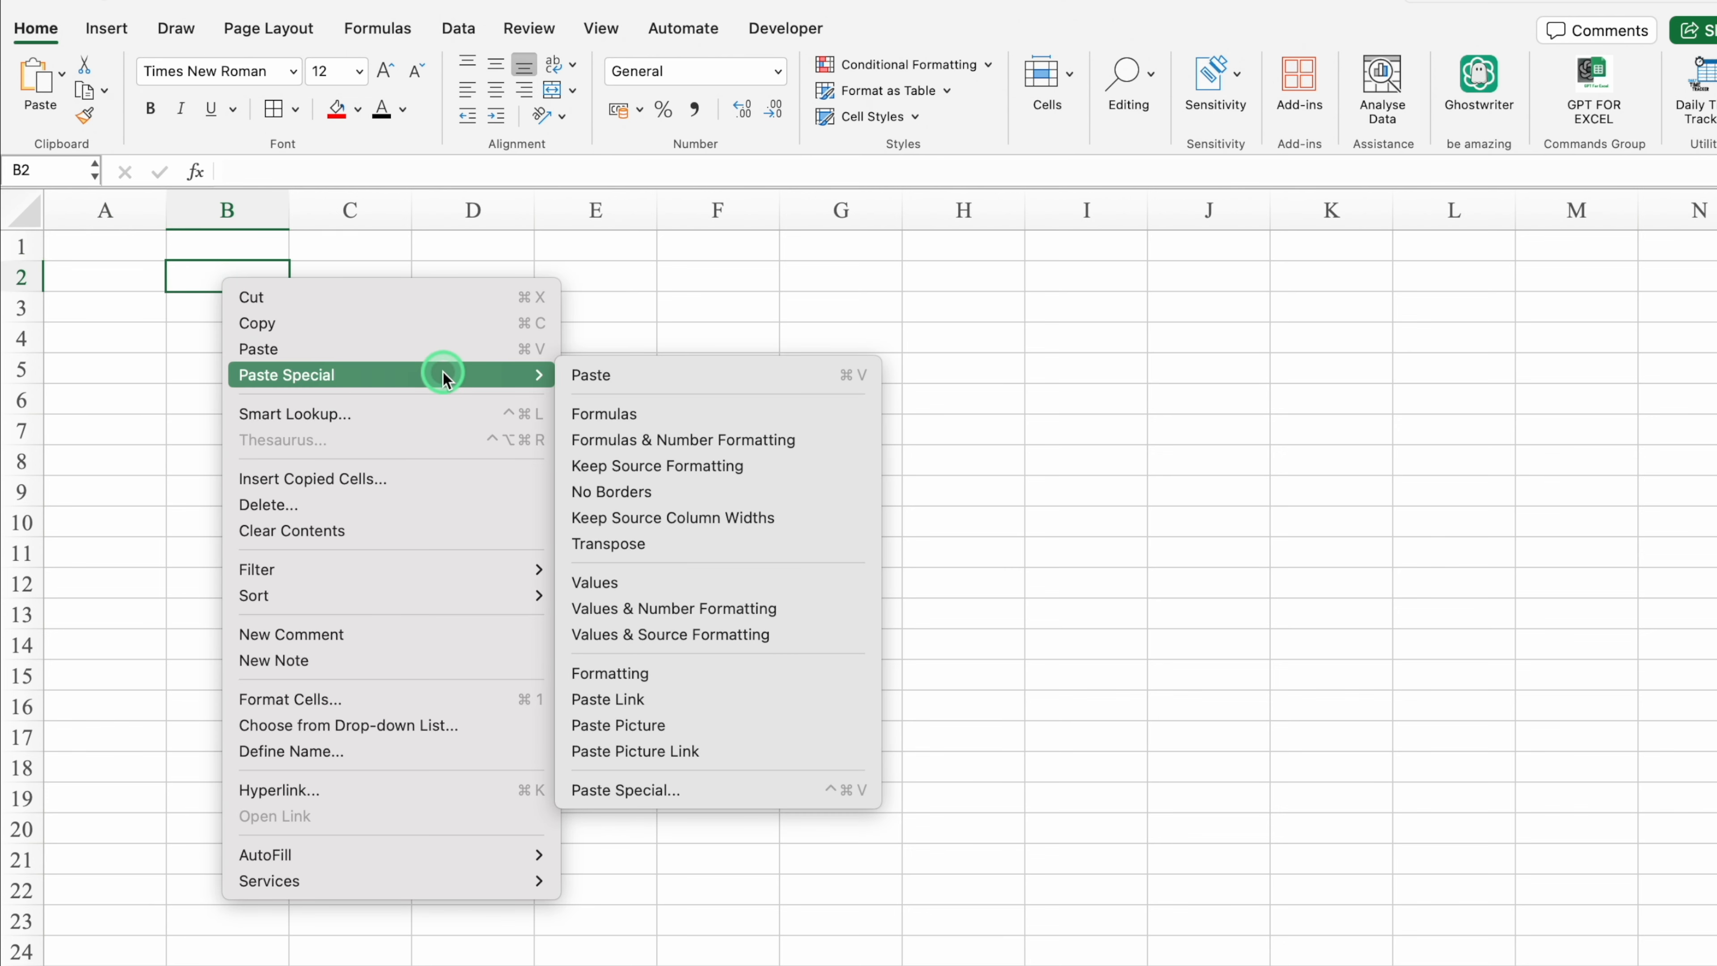
{"action": "left_click", "coordinate": [625, 791]}
{"action": "left_click_drag", "start_coordinate": [736, 560], "coordinate": [703, 308]}
{"action": "left_click", "coordinate": [481, 438]}
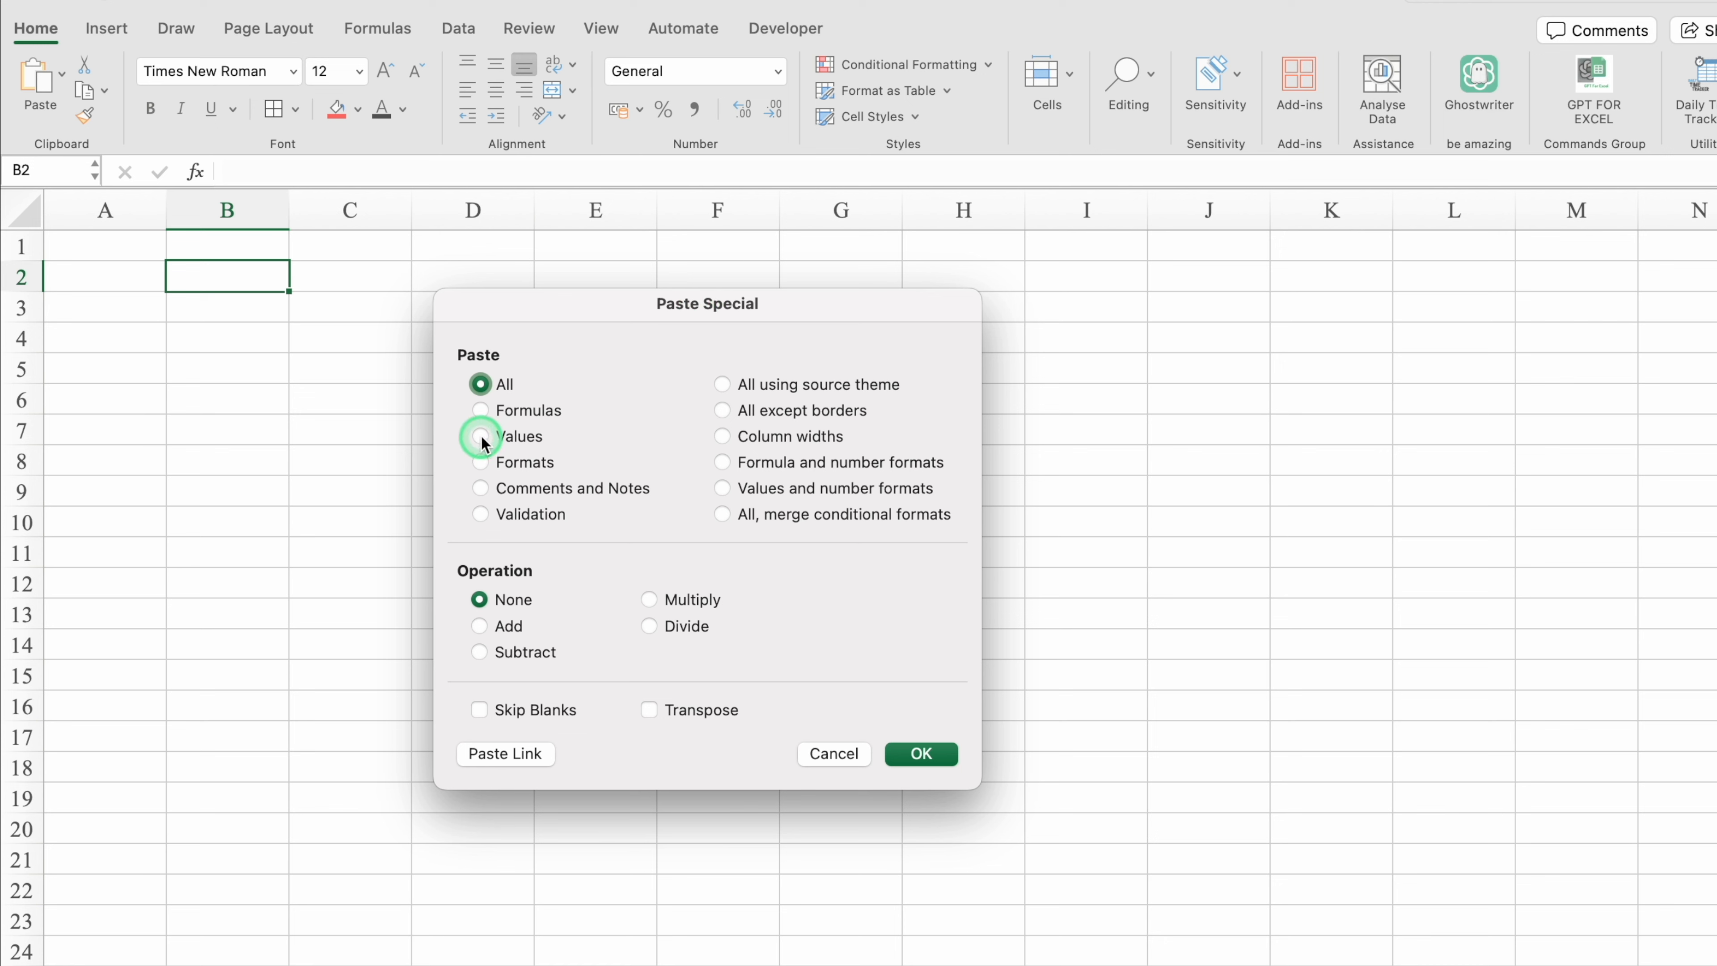
{"action": "left_click", "coordinate": [649, 711]}
{"action": "left_click", "coordinate": [899, 753]}
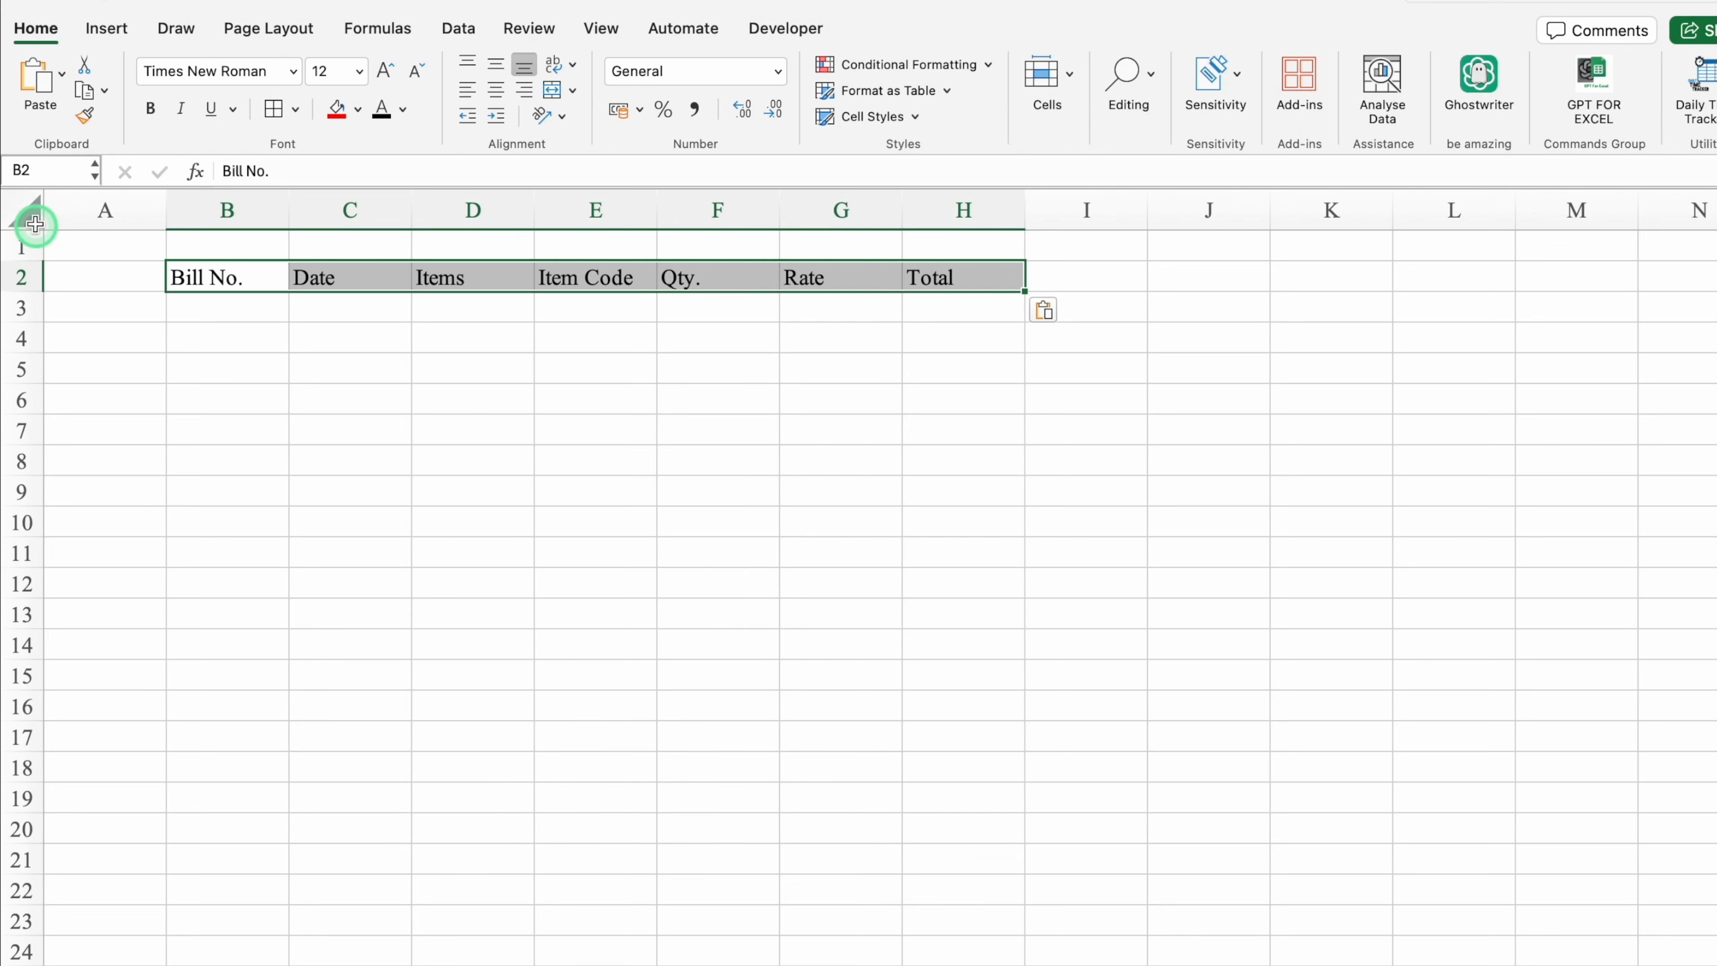
- Vertically middle-align every cell of the Purchase Sheet
{"action": "left_click", "coordinate": [25, 213]}
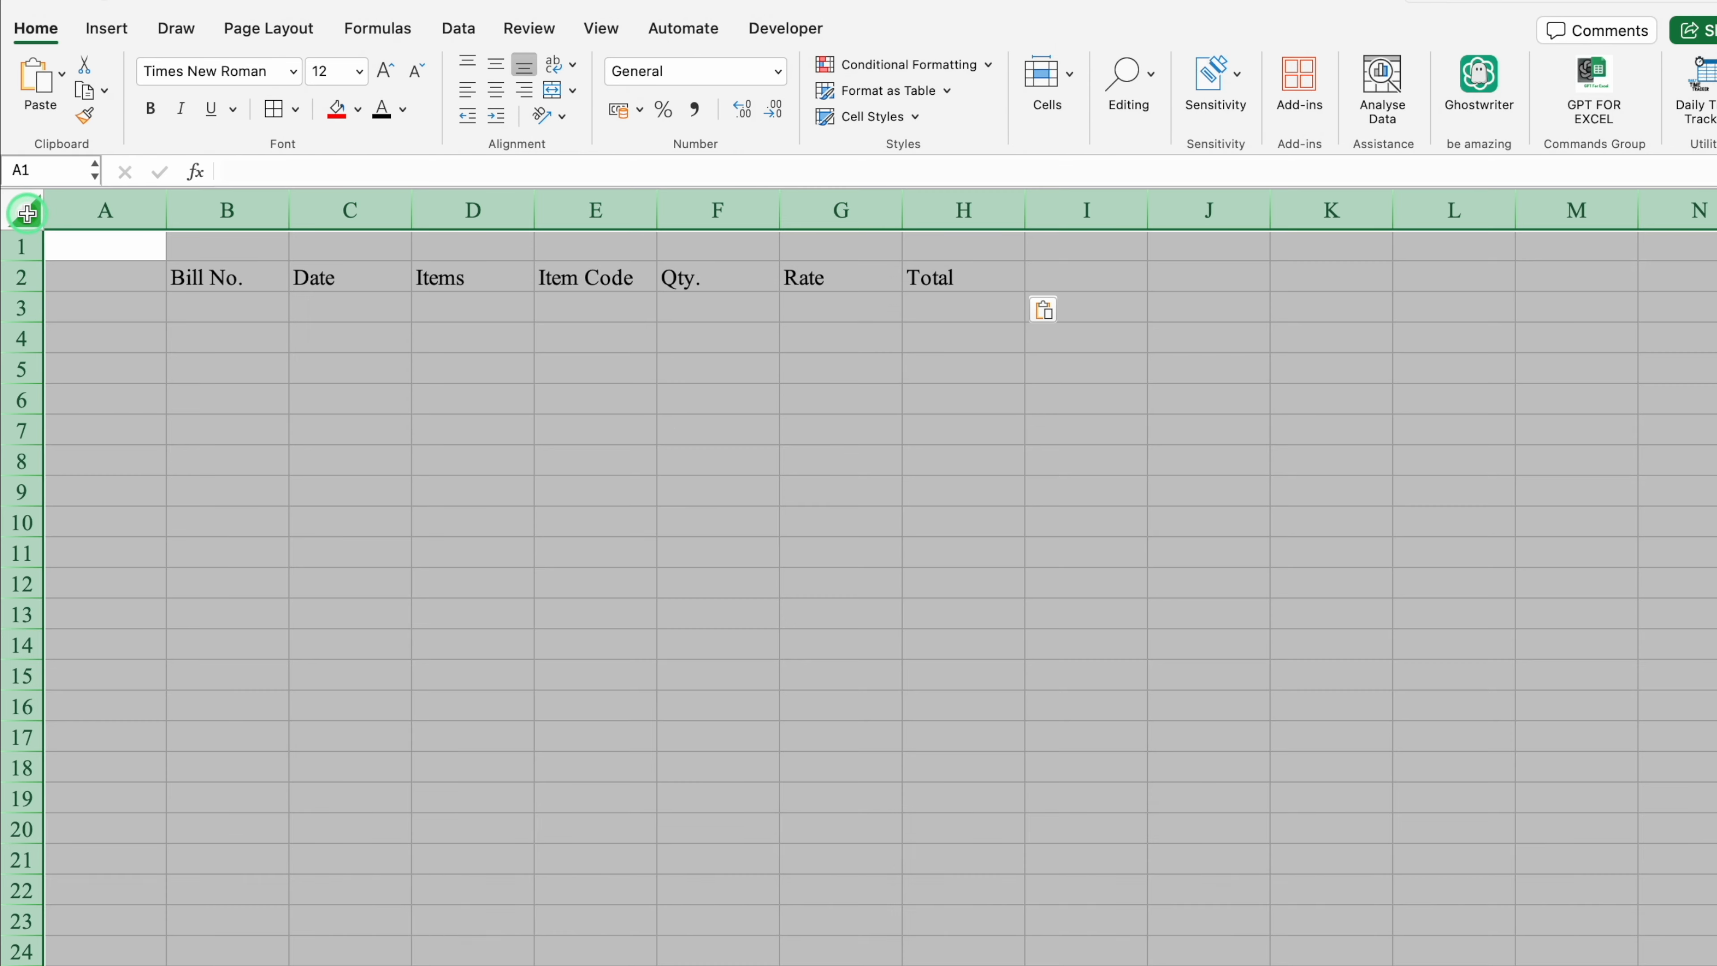
{"action": "left_click", "coordinate": [497, 65]}
{"action": "left_click", "coordinate": [457, 470]}
- Make row 1 much taller and enter the title Purchase Entry in the merged and centred range B1:H1
{"action": "left_click_drag", "start_coordinate": [27, 259], "coordinate": [31, 346]}
{"action": "left_click_drag", "start_coordinate": [187, 280], "coordinate": [956, 275]}
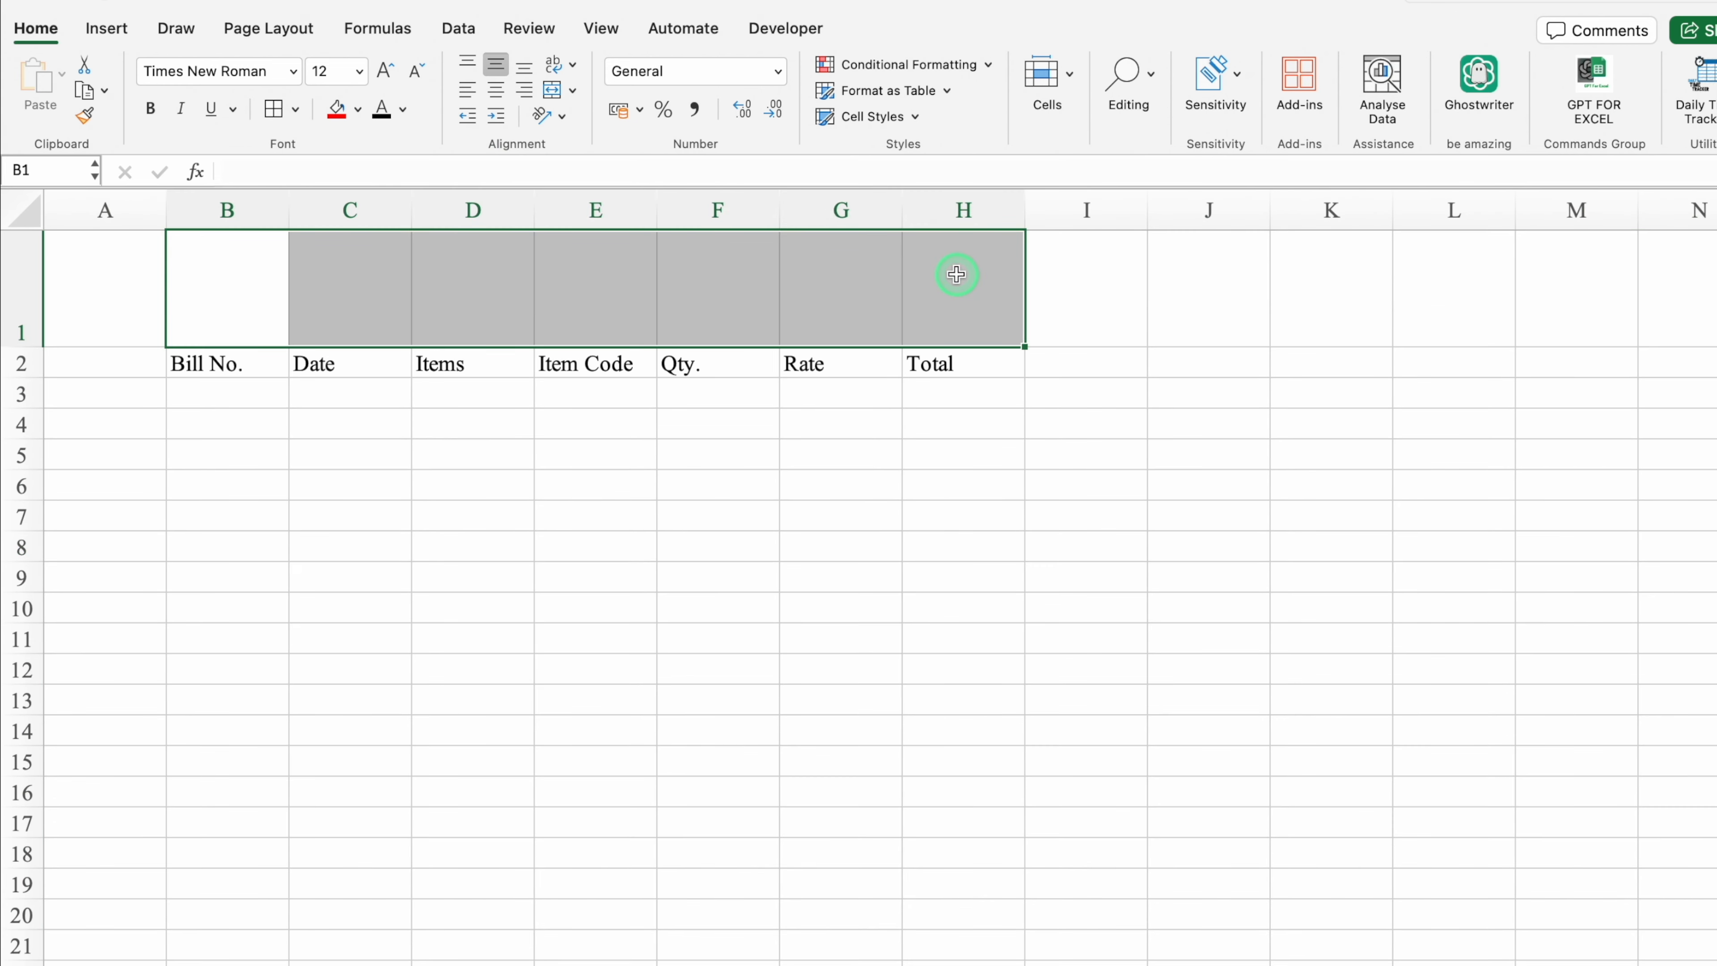
{"action": "left_click", "coordinate": [553, 90]}
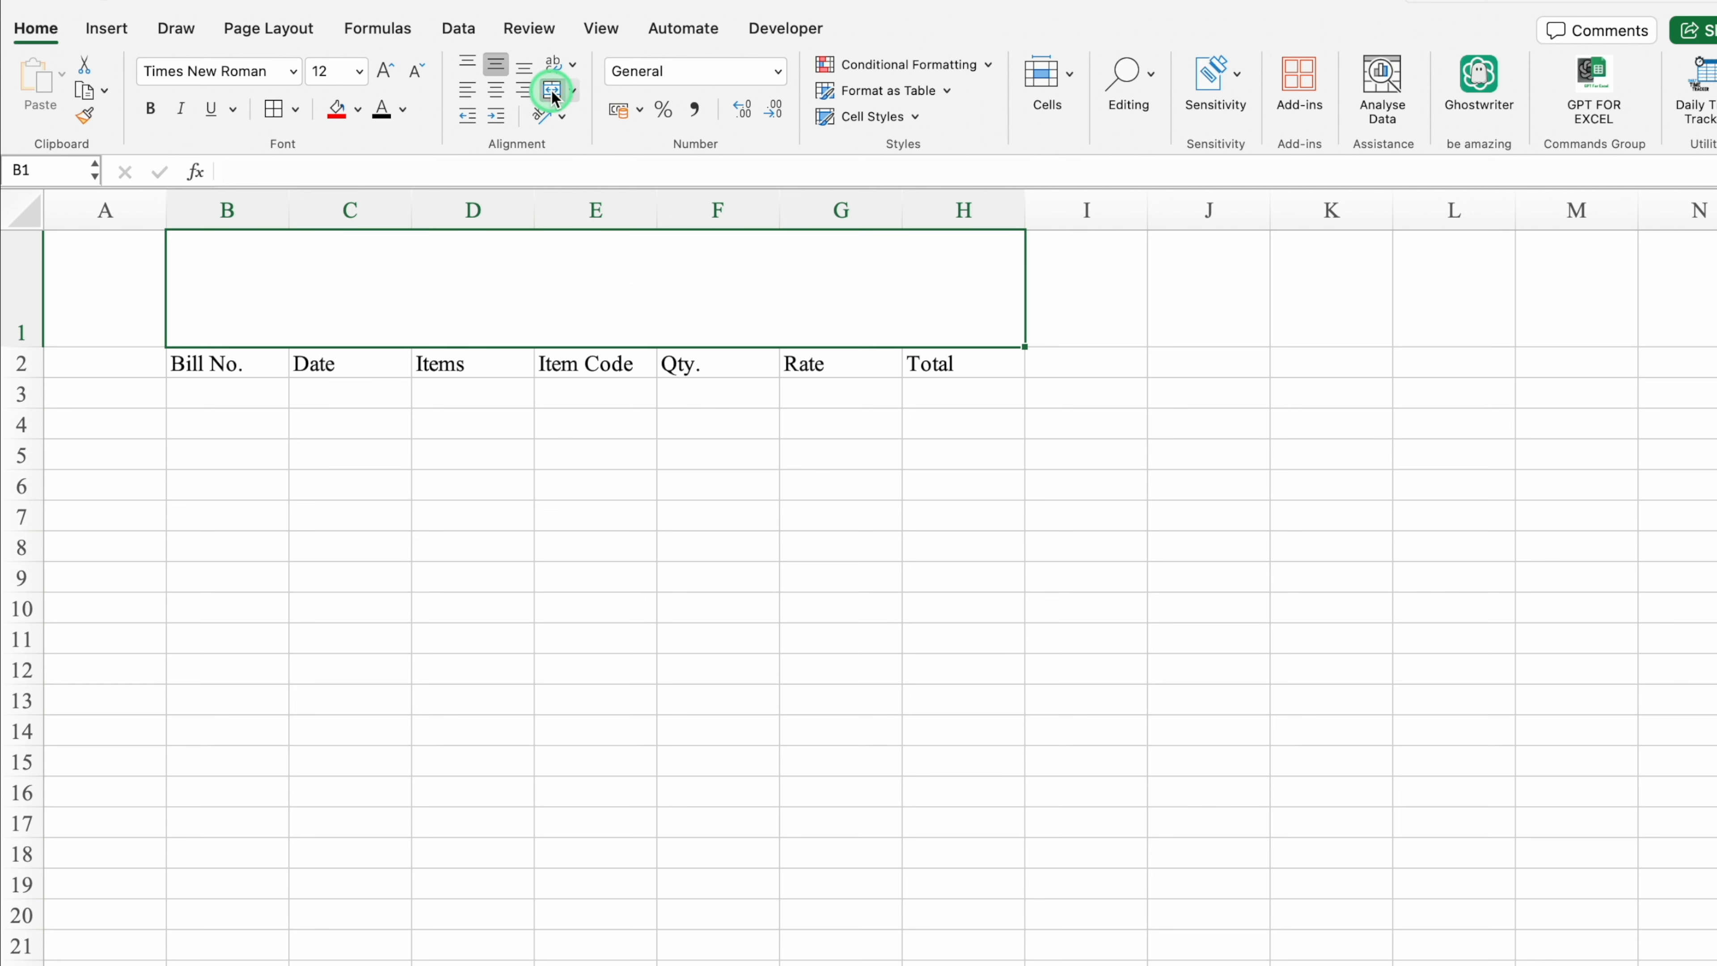
{"action": "type", "text": "Purcha"}
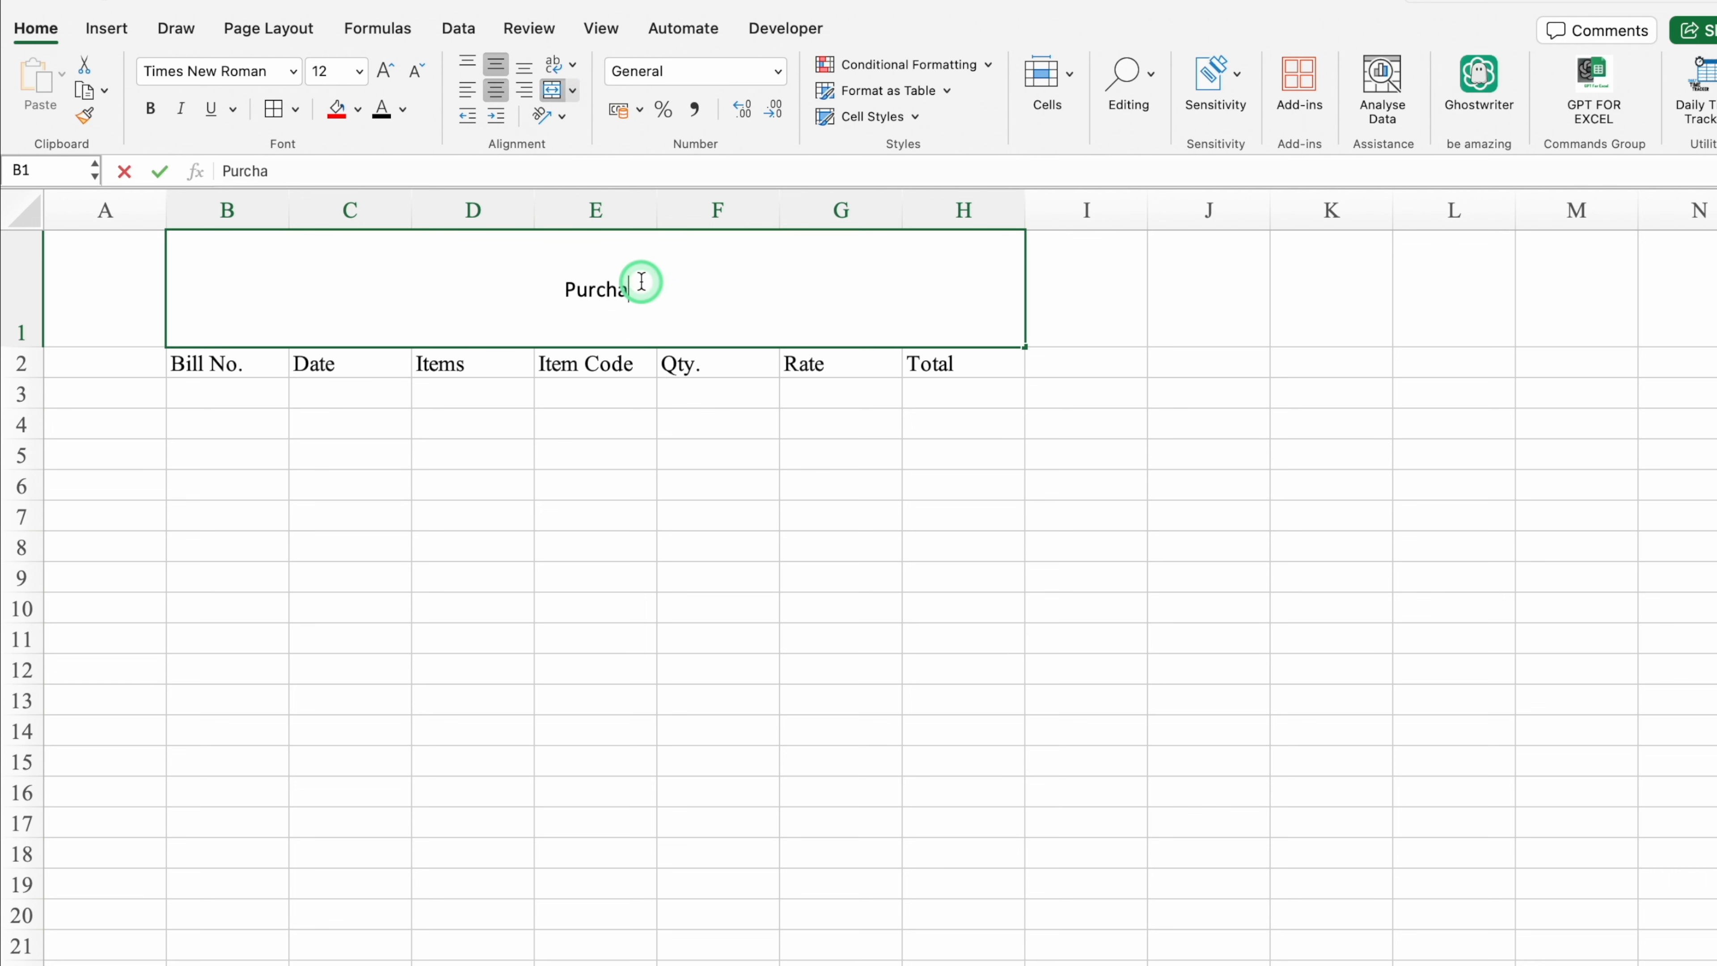
{"action": "type", "text": "se Entry"}
{"action": "key", "text": "Return"}
- Set the font of the whole Purchase Sheet to Eurostile
{"action": "left_click", "coordinate": [24, 213]}
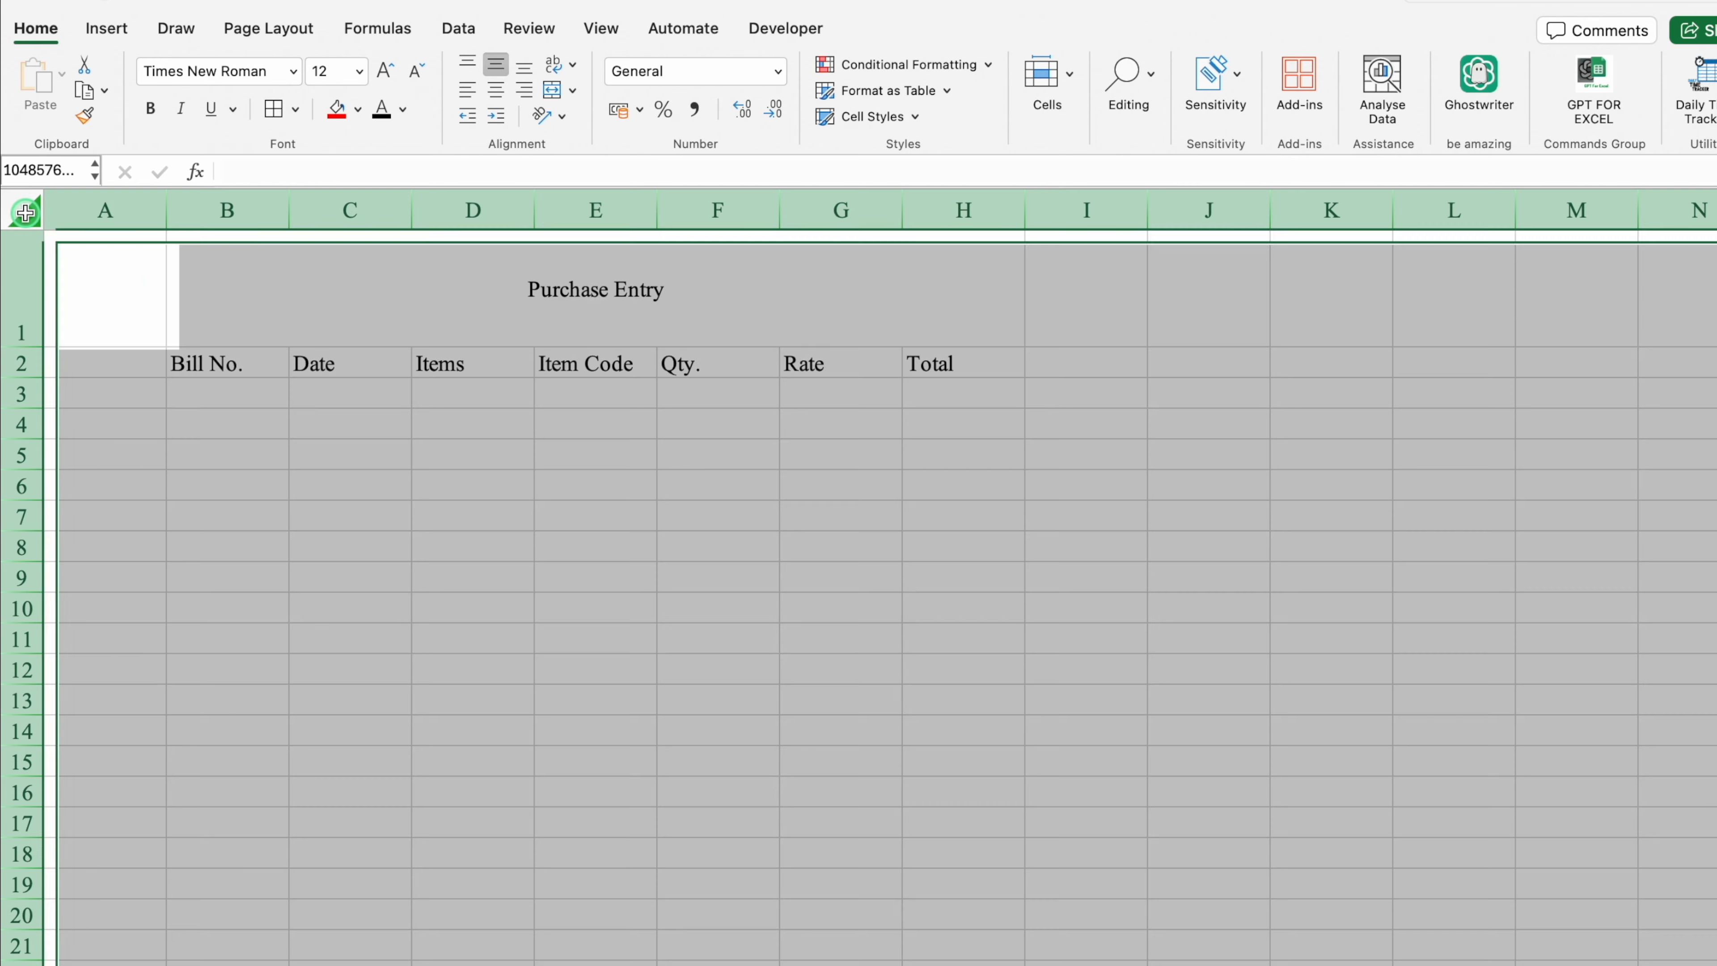
{"action": "left_click", "coordinate": [293, 70]}
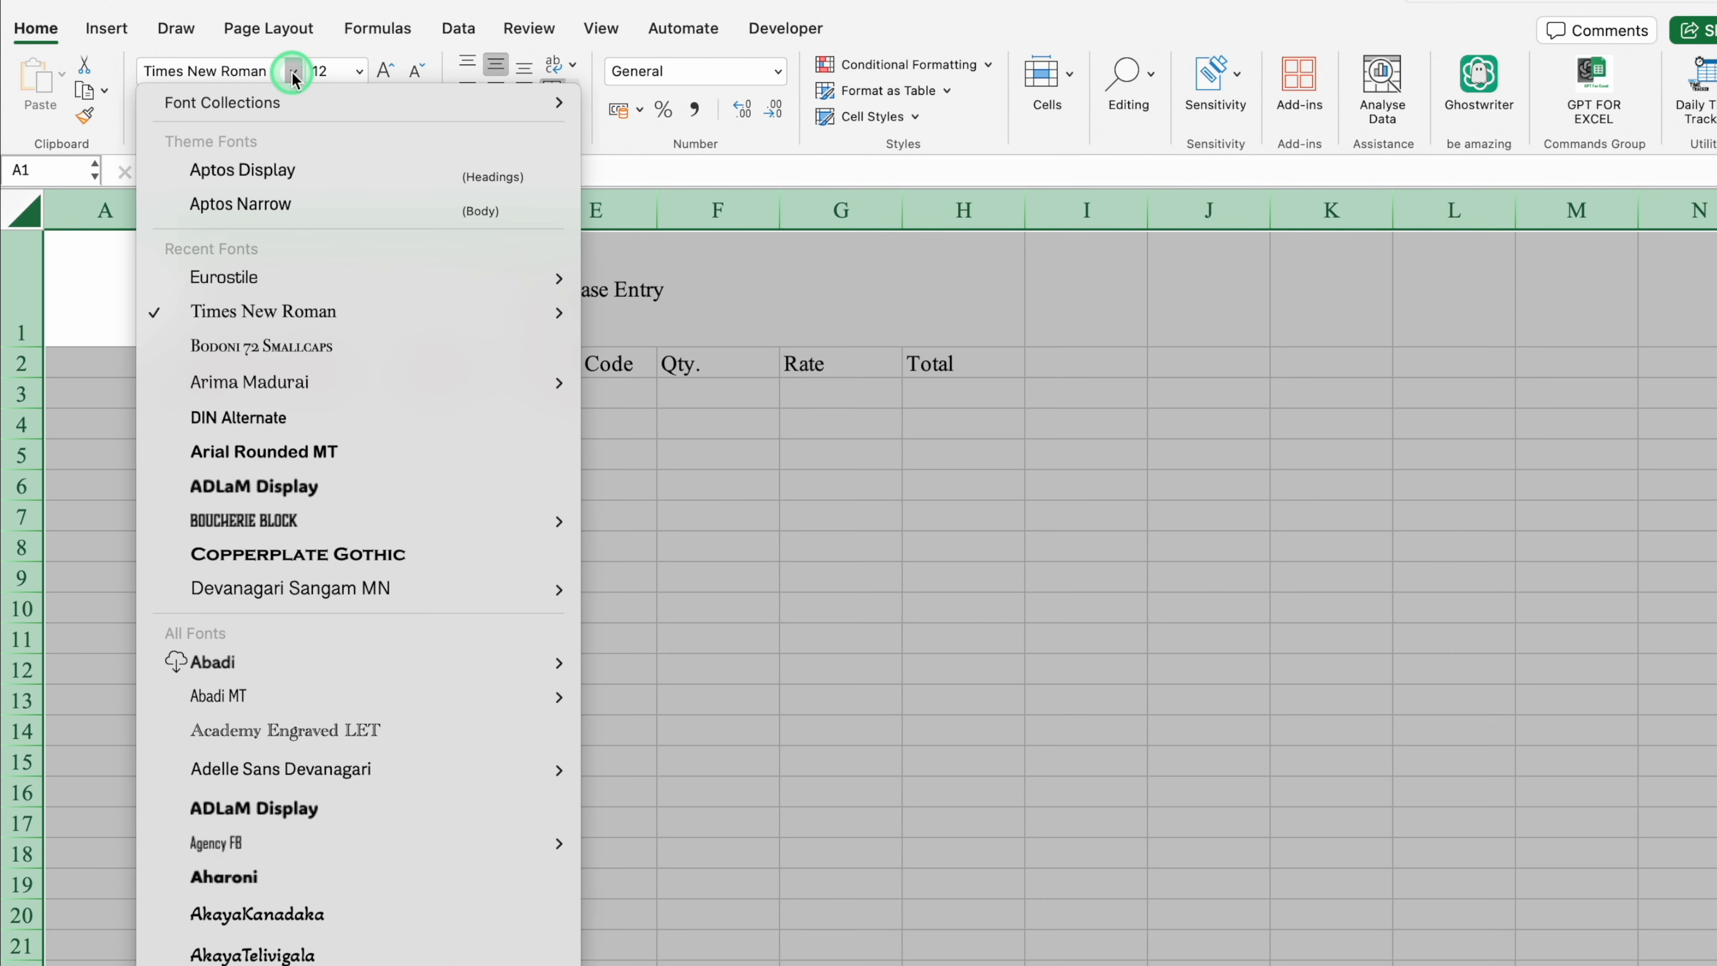
{"action": "mouse_move", "coordinate": [299, 272]}
{"action": "left_click", "coordinate": [633, 356]}
- Centre the row 2 headings horizontally, and adjust the layout with a narrow column A and a taller row 2
{"action": "left_click", "coordinate": [24, 362]}
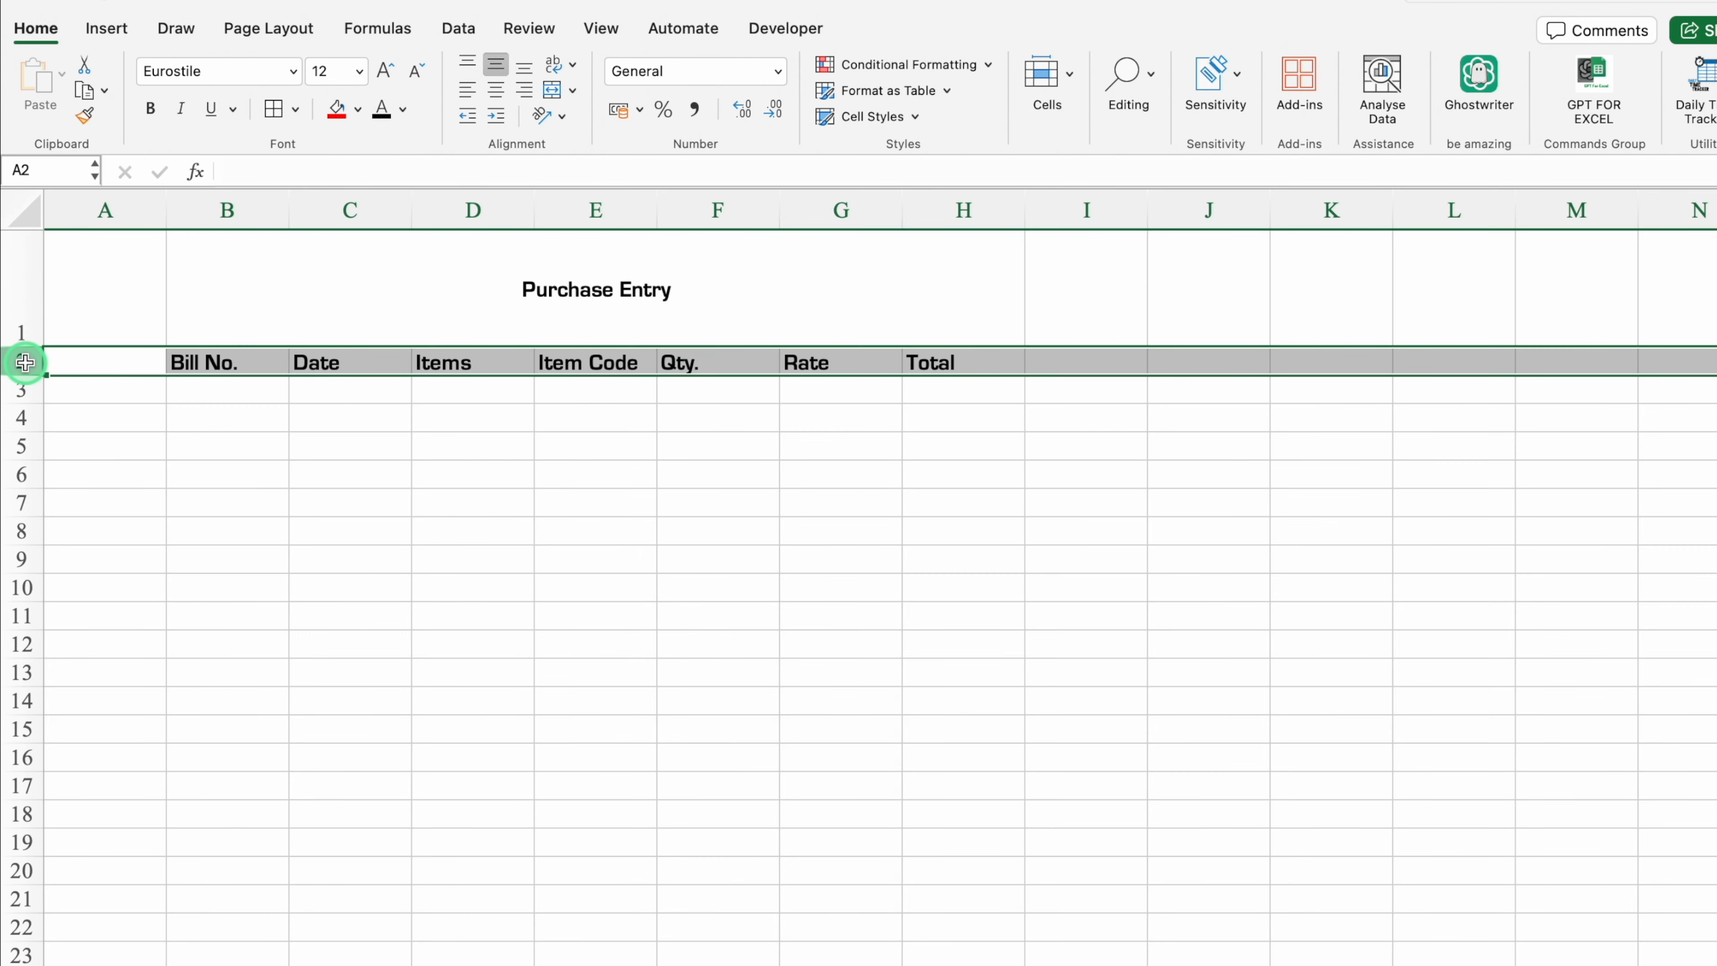
{"action": "left_click", "coordinate": [496, 89]}
{"action": "left_click", "coordinate": [450, 580]}
{"action": "left_click_drag", "start_coordinate": [165, 211], "coordinate": [76, 234]}
{"action": "left_click_drag", "start_coordinate": [27, 375], "coordinate": [31, 401]}
- Apply all borders to B2:H10 and convert the range into a table with headers
{"action": "left_click_drag", "start_coordinate": [134, 376], "coordinate": [840, 618]}
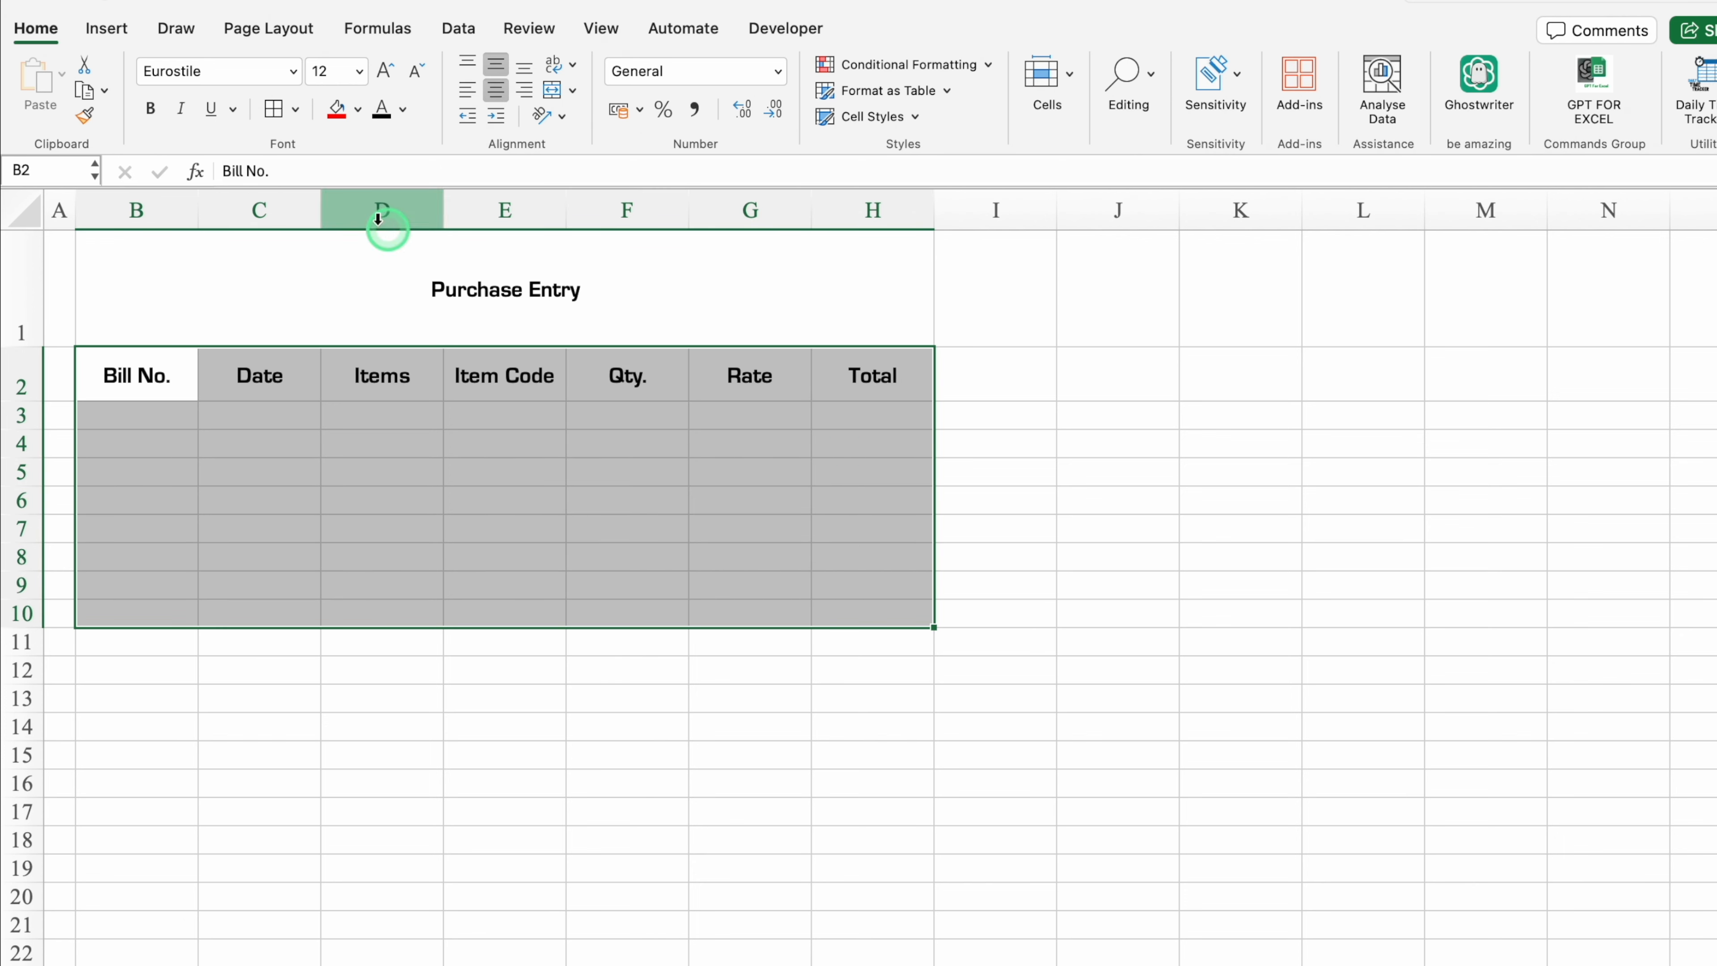
{"action": "left_click", "coordinate": [273, 109]}
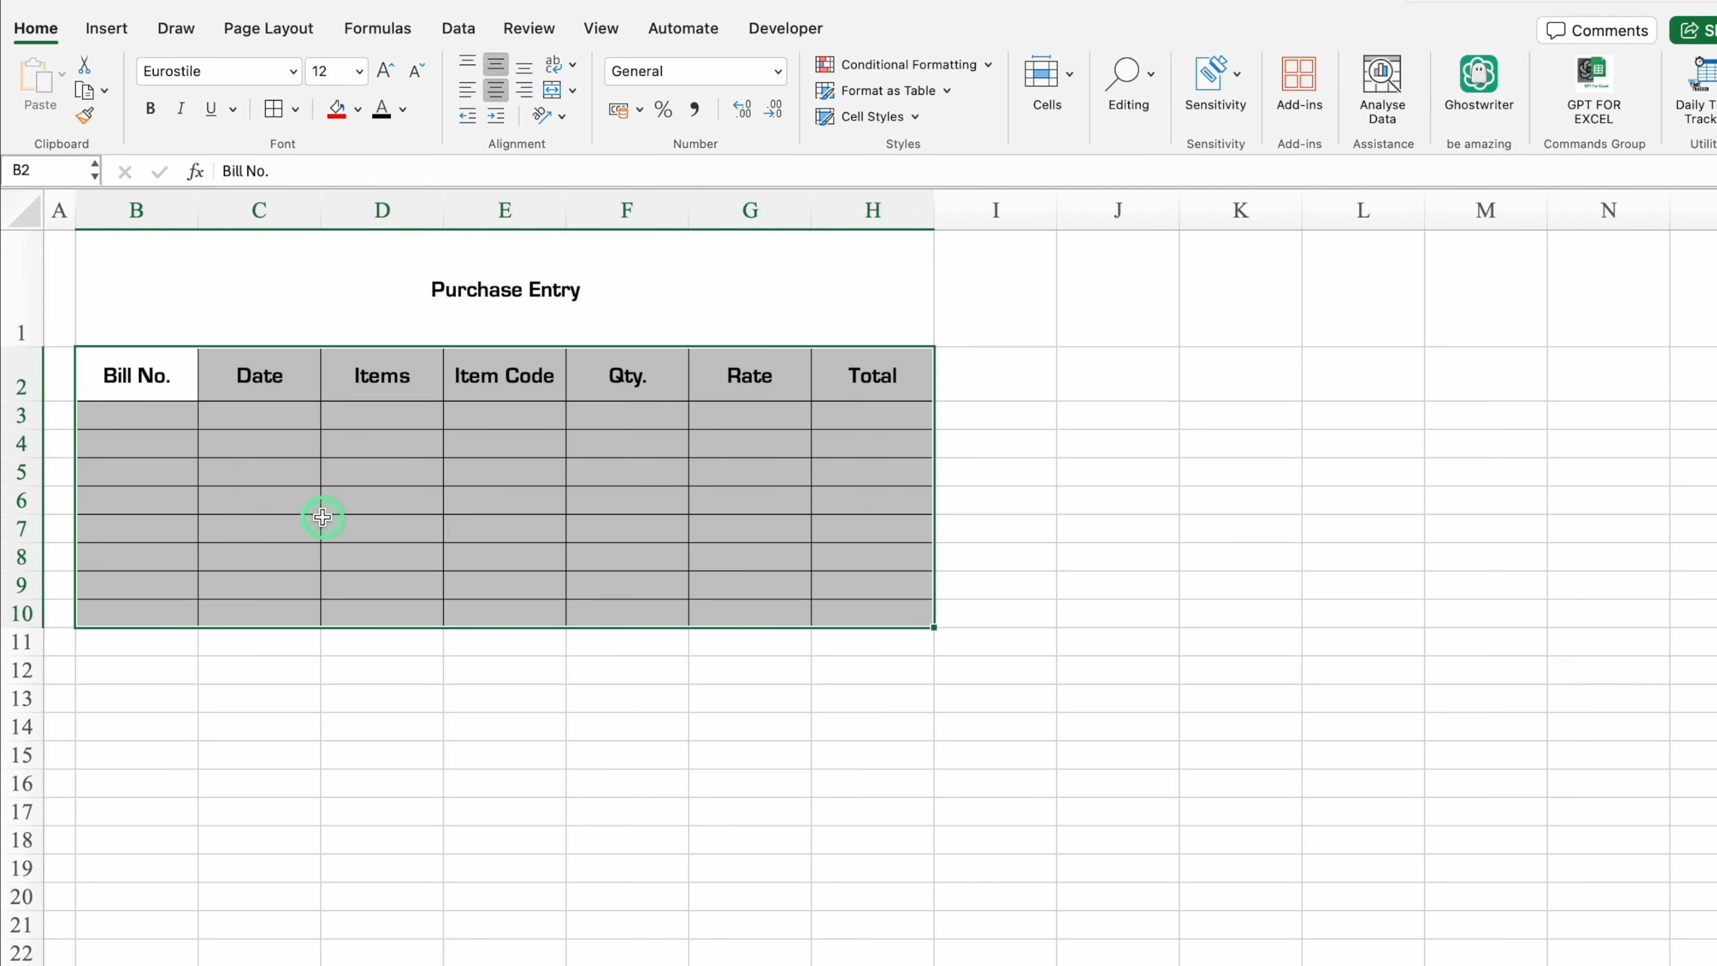
{"action": "key", "text": "ctrl+t"}
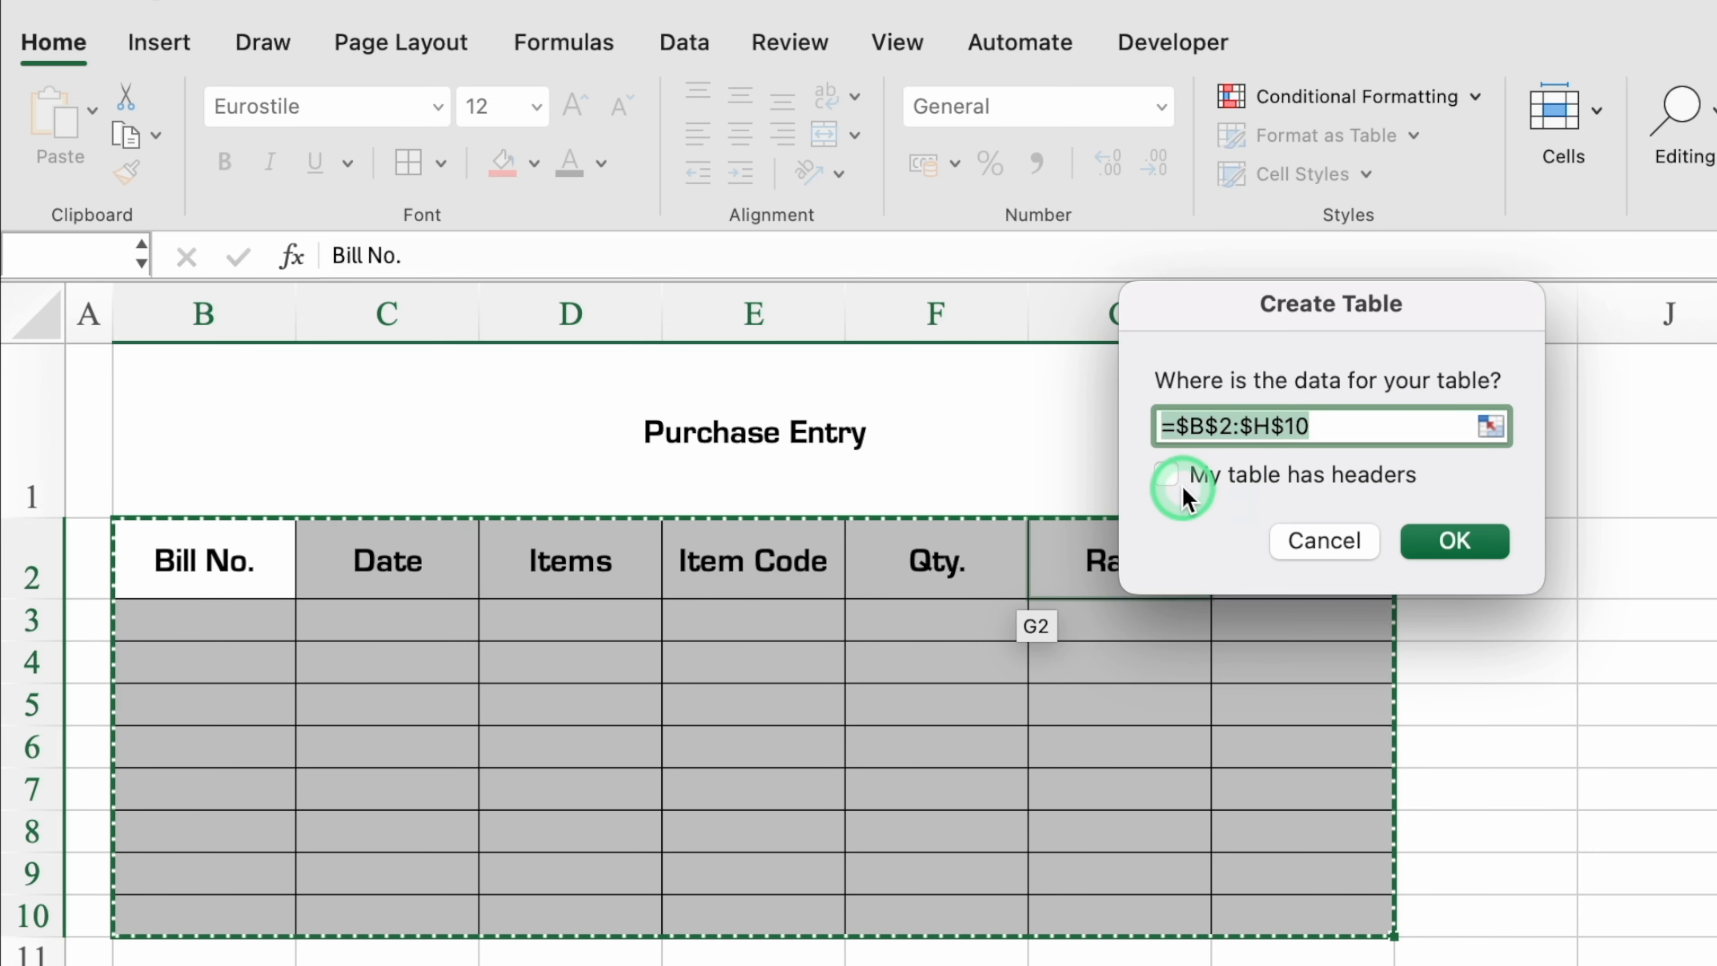
{"action": "left_click", "coordinate": [1168, 476]}
{"action": "left_click", "coordinate": [1487, 538]}
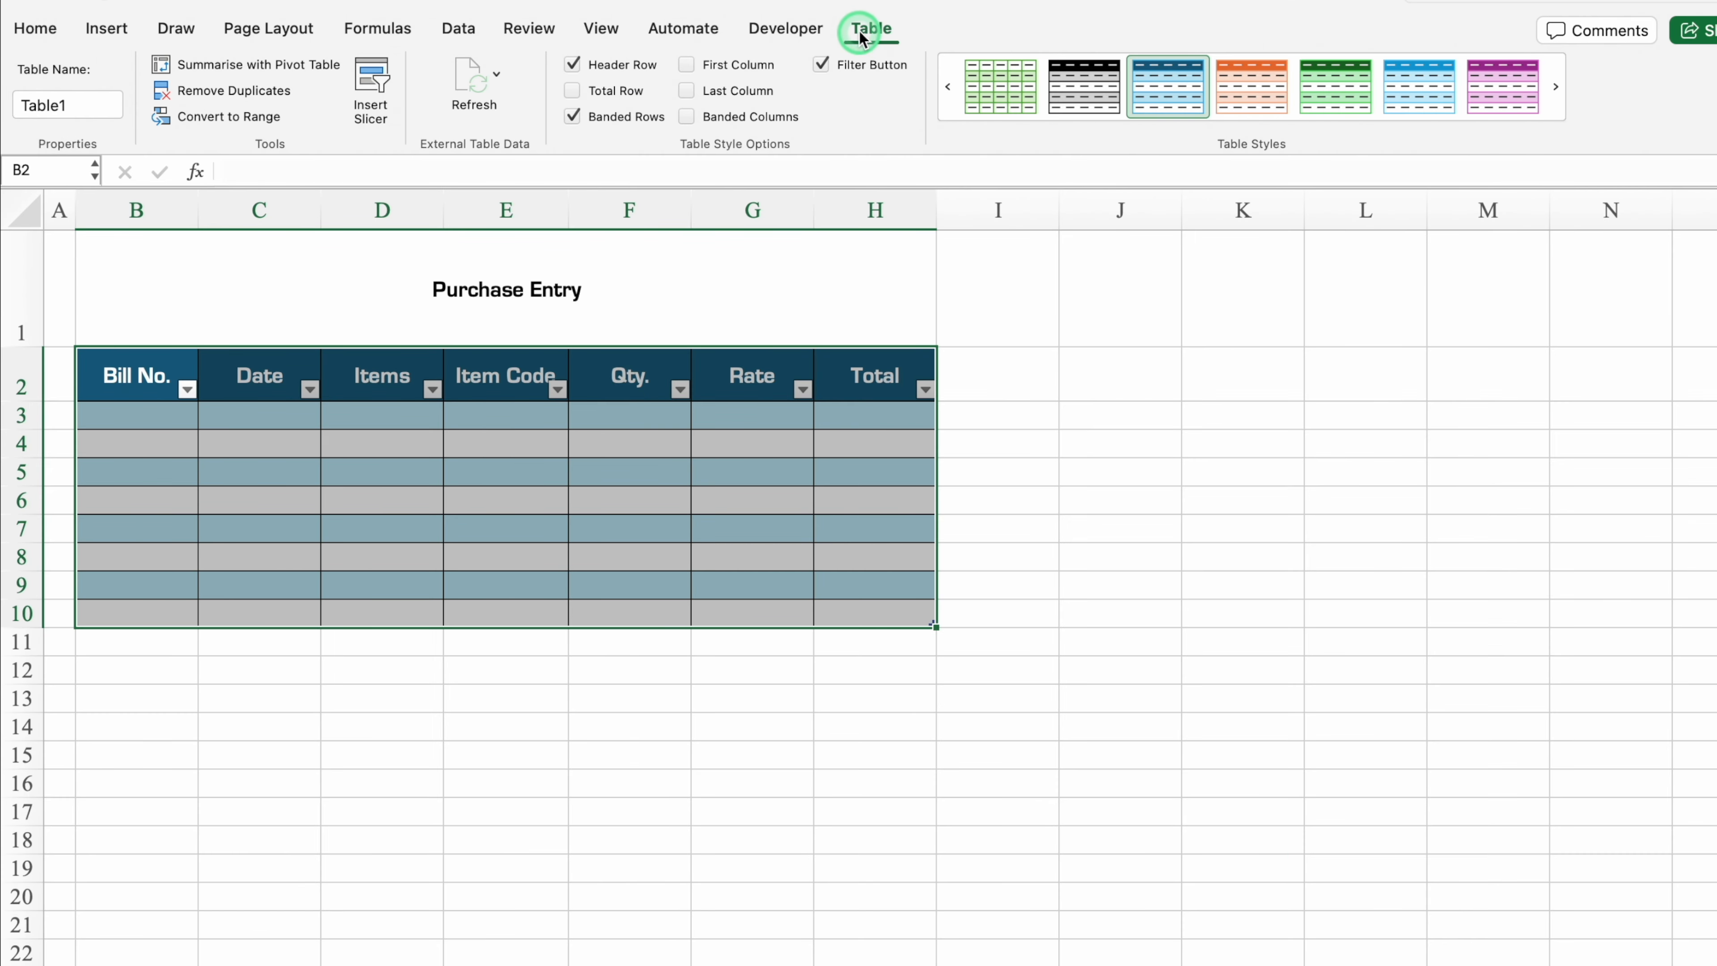
- Hide the table's filter buttons and apply the Medium table style with a dark blue header and grey banded rows
{"action": "left_click", "coordinate": [822, 66]}
{"action": "left_click", "coordinate": [1251, 129]}
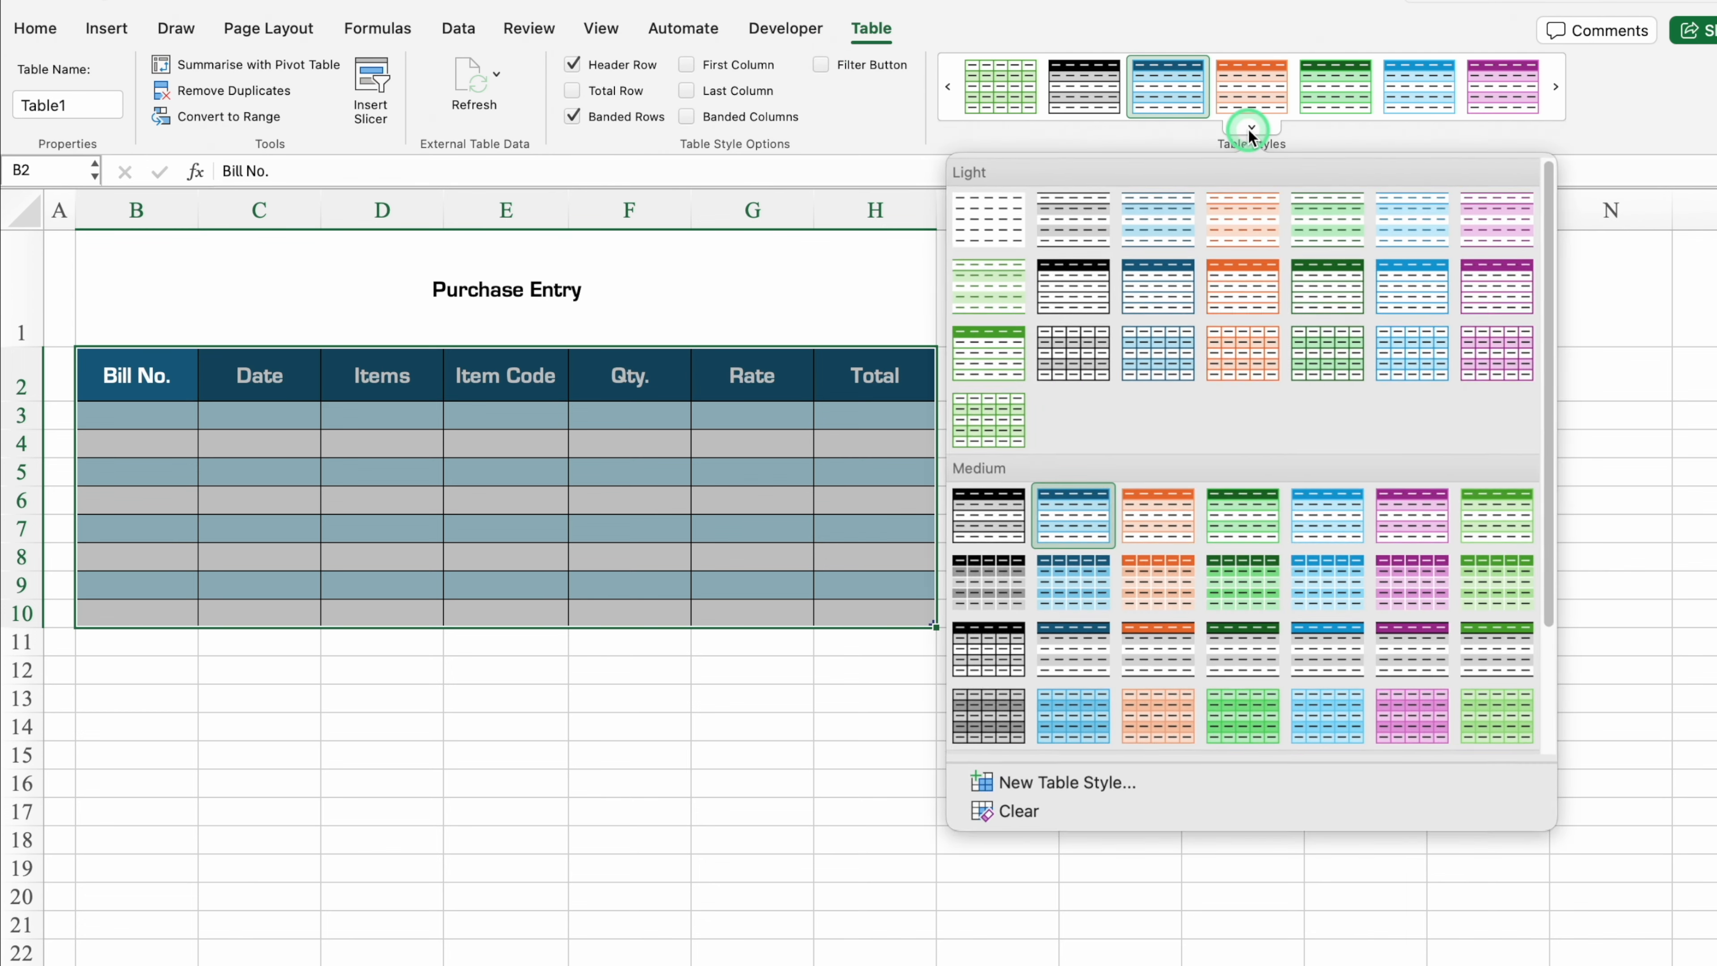
{"action": "left_click", "coordinate": [1084, 660]}
- Fill the table headings B2:H2 with the dark teal recent colour
{"action": "left_click_drag", "start_coordinate": [134, 374], "coordinate": [877, 359]}
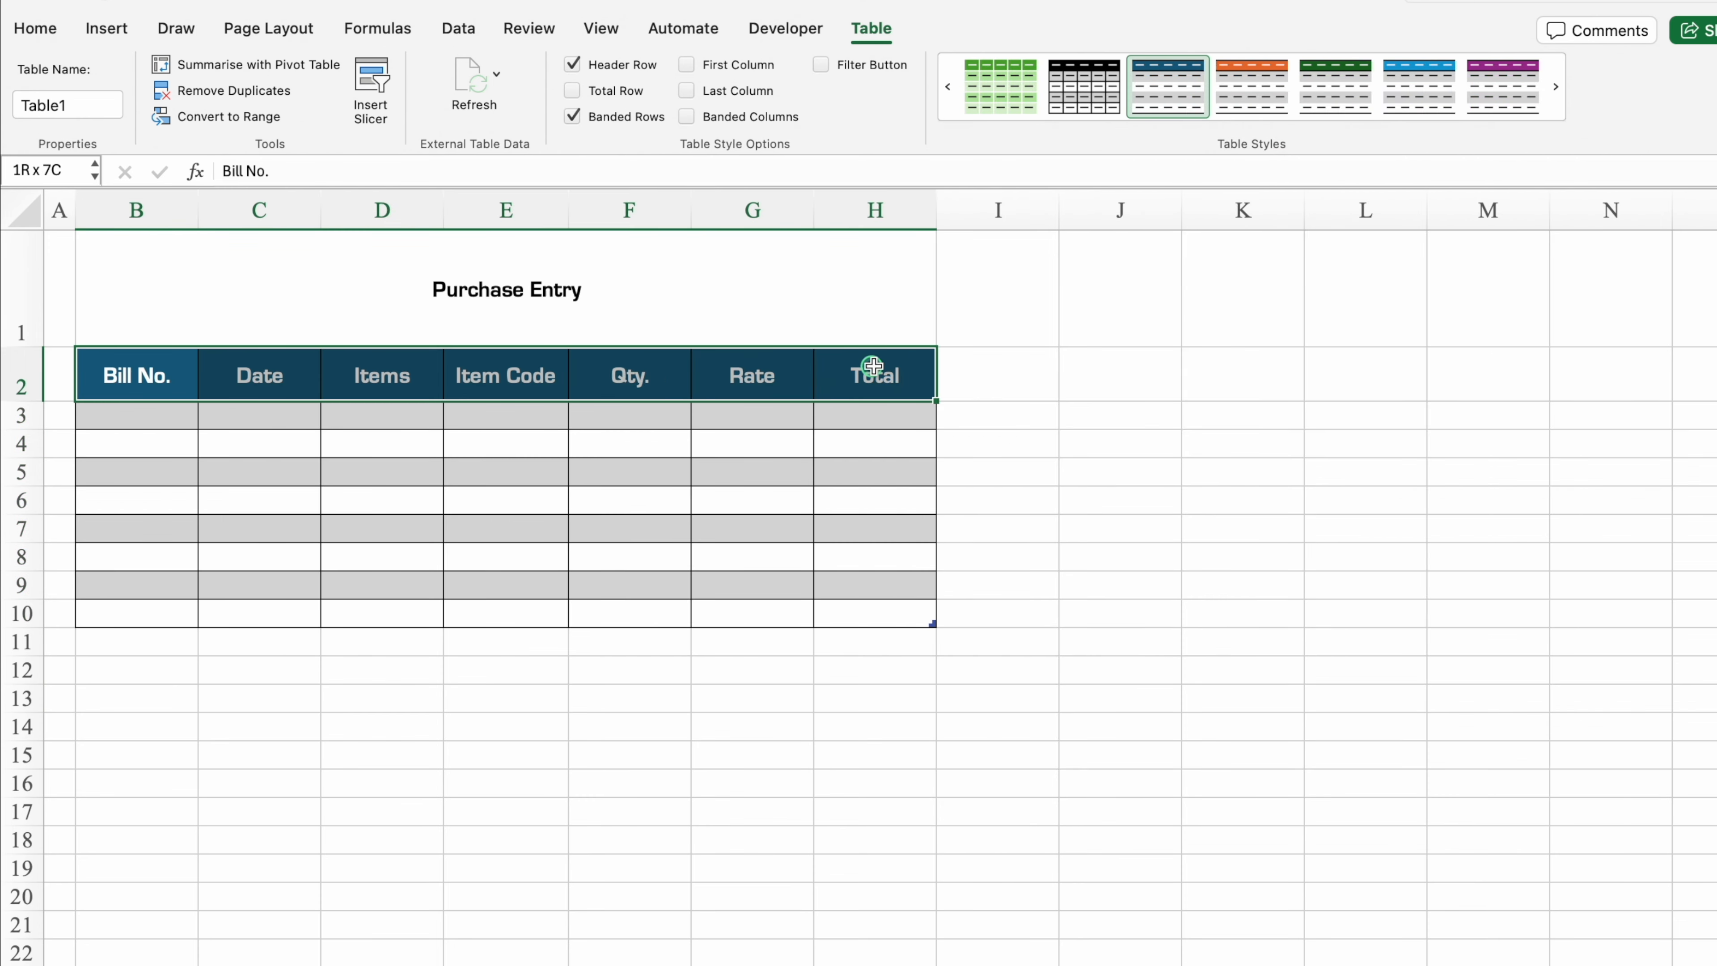
{"action": "left_click", "coordinate": [35, 30]}
{"action": "left_click", "coordinate": [358, 108]}
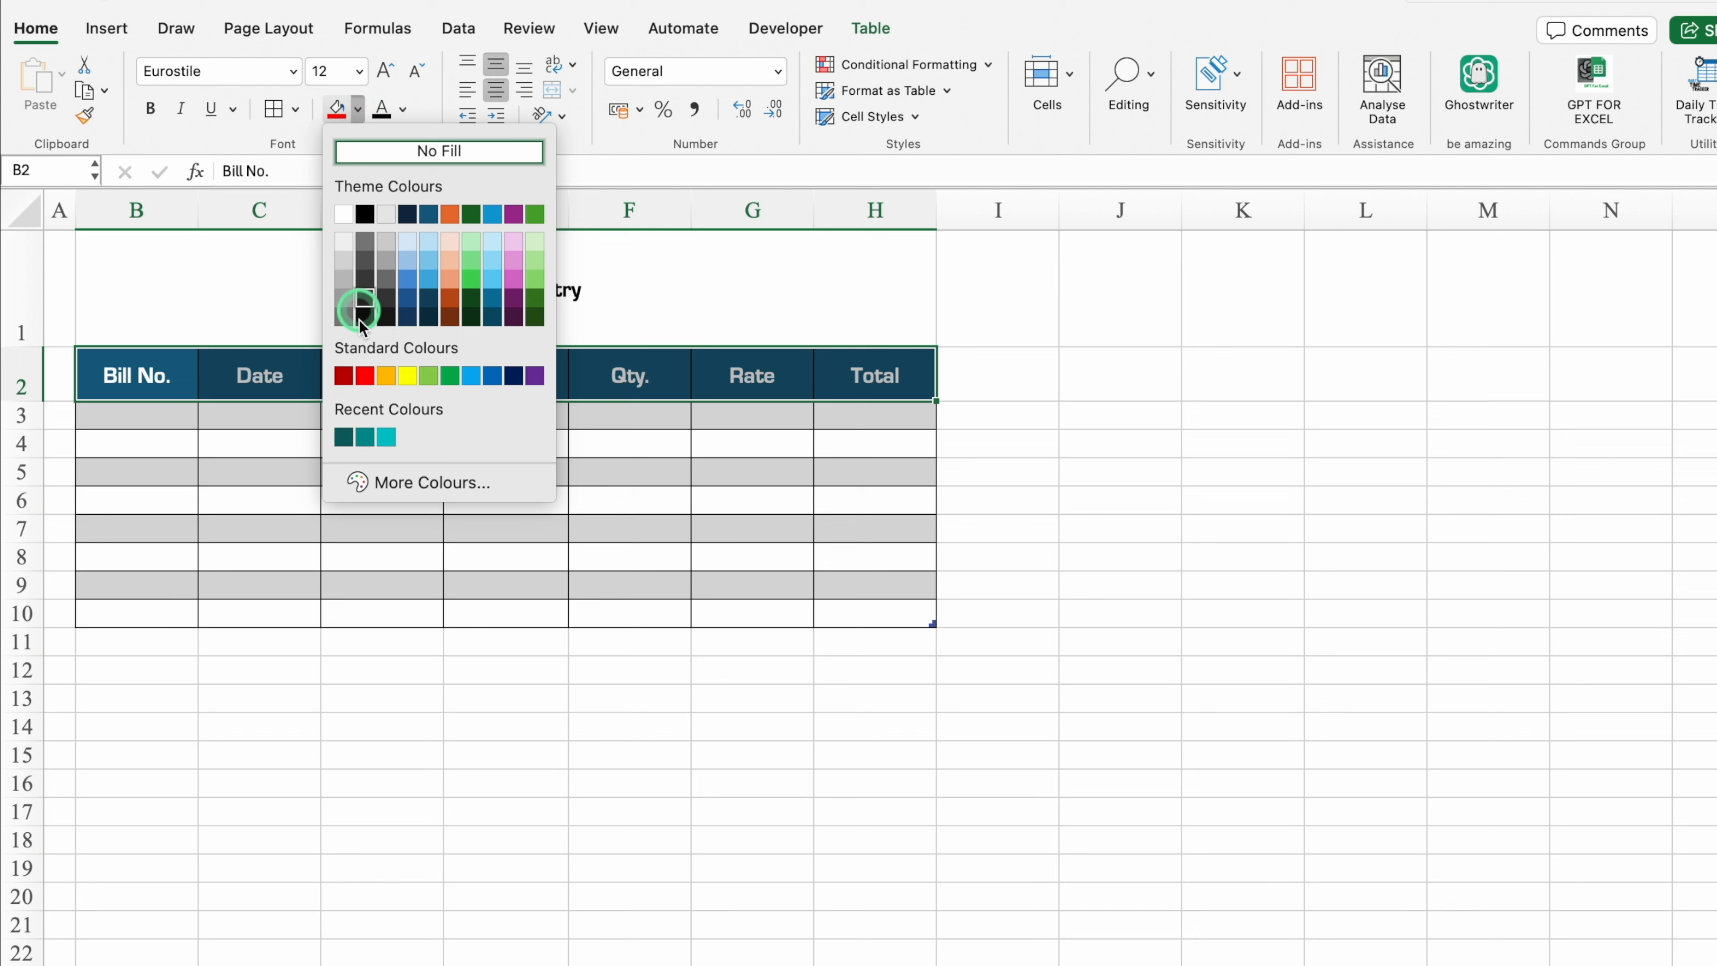
{"action": "left_click", "coordinate": [343, 437]}
- Enlarge the Purchase Entry title's font by several sizes
{"action": "left_click", "coordinate": [518, 296]}
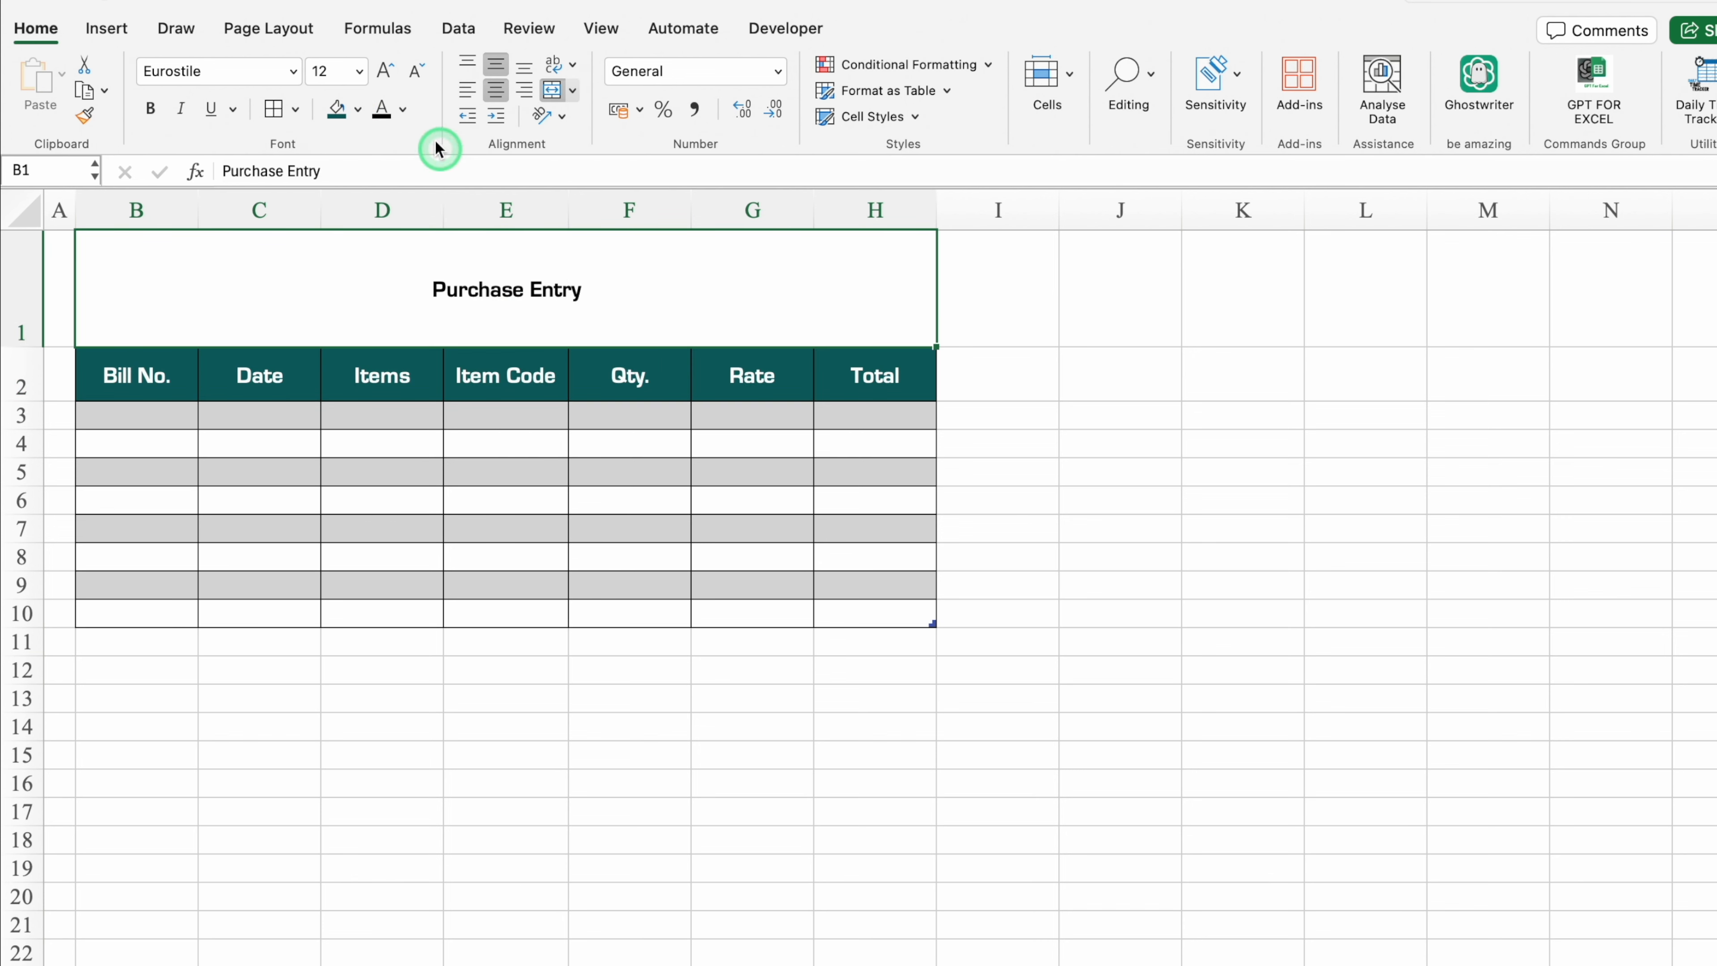
{"action": "left_click", "coordinate": [385, 71]}
{"action": "left_click", "coordinate": [385, 71]}
{"action": "left_click", "coordinate": [384, 71]}
{"action": "left_click", "coordinate": [384, 71]}
{"action": "left_click", "coordinate": [384, 71]}
{"action": "left_click", "coordinate": [384, 71]}
{"action": "double_click", "coordinate": [384, 71]}
{"action": "left_click", "coordinate": [752, 784]}
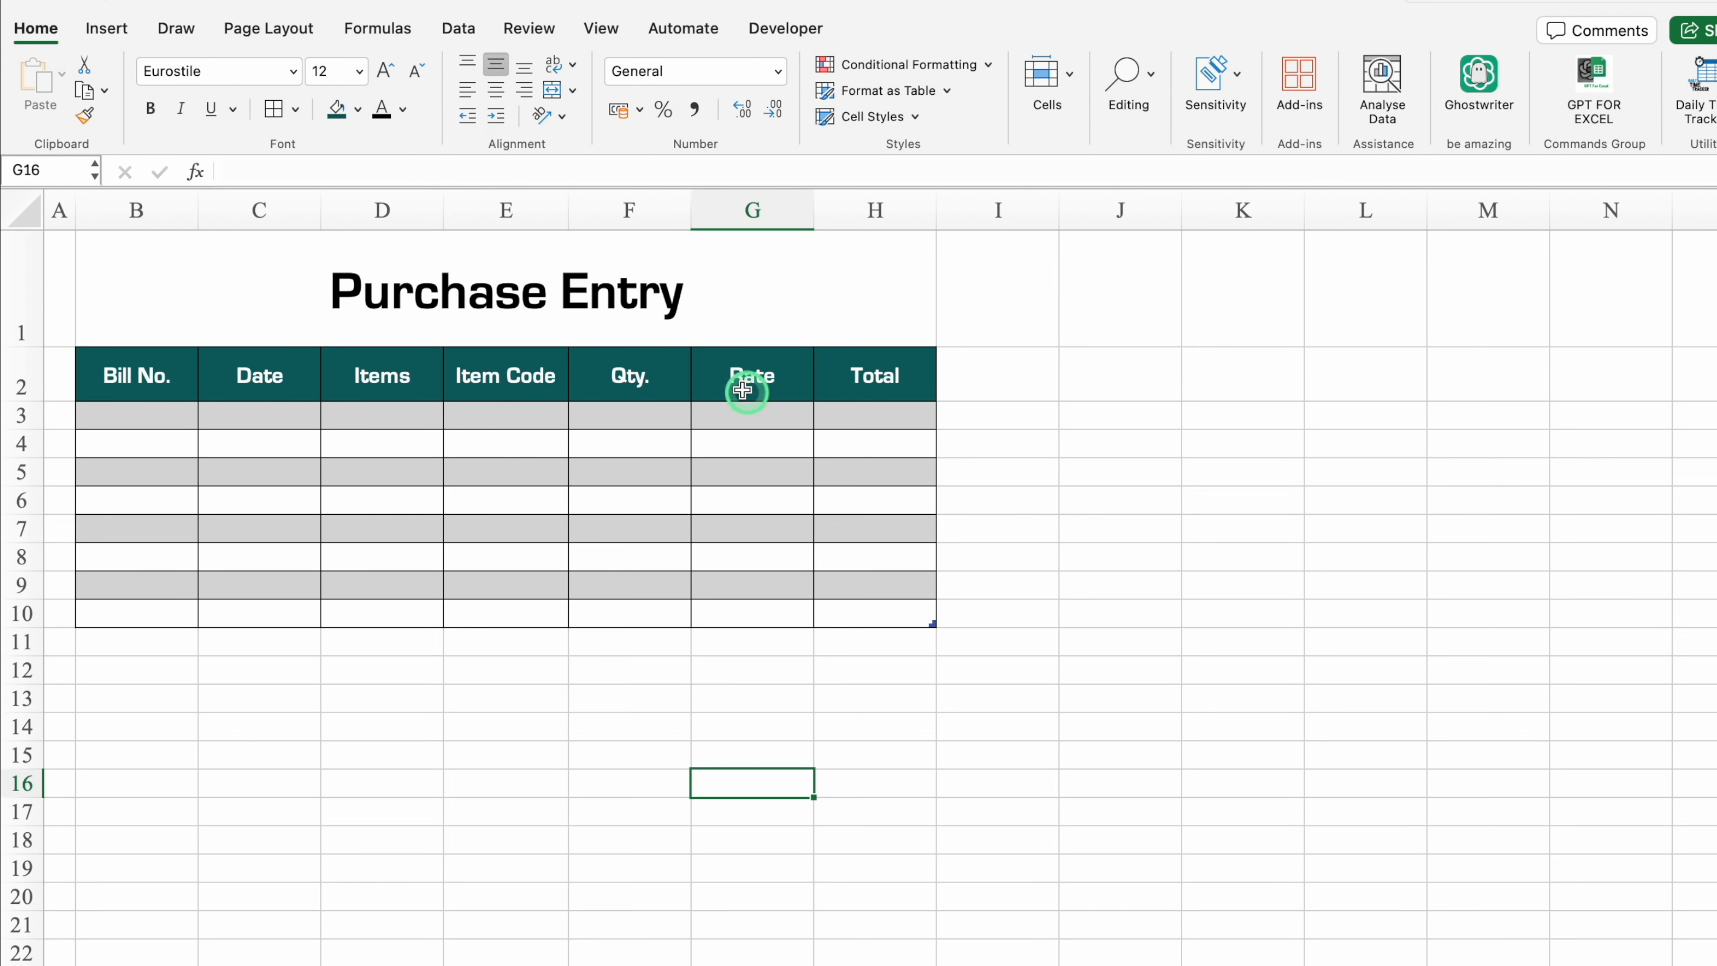
- Hide the gridlines on the Purchase Sheet
{"action": "left_click", "coordinate": [605, 27]}
{"action": "left_click", "coordinate": [653, 109]}
{"action": "left_click", "coordinate": [1043, 512]}
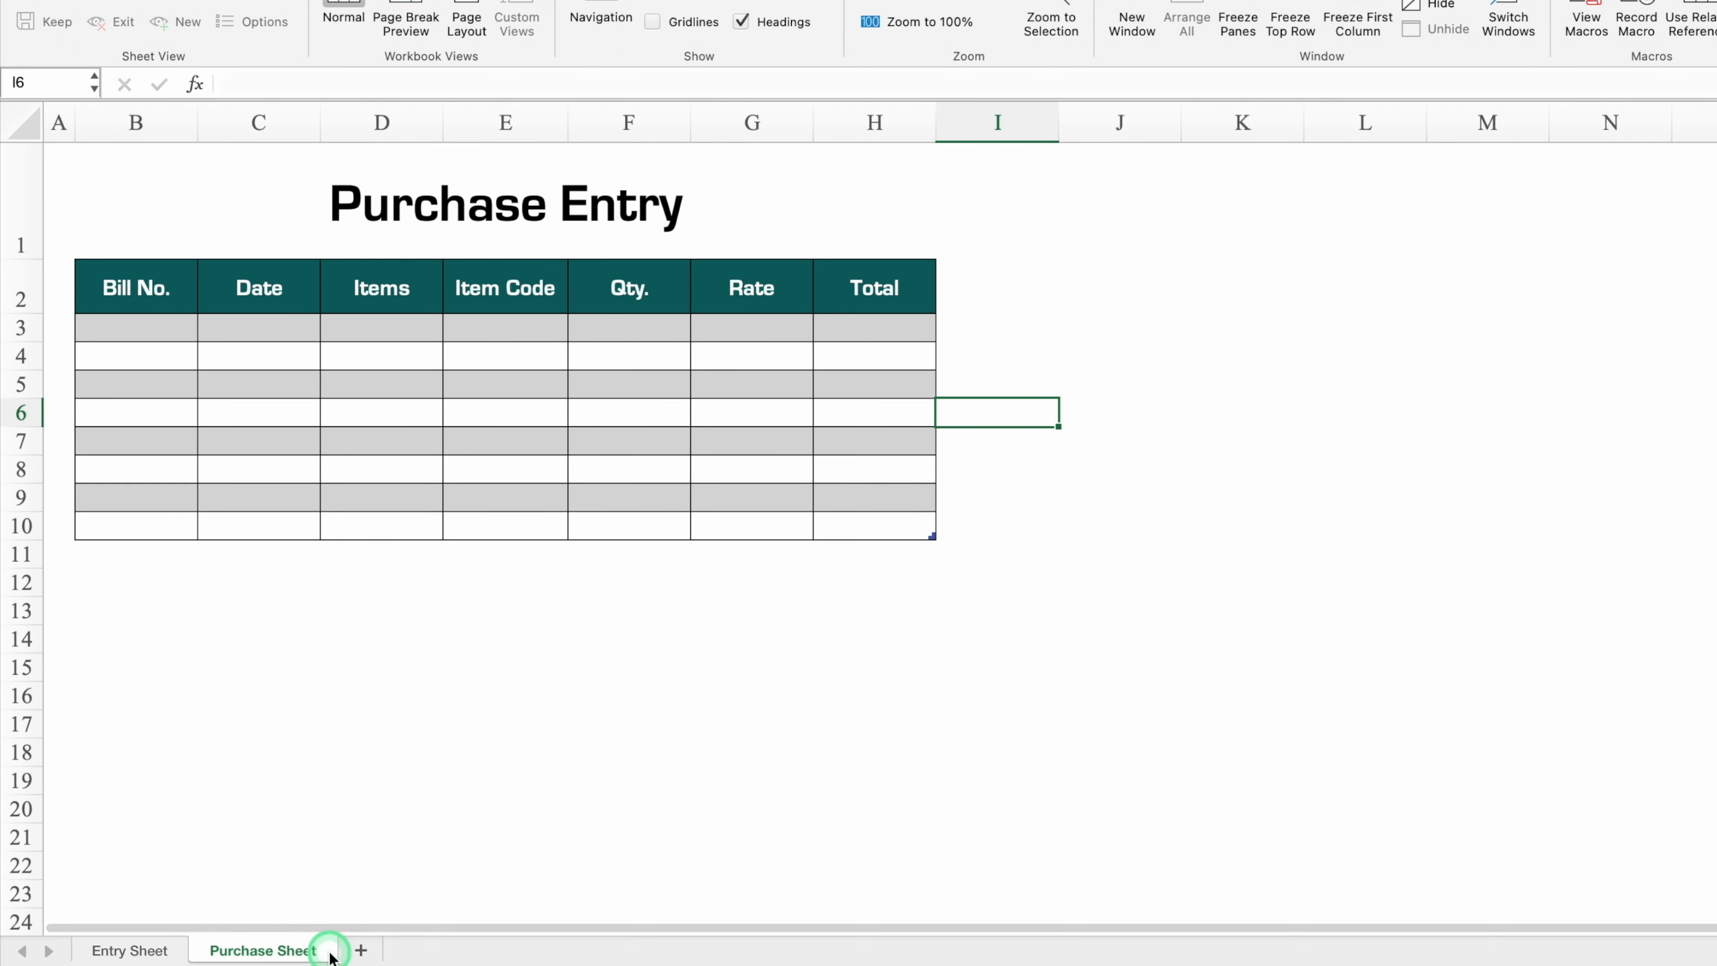
- Create a copy of the Purchase Sheet at the end of the workbook
{"action": "right_click", "coordinate": [276, 953]}
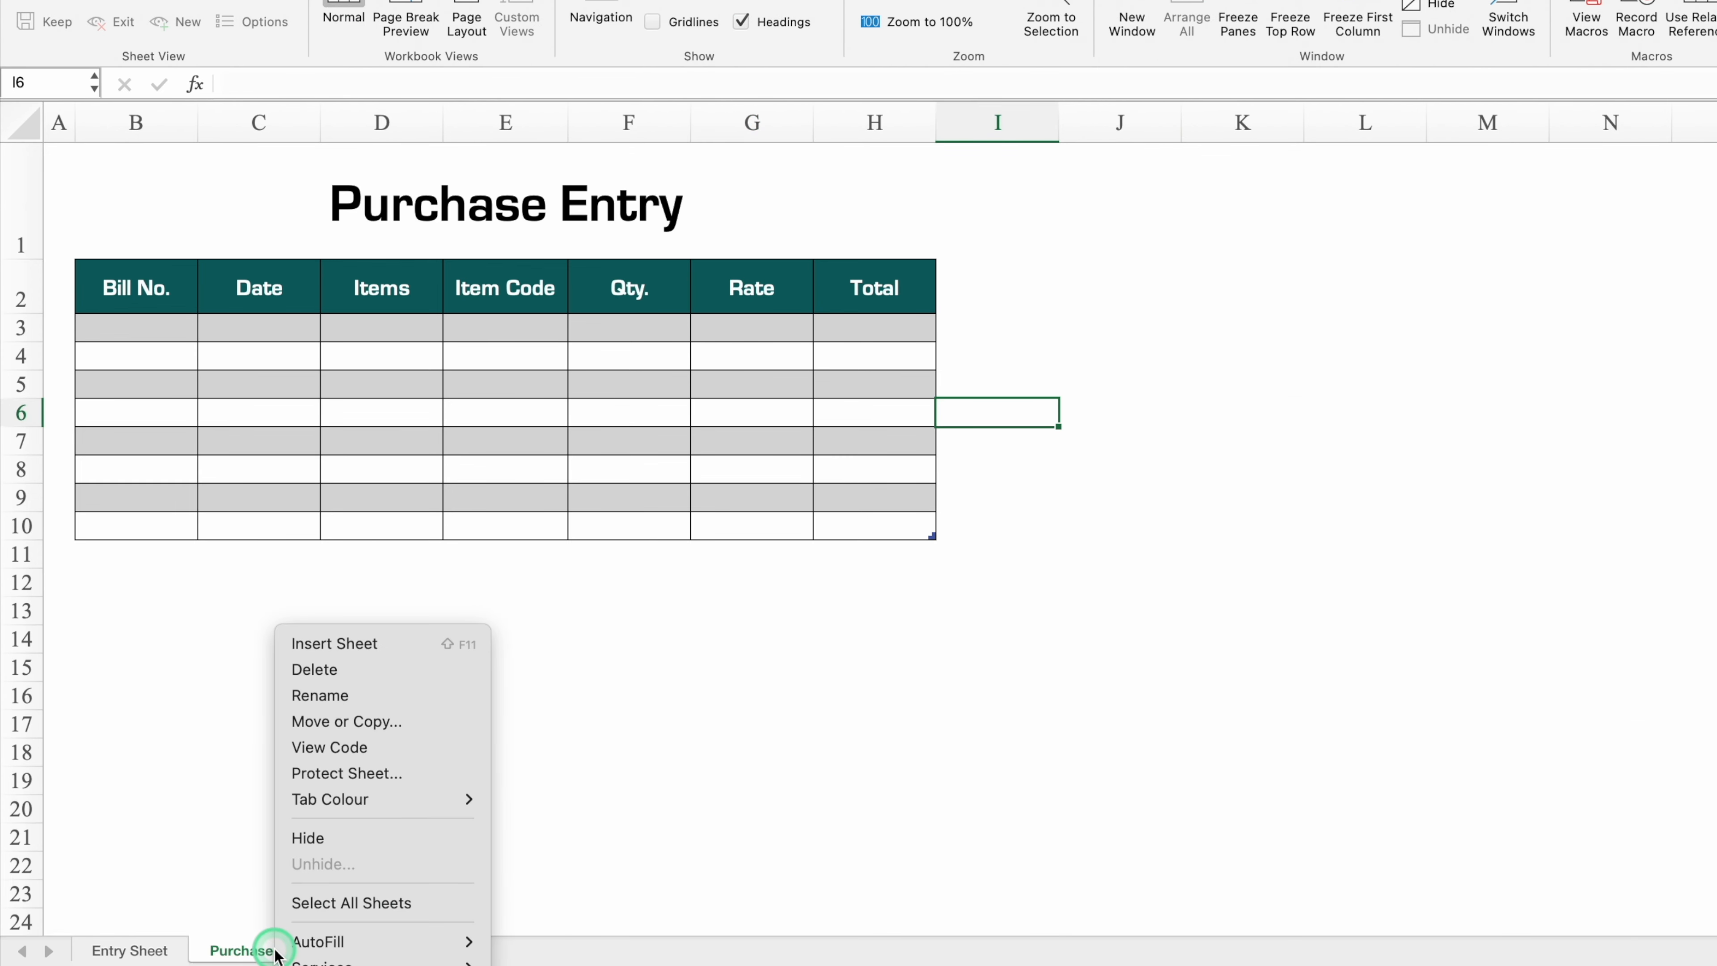
{"action": "left_click", "coordinate": [383, 721]}
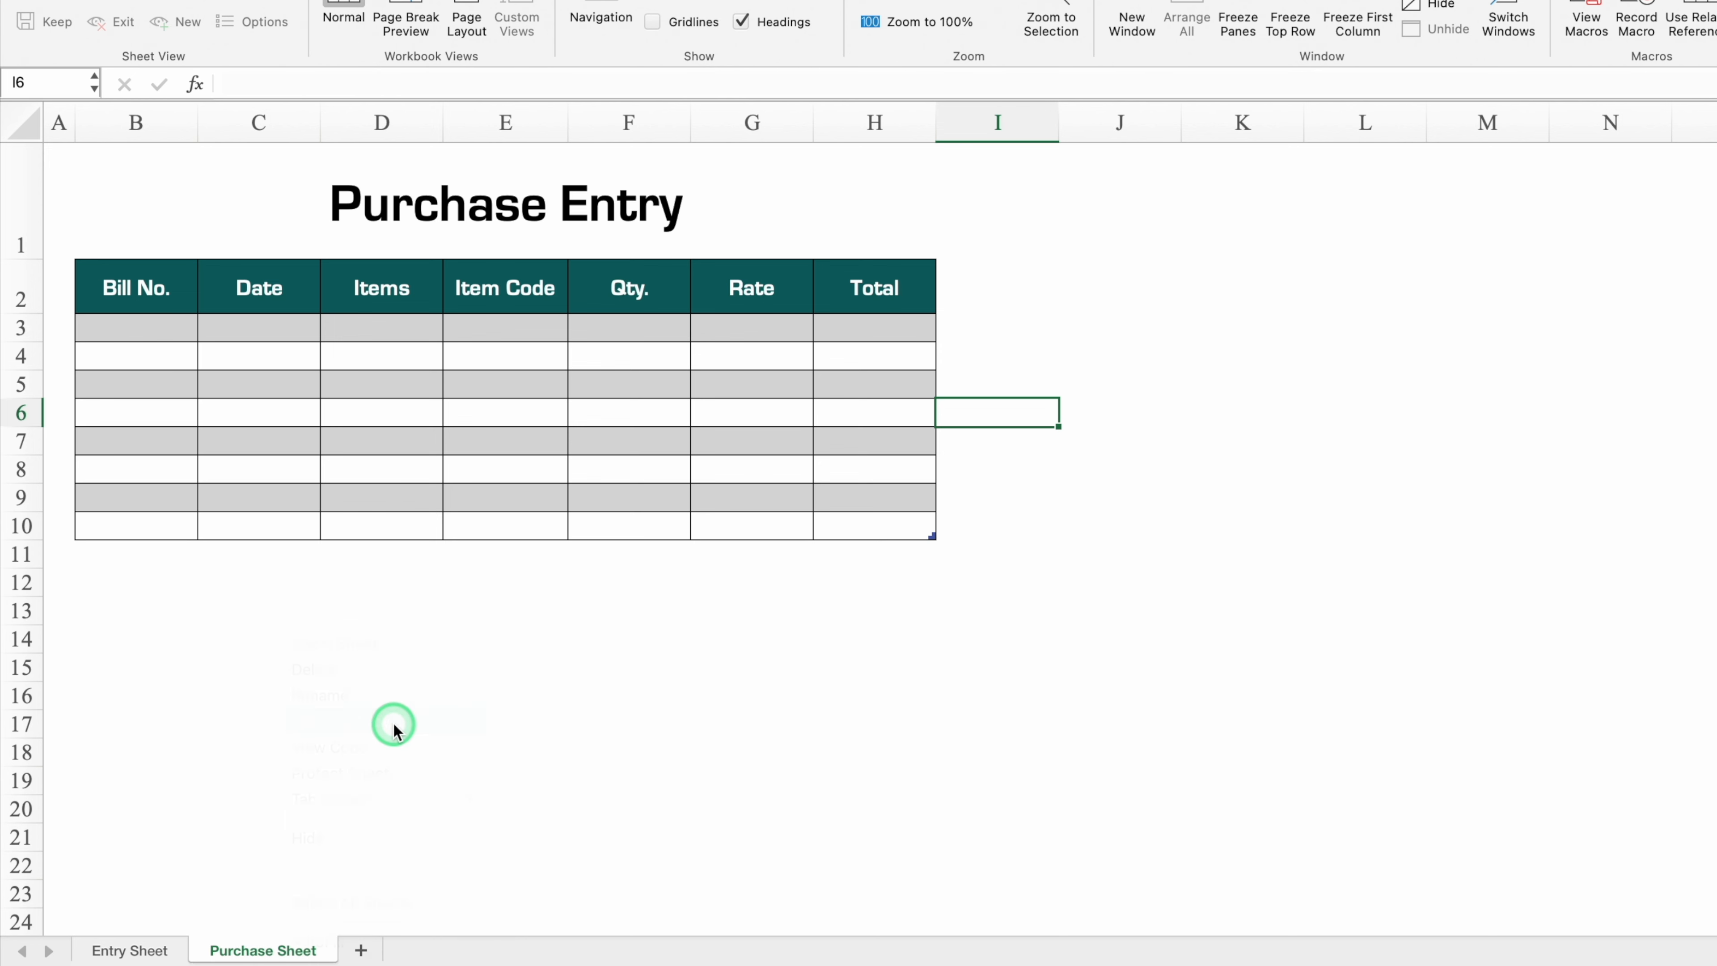
{"action": "left_click", "coordinate": [312, 731]}
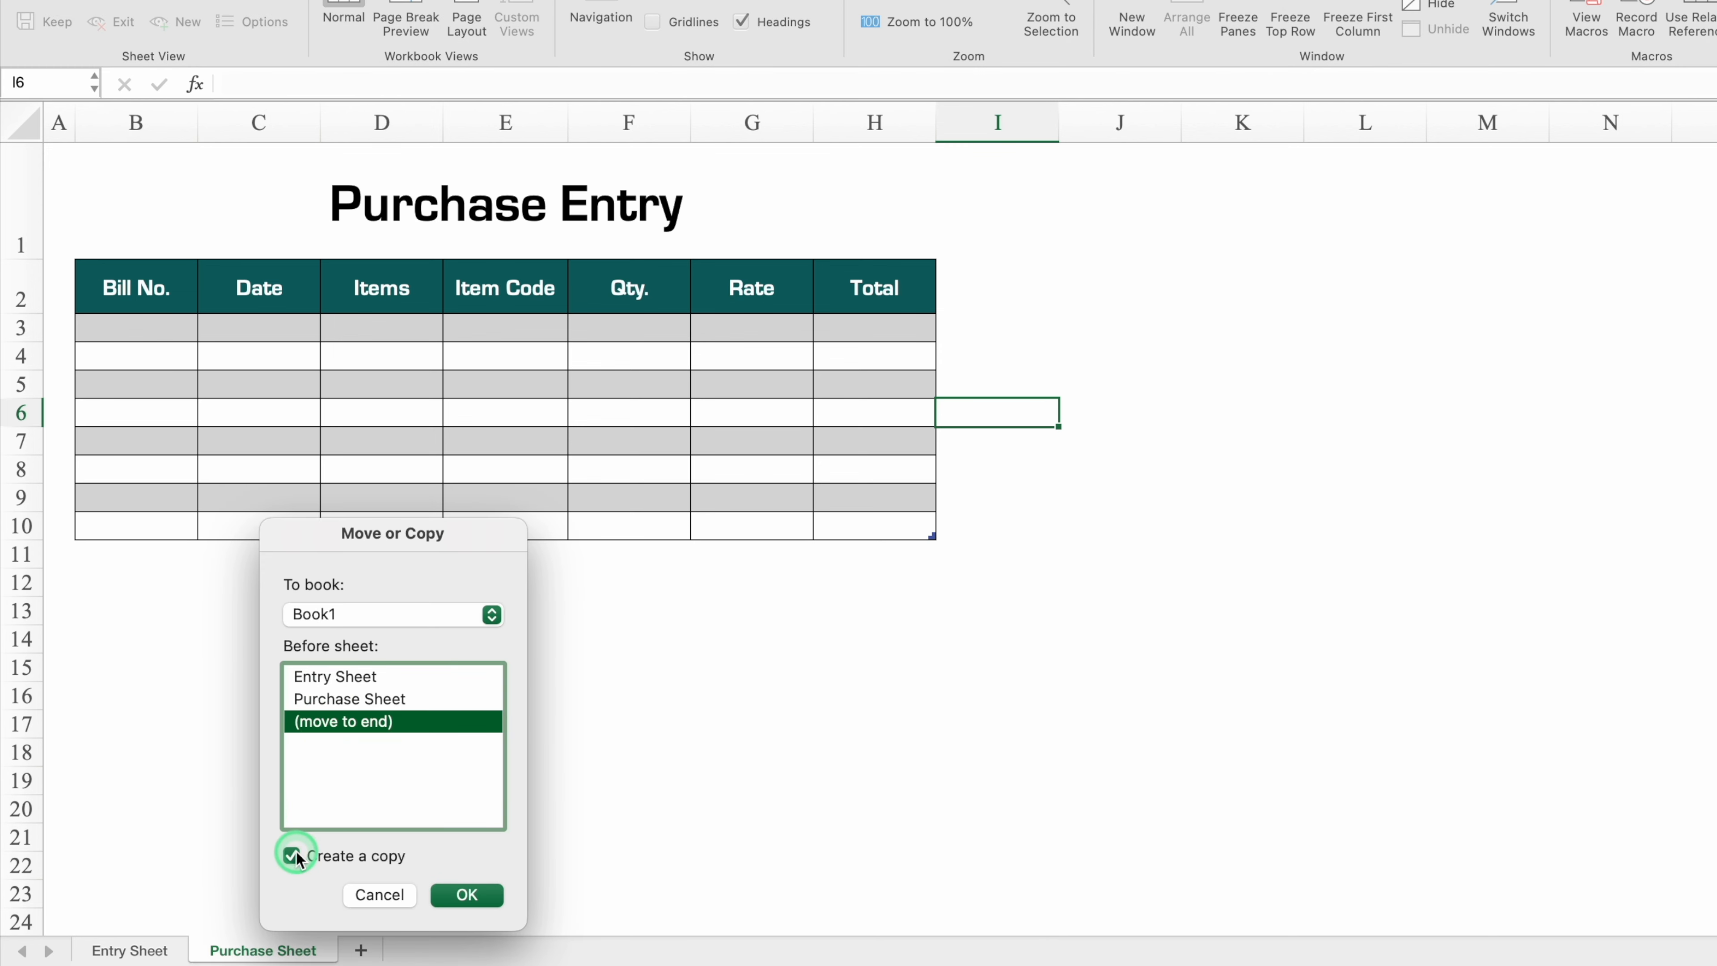
{"action": "left_click", "coordinate": [464, 895]}
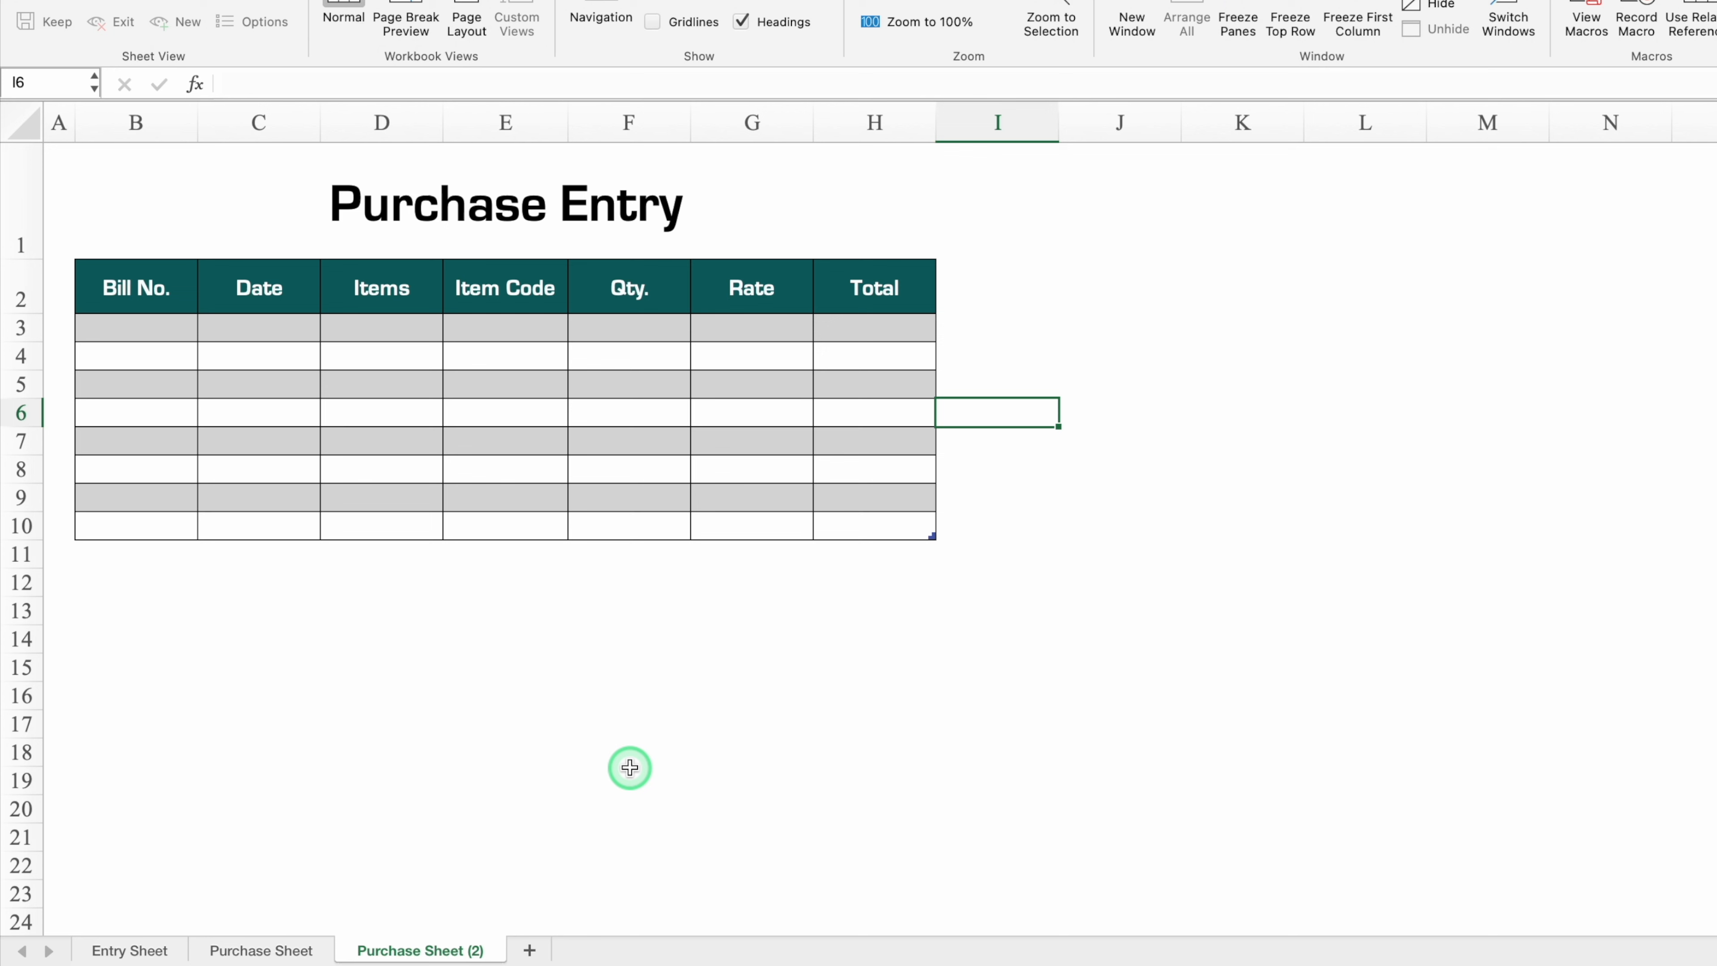
- Rename the copied Purchase Sheet (2) as Sales Sheet
{"action": "double_click", "coordinate": [416, 951]}
{"action": "type", "text": "Sales Sheet"}
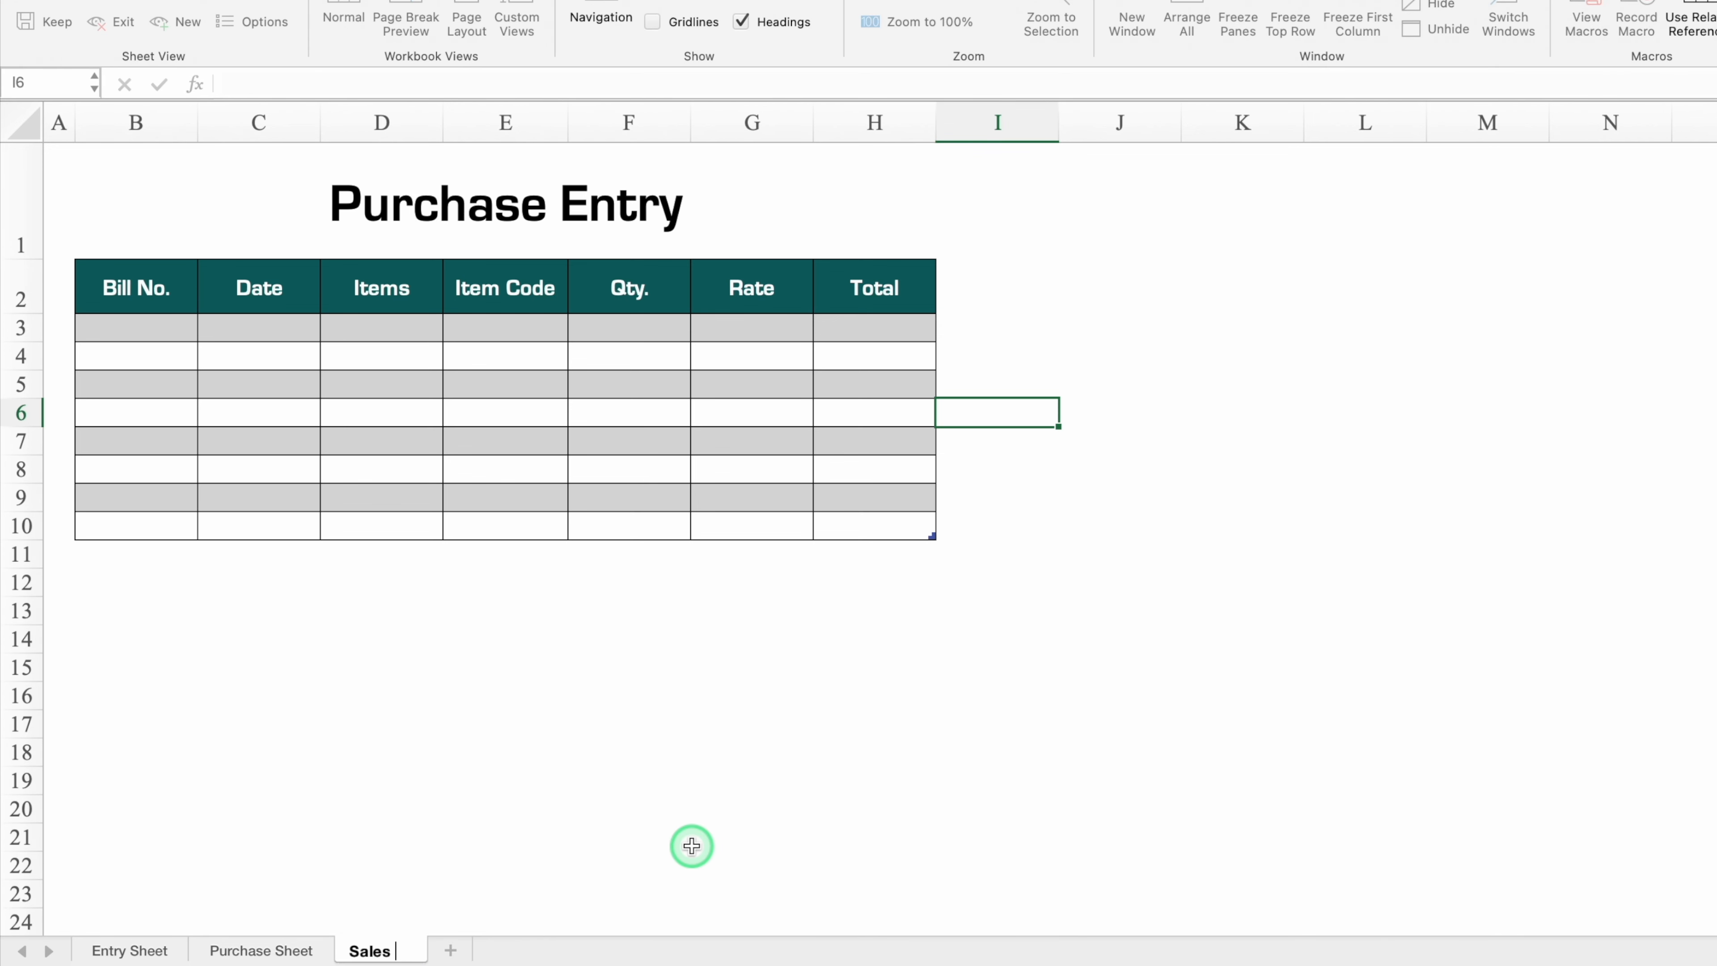
{"action": "left_click", "coordinate": [751, 752]}
- Change the merged title in B1 of the Sales Sheet to "Sales Entry"
{"action": "left_click", "coordinate": [480, 202]}
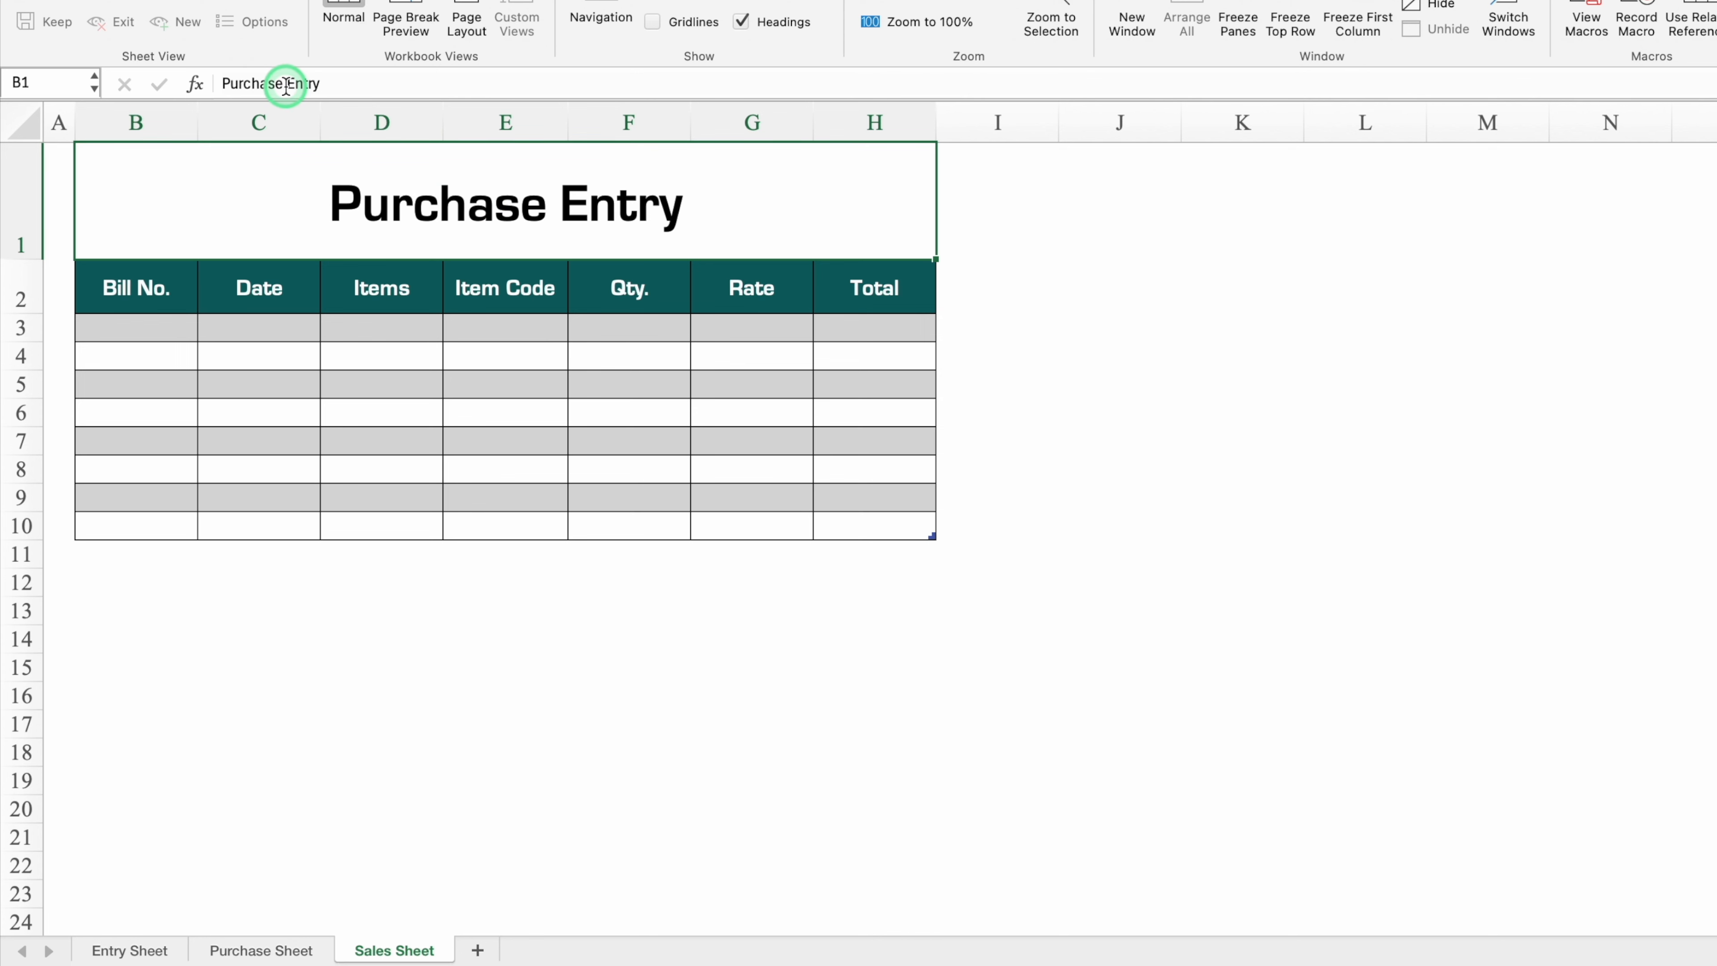
{"action": "left_click_drag", "start_coordinate": [284, 84], "coordinate": [195, 85]}
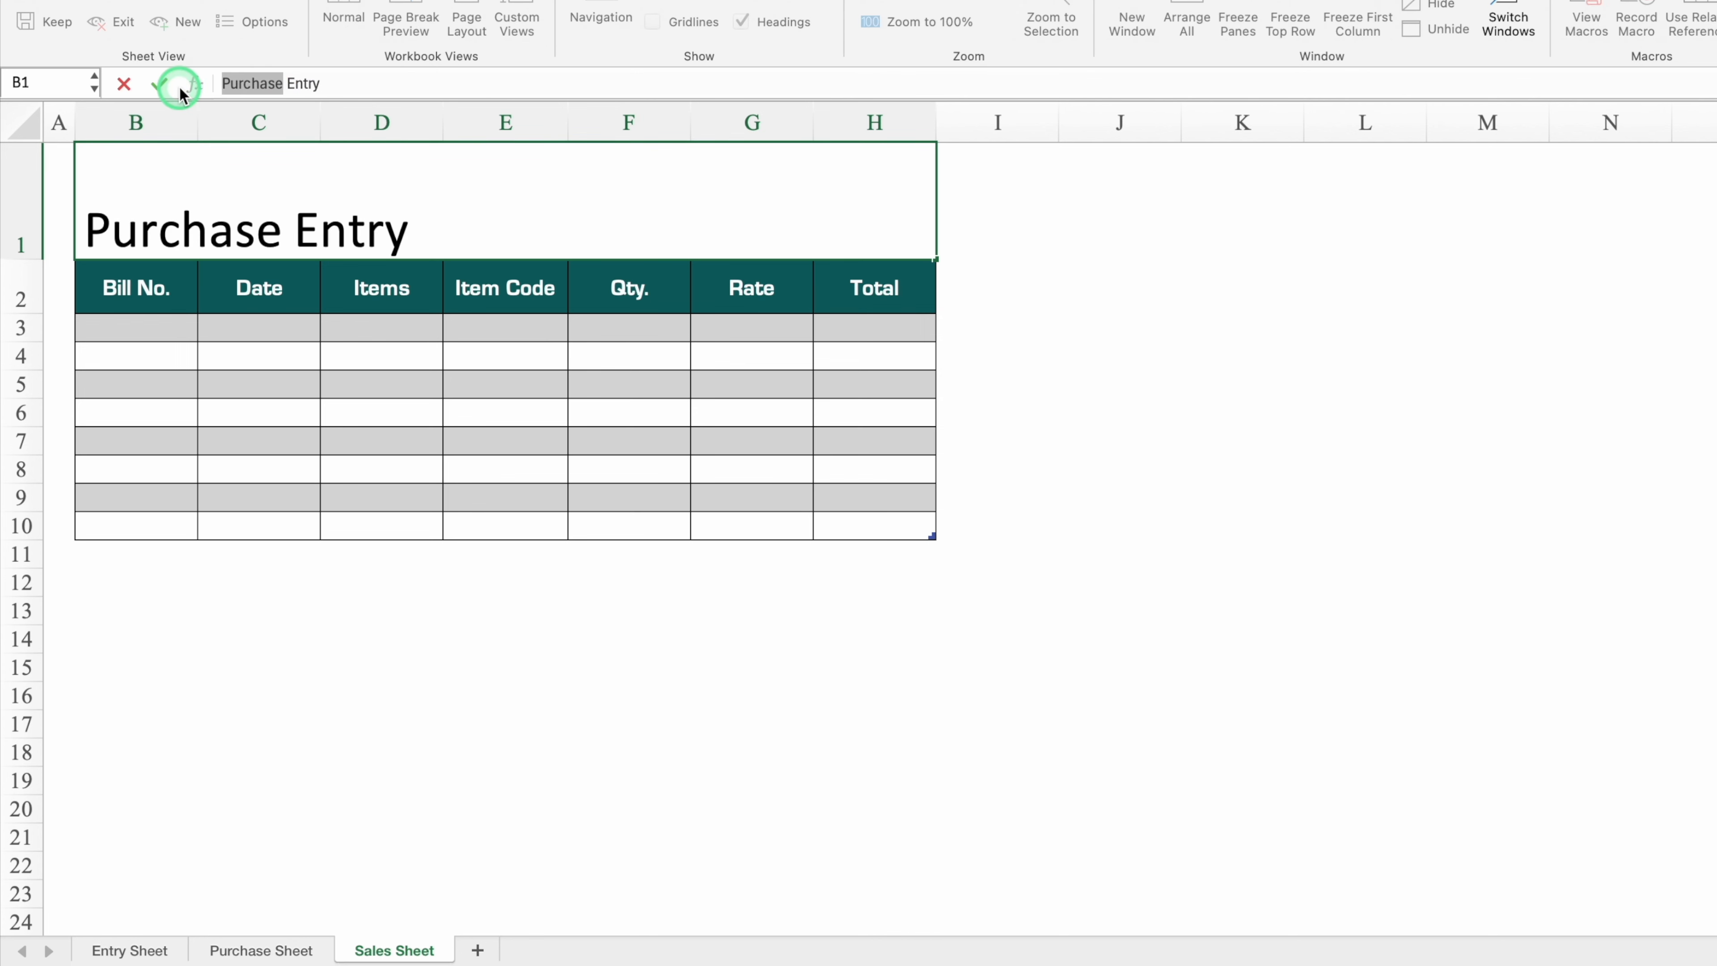
{"action": "type", "text": "Sales"}
{"action": "key", "text": "Return"}
{"action": "left_click", "coordinate": [368, 611]}
- Add a new worksheet after the Sales Sheet and name it Stock Sheet
{"action": "left_click", "coordinate": [477, 951]}
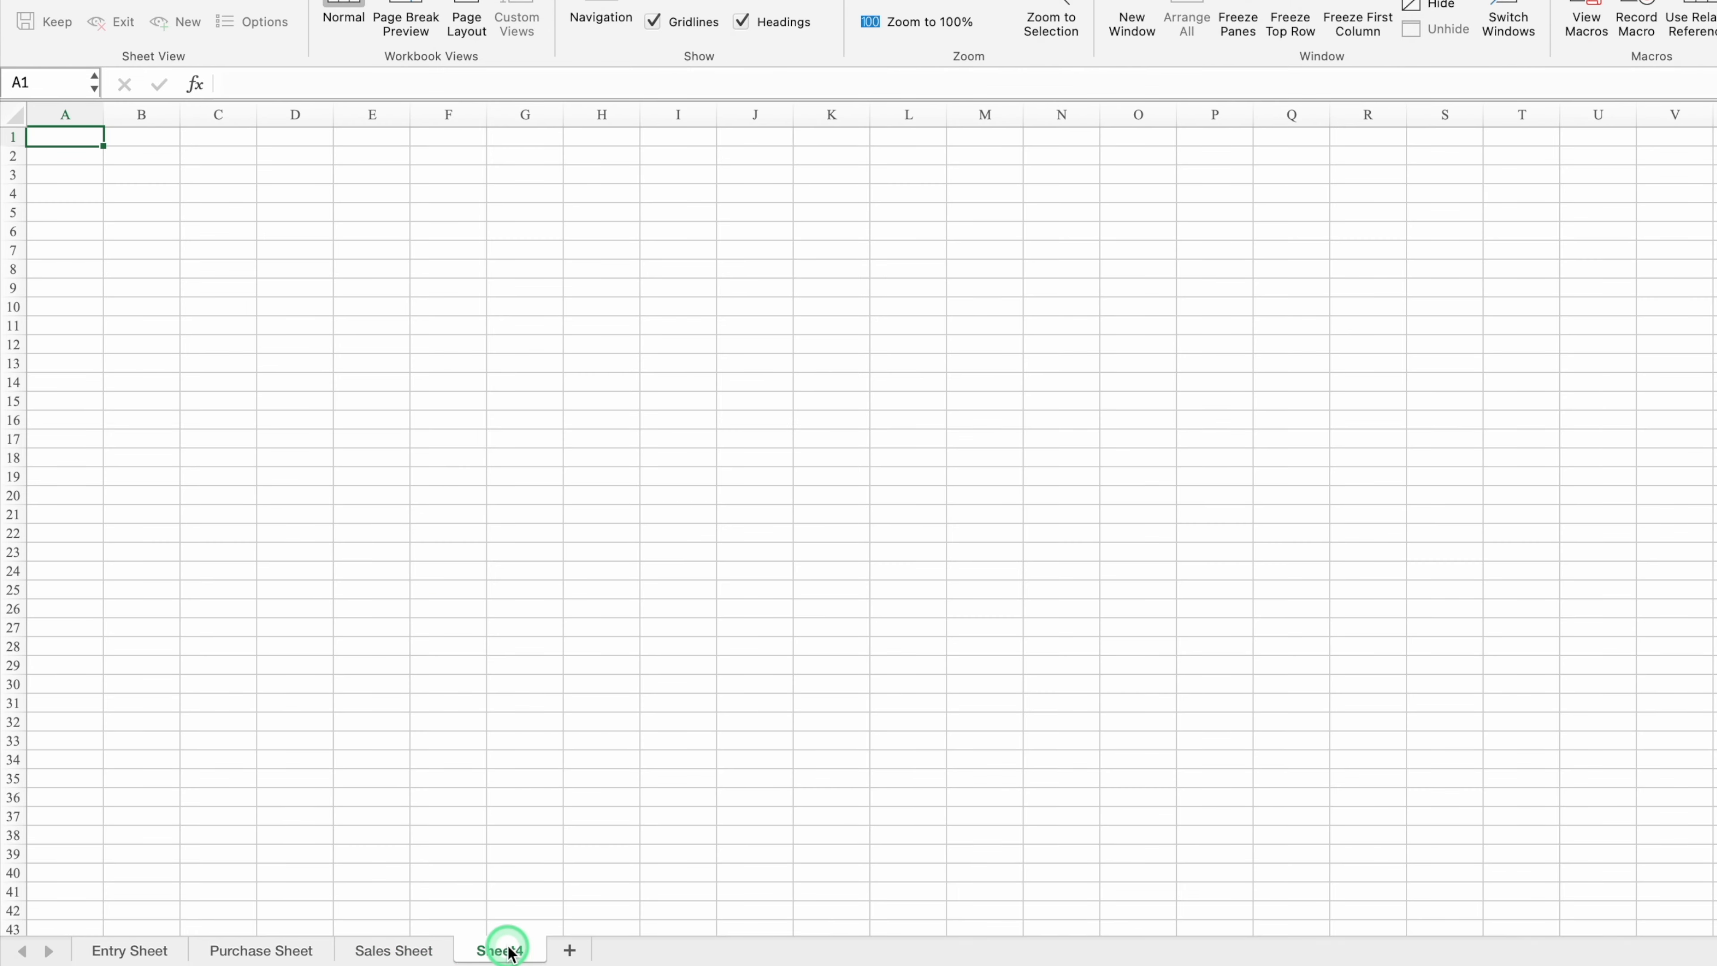
{"action": "type", "text": "Stock Sheet"}
{"action": "key", "text": "Return"}
- Format the entire Stock Sheet with middle vertical alignment and the Eurostile font
{"action": "scroll", "coordinate": [1185, 525], "scroll_direction": "up", "scroll_amount": 3}
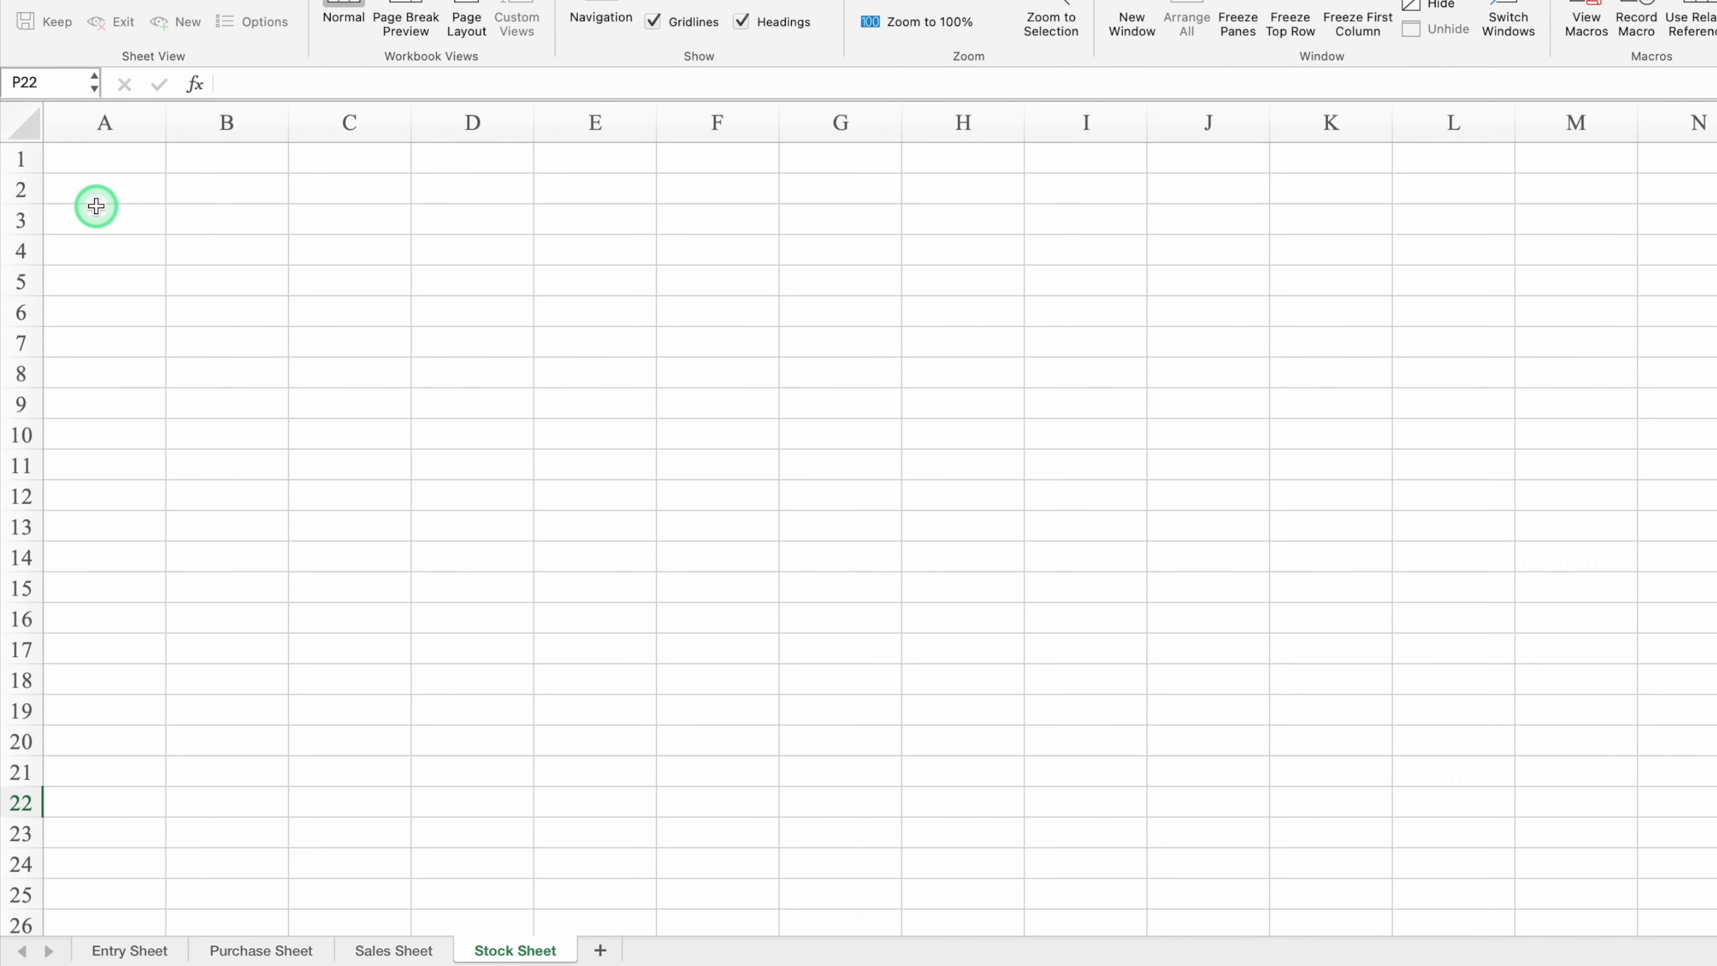
{"action": "left_click", "coordinate": [25, 122]}
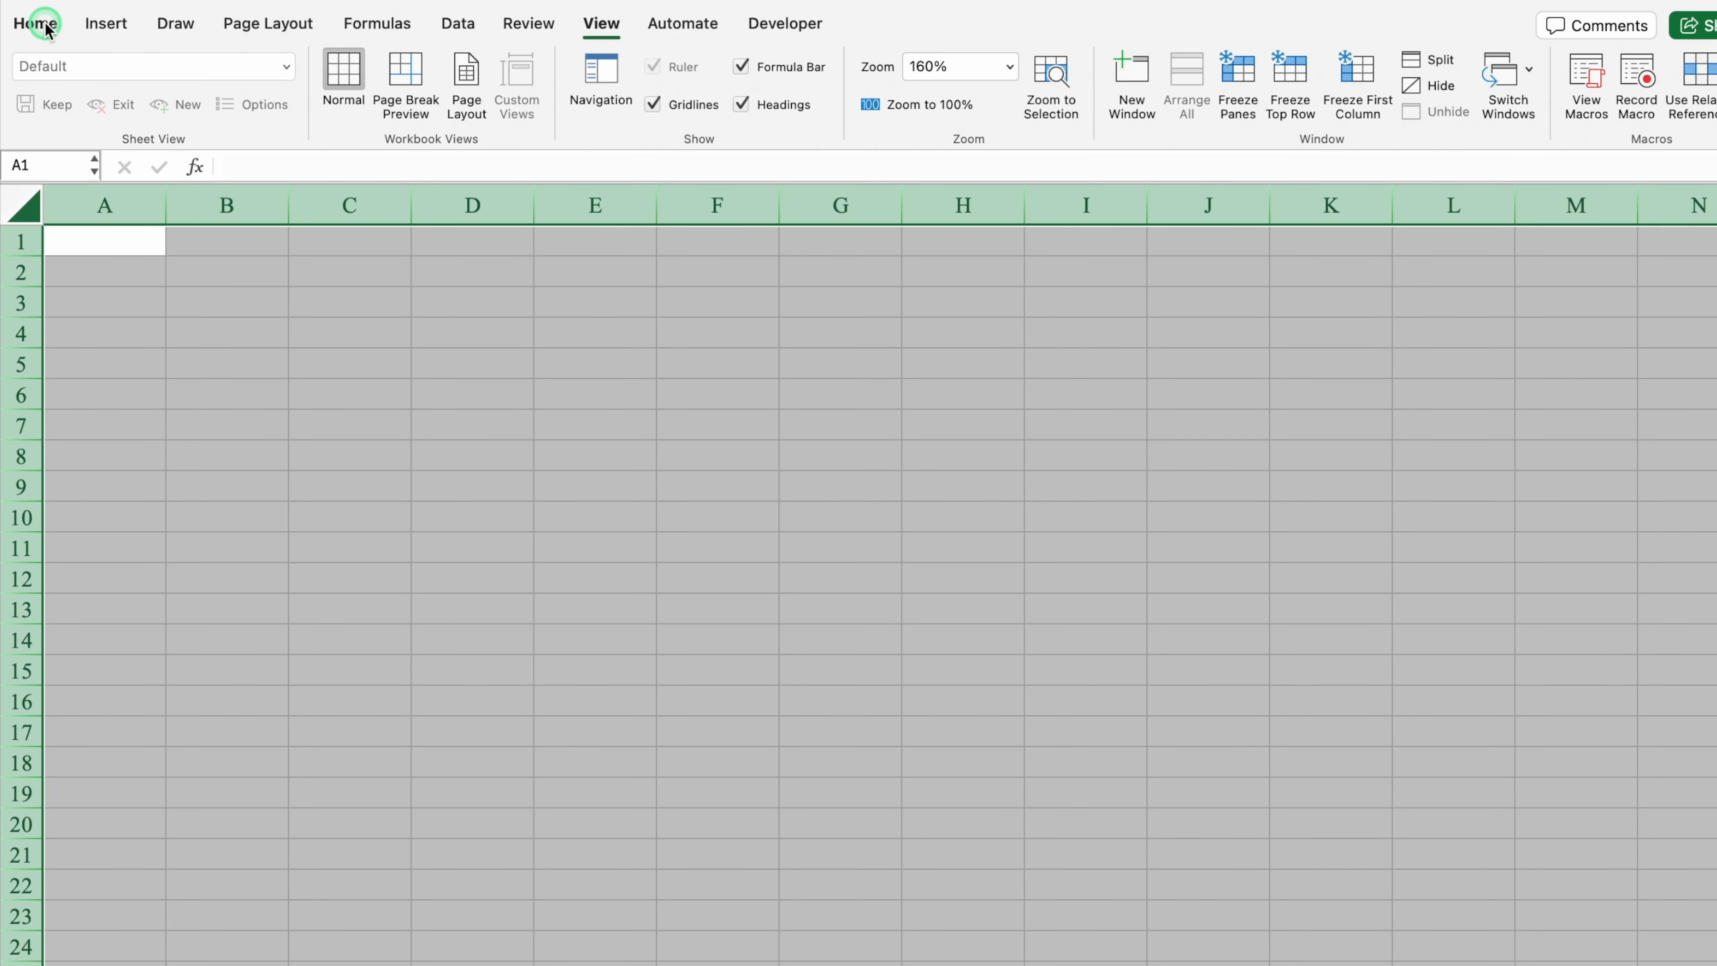
{"action": "left_click", "coordinate": [34, 23]}
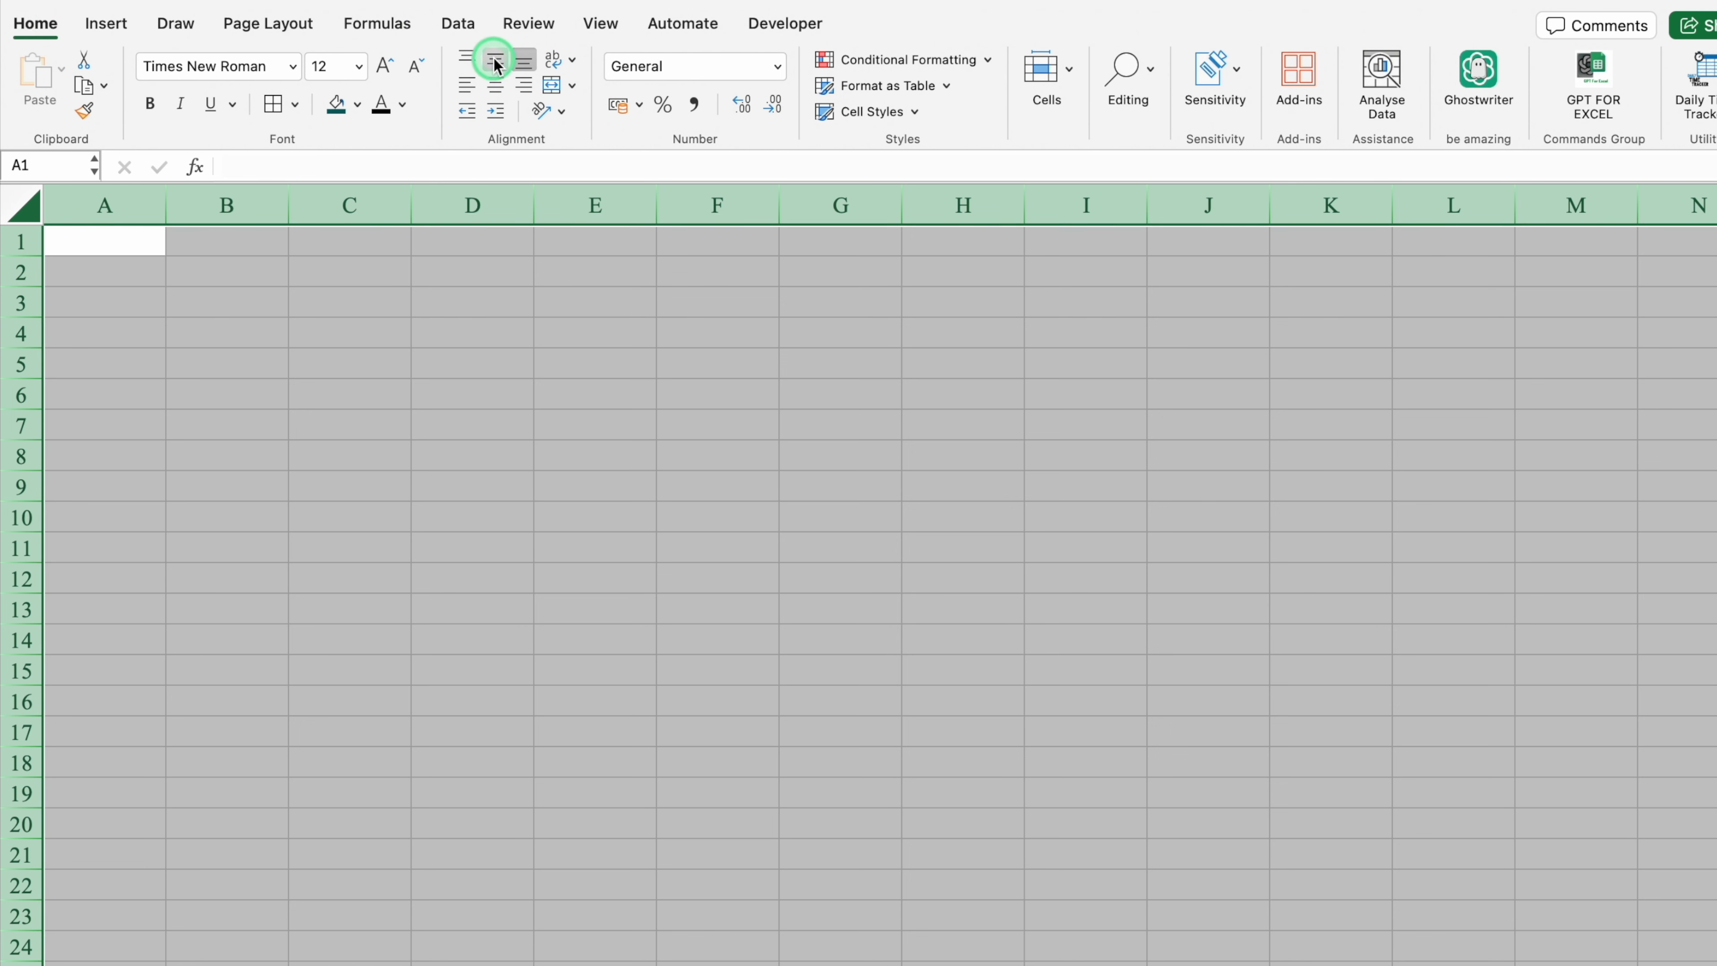
{"action": "left_click", "coordinate": [302, 67]}
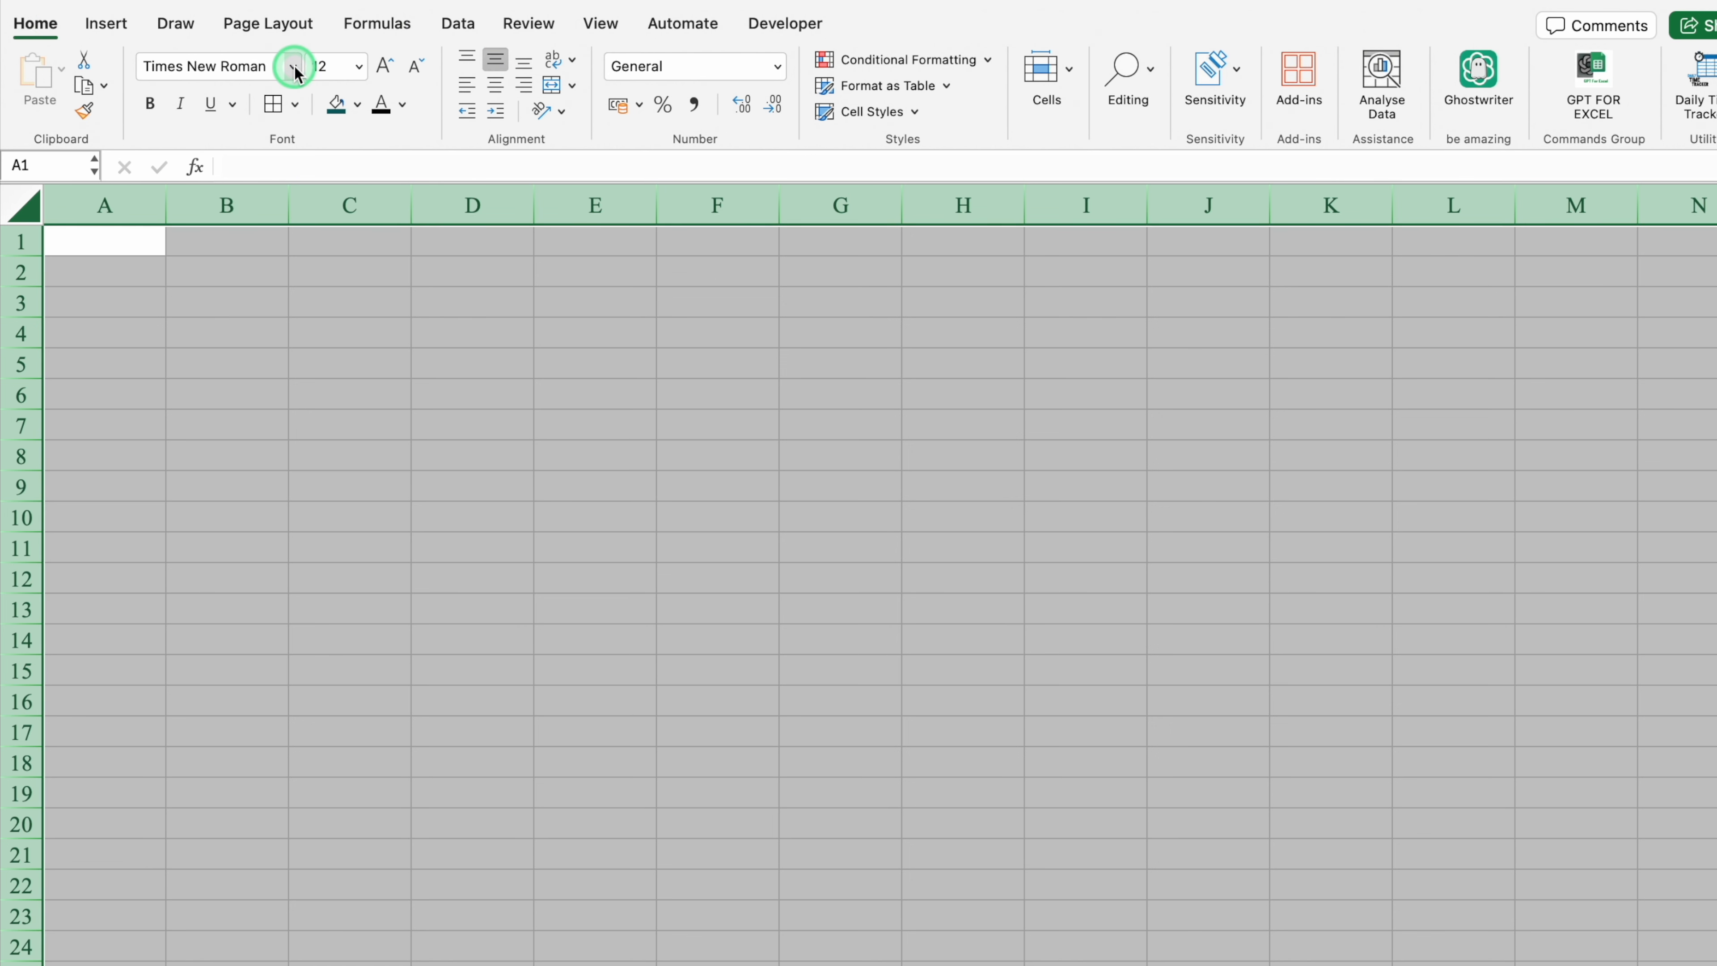
{"action": "left_click", "coordinate": [294, 67]}
{"action": "left_click", "coordinate": [690, 356]}
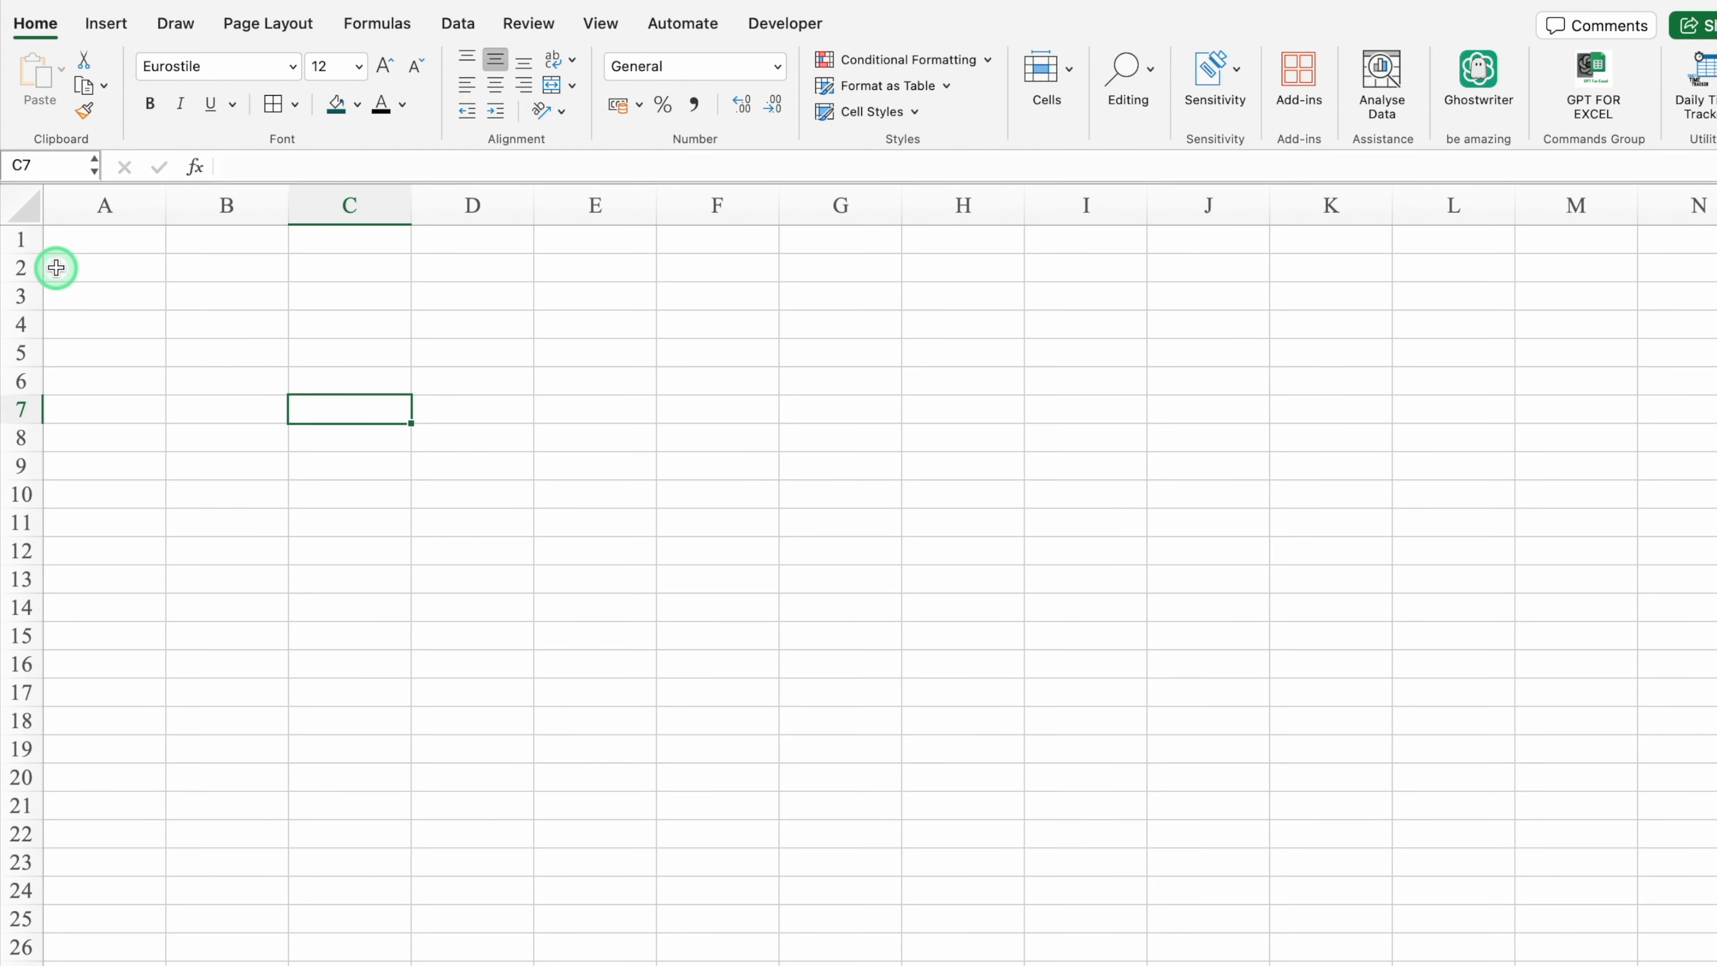
- Make row 1 taller for a title and narrow column A to a slim margin
{"action": "left_click_drag", "start_coordinate": [31, 253], "coordinate": [39, 294]}
{"action": "left_click", "coordinate": [196, 308]}
{"action": "left_click_drag", "start_coordinate": [165, 204], "coordinate": [87, 207]}
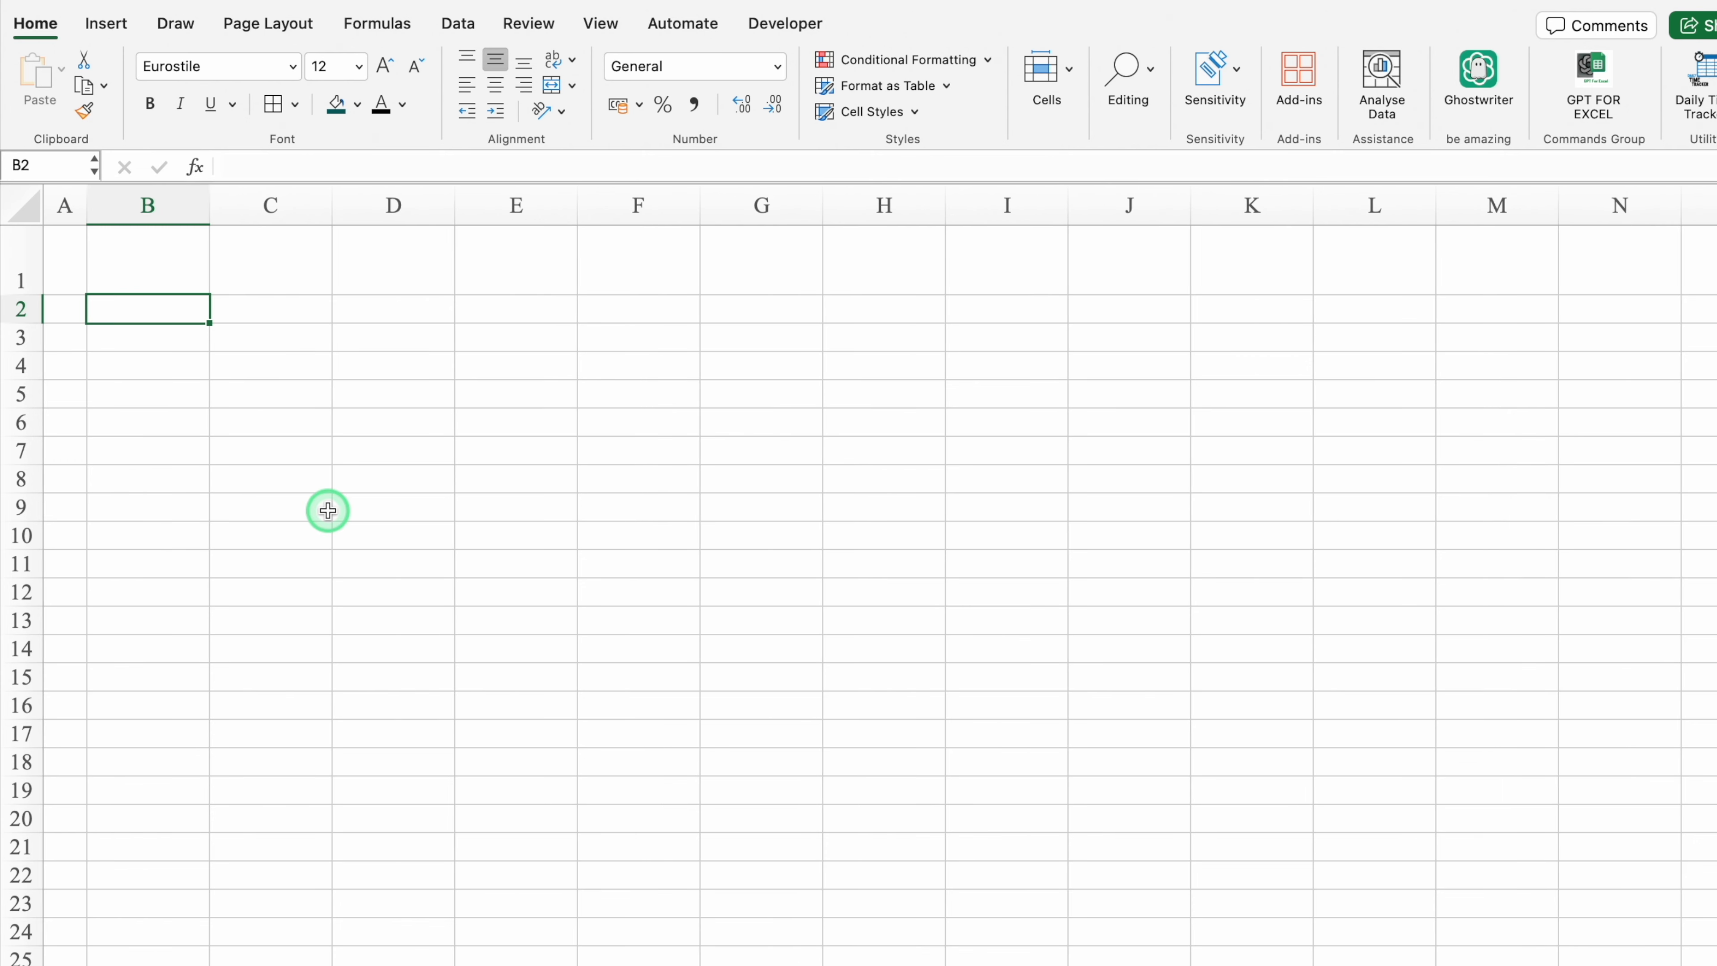
- Enter headings from B2 to I2: Items, Item Code, Purchase Qty., Purchase Amt., Sales Qty., Sales Amt., Stock in Hand, Stock in Hand Amt
{"action": "type", "text": "Items"}
{"action": "key", "text": "Tab"}
{"action": "type", "text": "Item Code"}
{"action": "key", "text": "Tab"}
{"action": "type", "text": "Purchase Qty."}
{"action": "key", "text": "Tab"}
{"action": "type", "text": "Purchase Amt."}
{"action": "key", "text": "Tab"}
{"action": "type", "text": "Sales Qty."}
{"action": "key", "text": "Tab"}
{"action": "type", "text": "Sales Amt."}
{"action": "key", "text": "Tab"}
{"action": "type", "text": "Stock in Hand"}
{"action": "key", "text": "Tab"}
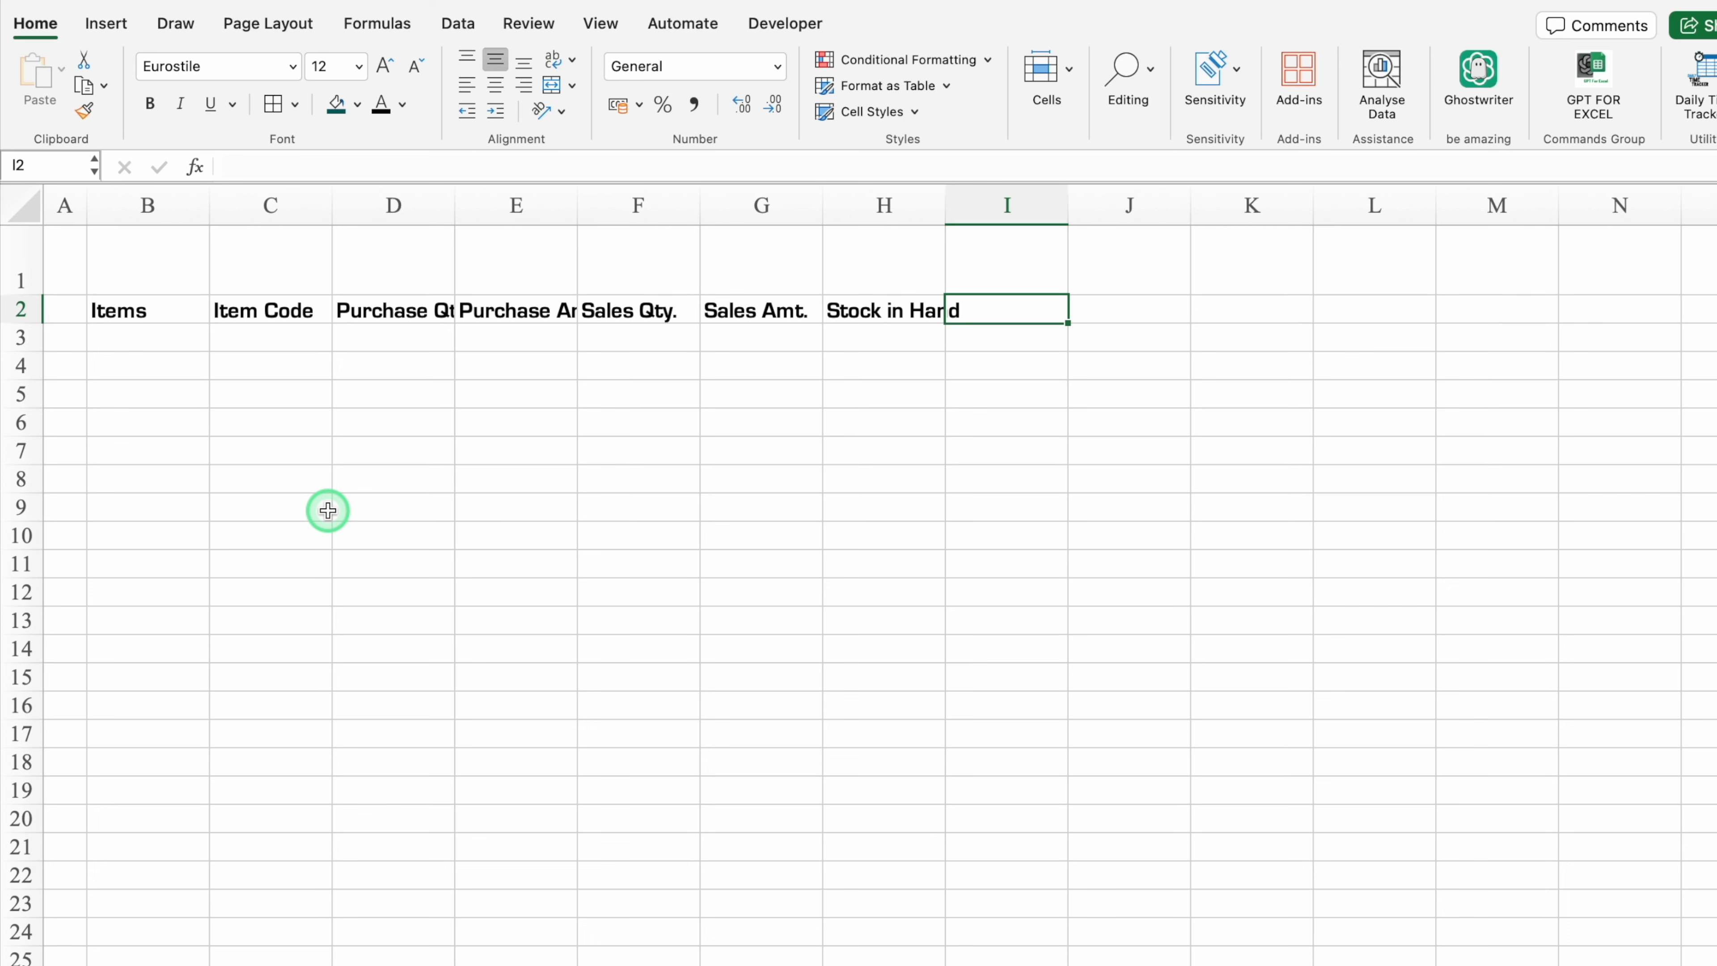
{"action": "type", "text": "Stock in Hand Amt."}
{"action": "key", "text": "Tab"}
- Autofit columns D, E, H and I to the width of their headings
{"action": "double_click", "coordinate": [455, 196]}
{"action": "left_click", "coordinate": [455, 197]}
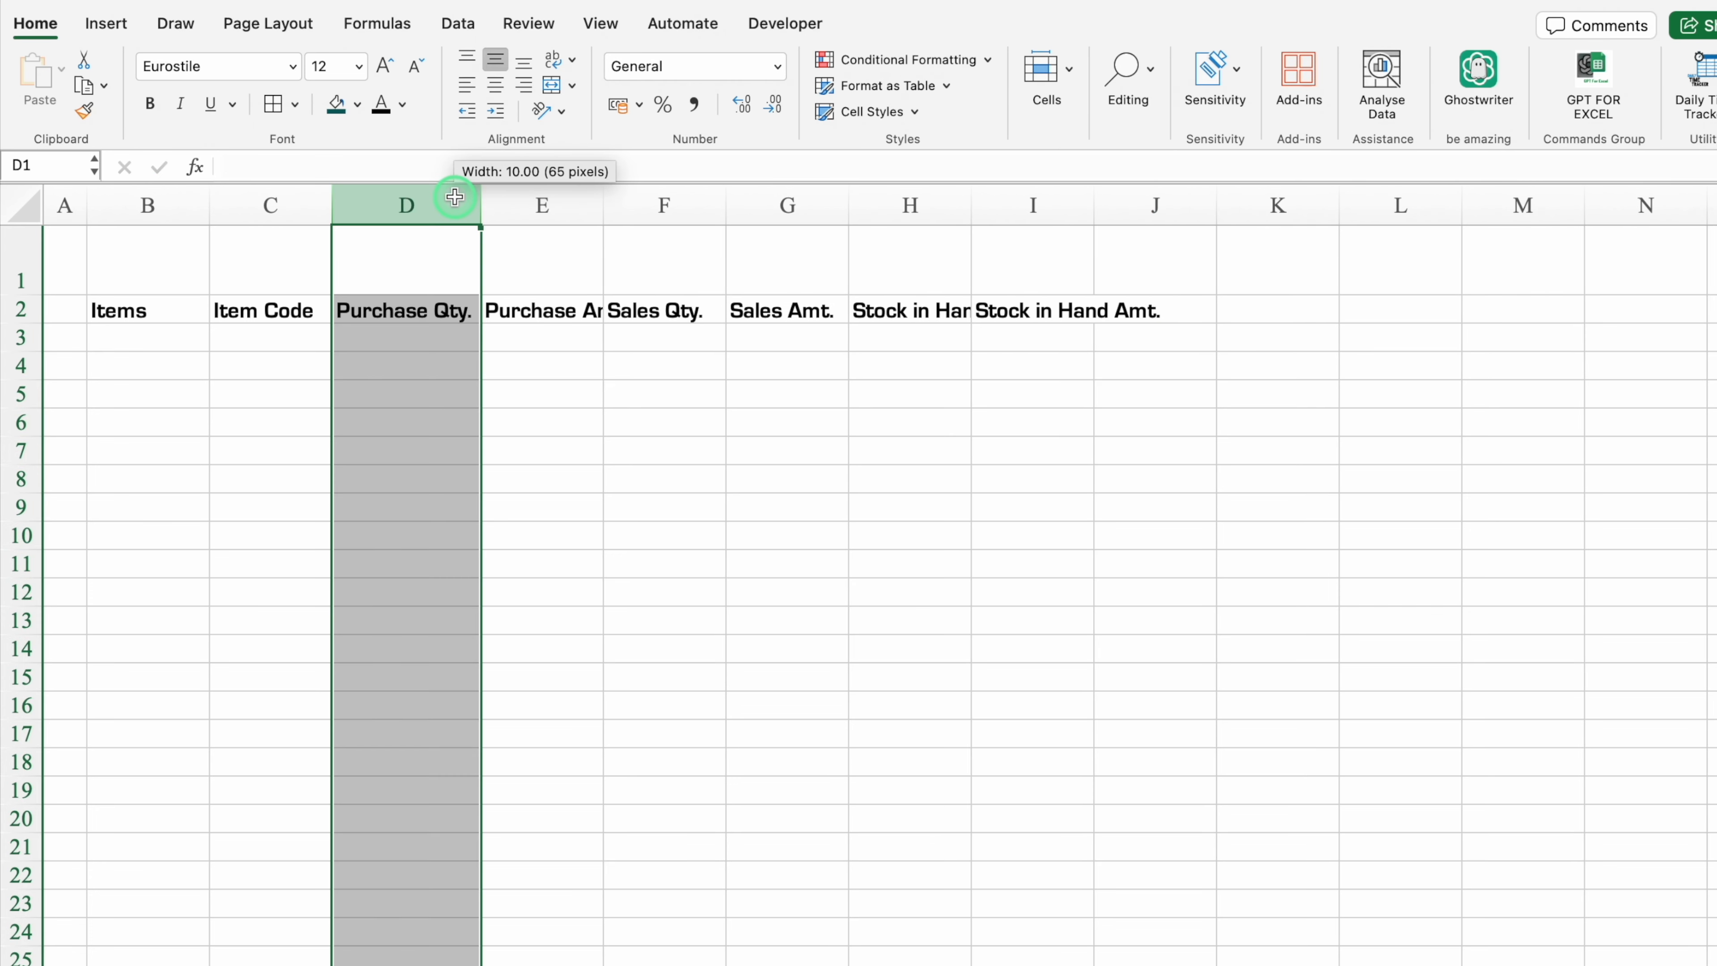
{"action": "double_click", "coordinate": [604, 201]}
{"action": "double_click", "coordinate": [1007, 203]}
{"action": "double_click", "coordinate": [1155, 198]}
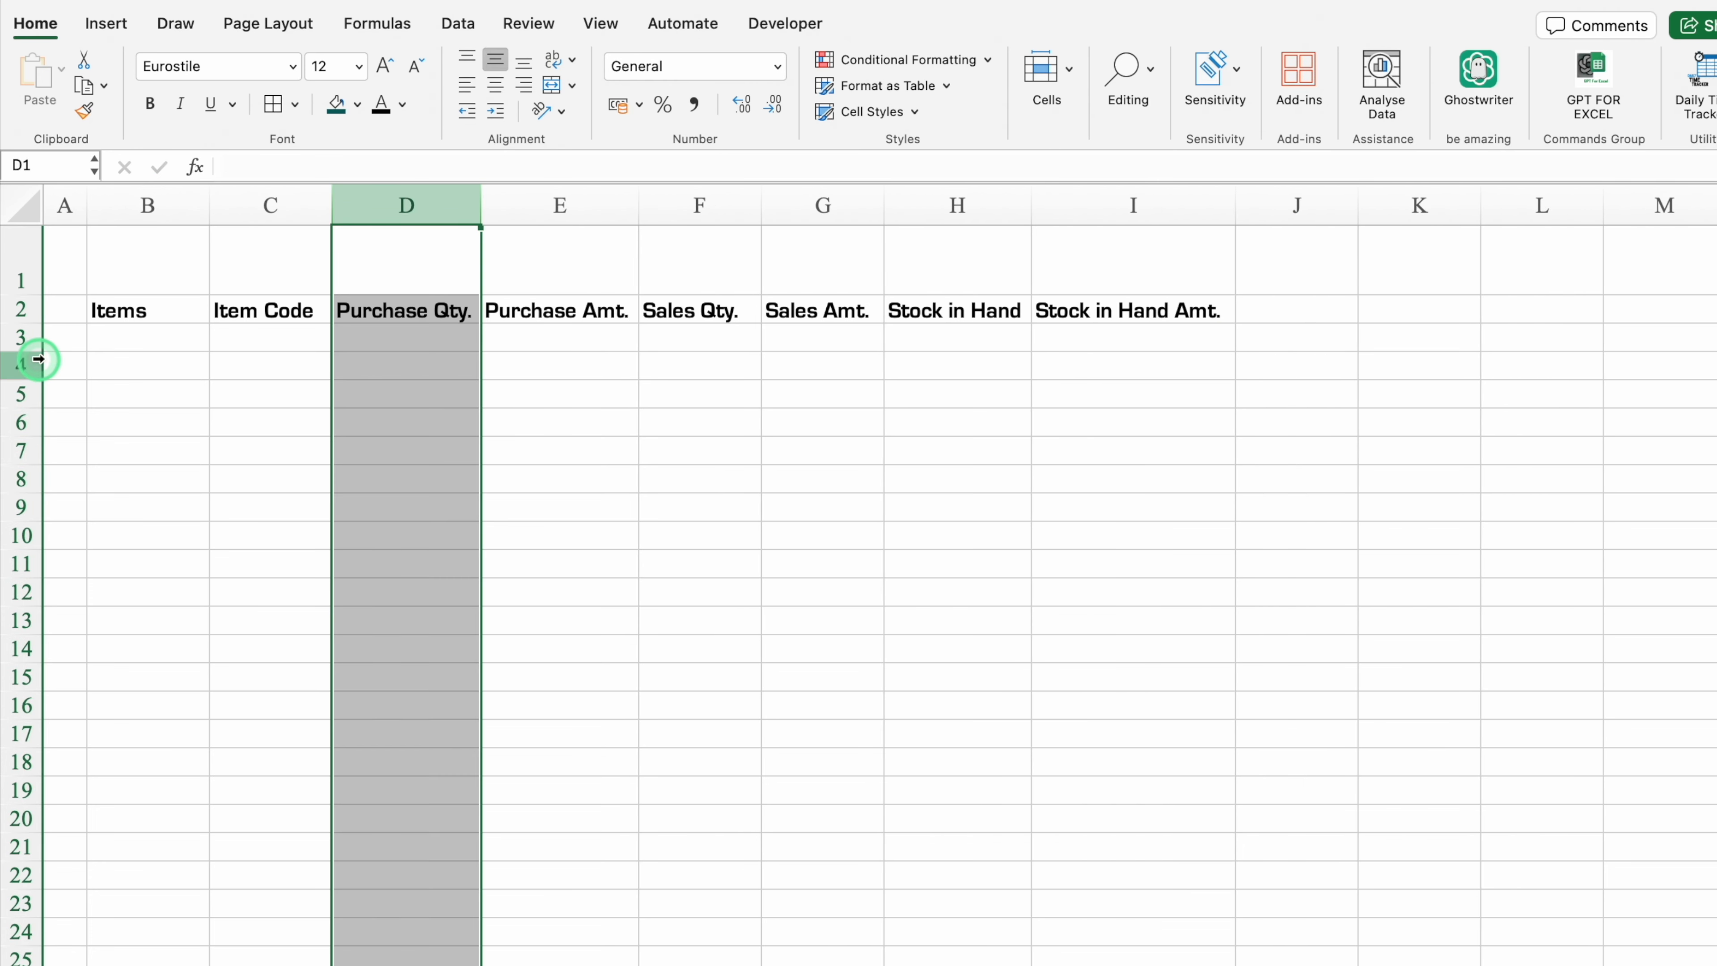
- Centre the row 2 headings horizontally and make that row slightly taller
{"action": "left_click", "coordinate": [18, 308]}
{"action": "left_click", "coordinate": [497, 94]}
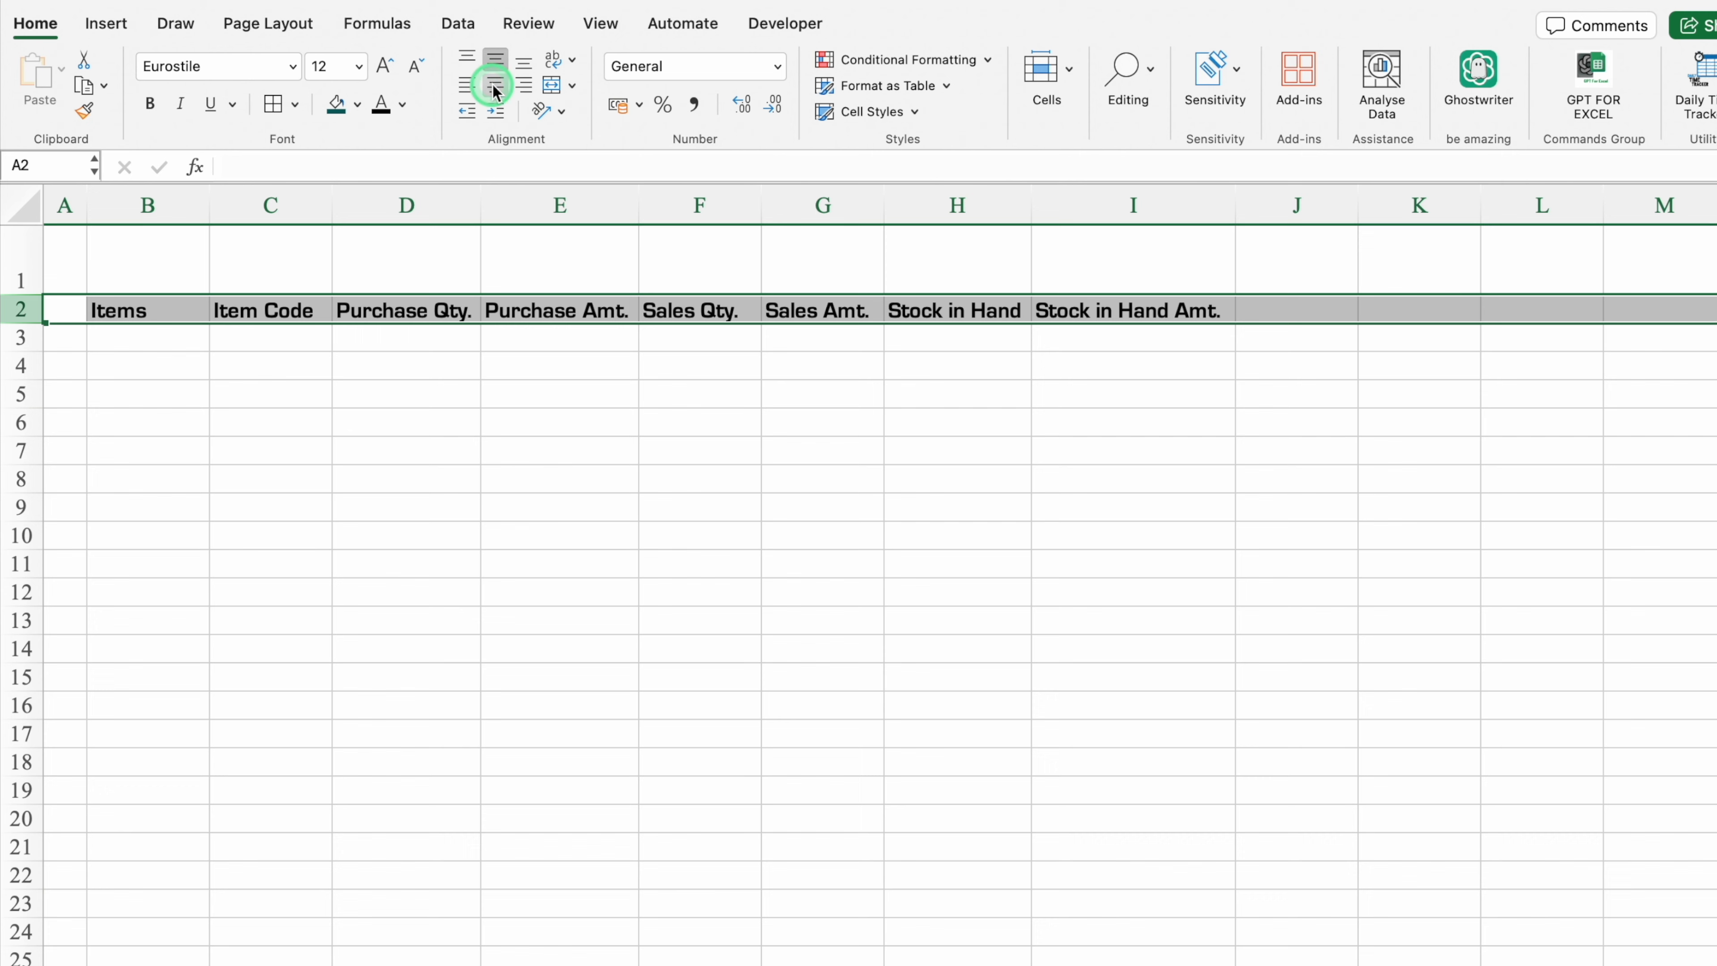
{"action": "left_click", "coordinate": [412, 477]}
{"action": "left_click_drag", "start_coordinate": [25, 323], "coordinate": [31, 338]}
- Apply all borders to B2:I15 and convert the range into a table with headers
{"action": "left_click_drag", "start_coordinate": [184, 322], "coordinate": [1082, 694]}
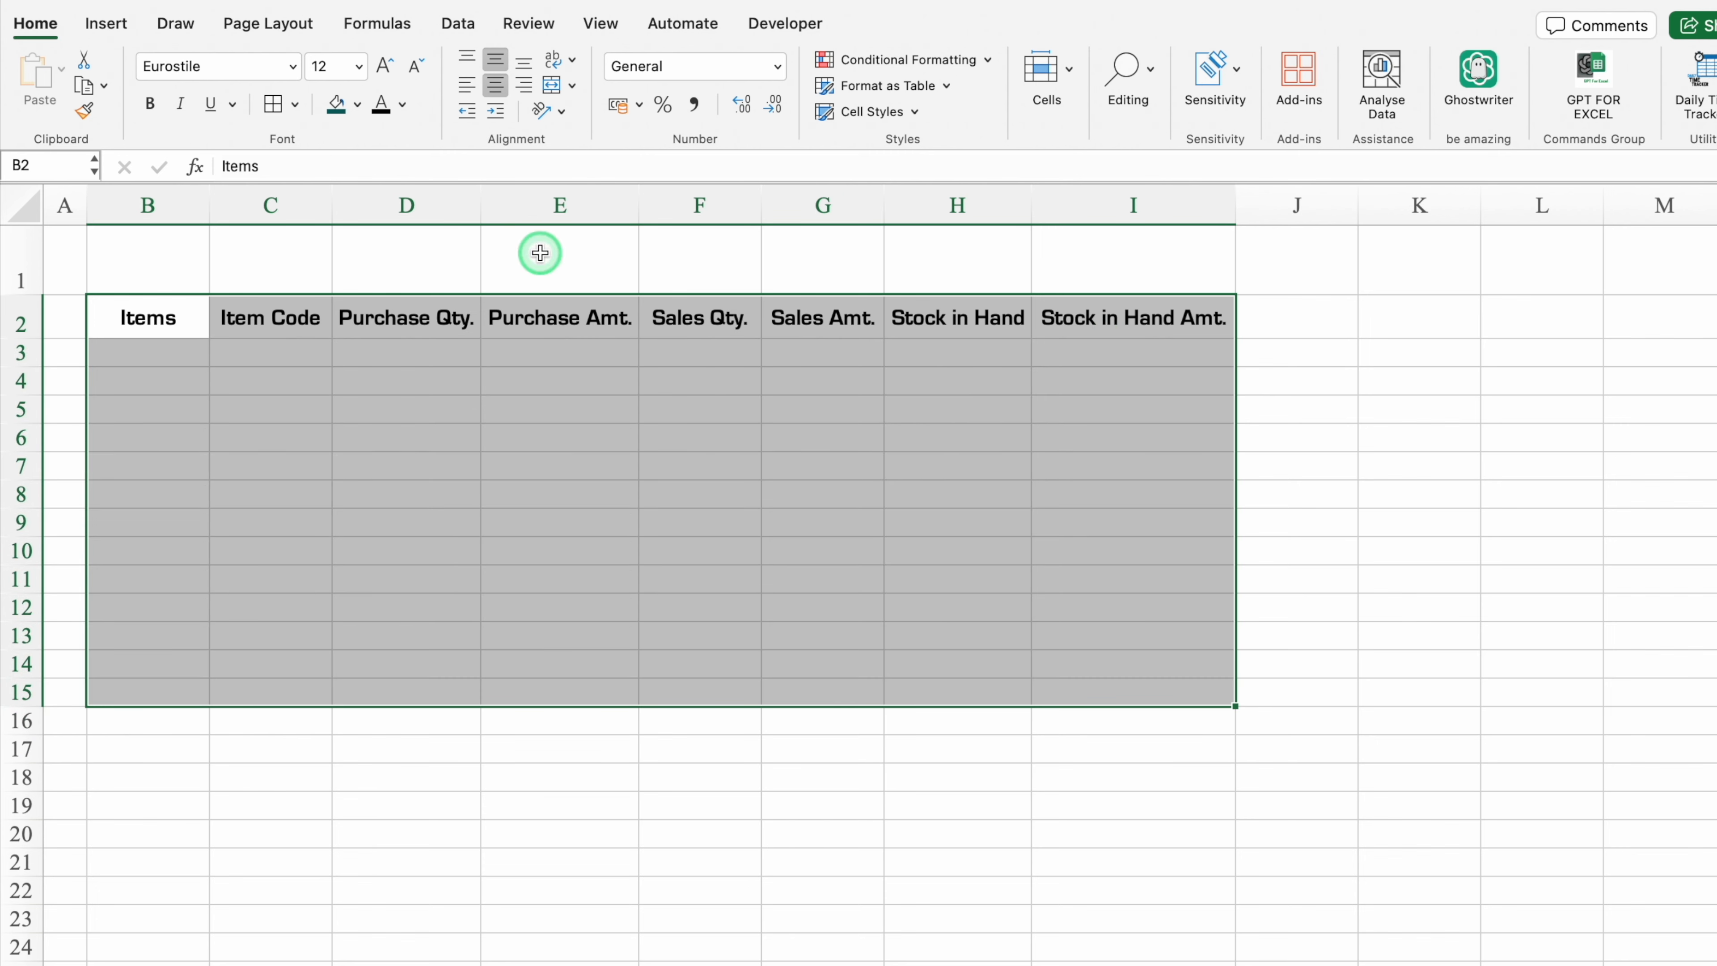
{"action": "left_click", "coordinate": [273, 106]}
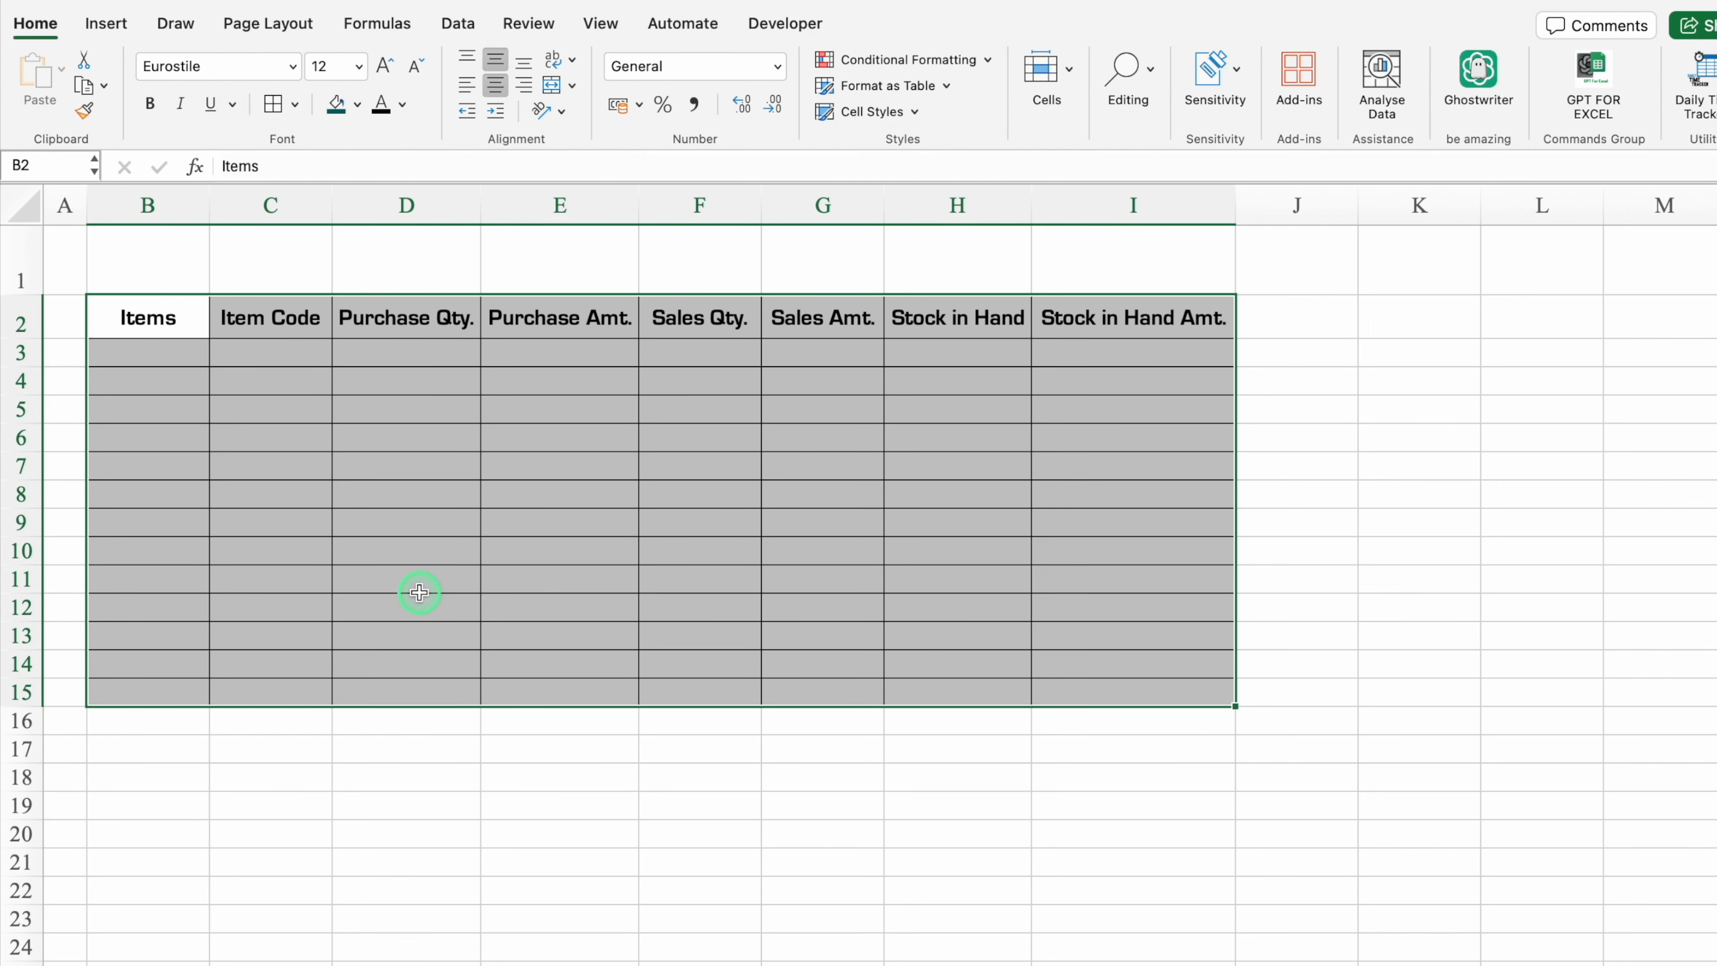
{"action": "key", "text": "ctrl+t"}
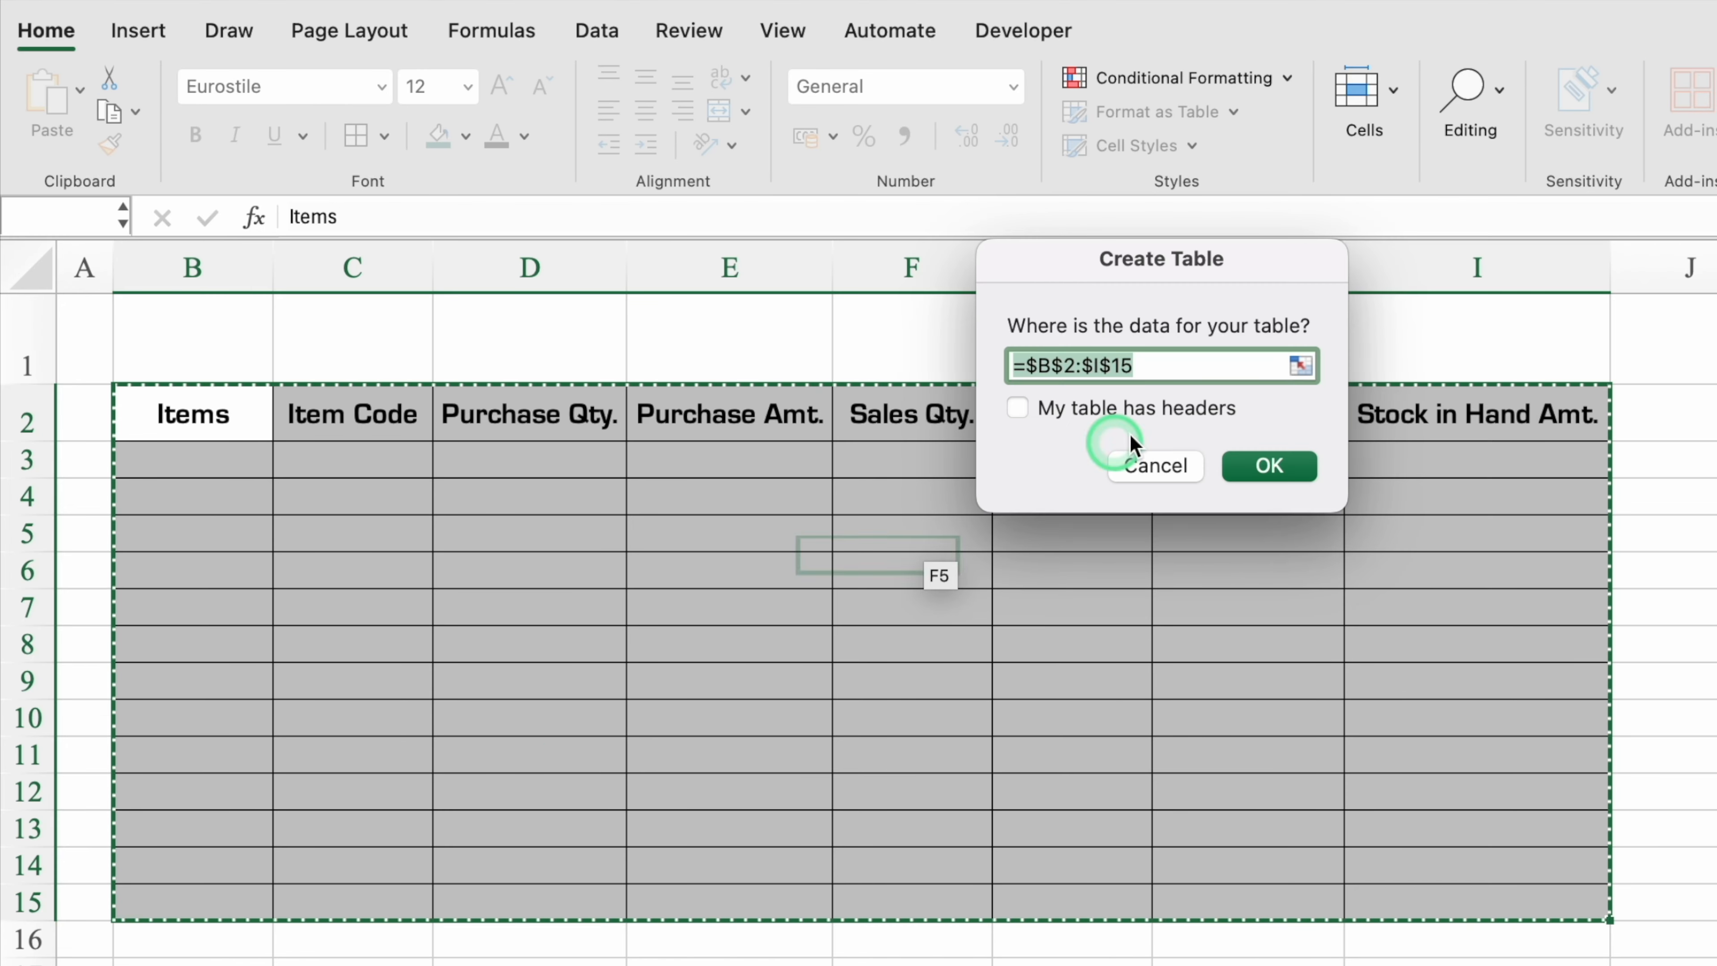
{"action": "left_click", "coordinate": [1020, 409]}
{"action": "left_click", "coordinate": [1229, 481]}
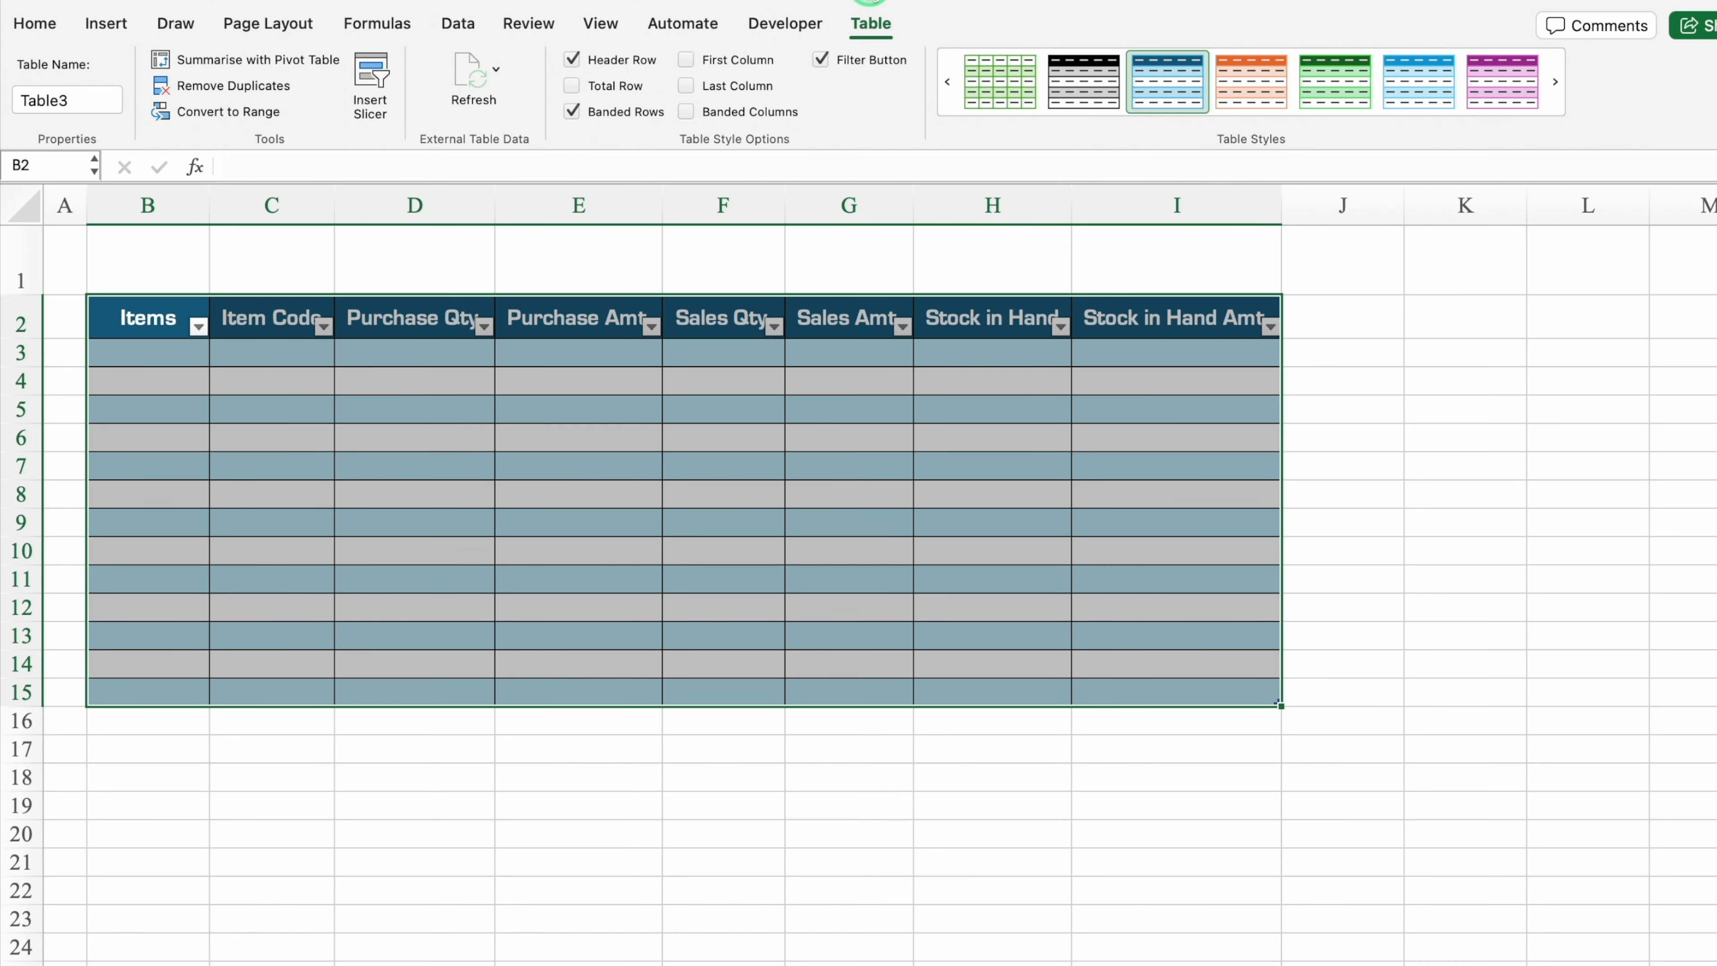
- Hide the table's filter buttons and apply the medium table style with a blue header and grey banded rows
{"action": "left_click", "coordinate": [822, 61]}
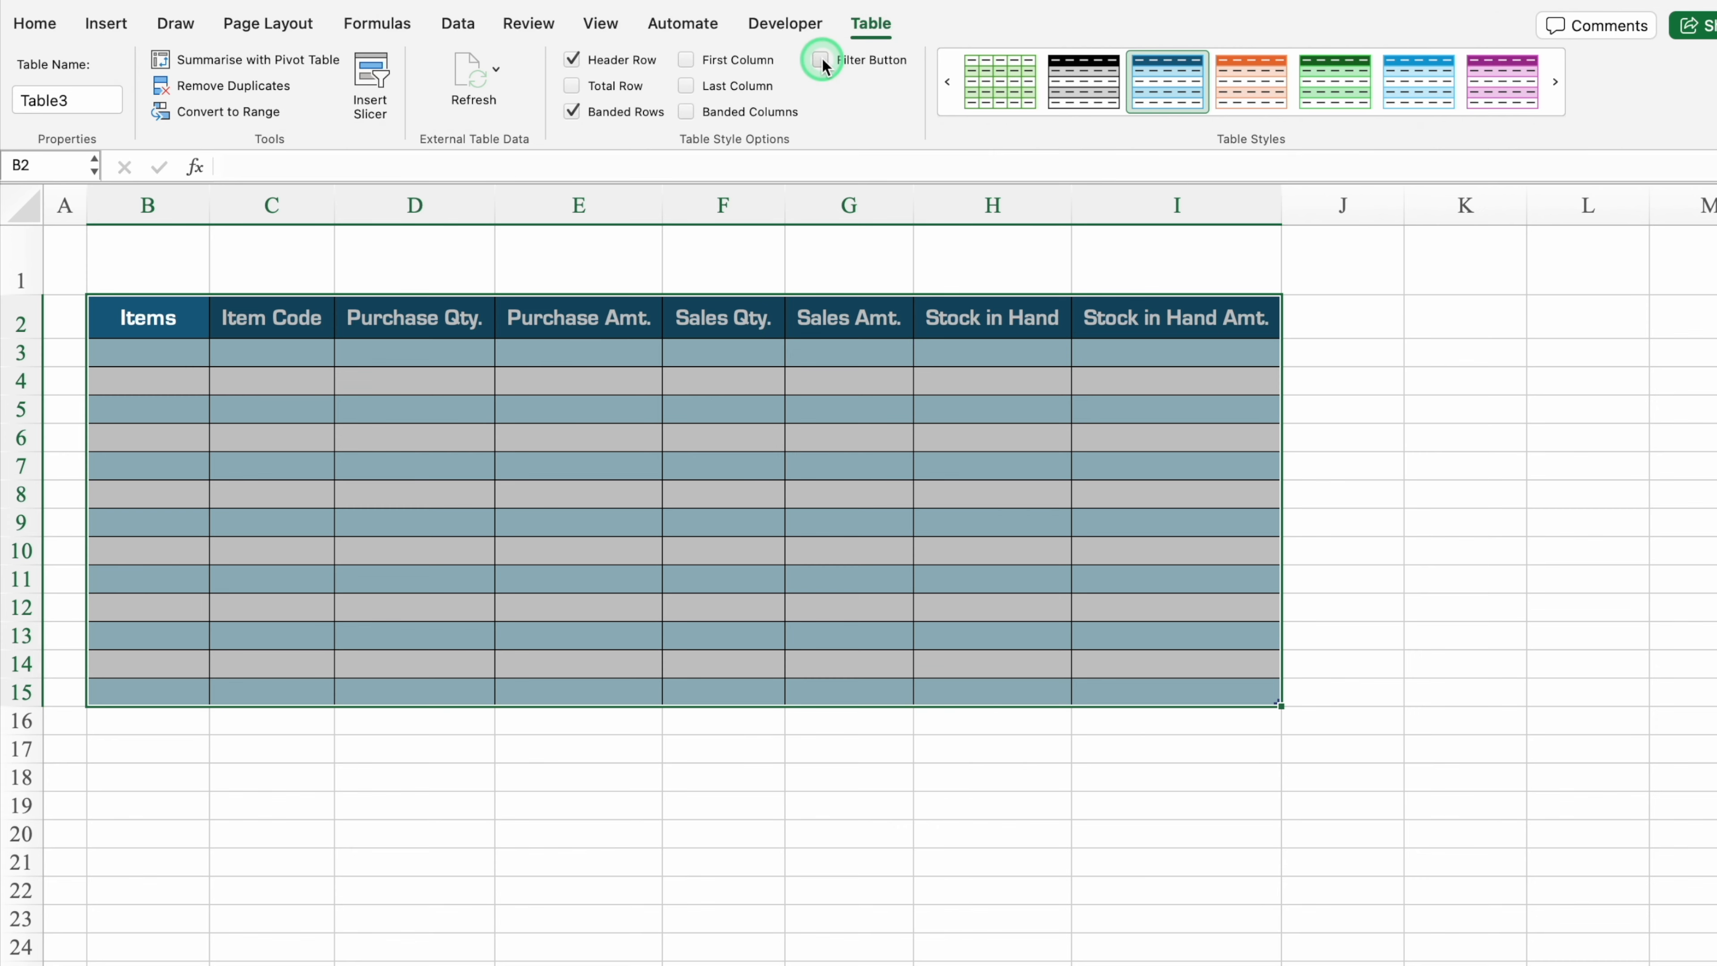
{"action": "left_click", "coordinate": [1251, 122]}
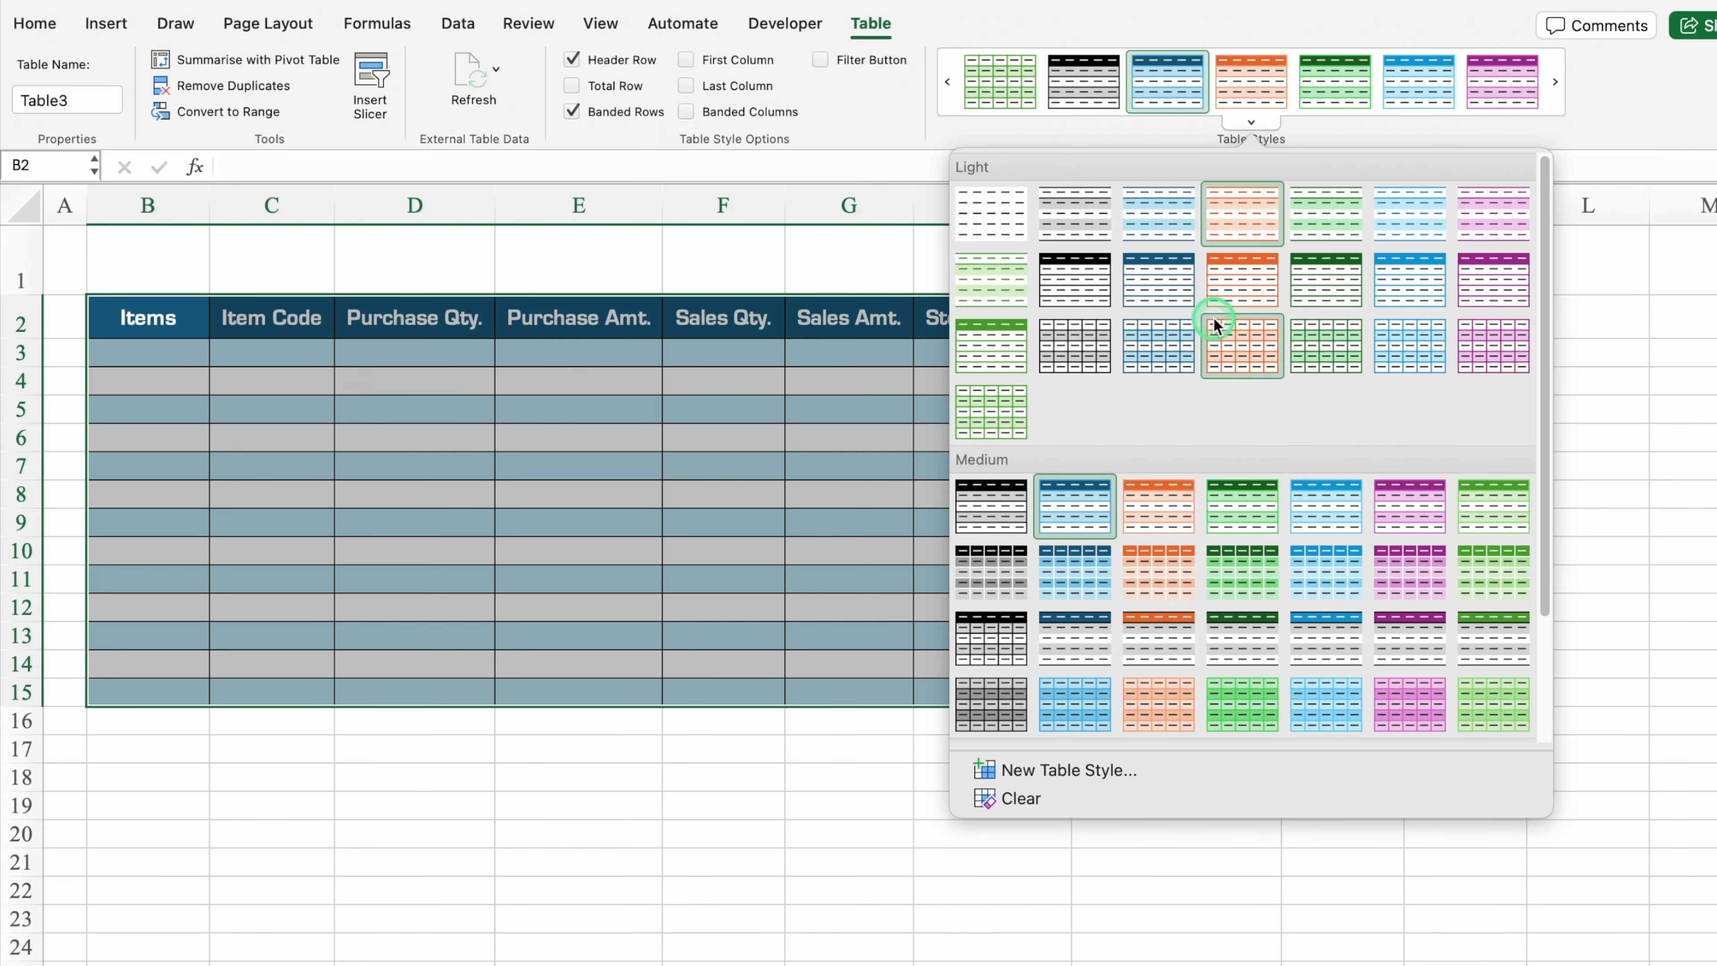
{"action": "left_click", "coordinate": [1082, 639]}
- Fill the stock table's headings B2:I2 with the dark teal colour
{"action": "left_click_drag", "start_coordinate": [138, 318], "coordinate": [1204, 331]}
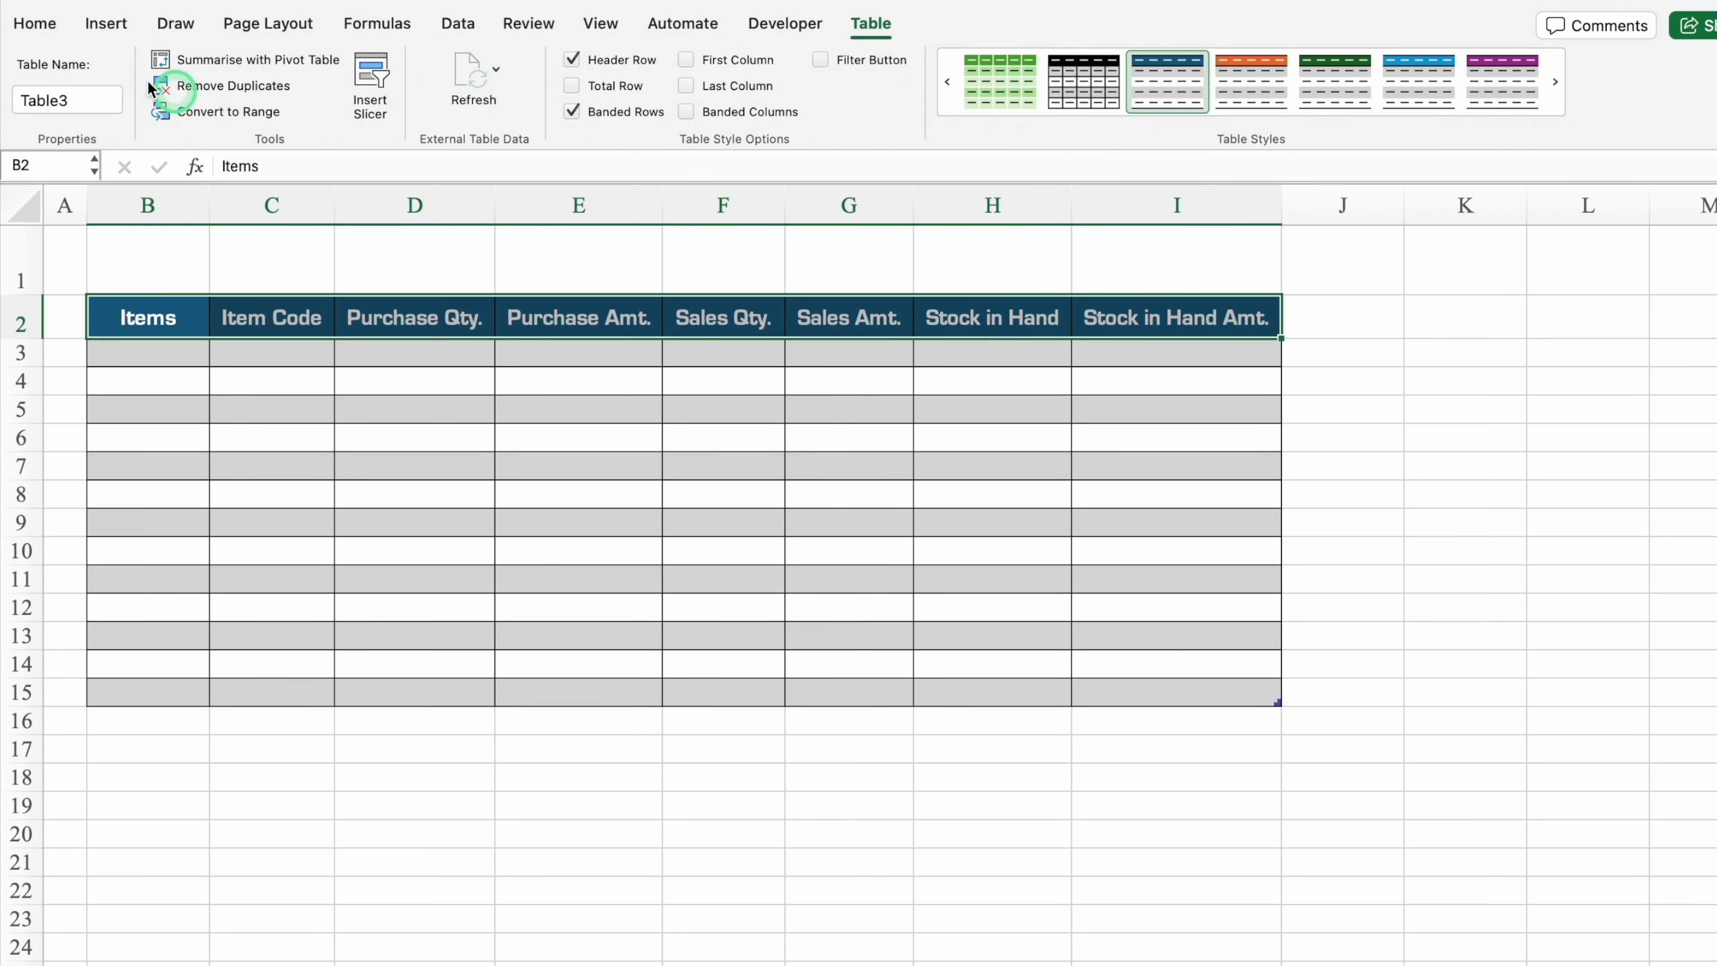
{"action": "left_click", "coordinate": [39, 25]}
{"action": "left_click", "coordinate": [358, 103]}
{"action": "left_click", "coordinate": [338, 113]}
- Fill the Purchase Amt. and Sales Amt. headings with the lighter teal colour
{"action": "left_click", "coordinate": [595, 311]}
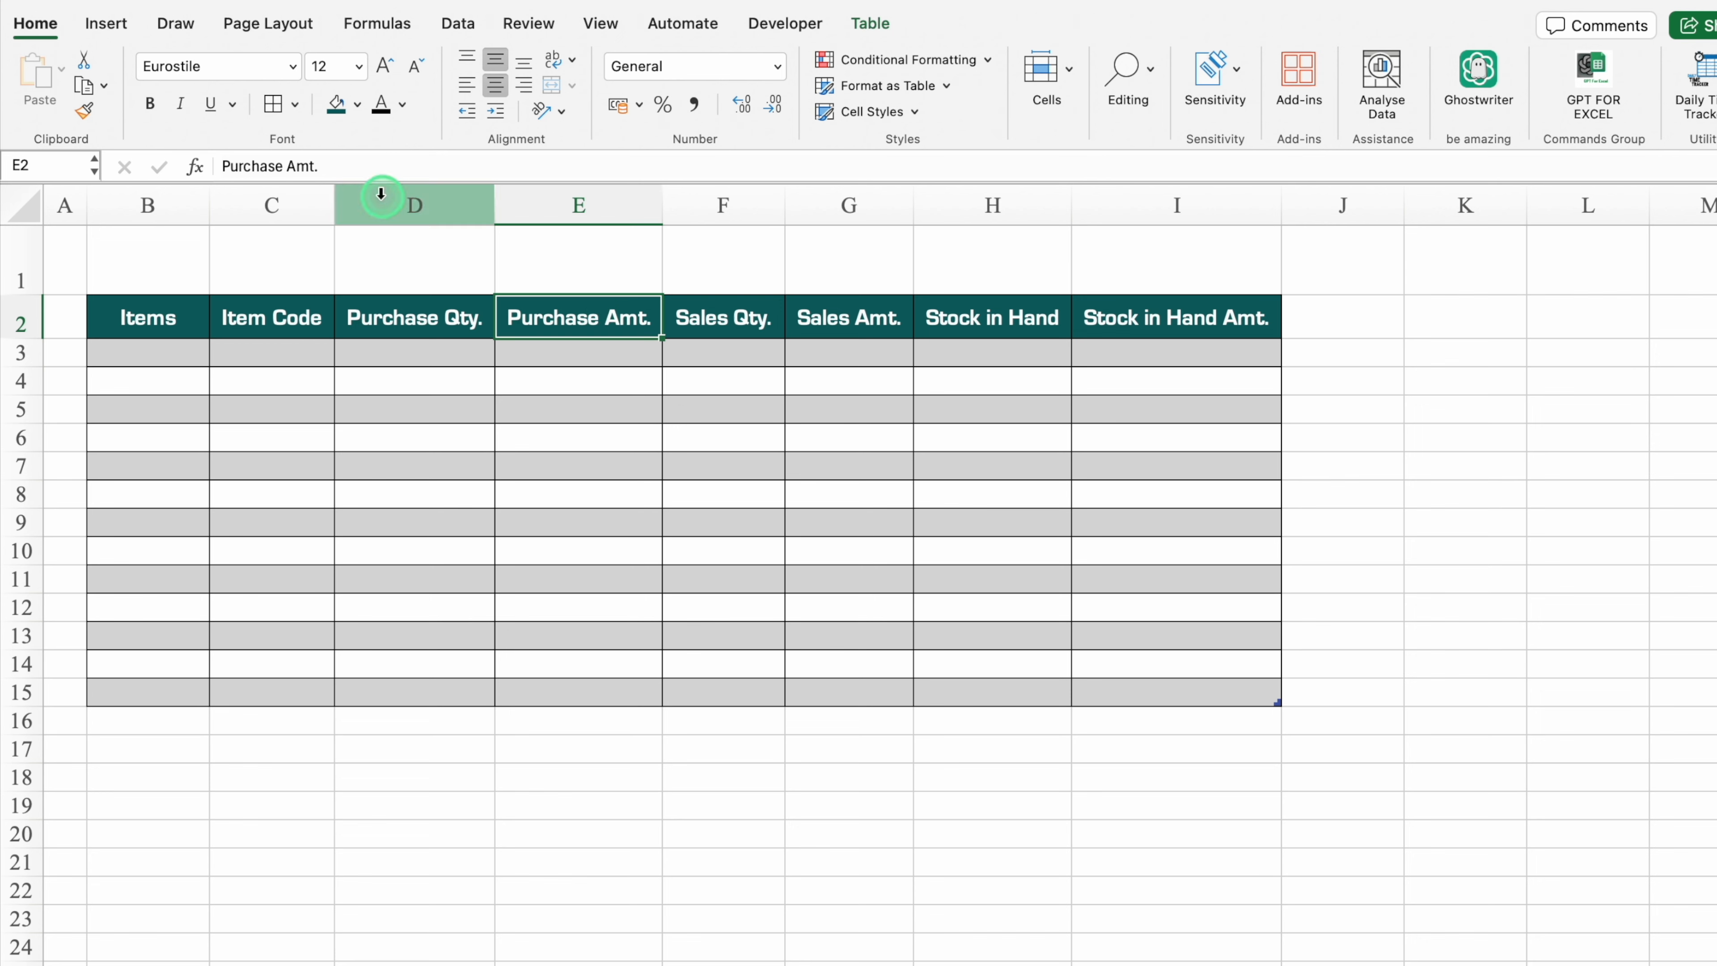
{"action": "left_click", "coordinate": [356, 104]}
{"action": "left_click", "coordinate": [378, 433]}
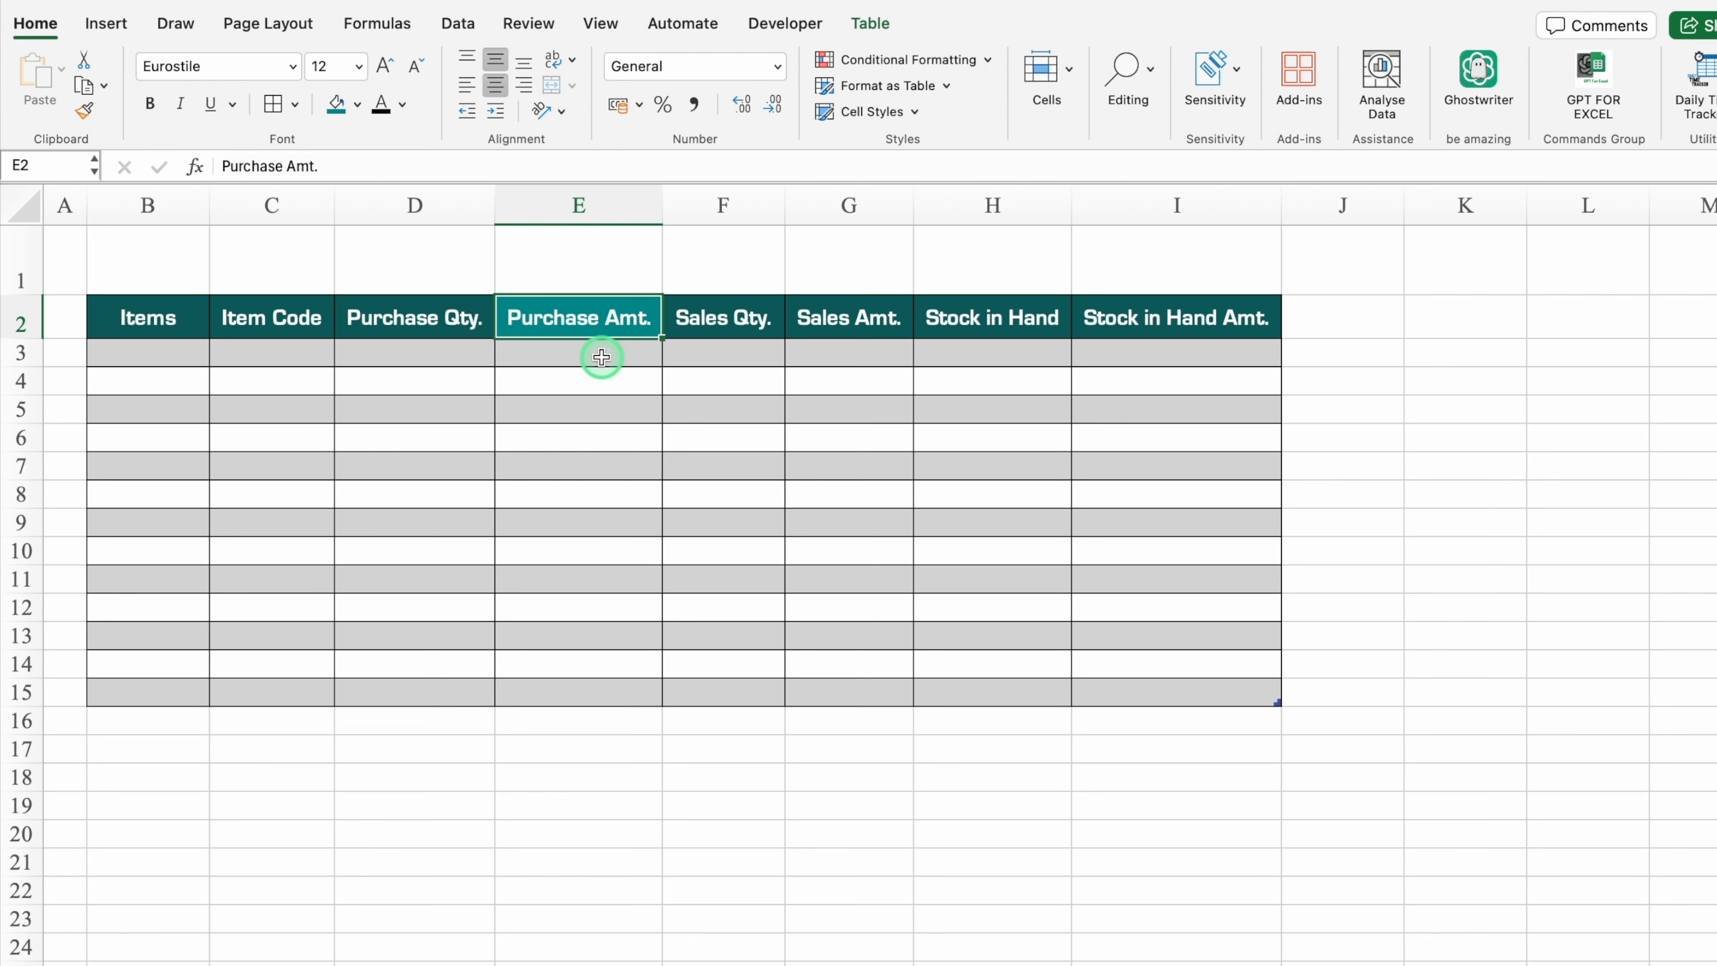
{"action": "left_click", "coordinate": [888, 325]}
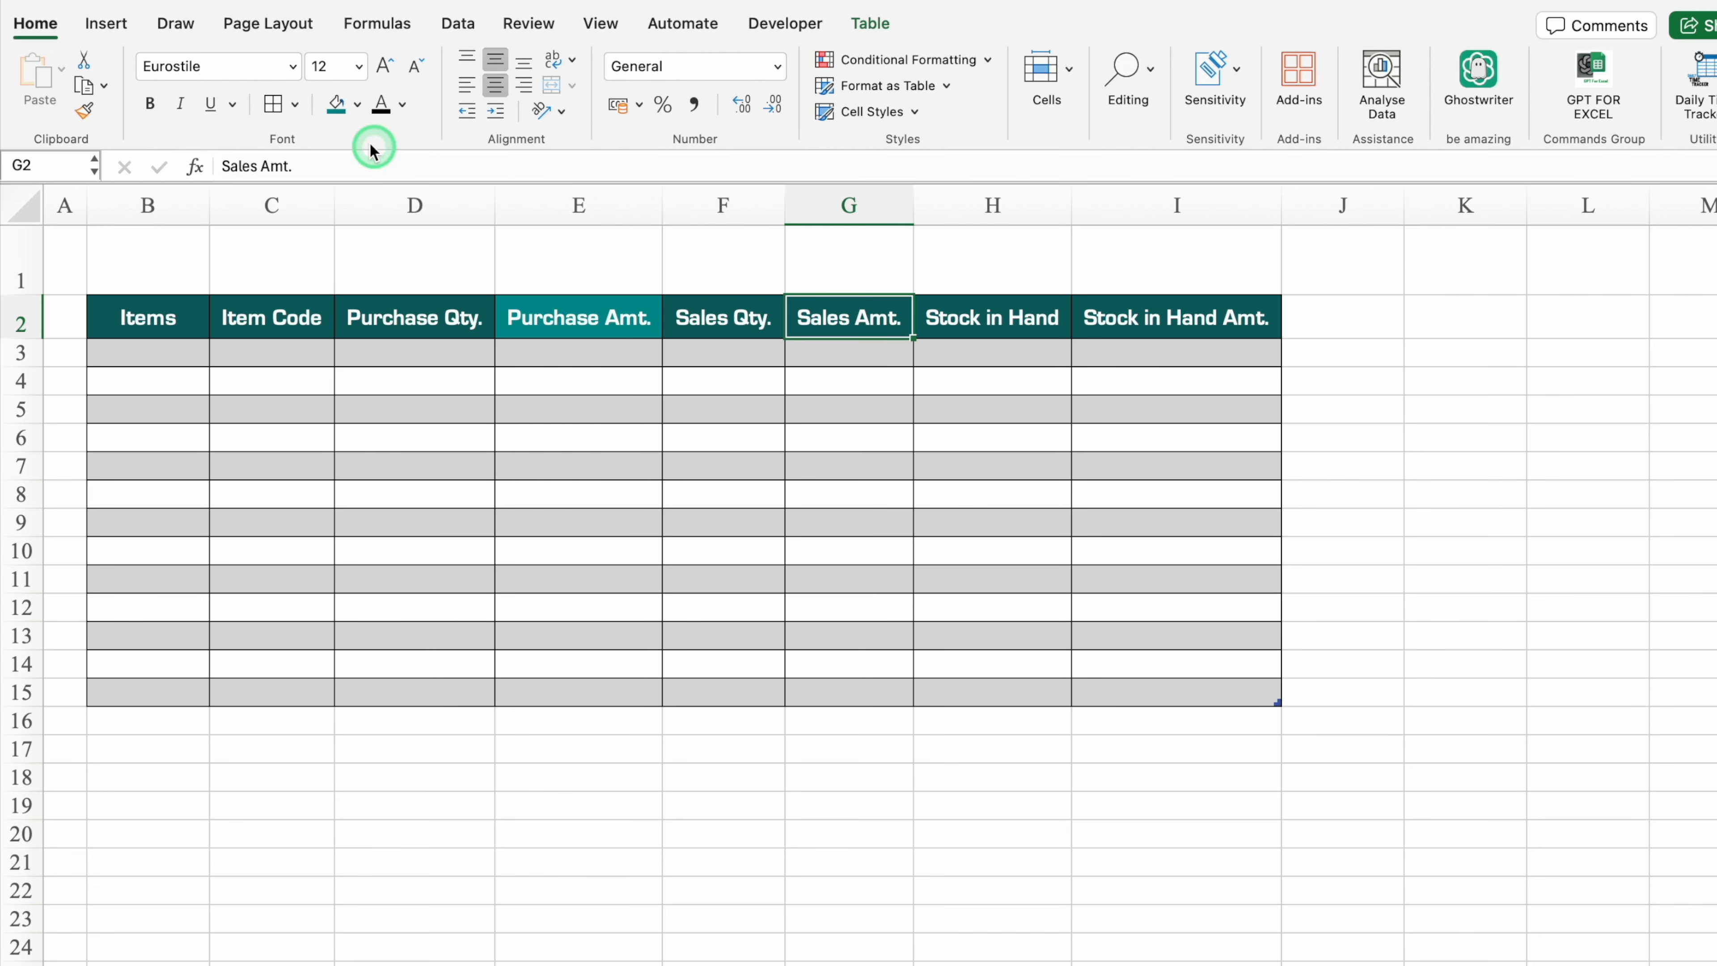
{"action": "left_click", "coordinate": [336, 104]}
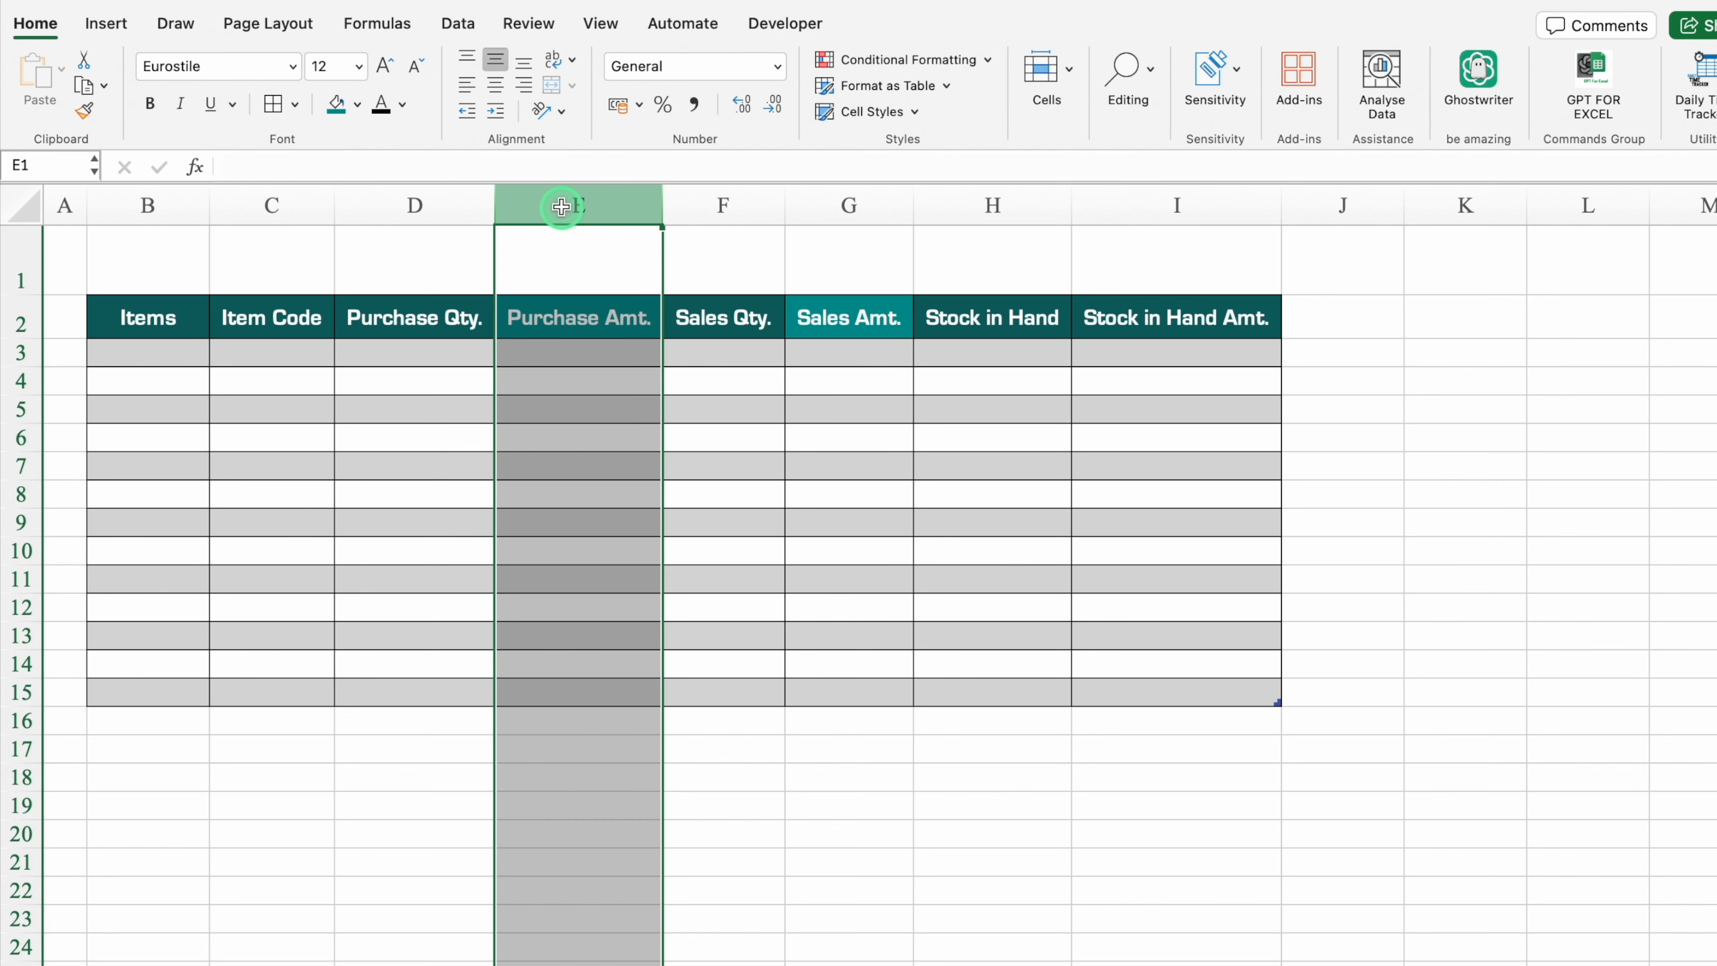
- Widen columns E and G together to the same width, slightly wider than the Purchase Amt. heading
{"action": "left_click", "coordinate": [849, 205], "text": "super"}
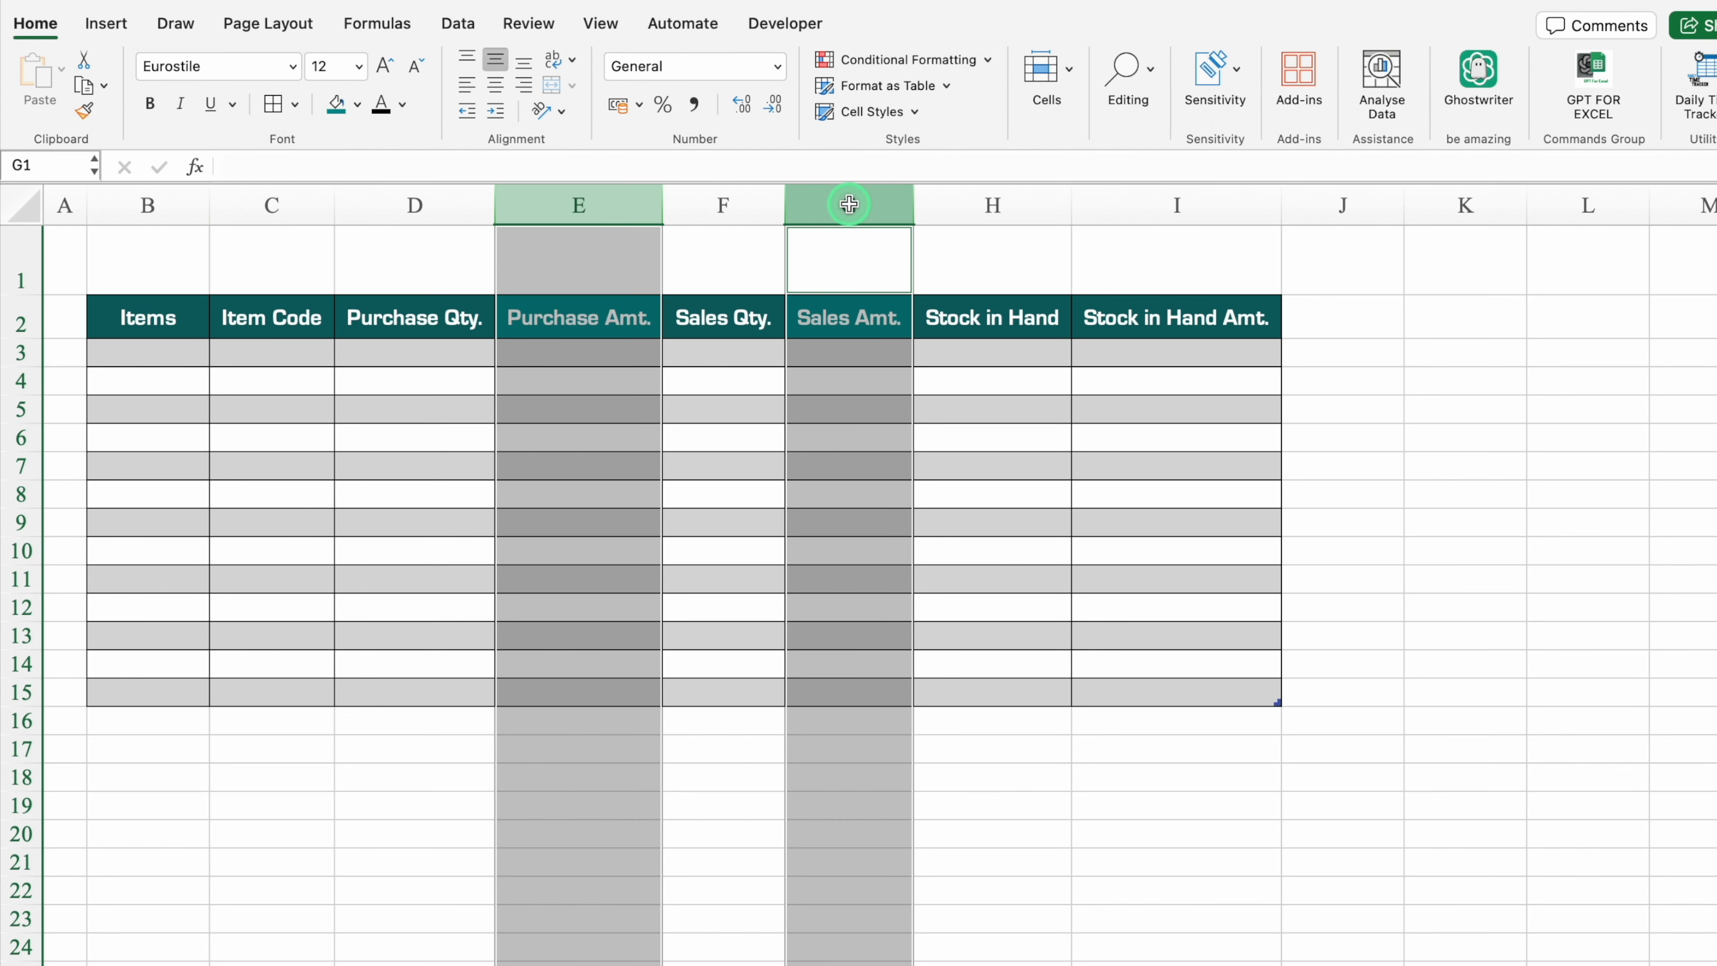
{"action": "left_click_drag", "start_coordinate": [661, 205], "coordinate": [671, 204]}
{"action": "left_click", "coordinate": [1048, 805]}
- Merge and centre B1:I1 above the table and enter the title "Final Stock"
{"action": "left_click_drag", "start_coordinate": [158, 259], "coordinate": [1184, 281]}
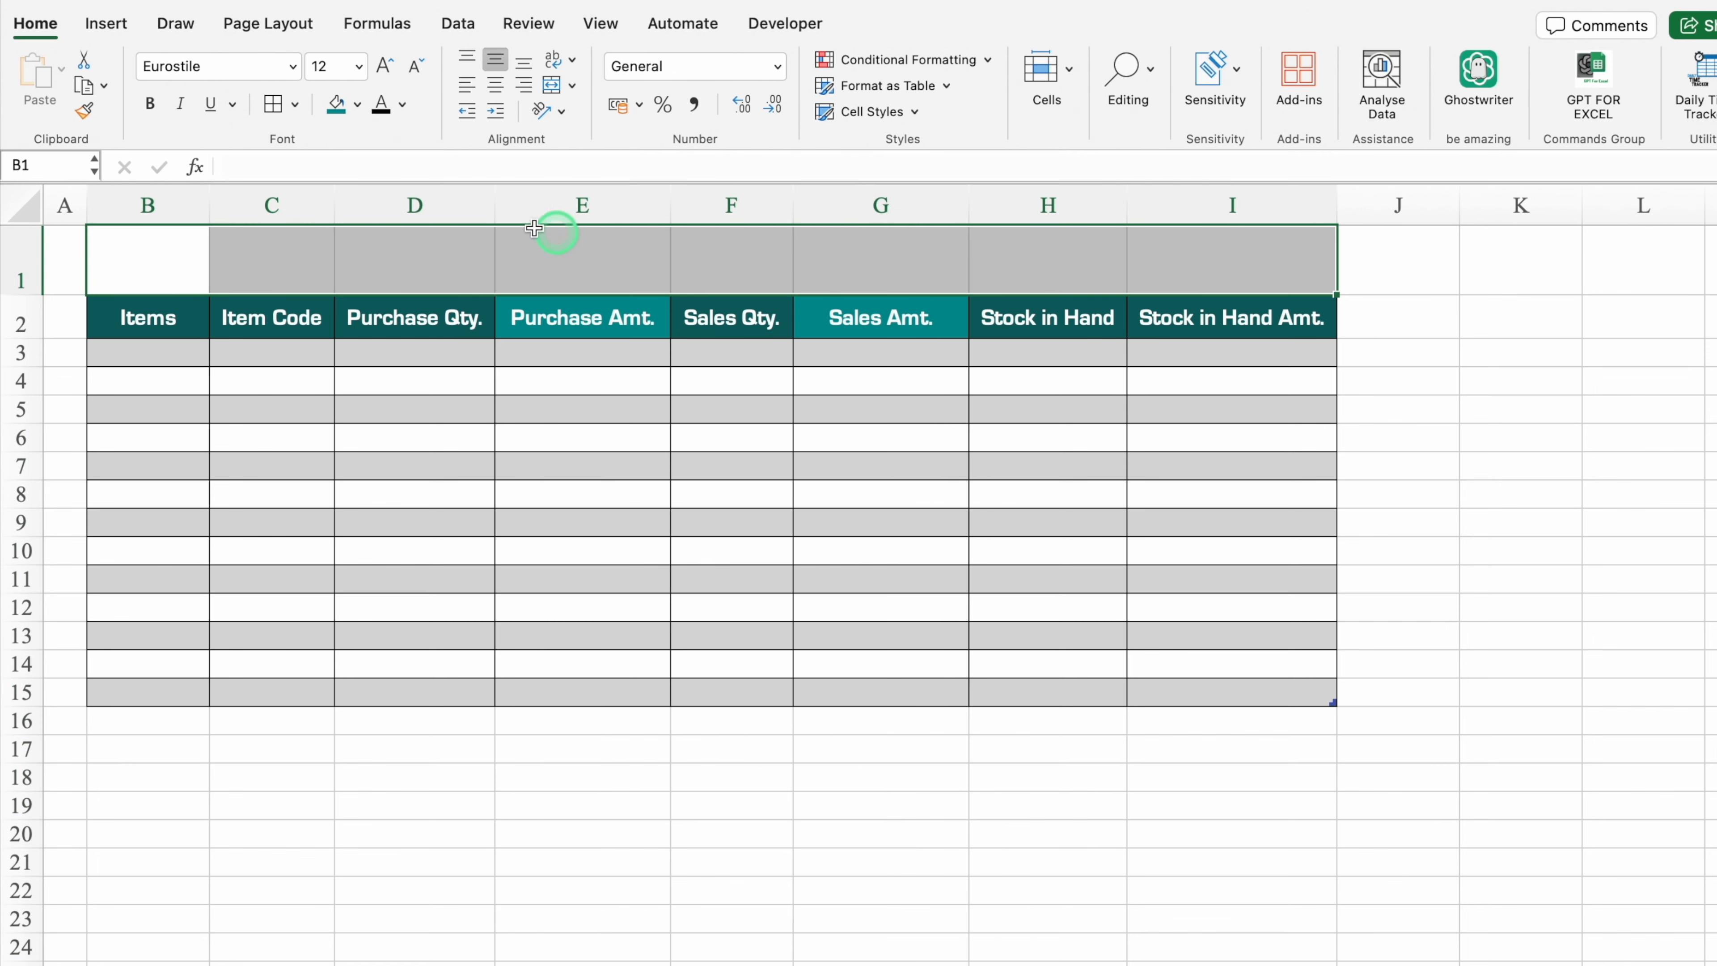
{"action": "left_click", "coordinate": [551, 84]}
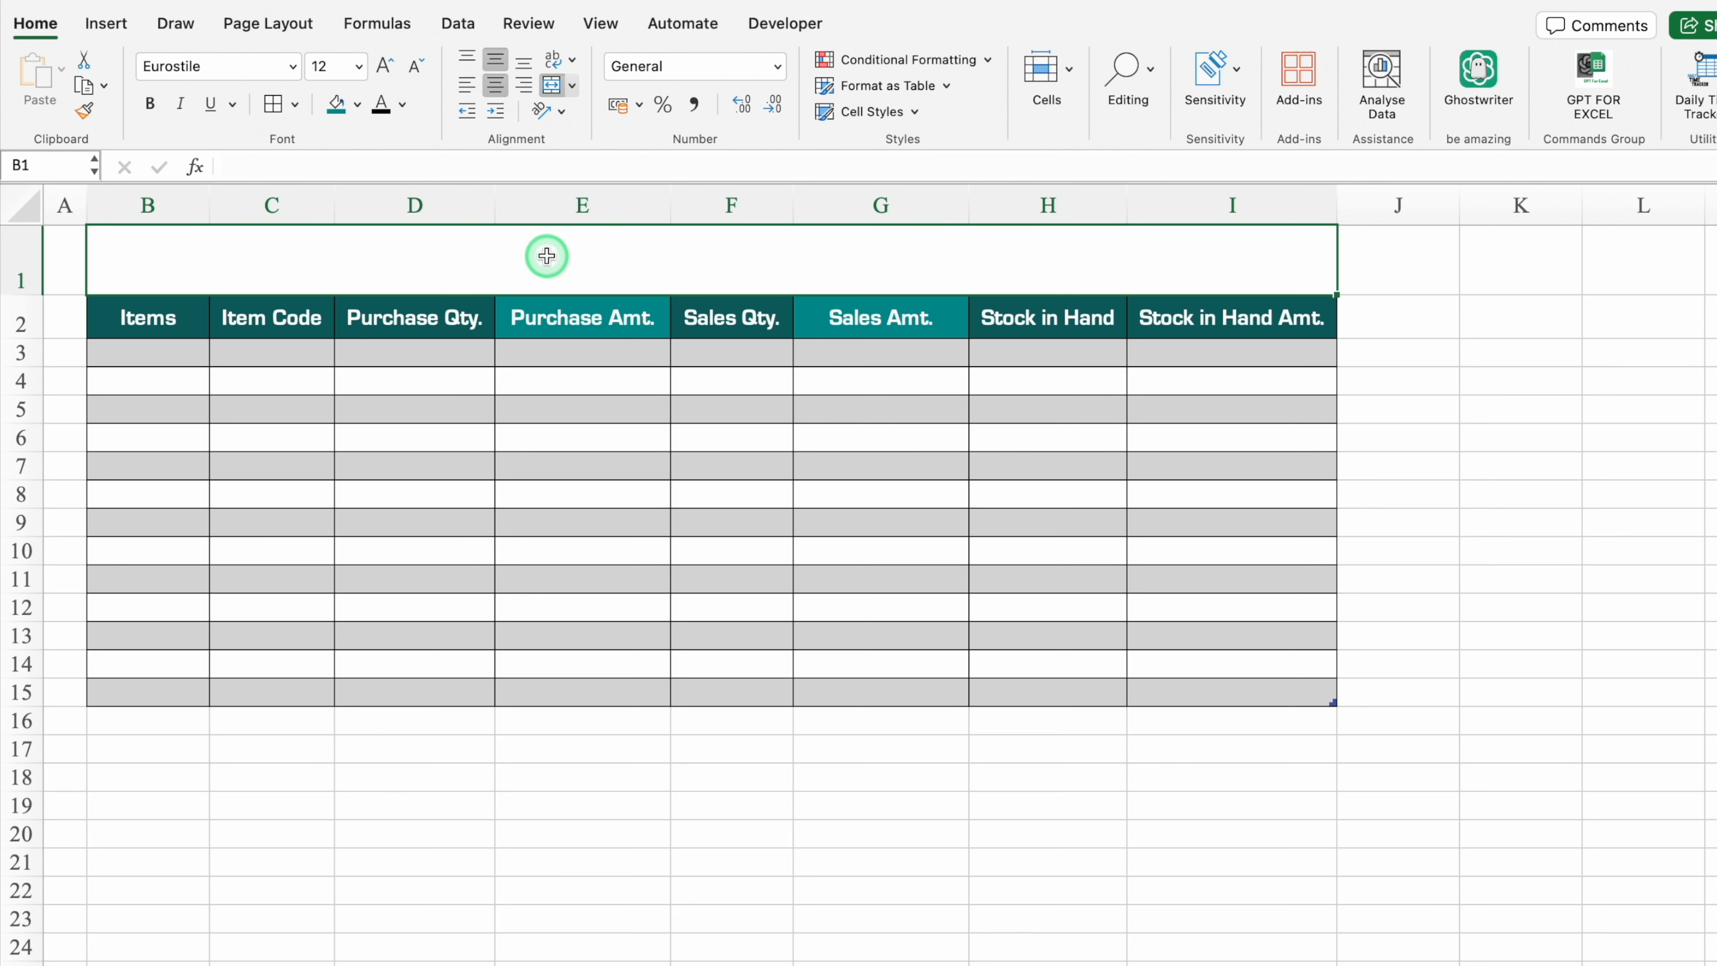
{"action": "type", "text": "Final Stock"}
{"action": "key", "text": "Return"}
- Enlarge the Final Stock title's font by several sizes and hide the gridlines on the Stock Sheet
{"action": "left_click", "coordinate": [652, 276]}
{"action": "left_click", "coordinate": [384, 65]}
{"action": "left_click", "coordinate": [383, 66]}
{"action": "left_click", "coordinate": [384, 65]}
{"action": "left_click", "coordinate": [384, 65]}
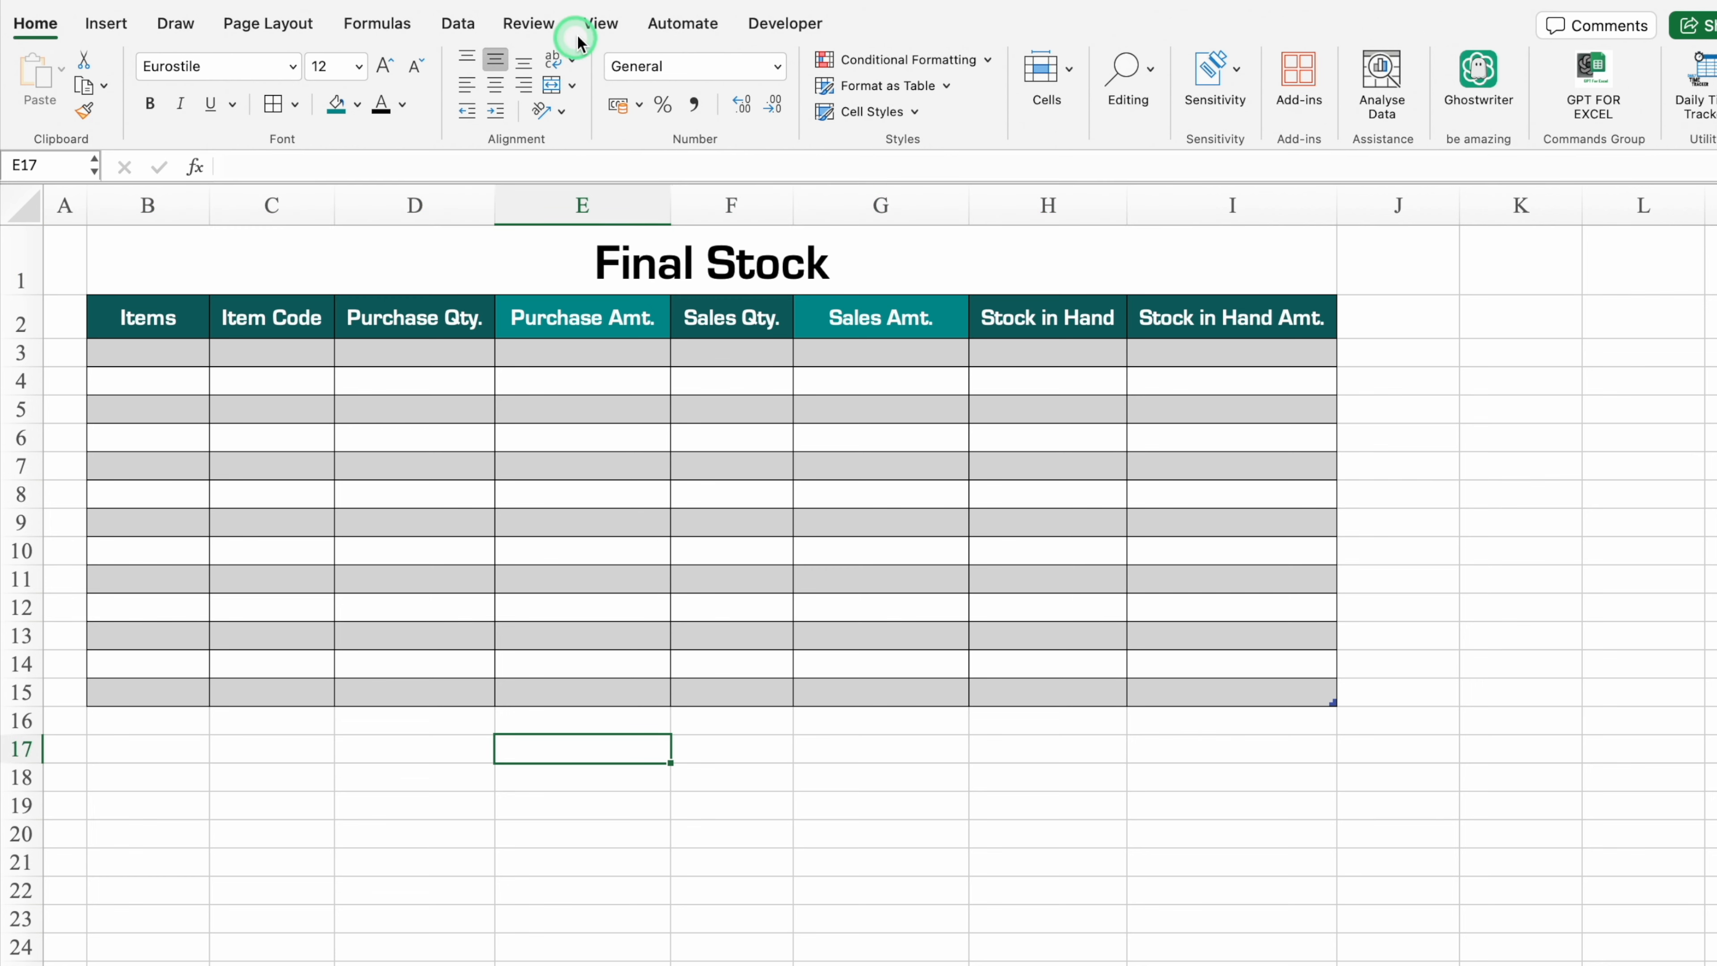
{"action": "left_click", "coordinate": [601, 25]}
{"action": "left_click", "coordinate": [653, 105]}
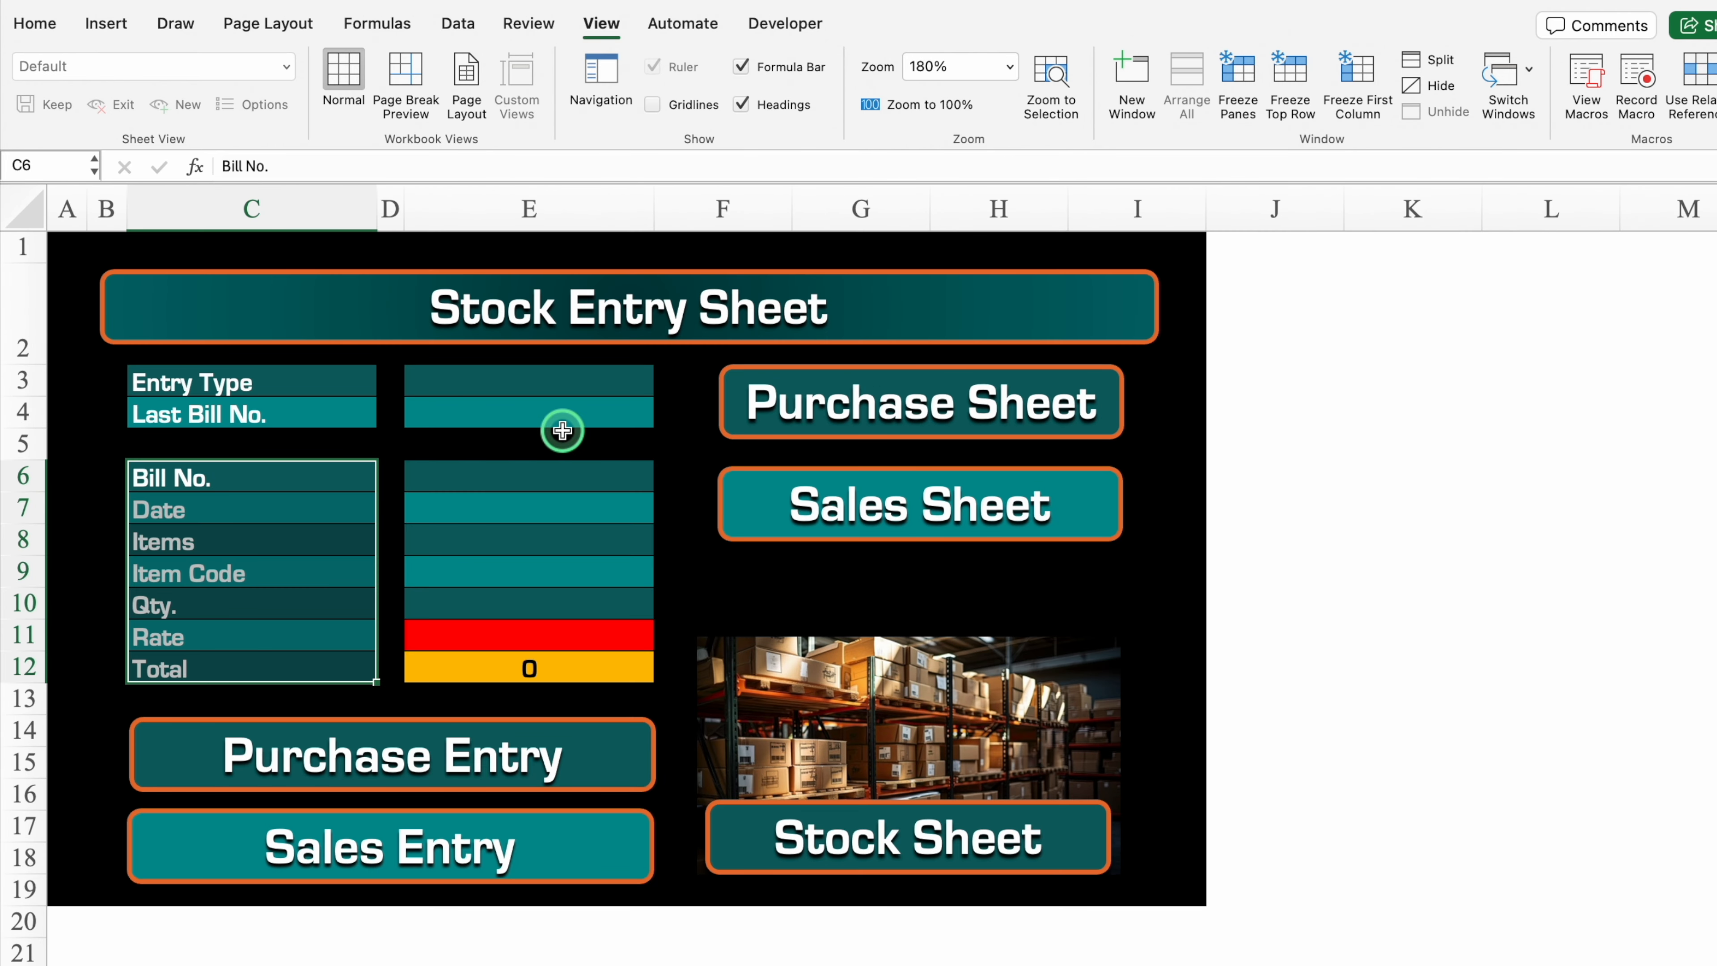
- Enter the sample Bill No. 1, the date 01/01/24 and the item Apple in the entry form
{"action": "type", "text": "1"}
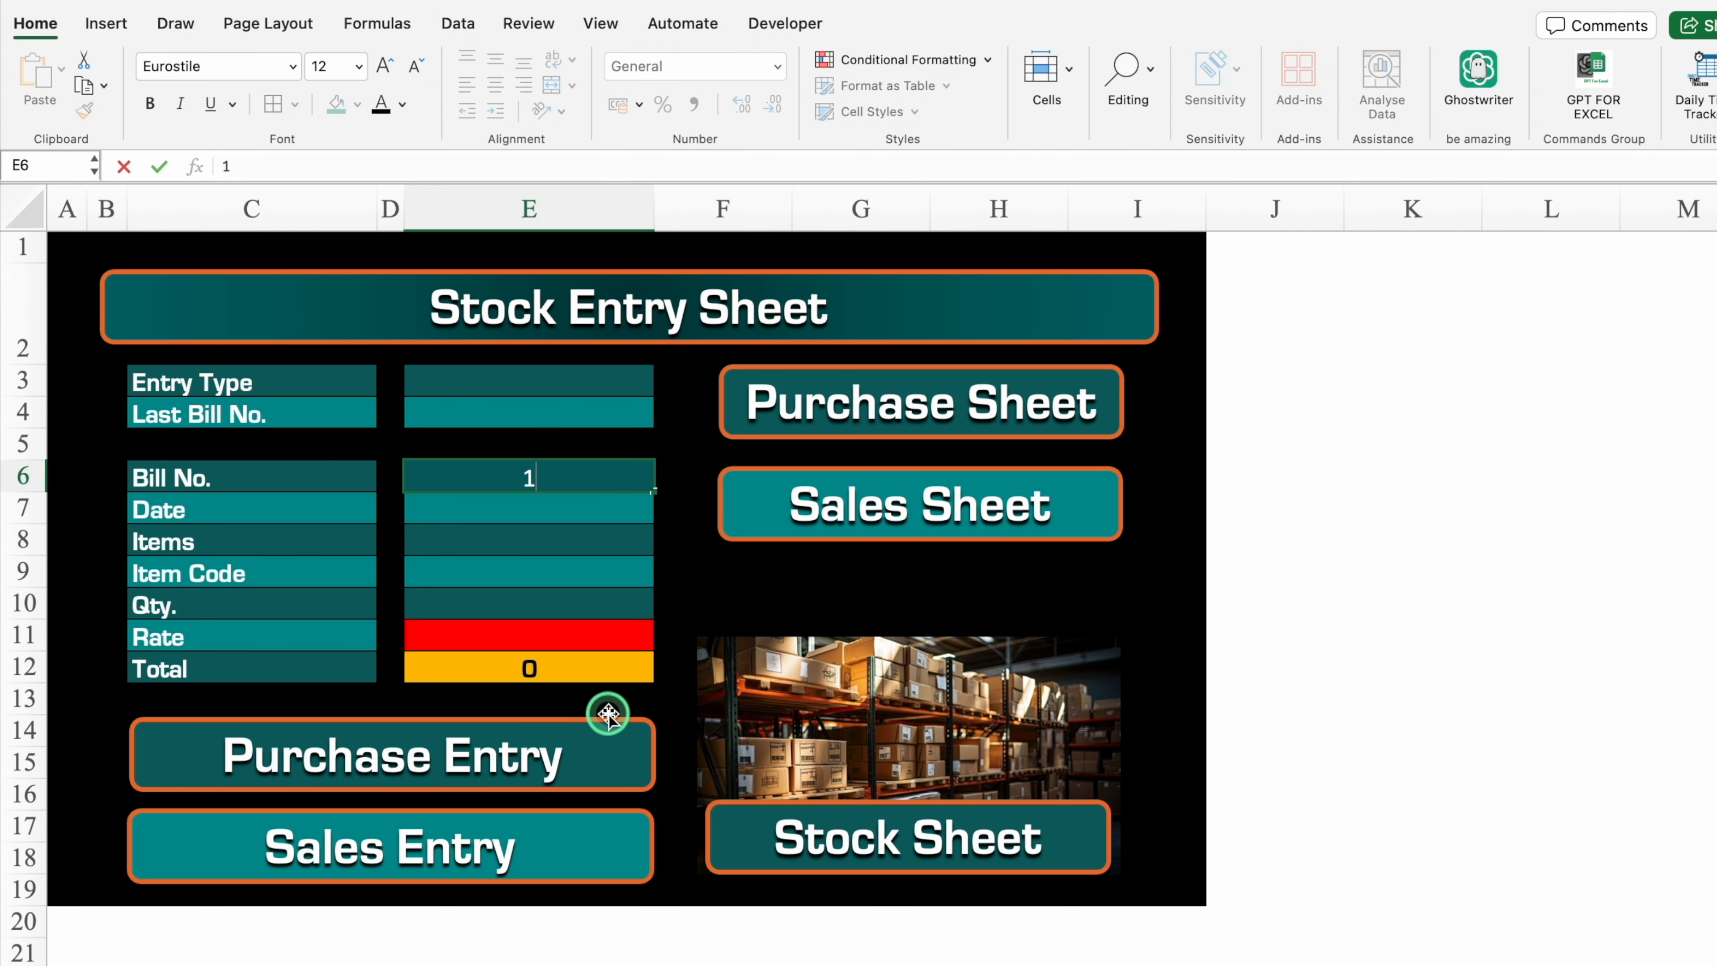
{"action": "key", "text": "Return"}
{"action": "type", "text": "1/"}
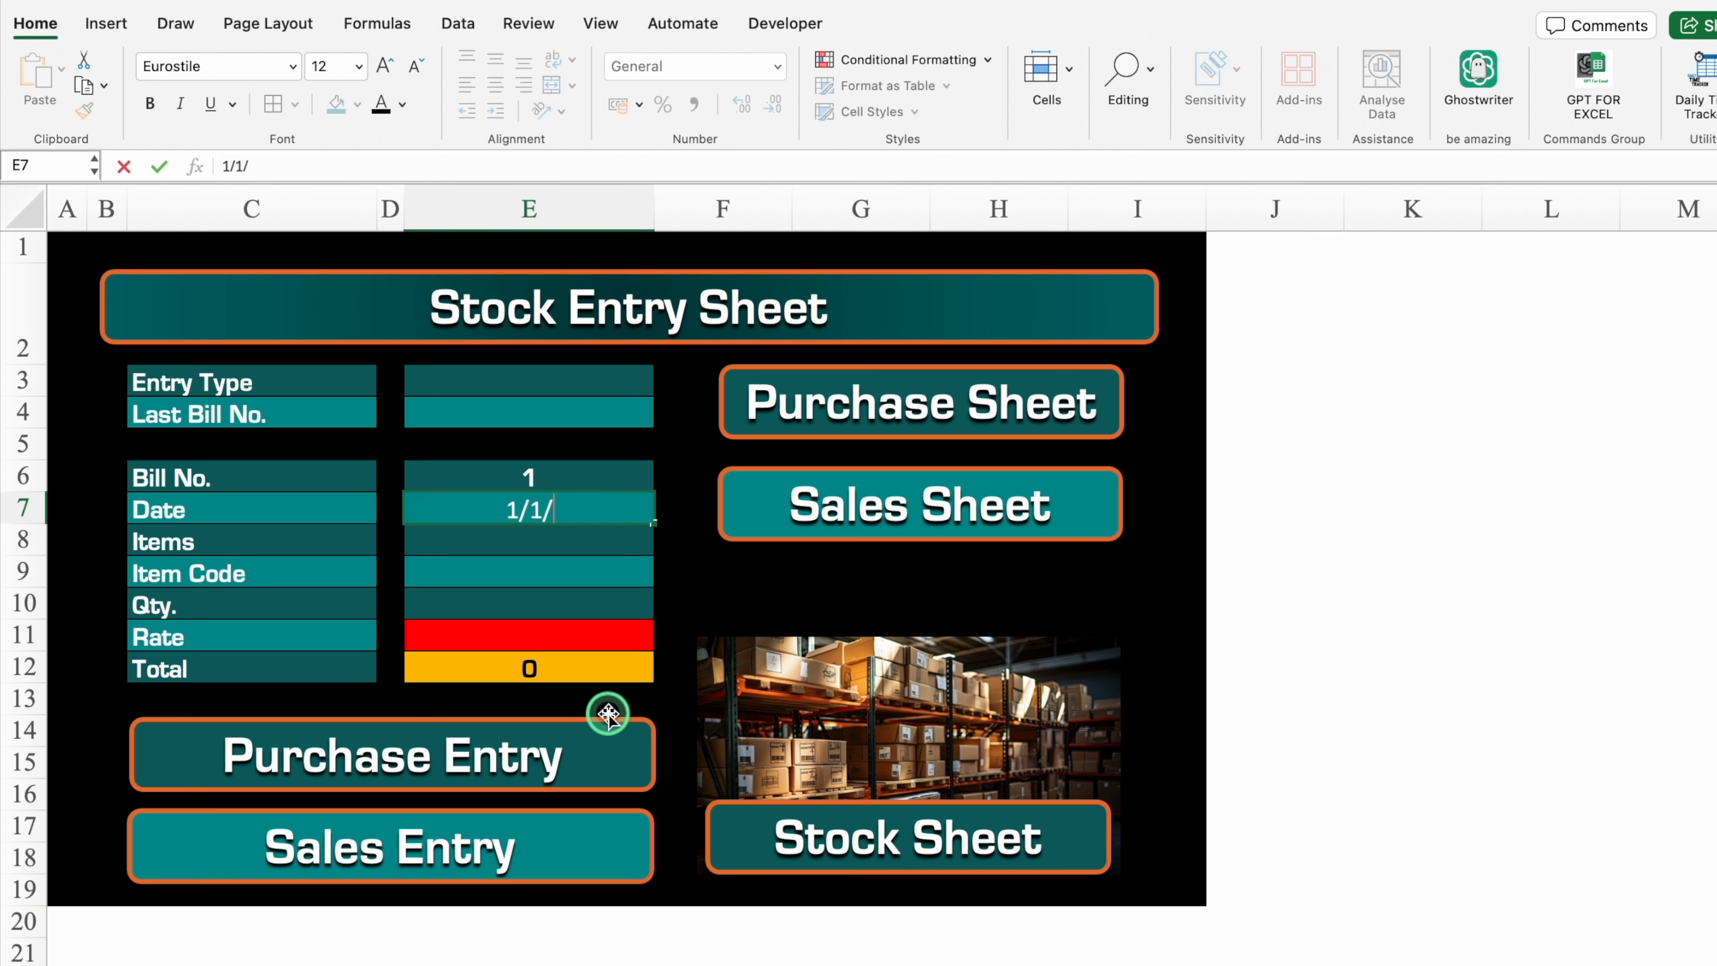
{"action": "type", "text": "01/24"}
{"action": "key", "text": "Return"}
{"action": "type", "text": "Apple"}
{"action": "key", "text": "Return"}
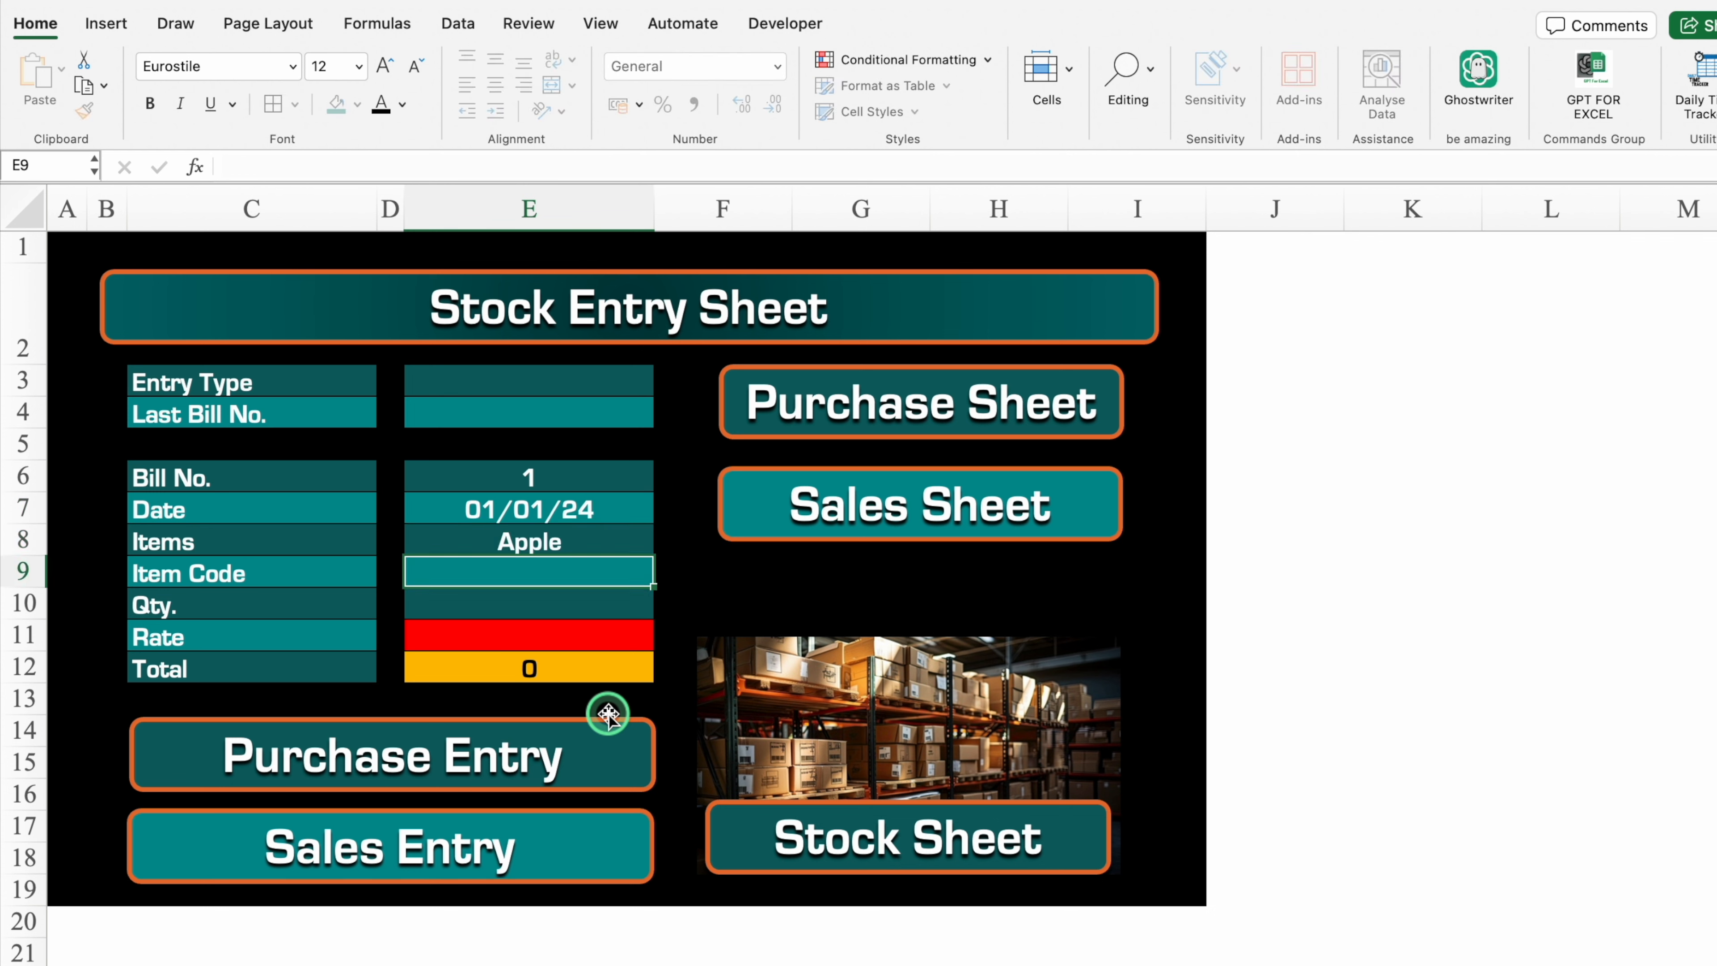
- Complete the sample entry with item code AP, quantity 10 and rate 50
{"action": "type", "text": "AP"}
{"action": "key", "text": "Return"}
{"action": "type", "text": "10"}
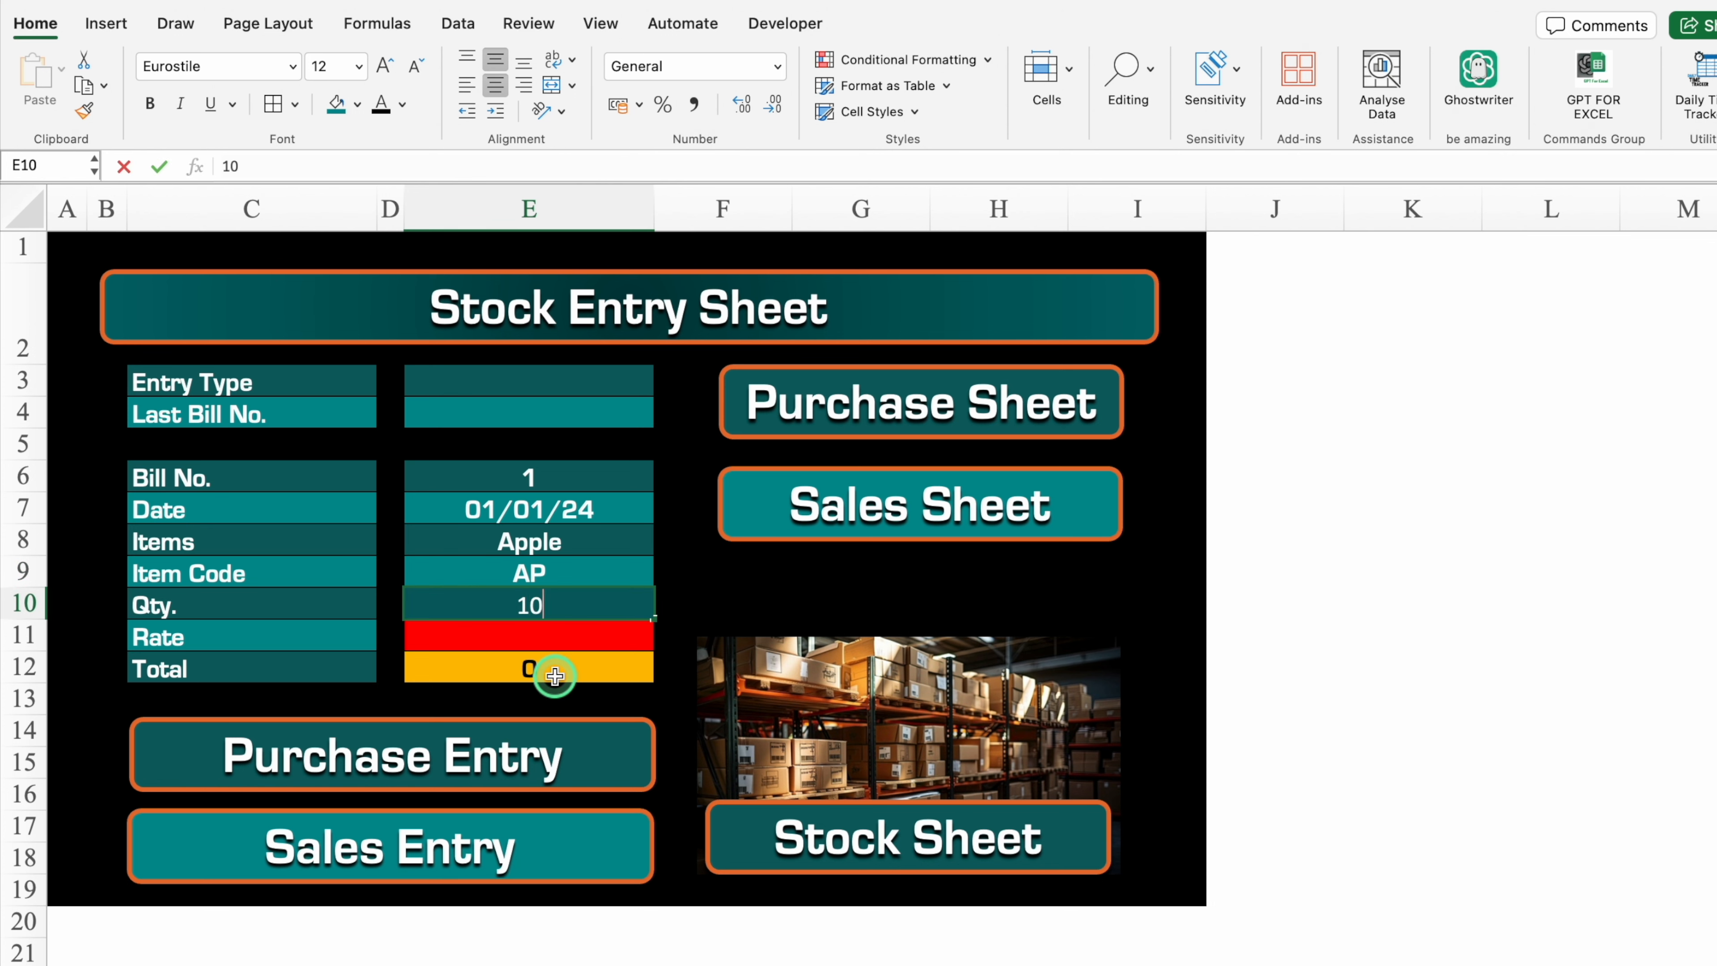
{"action": "key", "text": "Return"}
{"action": "type", "text": "50"}
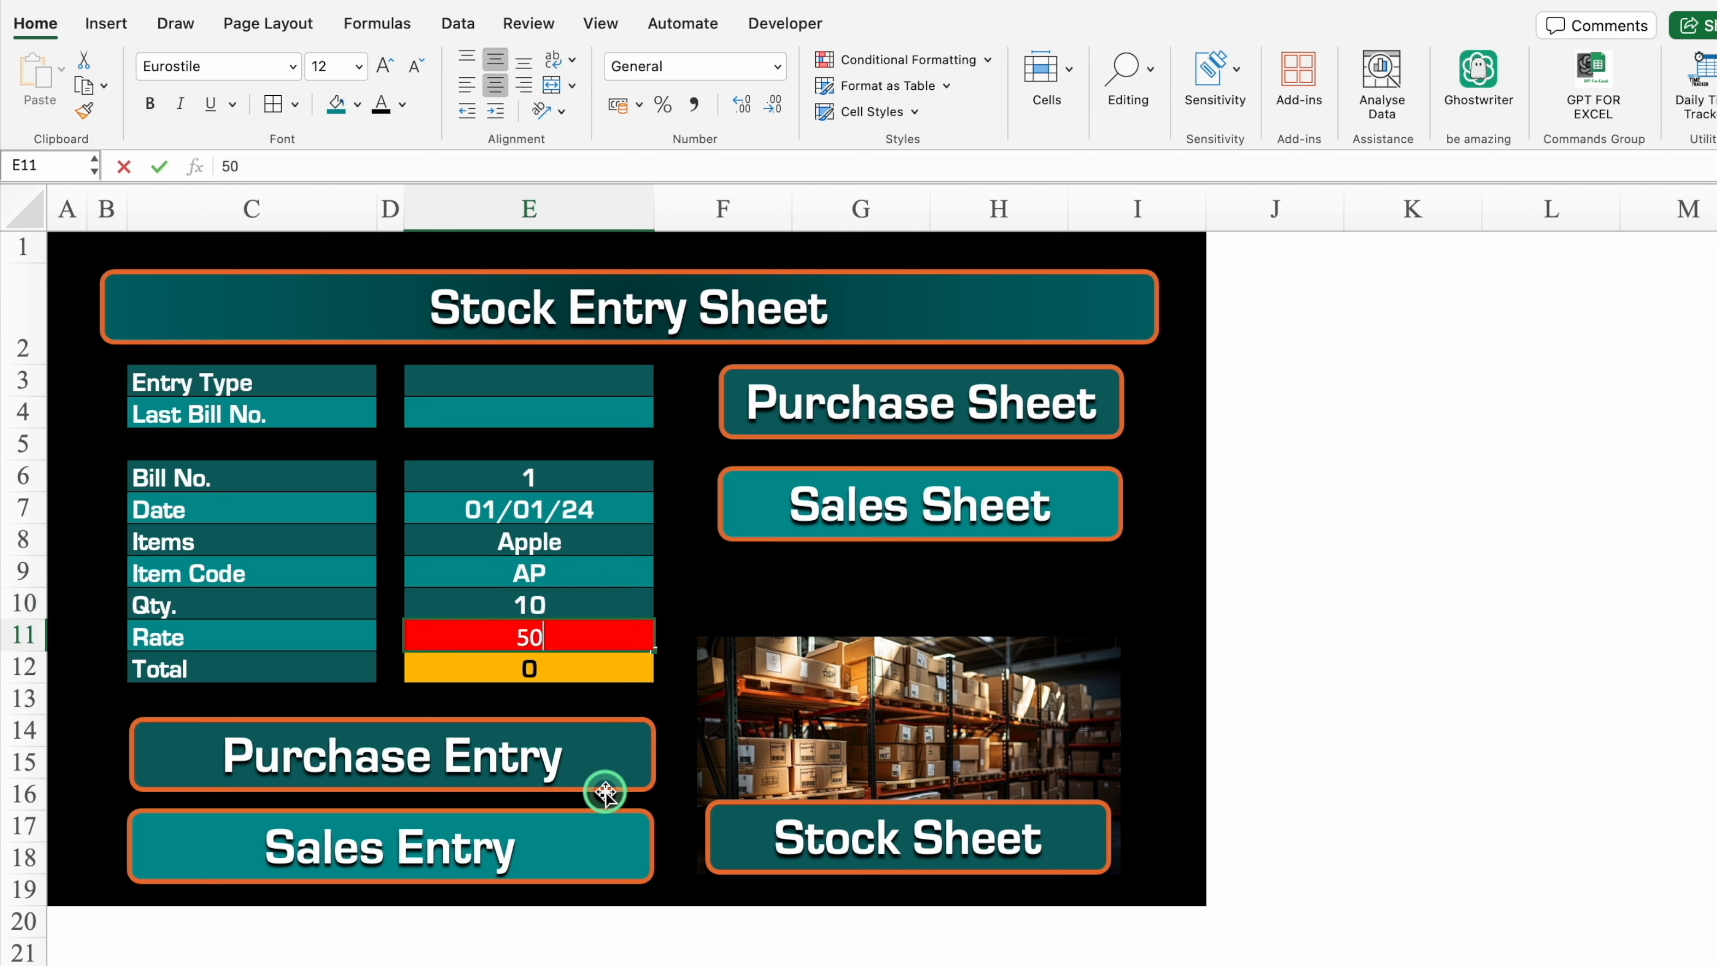
{"action": "key", "text": "Return"}
- Format the entry form's Date cell E7 with the 14-Mar-12 date type
{"action": "left_click", "coordinate": [581, 509]}
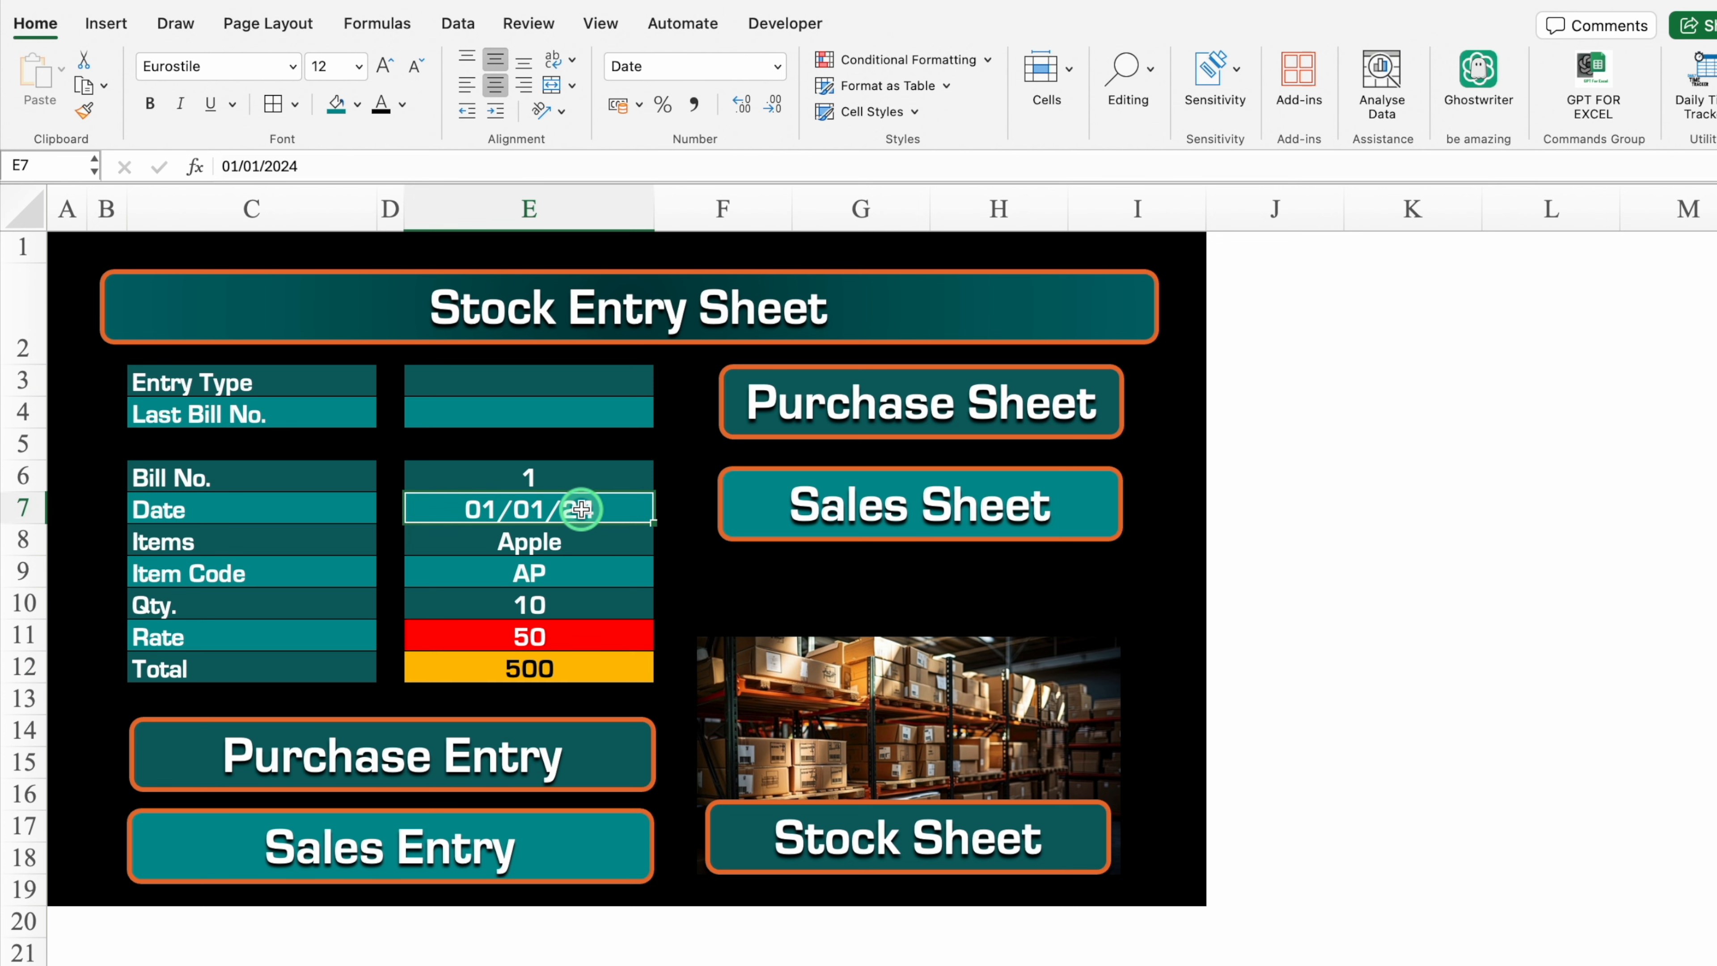
{"action": "key", "text": "super+1"}
{"action": "left_click", "coordinate": [629, 271]}
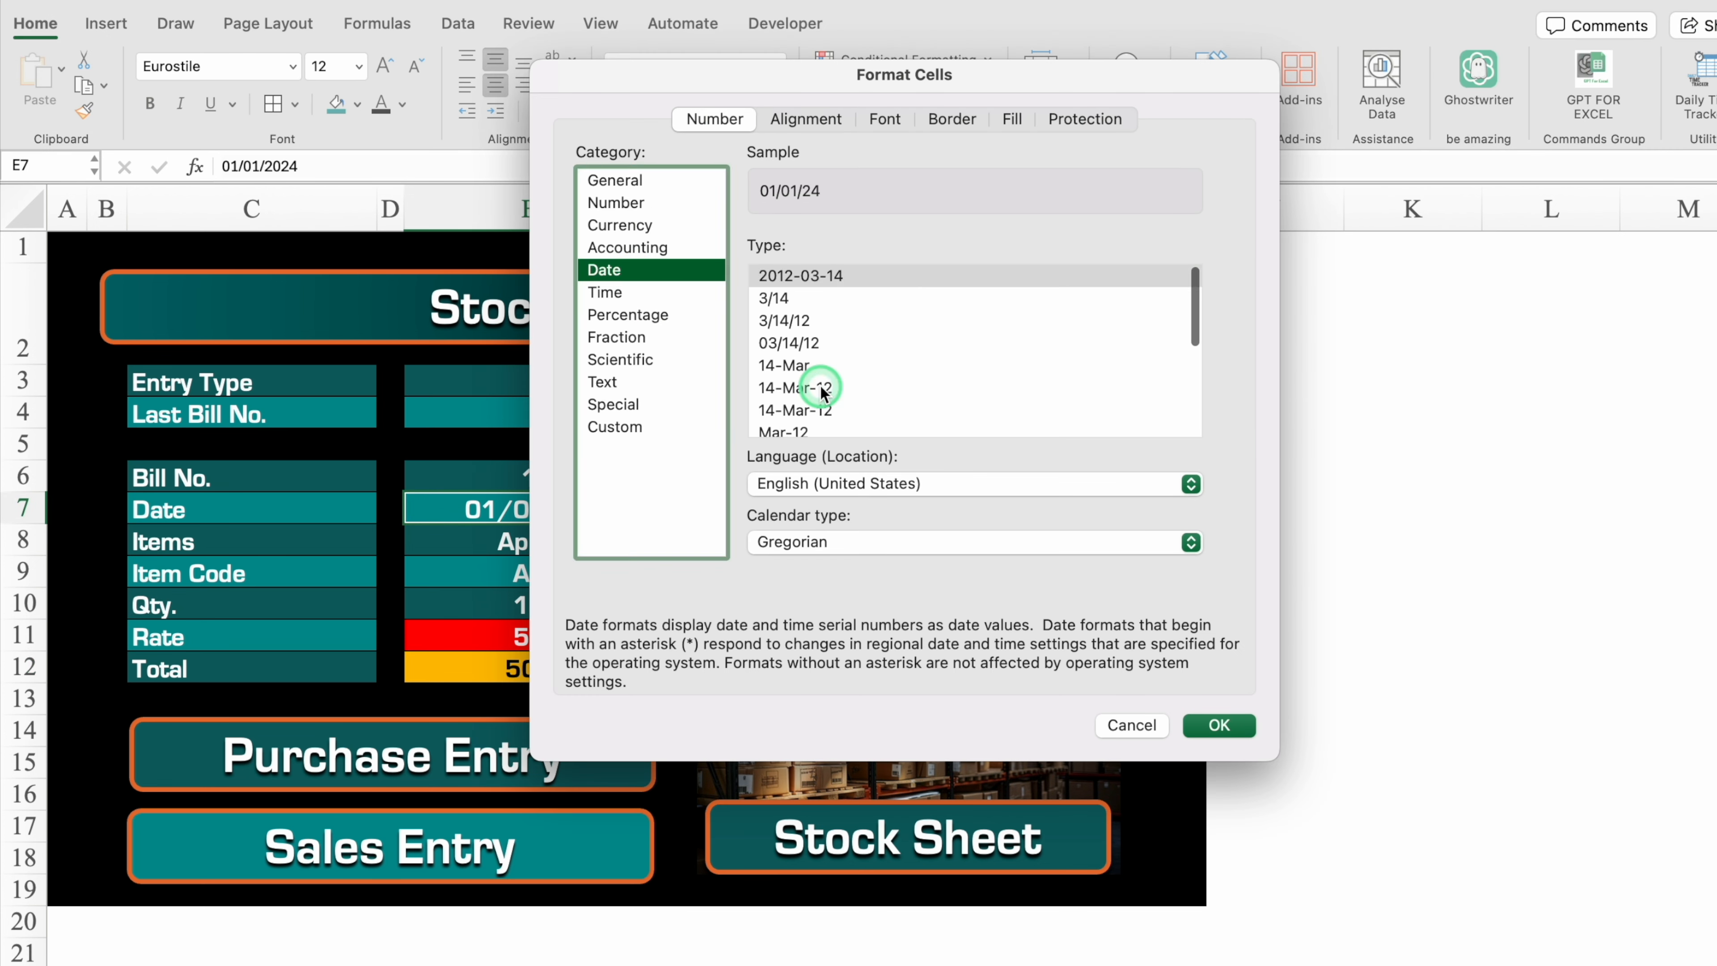
{"action": "left_click", "coordinate": [817, 386]}
{"action": "left_click", "coordinate": [1220, 726]}
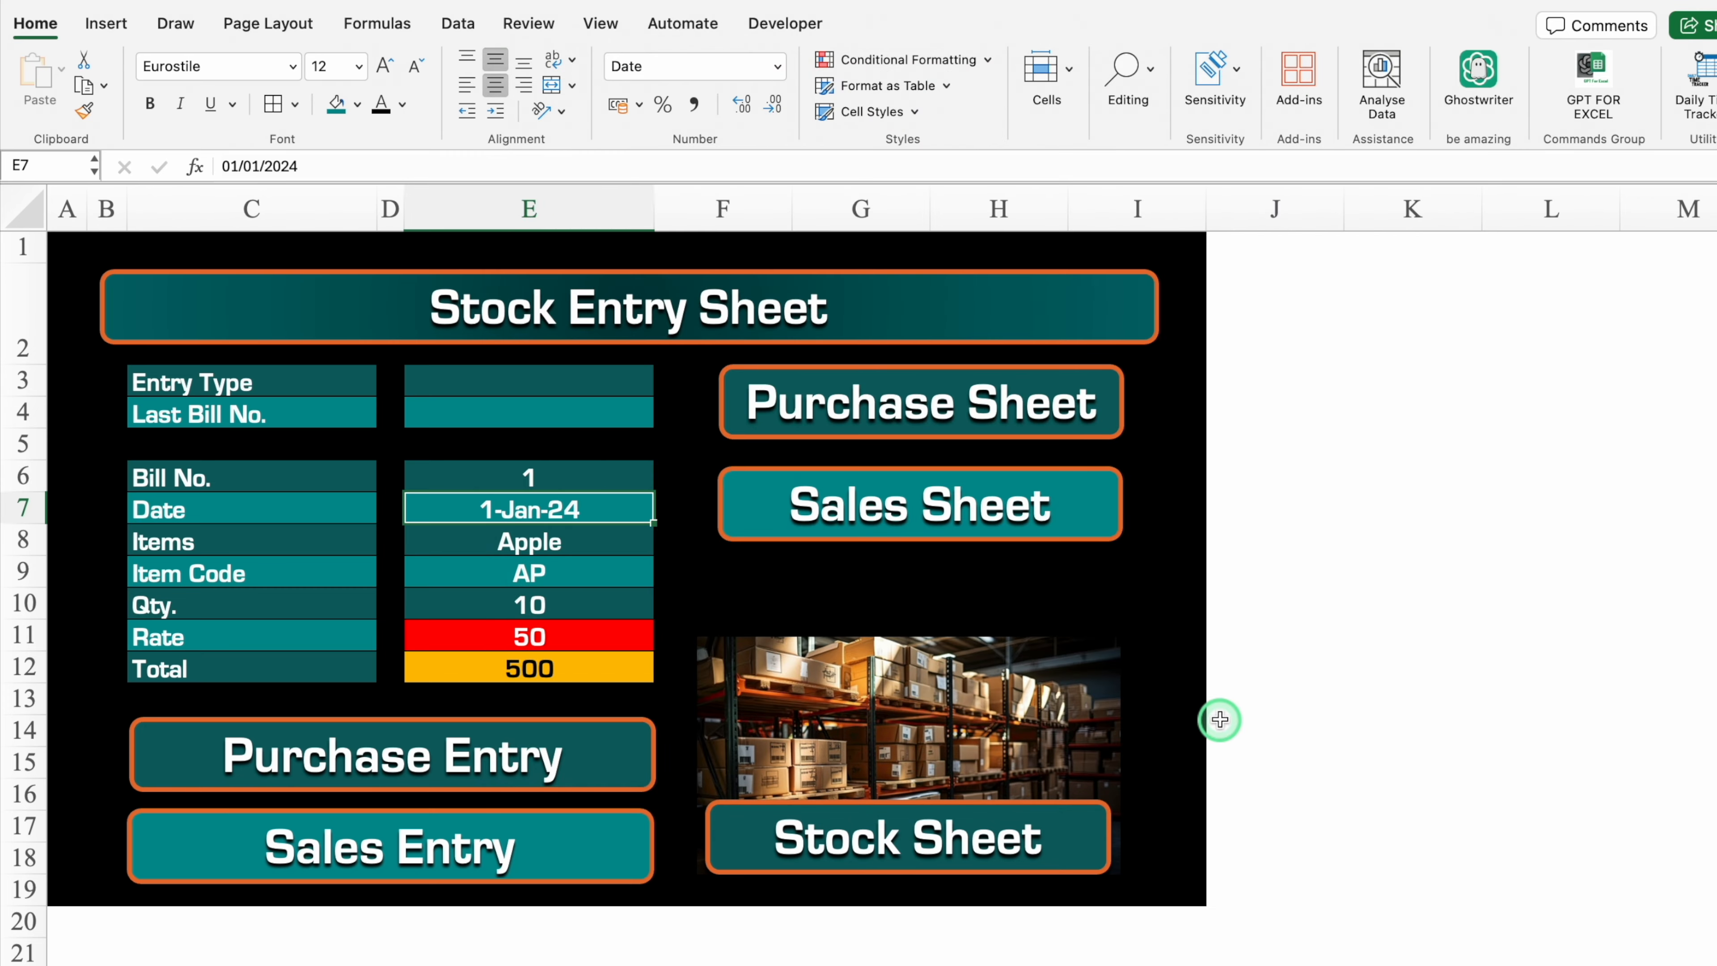
{"action": "left_click", "coordinate": [1265, 572]}
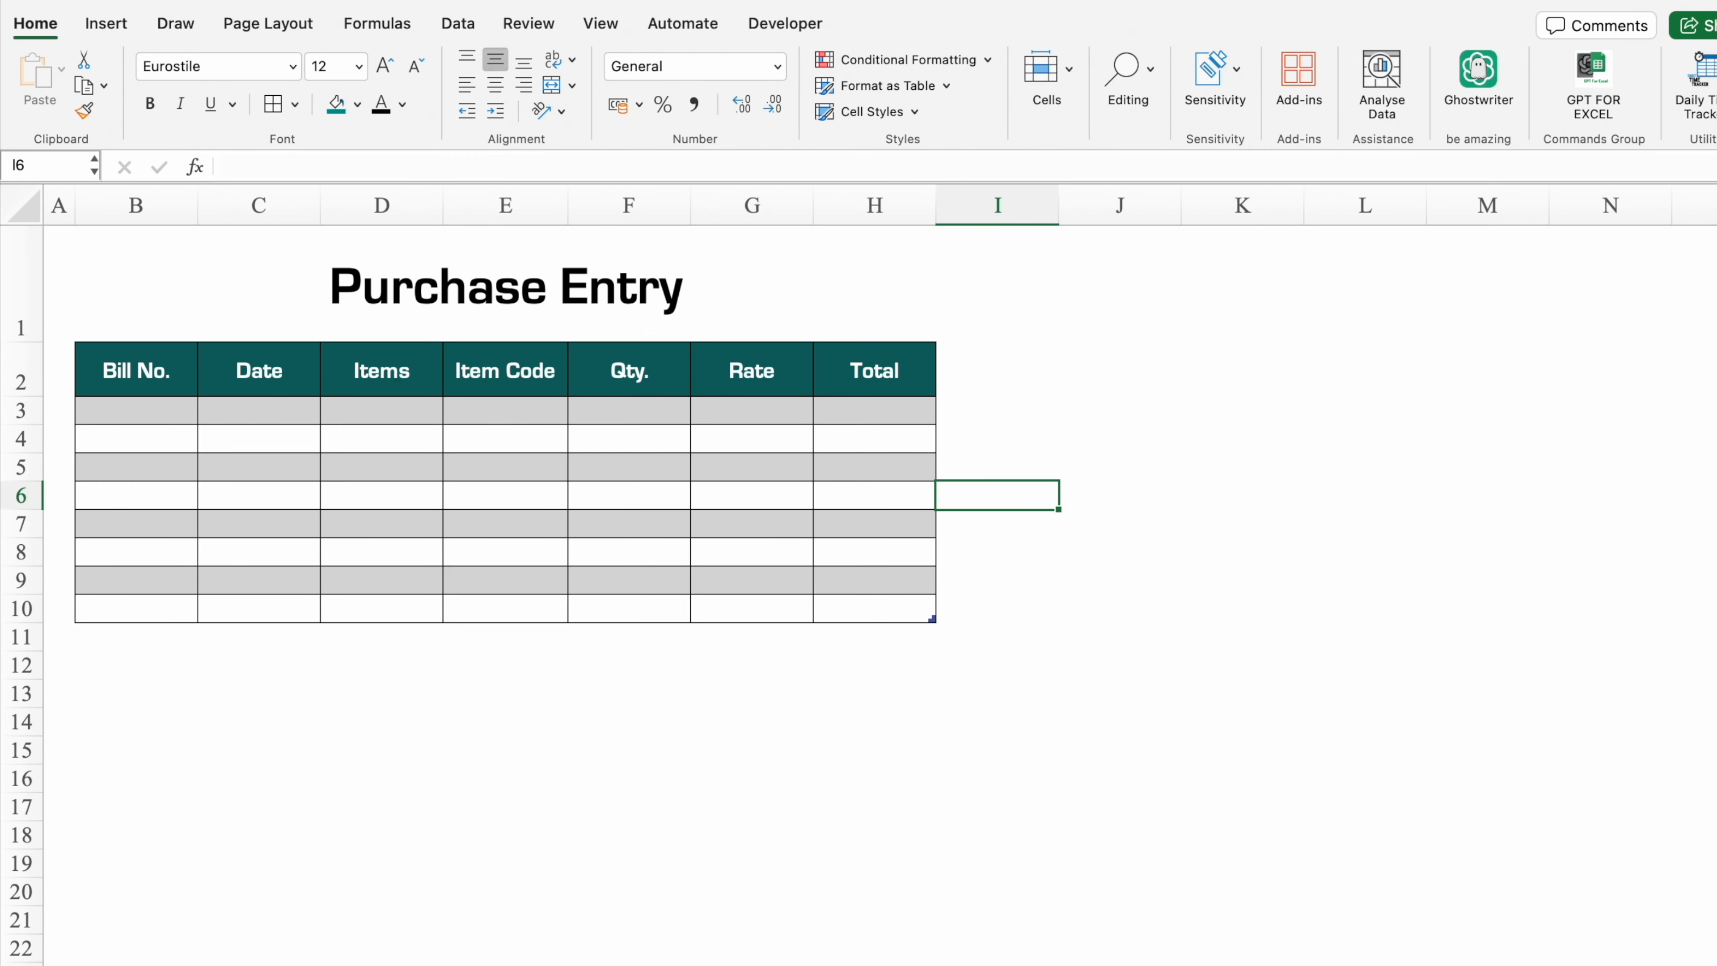
- Apply the 14-Mar-12 date format to the whole Date column C on the Purchase Sheet
{"action": "left_click", "coordinate": [247, 193]}
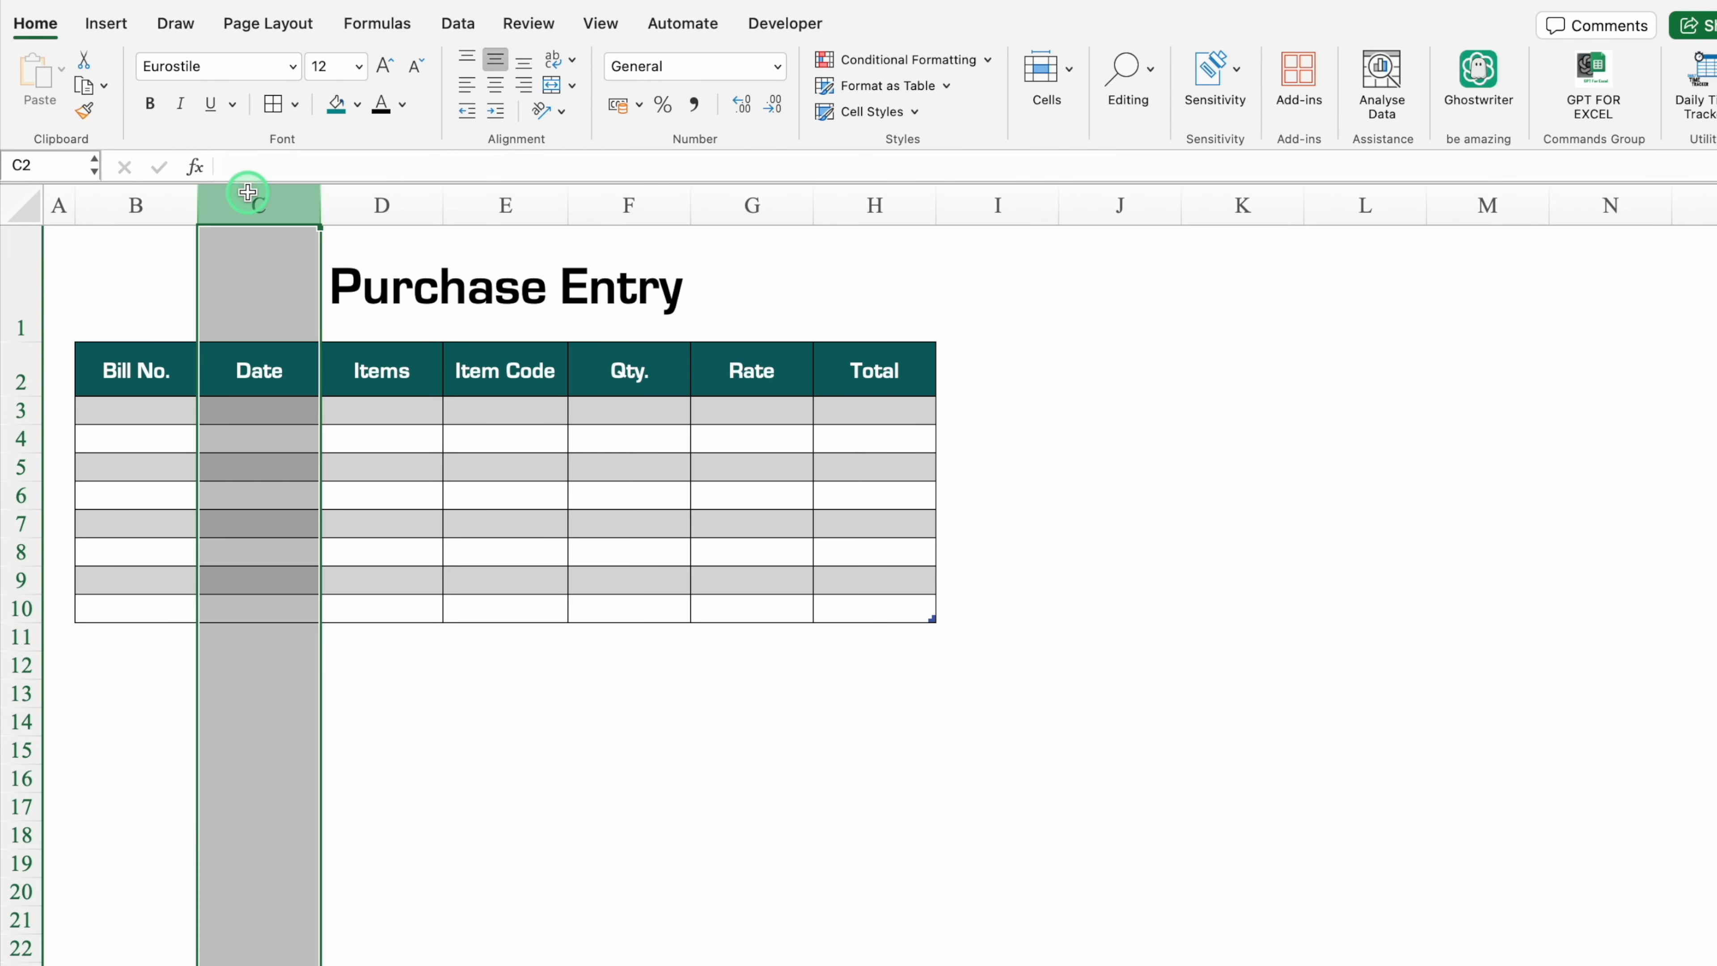
{"action": "key", "text": "super+1"}
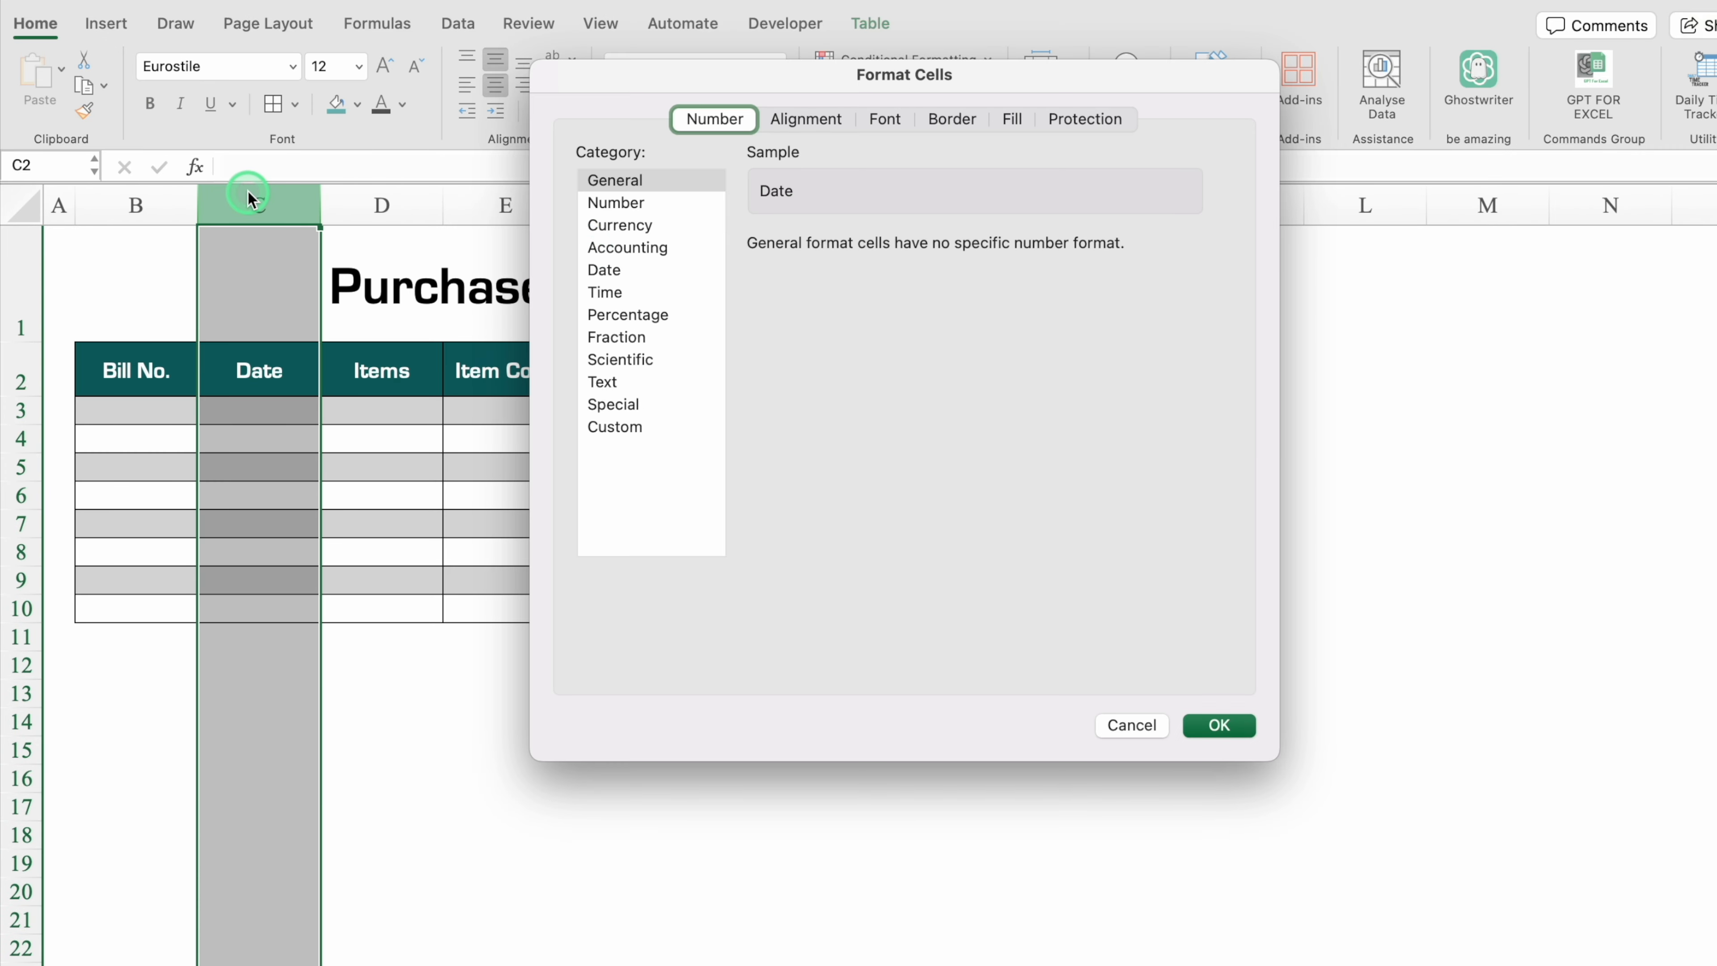
{"action": "left_click", "coordinate": [604, 269]}
{"action": "left_click", "coordinate": [819, 393]}
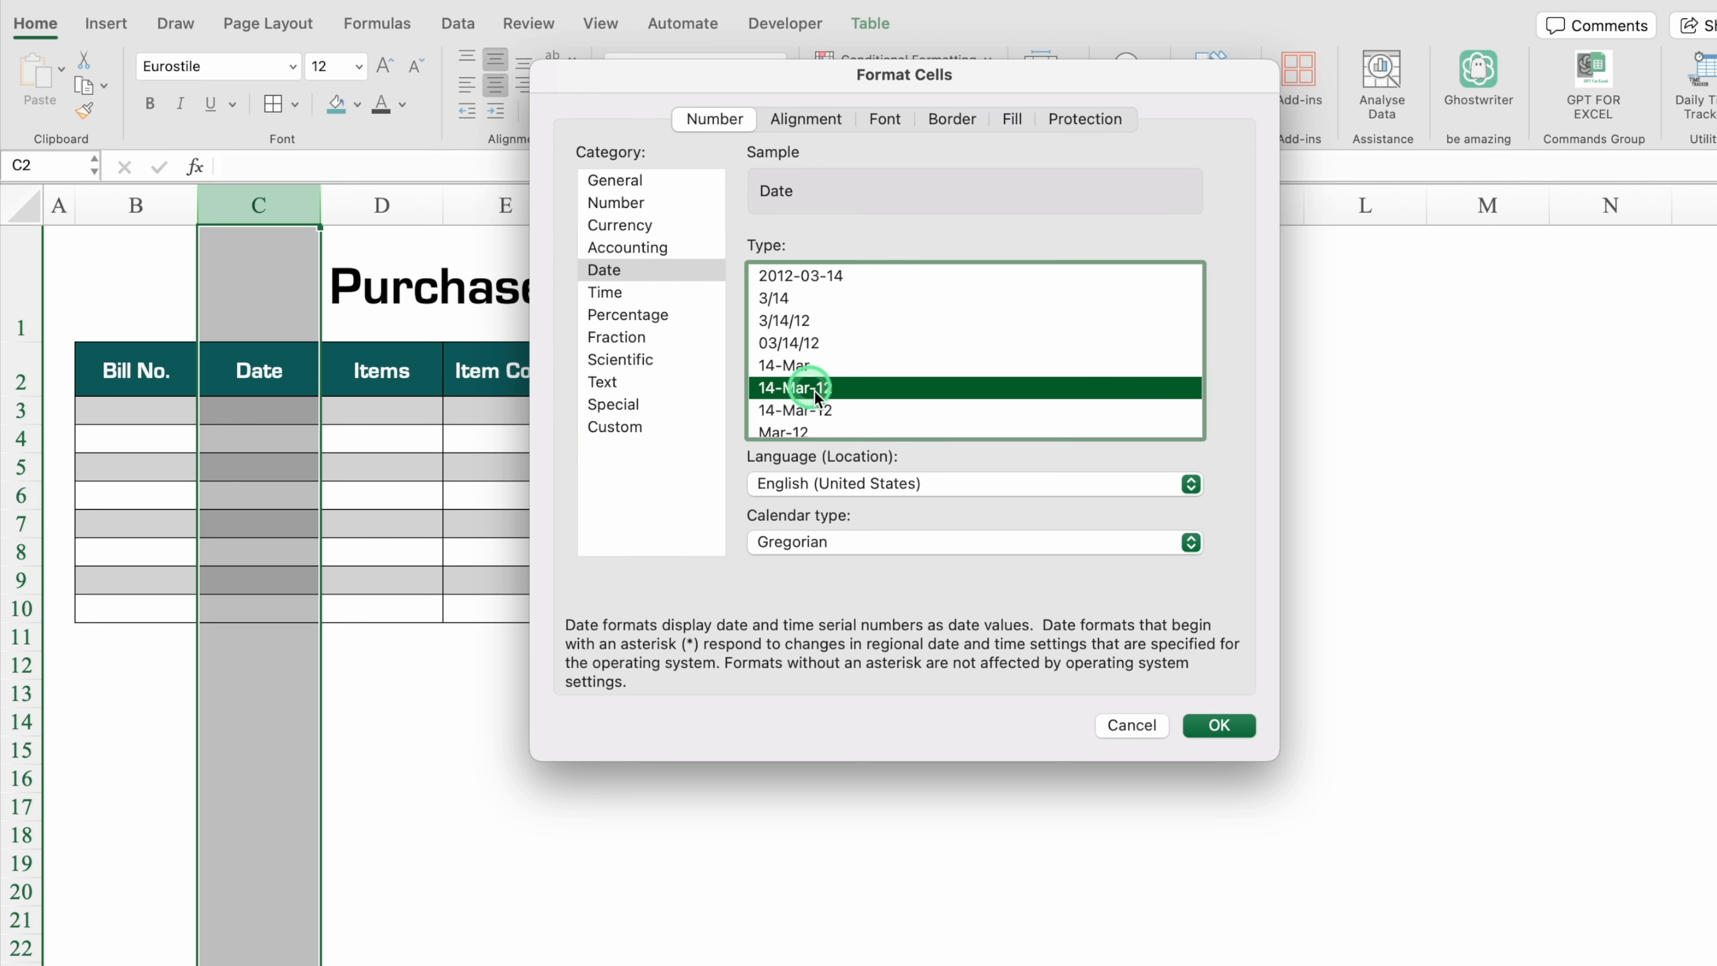
{"action": "left_click", "coordinate": [1219, 724]}
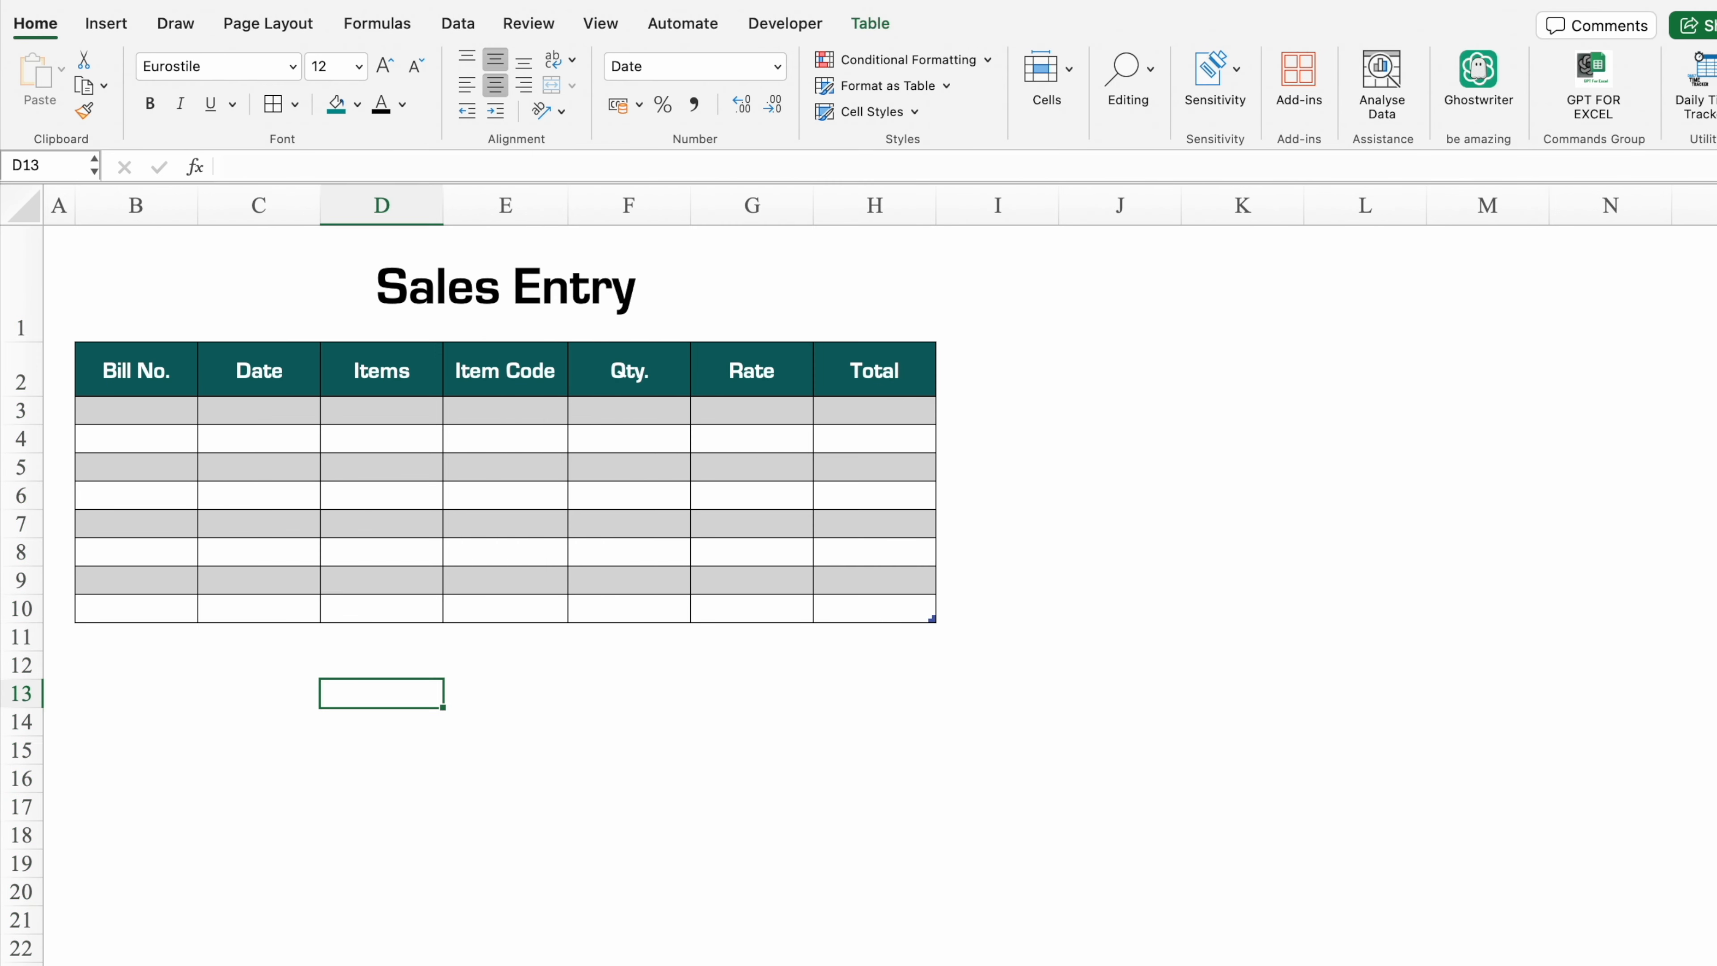
- Apply the 14-Mar-12 date format to the whole Date column C on the Sales Sheet
{"action": "left_click", "coordinate": [245, 206]}
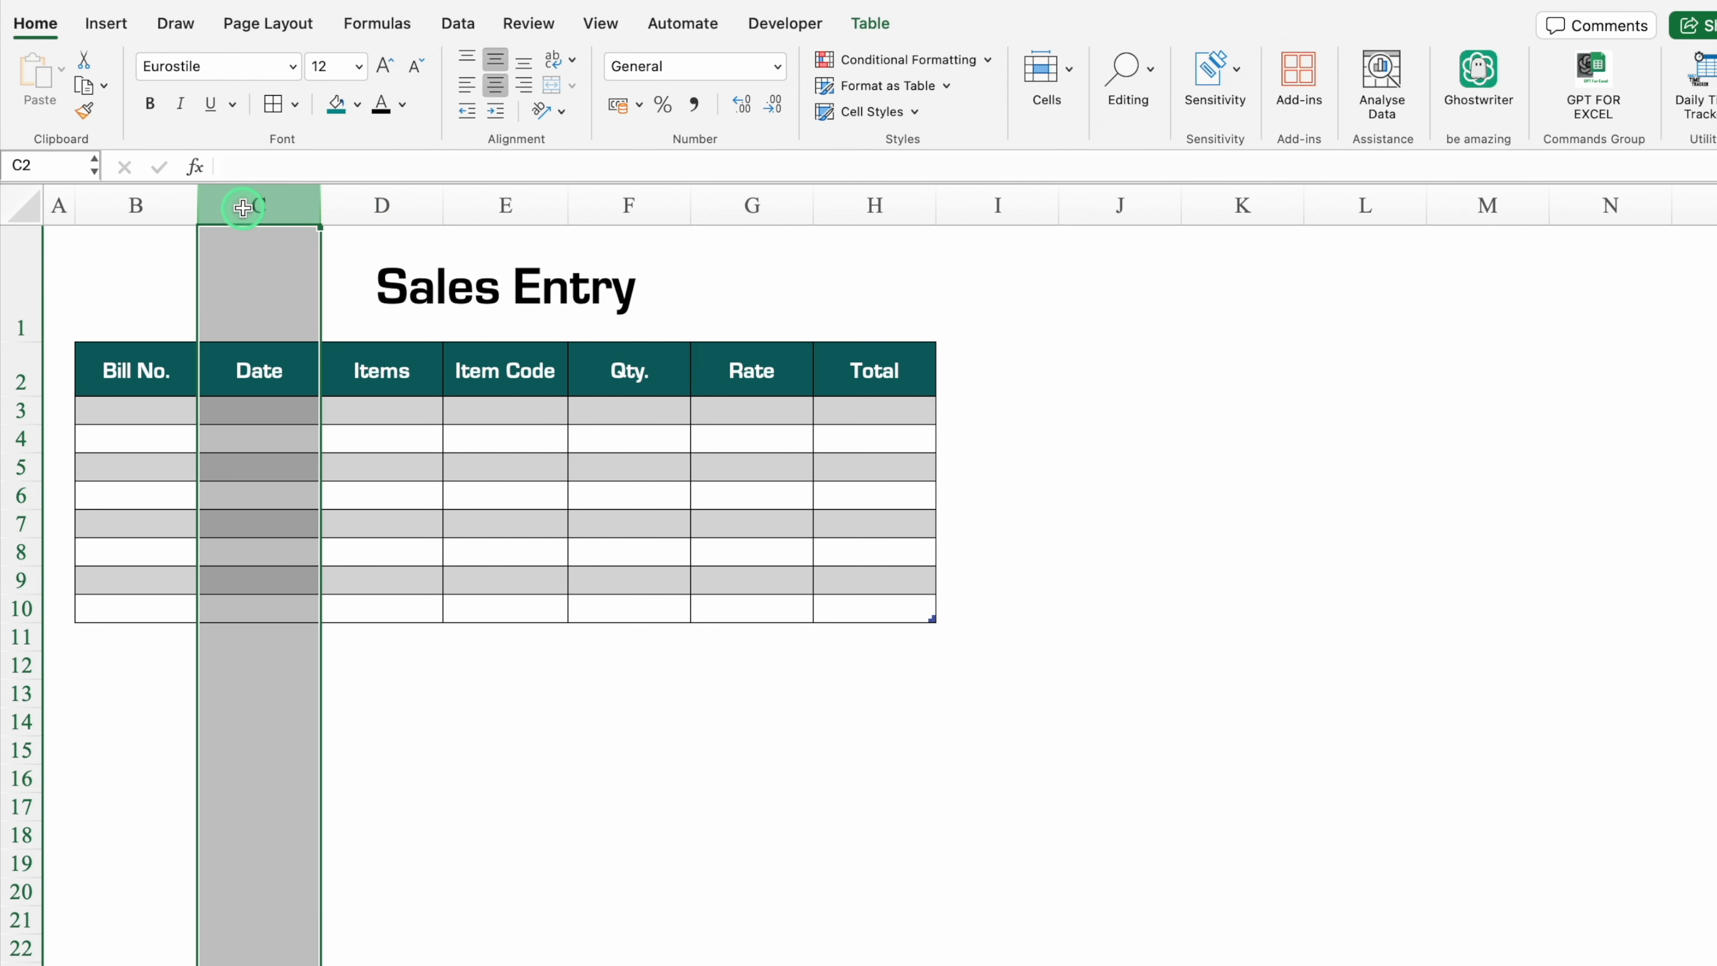
{"action": "key", "text": "super+1"}
{"action": "left_click", "coordinate": [603, 269]}
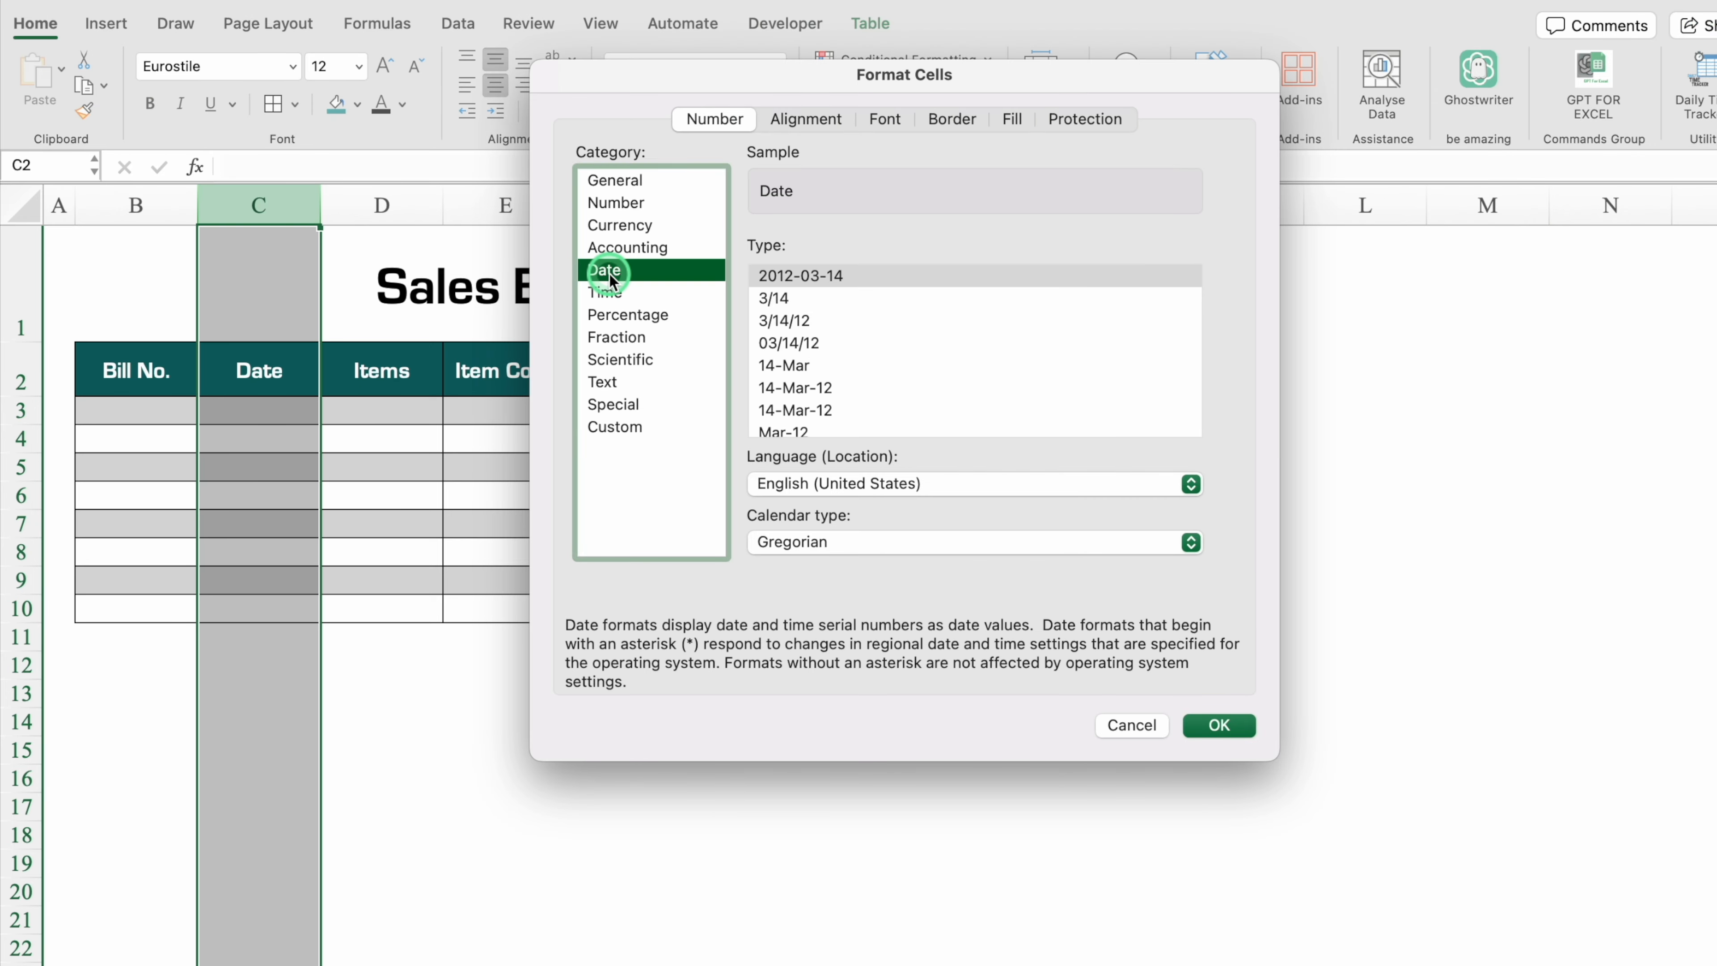
{"action": "left_click", "coordinate": [805, 387]}
{"action": "left_click", "coordinate": [1219, 725]}
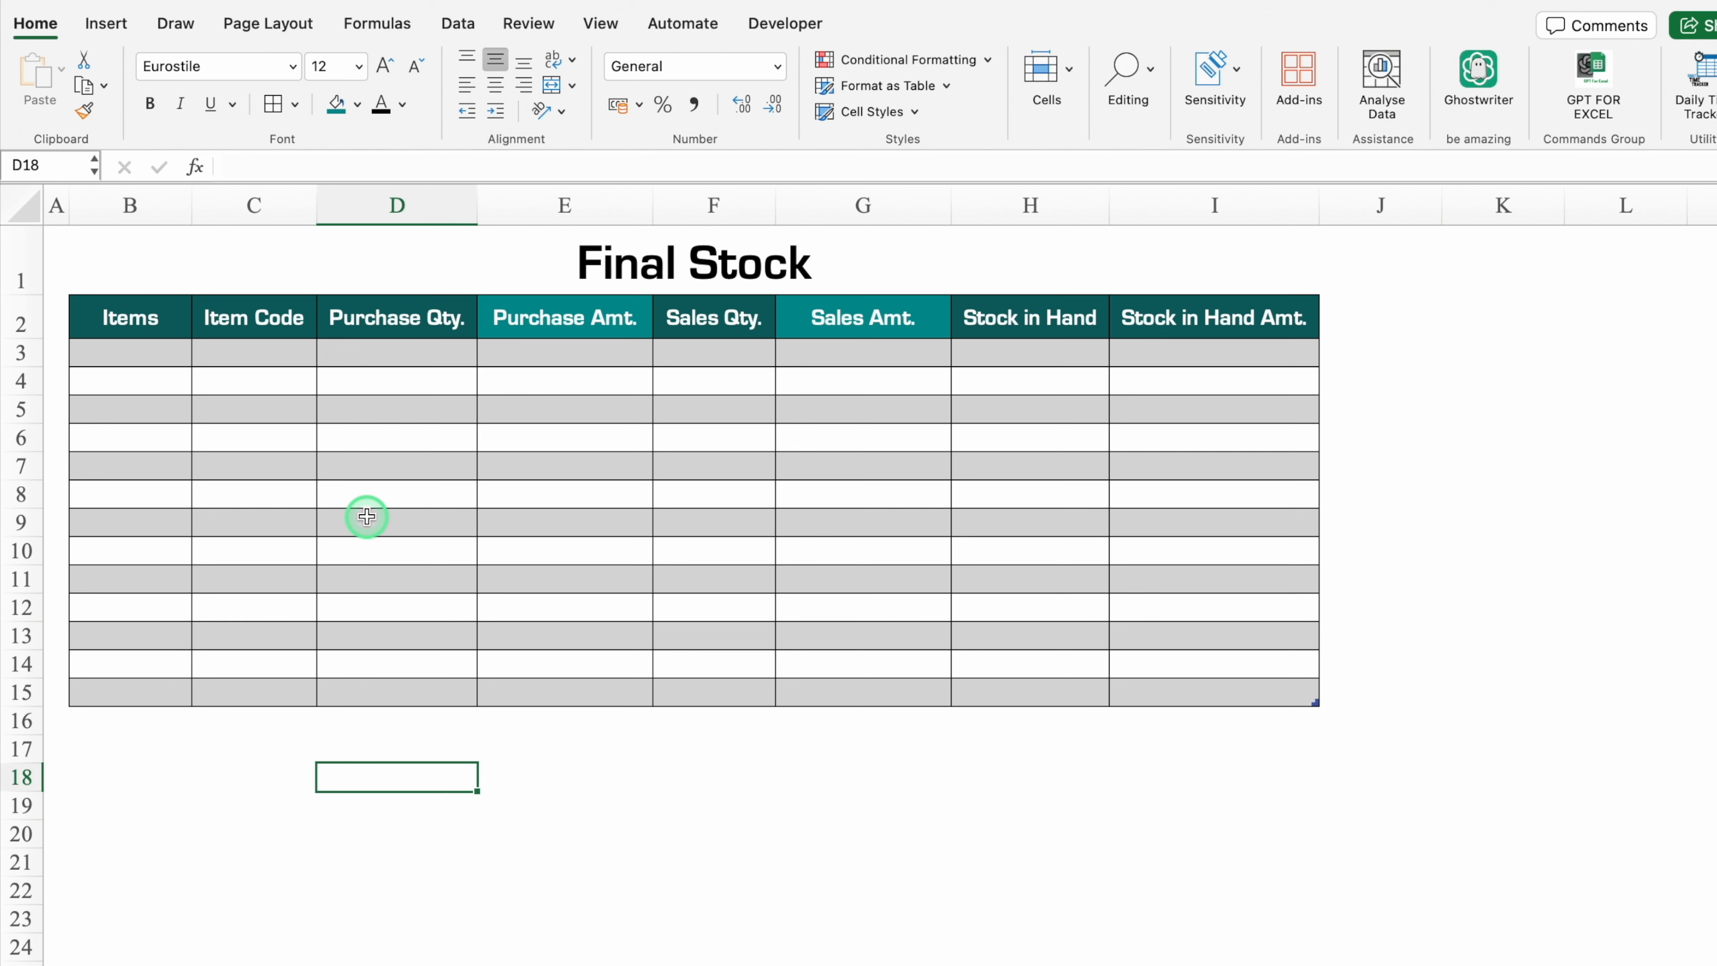
- Return to the stock entry form and start recording a macro named "Purchase", stored in this workbook
{"action": "left_click", "coordinate": [209, 965]}
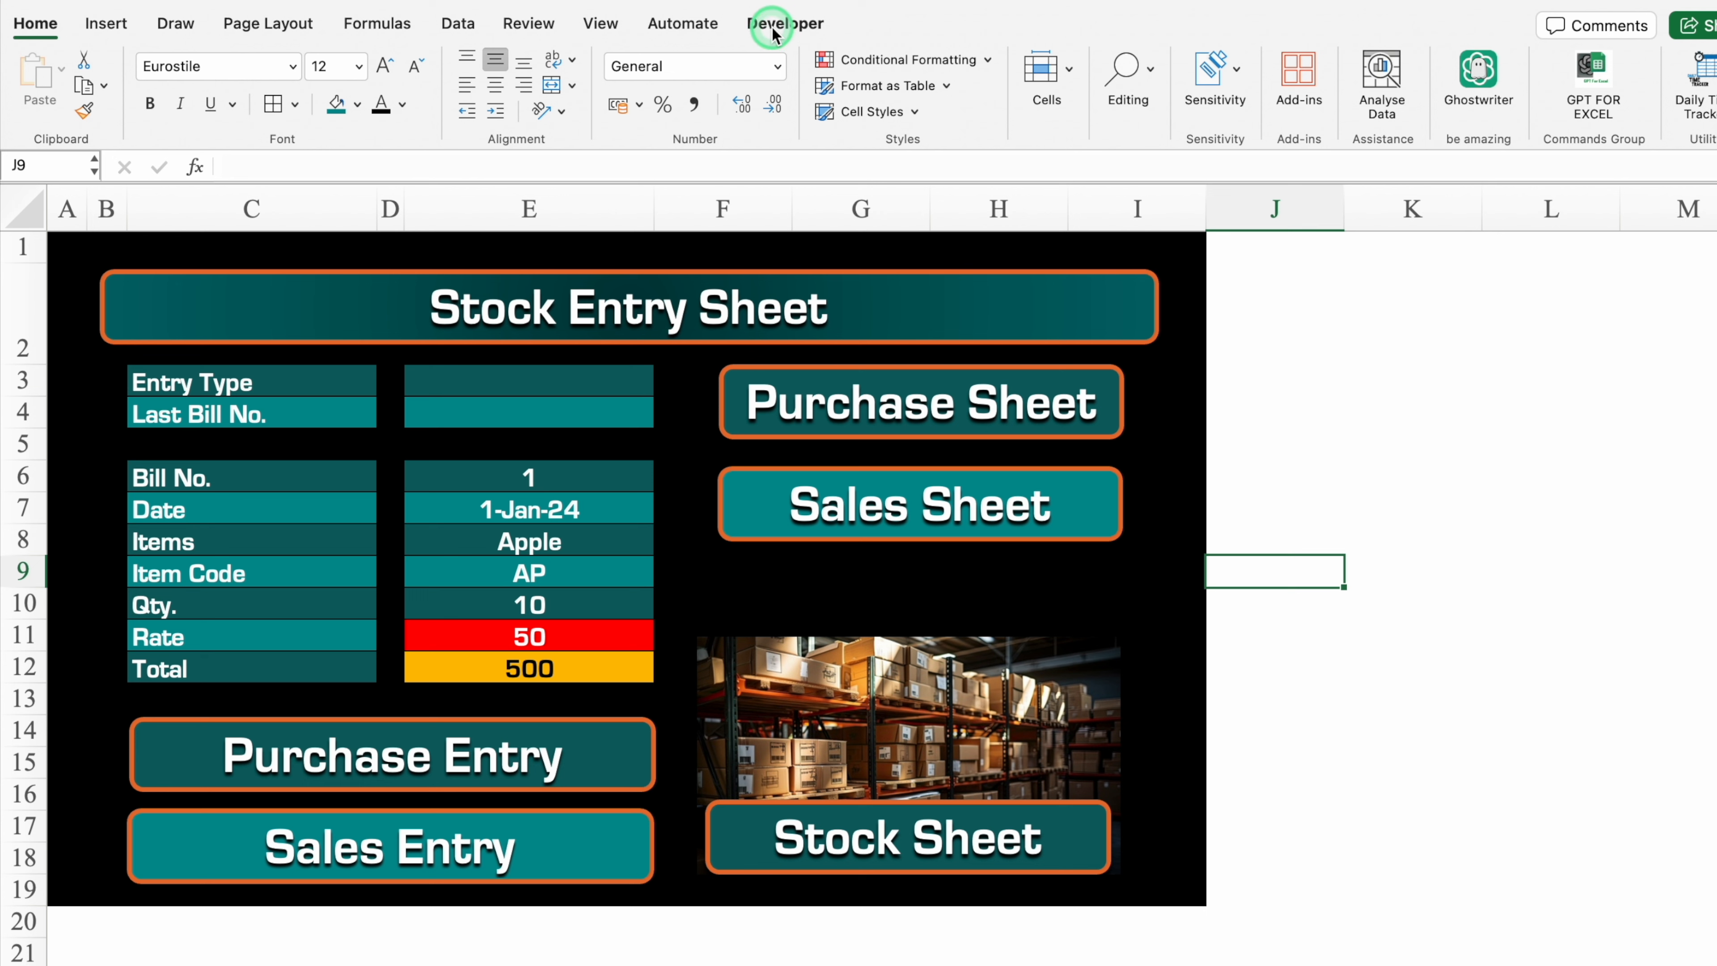
{"action": "left_click", "coordinate": [602, 24]}
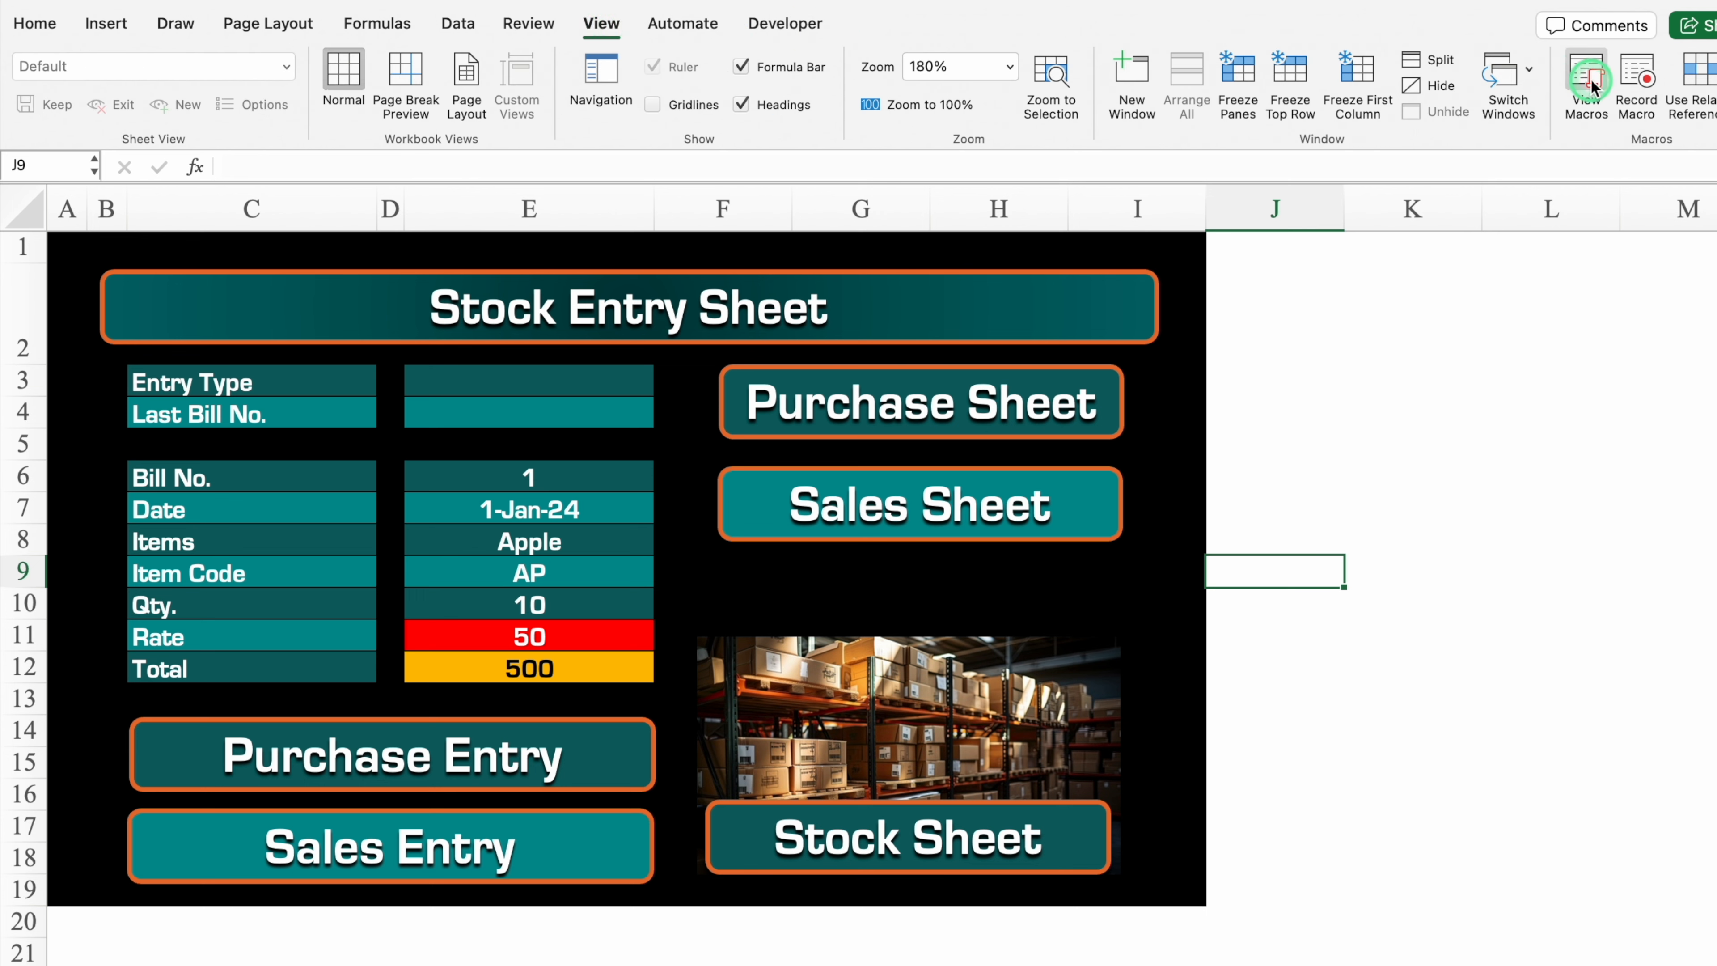
{"action": "left_click", "coordinate": [779, 26]}
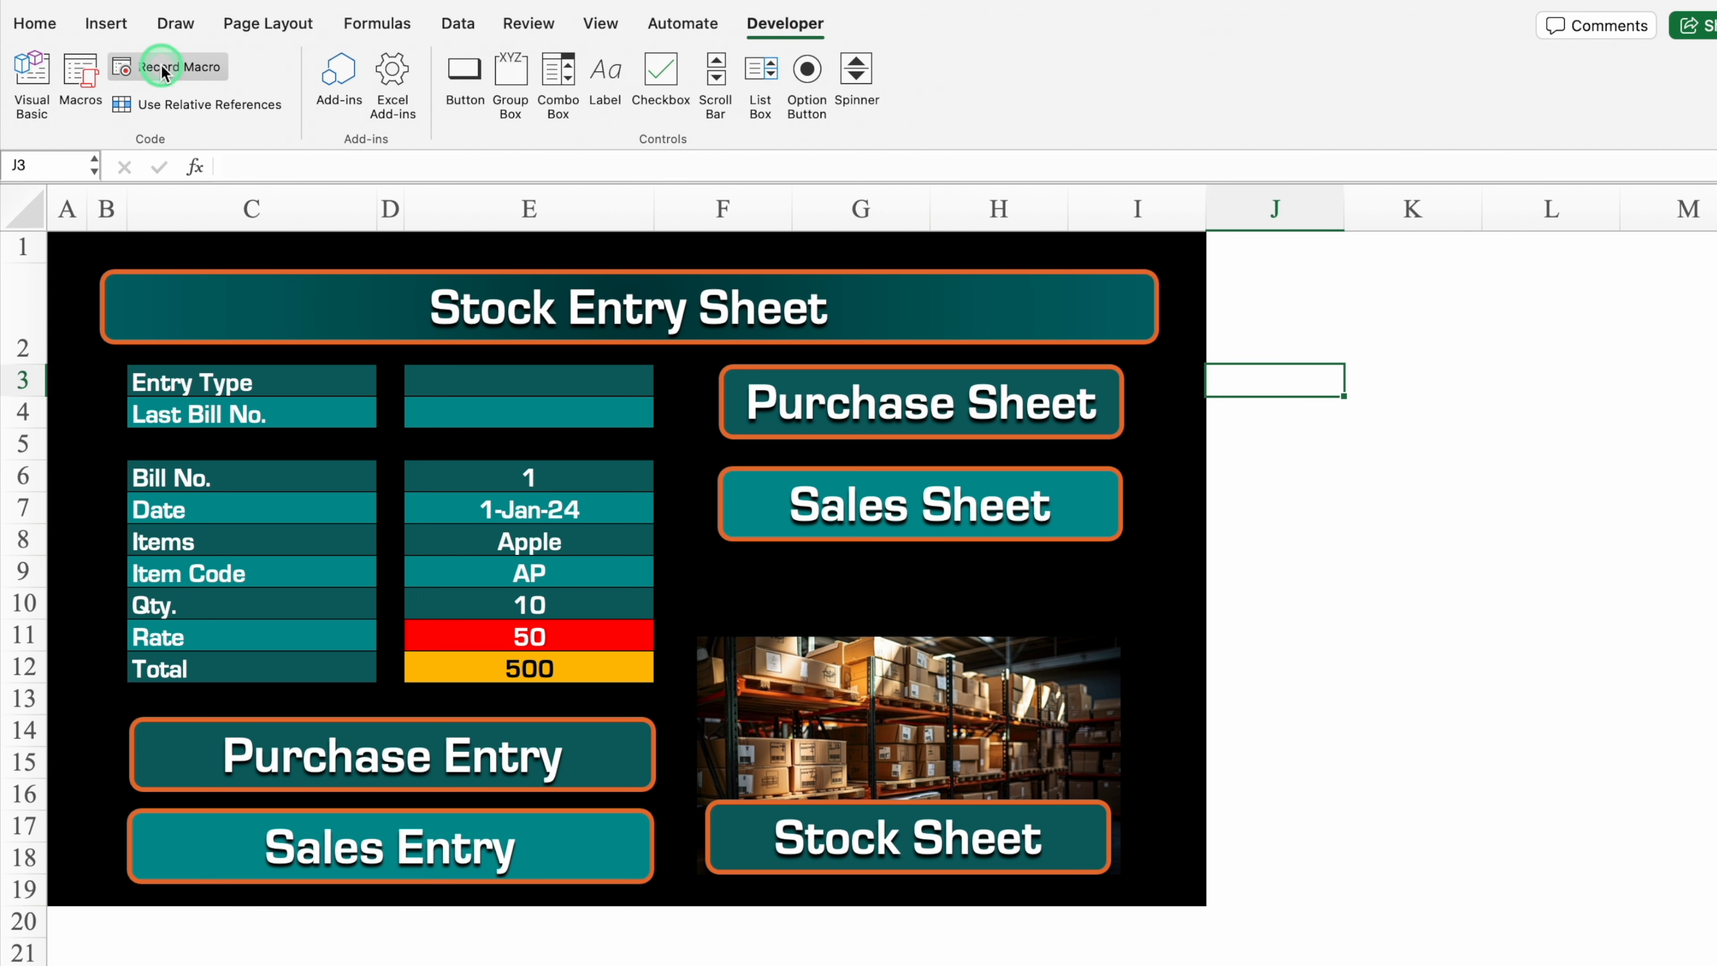
{"action": "left_click", "coordinate": [162, 67]}
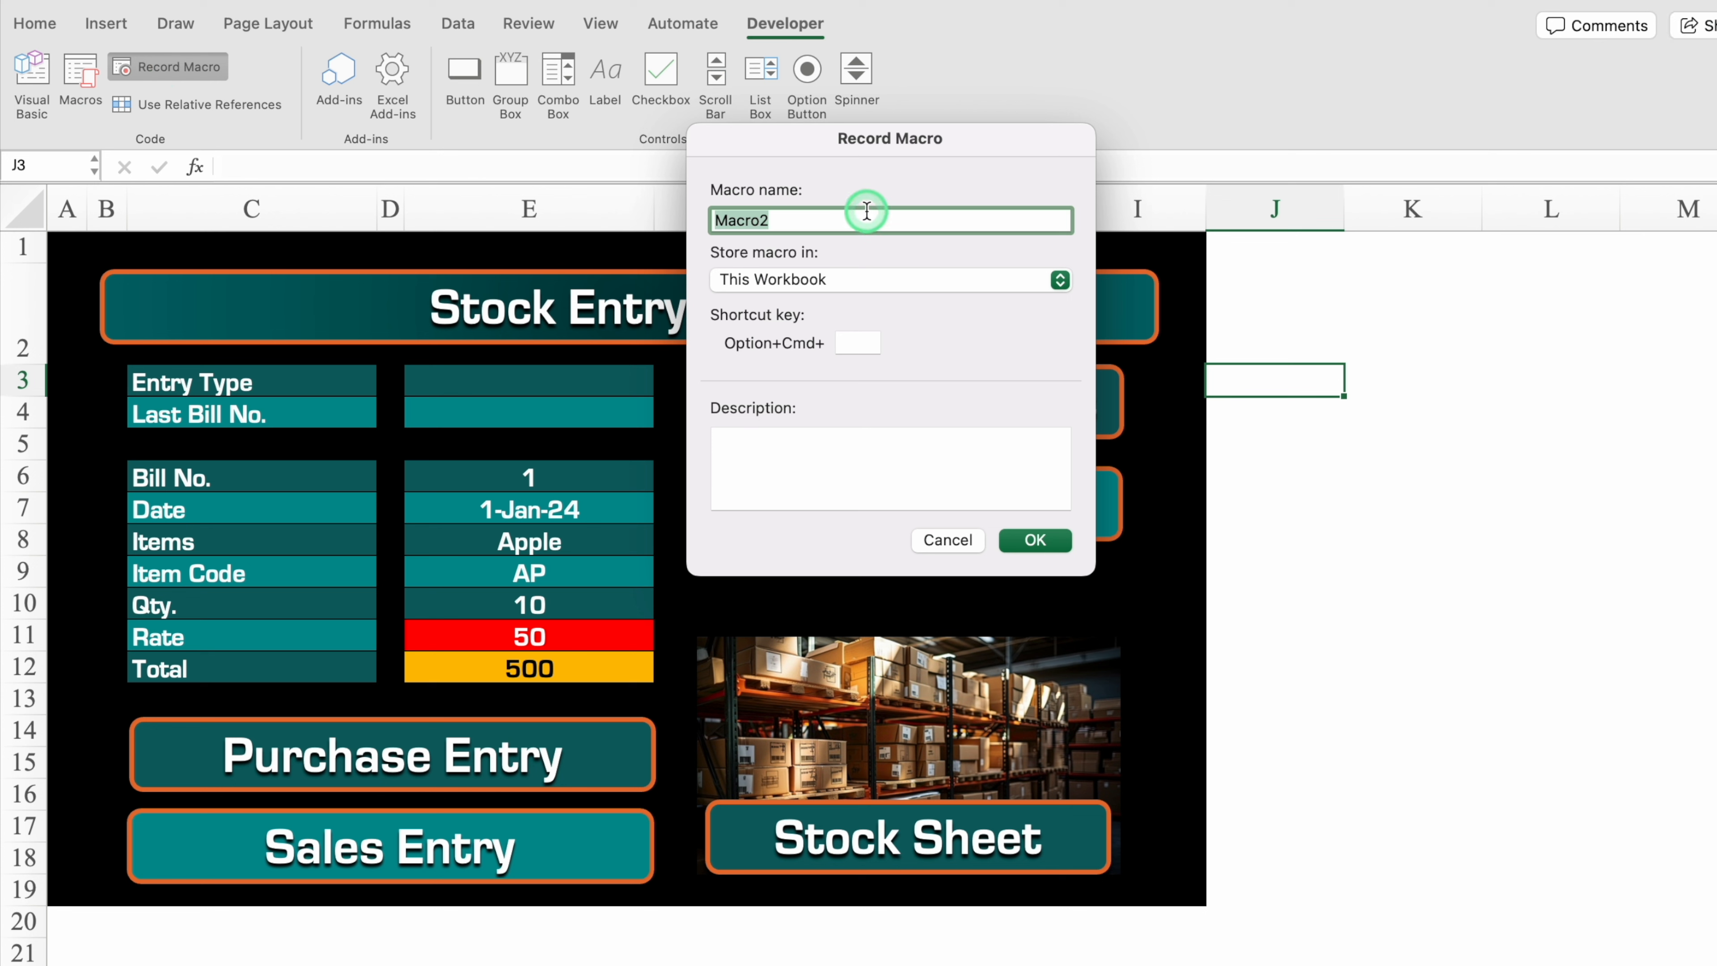
{"action": "type", "text": "Purchase"}
{"action": "left_click", "coordinate": [1036, 539]}
- Copy the form entries E6:E12 and paste them into the Purchase Sheet from B3 as transposed values
{"action": "left_click_drag", "start_coordinate": [564, 476], "coordinate": [554, 663]}
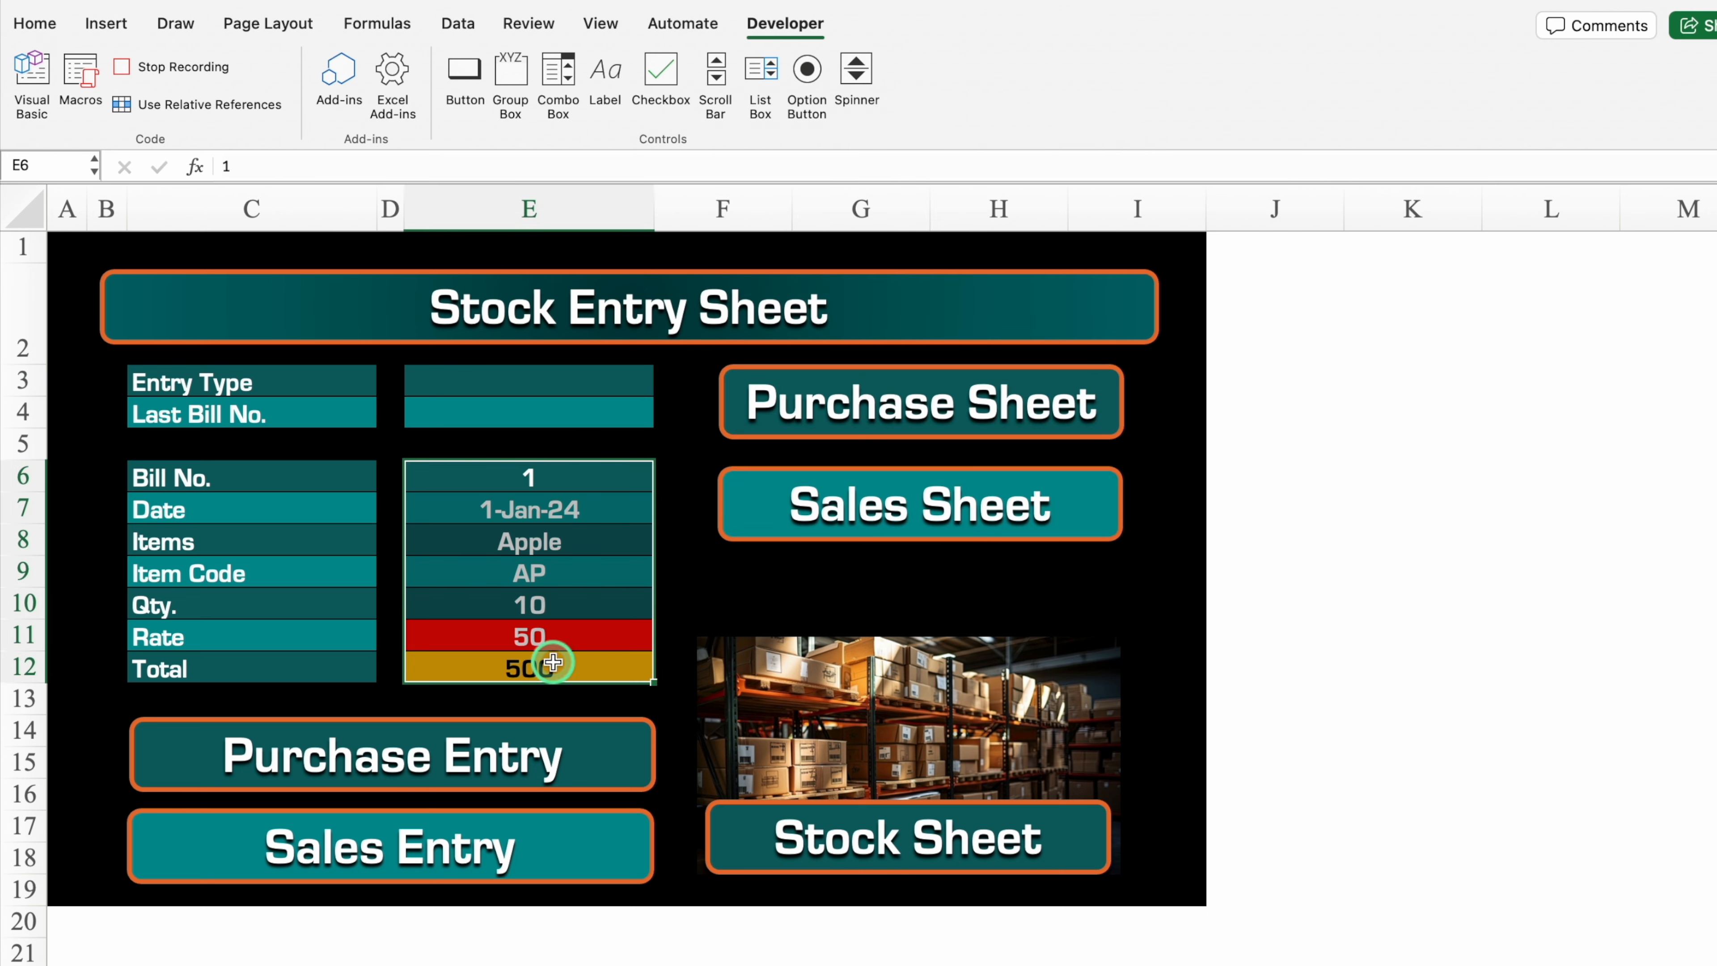
{"action": "key", "text": "super+c"}
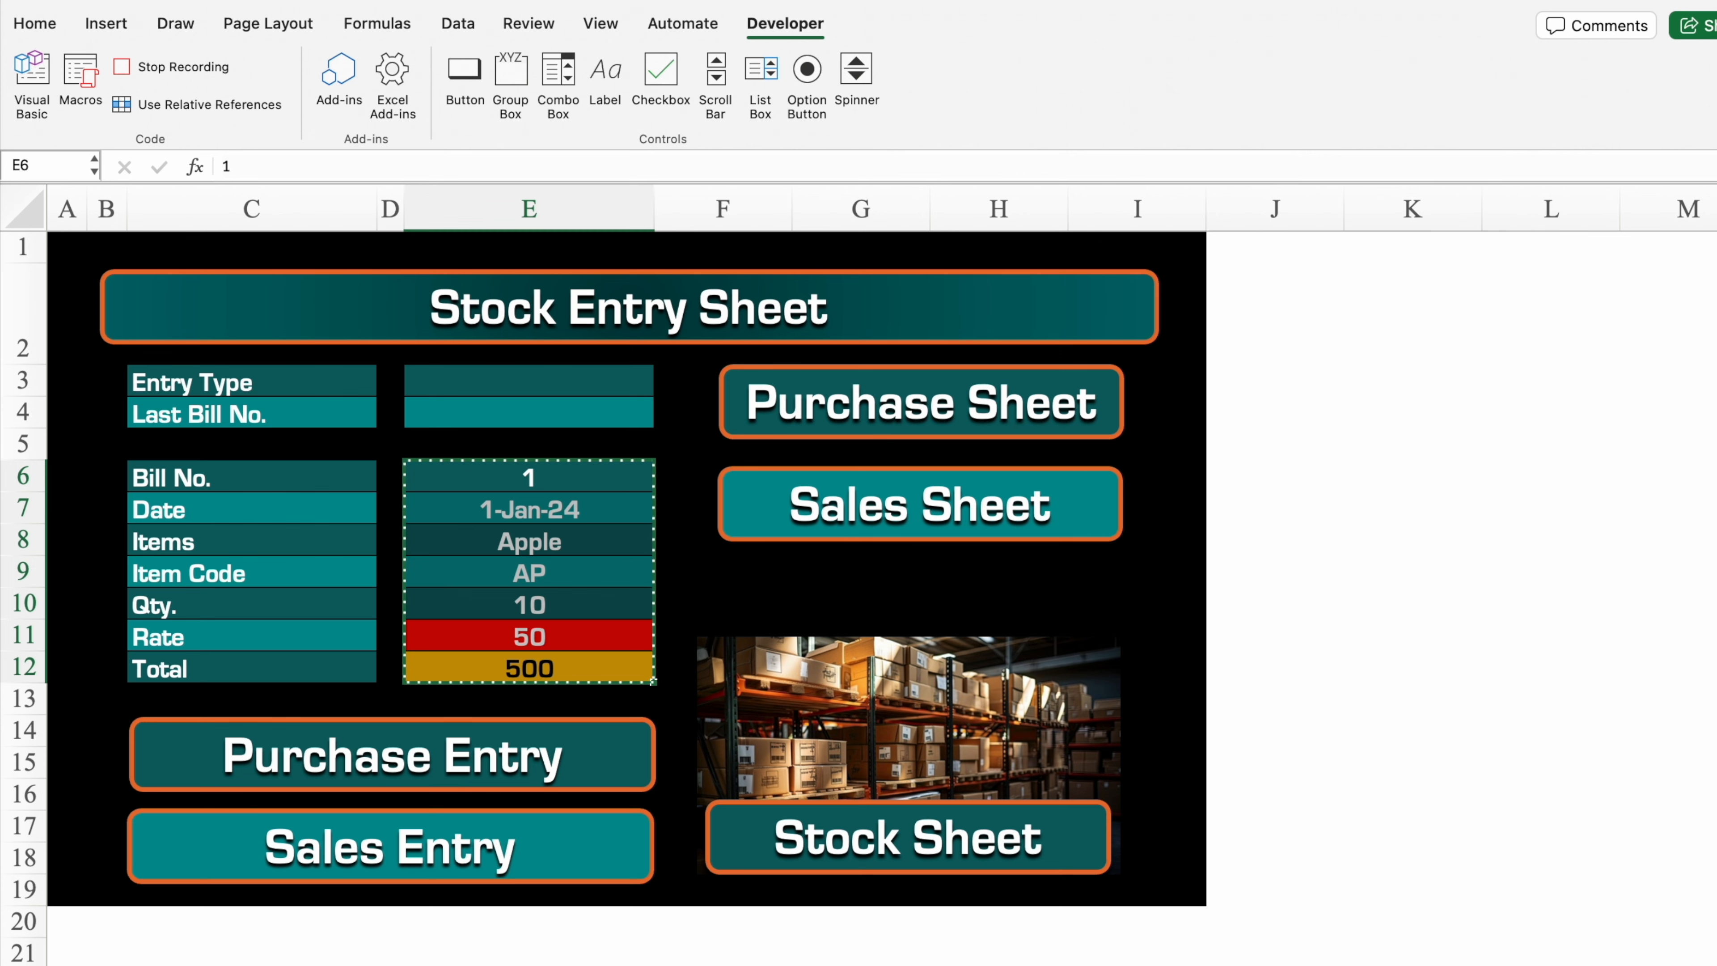
{"action": "left_click", "coordinate": [514, 965]}
{"action": "left_click", "coordinate": [169, 408]}
{"action": "right_click", "coordinate": [168, 408]}
{"action": "left_click", "coordinate": [314, 489]}
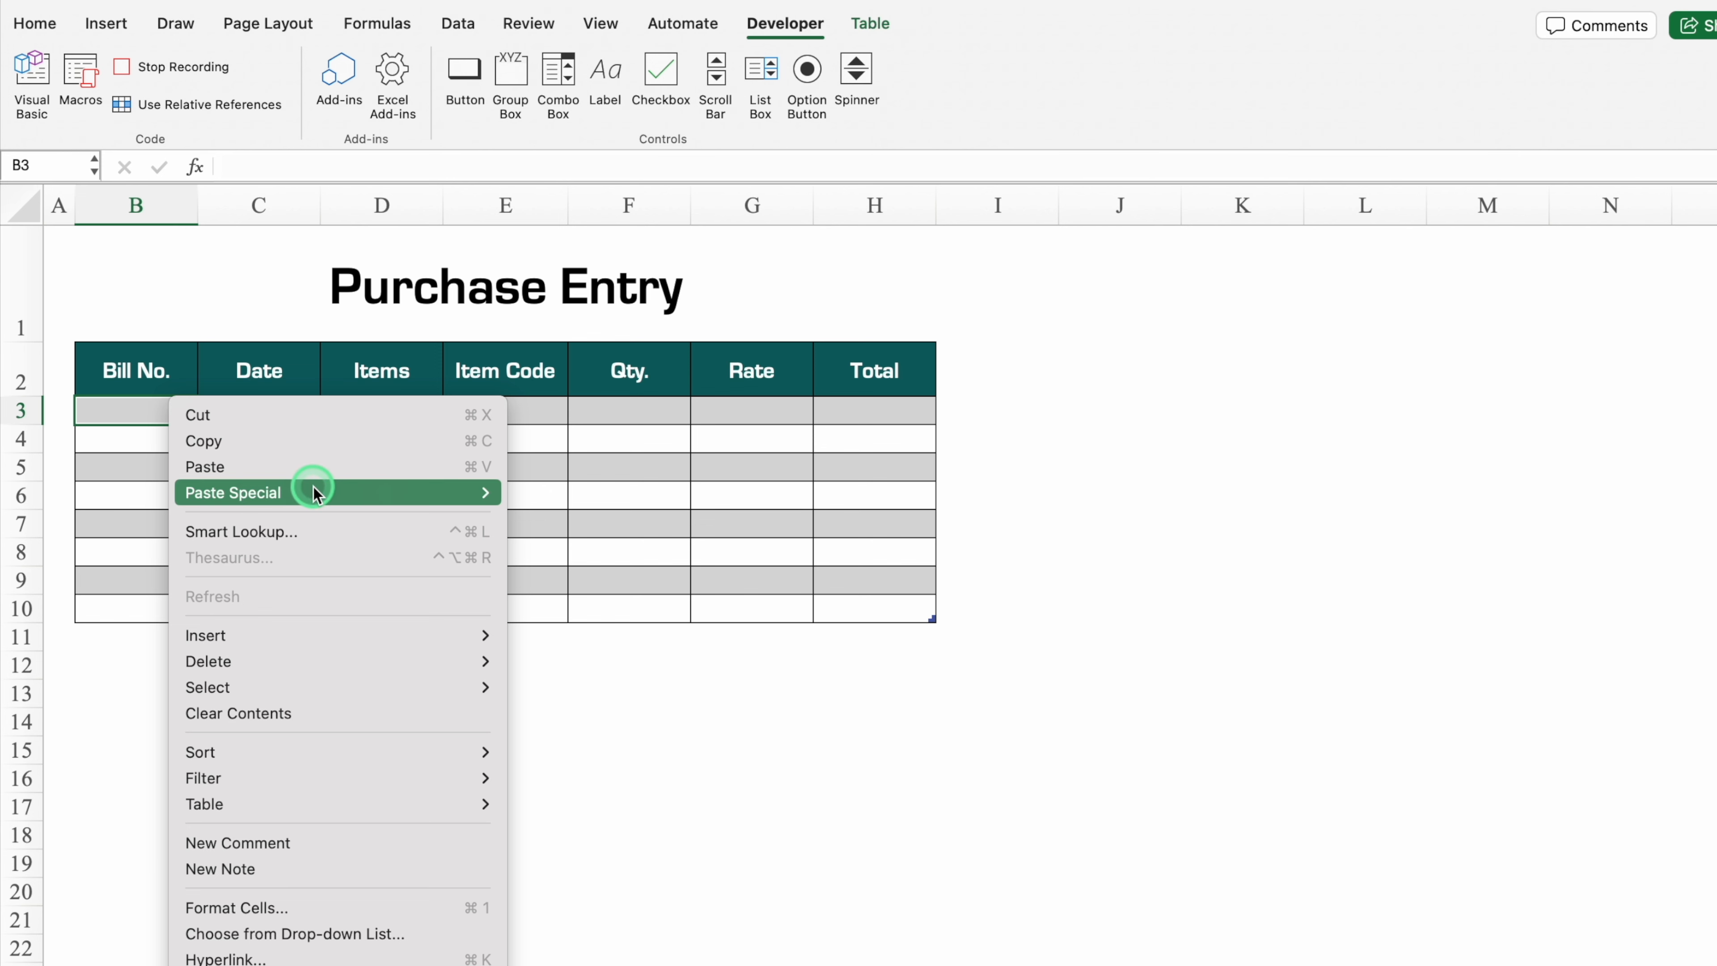
{"action": "left_click", "coordinate": [674, 731]}
{"action": "left_click", "coordinate": [652, 907]}
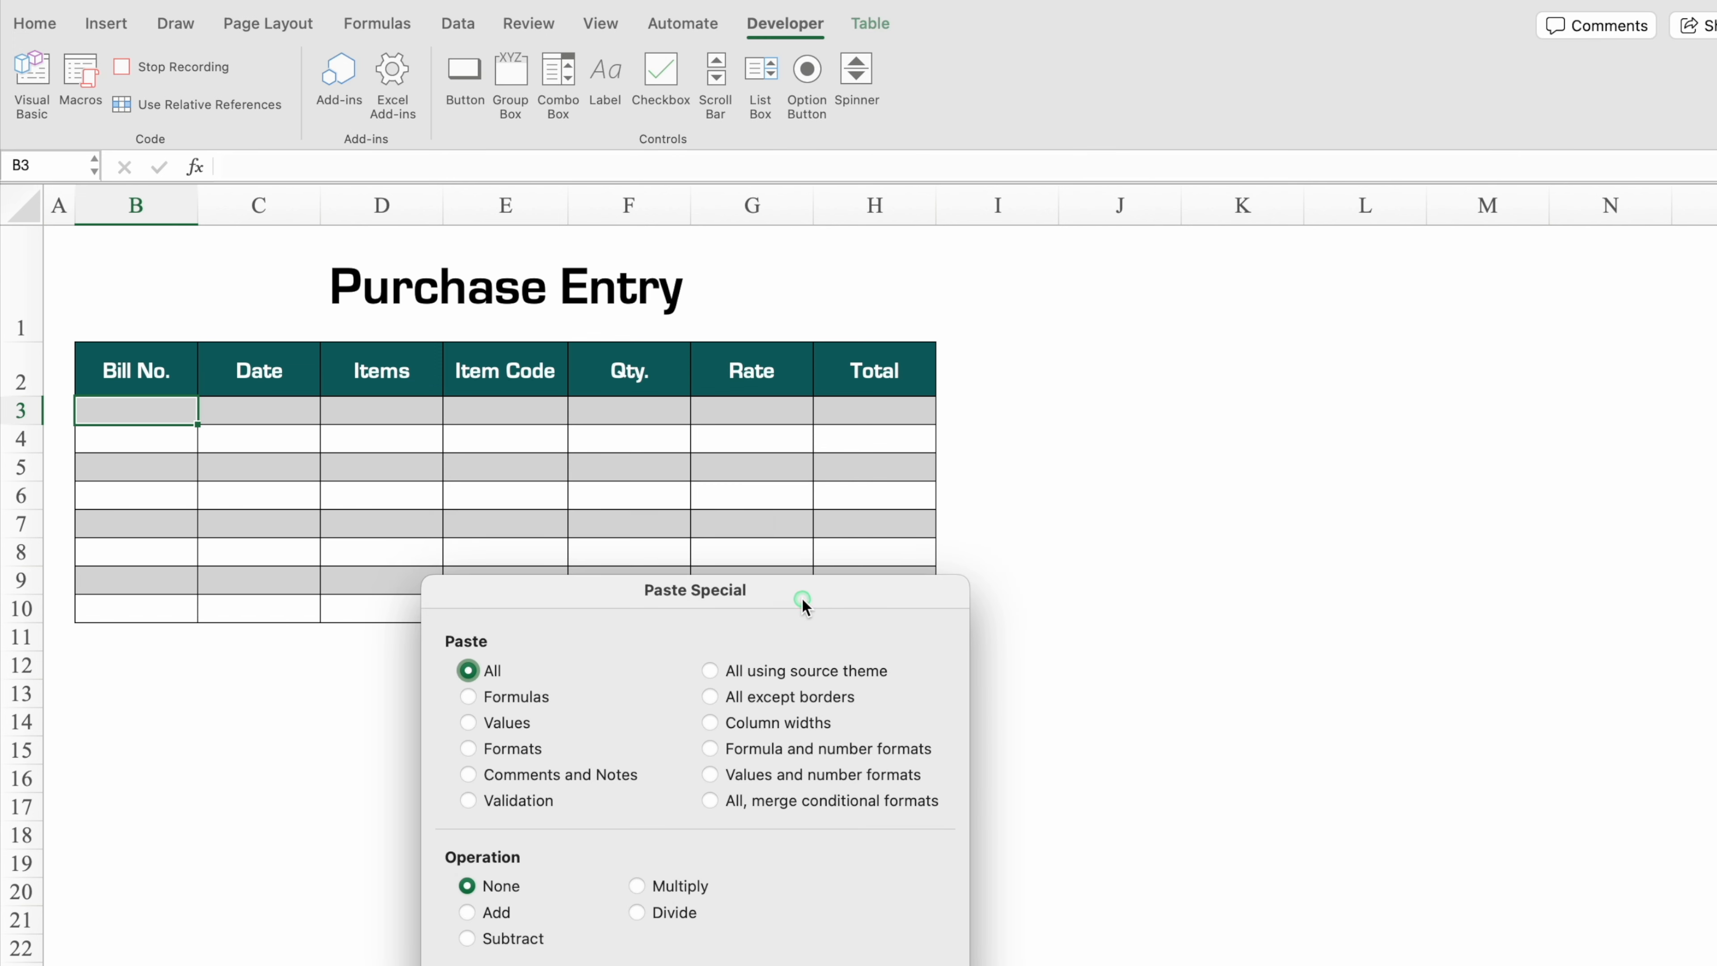
{"action": "left_click", "coordinate": [462, 415]}
{"action": "left_click", "coordinate": [631, 690]}
{"action": "left_click", "coordinate": [904, 733]}
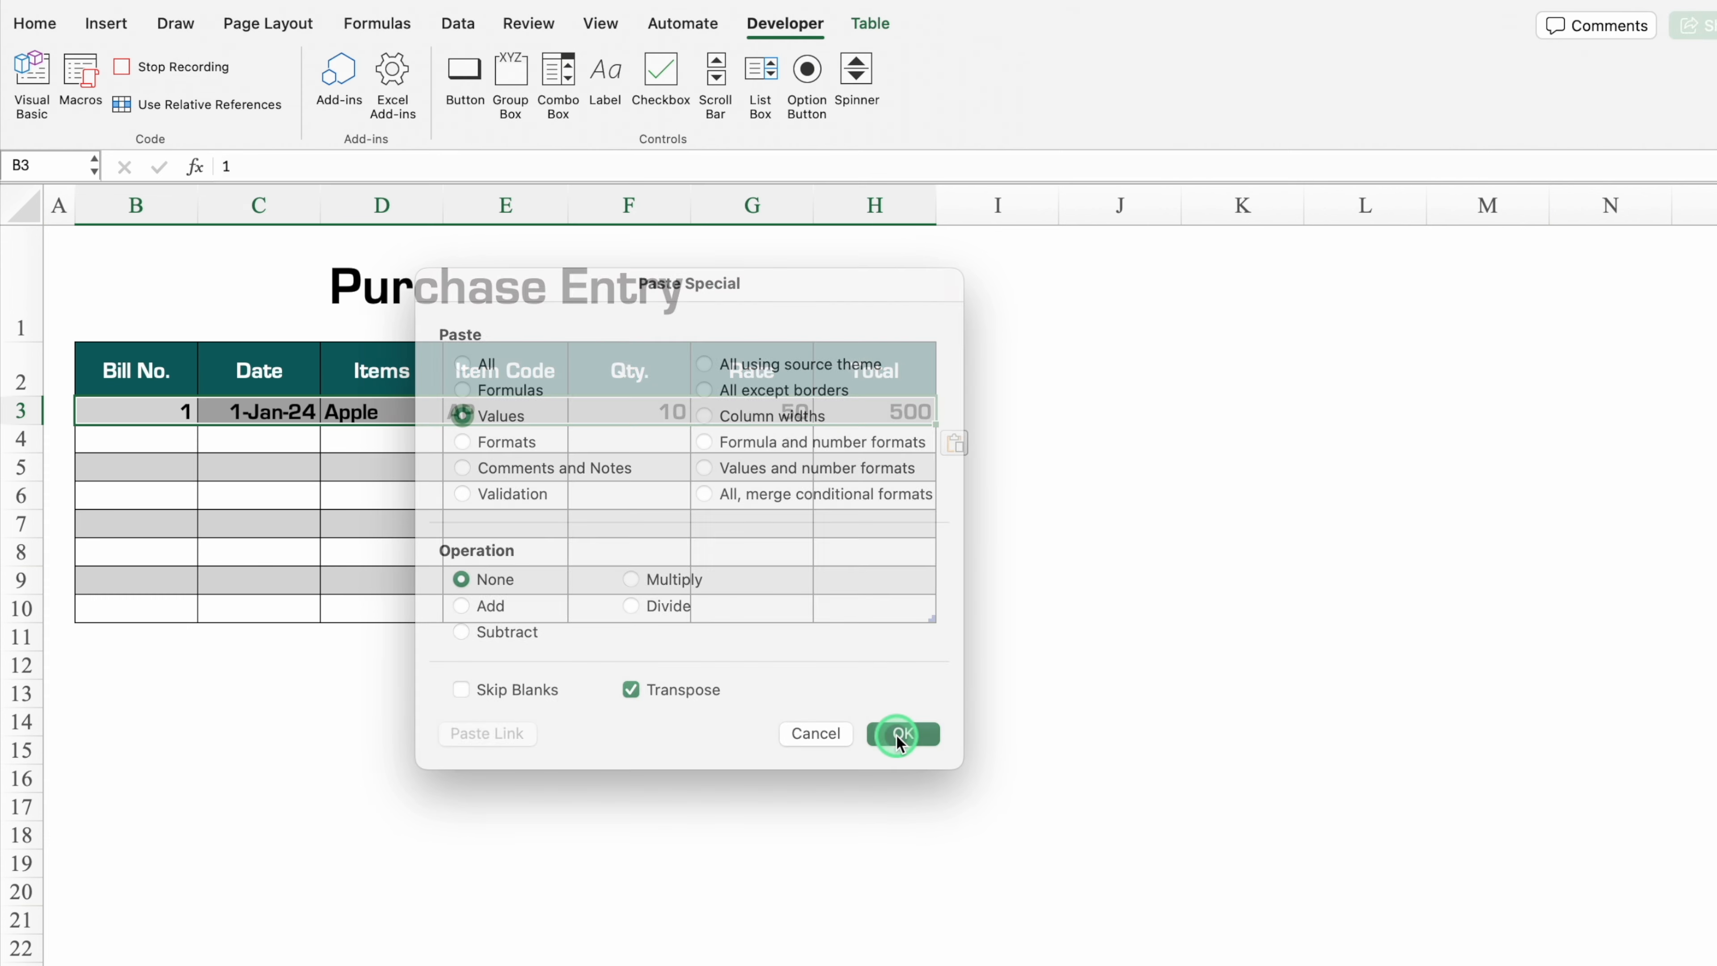
- Centre the pasted bill entries horizontally and insert a table row above them
{"action": "left_click", "coordinate": [41, 27]}
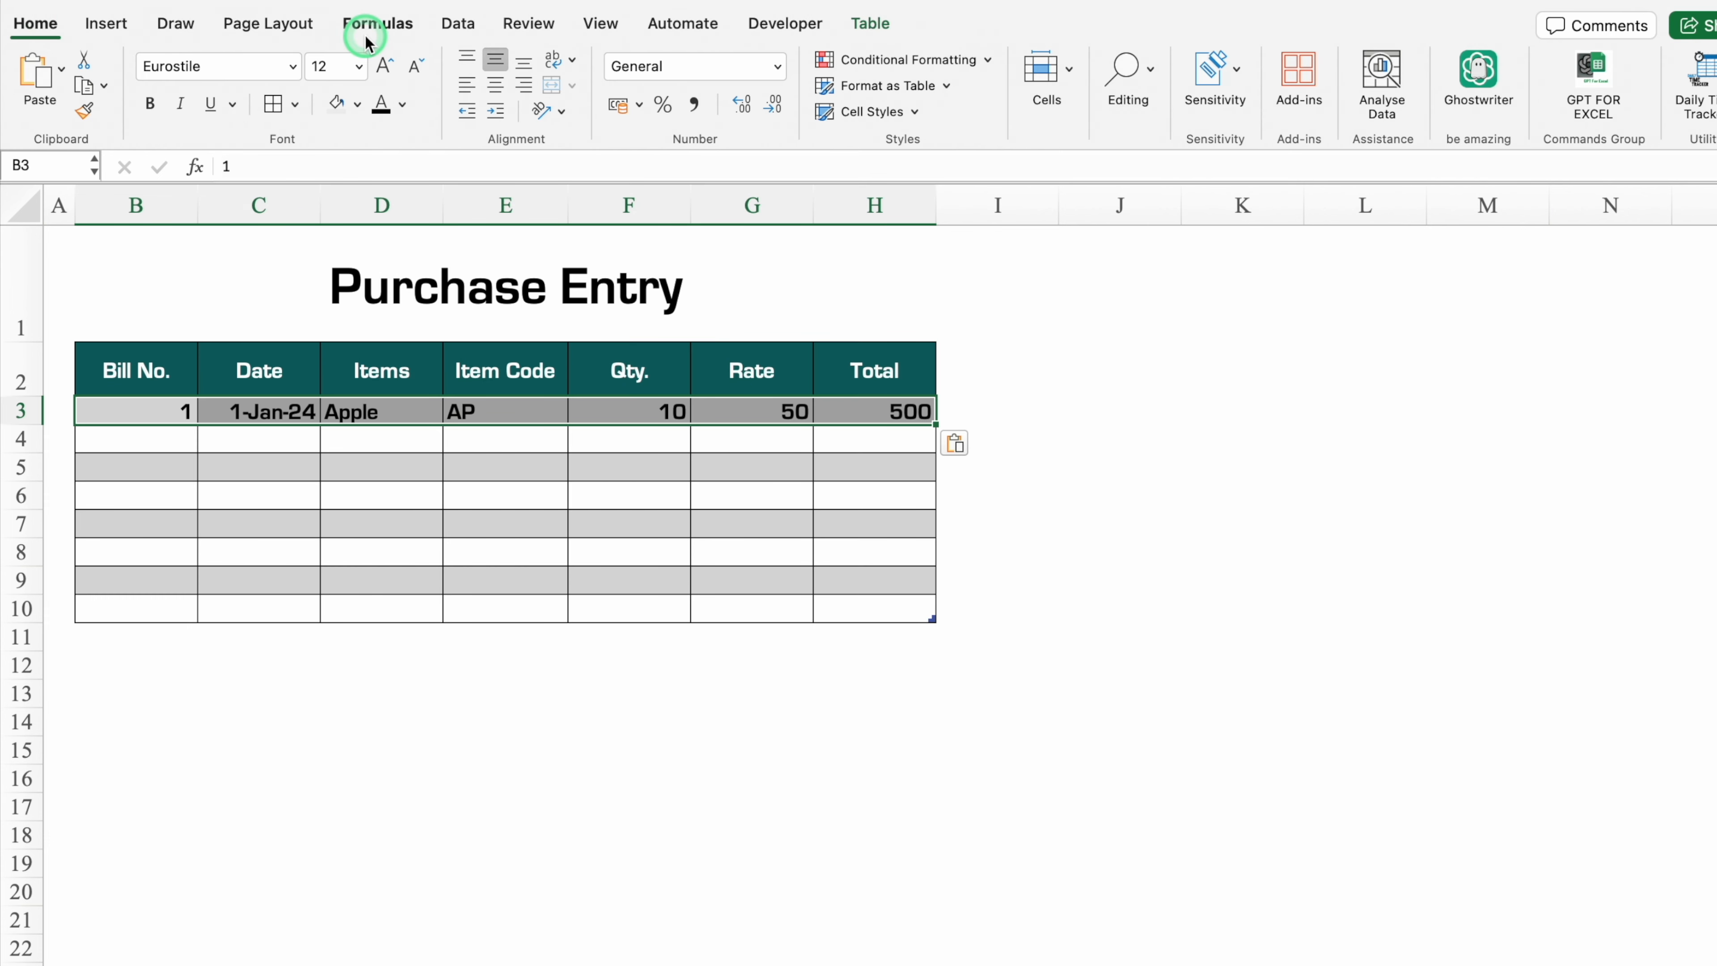
{"action": "left_click", "coordinate": [495, 88]}
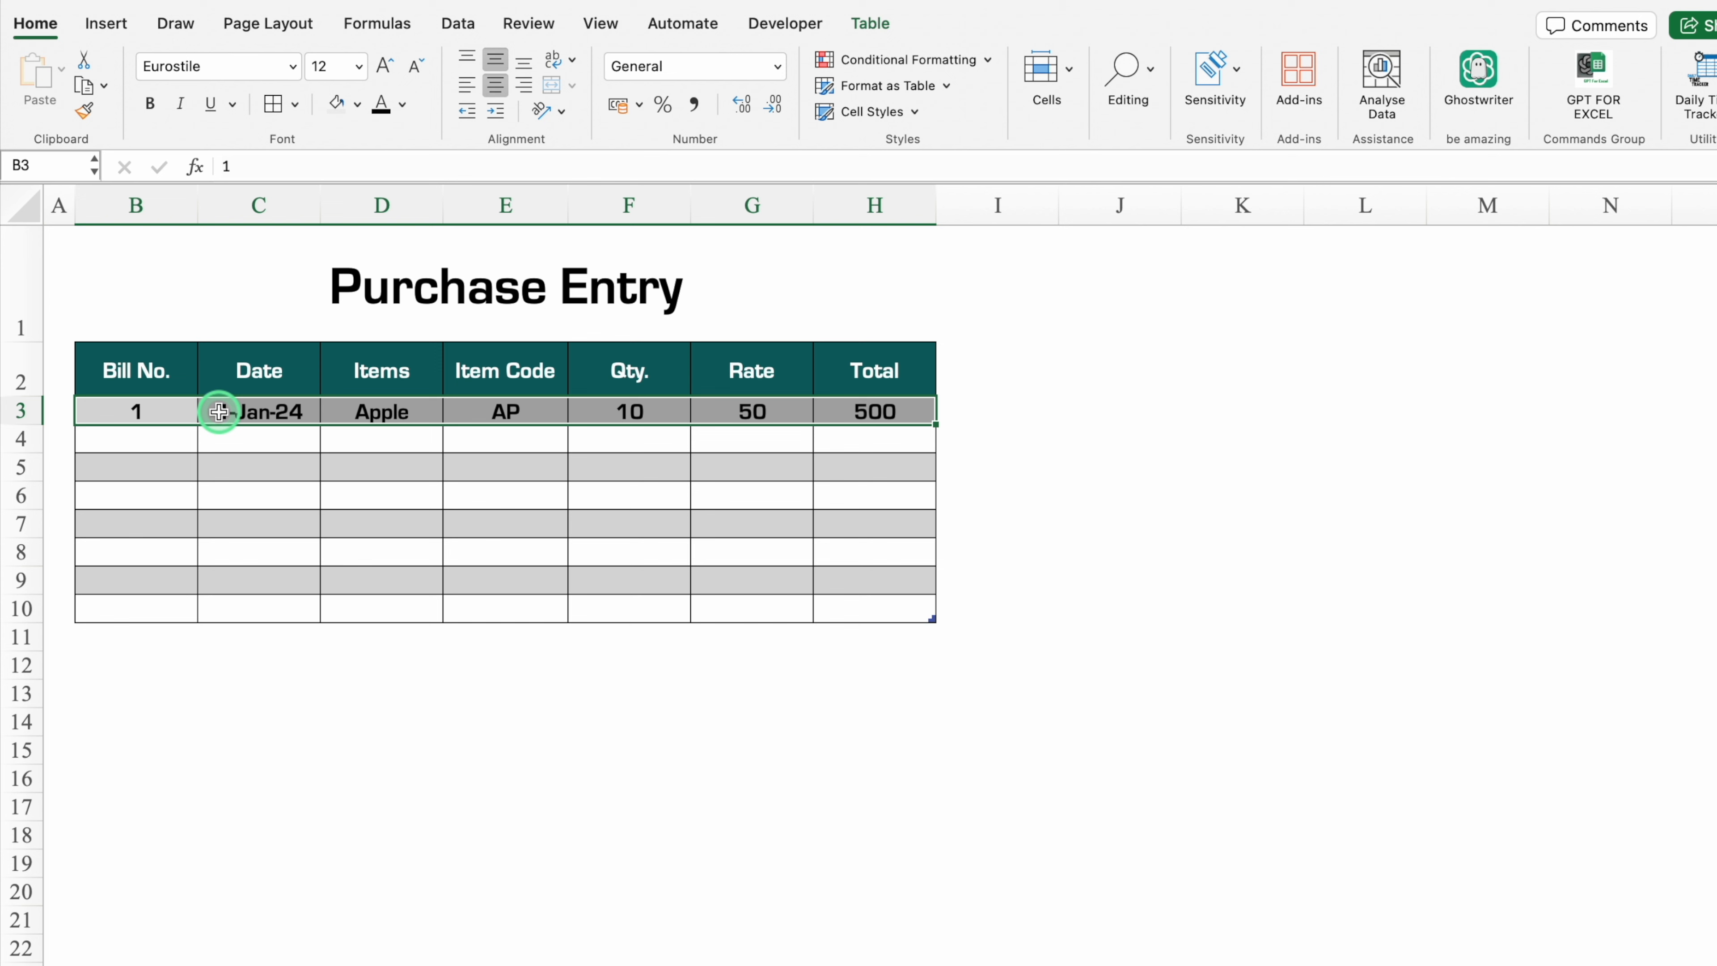
{"action": "right_click", "coordinate": [172, 410]}
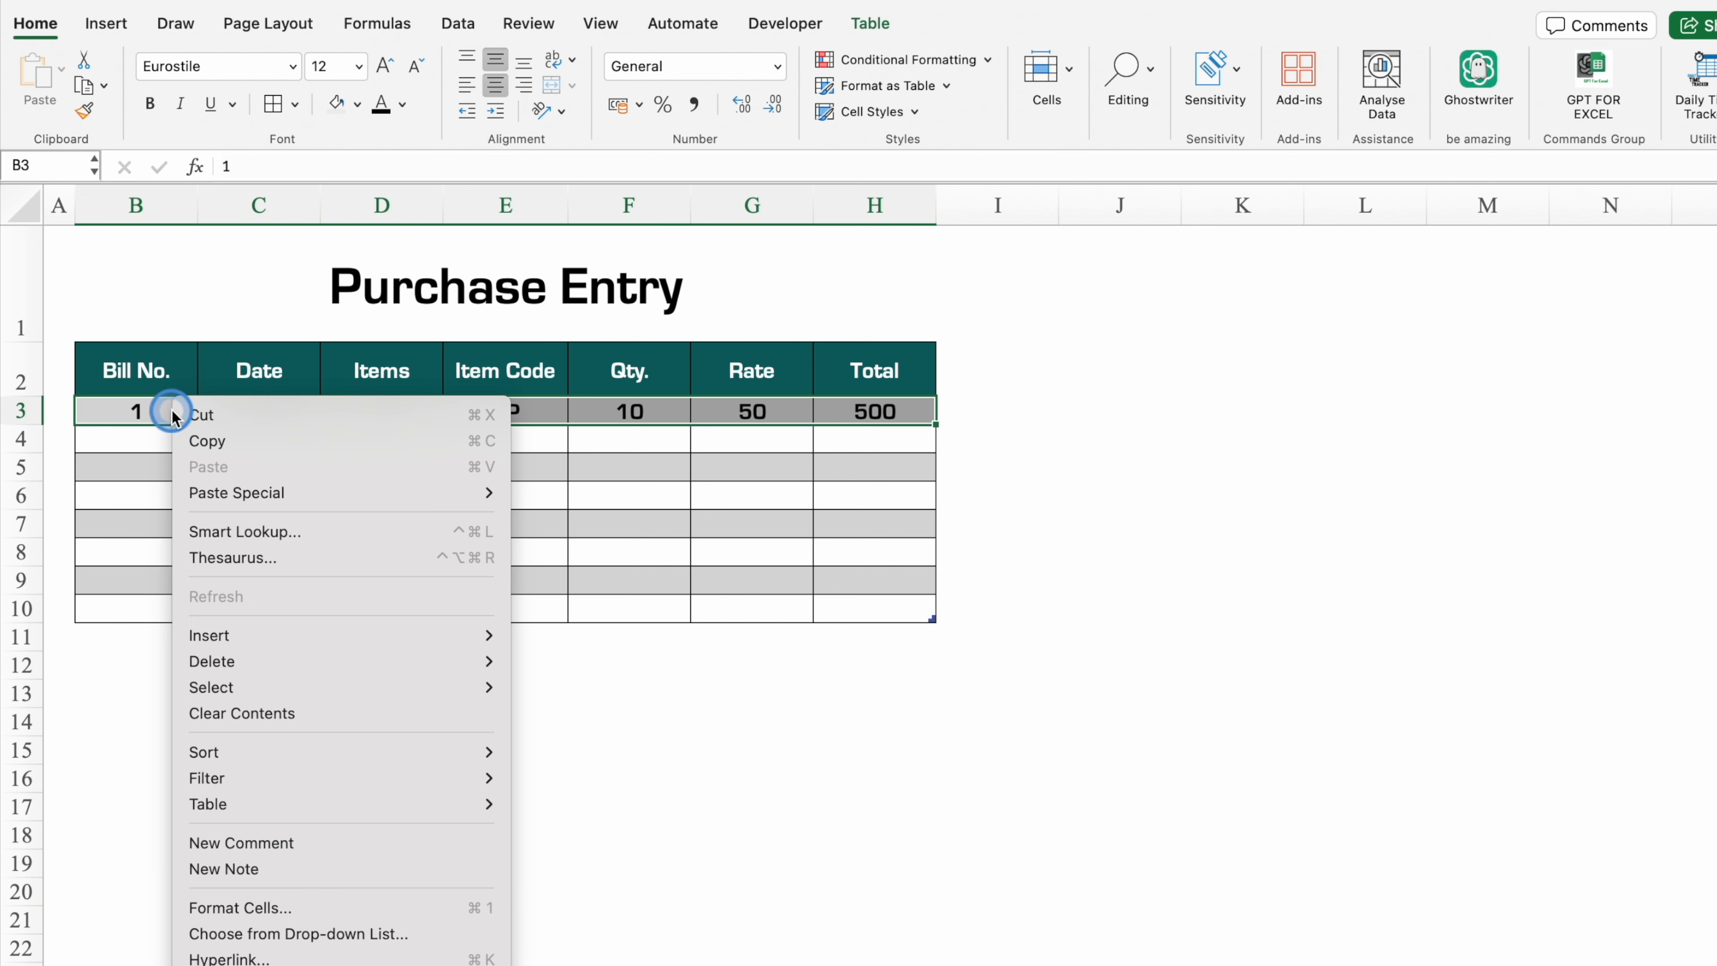
{"action": "mouse_move", "coordinate": [307, 636]}
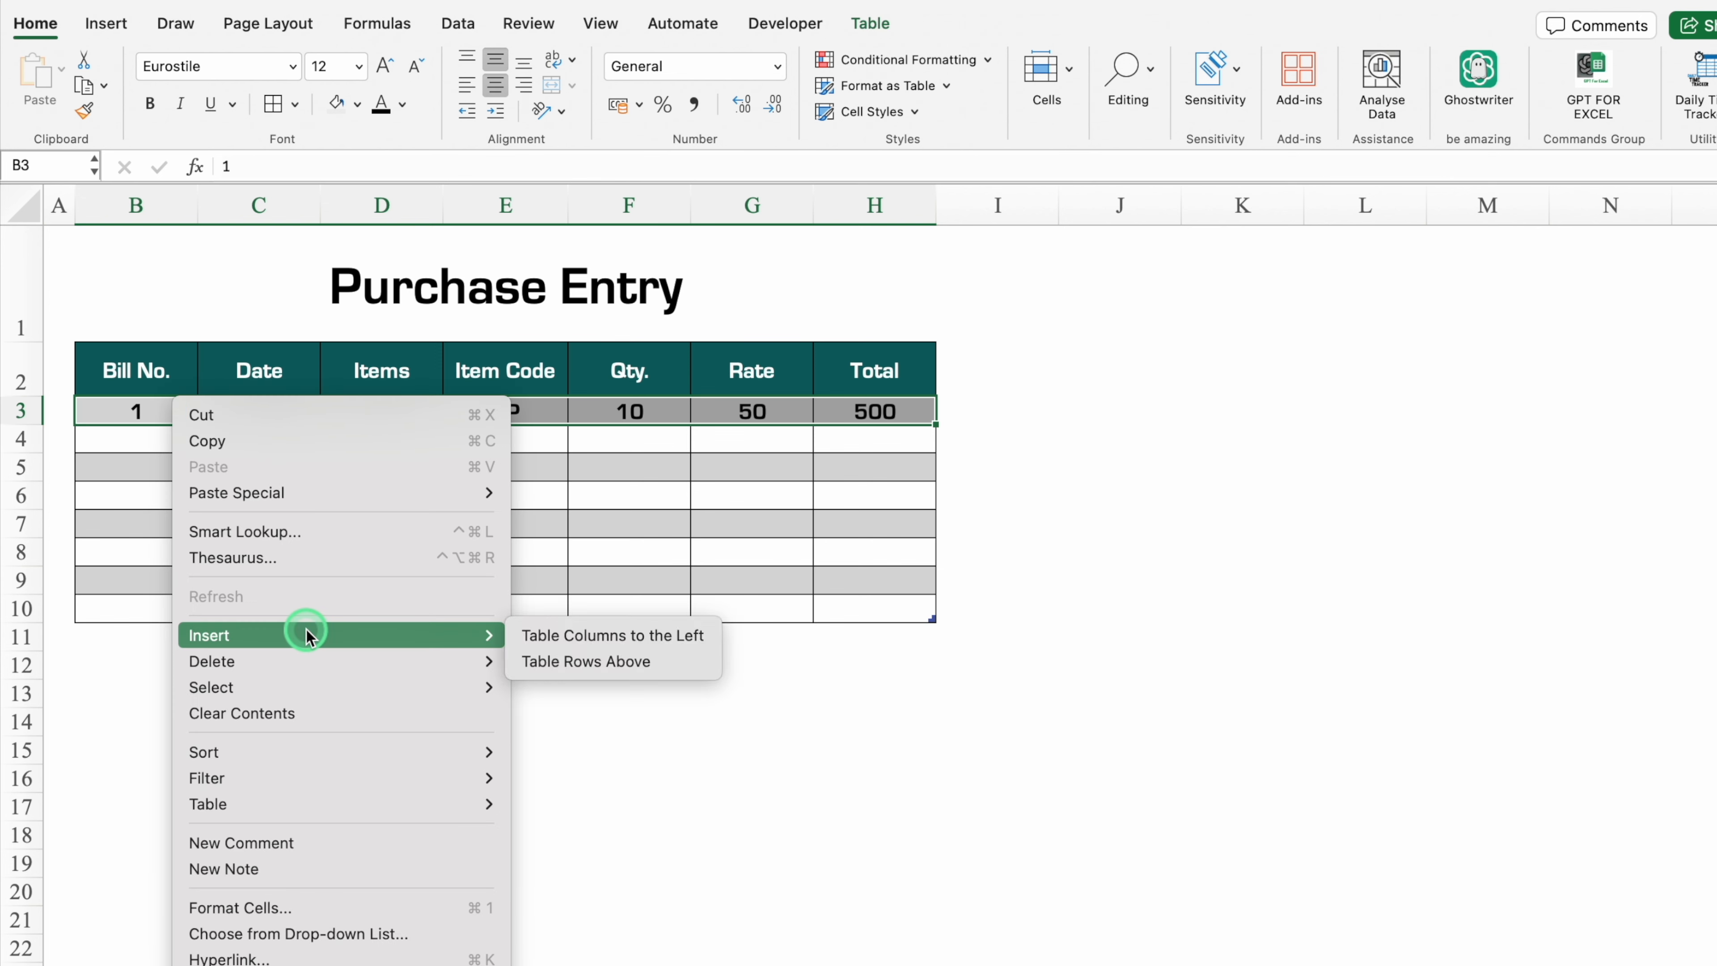
{"action": "left_click", "coordinate": [576, 662]}
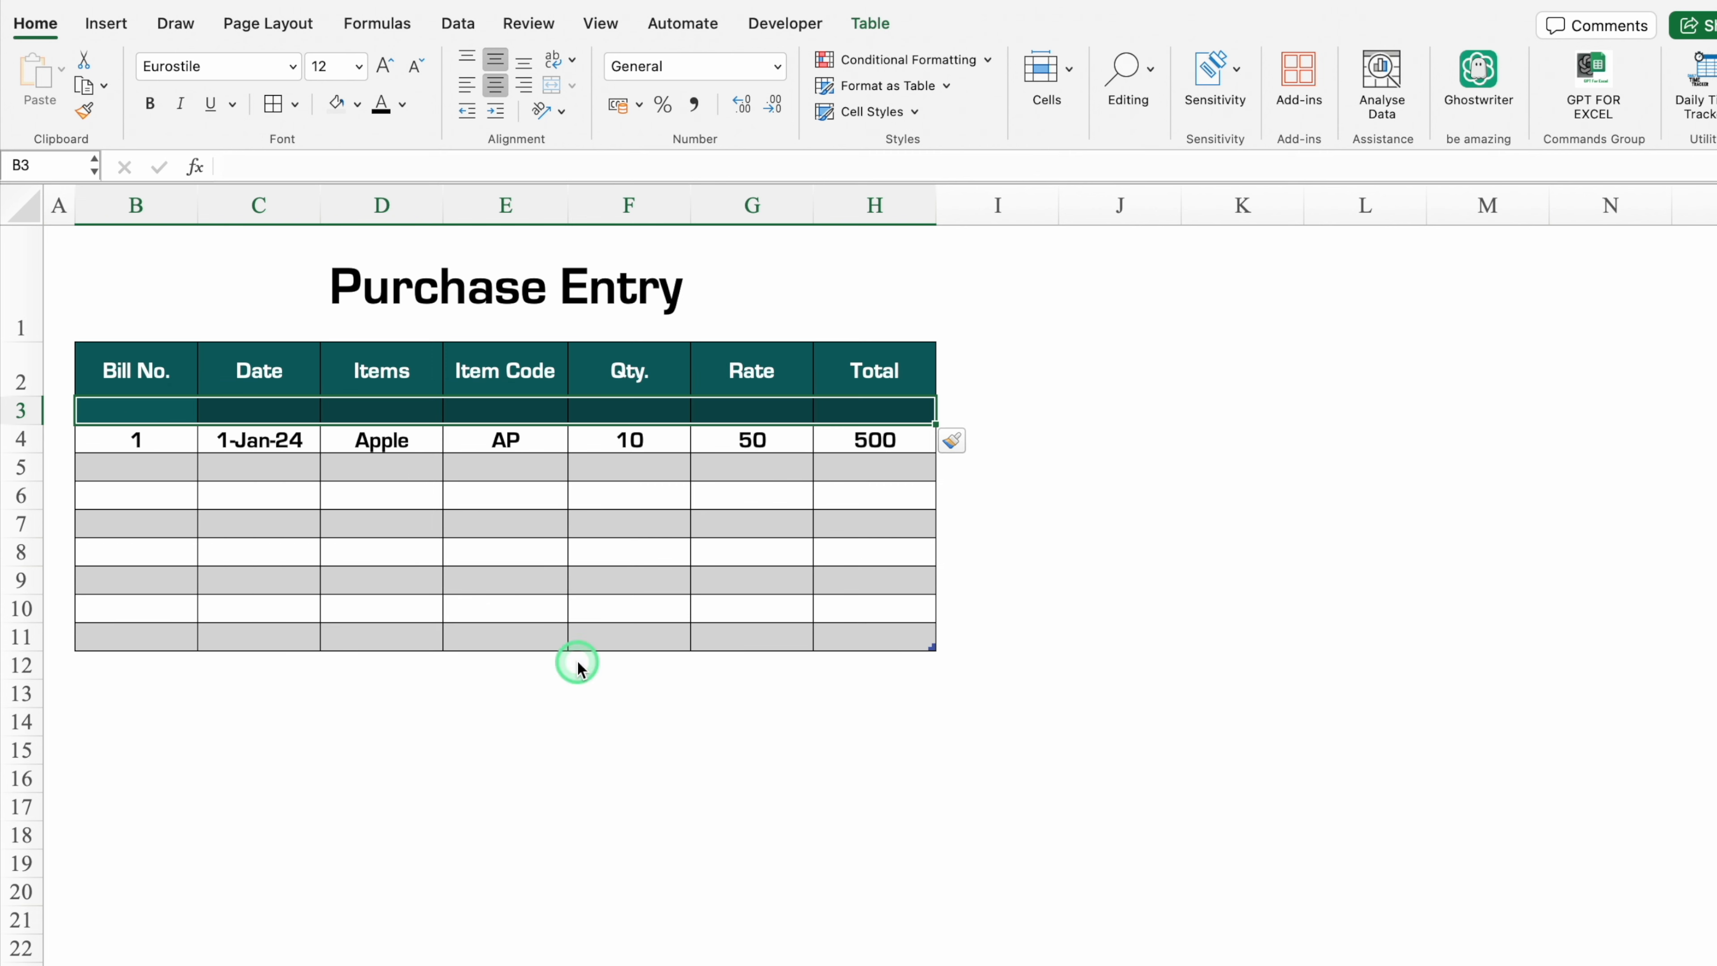
- Remove the fill from the inserted blank row 3 and select its Bill No. cell B3
{"action": "left_click", "coordinate": [357, 105]}
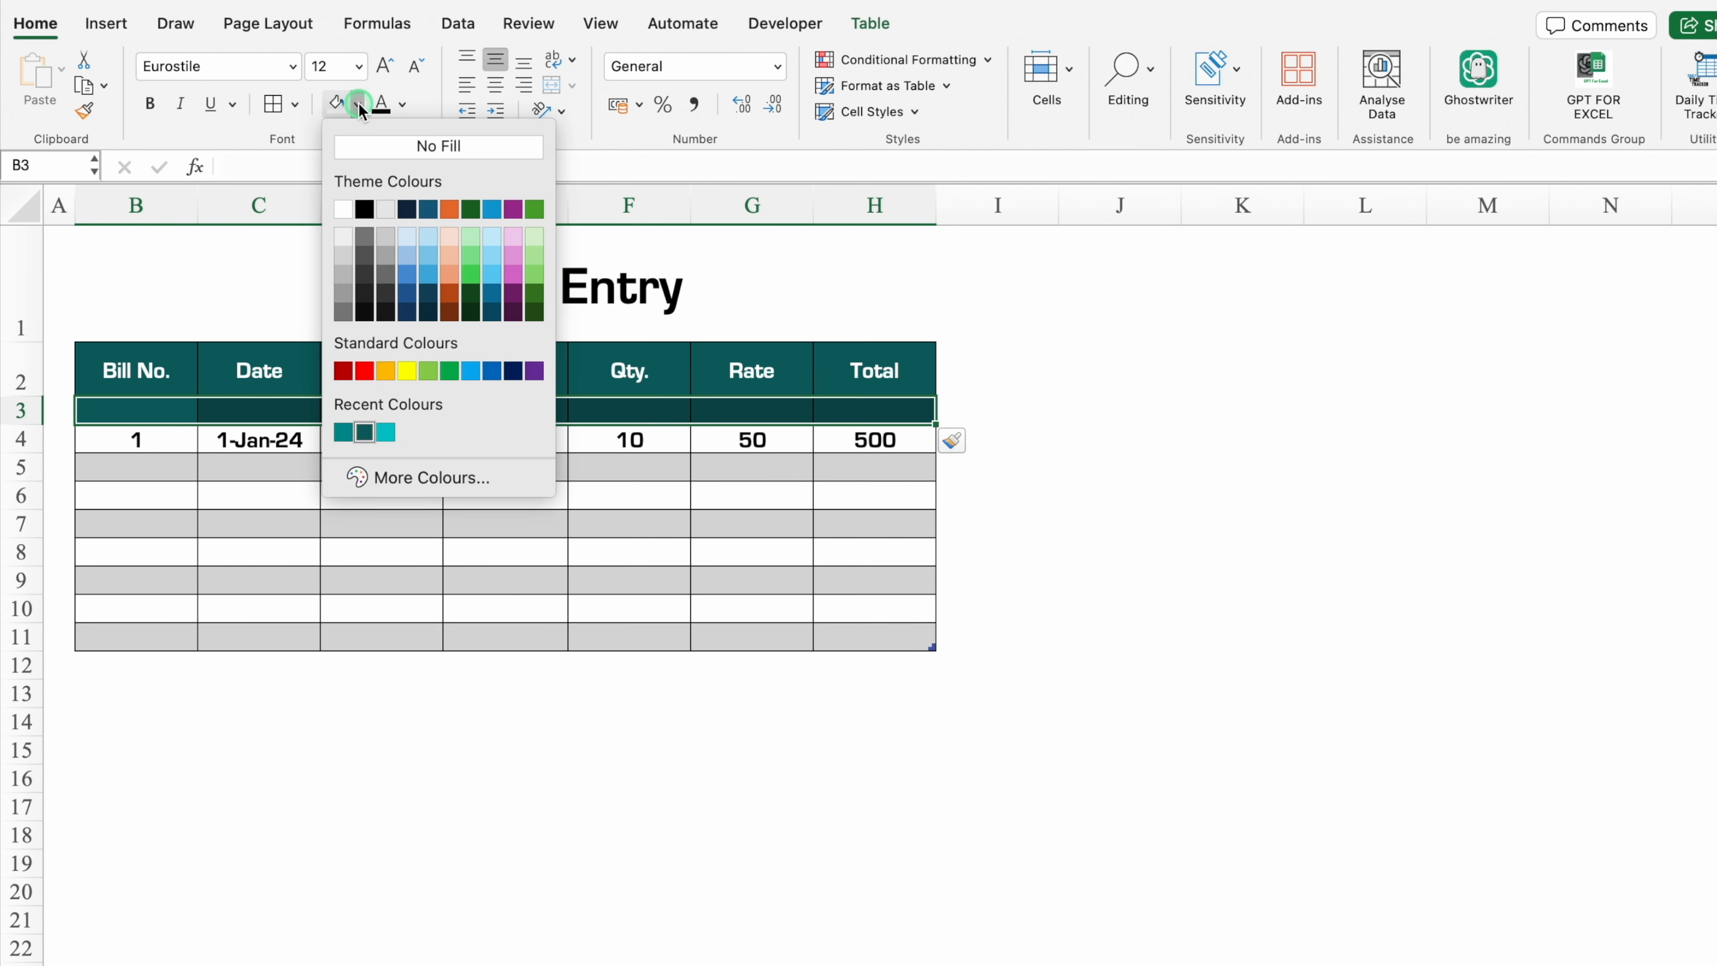
{"action": "left_click", "coordinate": [395, 148]}
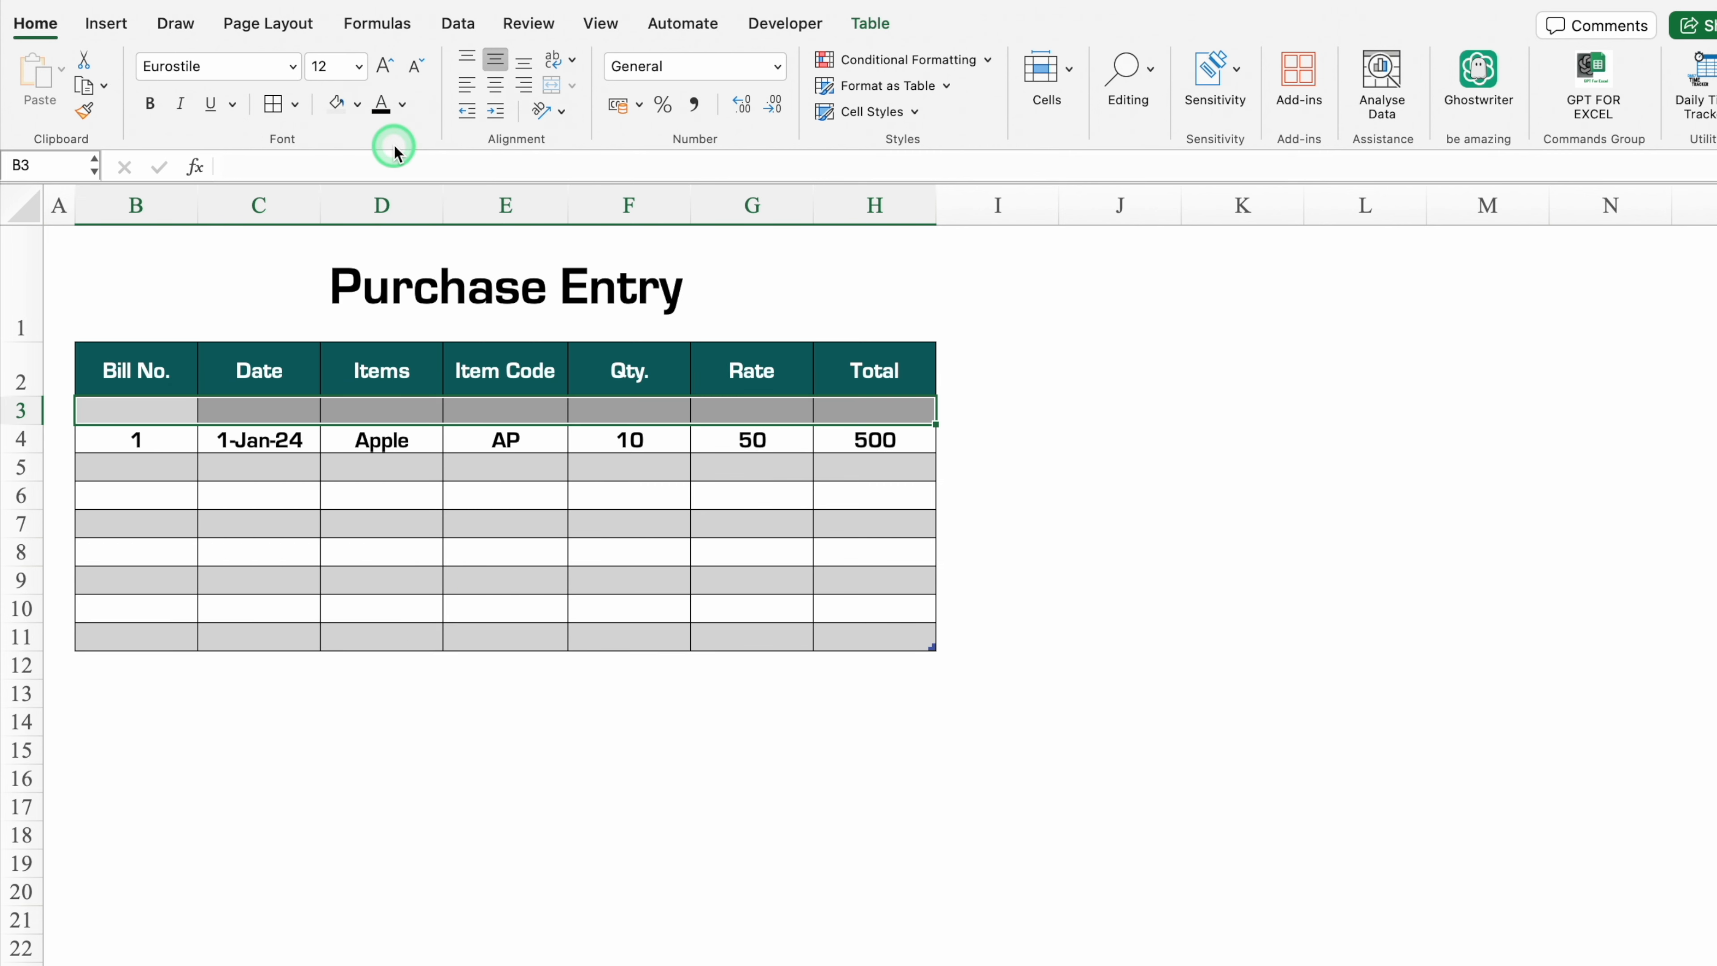
{"action": "left_click", "coordinate": [149, 410]}
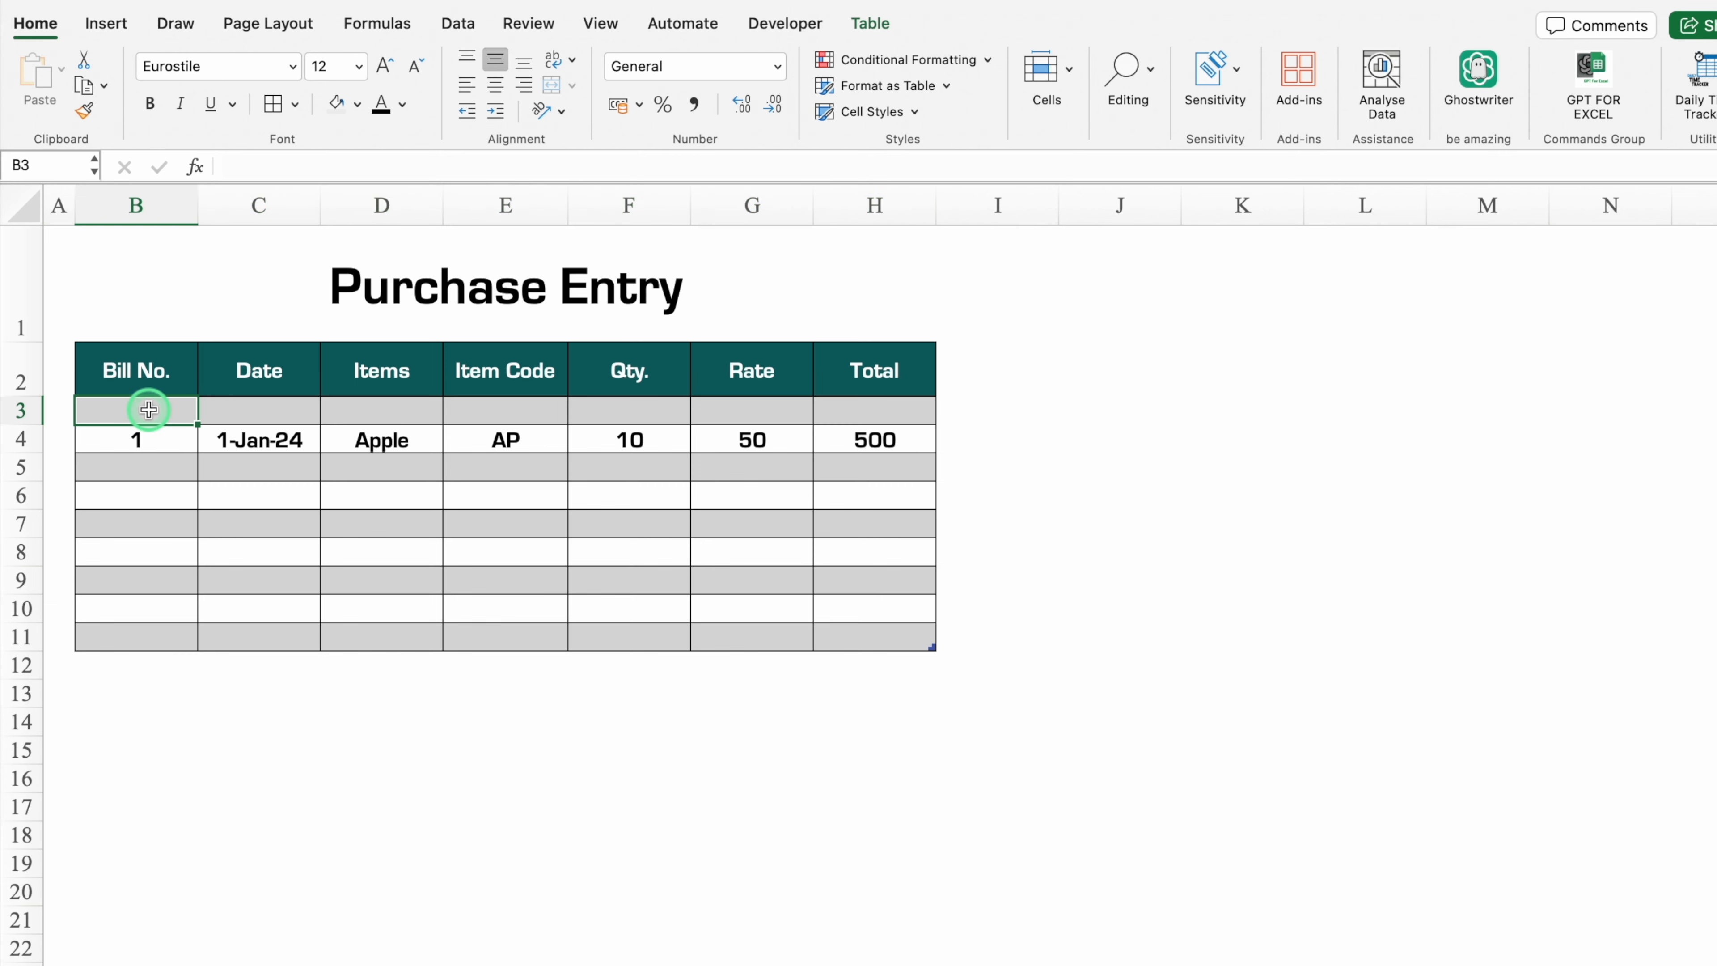
- Return to the stock entry form and clear the entries in E6:E11, from Bill No. to Rate
{"action": "left_click", "coordinate": [203, 964]}
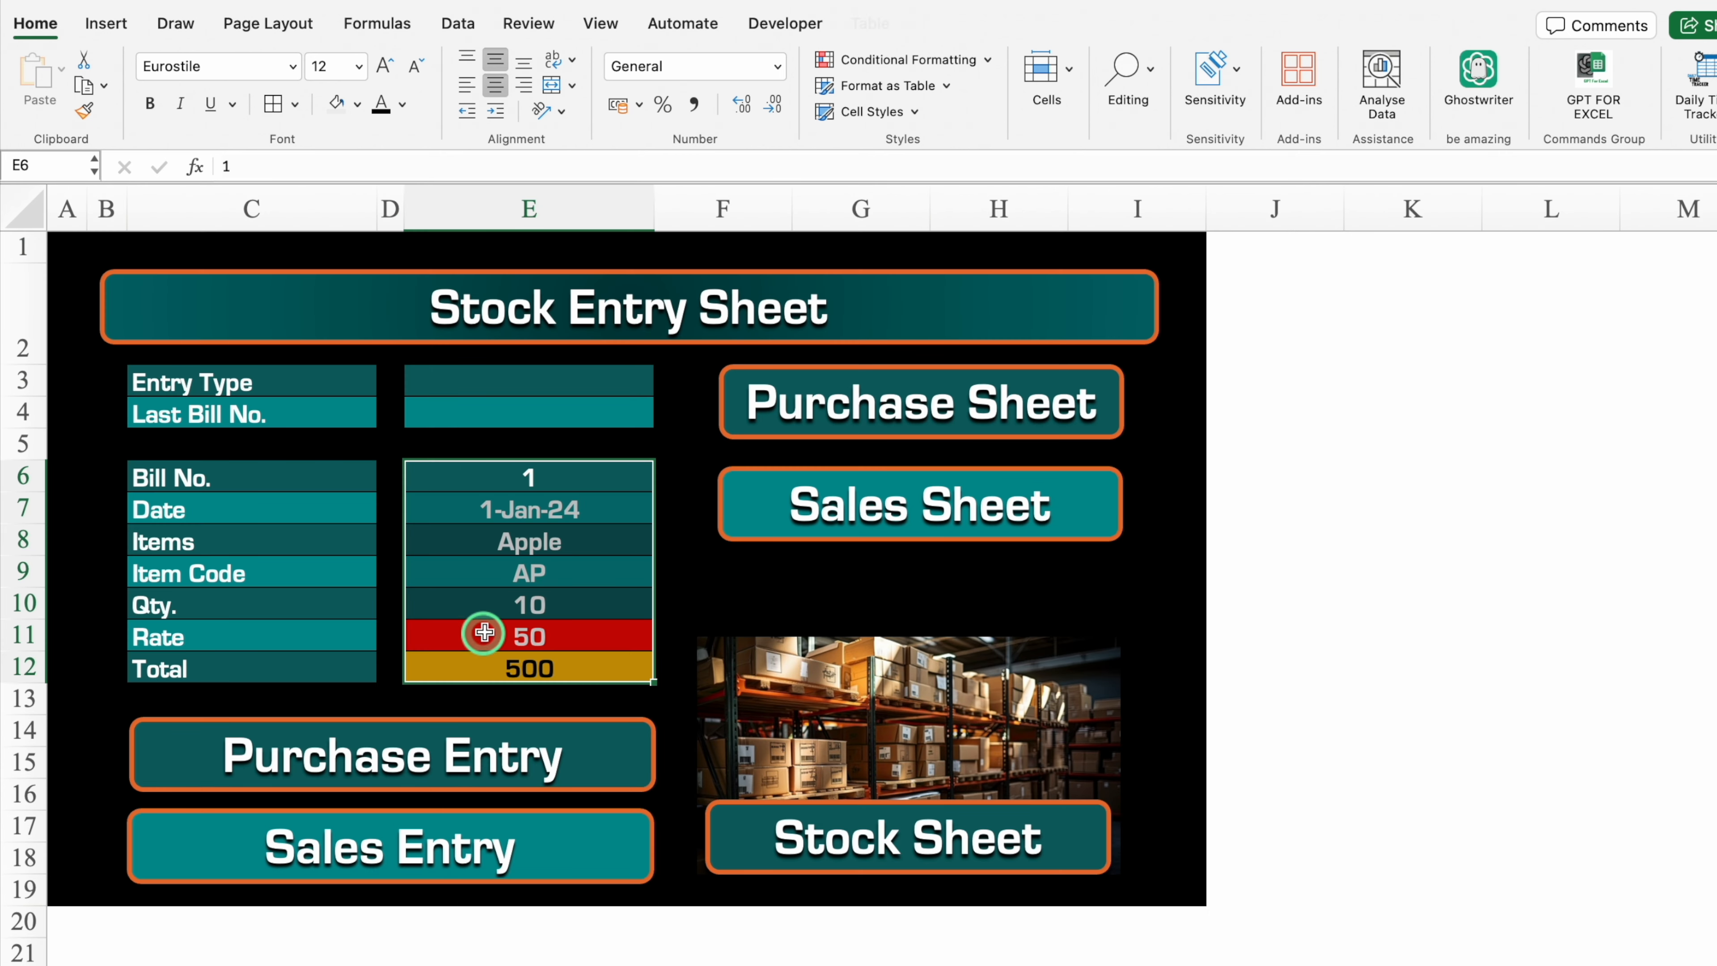
{"action": "left_click", "coordinate": [605, 477]}
{"action": "left_click_drag", "start_coordinate": [605, 478], "coordinate": [602, 629]}
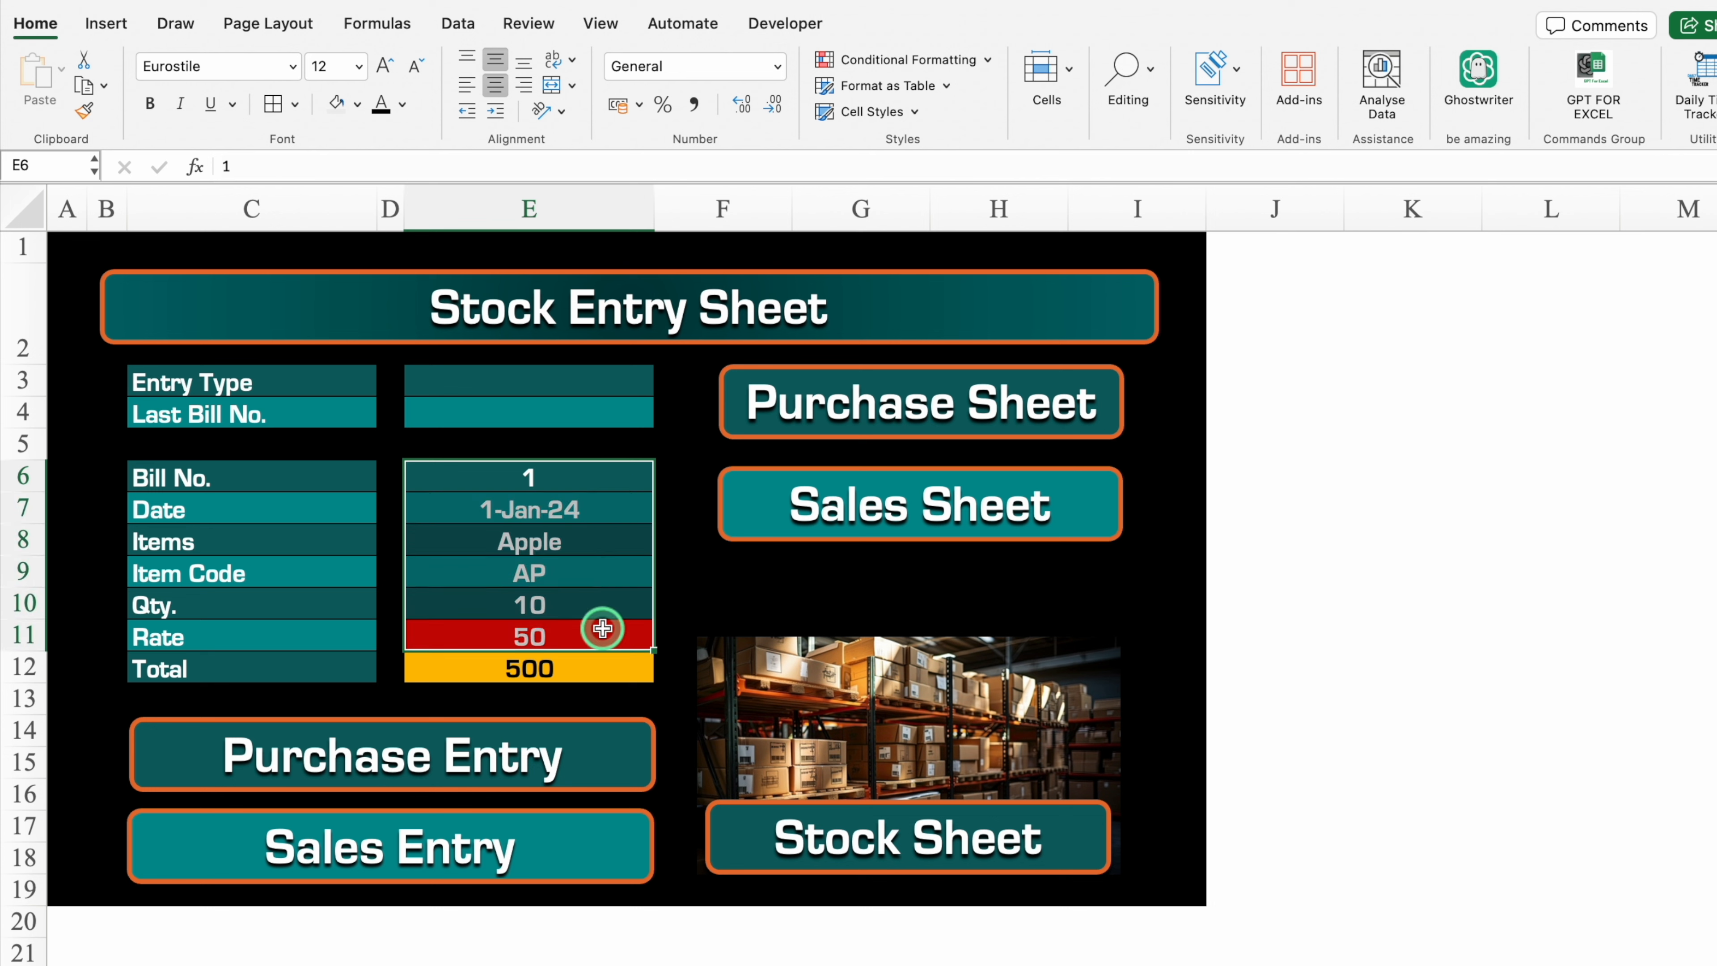
{"action": "key", "text": "Delete"}
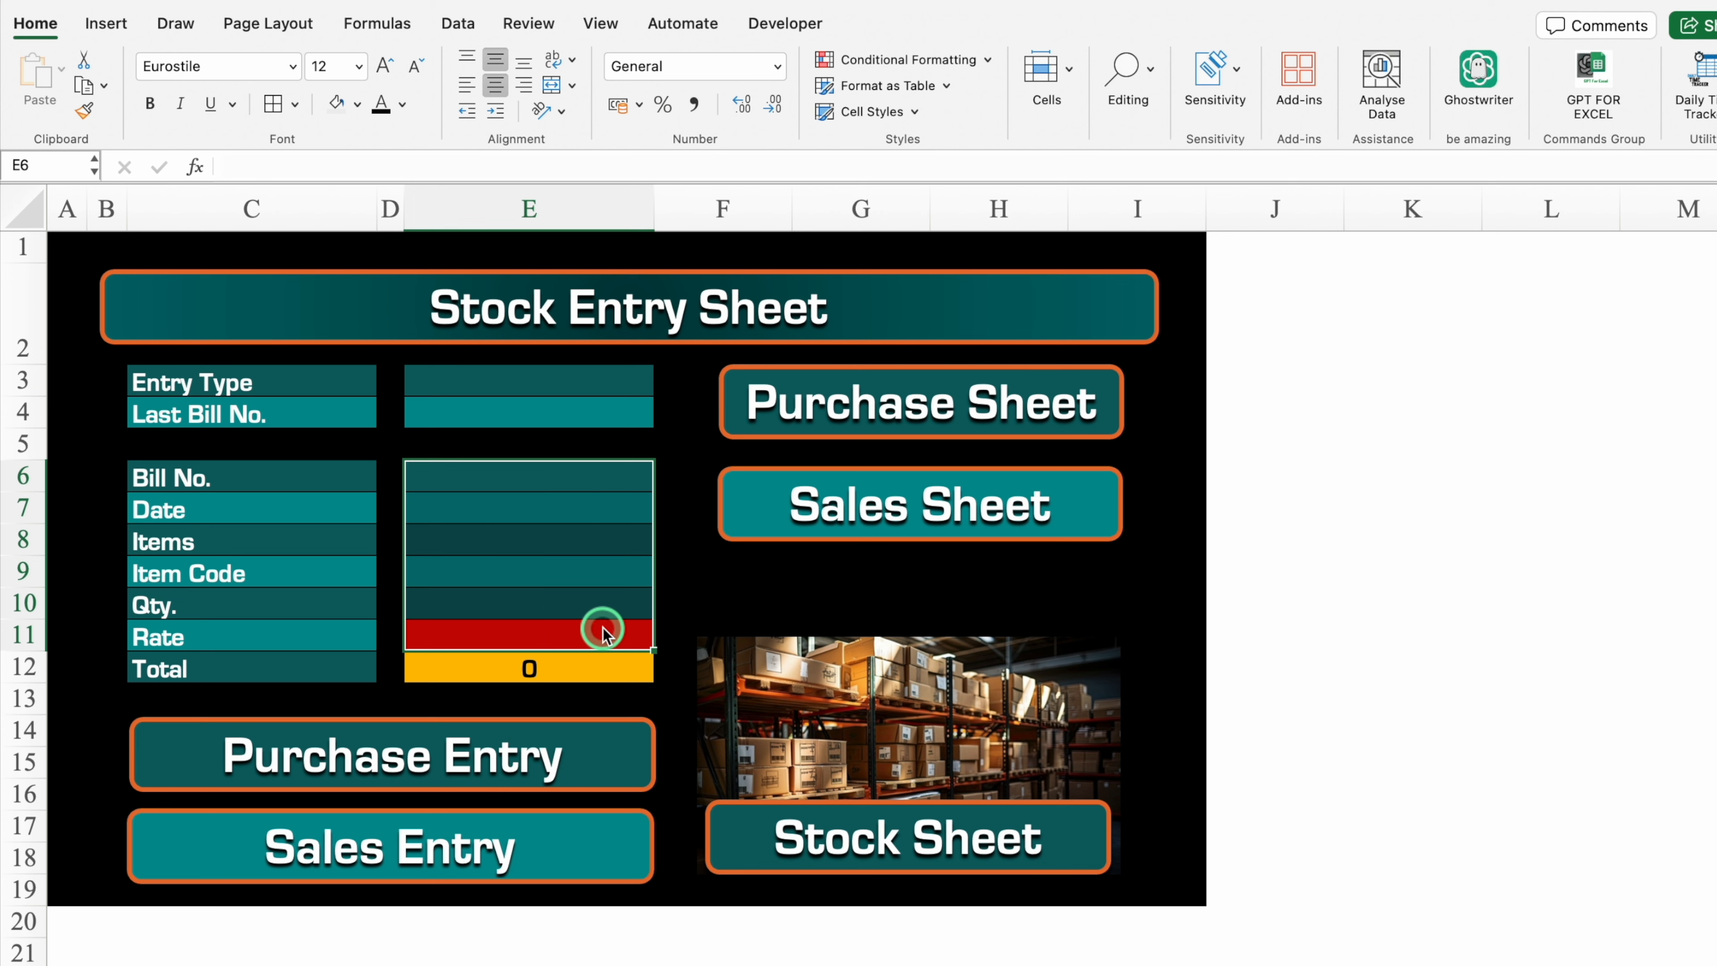
- Select the Entry Type cell E3 and stop recording the Purchase macro
{"action": "left_click", "coordinate": [505, 380]}
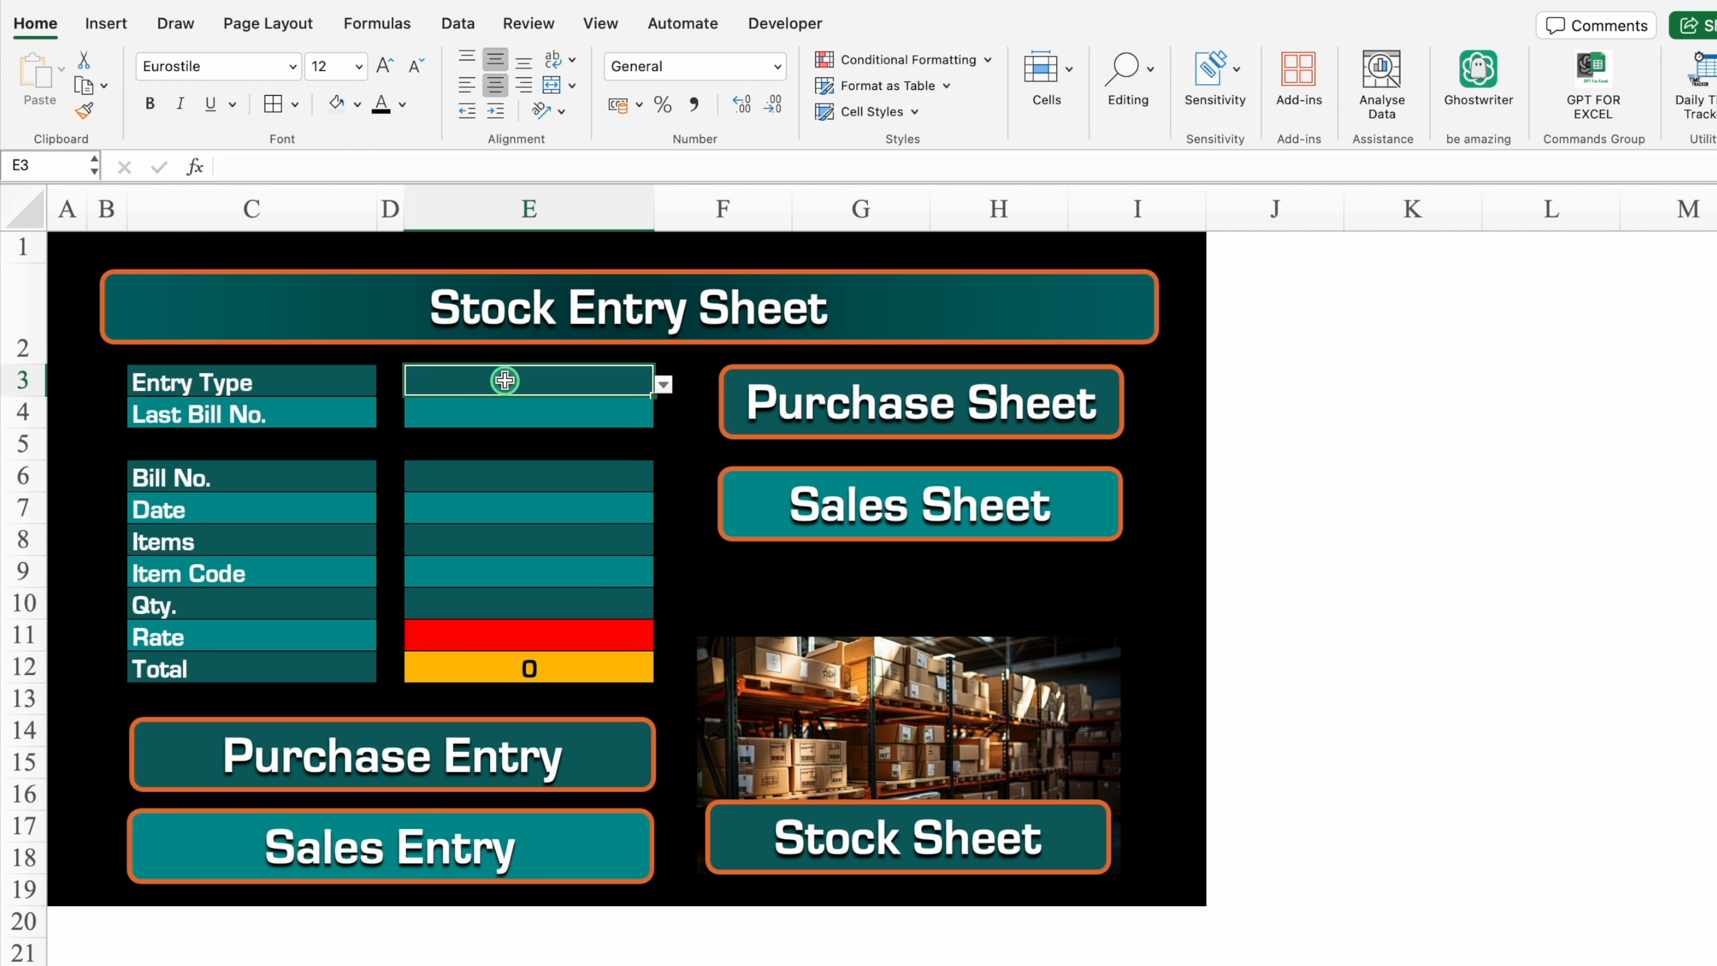
{"action": "left_click", "coordinate": [771, 22]}
{"action": "left_click", "coordinate": [281, 114]}
{"action": "left_click", "coordinate": [188, 71]}
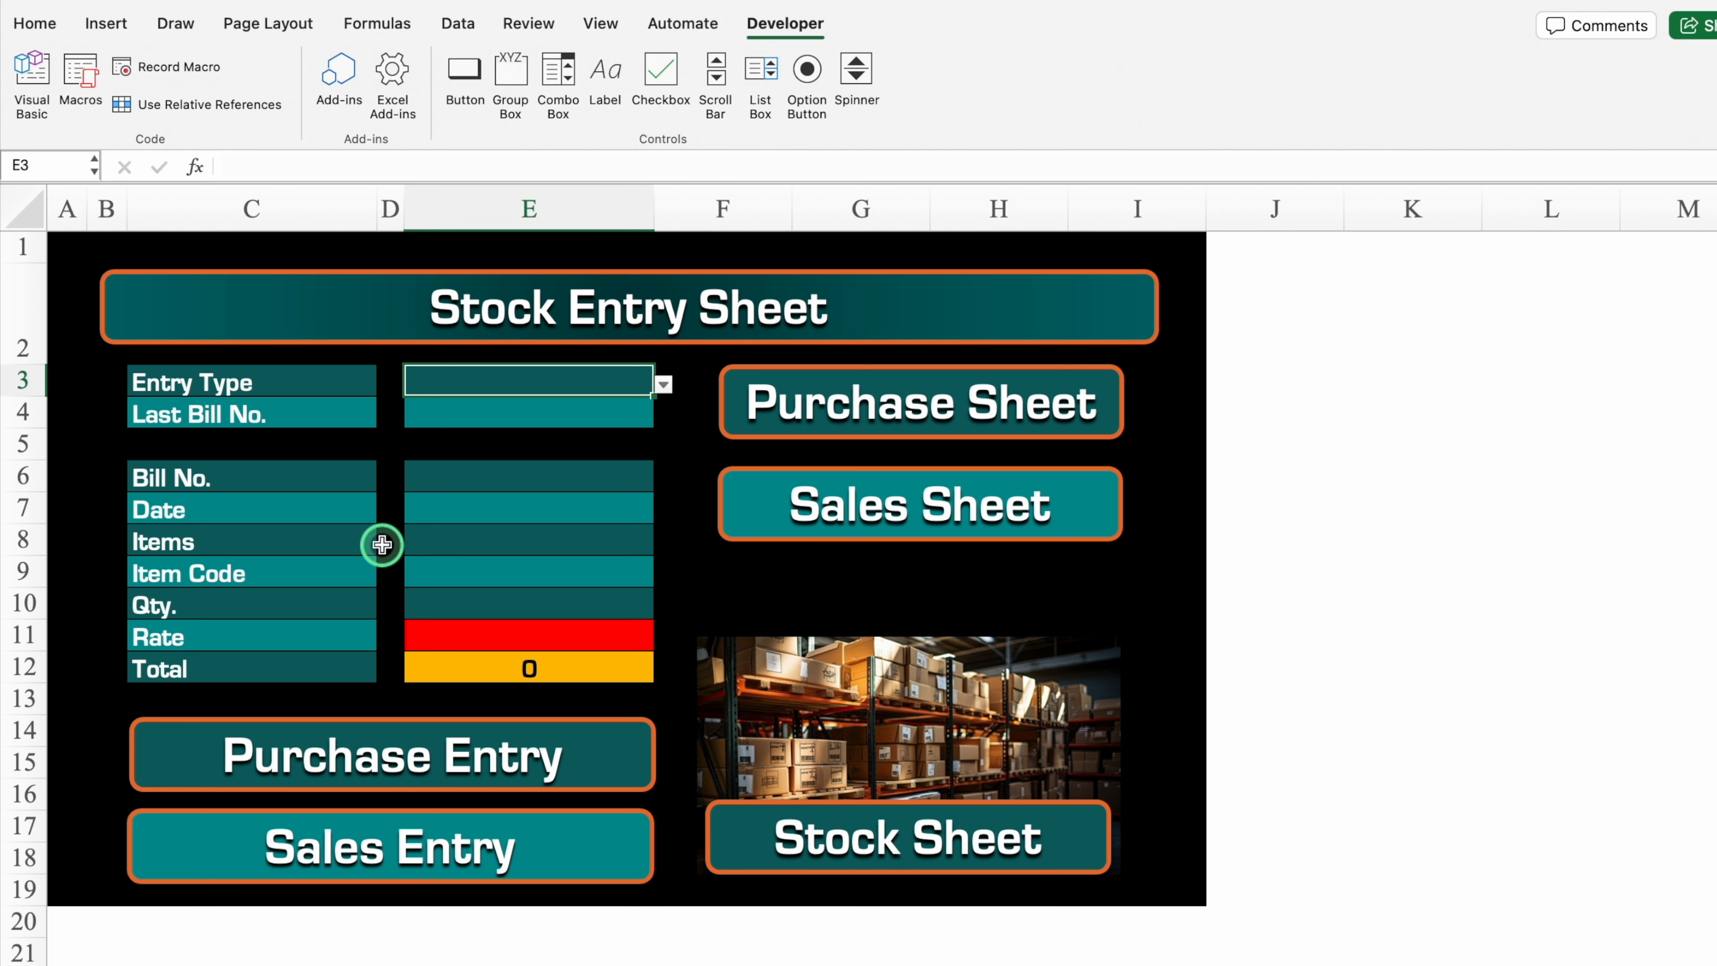
- Set up a conditional formatting rule on the Total cell E12 for cell values equal to 0
{"action": "left_click", "coordinate": [473, 667]}
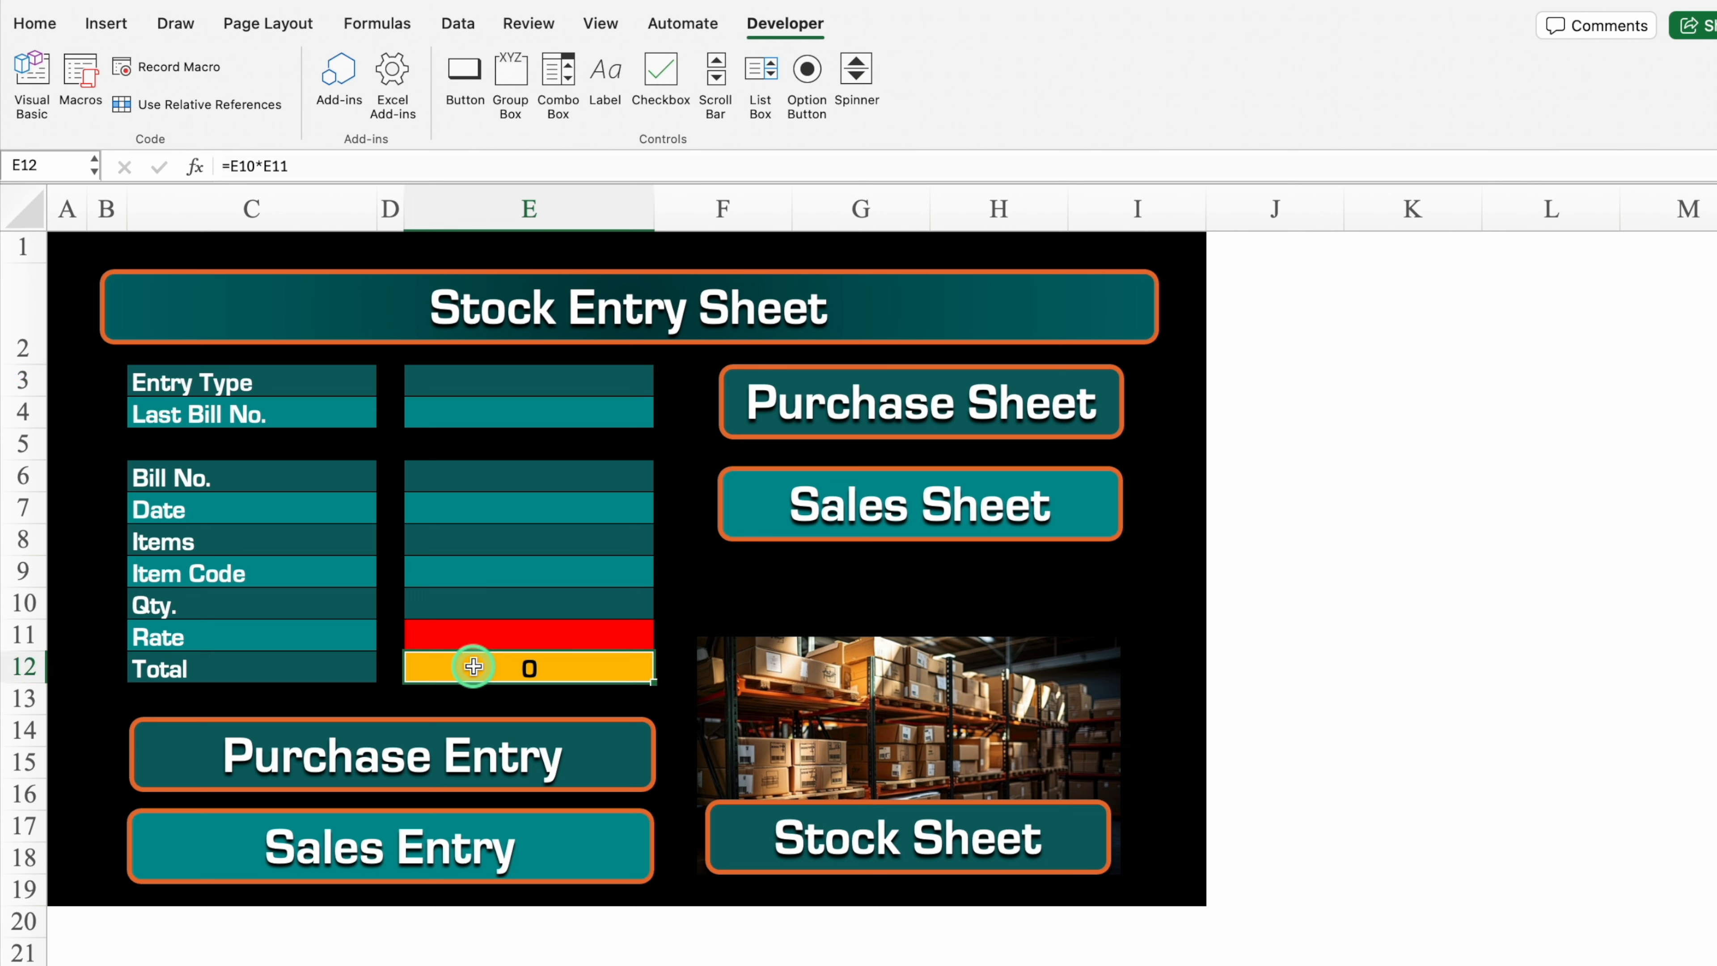
{"action": "left_click", "coordinate": [36, 22]}
{"action": "left_click", "coordinate": [890, 59]}
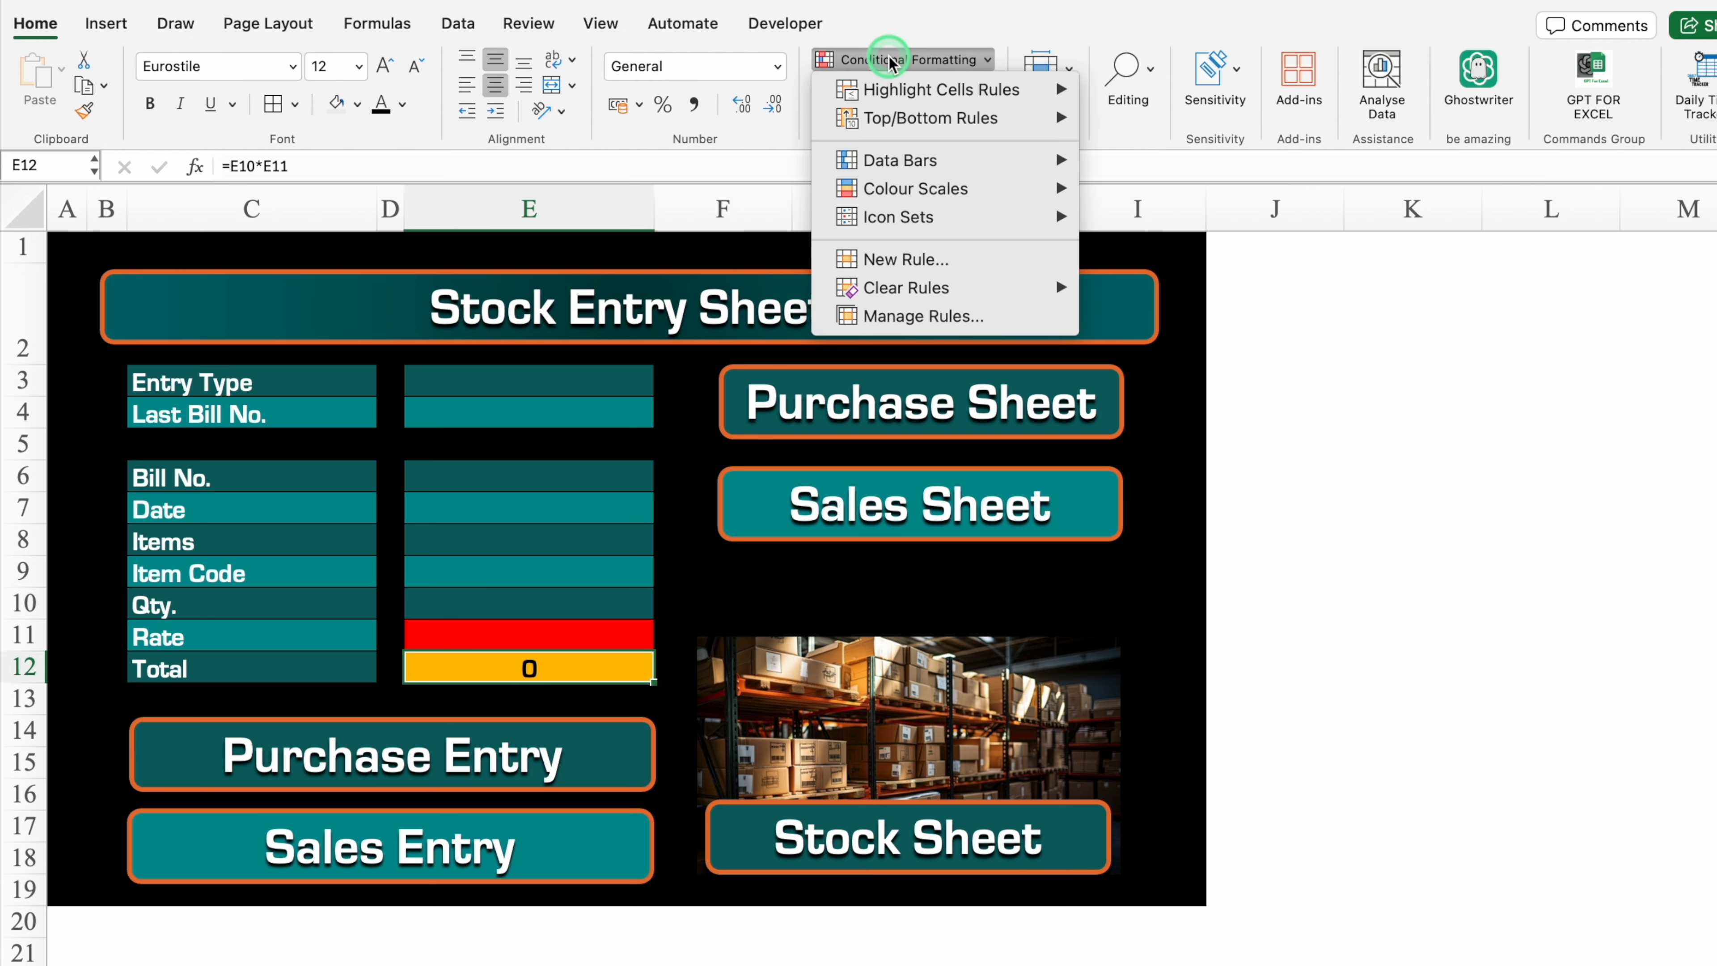
{"action": "left_click", "coordinate": [964, 89]}
{"action": "left_click", "coordinate": [1158, 179]}
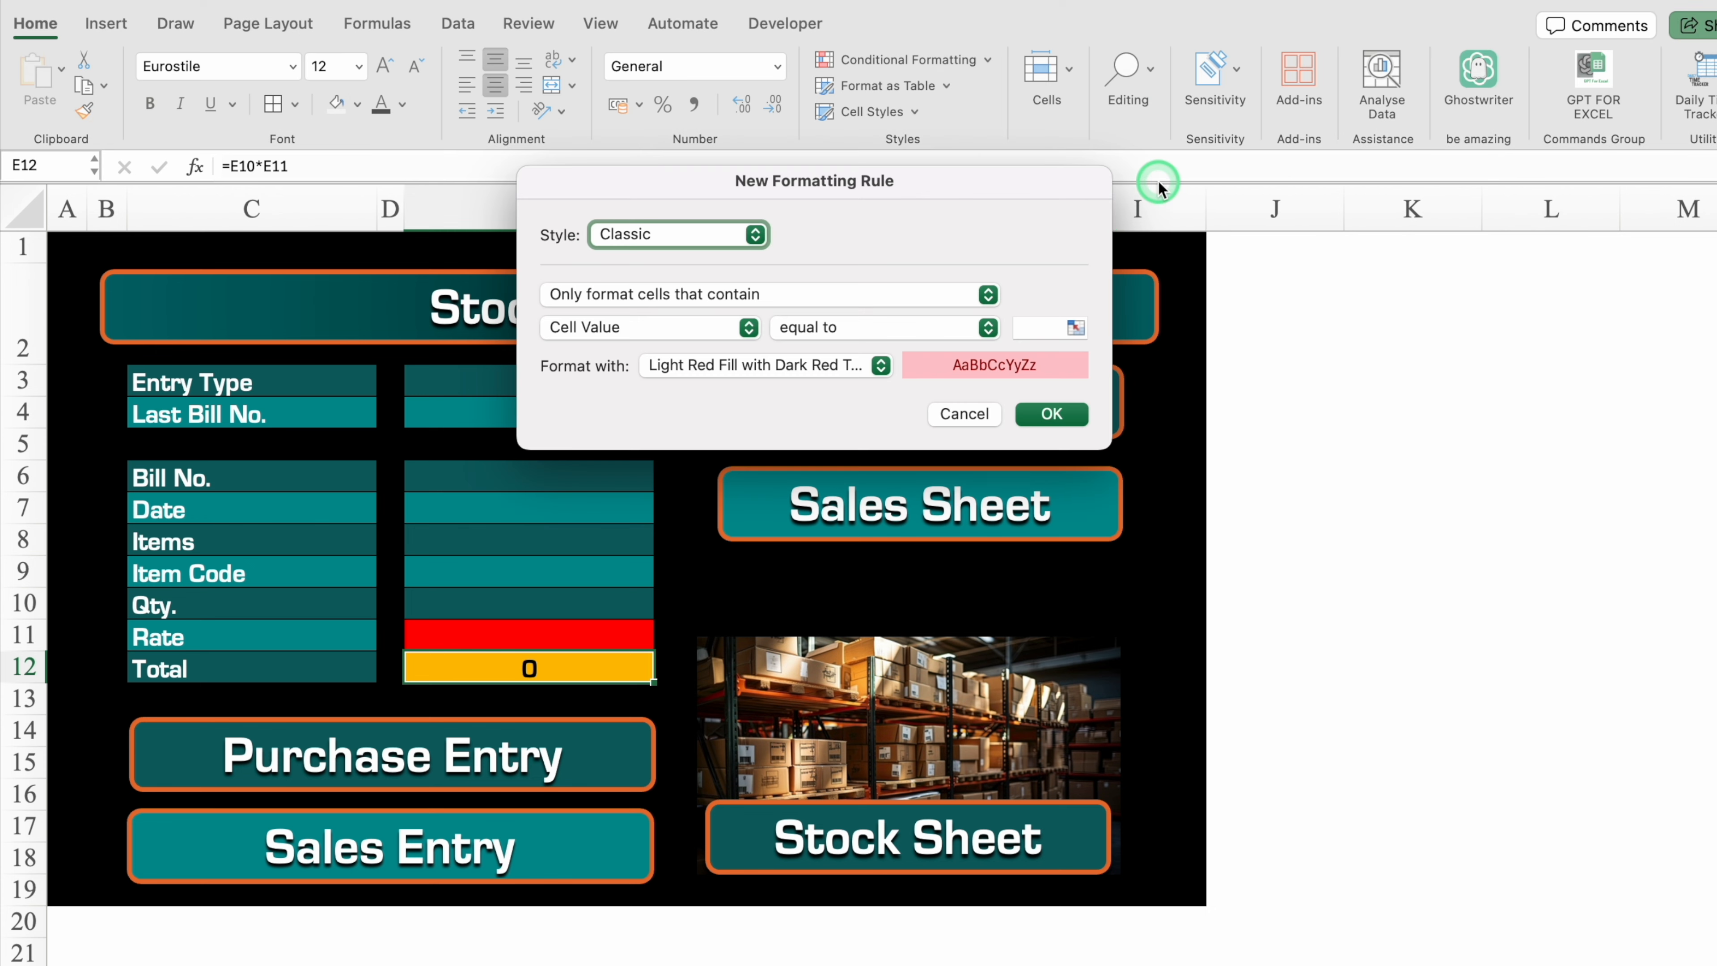
{"action": "type", "text": "0"}
- Give the zero-value rule a custom format with the standard orange font colour matching the Total cell's fill, and apply it
{"action": "left_click", "coordinate": [880, 368]}
{"action": "left_click", "coordinate": [766, 512]}
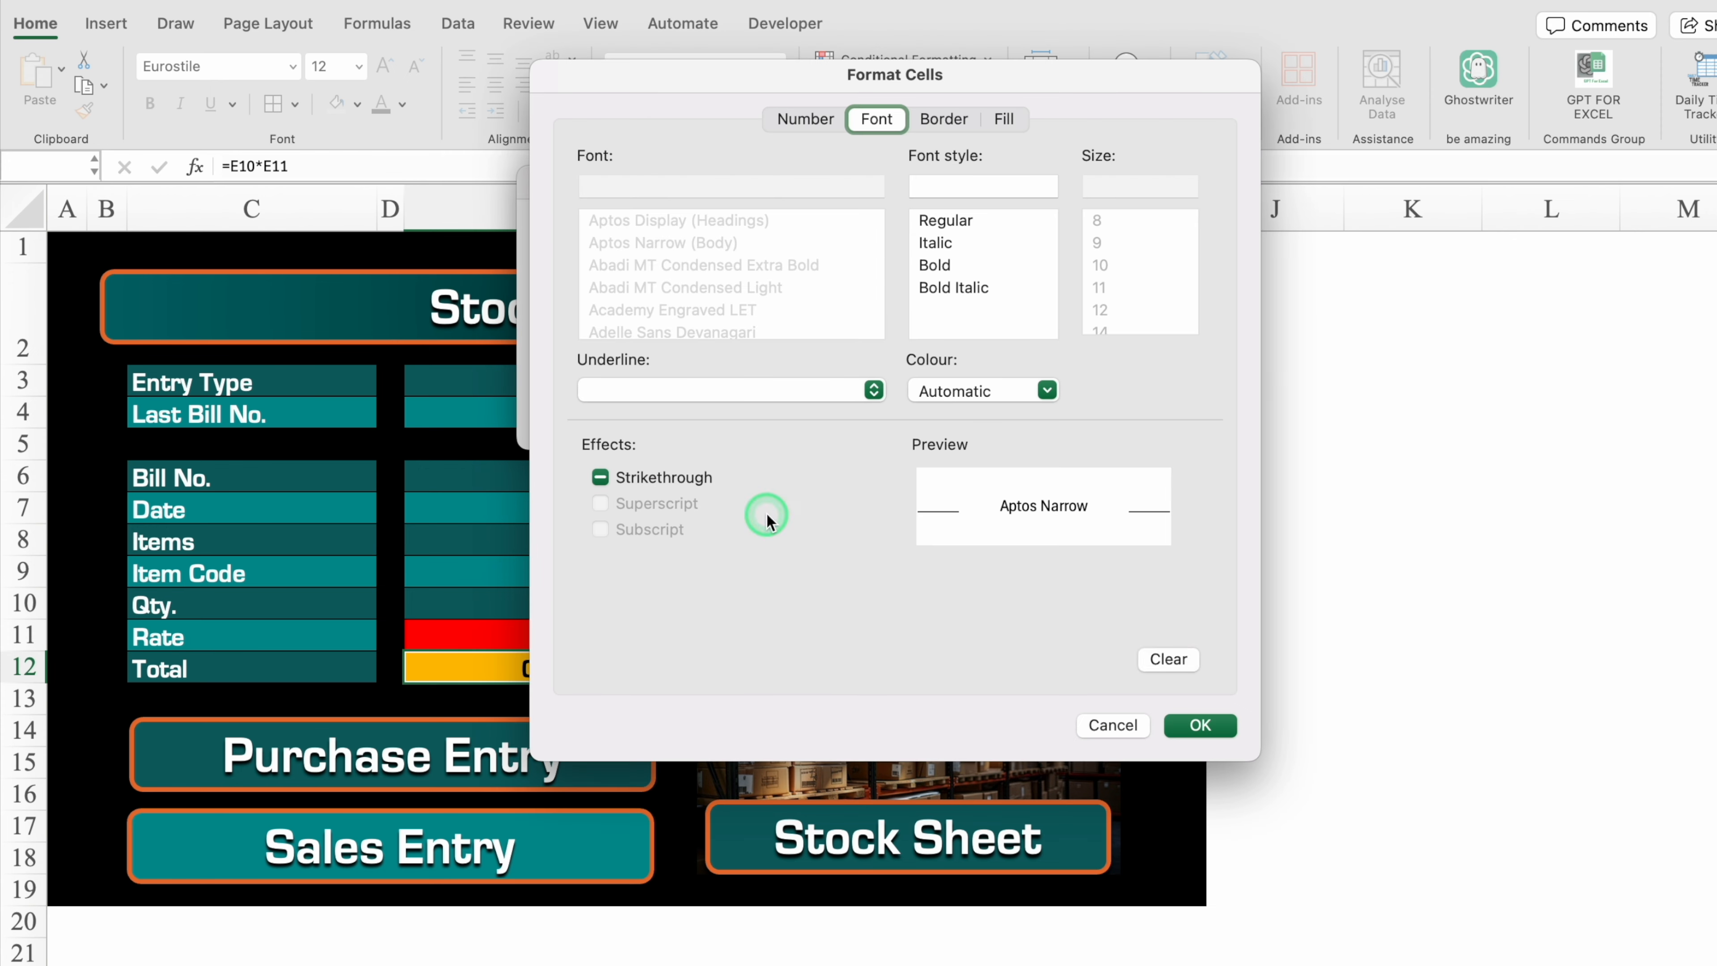
{"action": "left_click", "coordinate": [877, 119]}
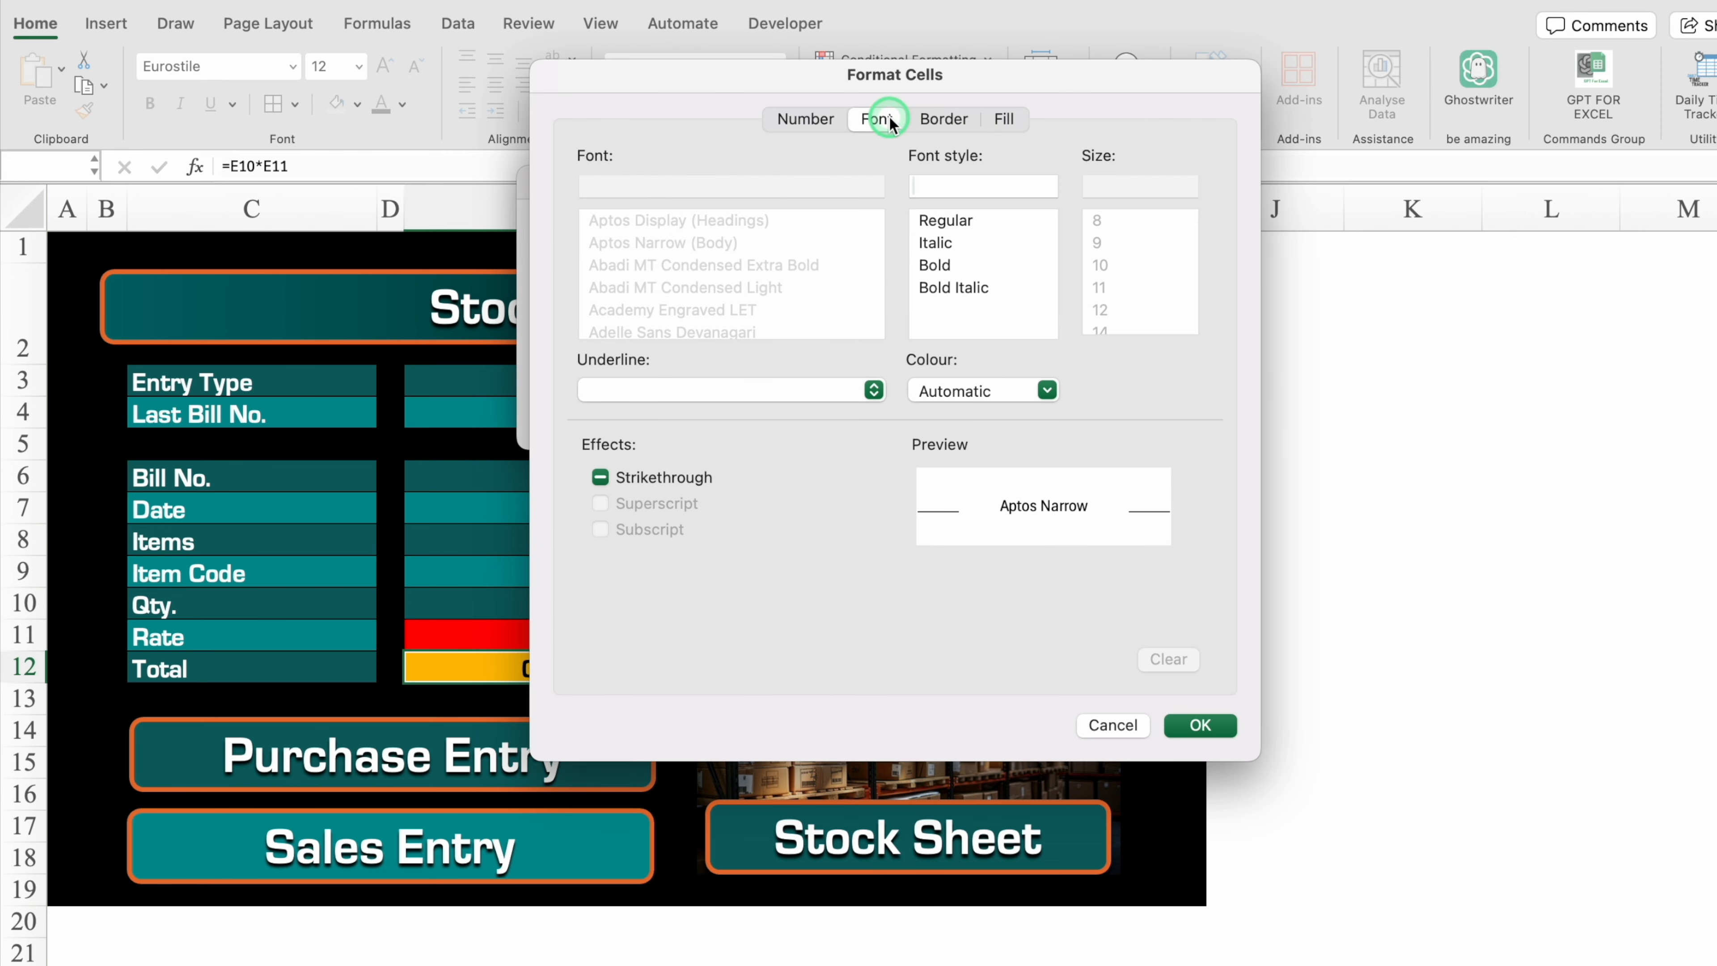
{"action": "left_click", "coordinate": [1045, 389]}
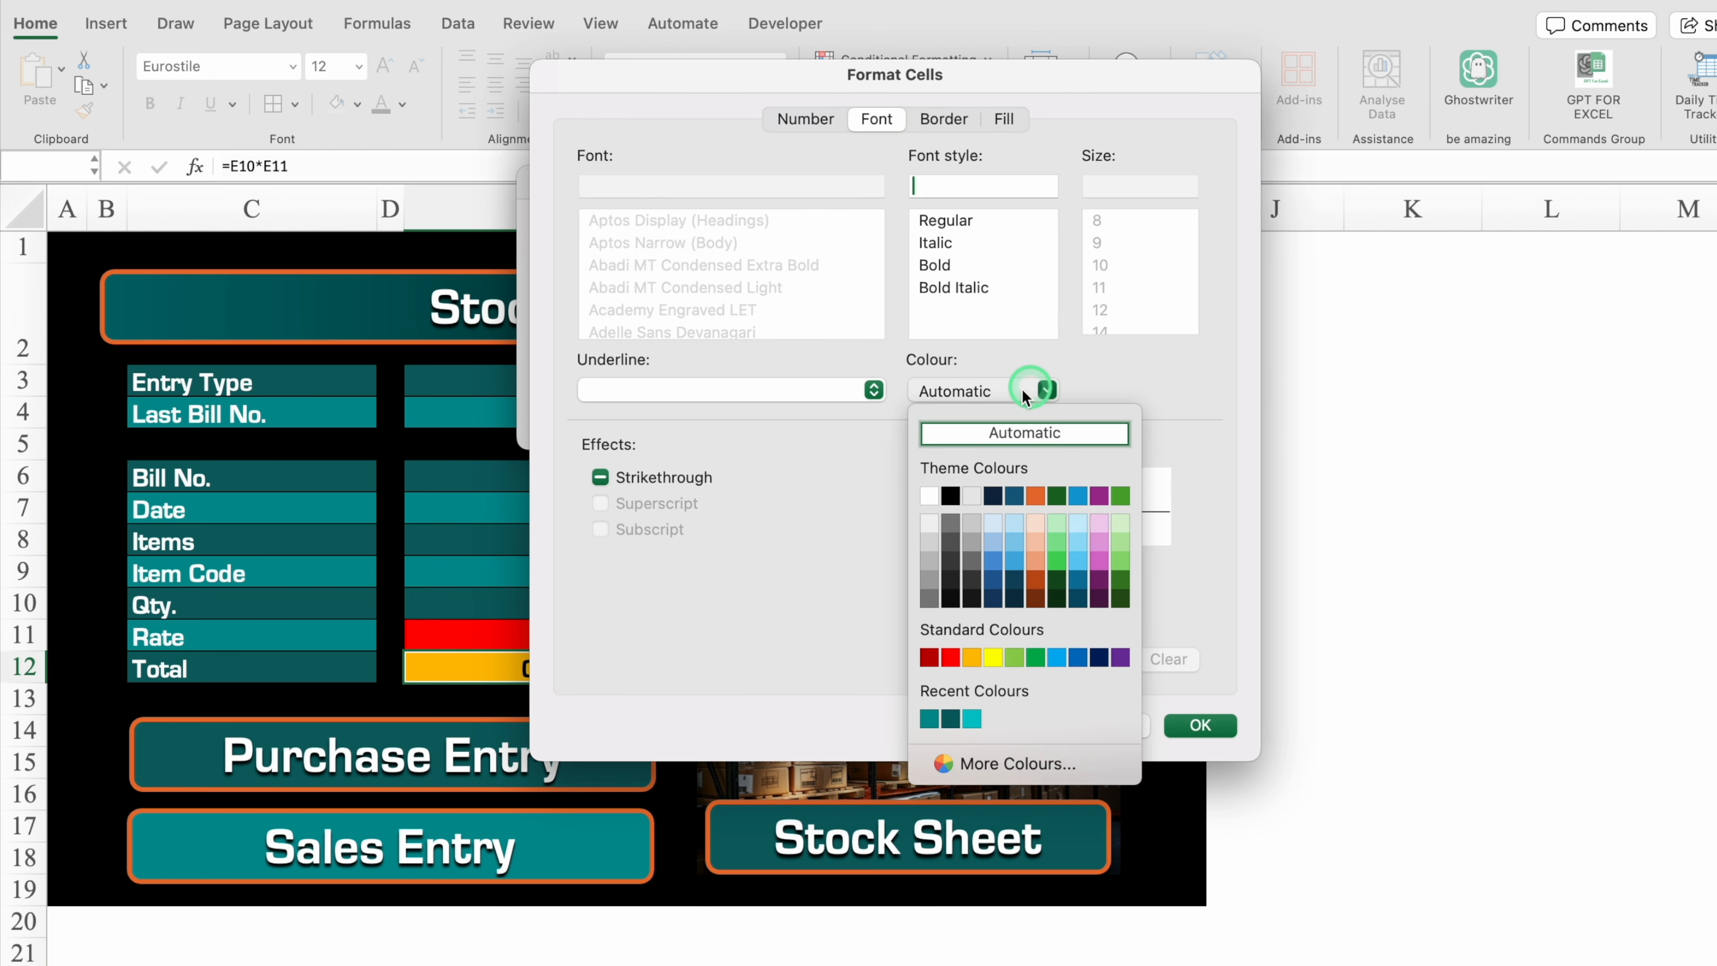
{"action": "left_click", "coordinate": [972, 657]}
{"action": "left_click", "coordinate": [1194, 727]}
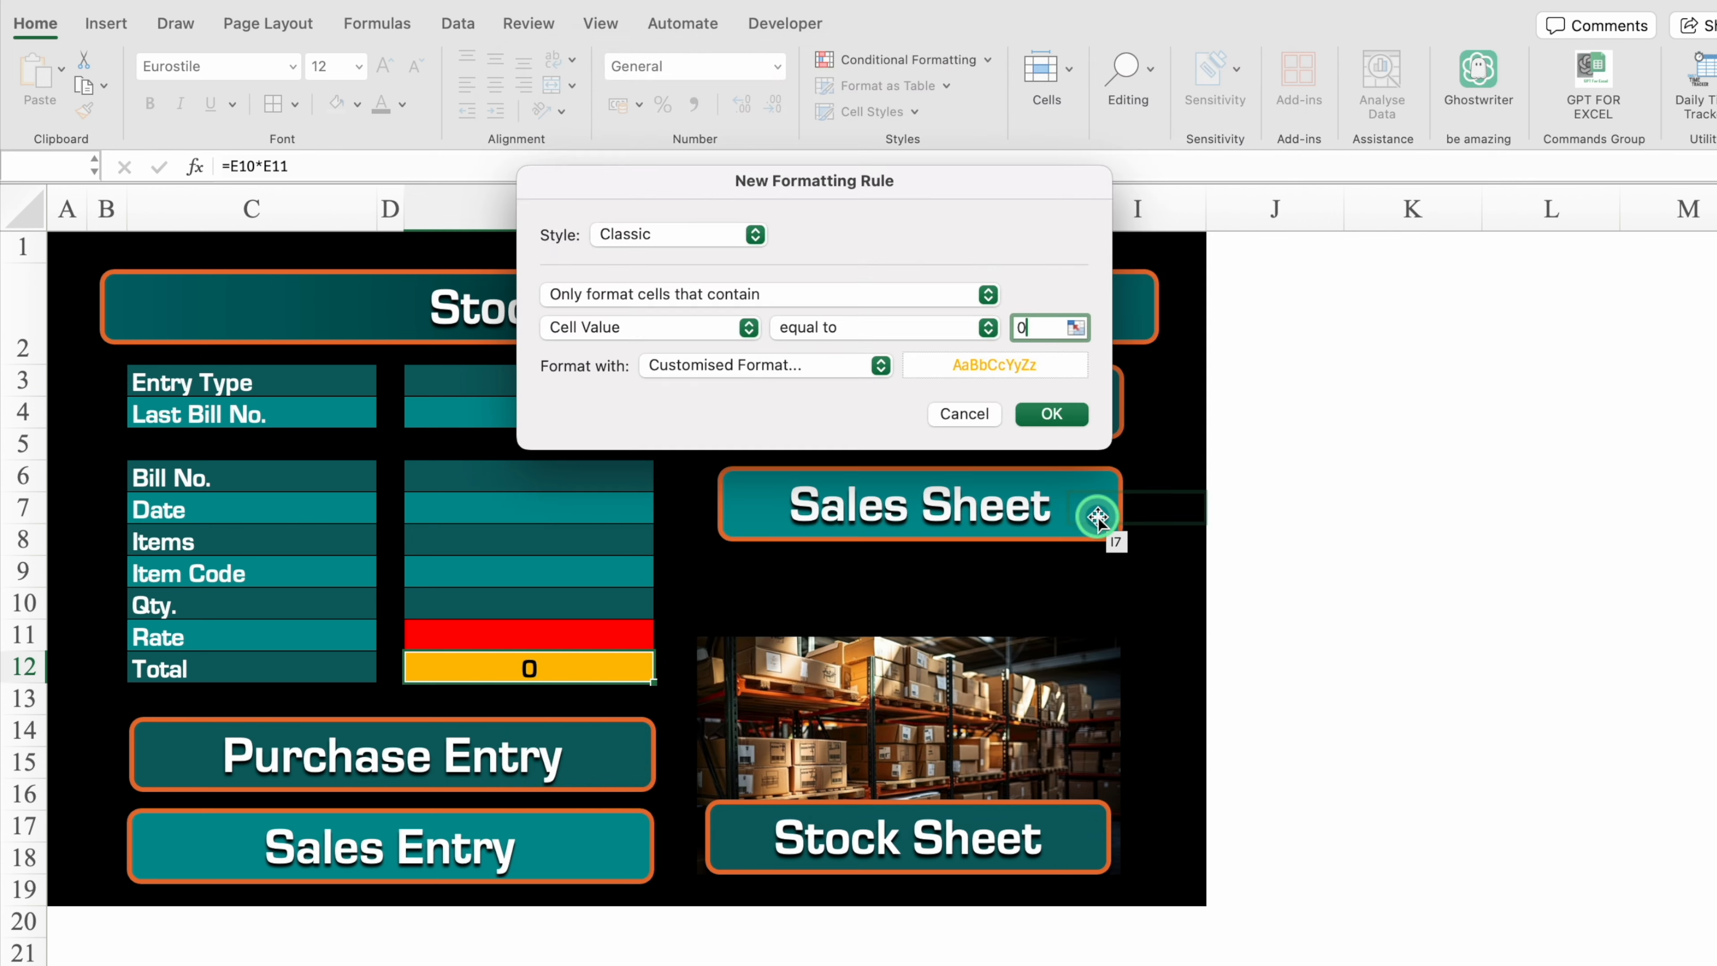
{"action": "left_click", "coordinate": [1041, 411]}
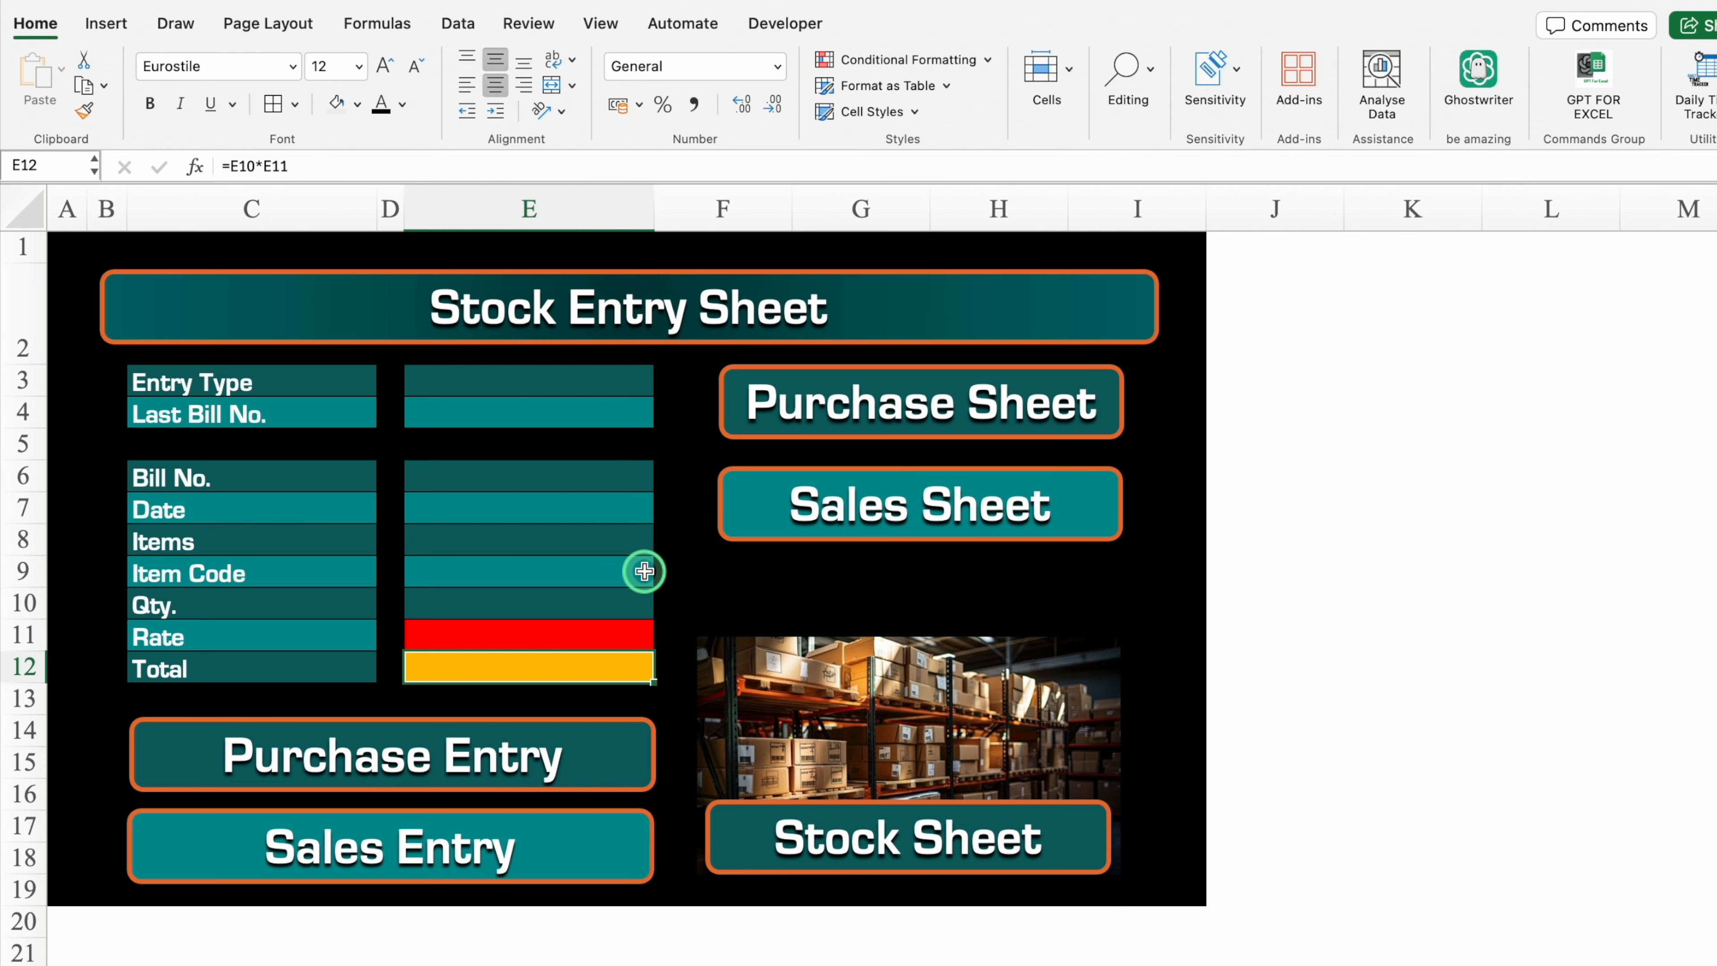
- Assign the Purchase macro to the Purchase Entry button on the stock entry form
{"action": "left_click", "coordinate": [437, 740]}
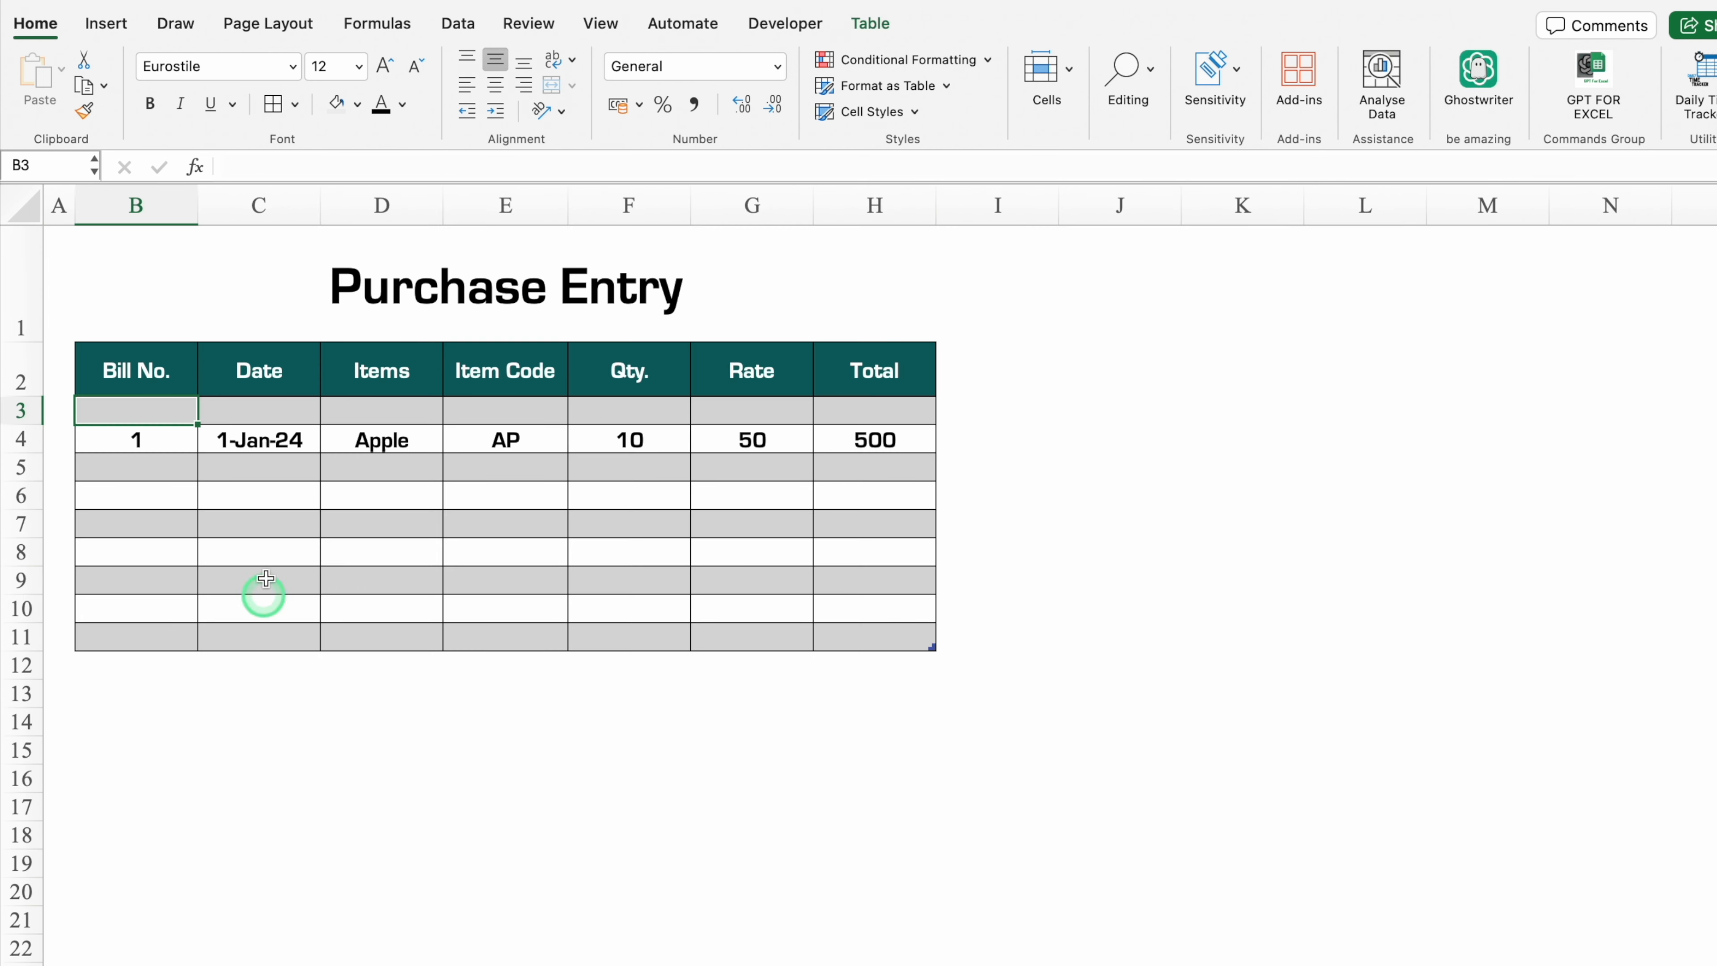
{"action": "left_click_drag", "start_coordinate": [163, 441], "coordinate": [820, 462]}
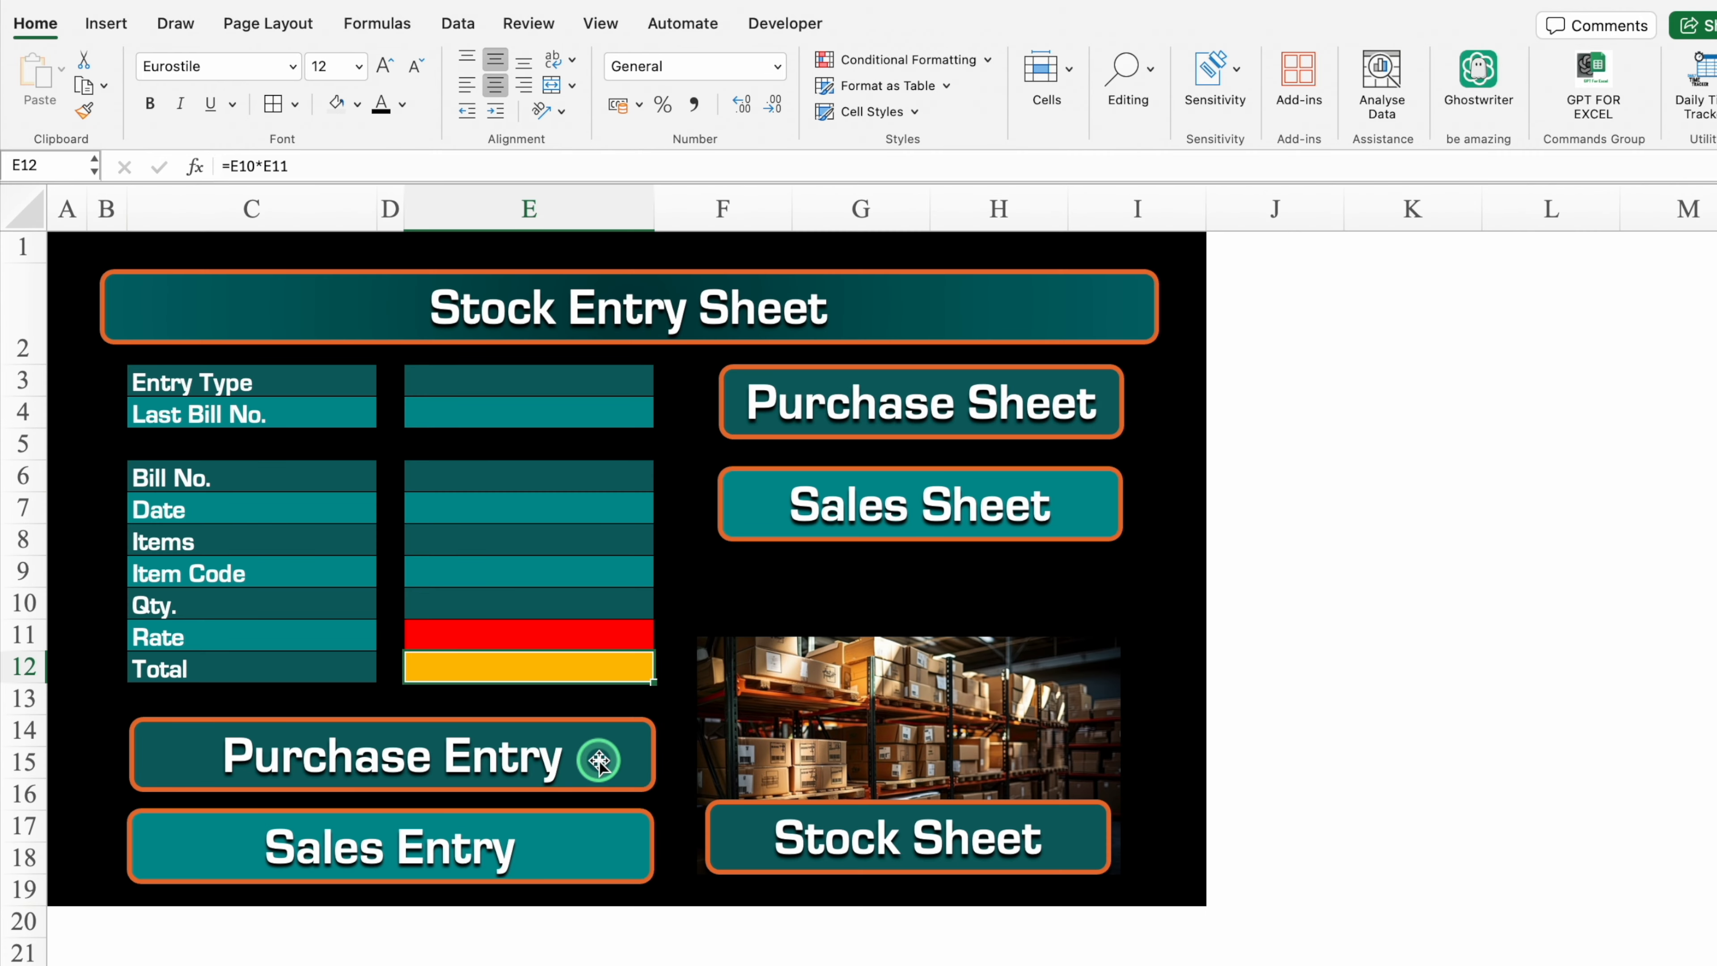
{"action": "left_click", "coordinate": [598, 761]}
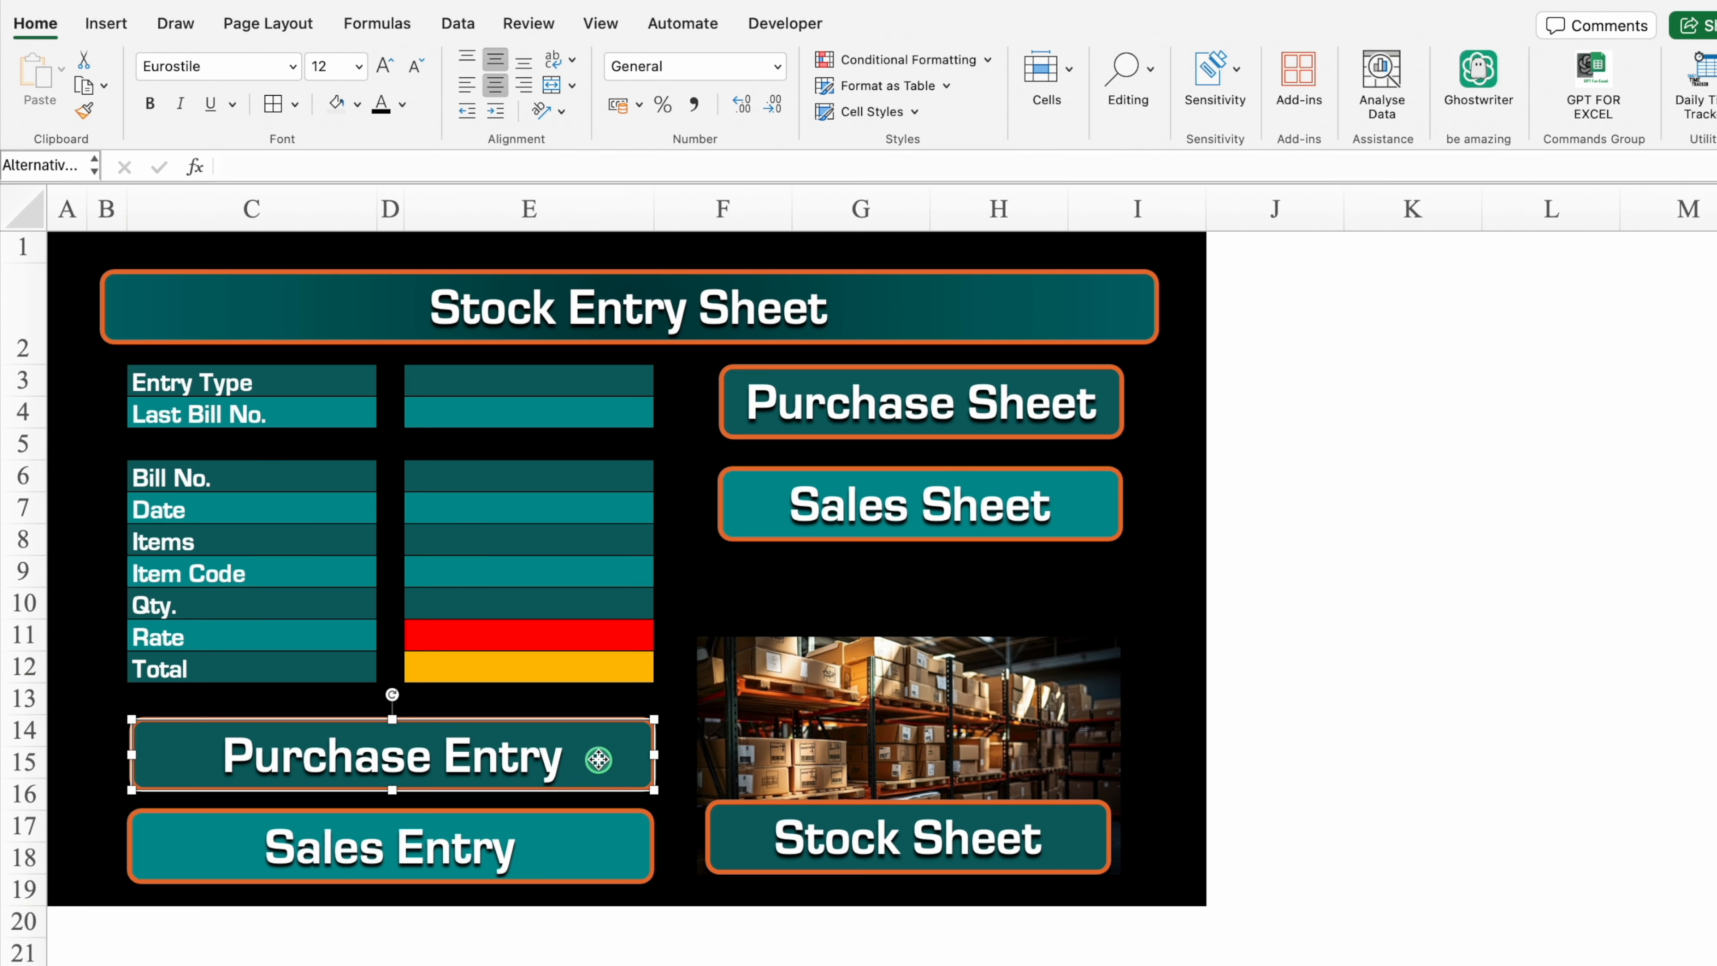
{"action": "right_click", "coordinate": [598, 762]}
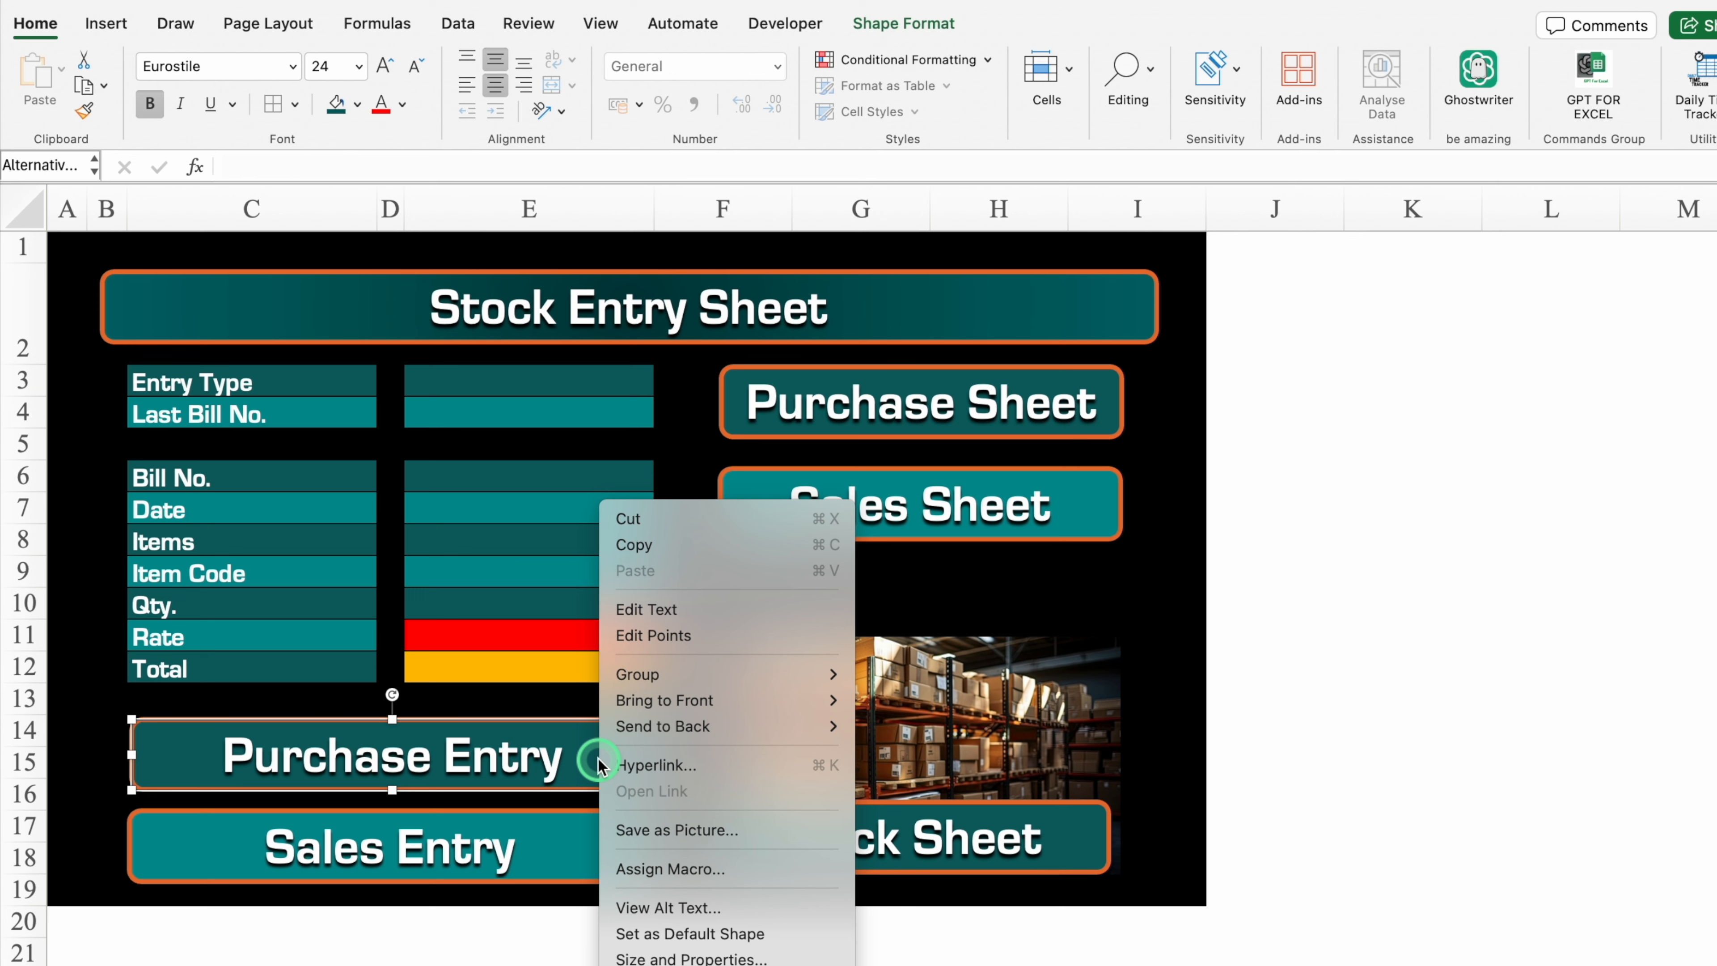
{"action": "left_click", "coordinate": [706, 868]}
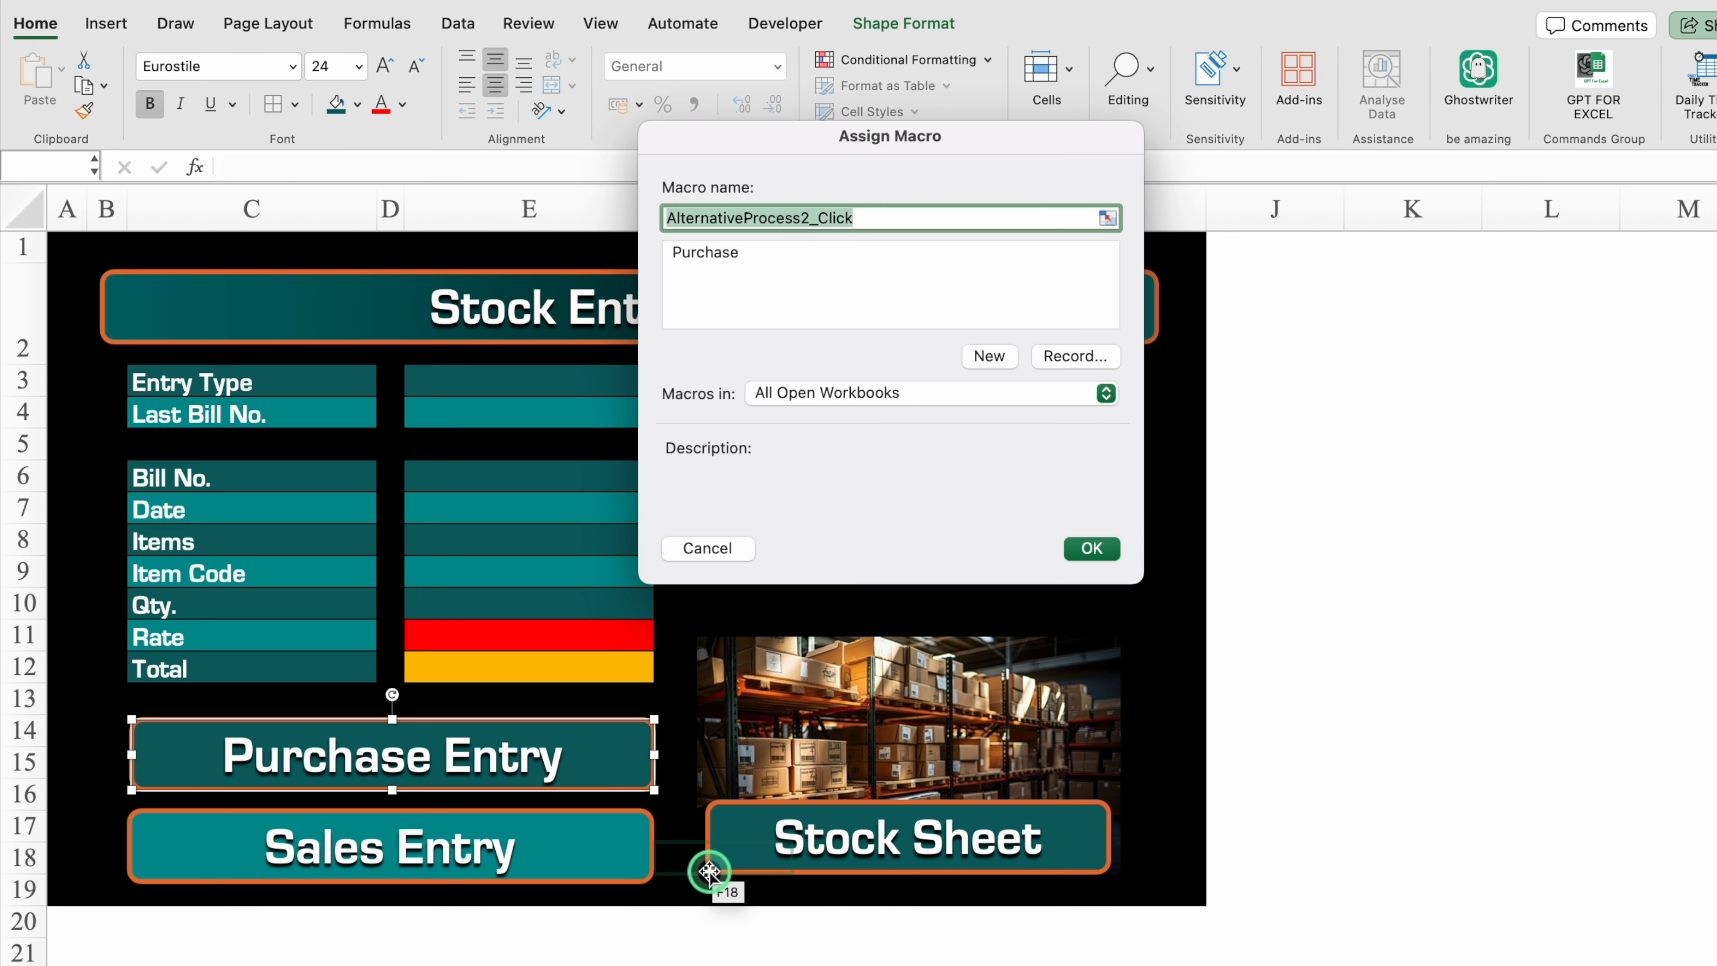
{"action": "left_click", "coordinate": [760, 259]}
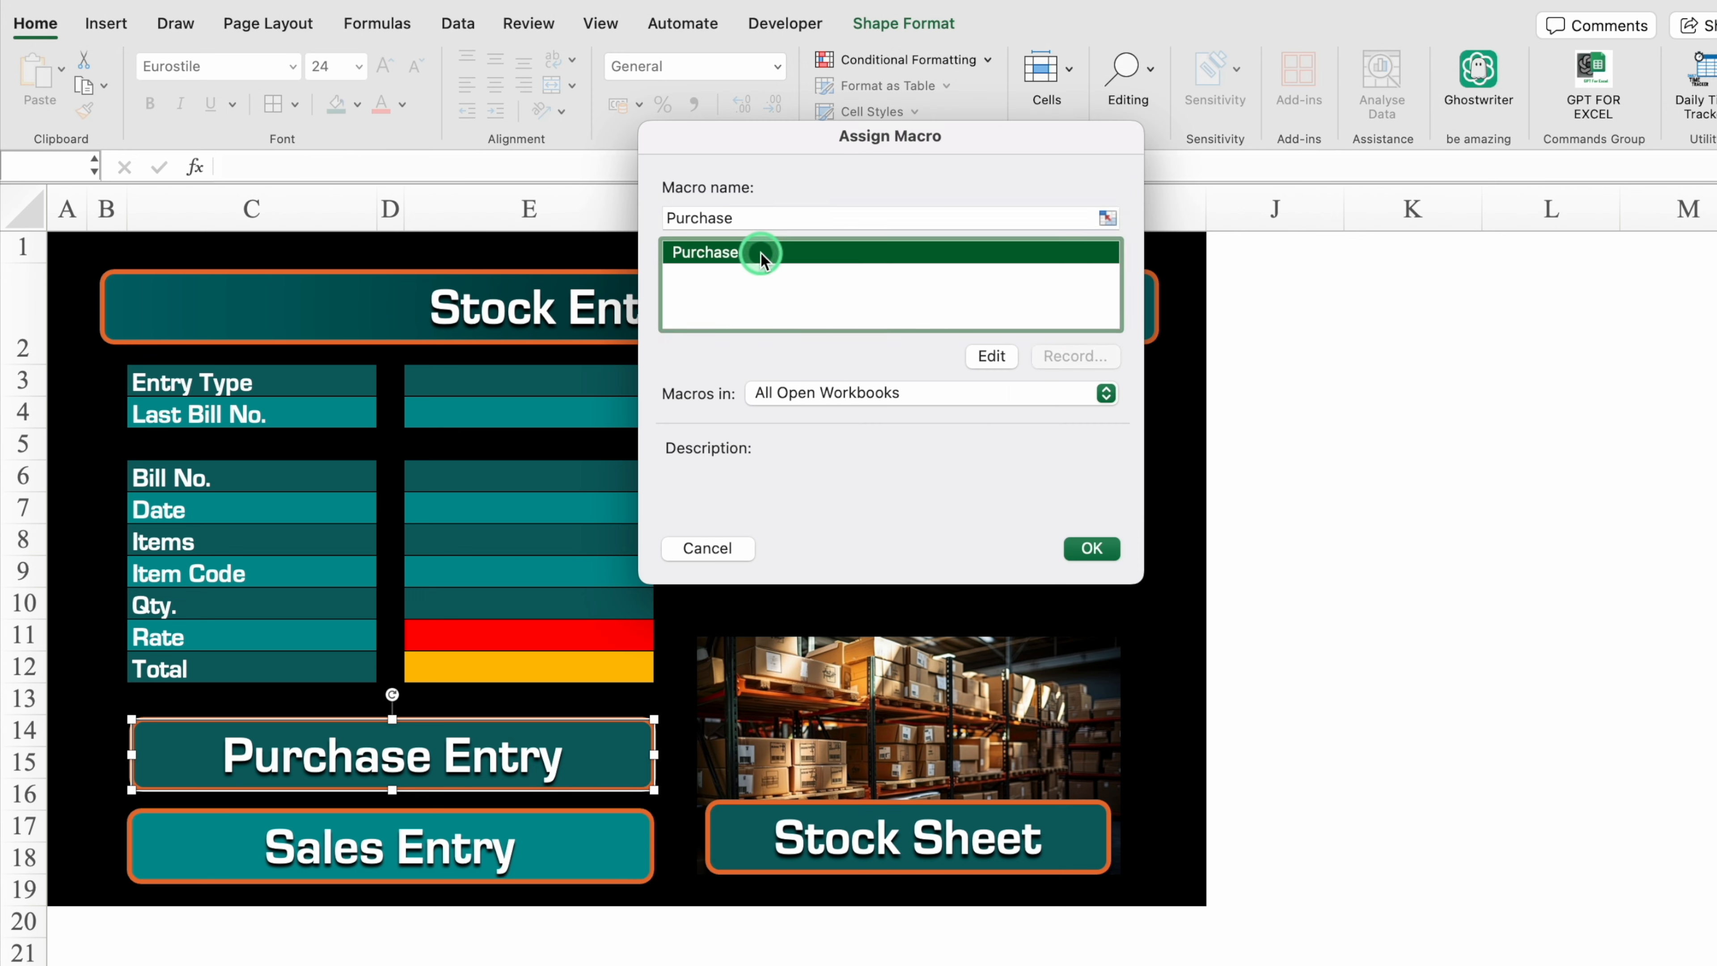
{"action": "left_click", "coordinate": [1090, 548]}
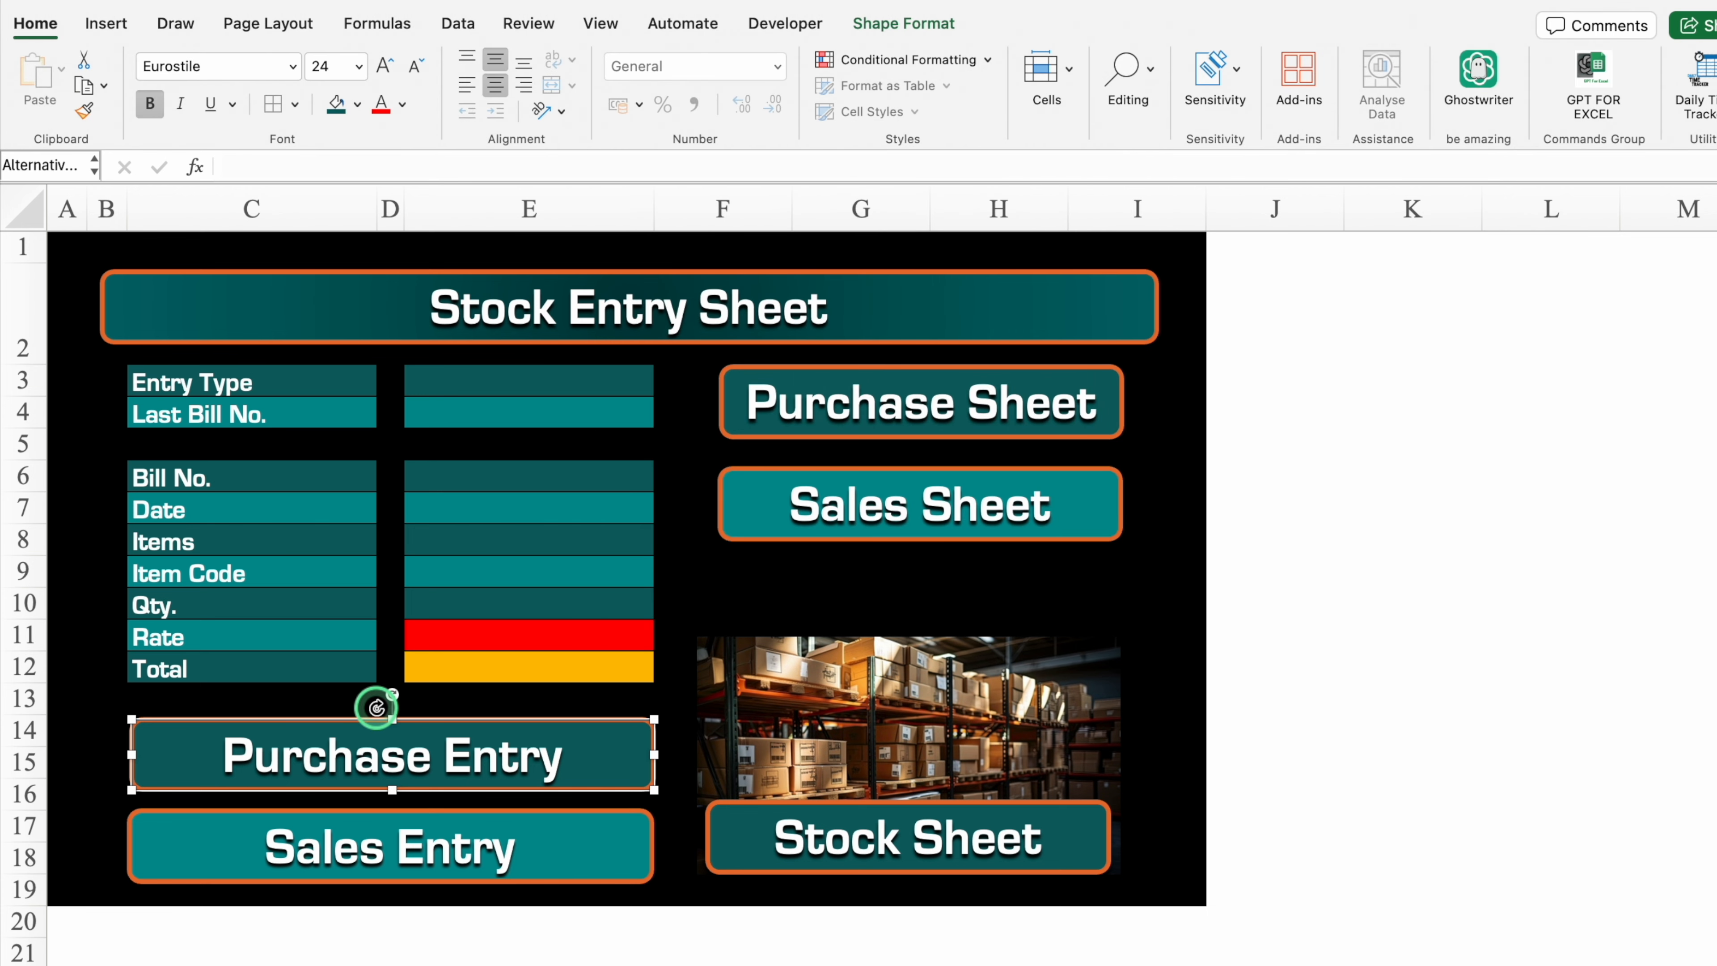
- Fill in the form with Bill No. 1, date 1-Jan-24, item Apple and item code AP
{"action": "left_click", "coordinate": [426, 476]}
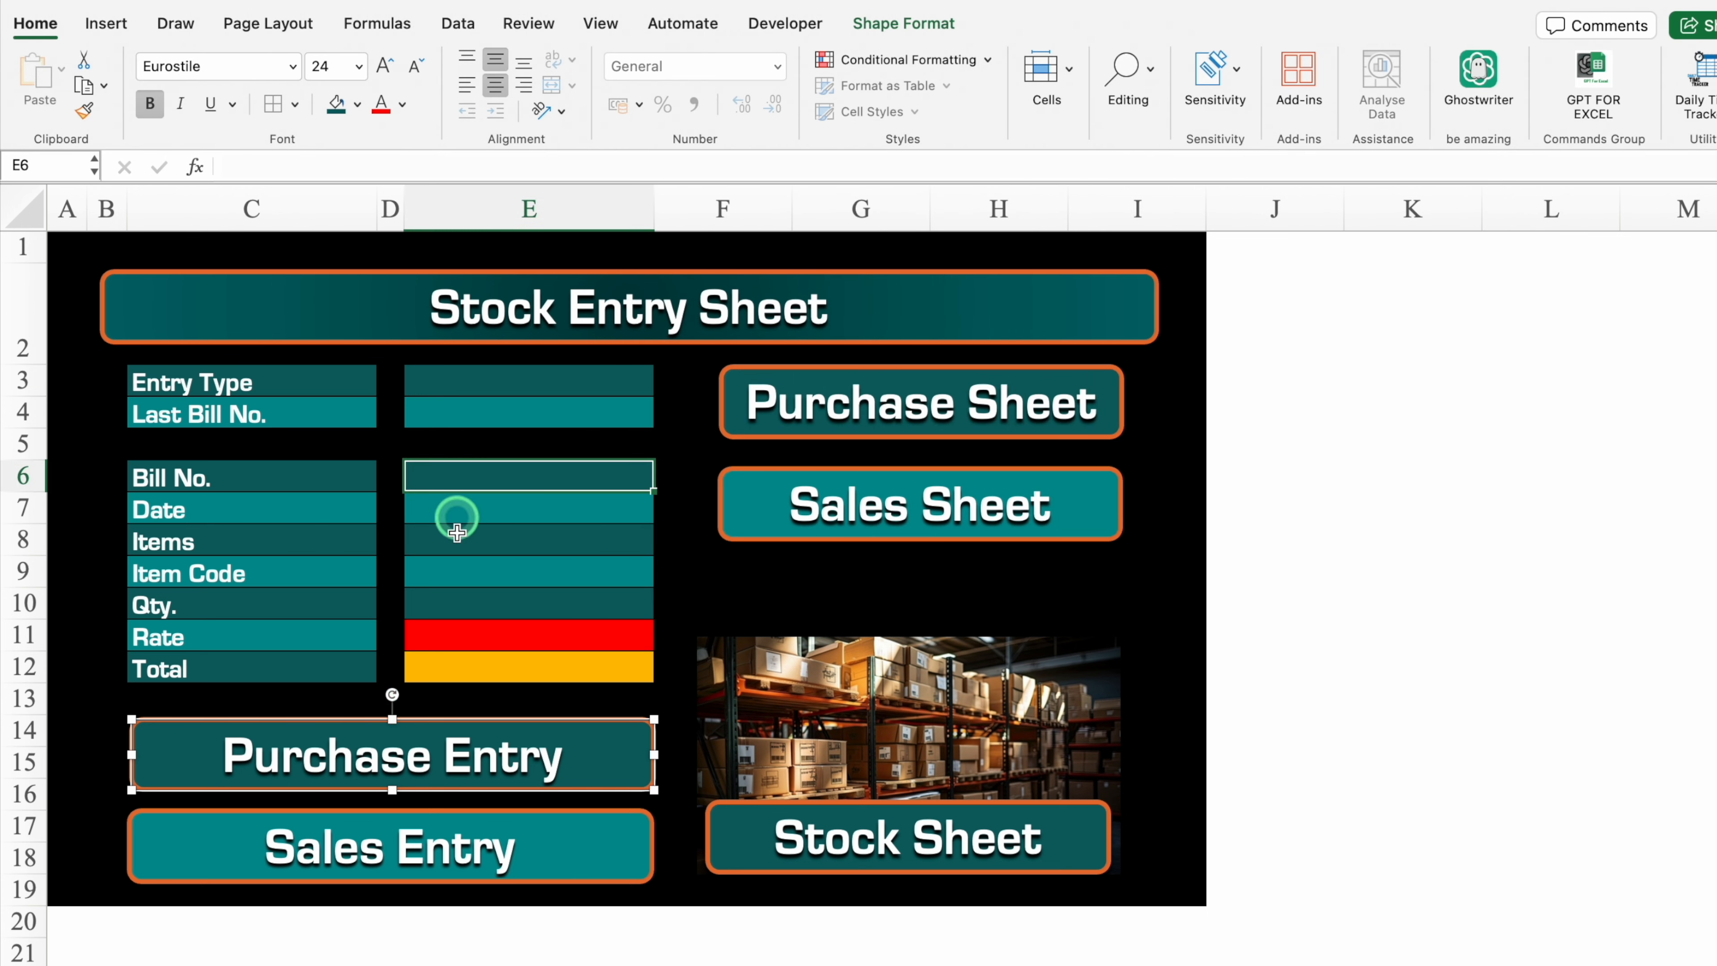
{"action": "type", "text": "1"}
{"action": "key", "text": "Return"}
{"action": "type", "text": "1"}
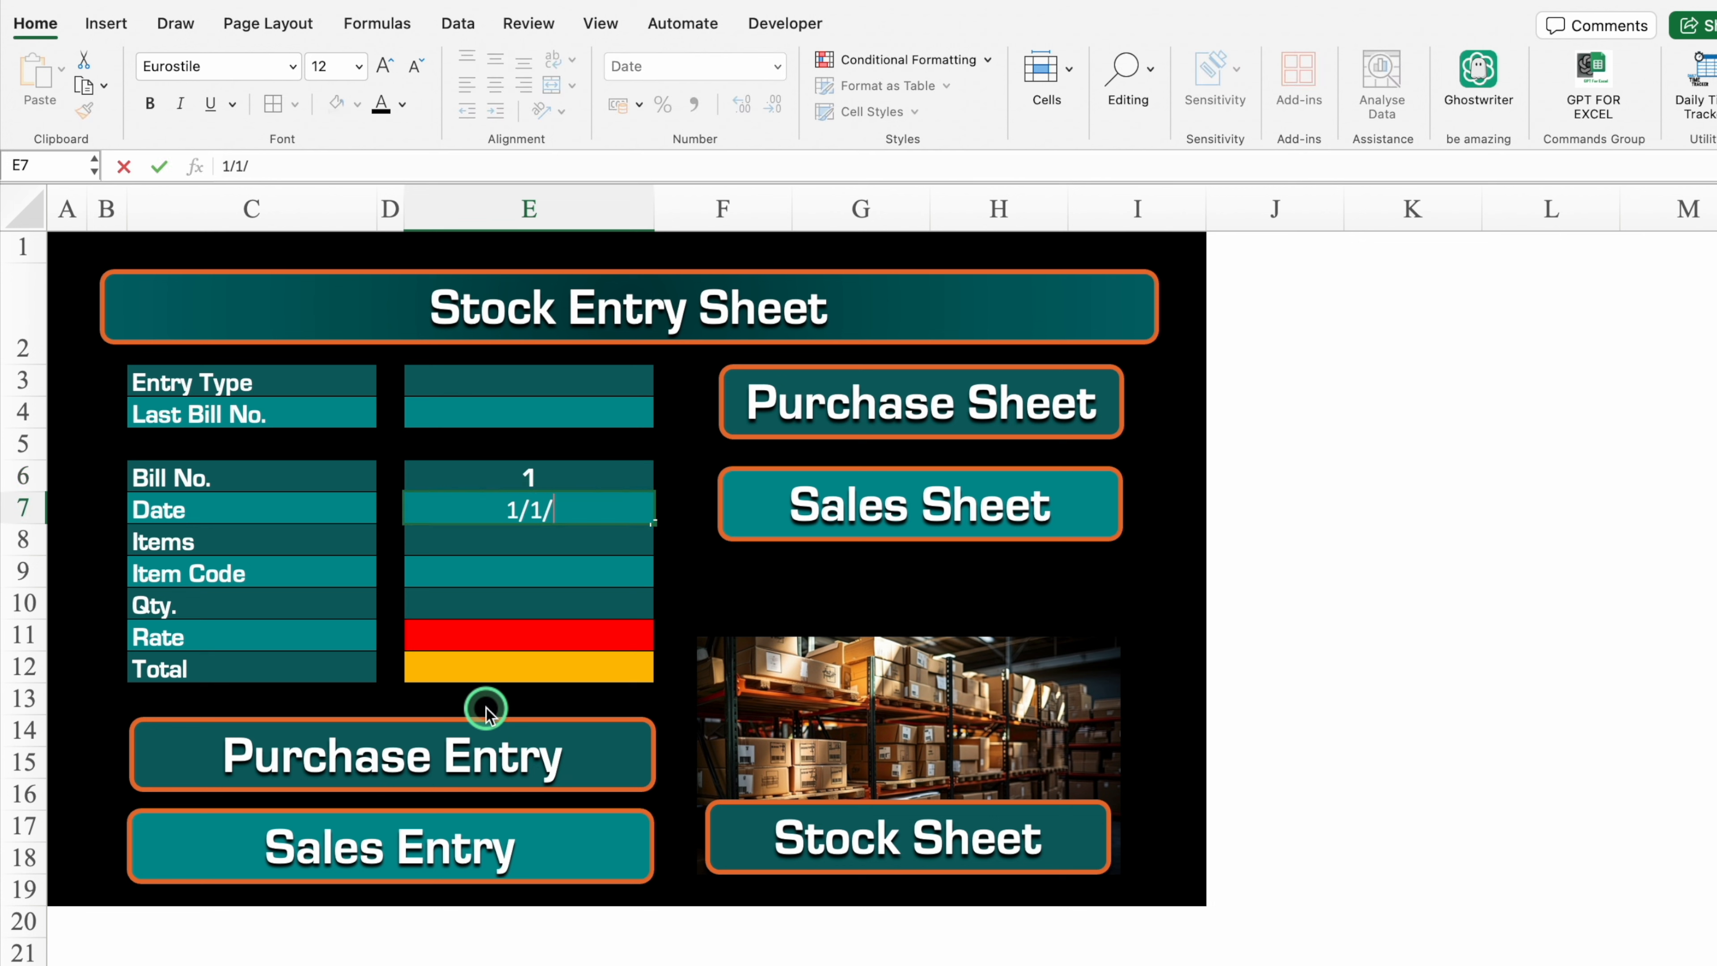
{"action": "type", "text": "/1/"}
{"action": "key", "text": "Return"}
{"action": "type", "text": "Ap"}
{"action": "key", "text": "Return"}
{"action": "type", "text": "AP"}
{"action": "key", "text": "Return"}
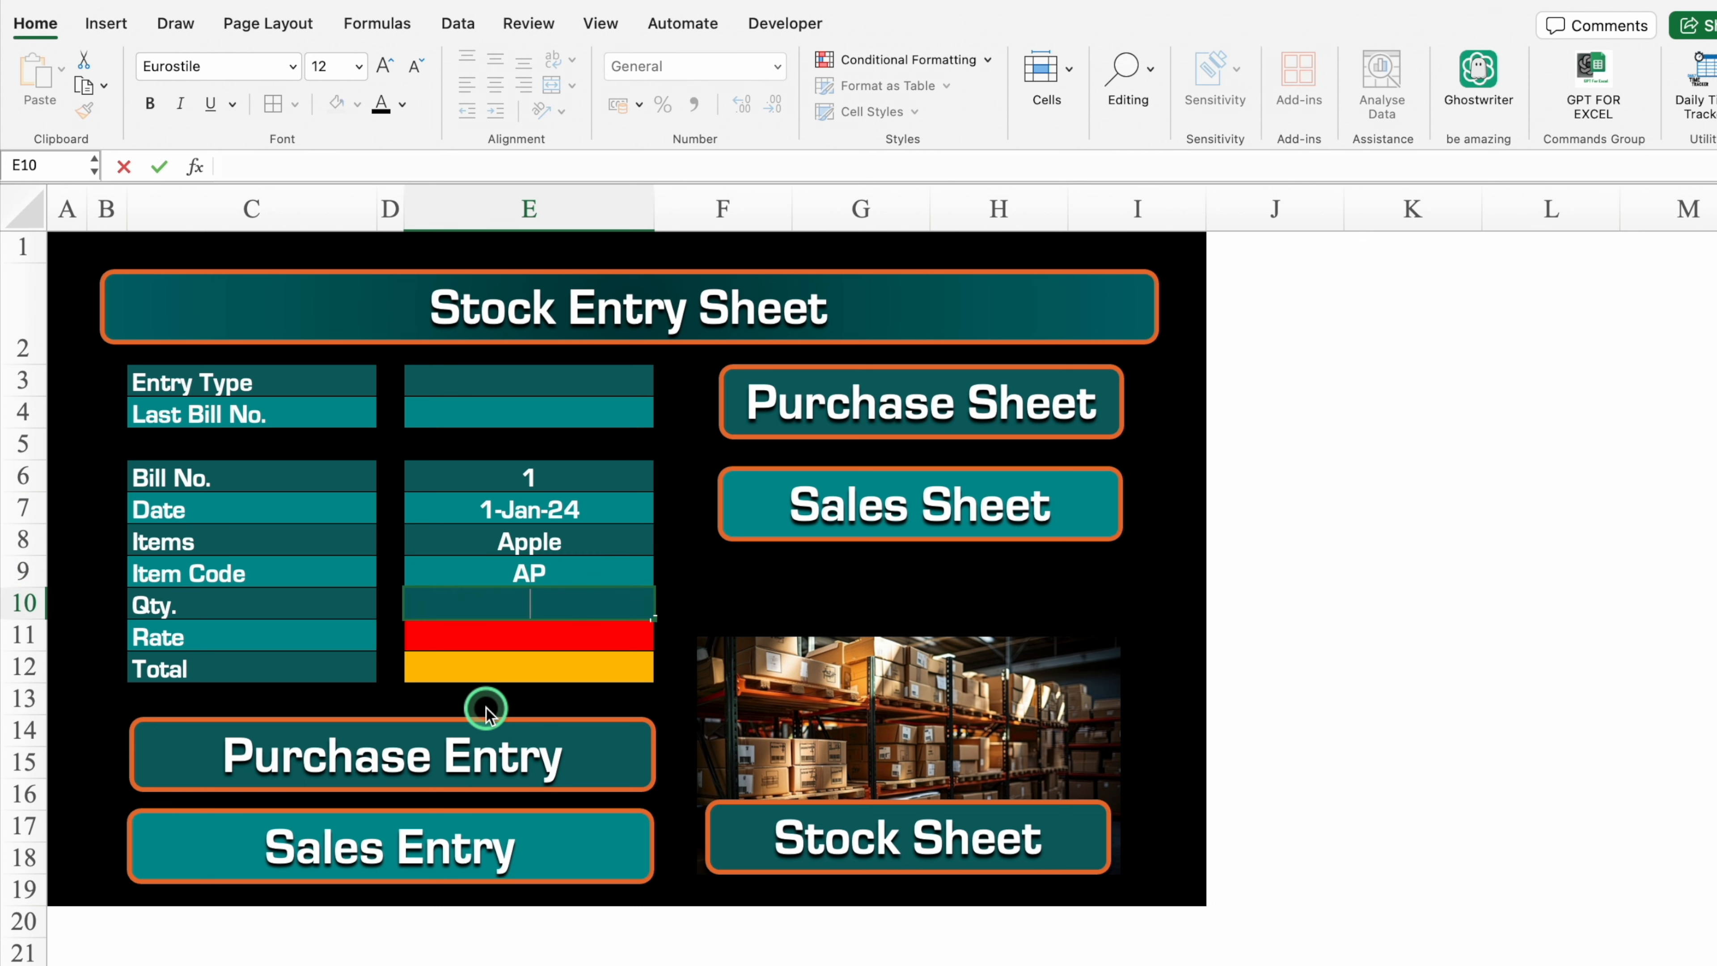
- Enter quantity 25 and rate 10, and transfer the bill to the purchase table with the Purchase Entry button
{"action": "key", "text": "Return"}
{"action": "type", "text": "10"}
{"action": "key", "text": "Return"}
{"action": "left_click", "coordinate": [425, 776]}
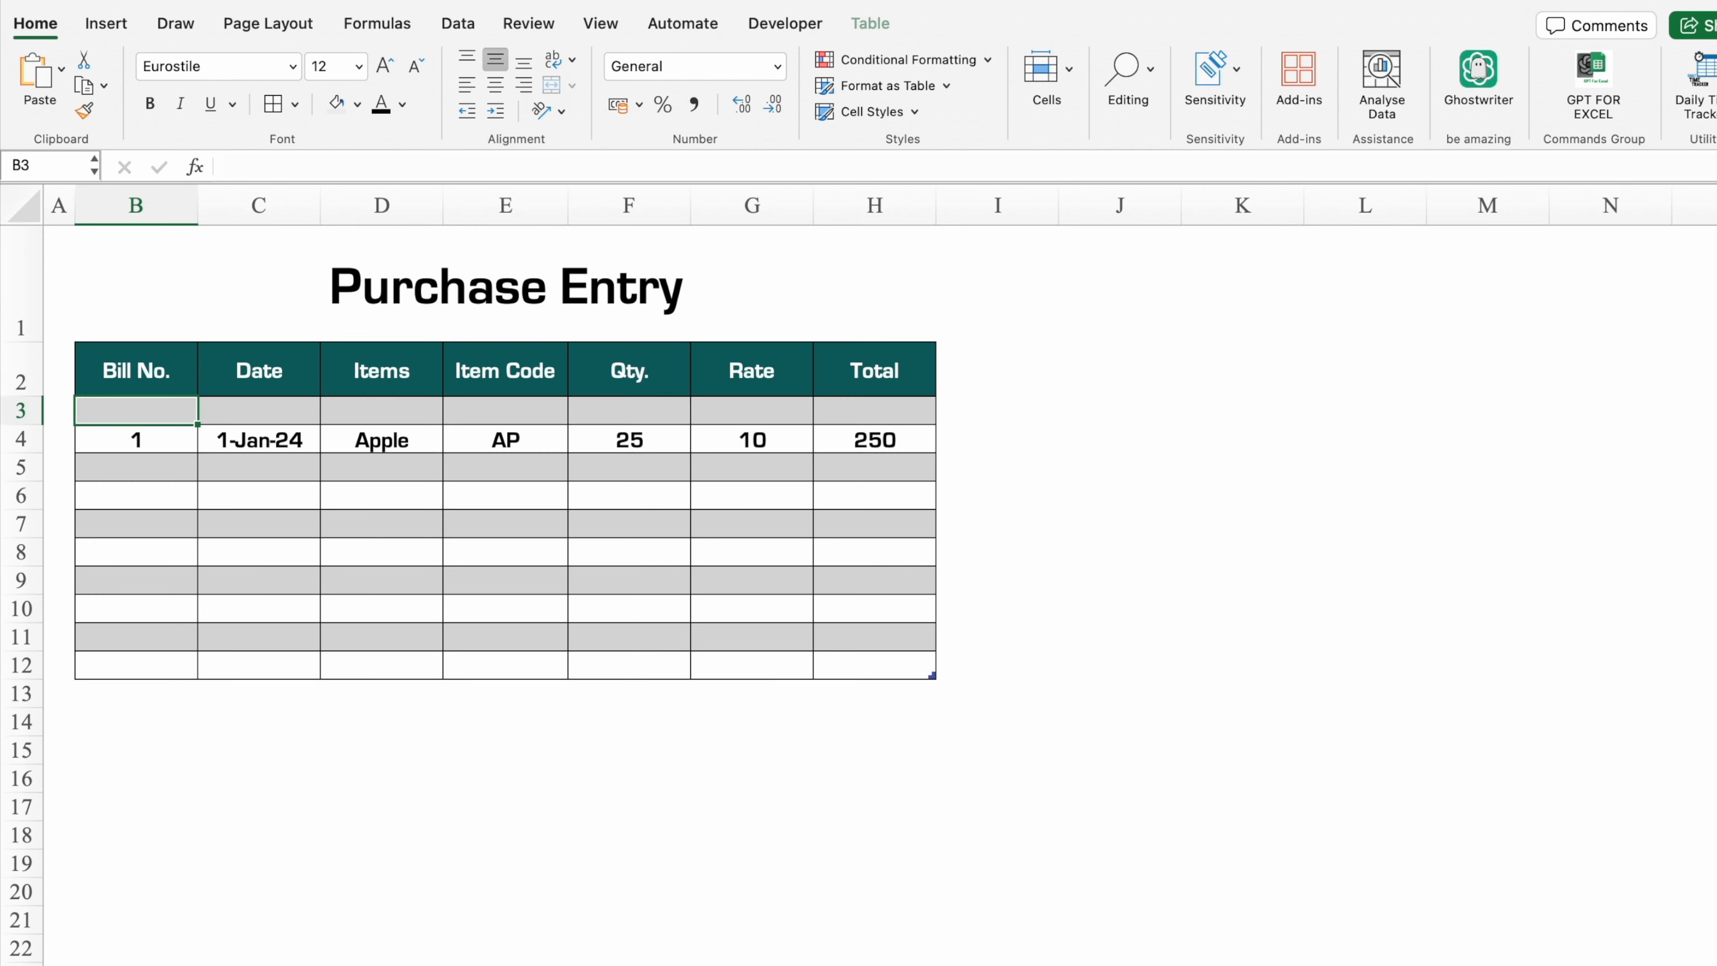
{"action": "left_click", "coordinate": [540, 607]}
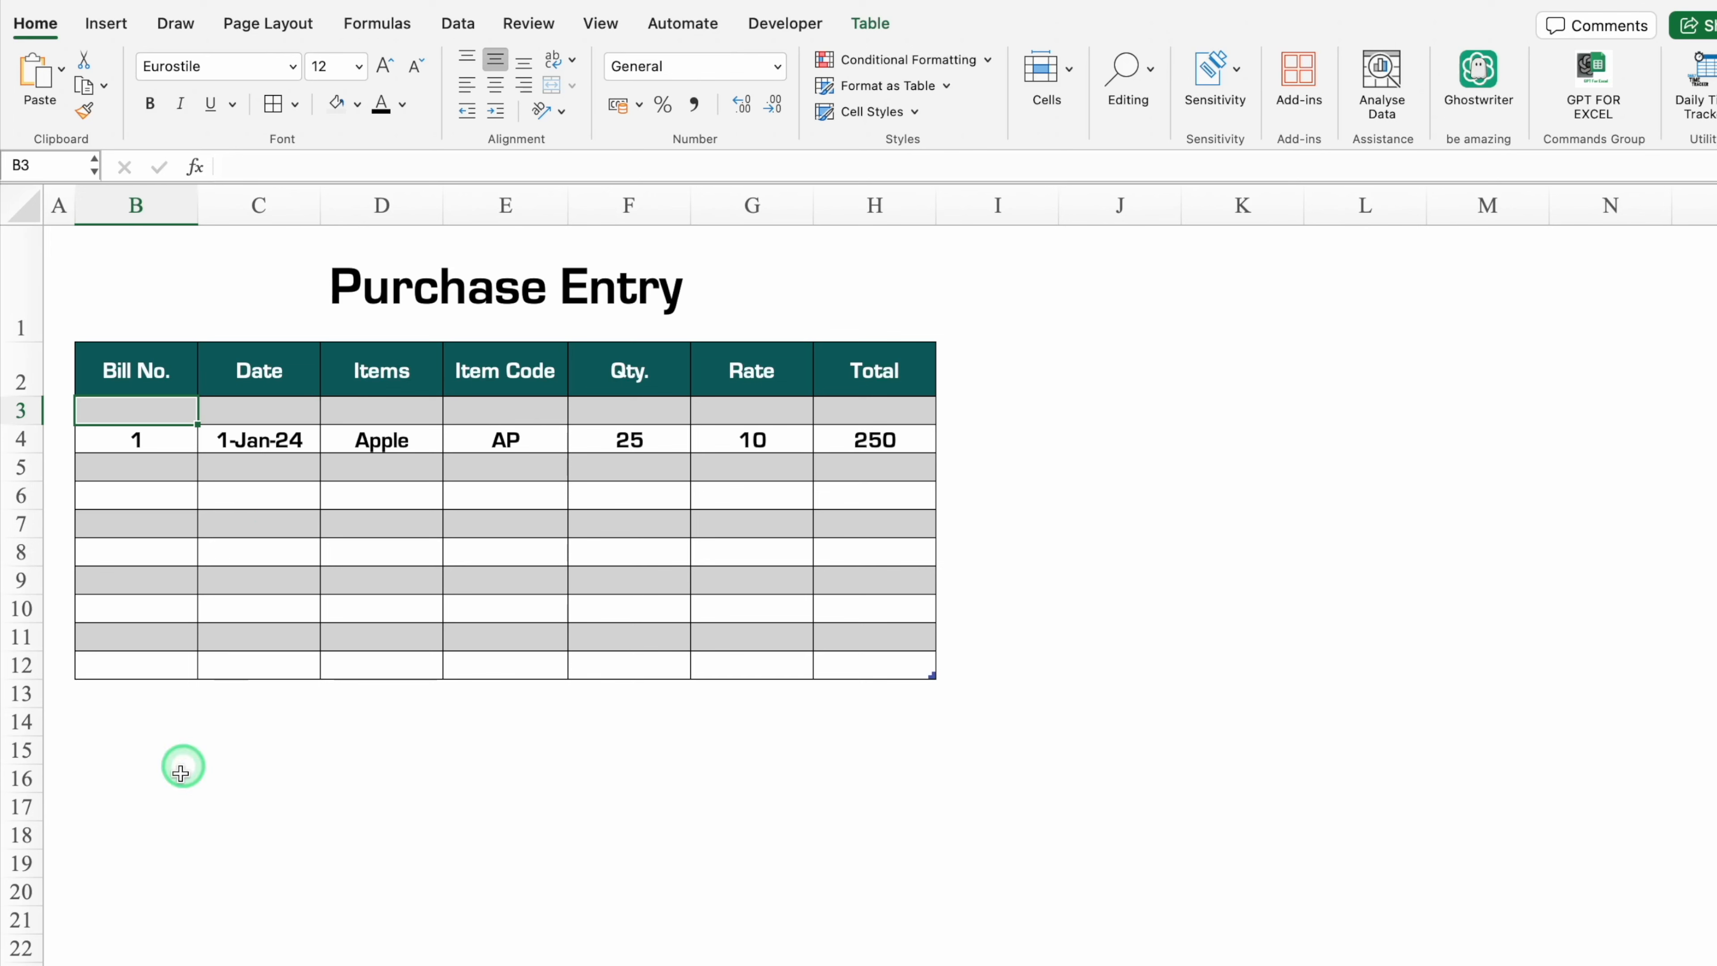
- Return to the entry form and fill in Bill No. 101, date 1-Jan-24, item Apple and item code AP
{"action": "left_click", "coordinate": [162, 964]}
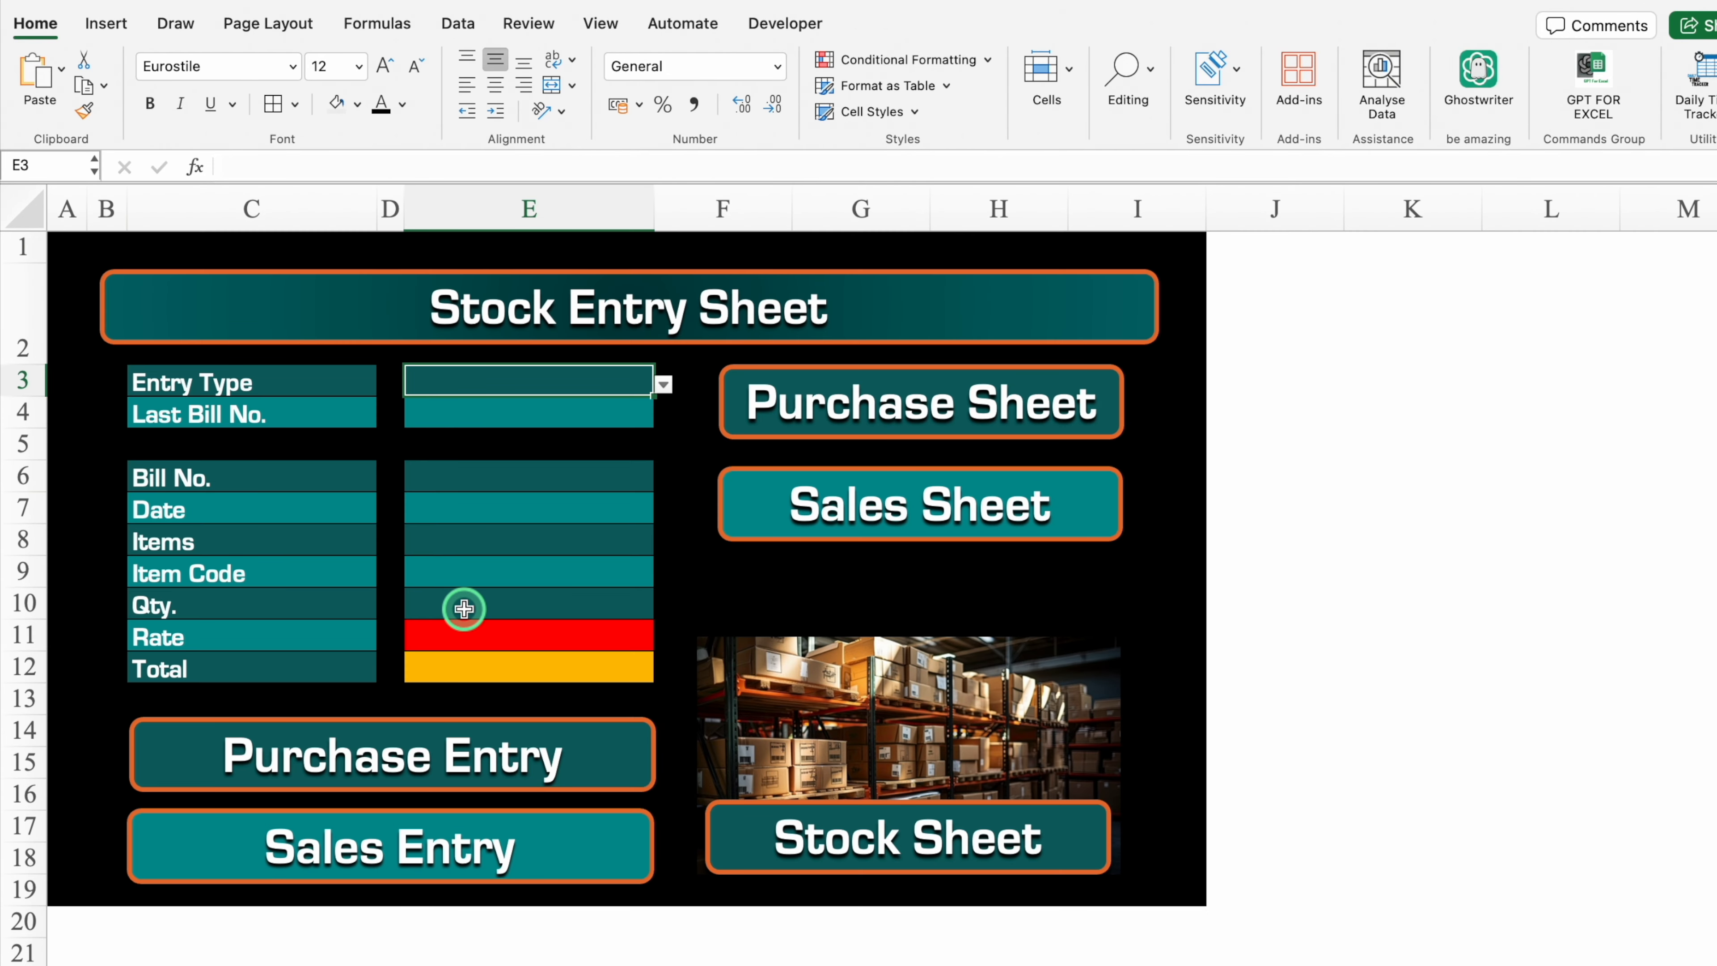
{"action": "left_click", "coordinate": [541, 477]}
{"action": "type", "text": "101"}
{"action": "key", "text": "Return"}
{"action": "type", "text": "1/1"}
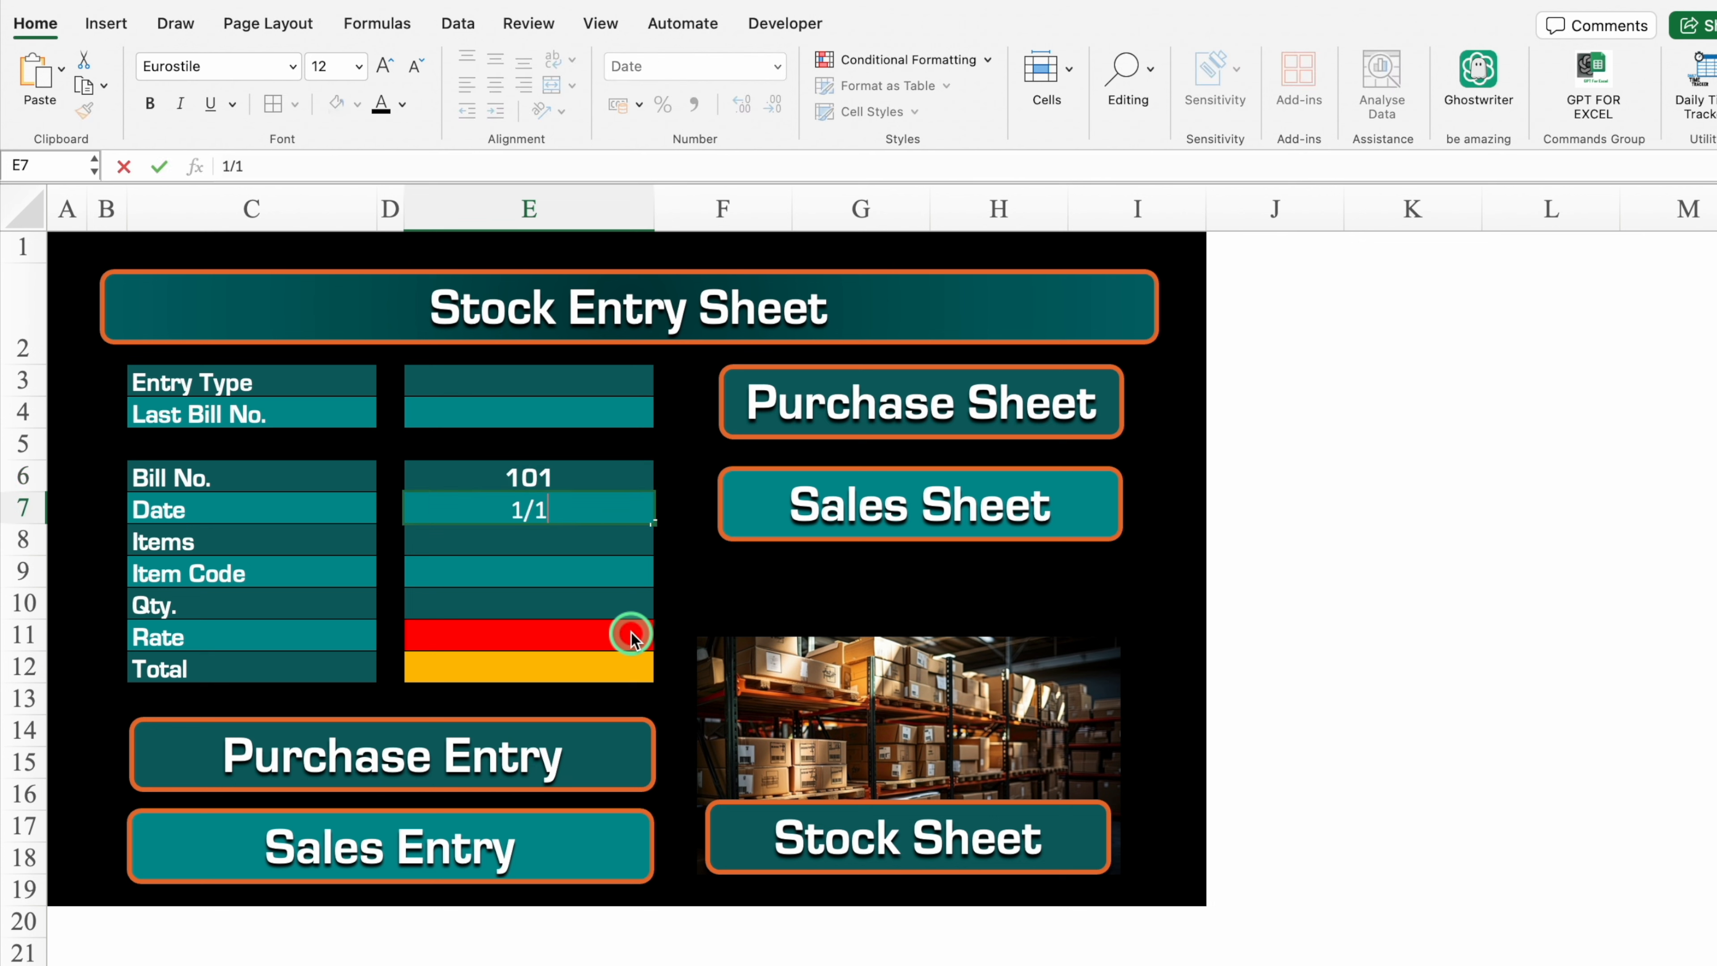
{"action": "key", "text": "Return"}
{"action": "type", "text": "Apple"}
{"action": "key", "text": "Return"}
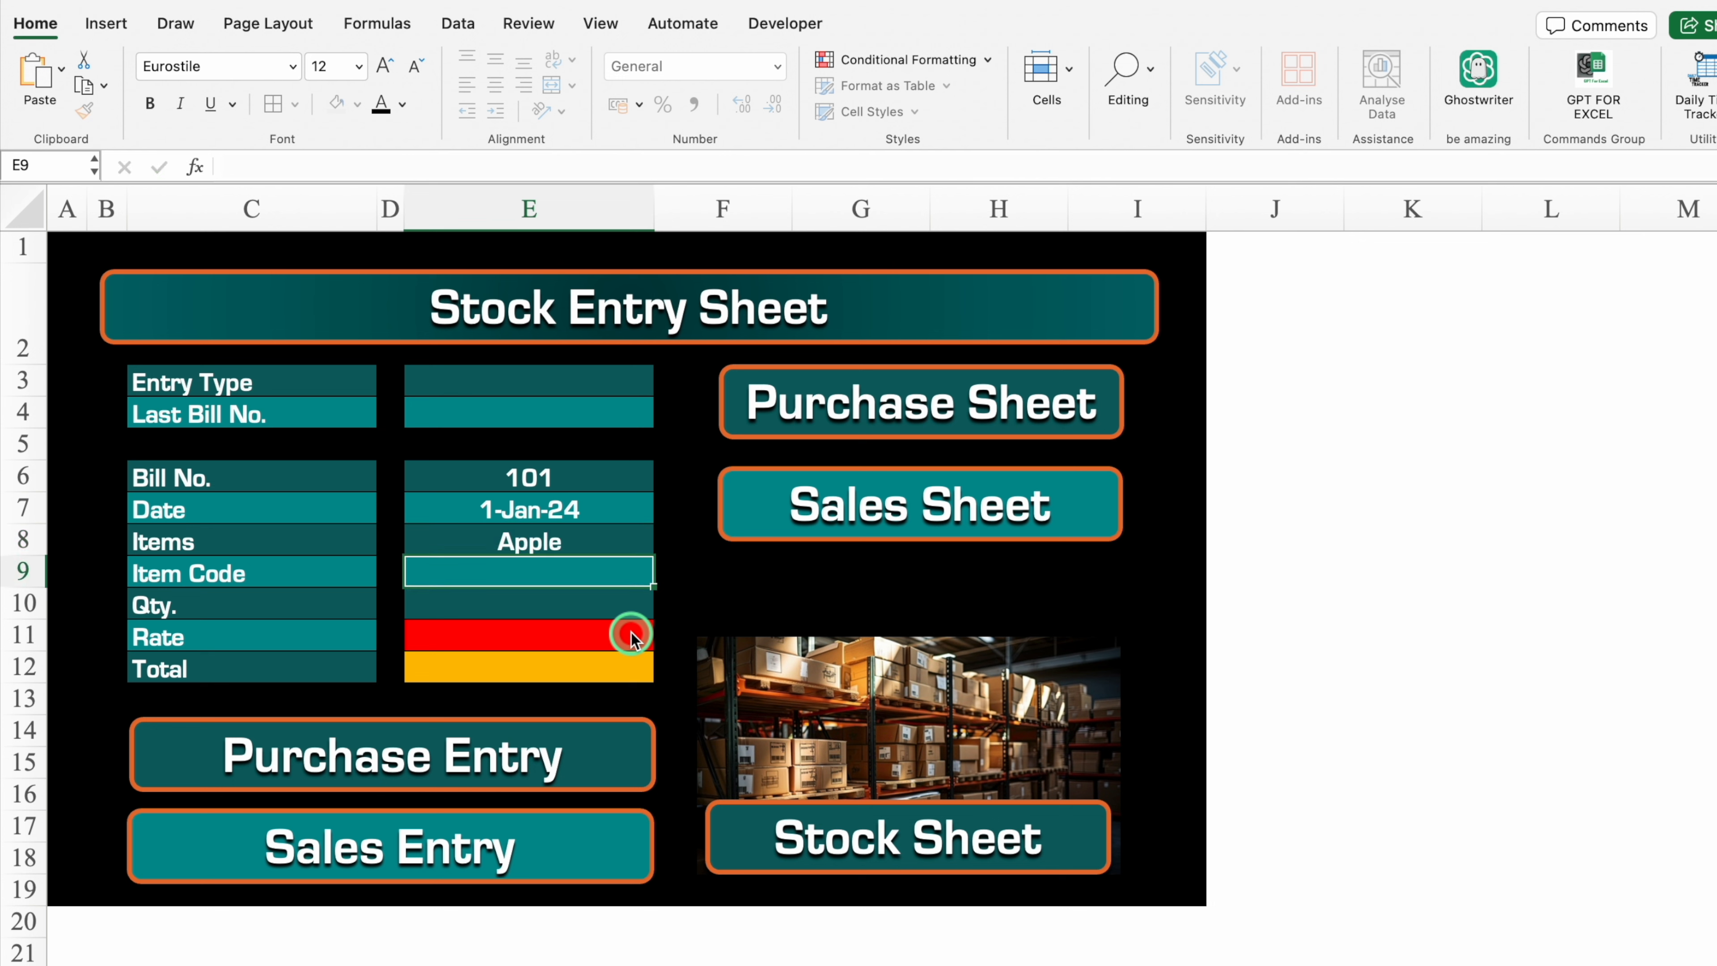
{"action": "type", "text": "AP"}
{"action": "key", "text": "Return"}
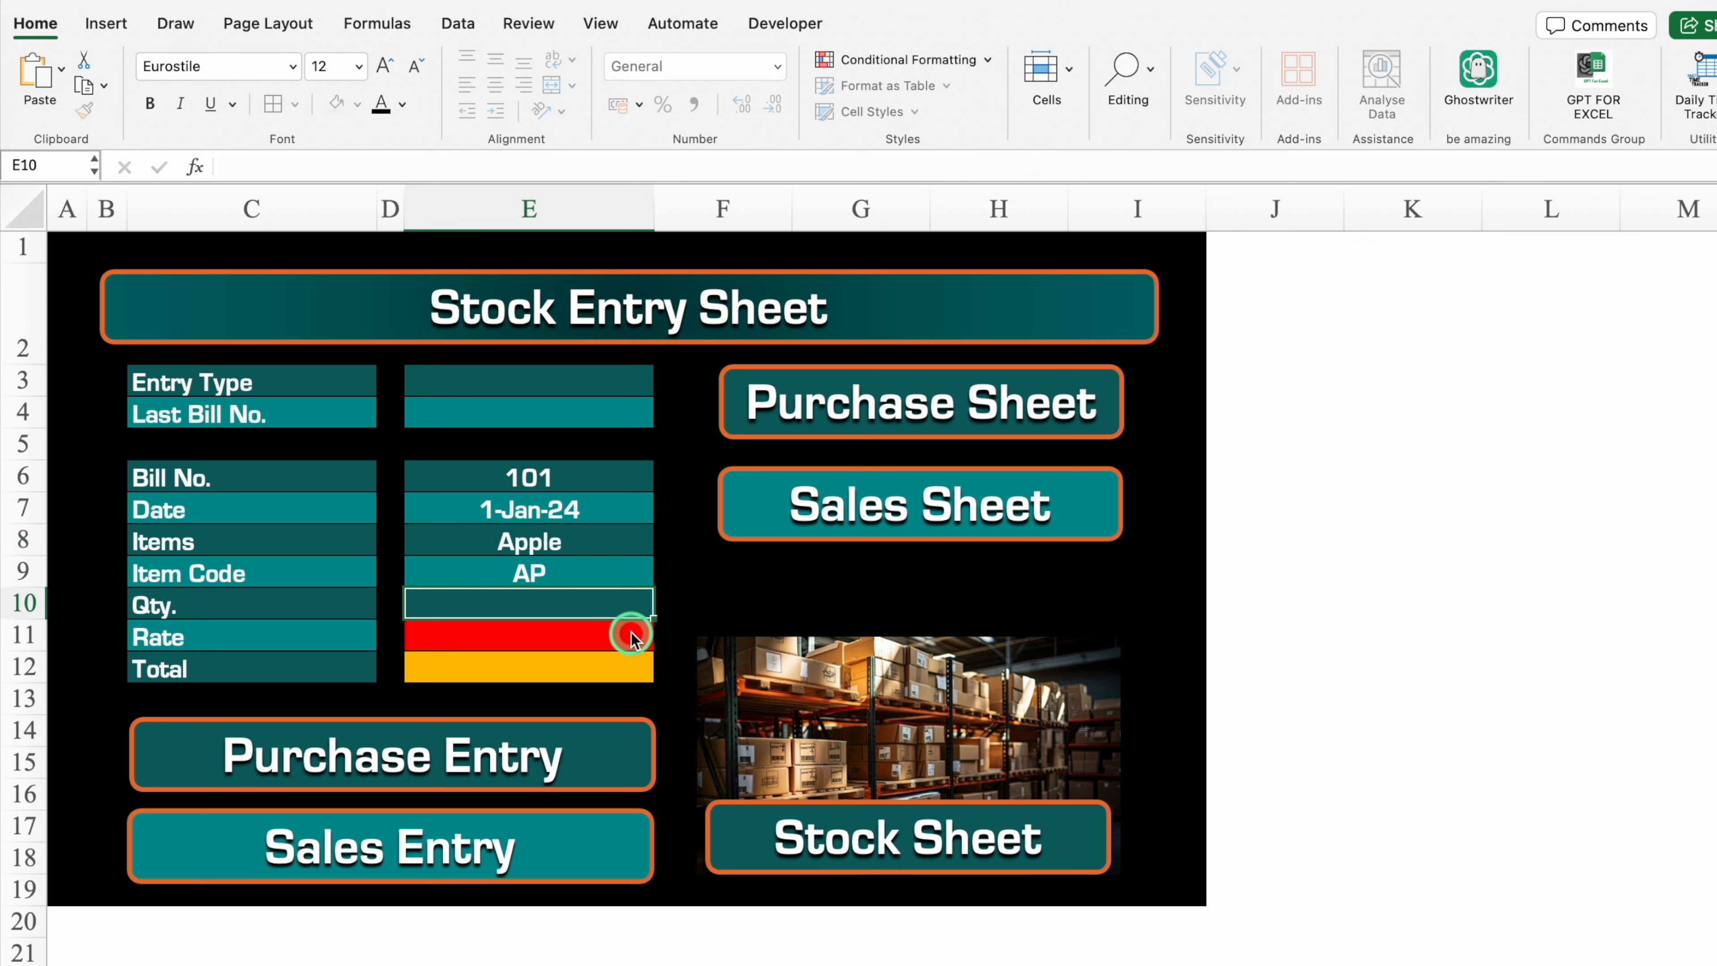
- Enter quantity 10 and rate 20 for bill 101 on the form
{"action": "type", "text": "10"}
{"action": "key", "text": "Return"}
{"action": "type", "text": "20"}
{"action": "key", "text": "Return"}
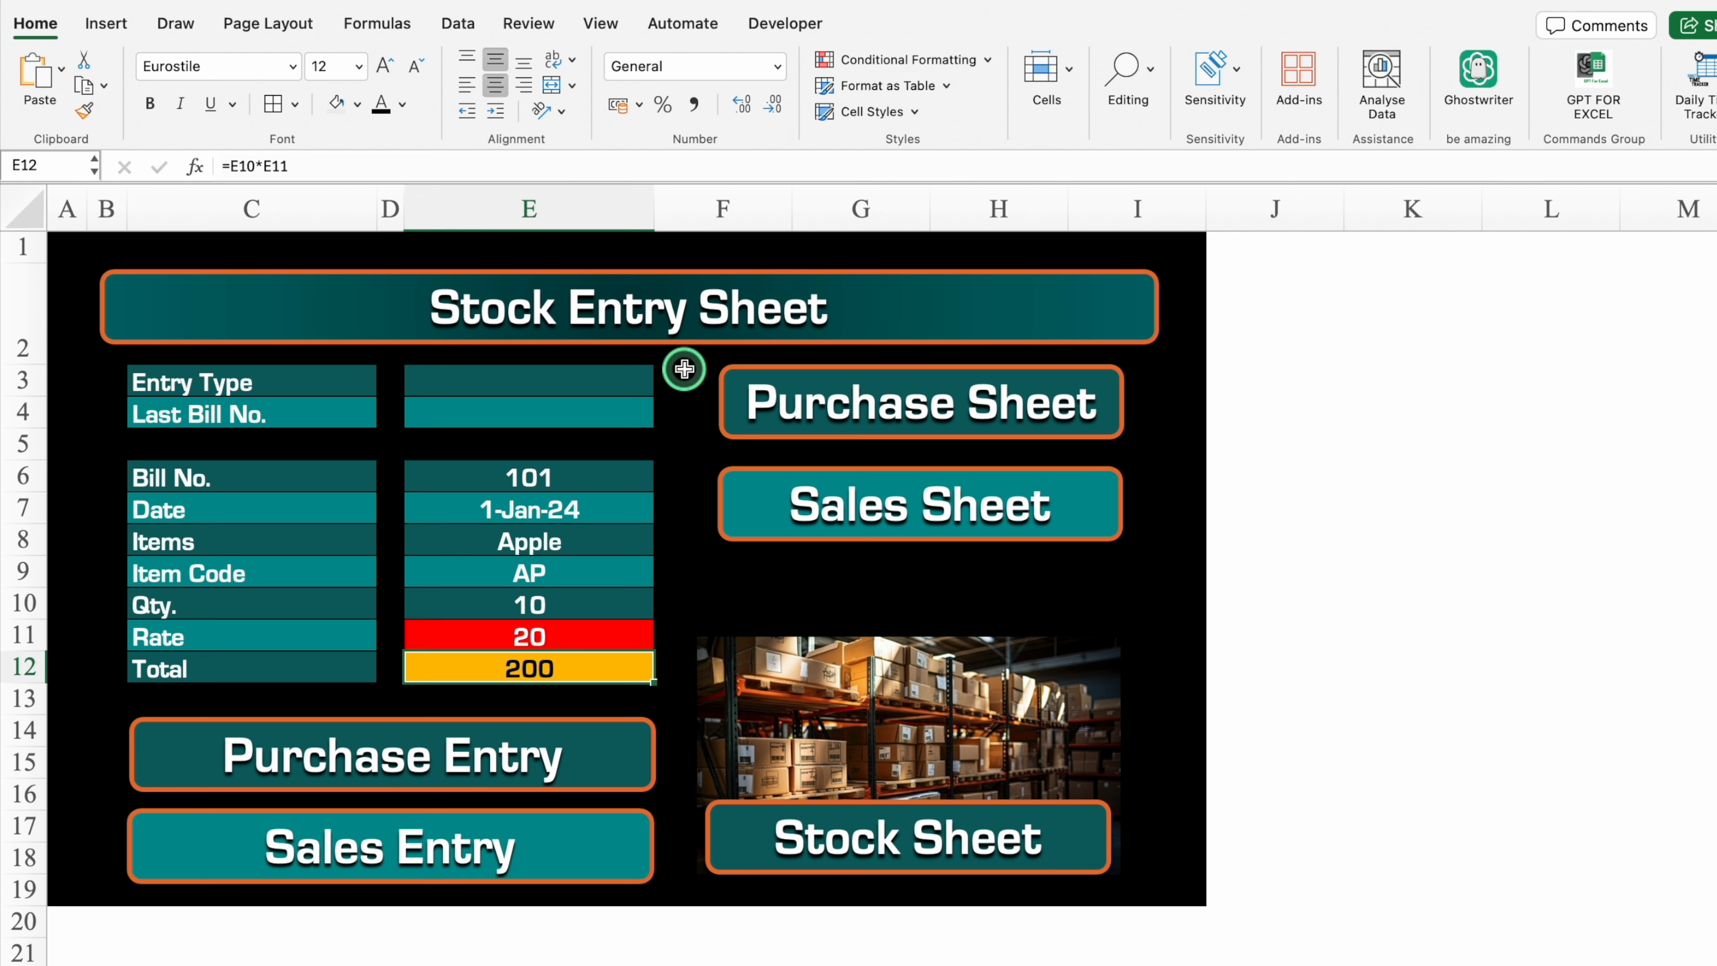
- Start recording a macro named "Sales", stored in this workbook
{"action": "left_click", "coordinate": [793, 22]}
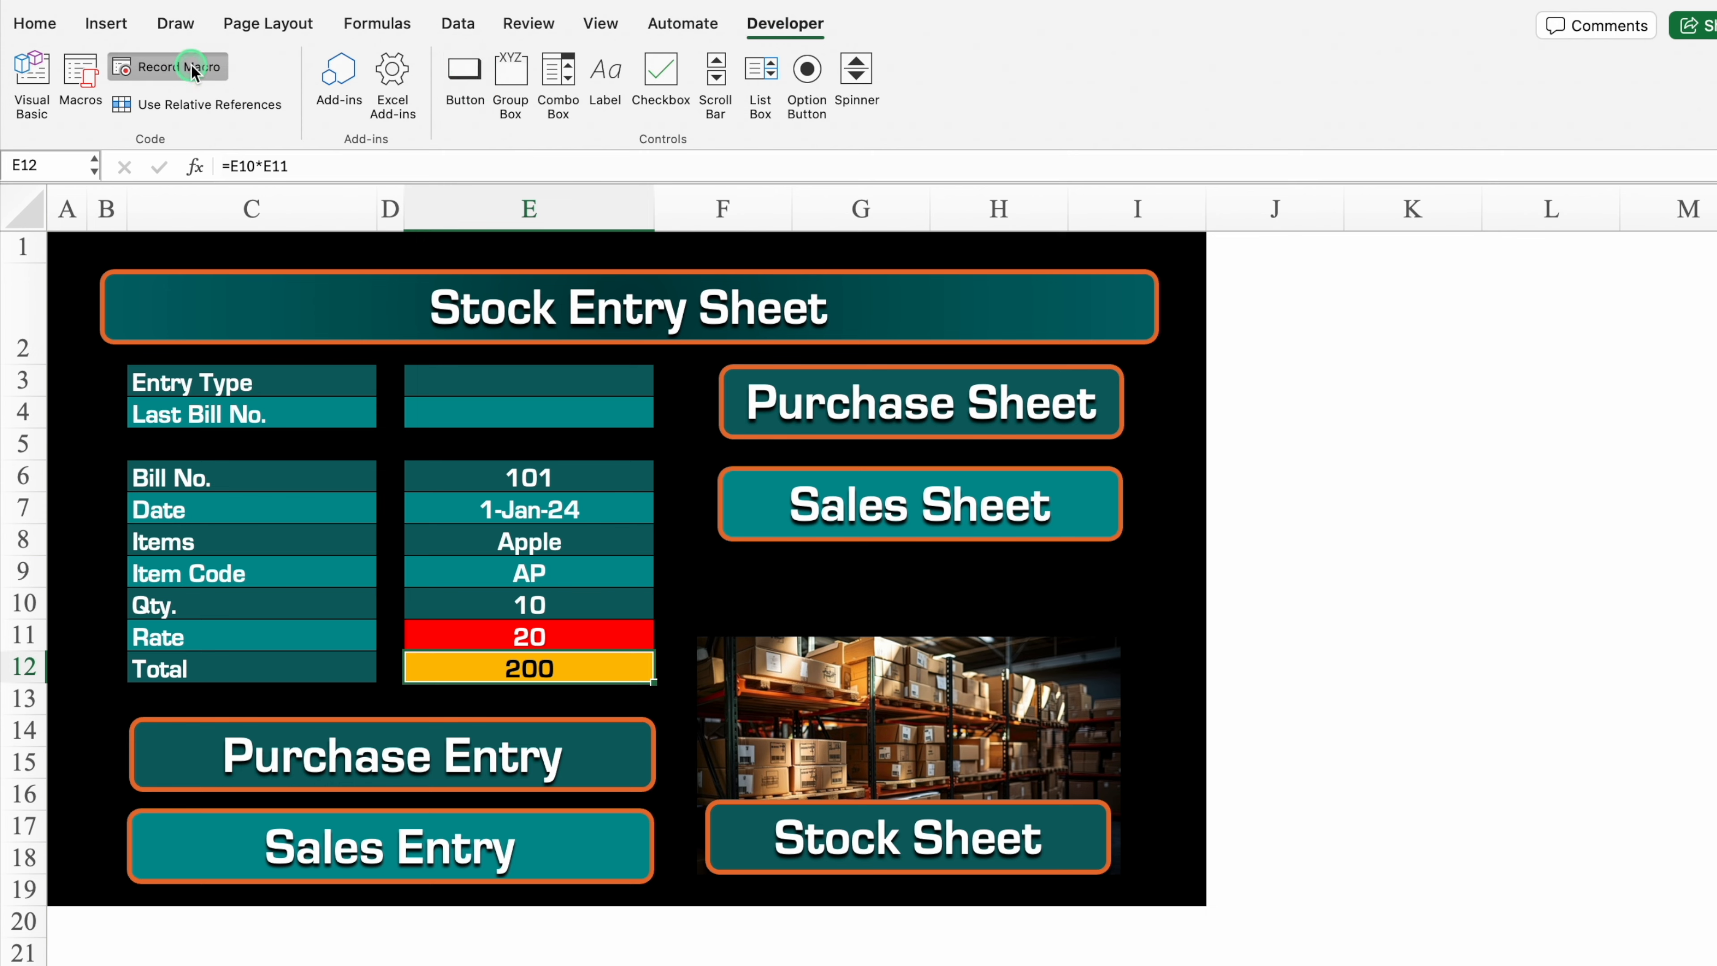
{"action": "left_click", "coordinate": [173, 66]}
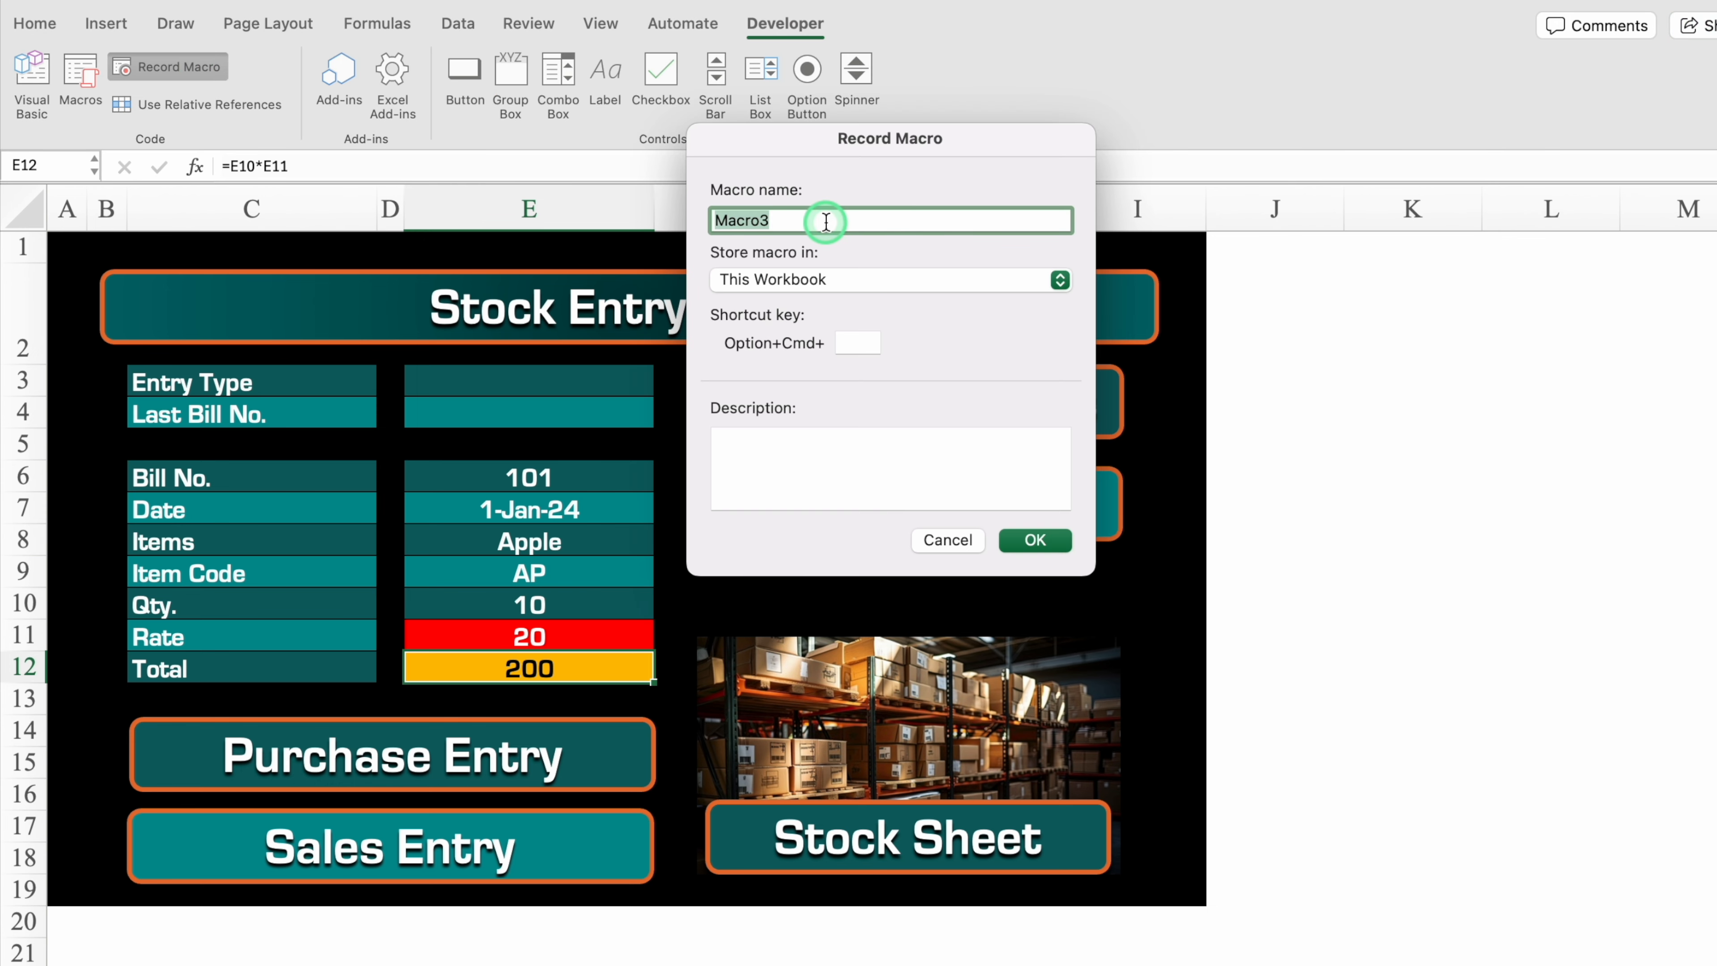
{"action": "type", "text": "Sales"}
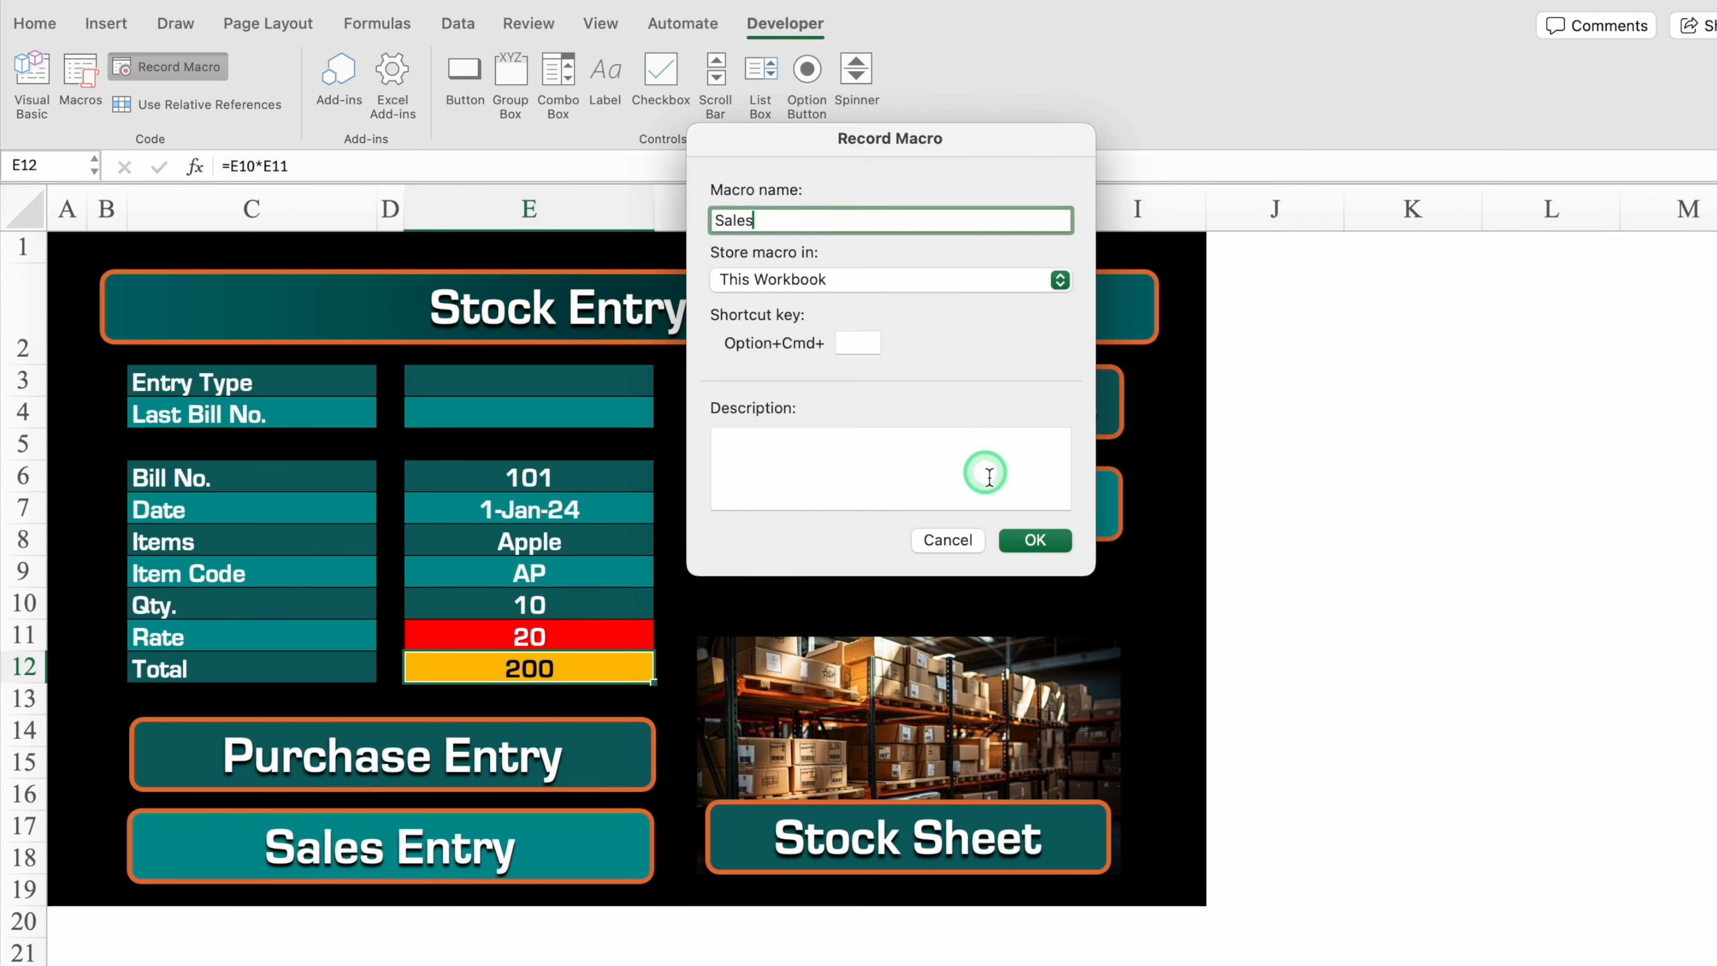
{"action": "left_click", "coordinate": [1035, 540]}
- Copy the form's Bill No. to Total entries and paste them as transposed values into B3 of the Sales Entry table
{"action": "left_click_drag", "start_coordinate": [586, 475], "coordinate": [599, 660]}
{"action": "key", "text": "super+c"}
{"action": "left_click", "coordinate": [414, 854]}
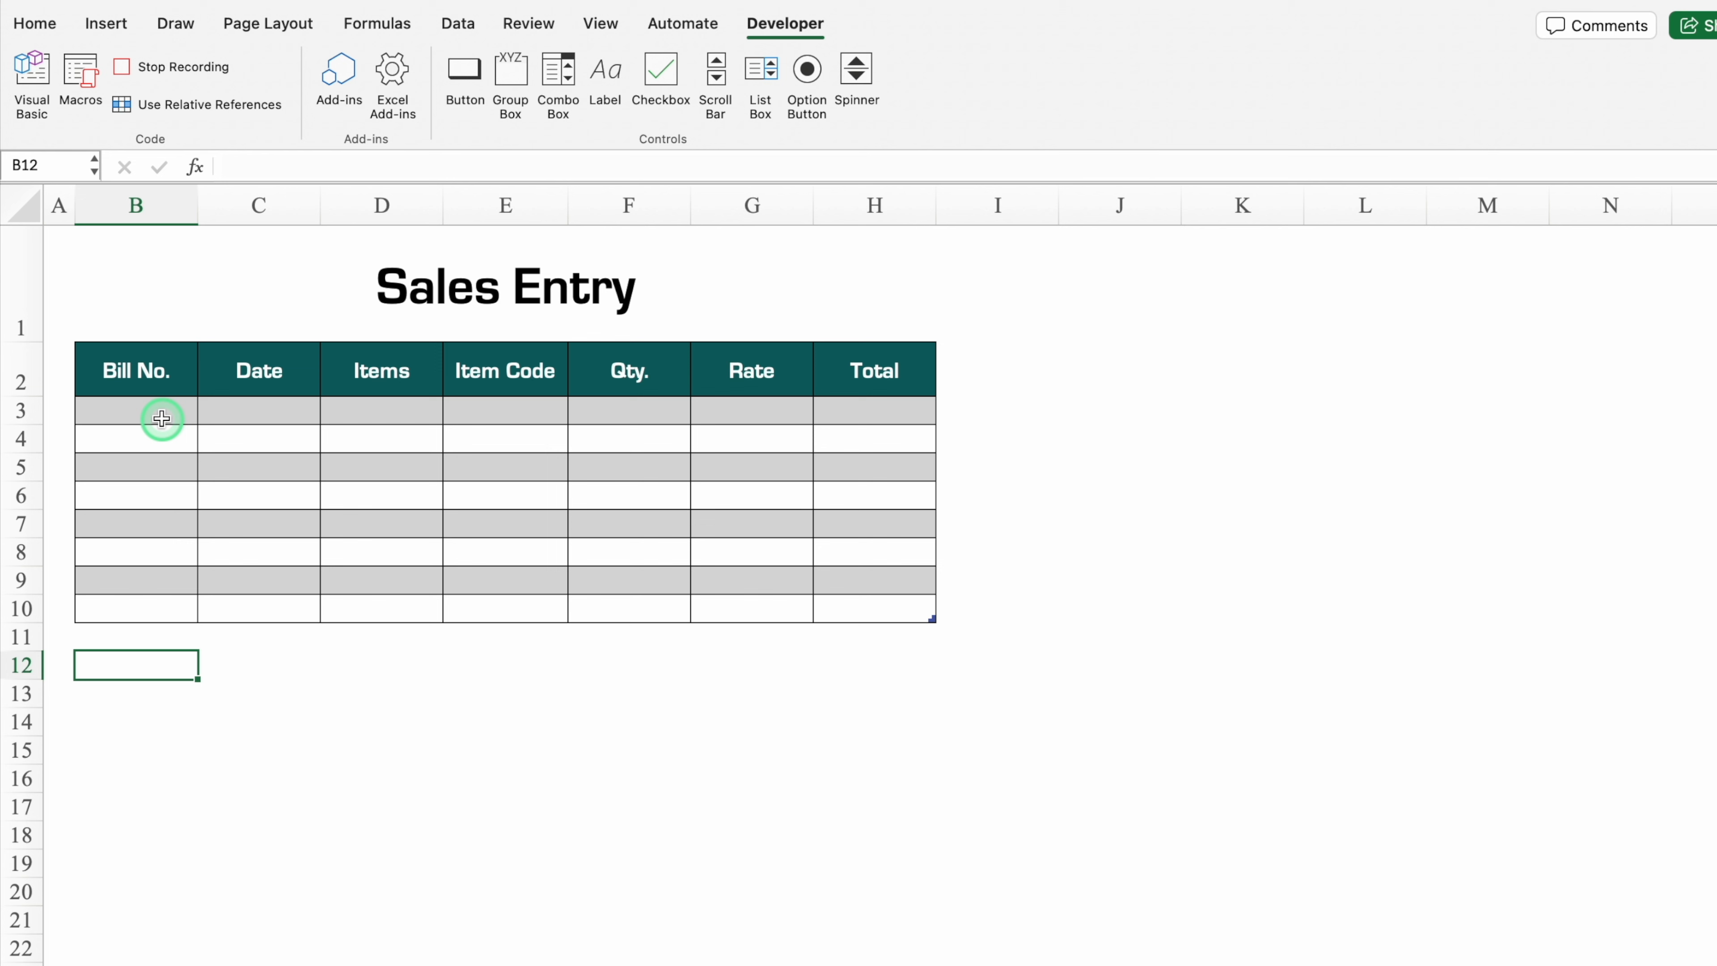
{"action": "left_click", "coordinate": [157, 410]}
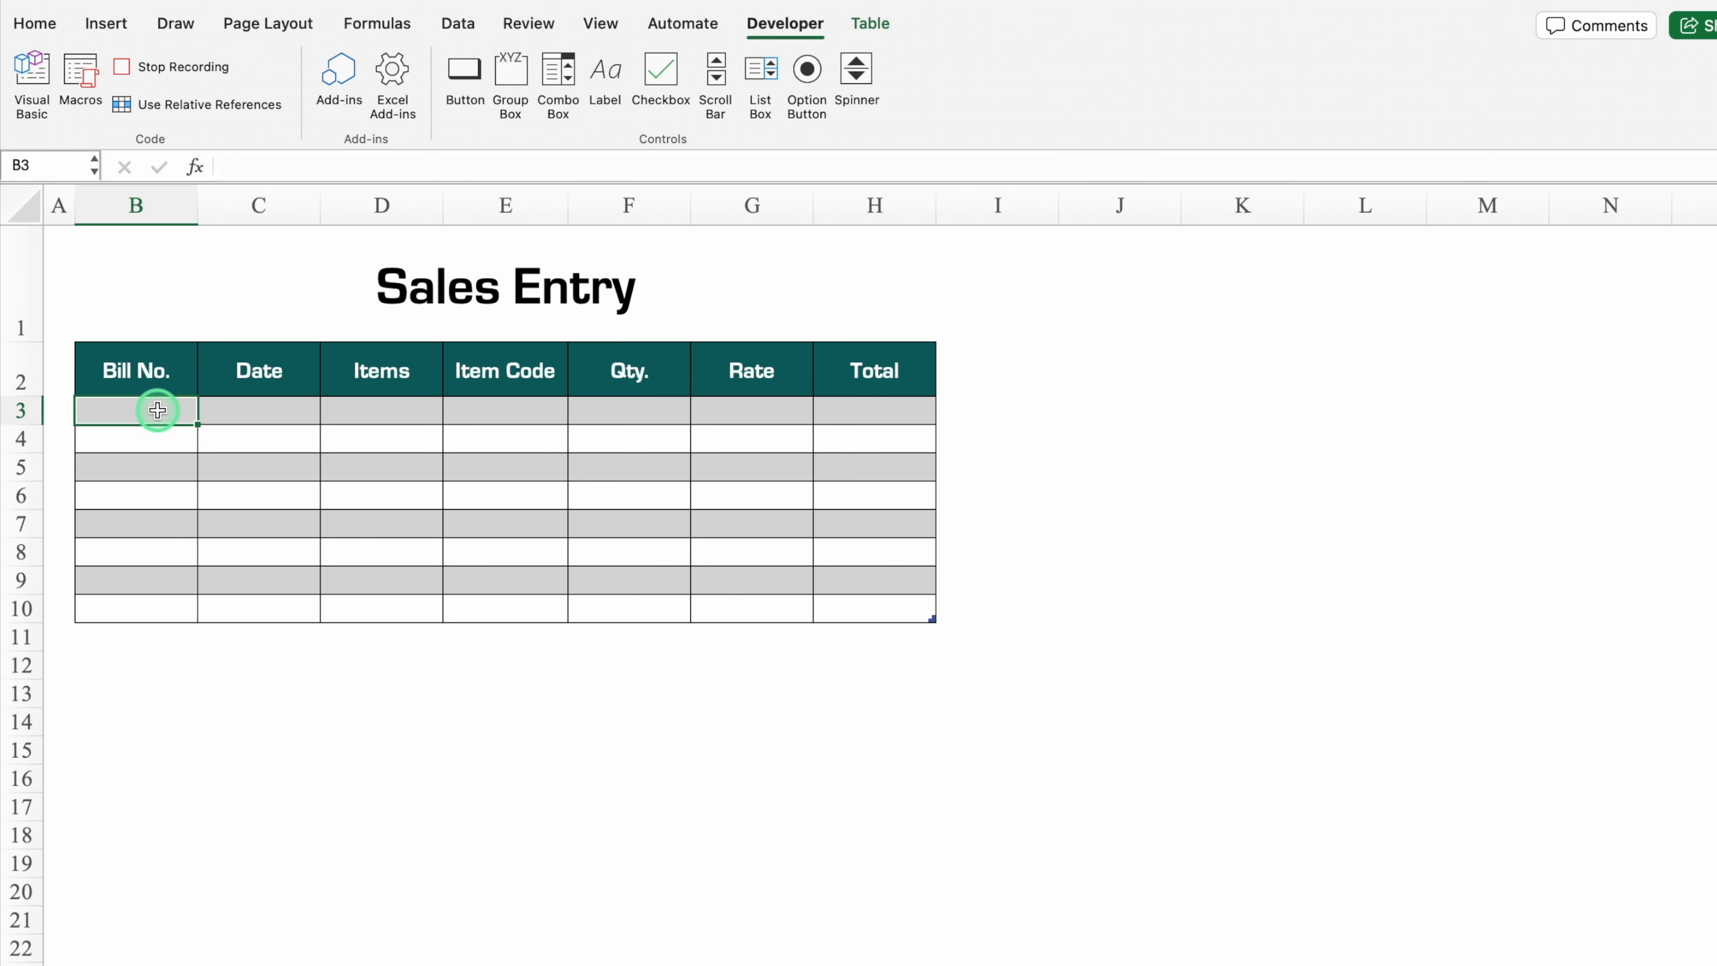
{"action": "right_click", "coordinate": [157, 411]}
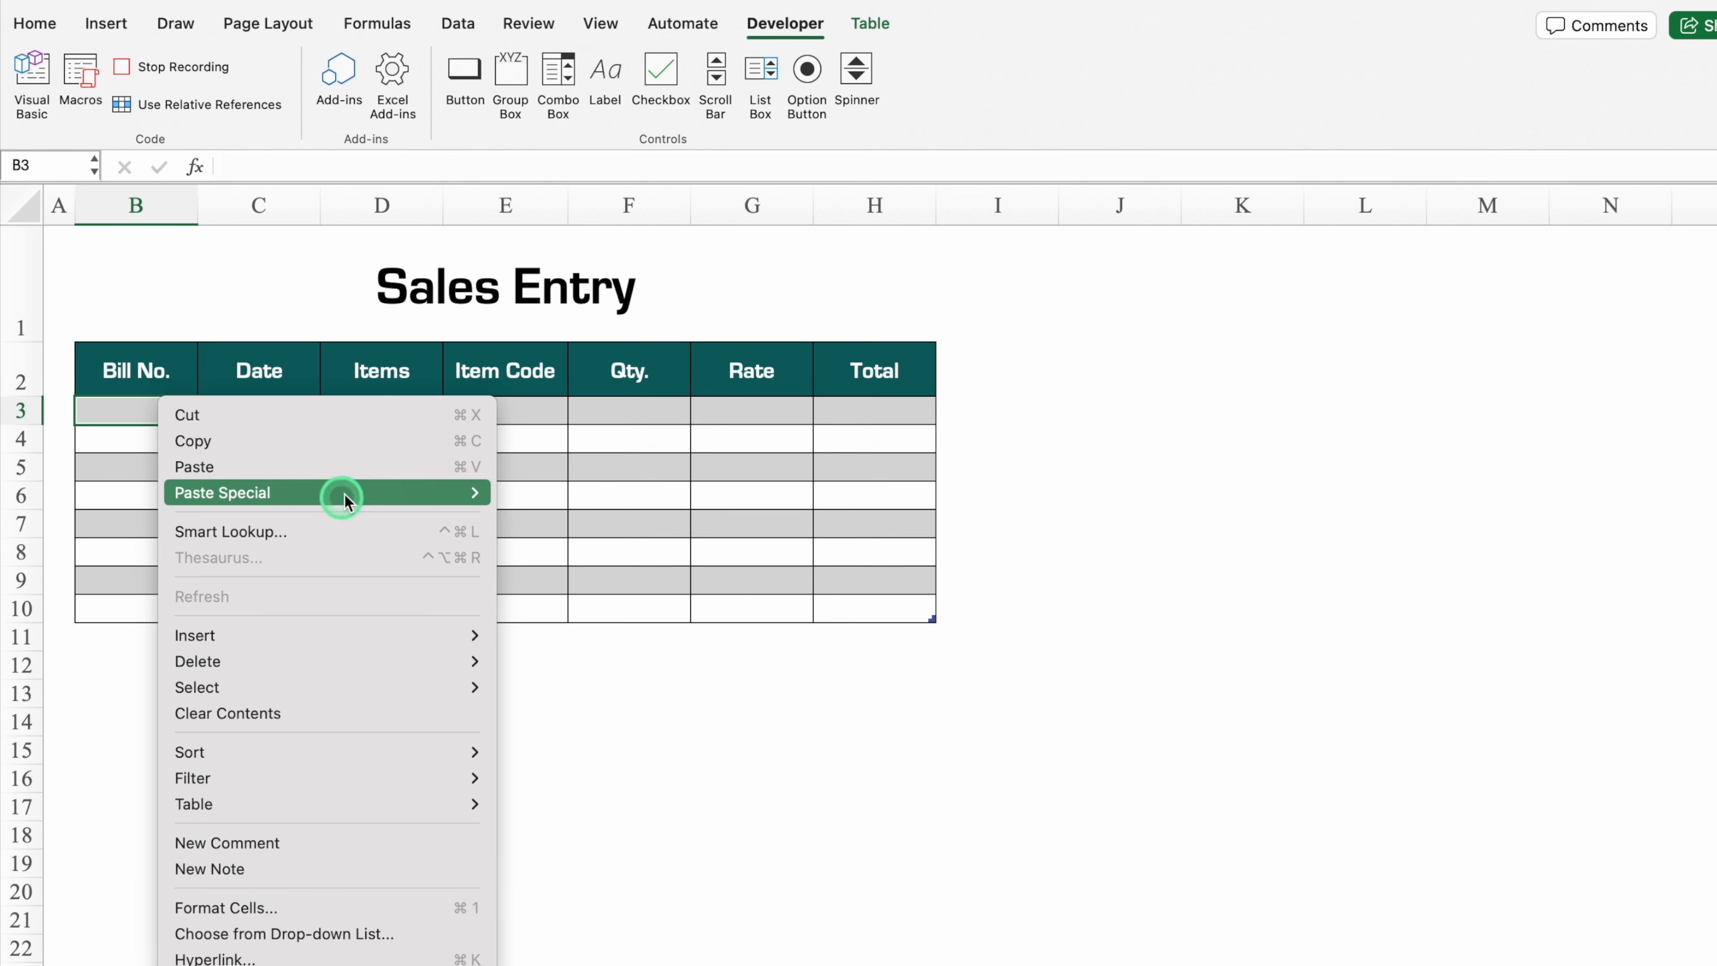
{"action": "mouse_move", "coordinate": [341, 491]}
{"action": "left_click", "coordinate": [644, 906]}
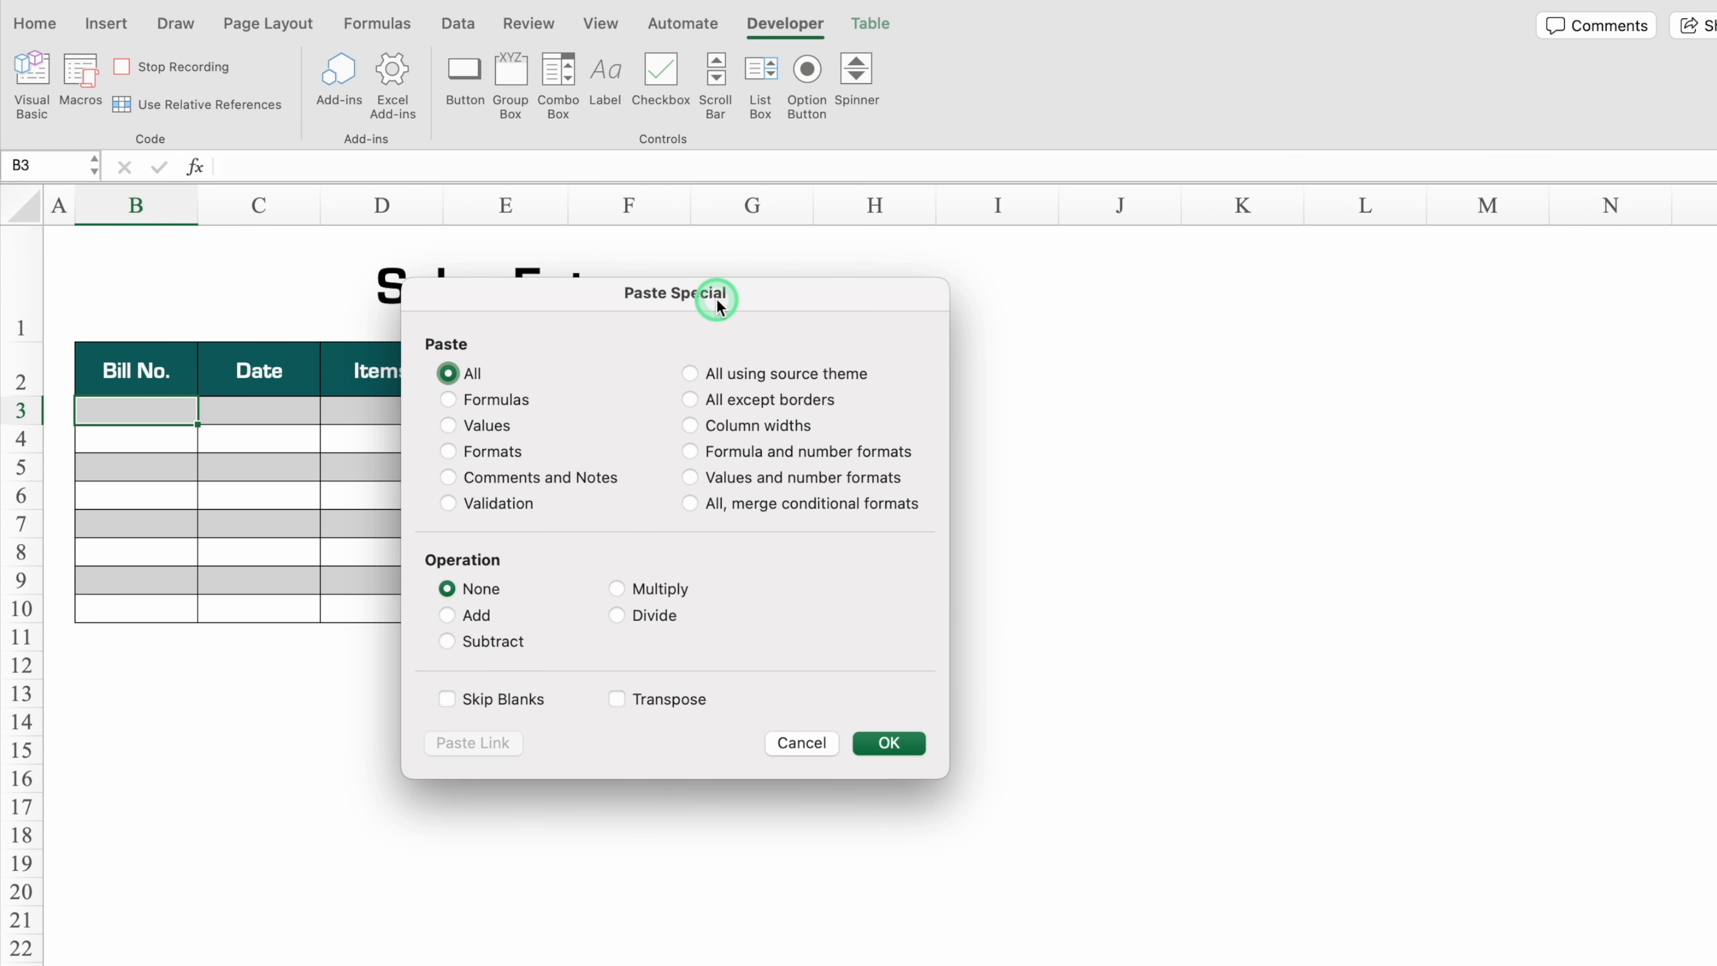
{"action": "left_click", "coordinate": [447, 424]}
{"action": "left_click", "coordinate": [618, 694]}
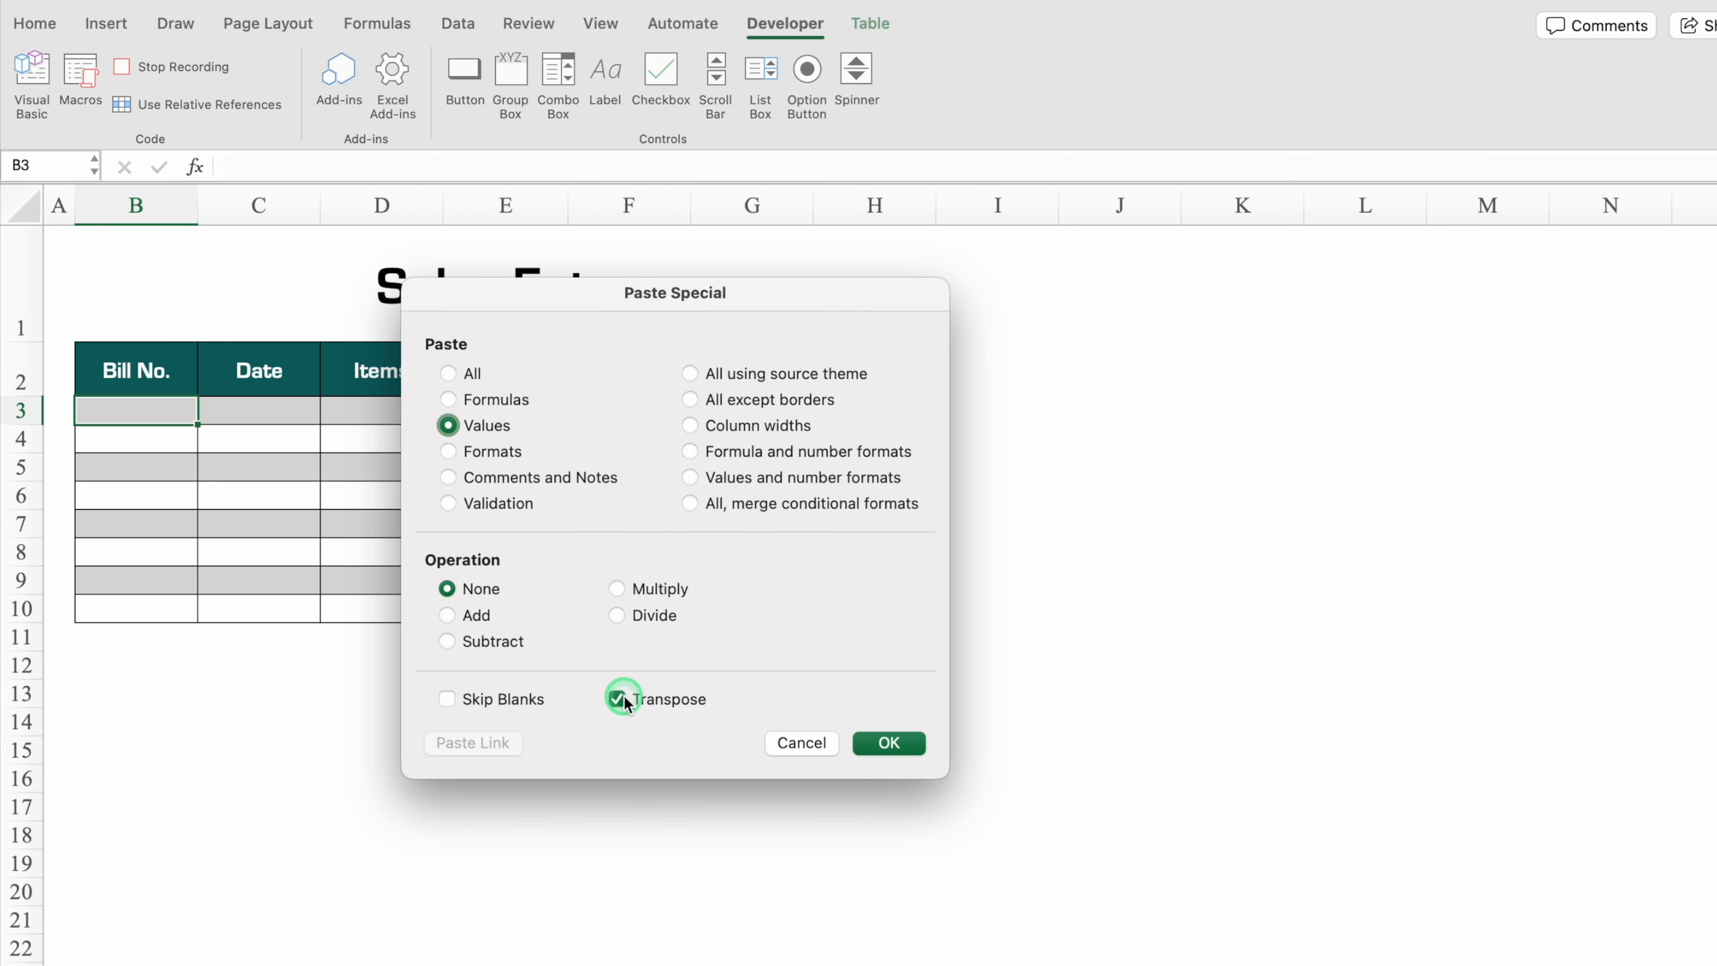
{"action": "left_click", "coordinate": [886, 742]}
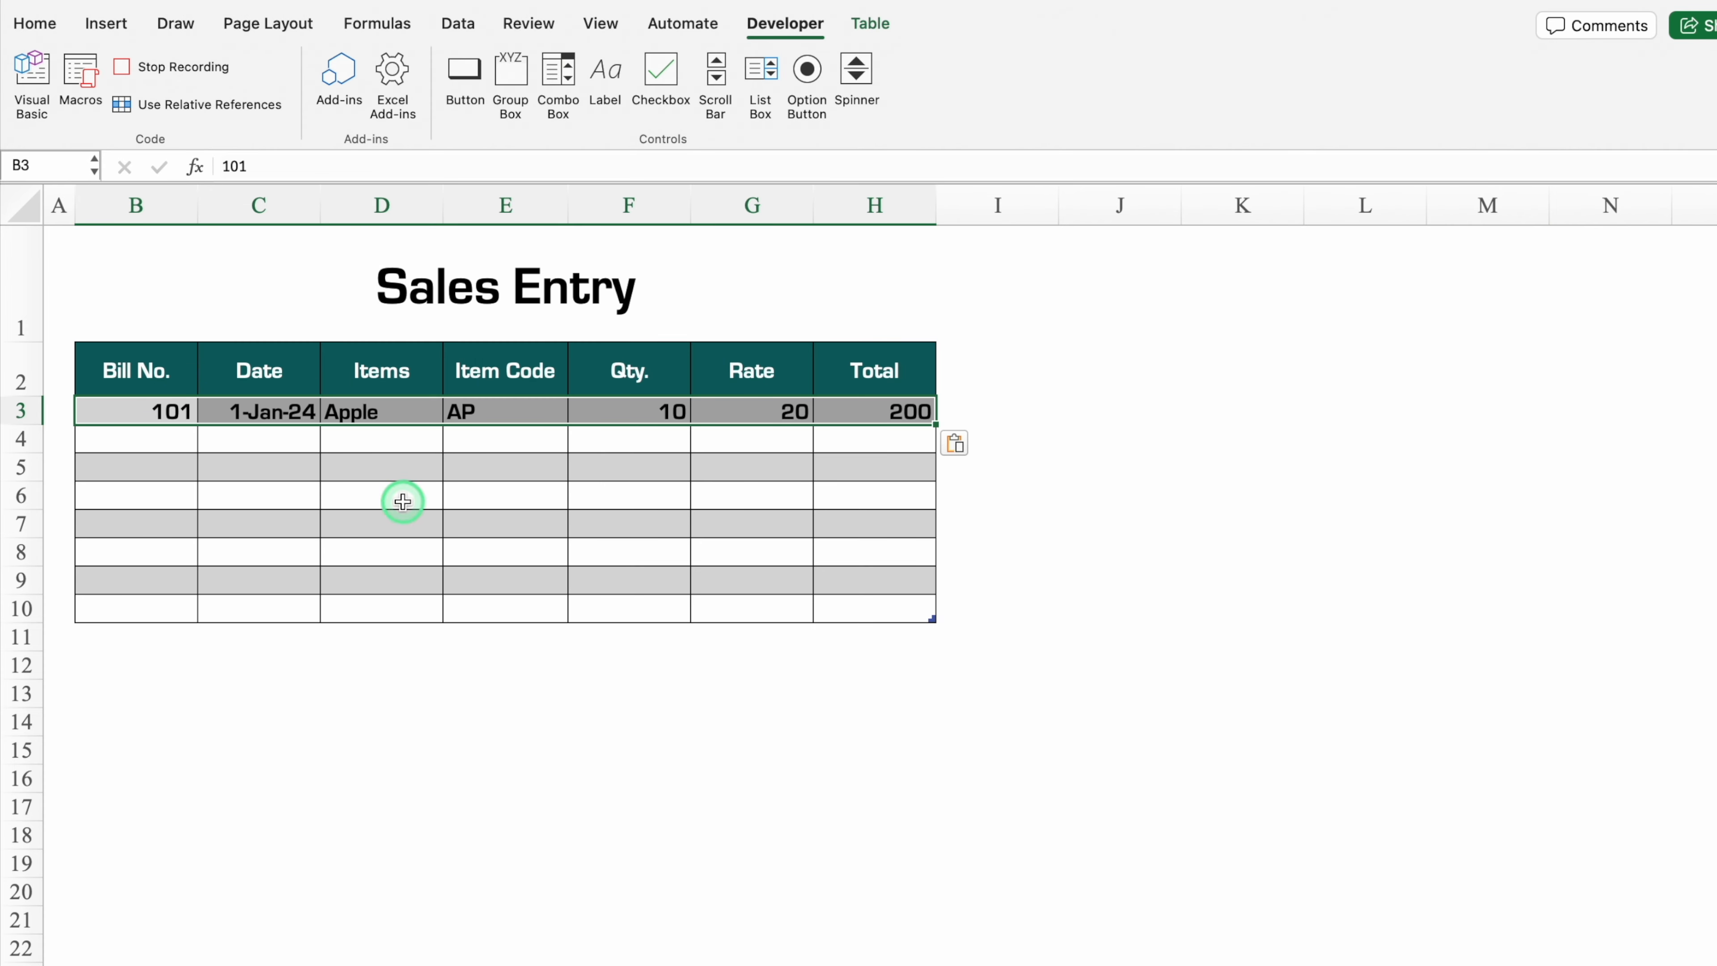
- Centre the pasted row's contents and insert a table row above it
{"action": "left_click", "coordinate": [32, 25]}
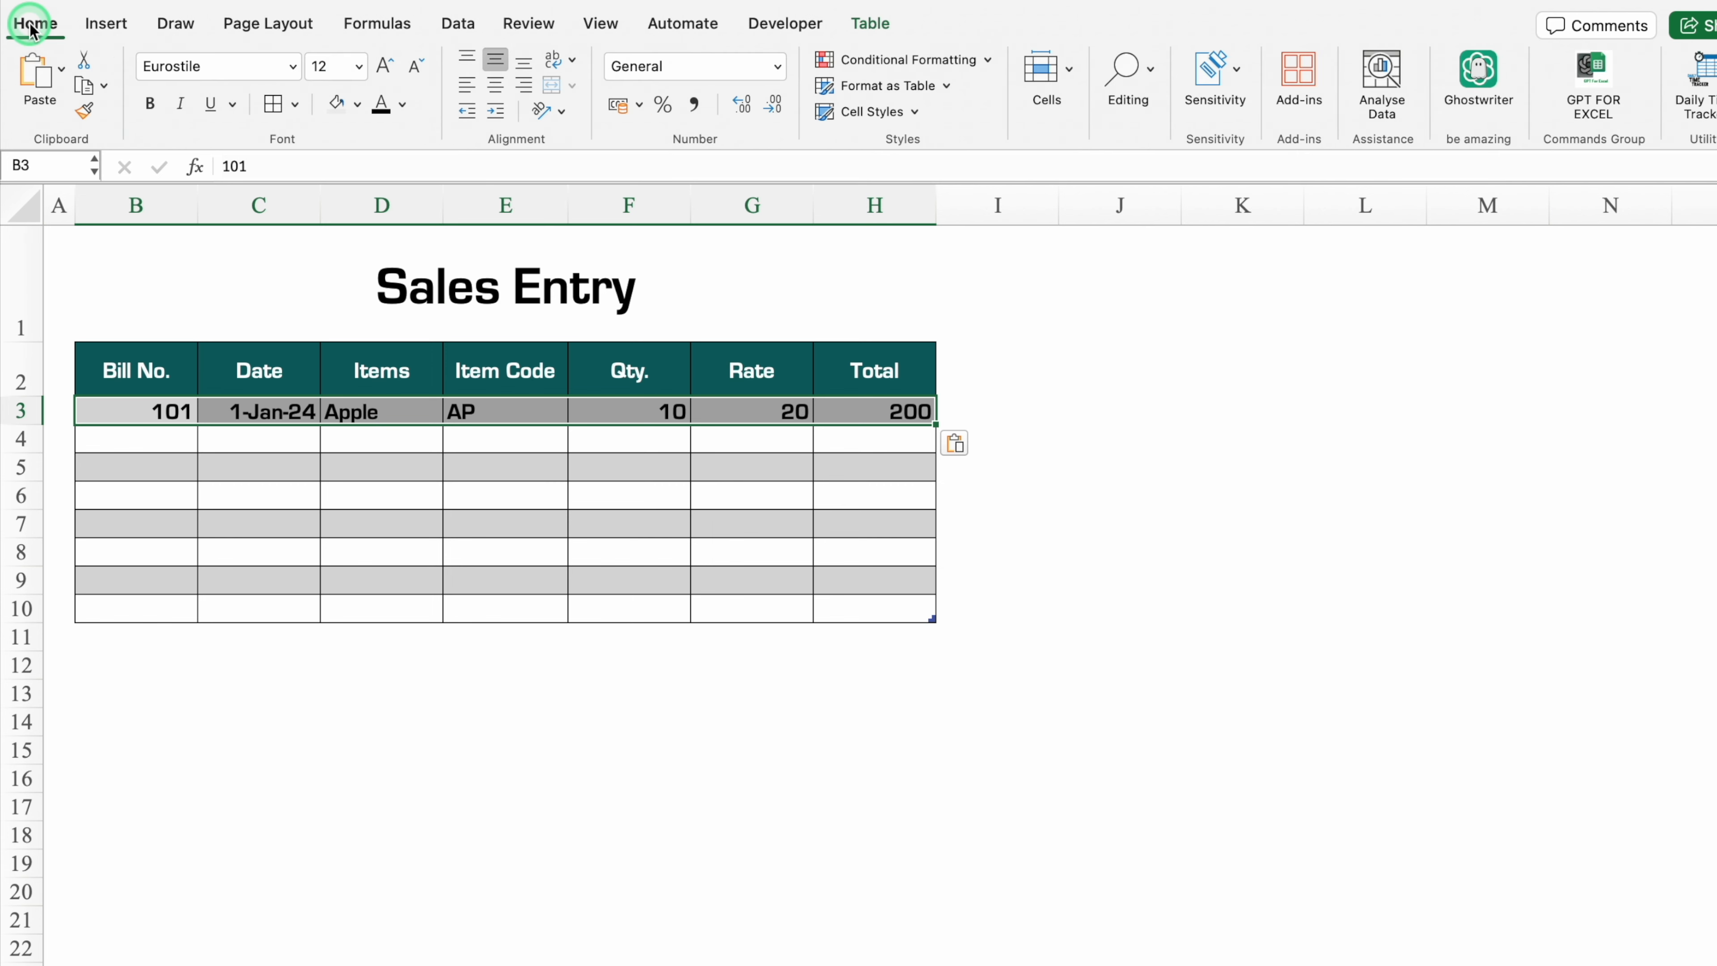
{"action": "left_click", "coordinate": [492, 86]}
{"action": "right_click", "coordinate": [181, 409]}
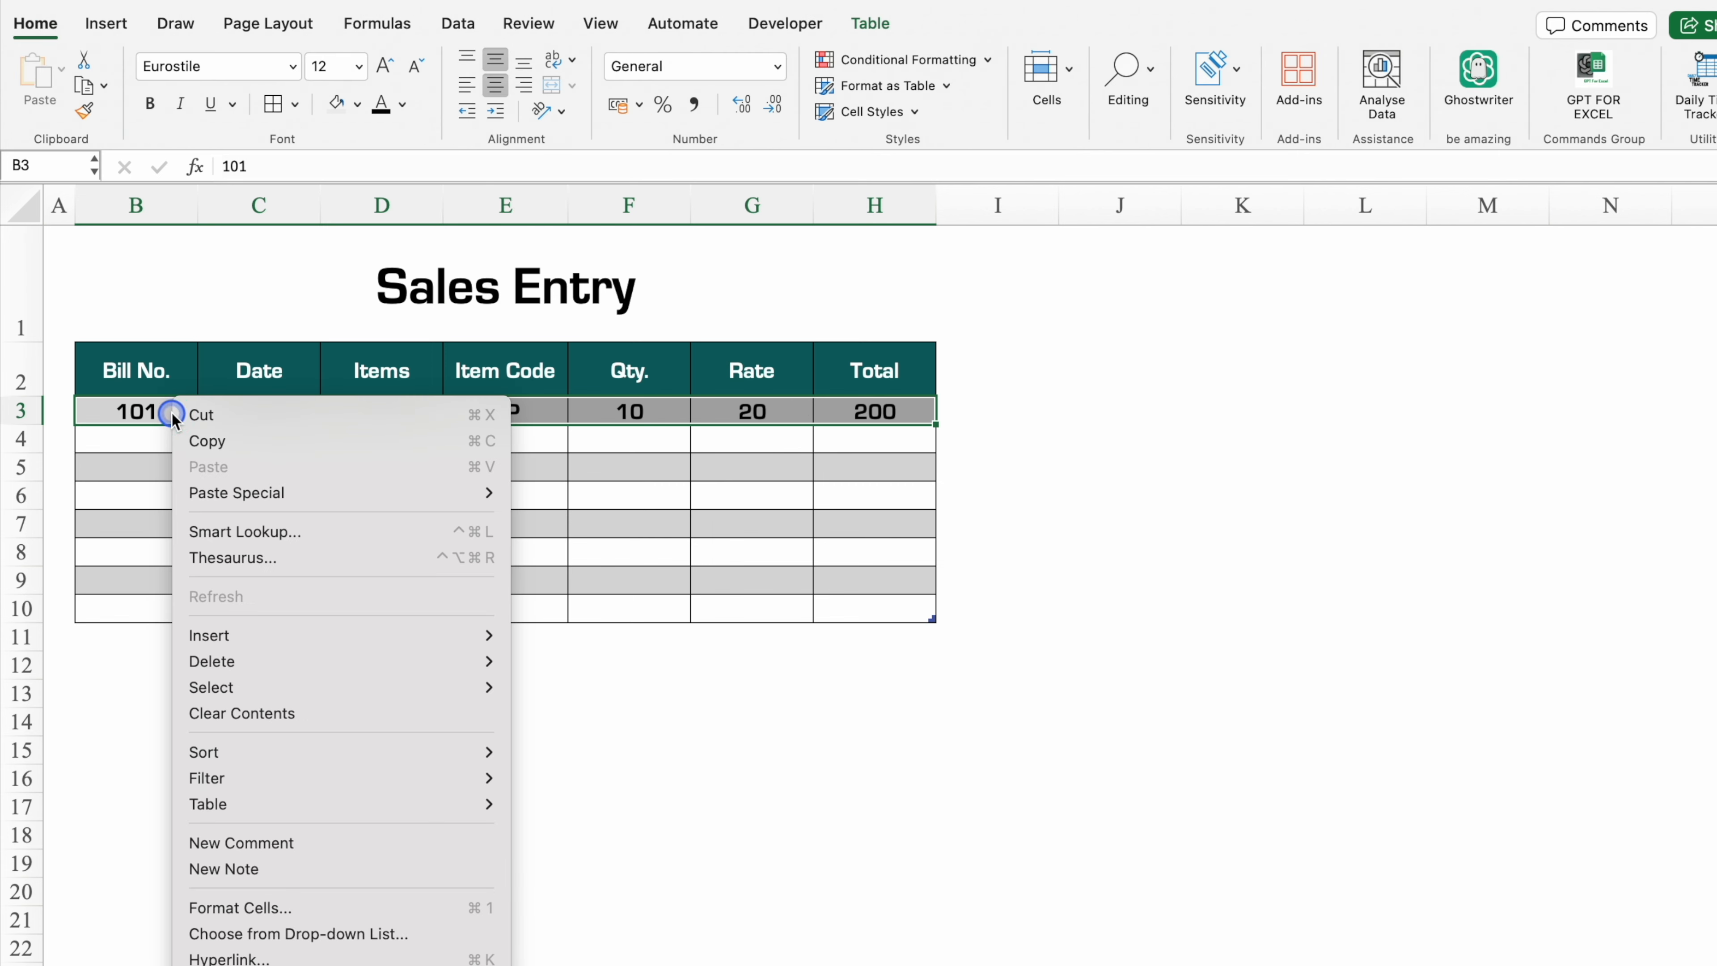
{"action": "mouse_move", "coordinate": [282, 640]}
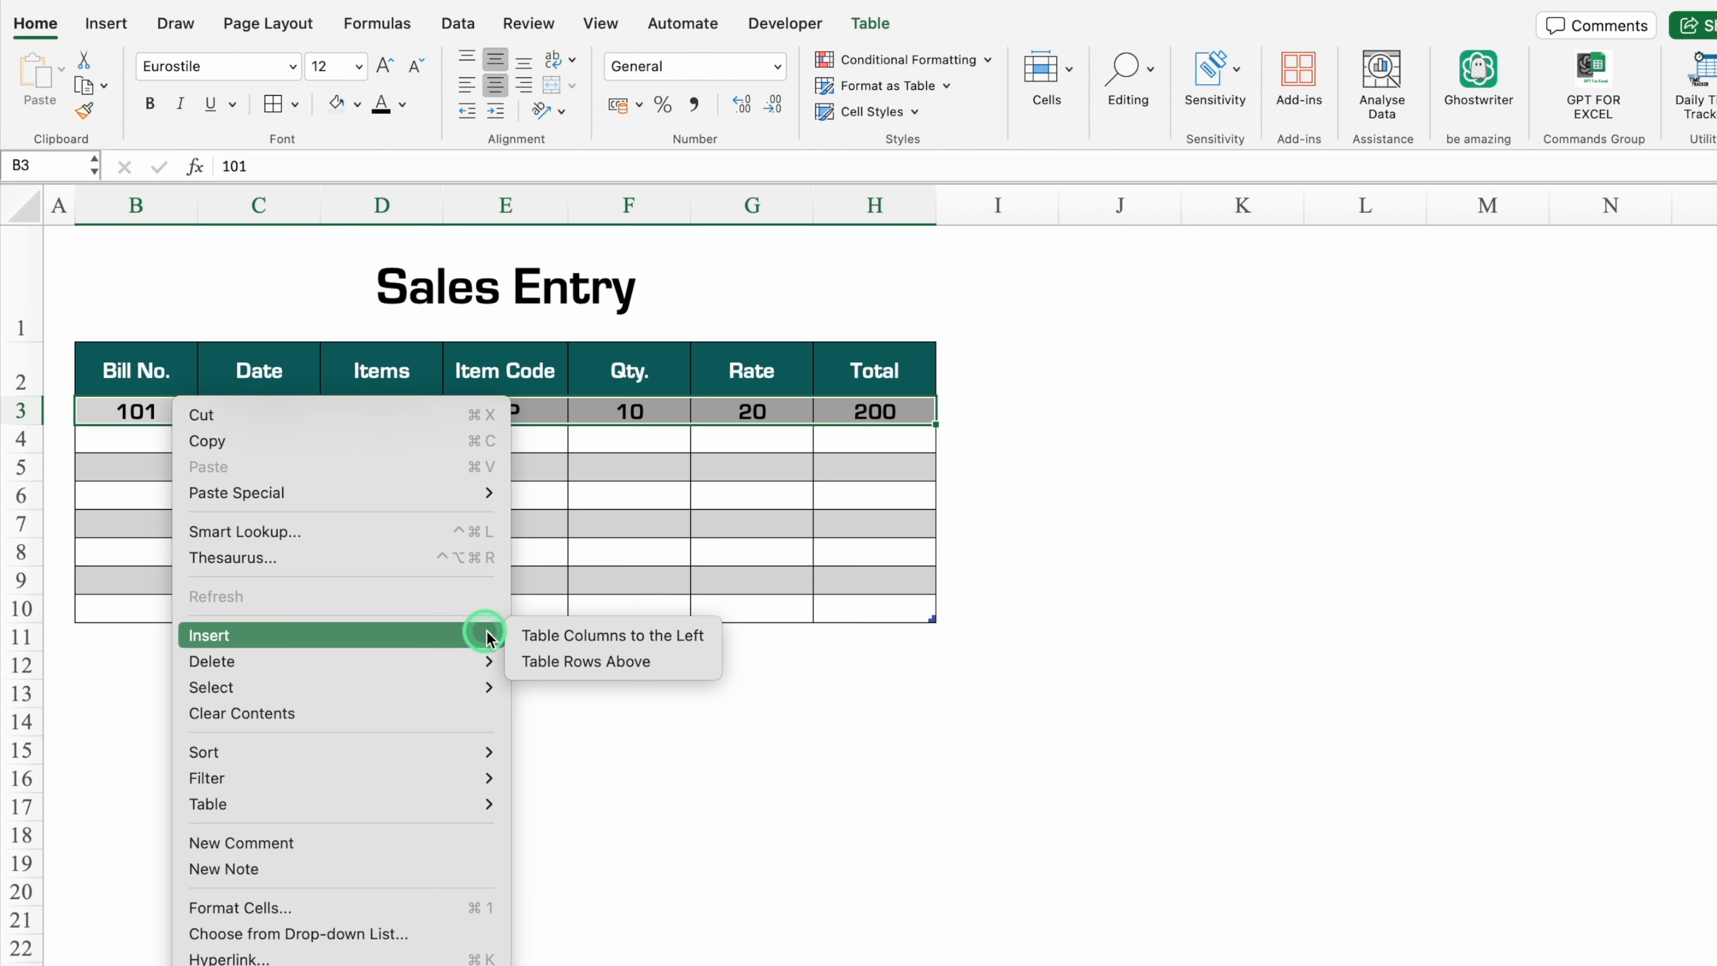
{"action": "left_click", "coordinate": [604, 663]}
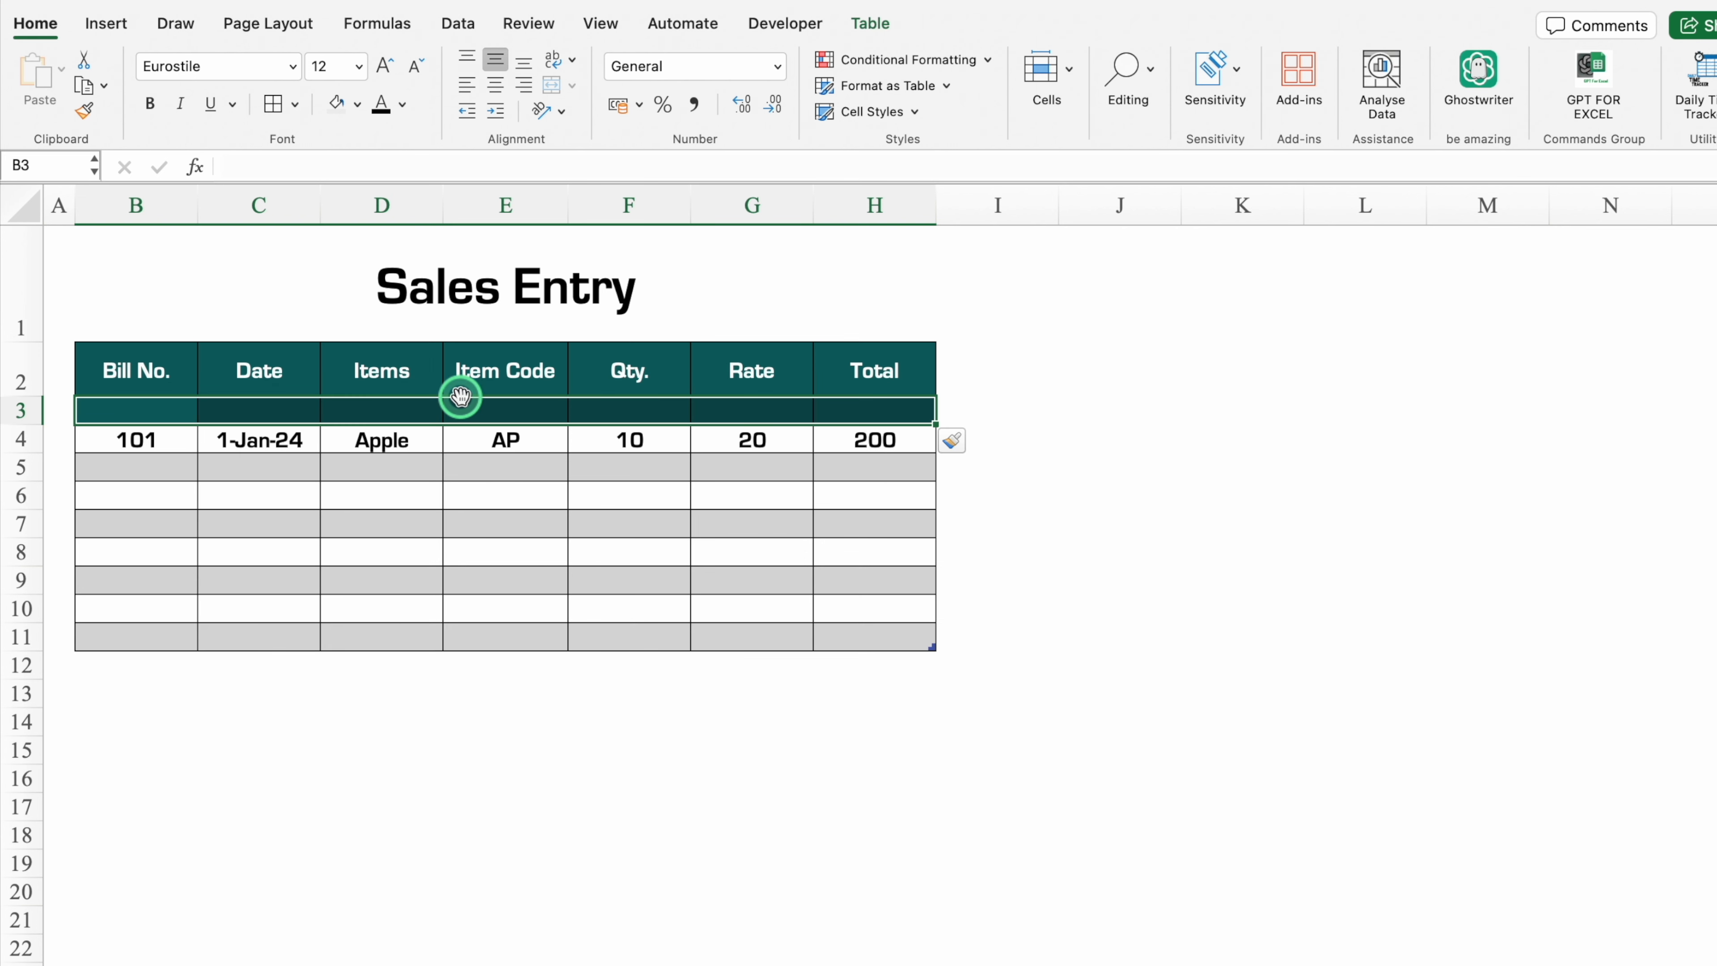
- Remove the fill colour from the new row 3 and select cell B3
{"action": "left_click", "coordinate": [357, 104]}
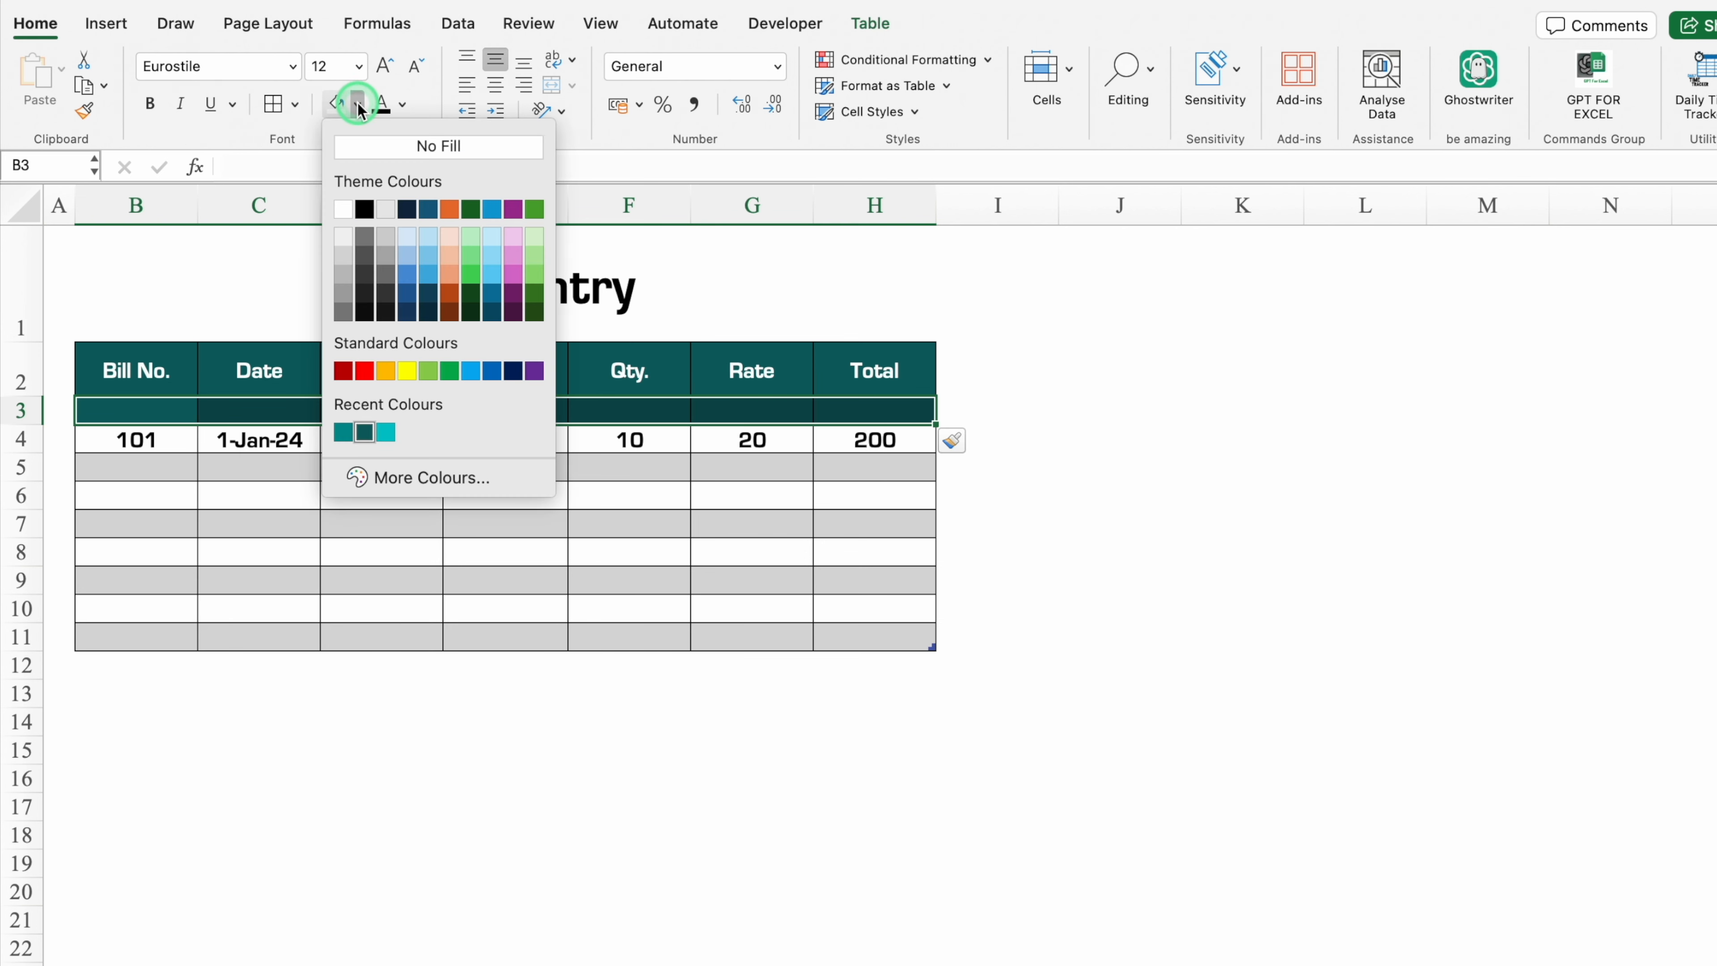
{"action": "left_click", "coordinate": [414, 148]}
{"action": "left_click", "coordinate": [148, 413]}
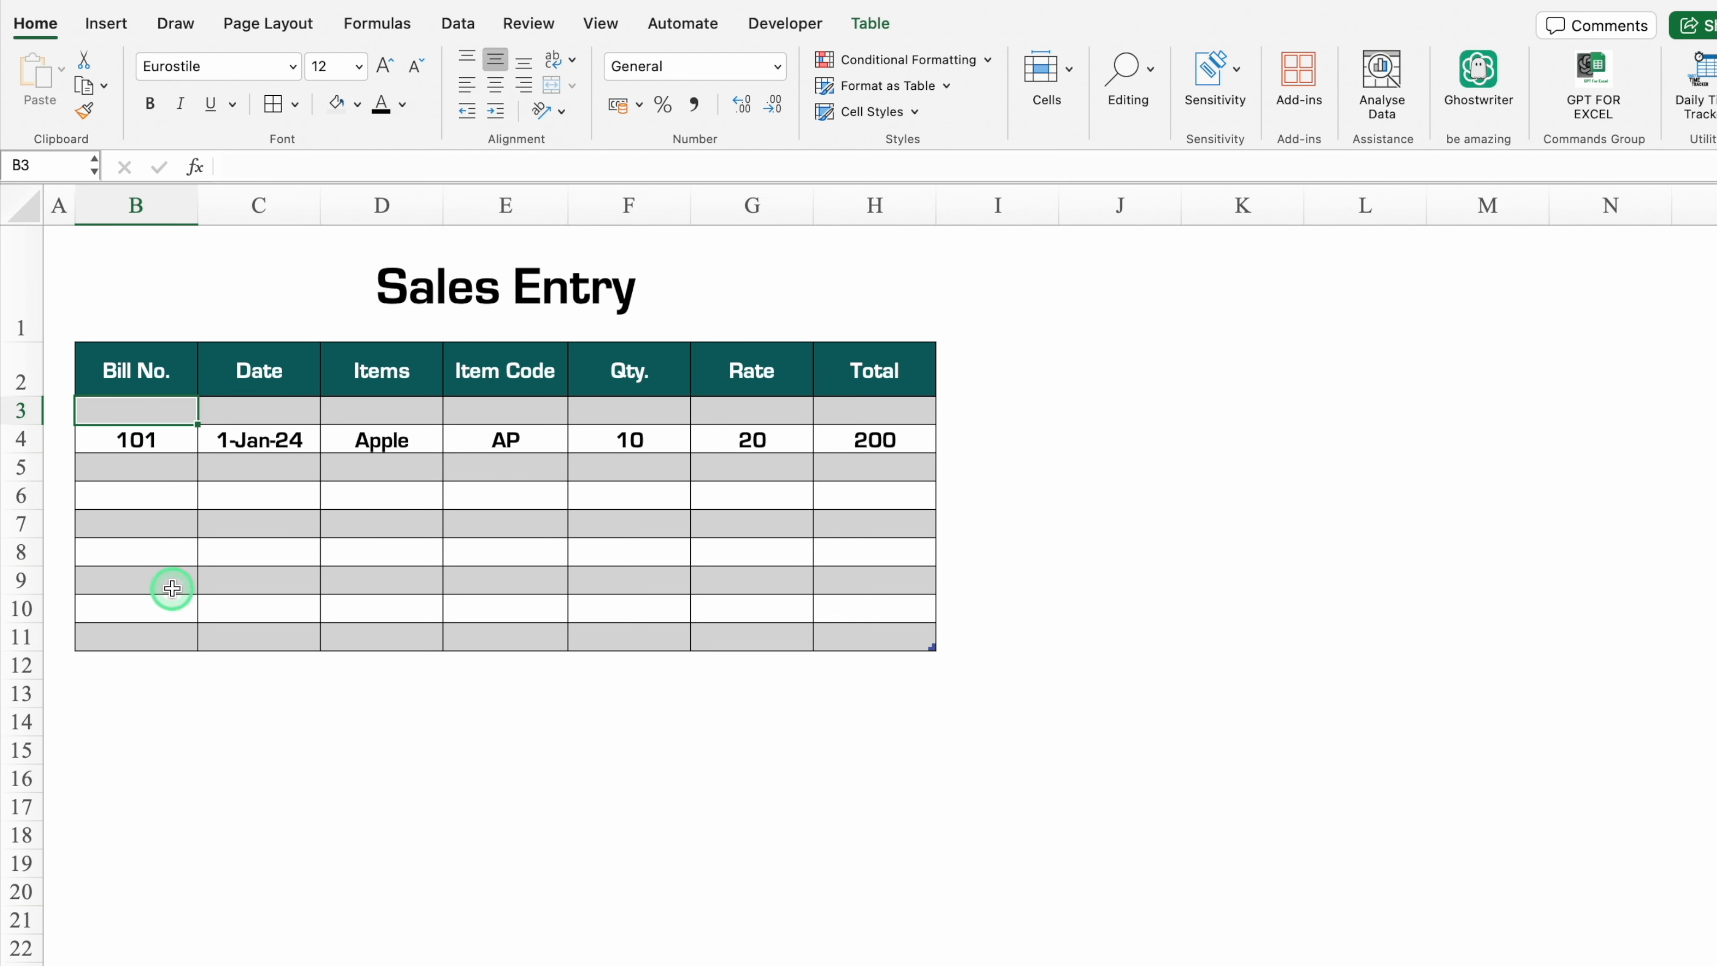
- Clear the entry form's Bill No. through Rate cells, ending on the Entry Type cell, and stop the macro recording
{"action": "left_click", "coordinate": [132, 962]}
{"action": "left_click_drag", "start_coordinate": [528, 479], "coordinate": [530, 632]}
{"action": "key", "text": "Delete"}
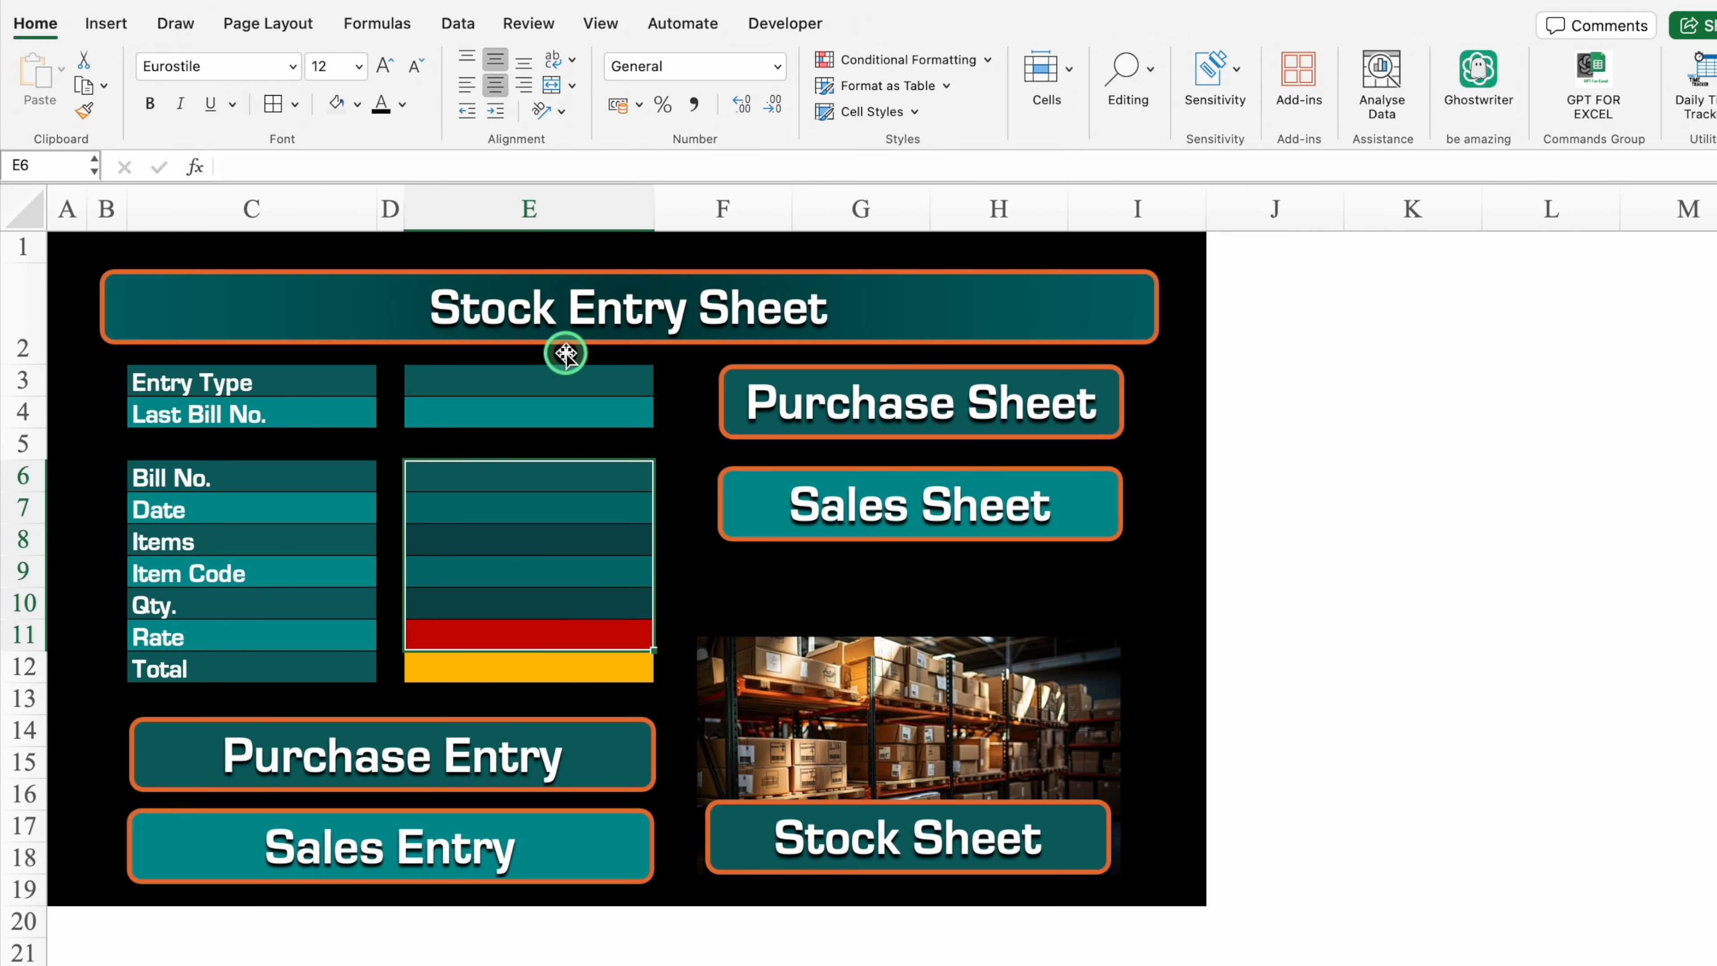
{"action": "left_click", "coordinate": [556, 382]}
{"action": "left_click", "coordinate": [775, 26]}
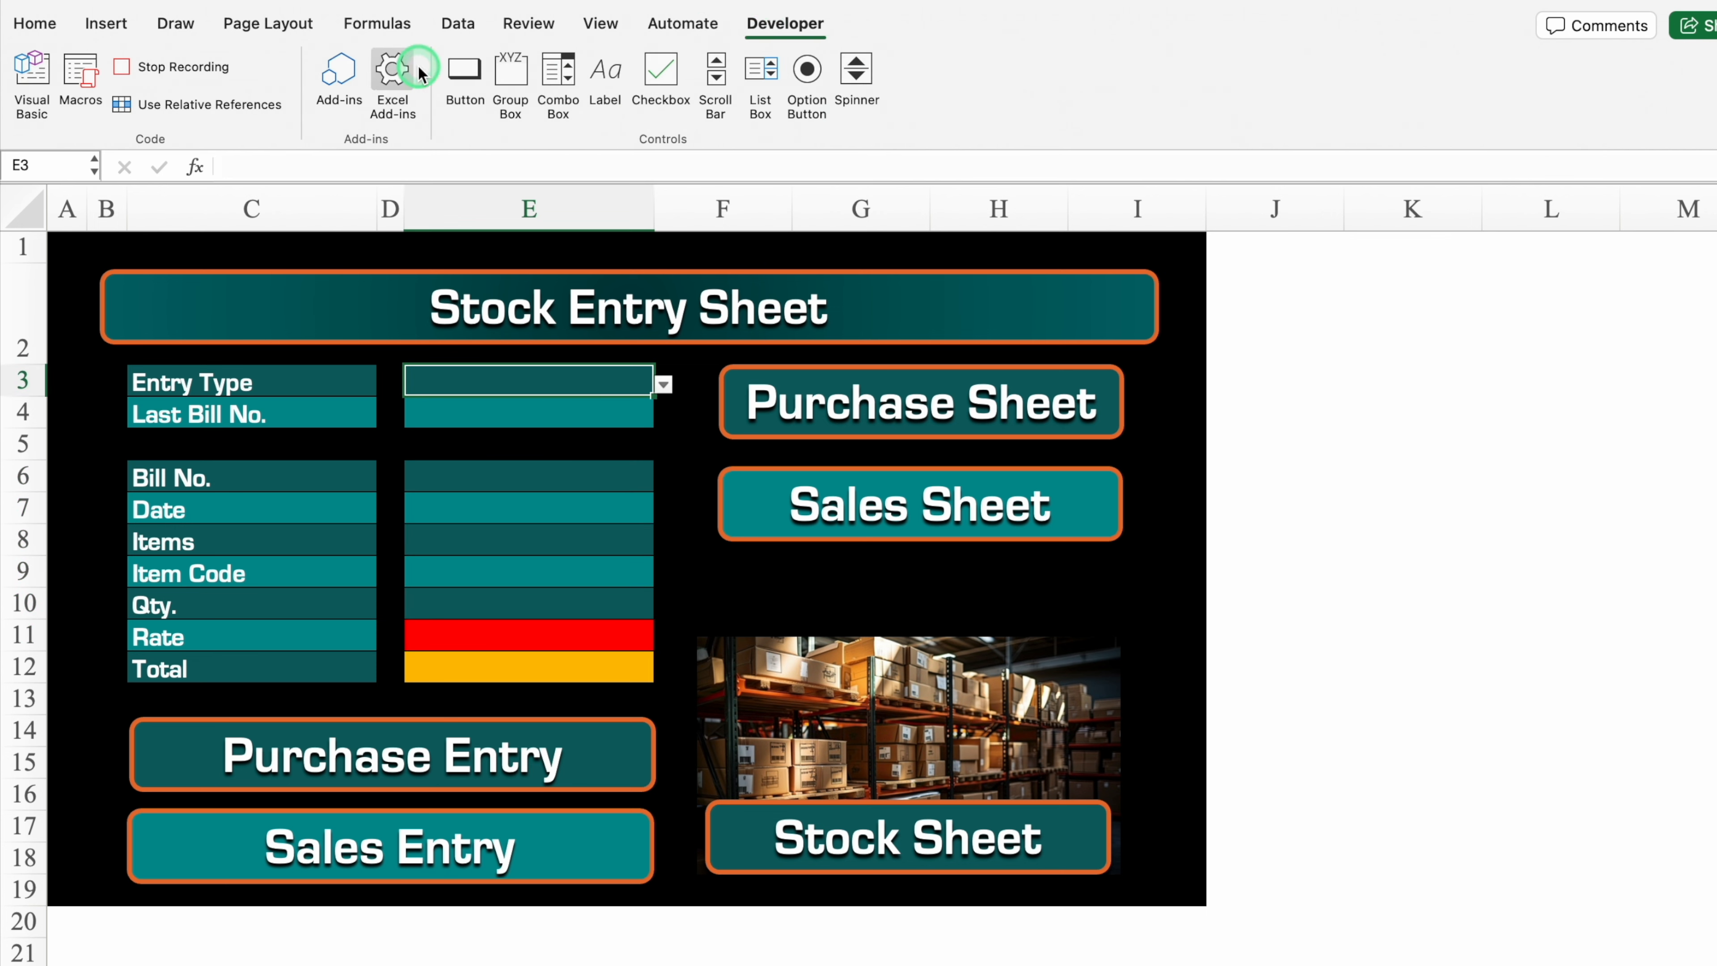
{"action": "left_click", "coordinate": [188, 67]}
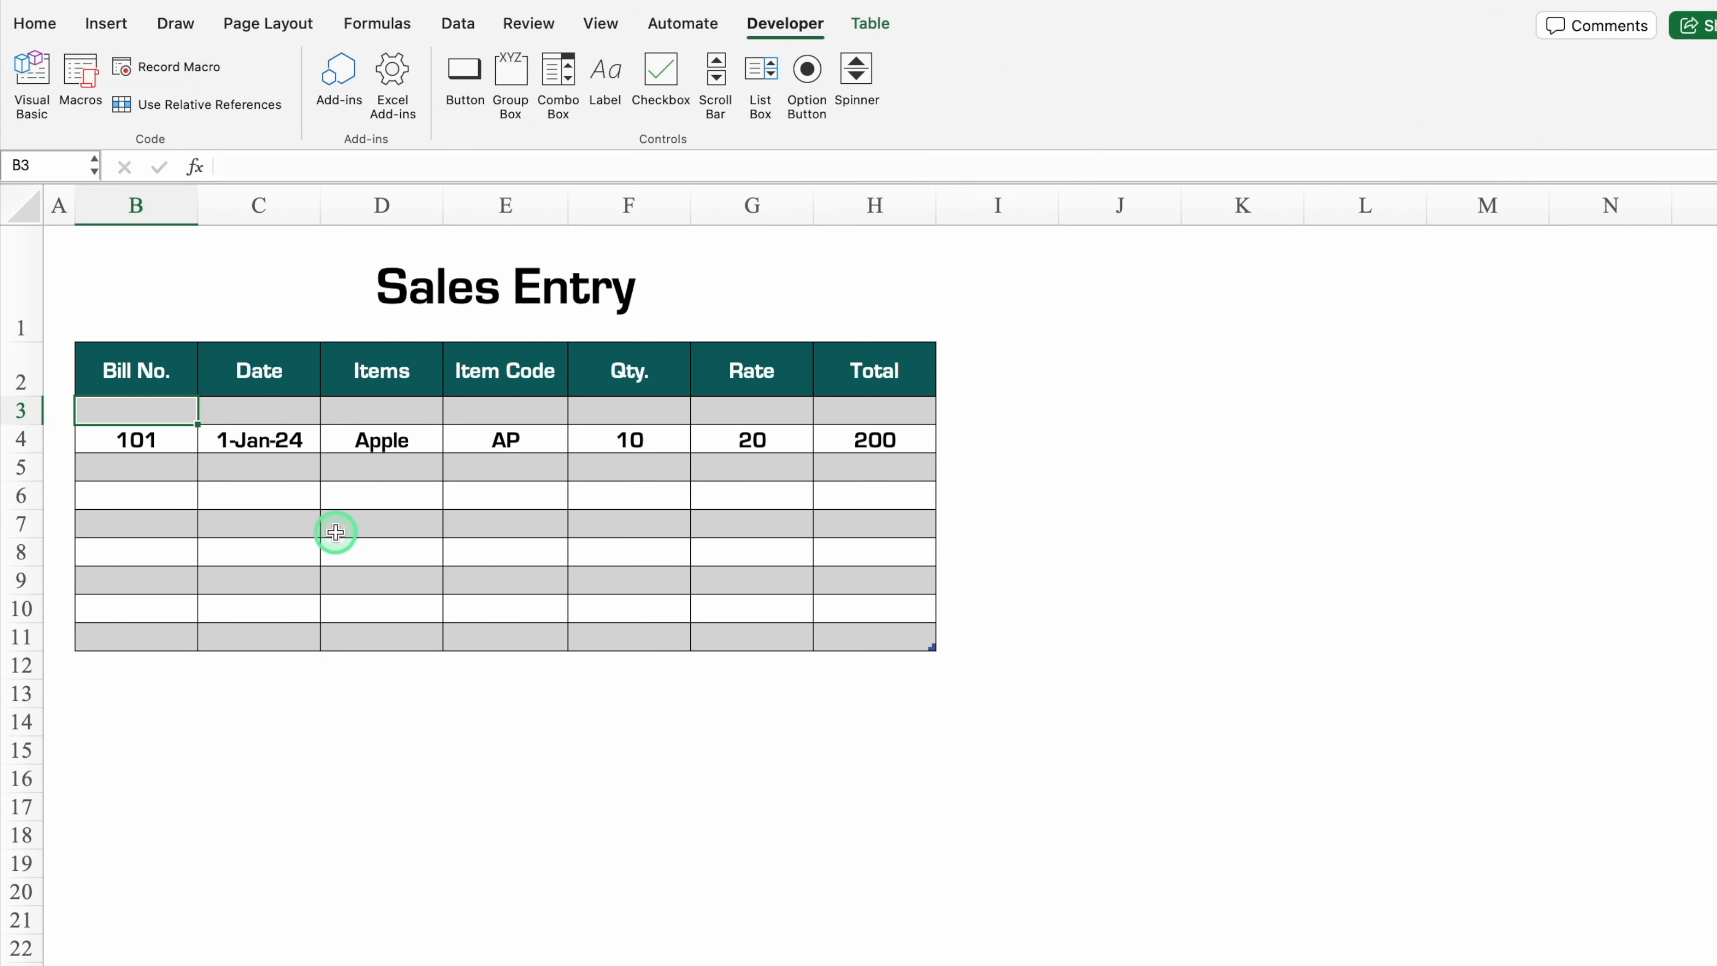
- Delete the contents of the bill 101 row in the Sales Entry table
{"action": "left_click_drag", "start_coordinate": [128, 438], "coordinate": [877, 440]}
{"action": "key", "text": "Delete"}
{"action": "left_click", "coordinate": [1243, 523]}
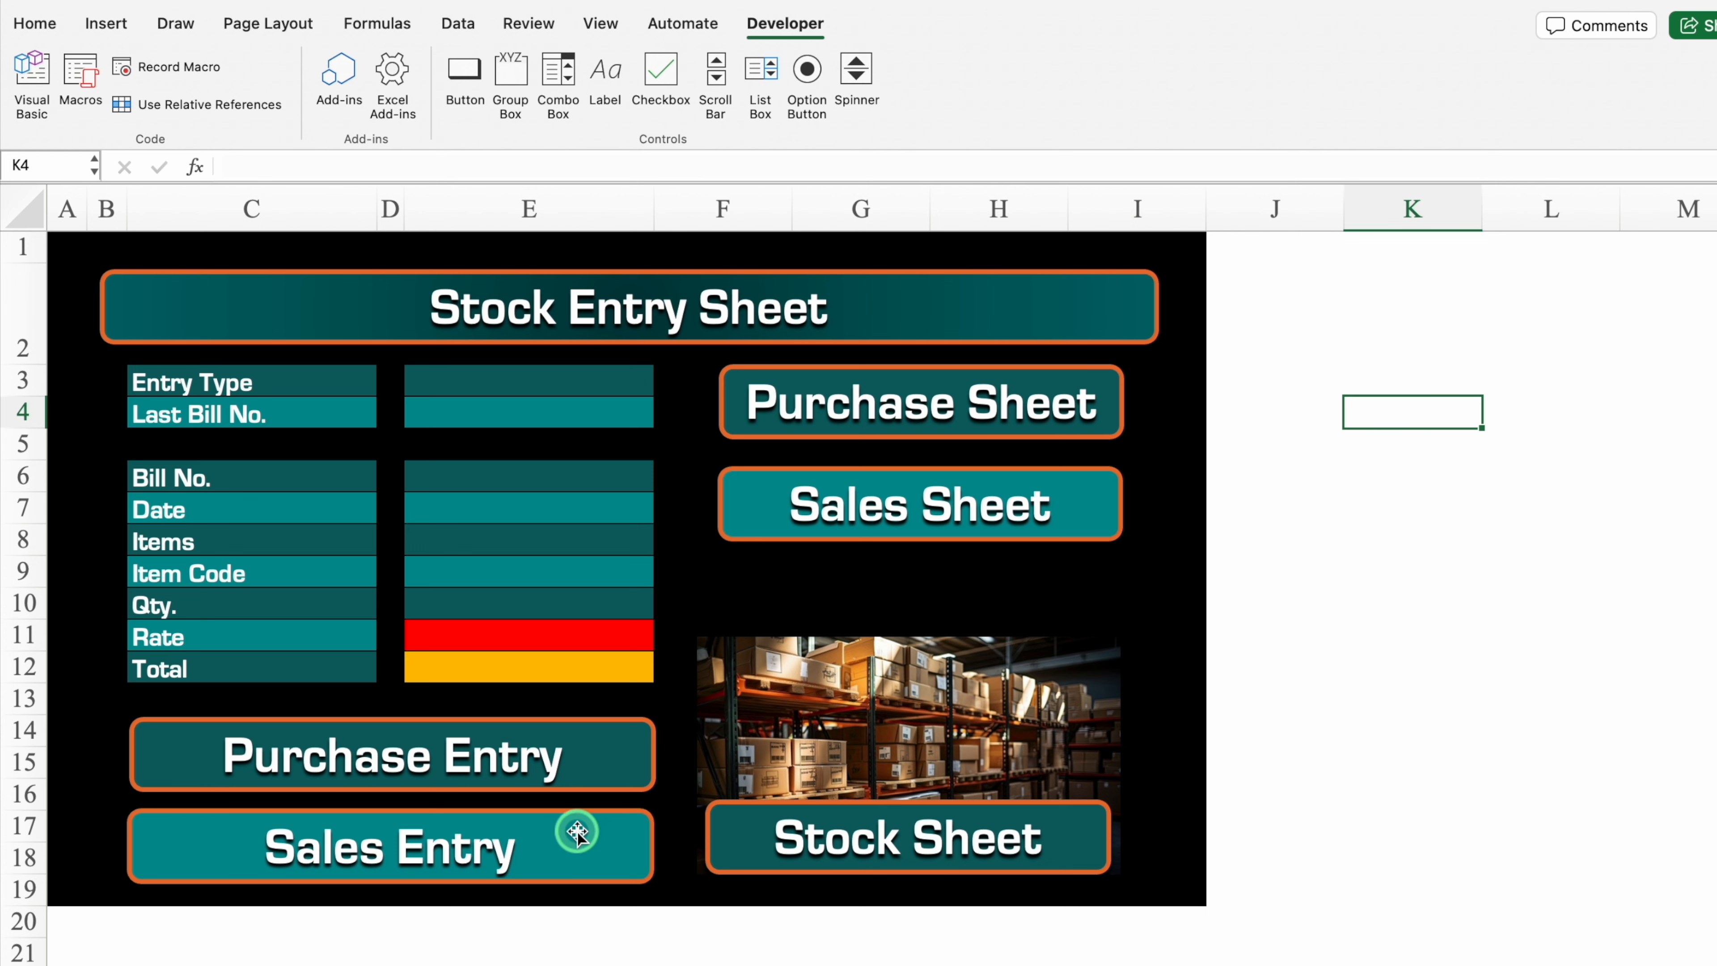
- Assign the Sales macro to the Sales Entry button on the entry form
{"action": "left_click", "coordinate": [576, 836]}
{"action": "right_click", "coordinate": [576, 836]}
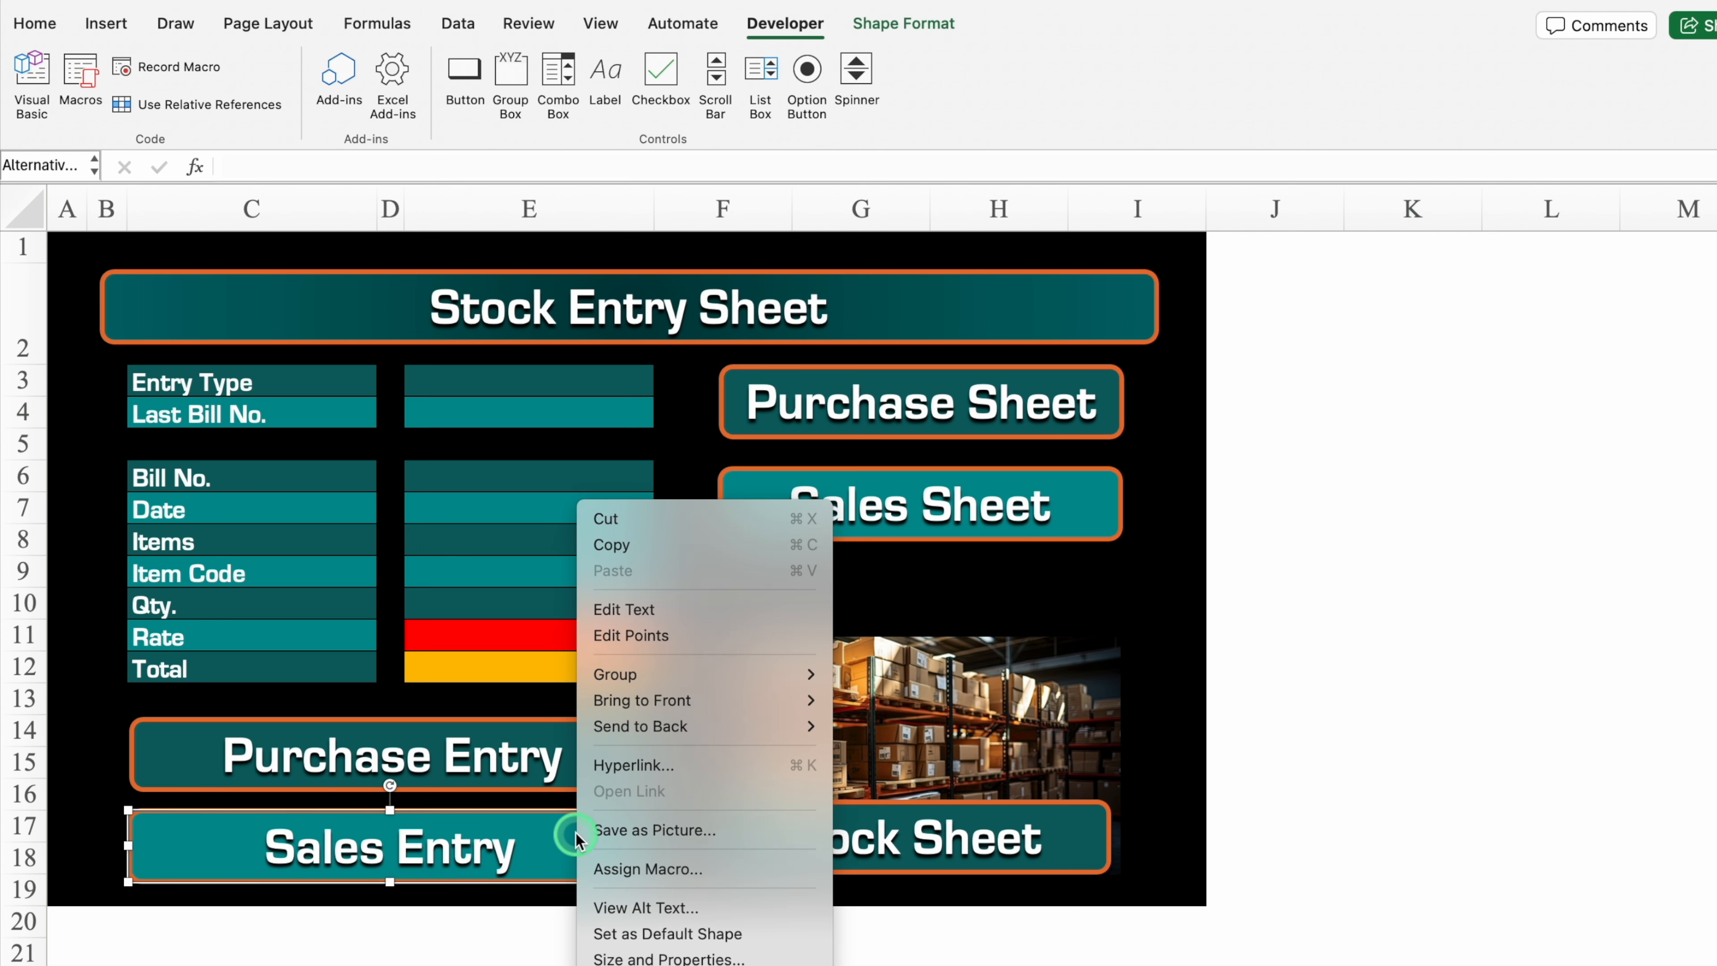
{"action": "left_click", "coordinate": [659, 867]}
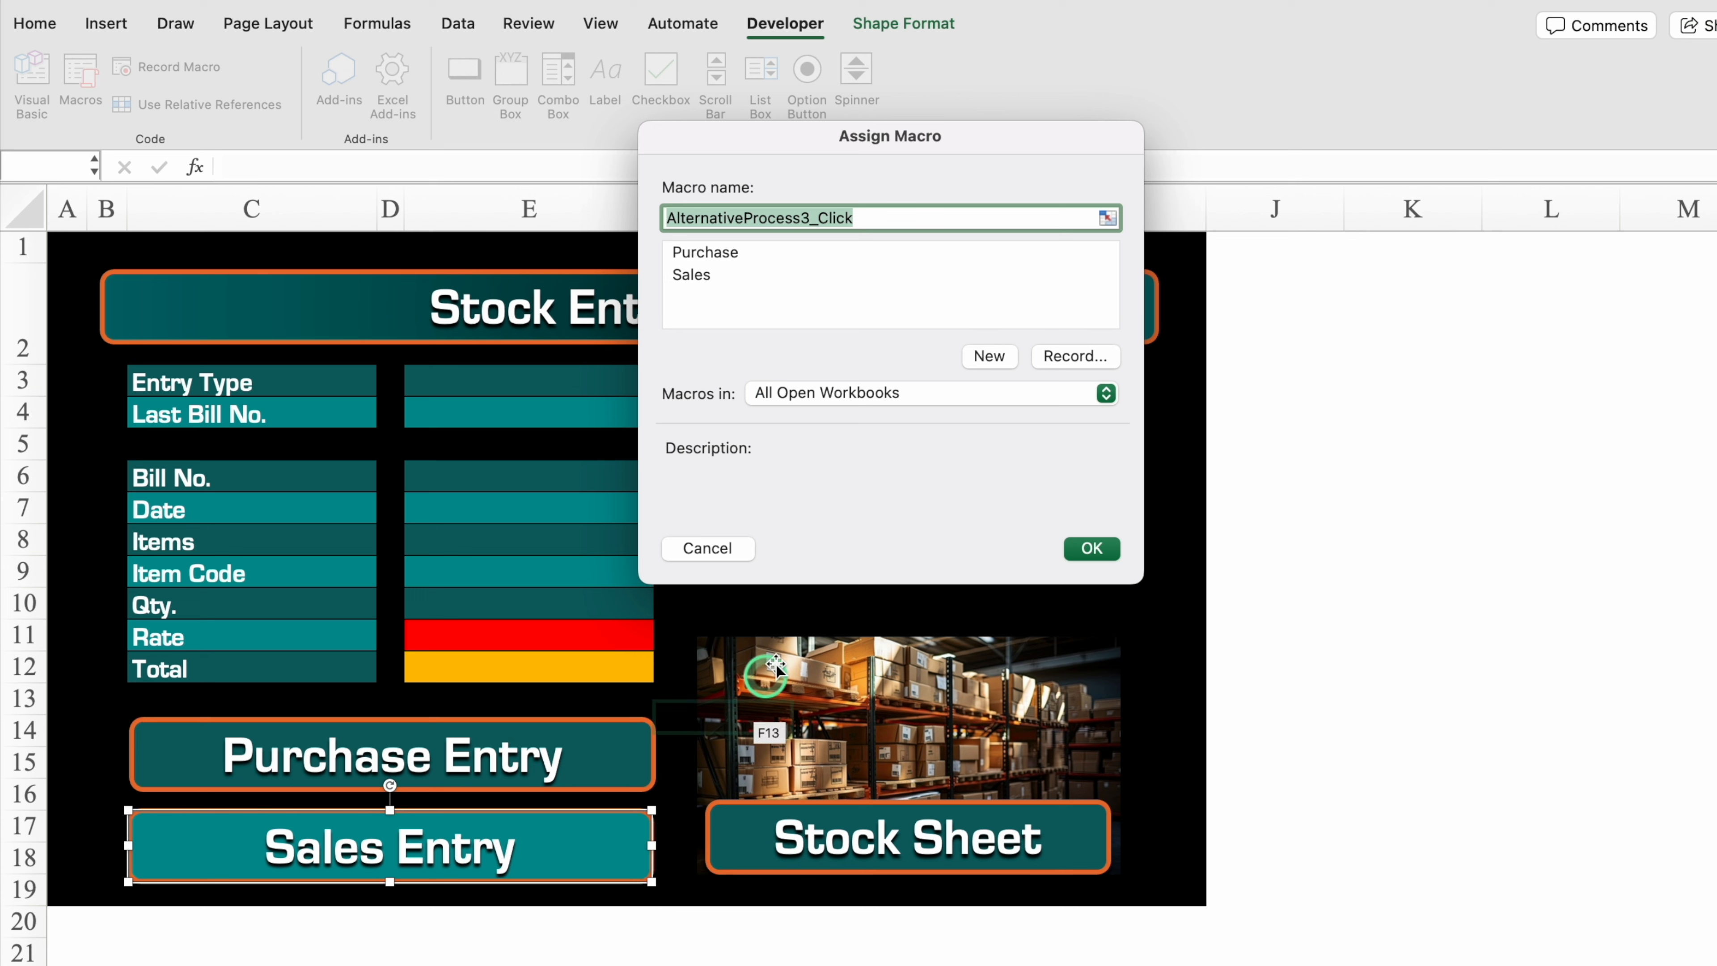
{"action": "left_click", "coordinate": [729, 275]}
{"action": "left_click", "coordinate": [1085, 546]}
{"action": "key", "text": "Escape"}
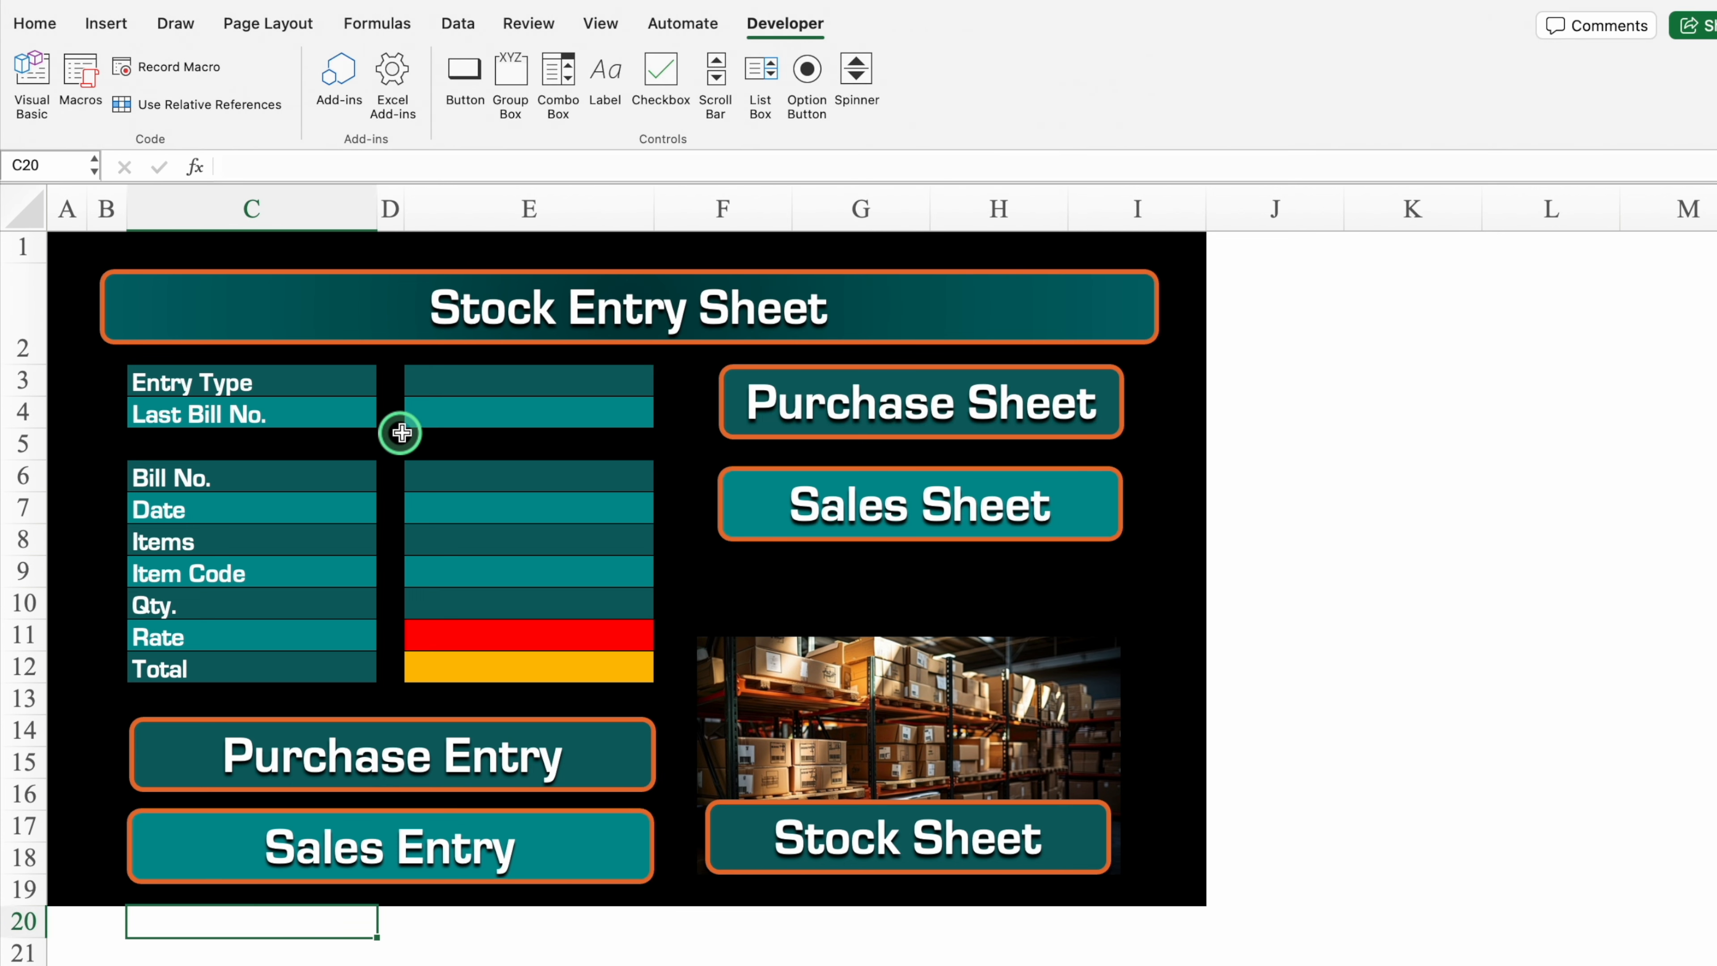
- Fill in the form with Bill No. 1011, date 1-Jan-24, item Oranges and item code OR
{"action": "left_click", "coordinate": [453, 475]}
{"action": "type", "text": "1011"}
{"action": "key", "text": "Return"}
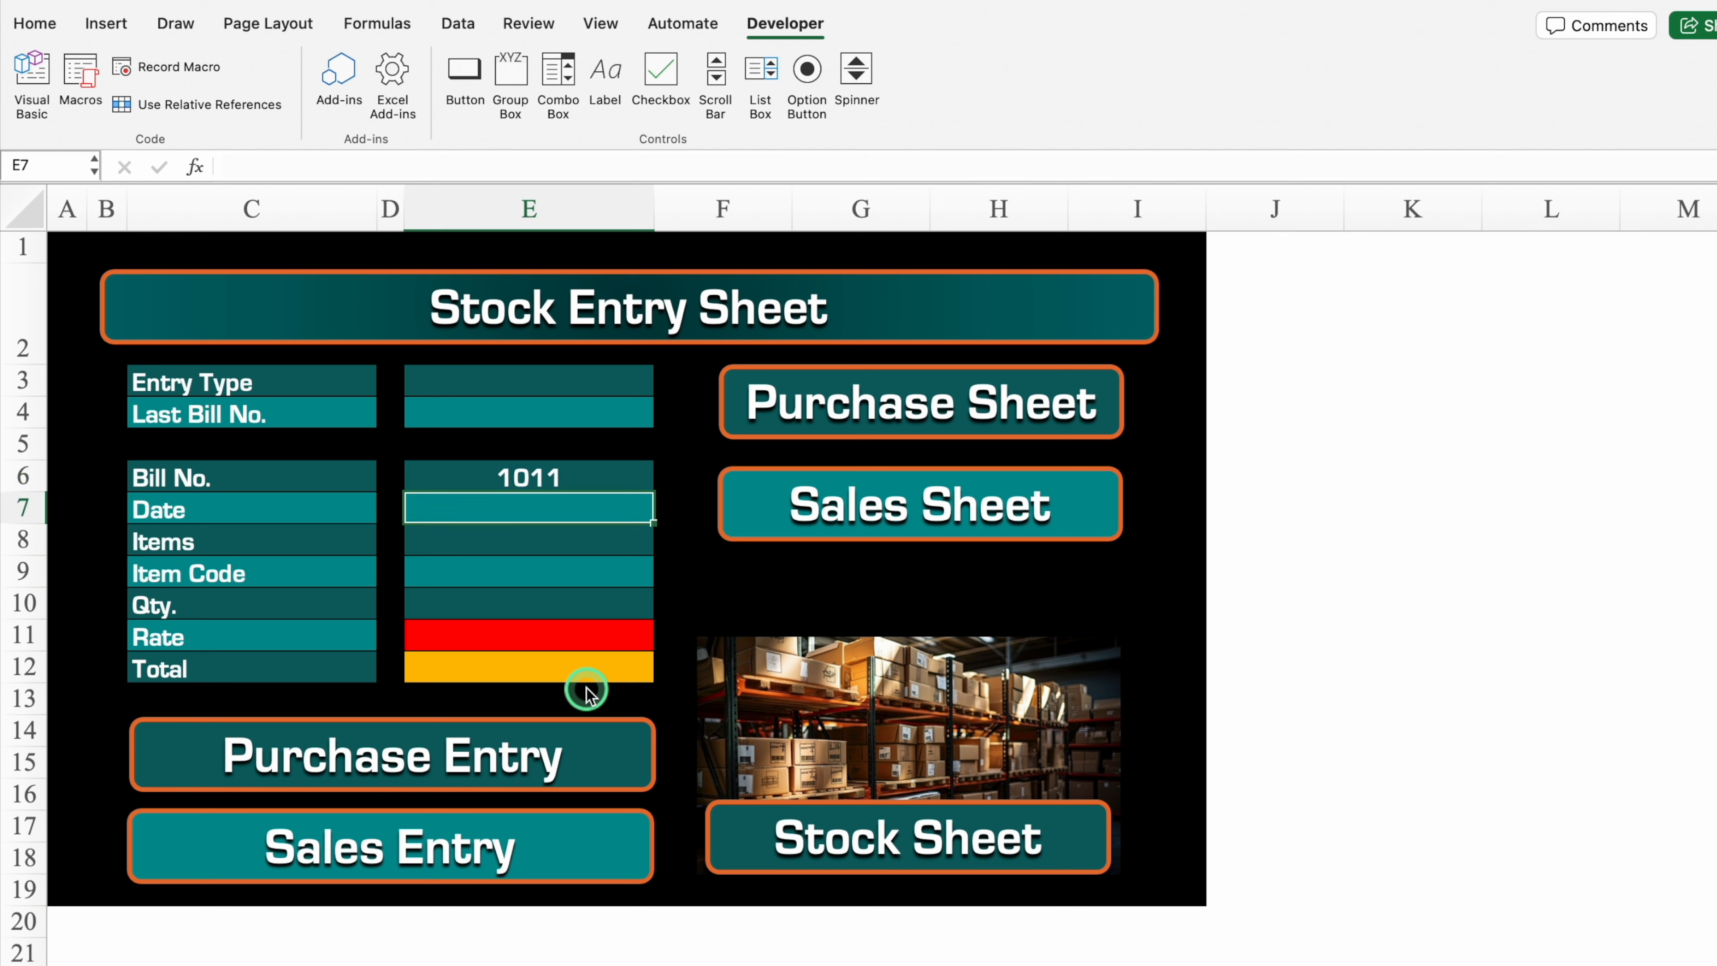
{"action": "type", "text": "1"}
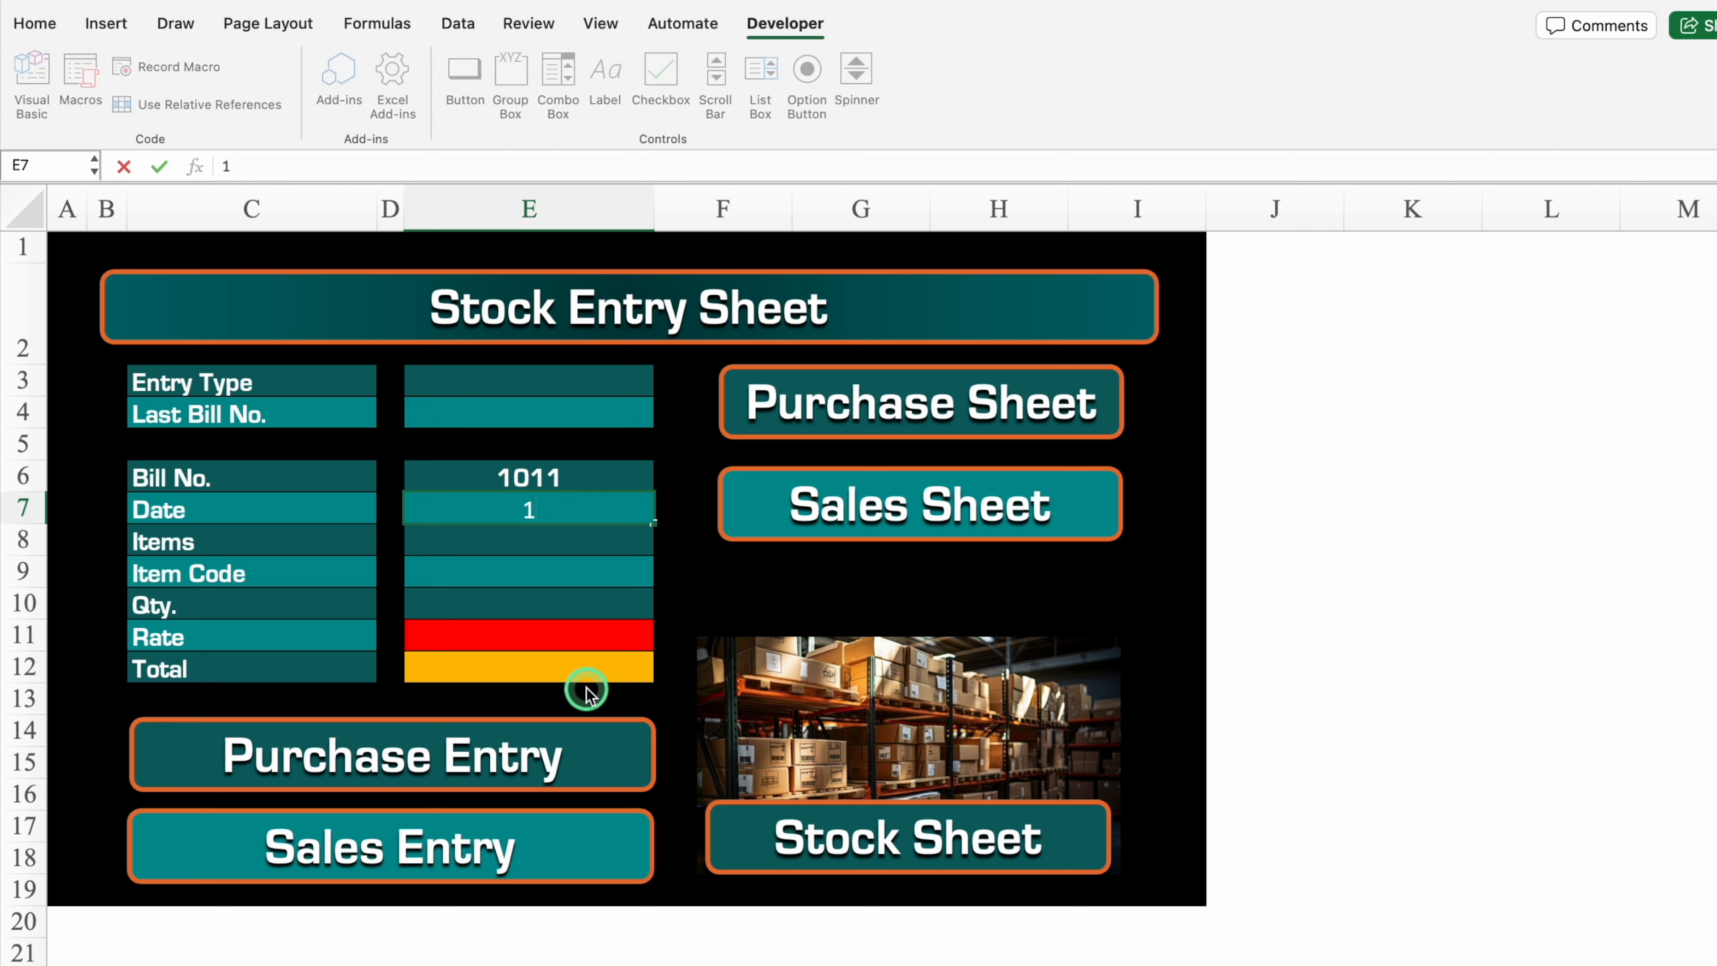
{"action": "type", "text": "/1/24"}
{"action": "key", "text": "Return"}
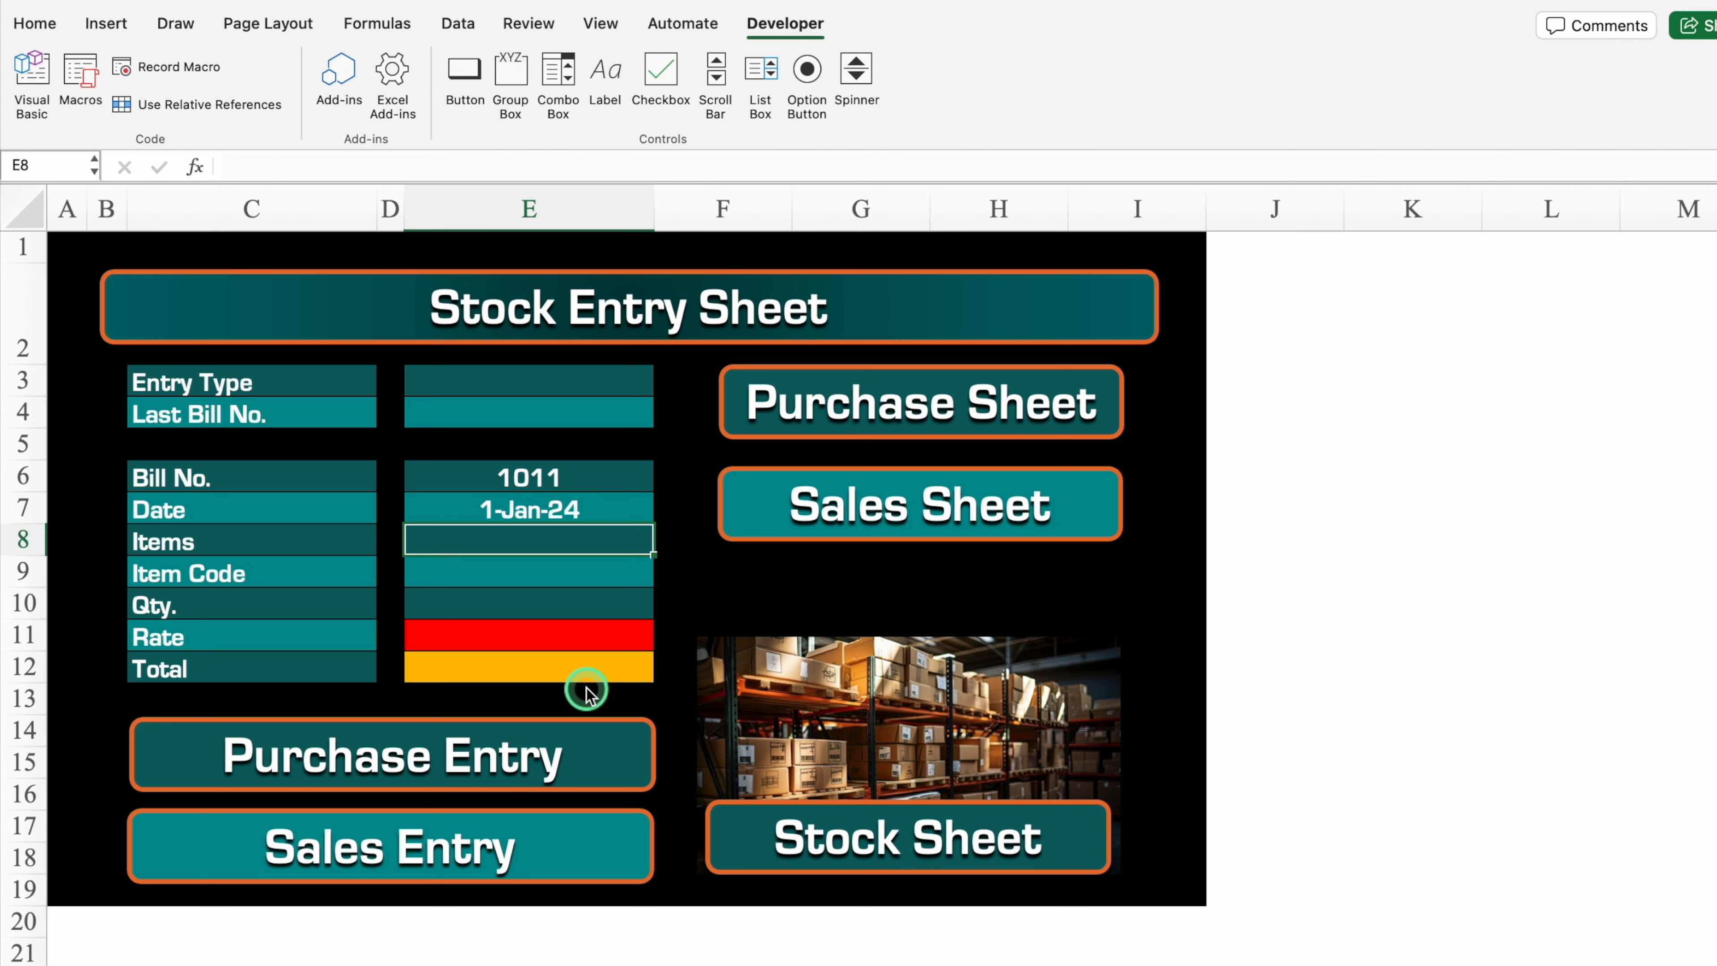
{"action": "type", "text": "Oranges"}
{"action": "key", "text": "Return"}
{"action": "type", "text": "OR"}
{"action": "key", "text": "BackSpace"}
{"action": "key", "text": "Return"}
- Enter quantity 20 and rate 12, and transfer the bill to the sales table with the Sales Entry button
{"action": "type", "text": "20"}
{"action": "key", "text": "Return"}
{"action": "type", "text": "1"}
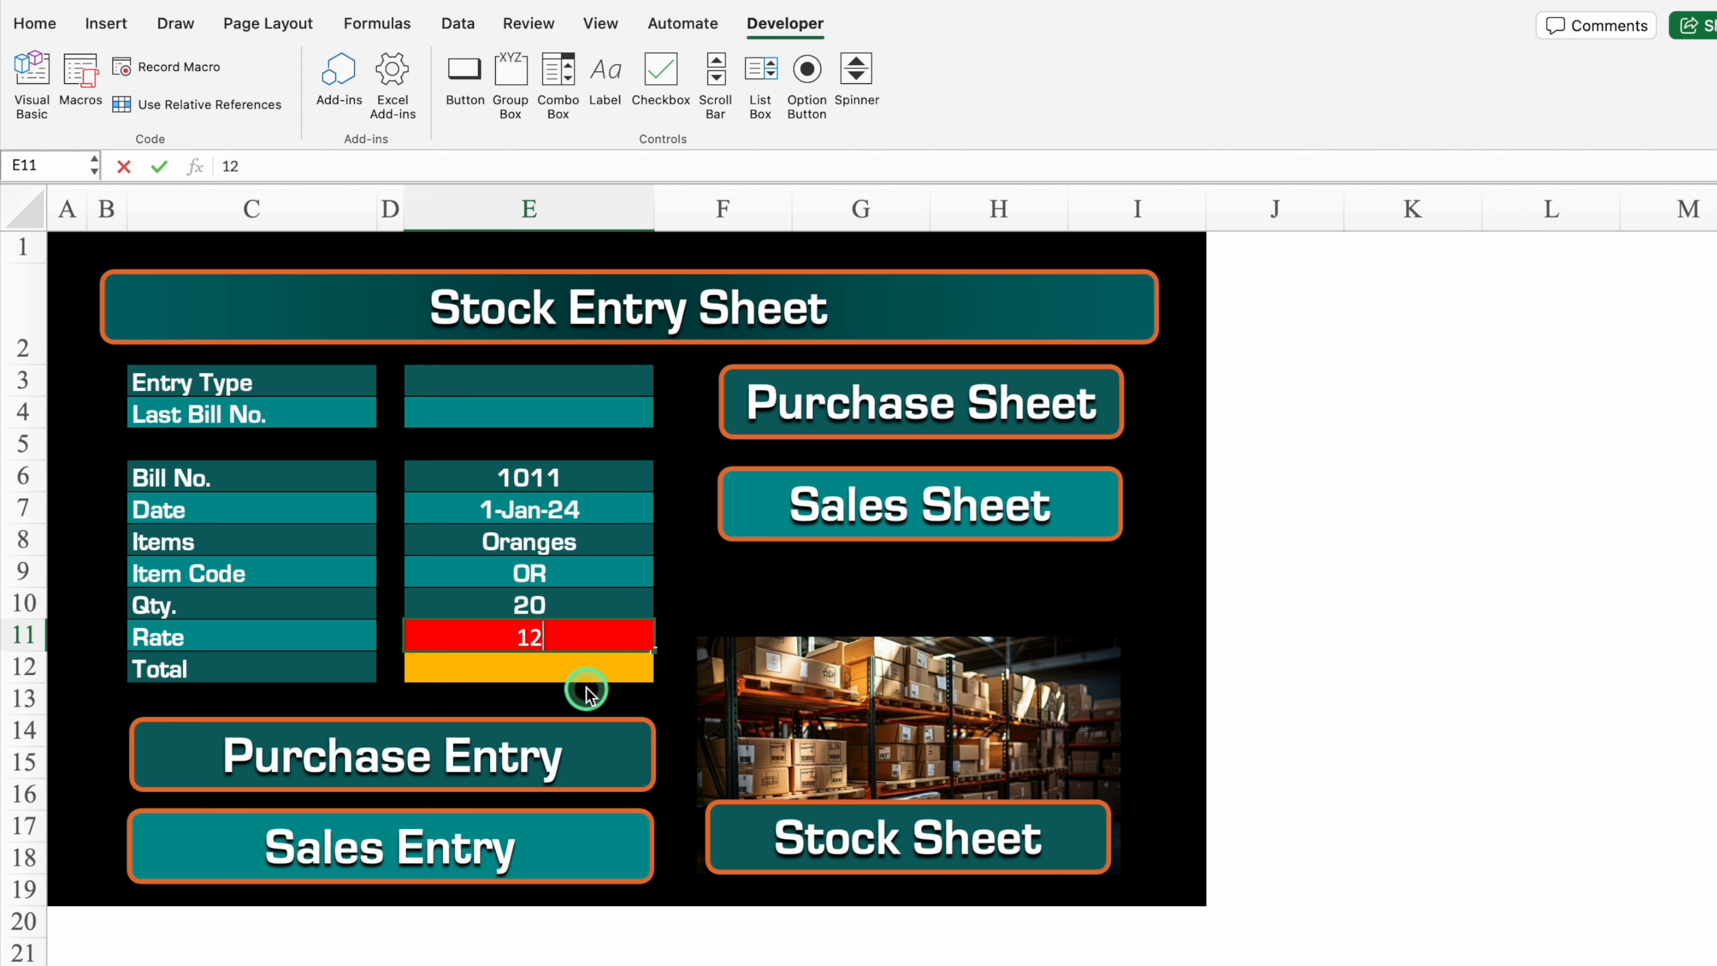
{"action": "type", "text": "2"}
{"action": "key", "text": "Return"}
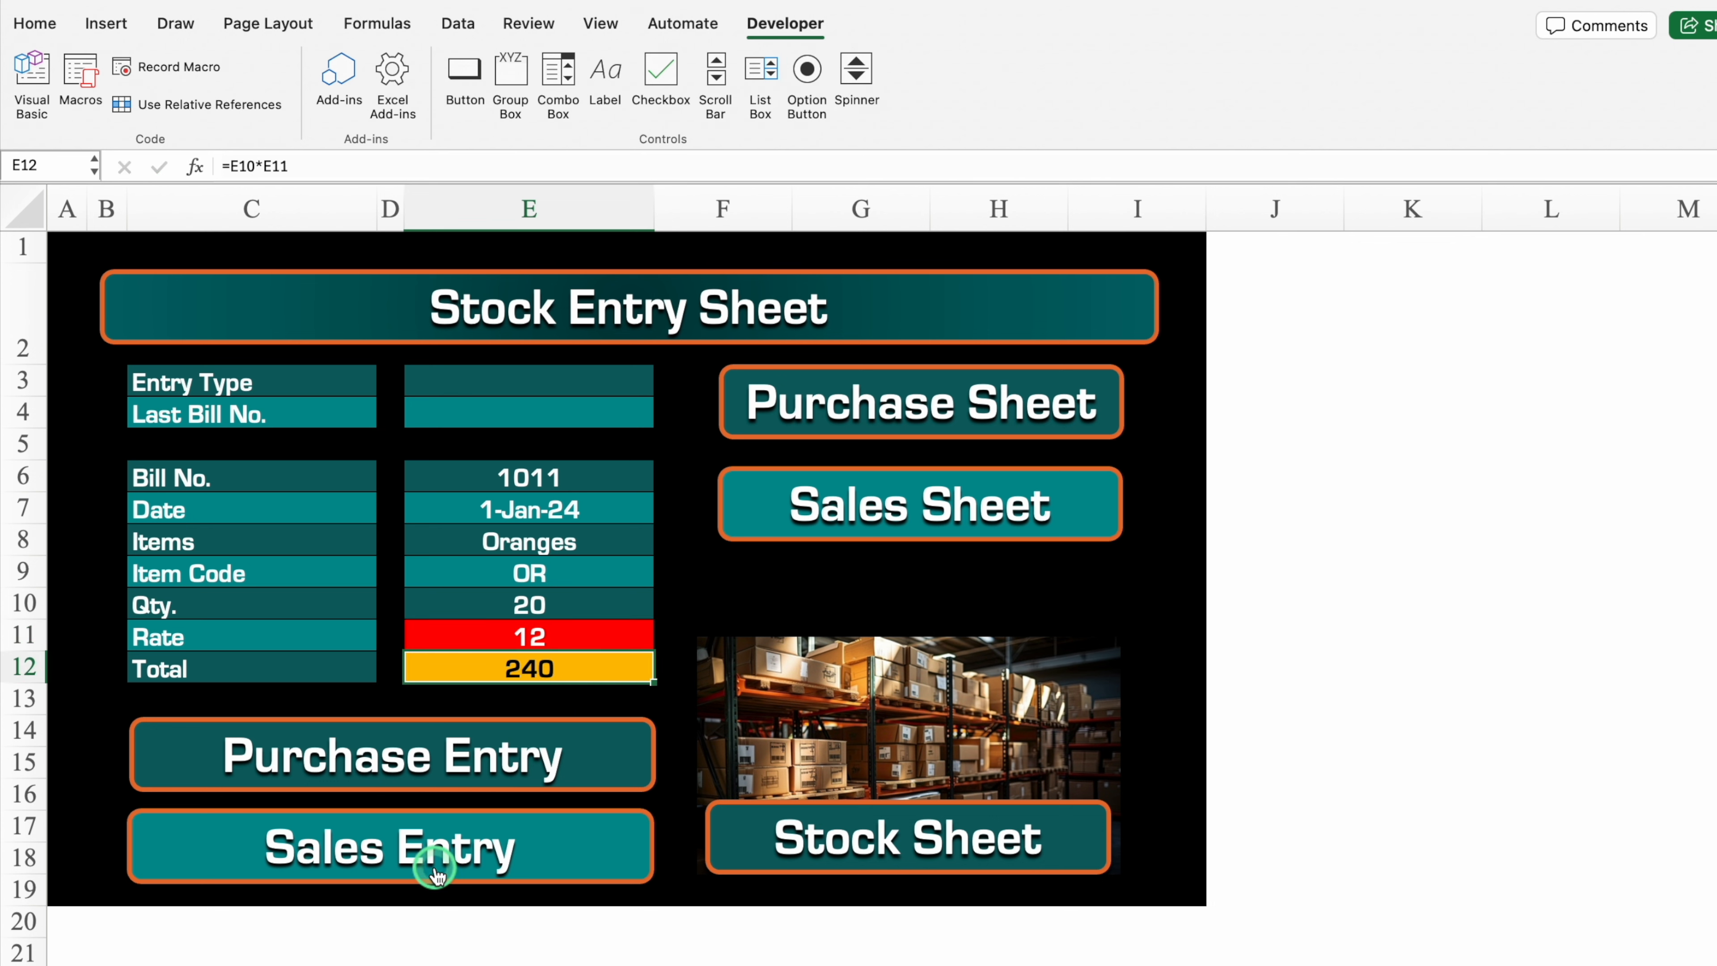
{"action": "left_click", "coordinate": [436, 874]}
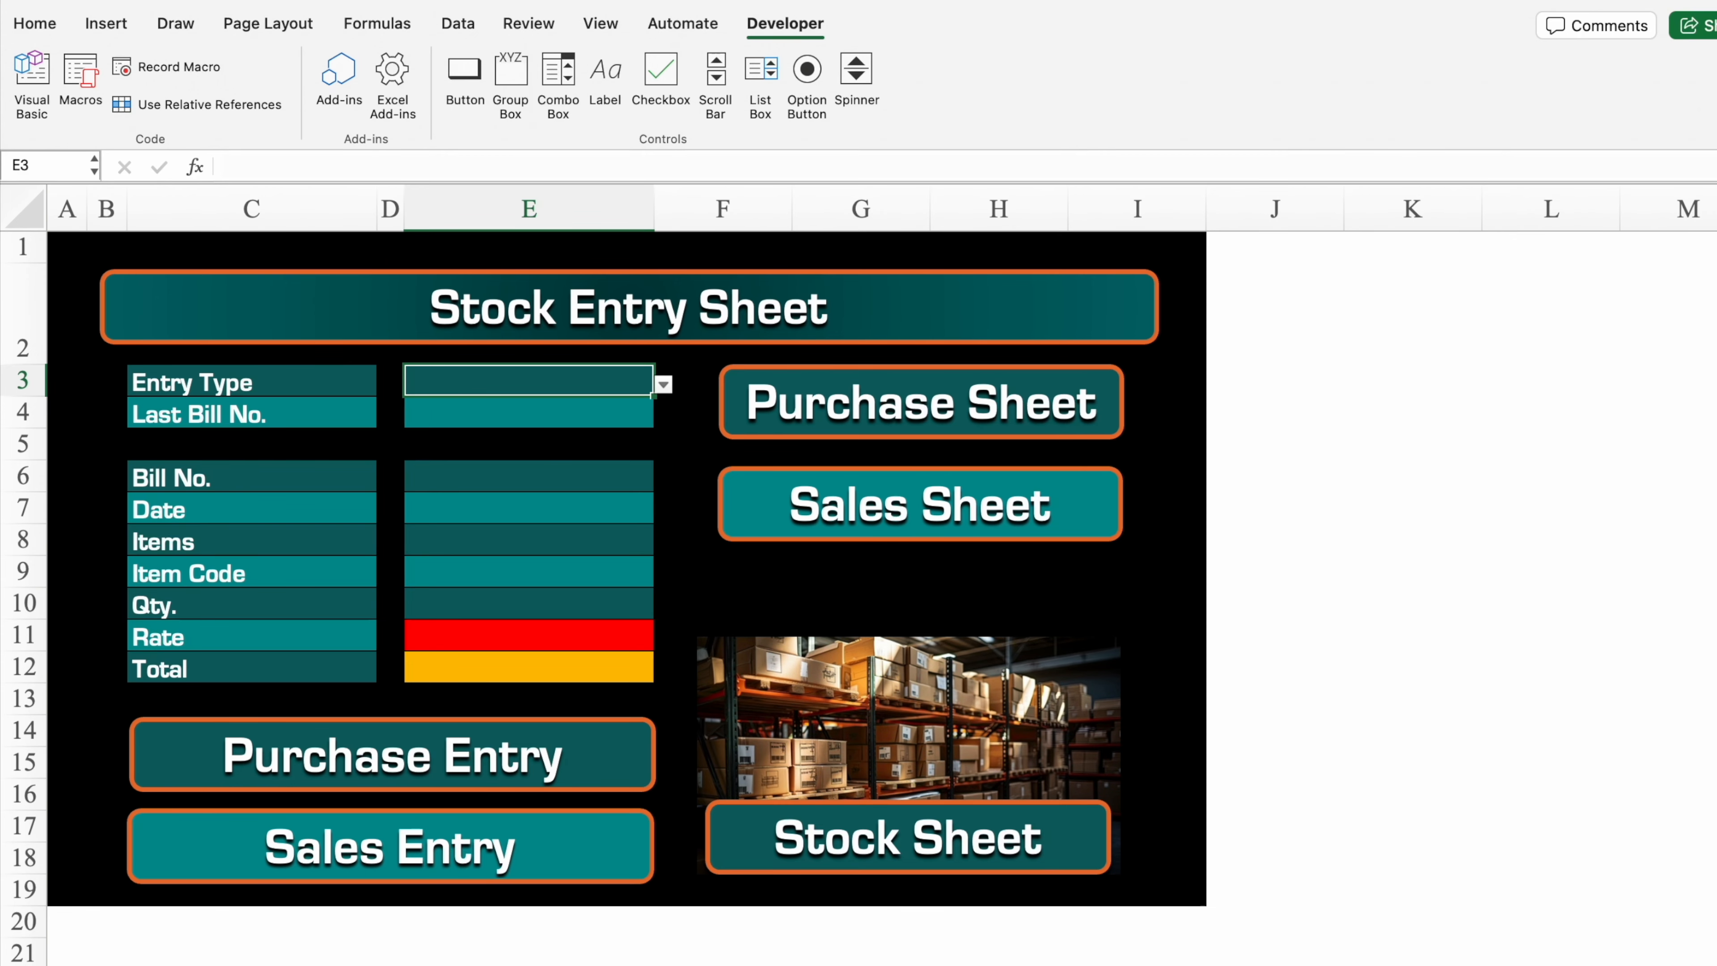
{"action": "left_click", "coordinate": [433, 965]}
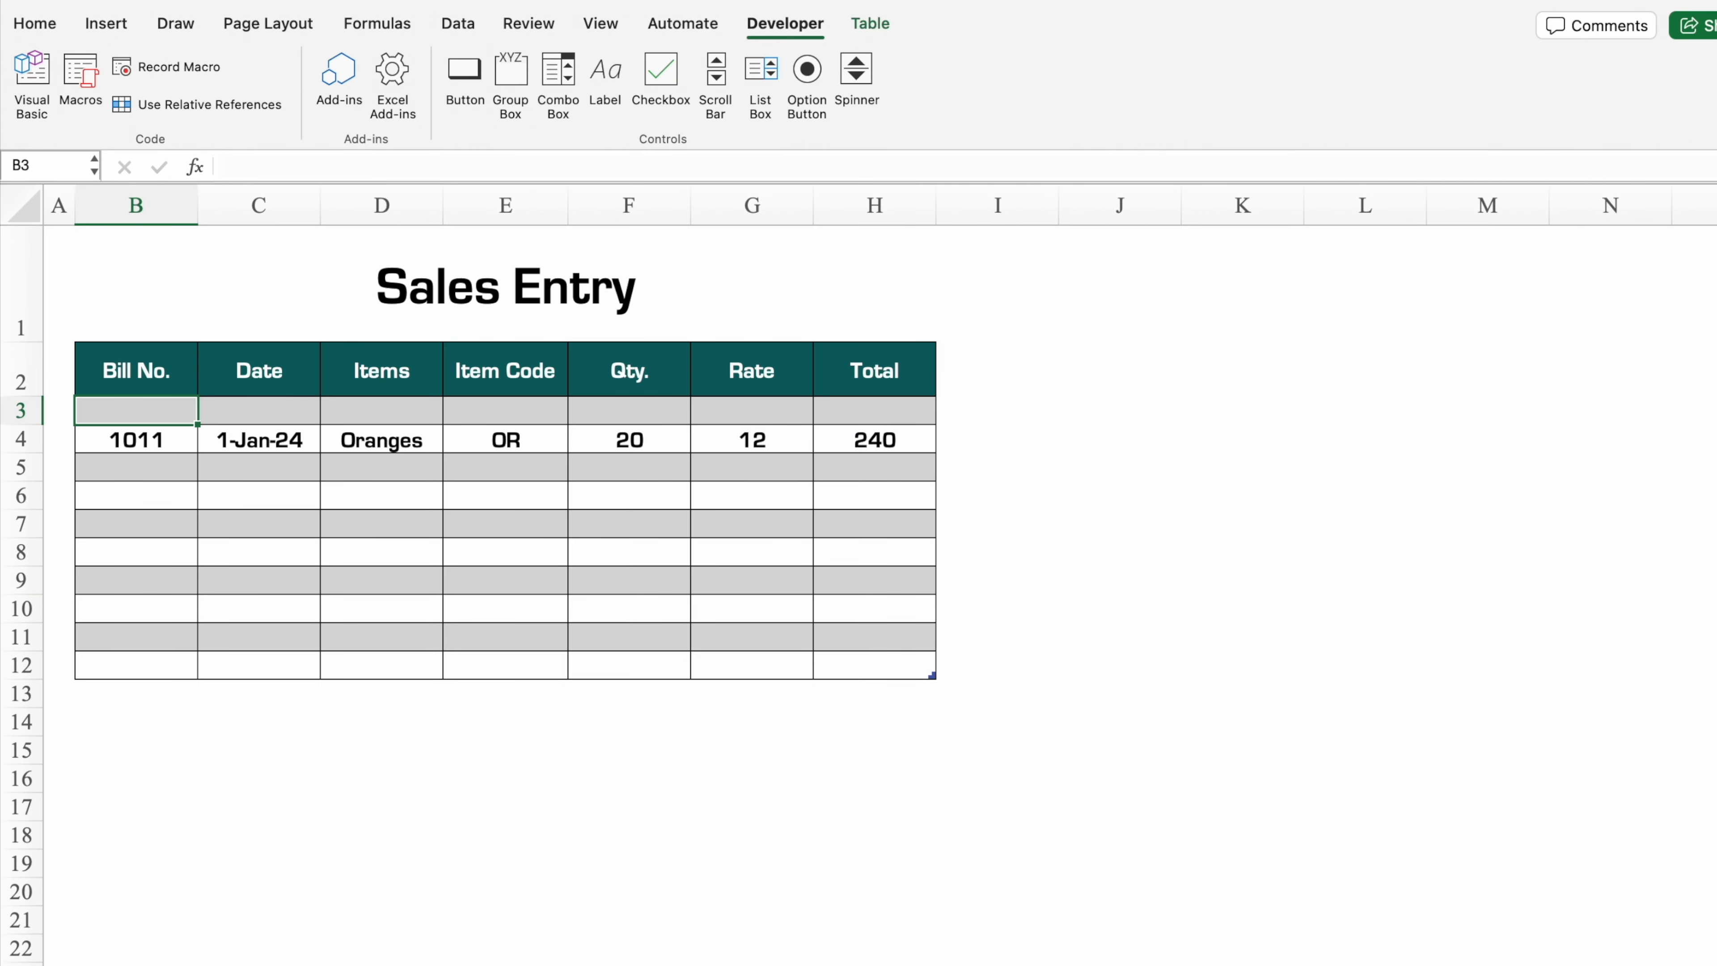
- Return to the entry form and fill in Bill No. 2, date 1-Jan-24, item Apple and item code AP
{"action": "left_click", "coordinate": [189, 965]}
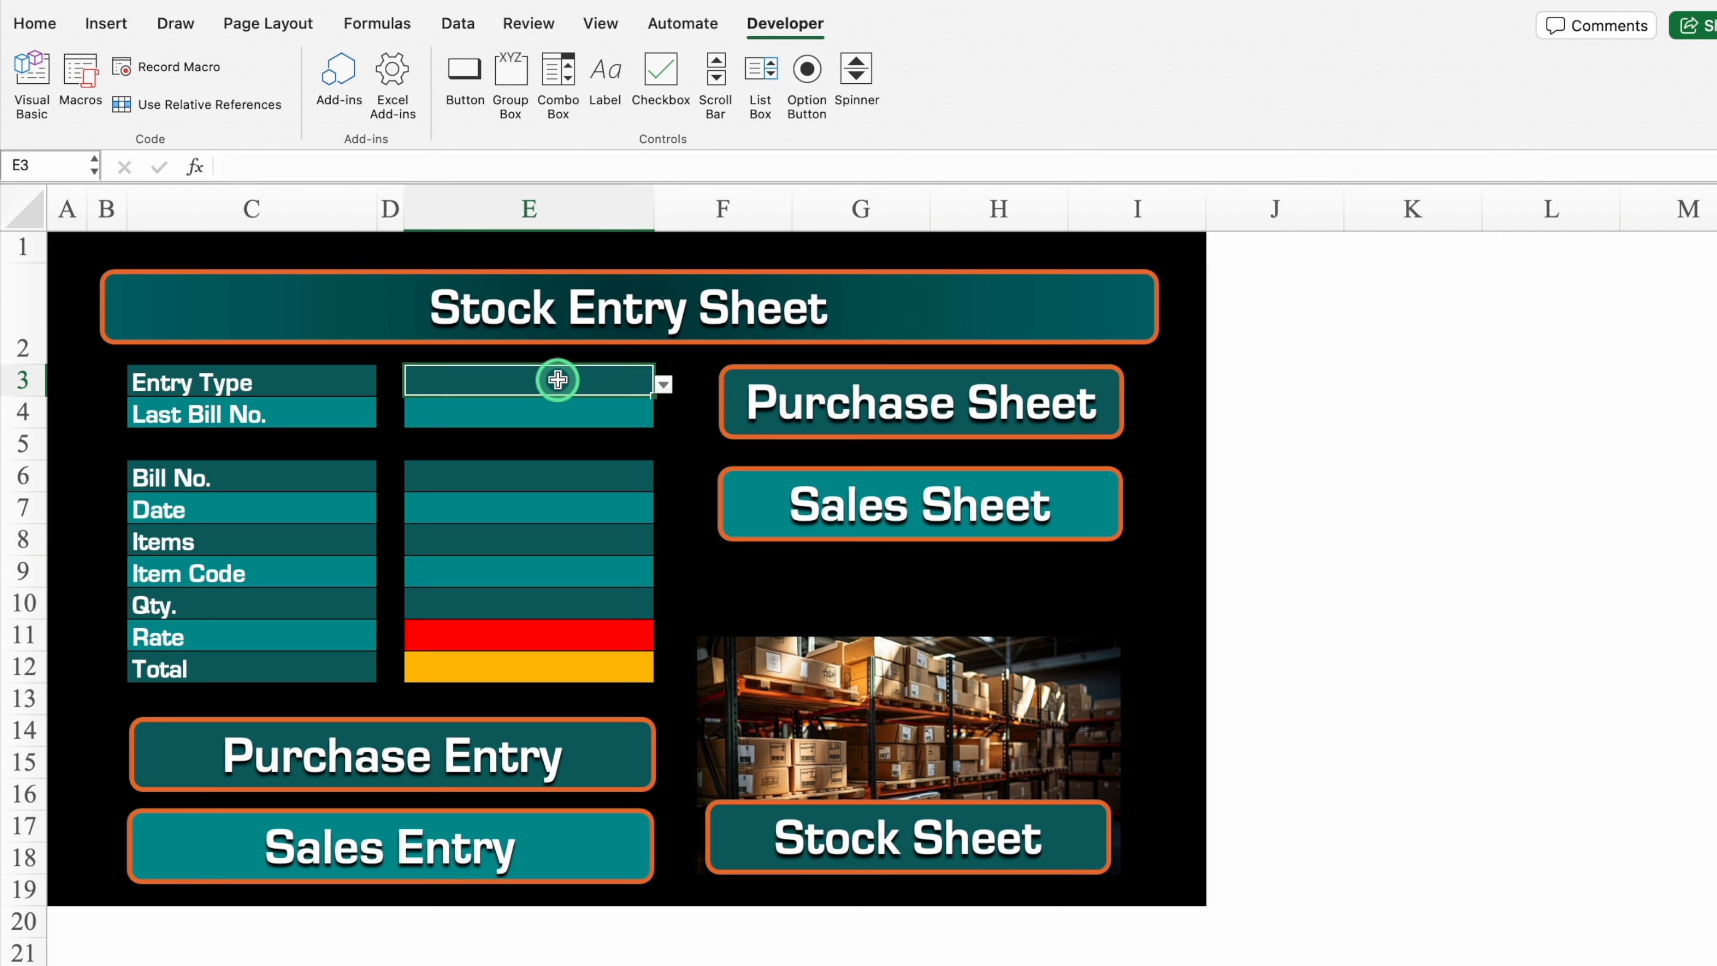
{"action": "left_click", "coordinate": [515, 479]}
{"action": "type", "text": "2"}
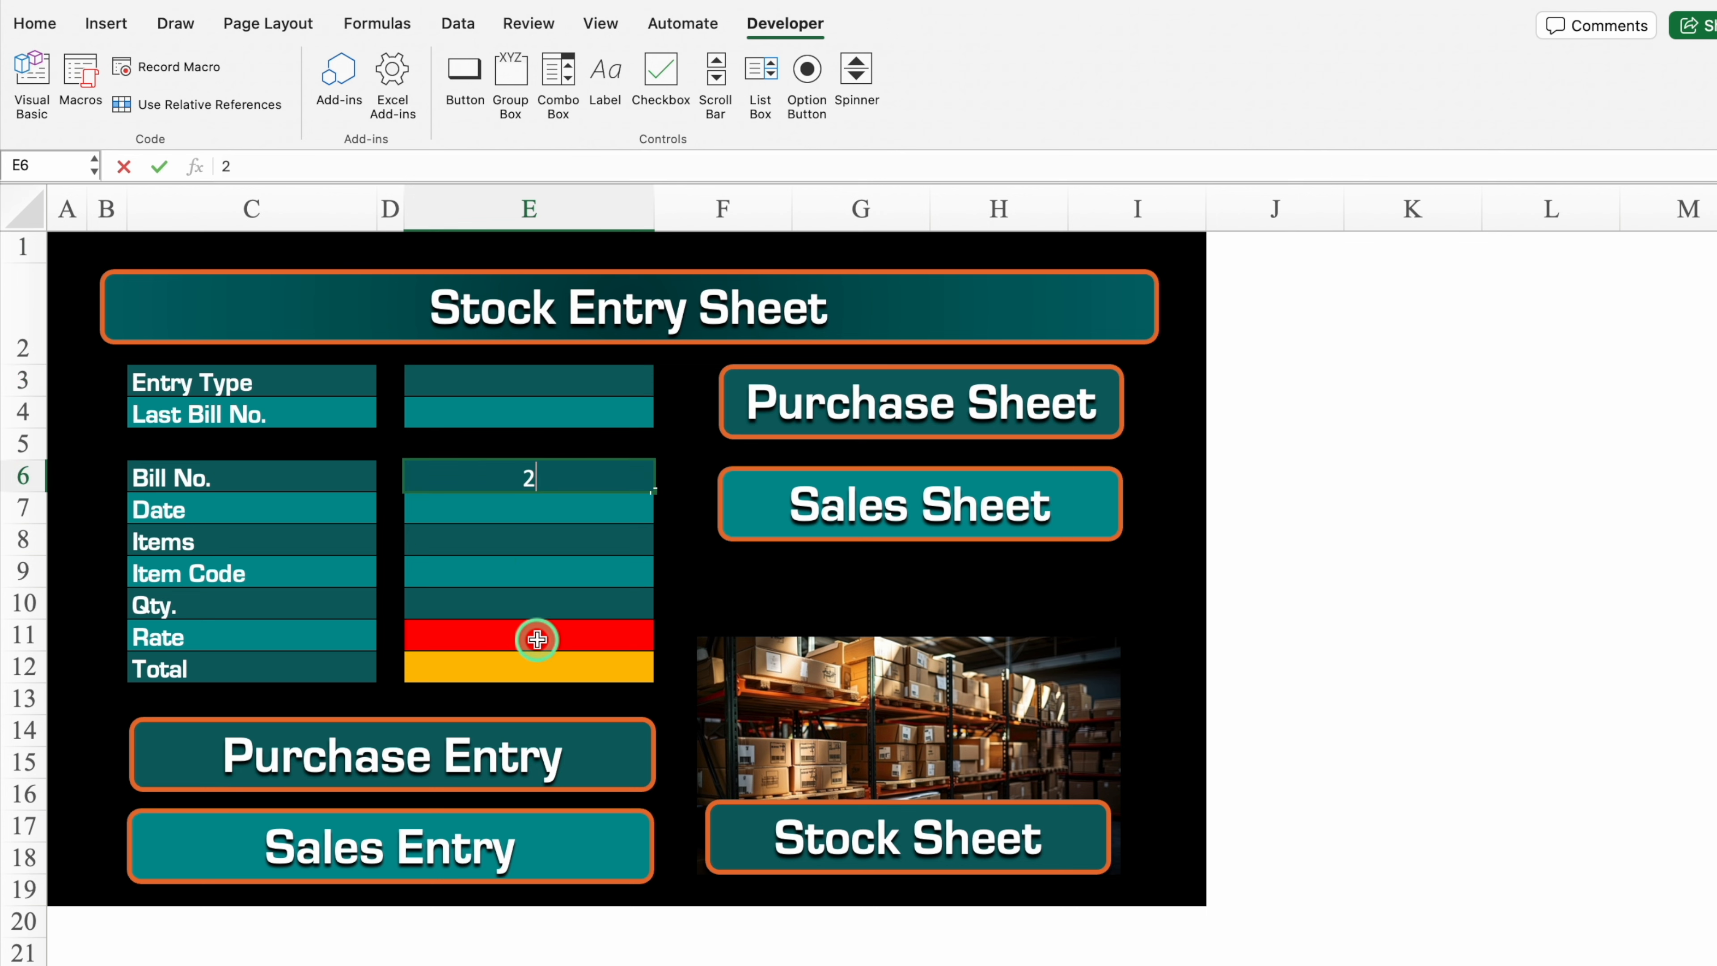
{"action": "key", "text": "Return"}
{"action": "type", "text": "1/1/24"}
{"action": "key", "text": "Return"}
{"action": "type", "text": "Apple"}
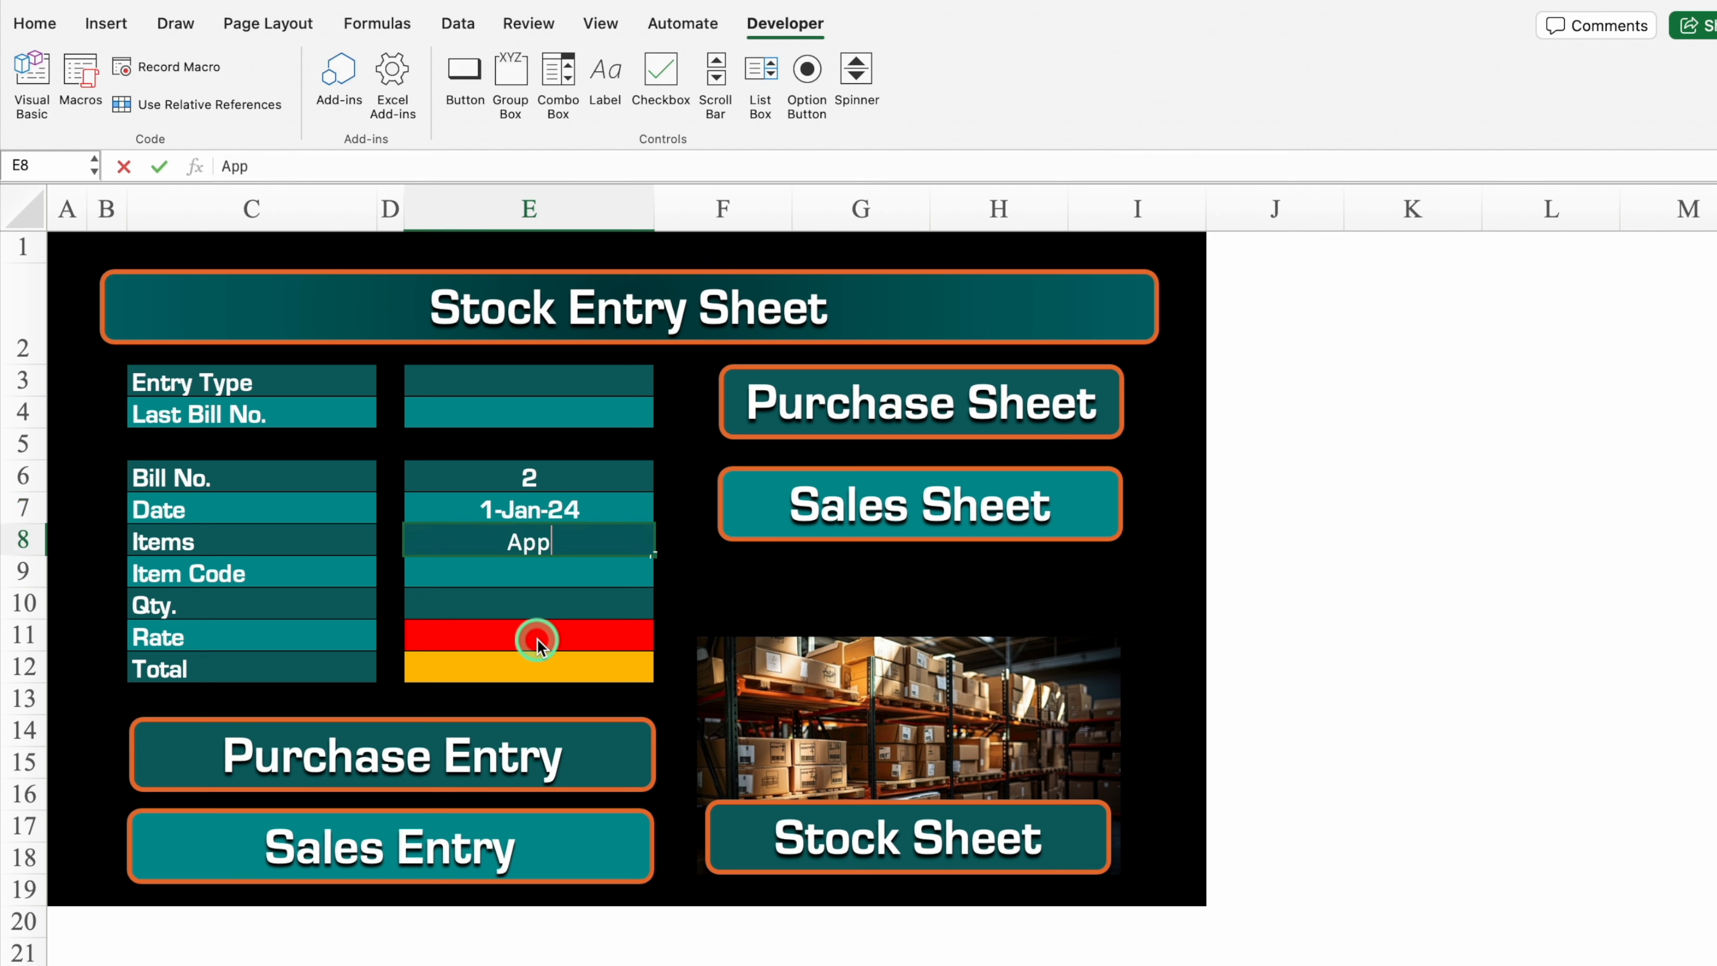
{"action": "key", "text": "Return"}
{"action": "type", "text": "A"}
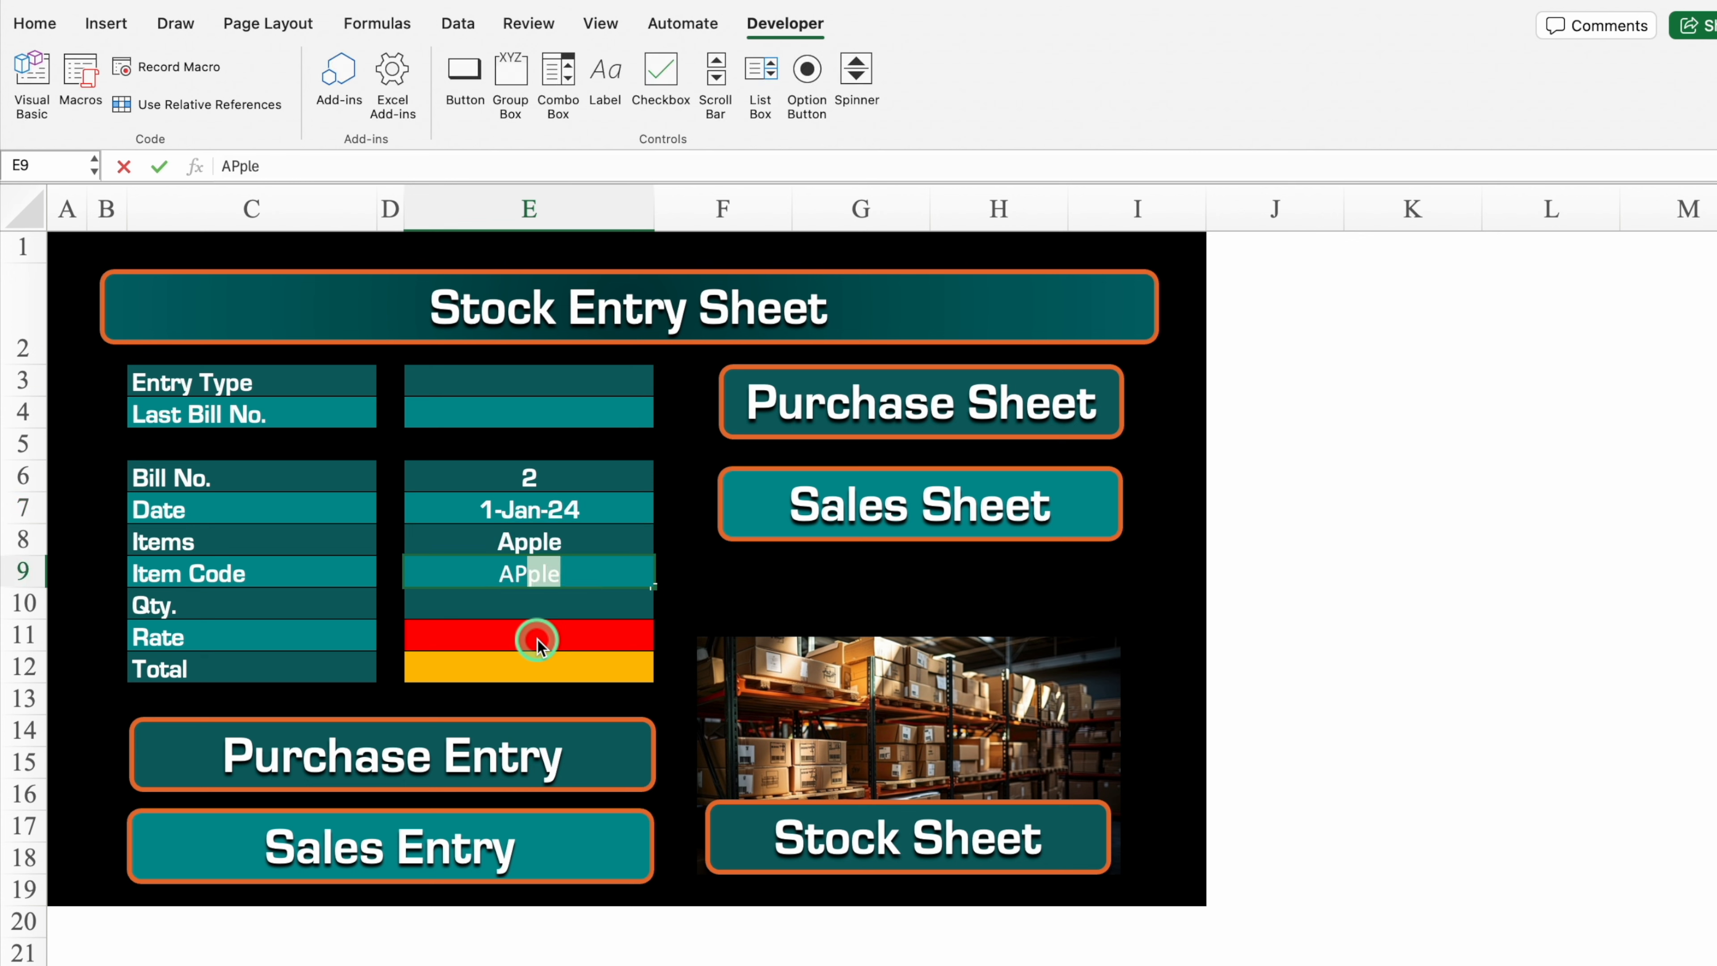
{"action": "type", "text": "P"}
{"action": "key", "text": "BackSpace"}
{"action": "key", "text": "Return"}
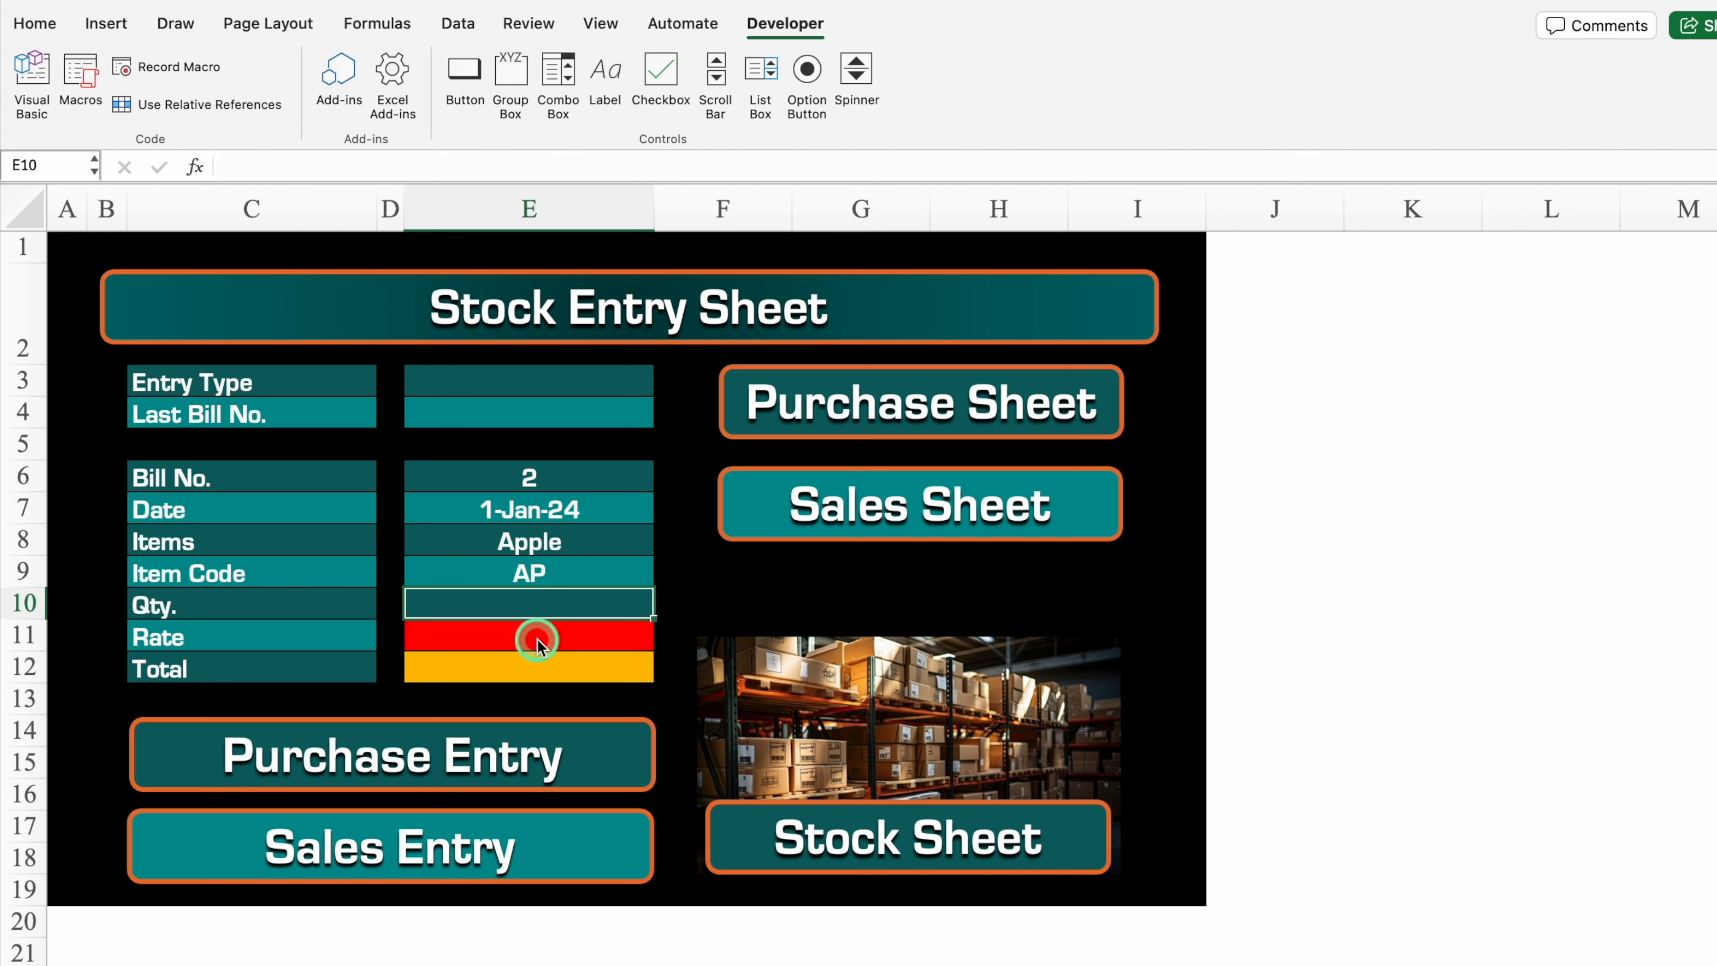
- Enter quantity 50 and rate 20 for bill 2, and transfer the bill with the Purchase Entry button
{"action": "type", "text": "50"}
{"action": "key", "text": "Return"}
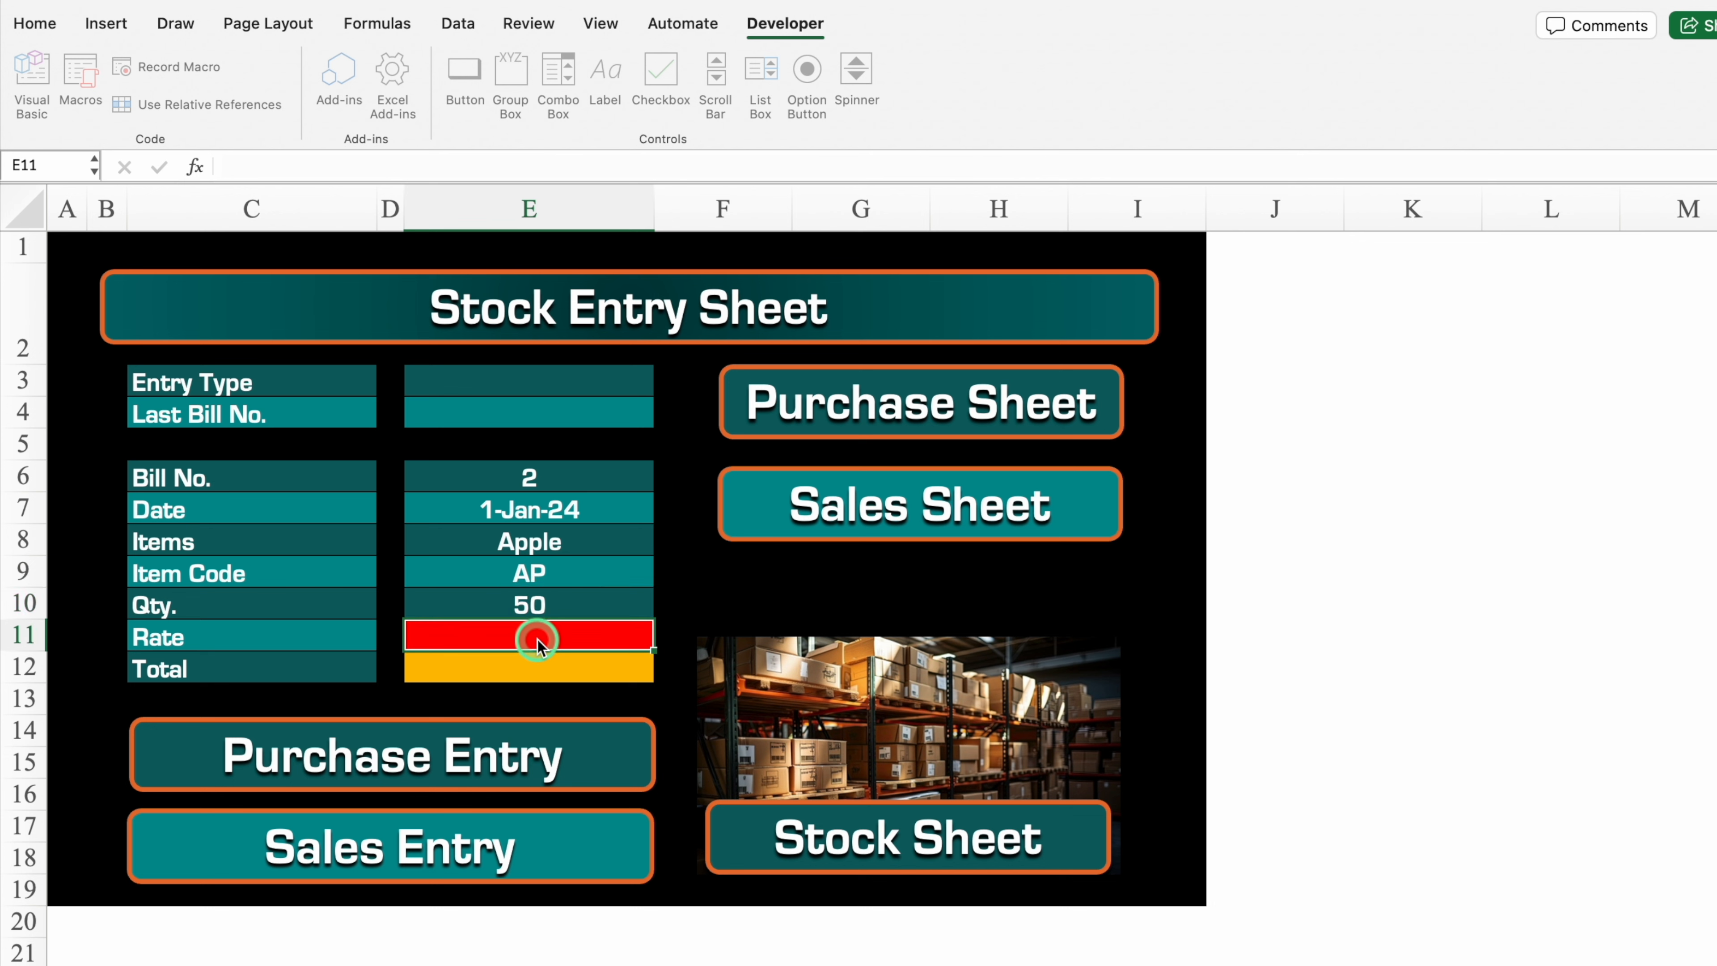
{"action": "type", "text": "20"}
{"action": "key", "text": "Return"}
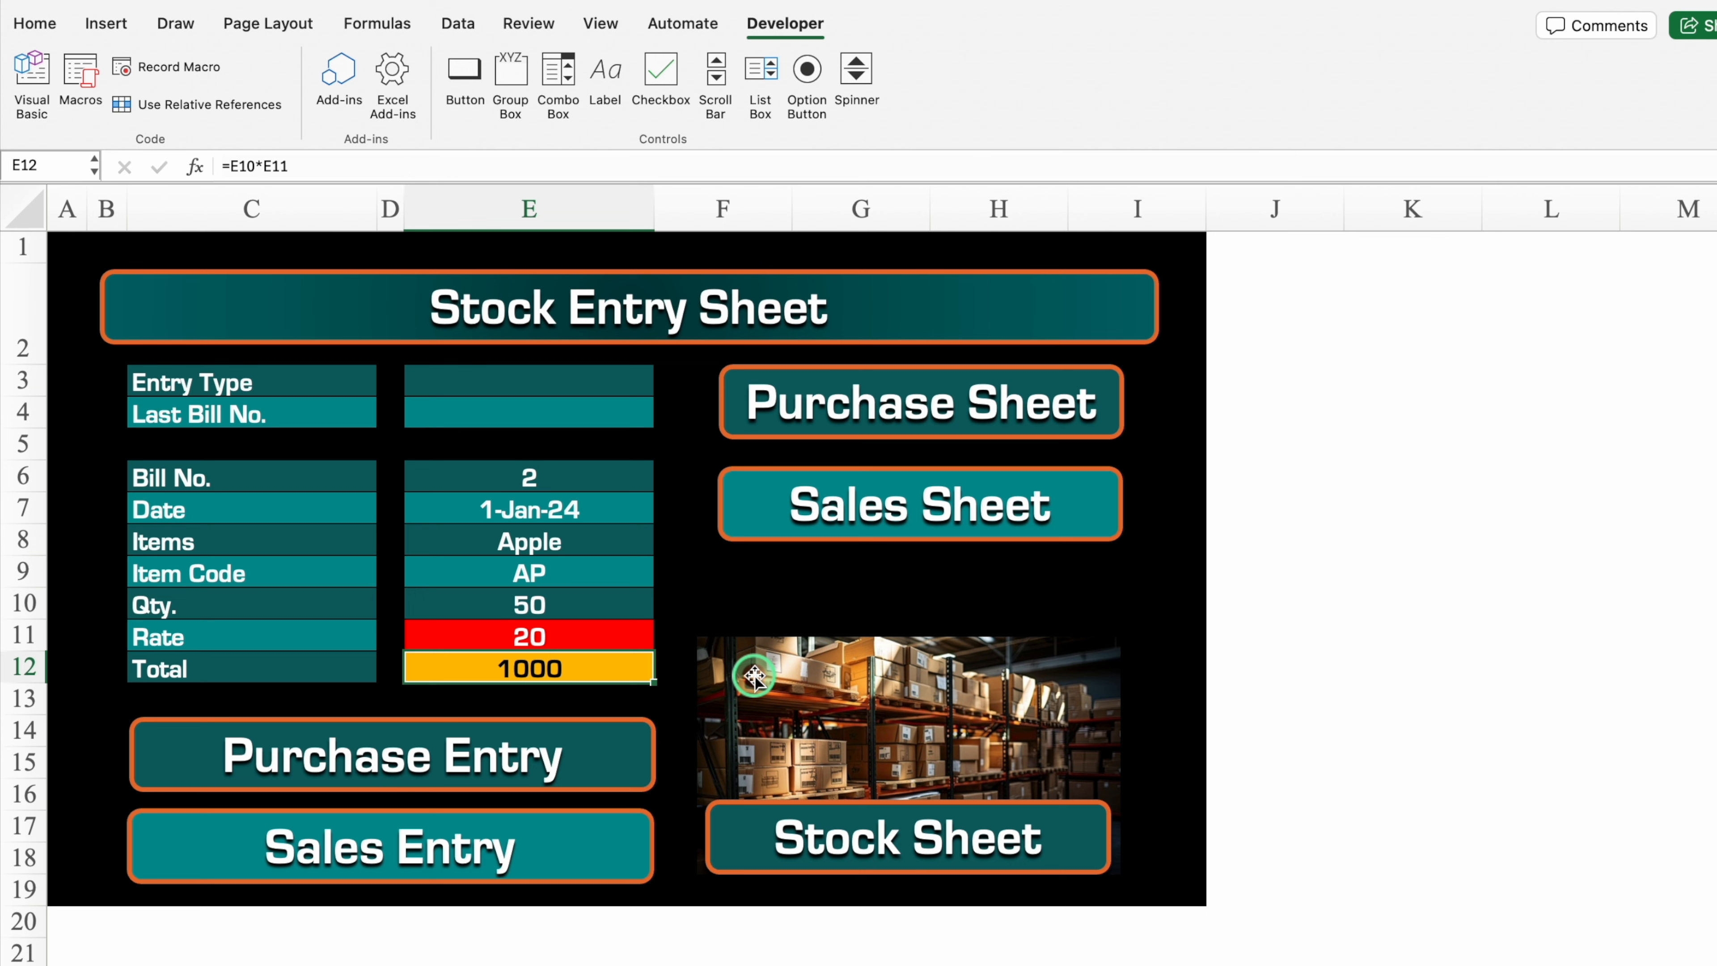
{"action": "left_click", "coordinate": [446, 761]}
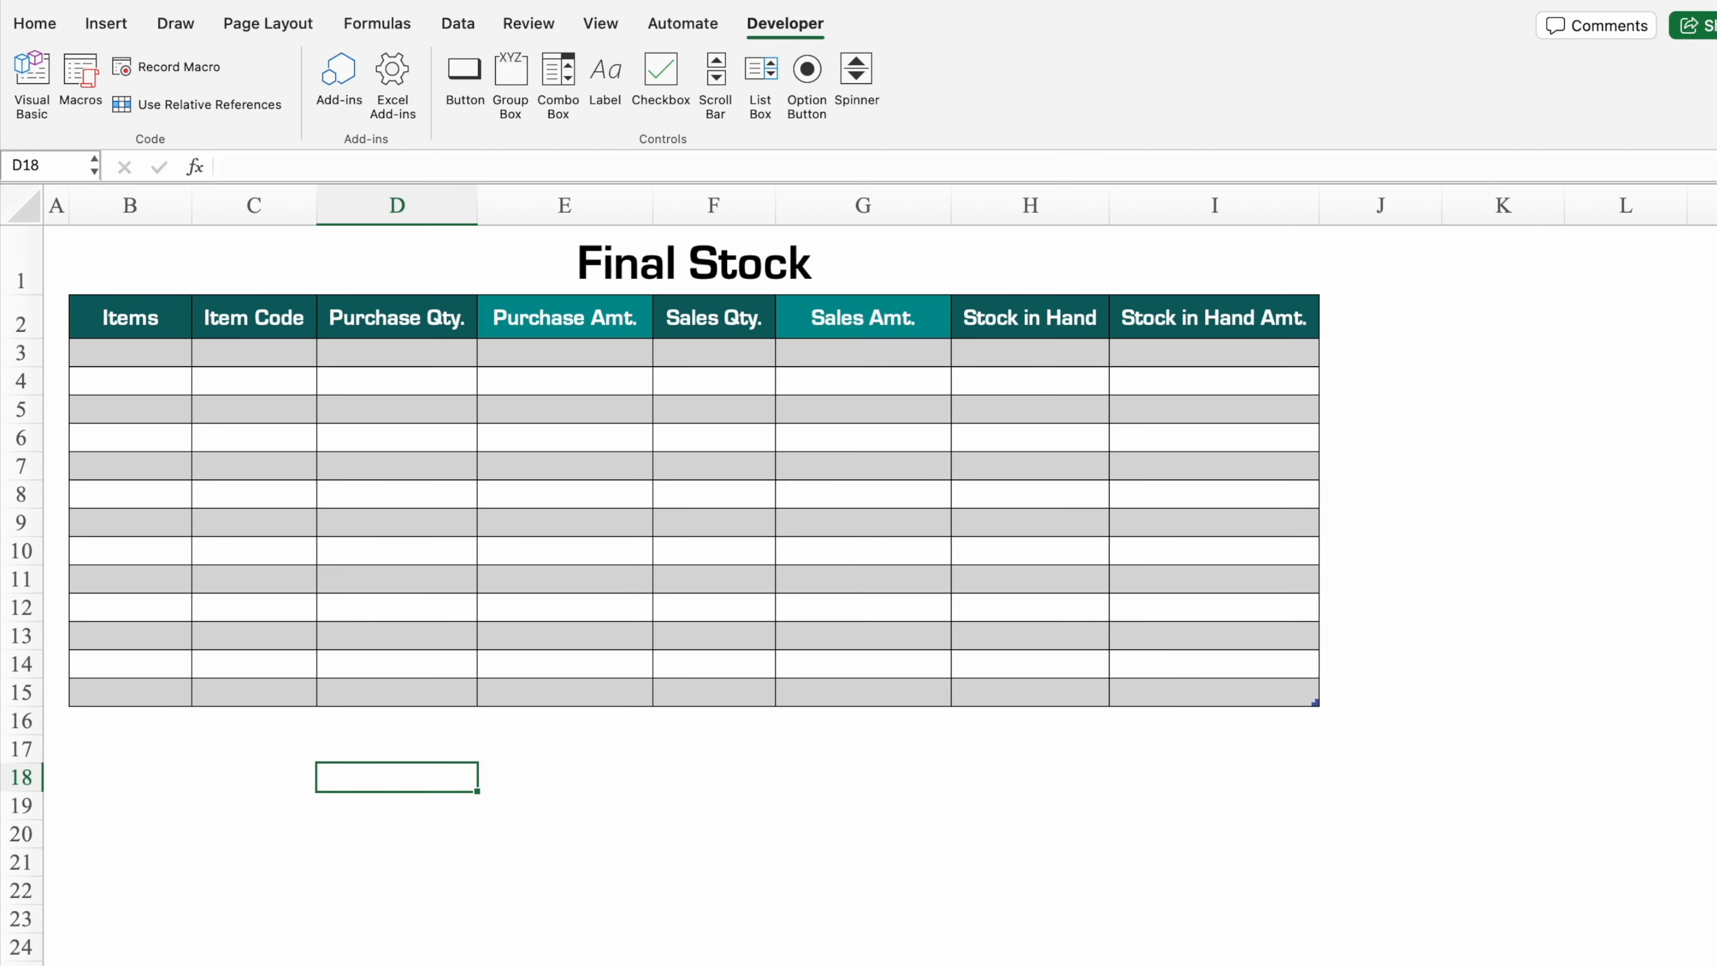
{"action": "left_click", "coordinate": [461, 754]}
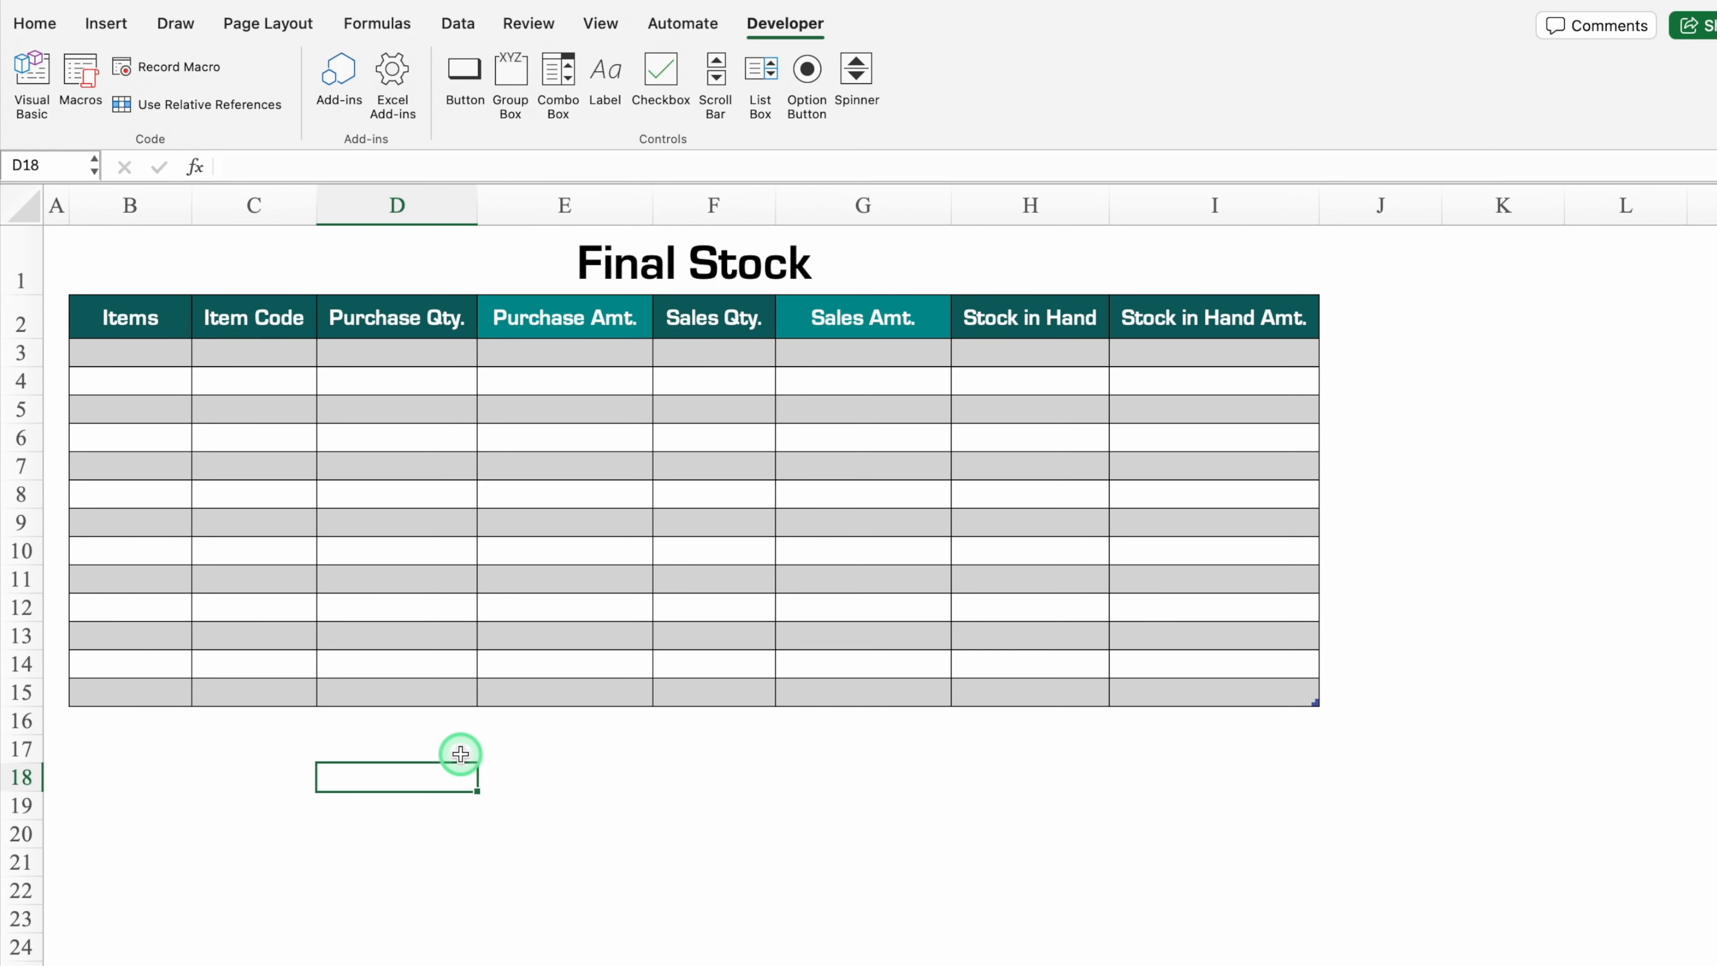
- Narrow column J and enter a filter criterion with the heading Items in K3 and ="<>" in K4
{"action": "left_click", "coordinate": [1381, 318]}
{"action": "left_click_drag", "start_coordinate": [1442, 205], "coordinate": [1359, 210]}
{"action": "left_click", "coordinate": [1408, 360]}
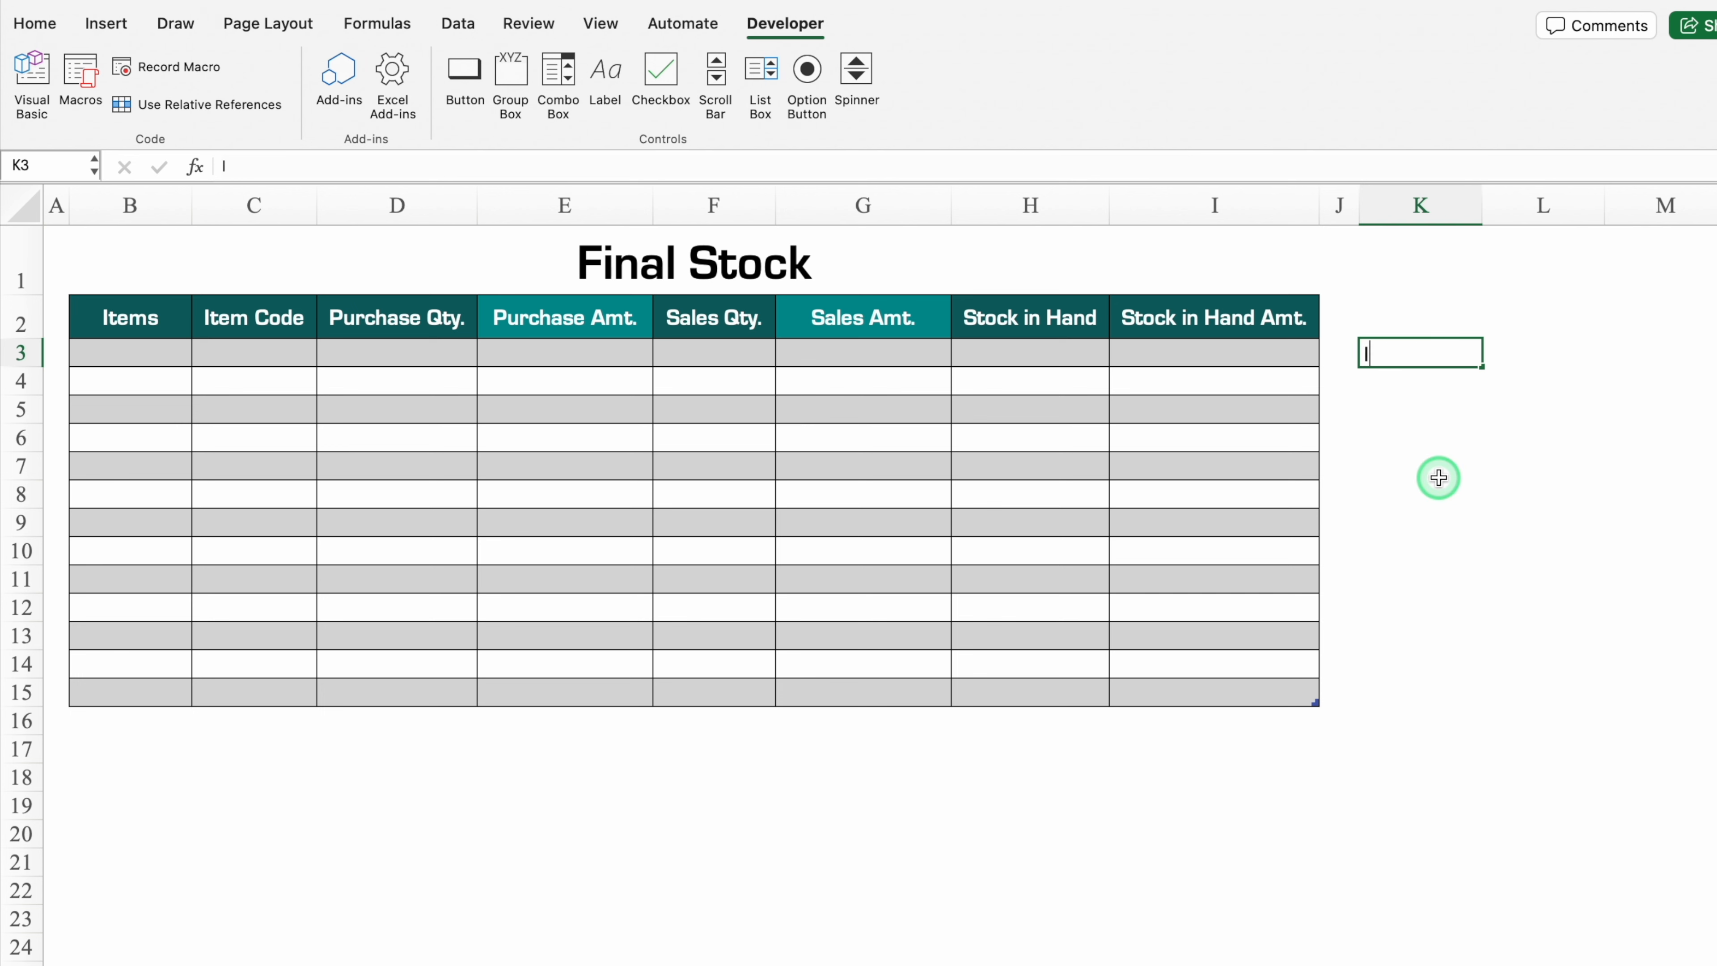
{"action": "type", "text": "Items"}
{"action": "key", "text": "Return"}
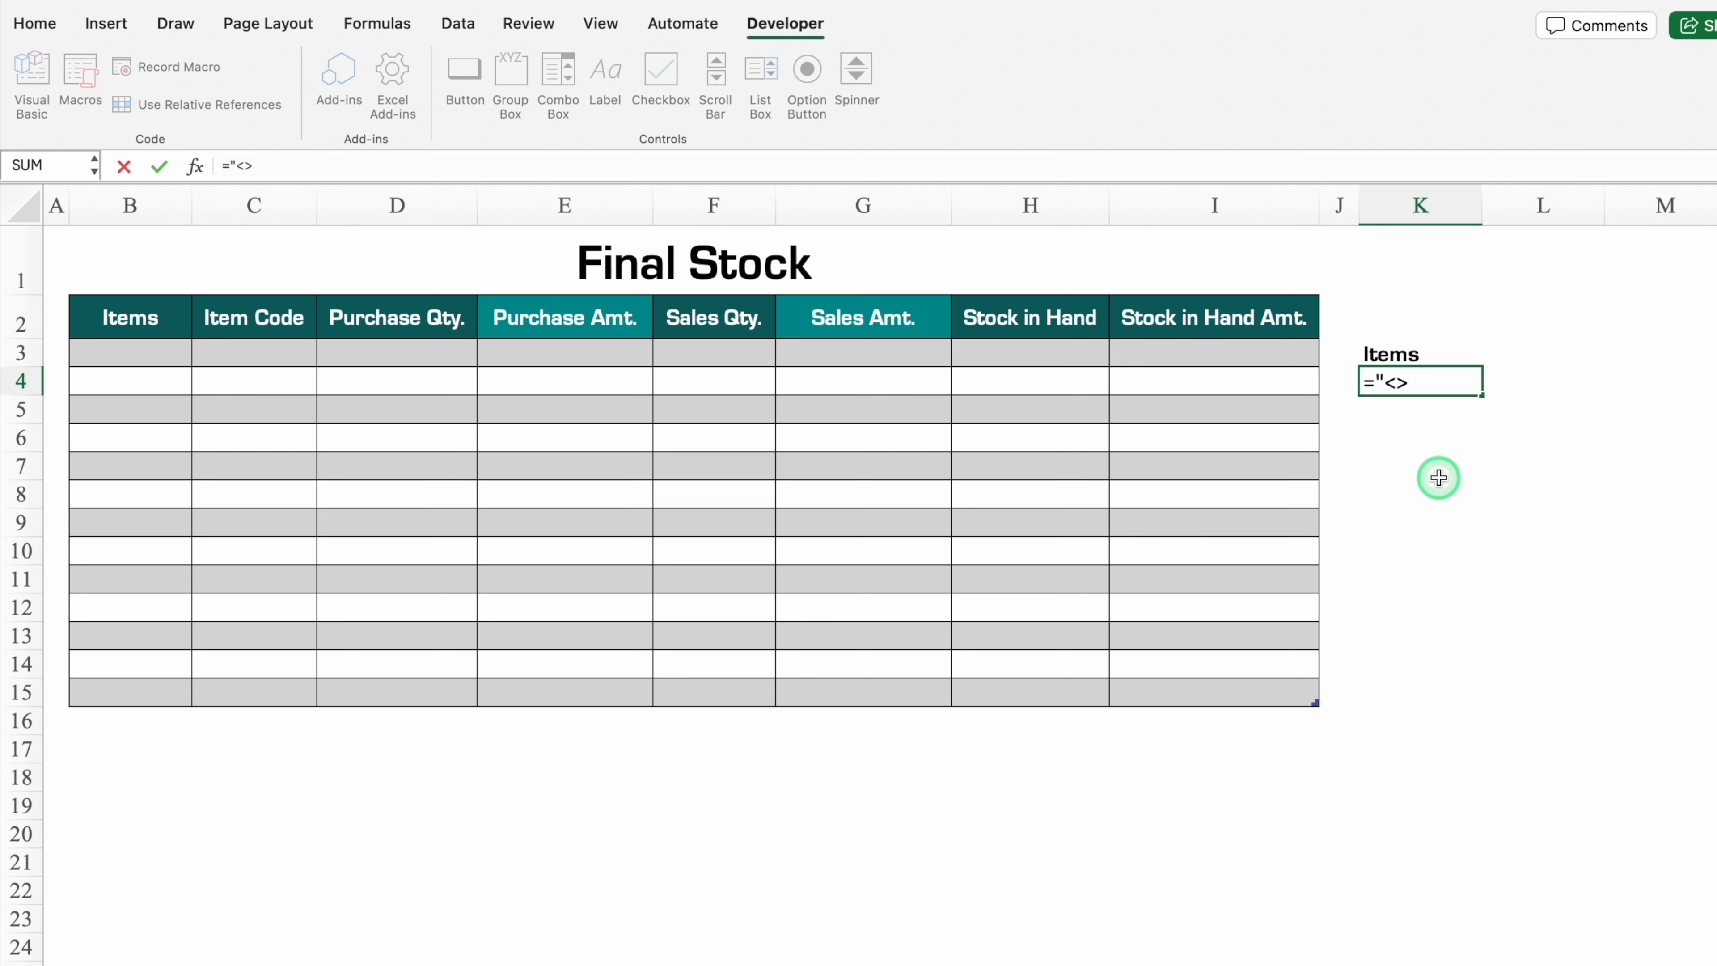
{"action": "key", "text": "Return"}
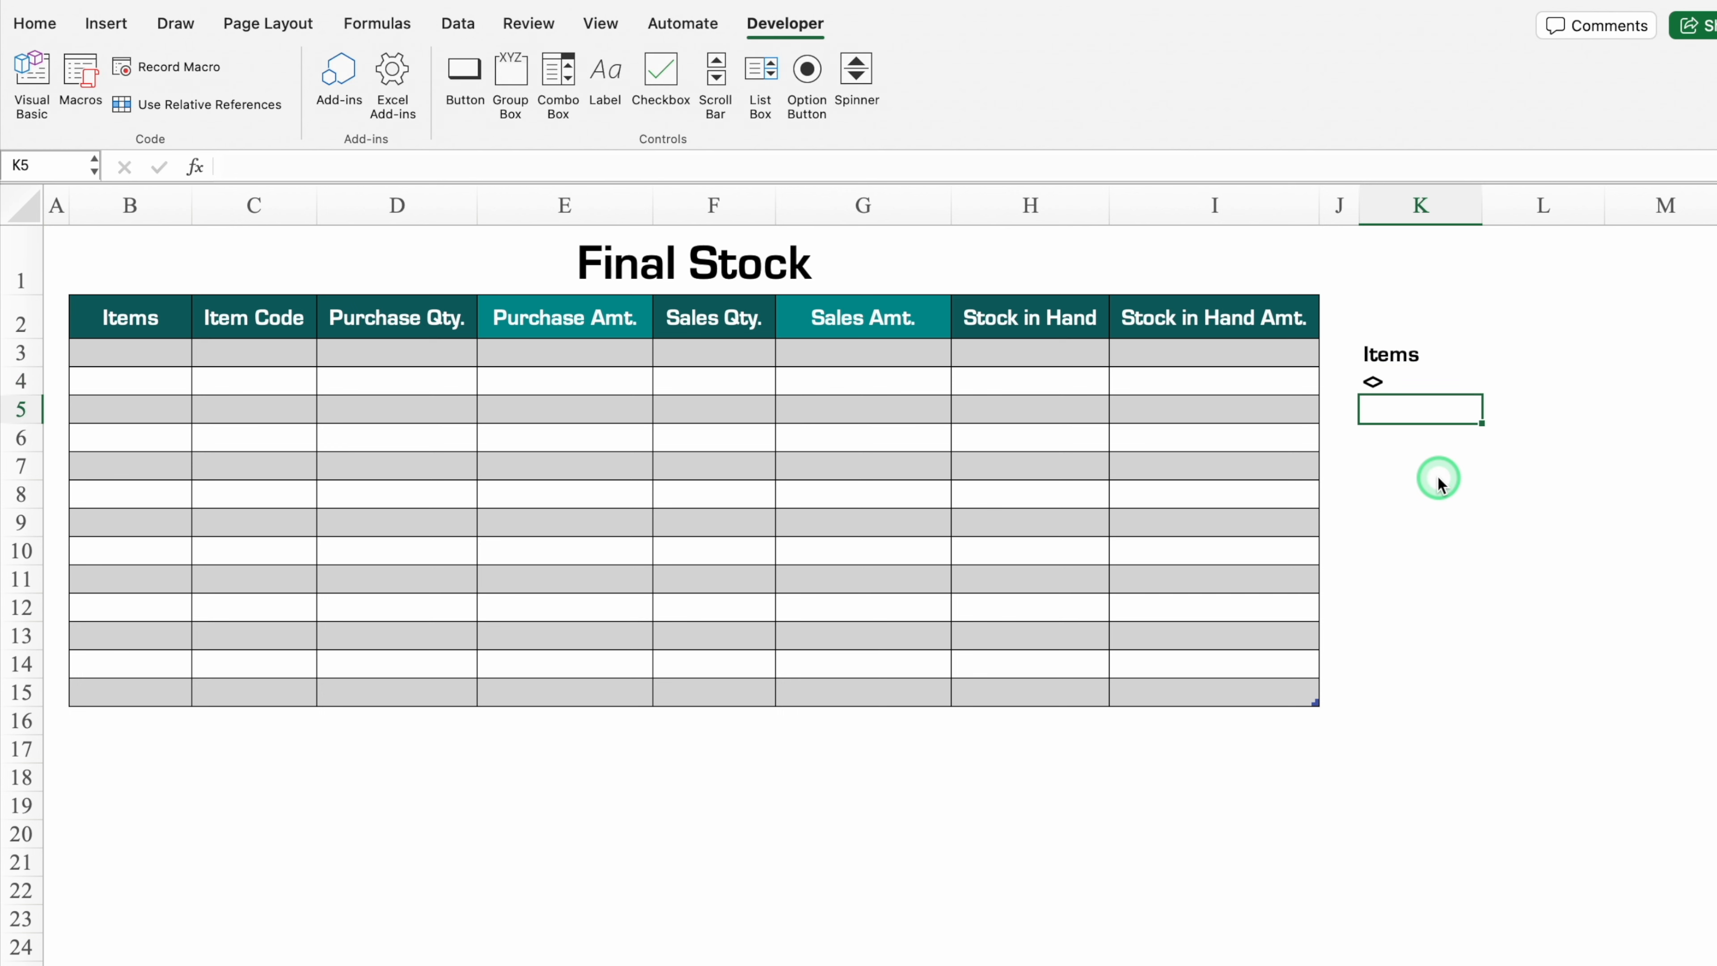
{"action": "left_click", "coordinate": [1389, 466]}
- Start recording a macro named Refresh with cell I3 of the Final Stock table selected
{"action": "left_click", "coordinate": [1196, 351]}
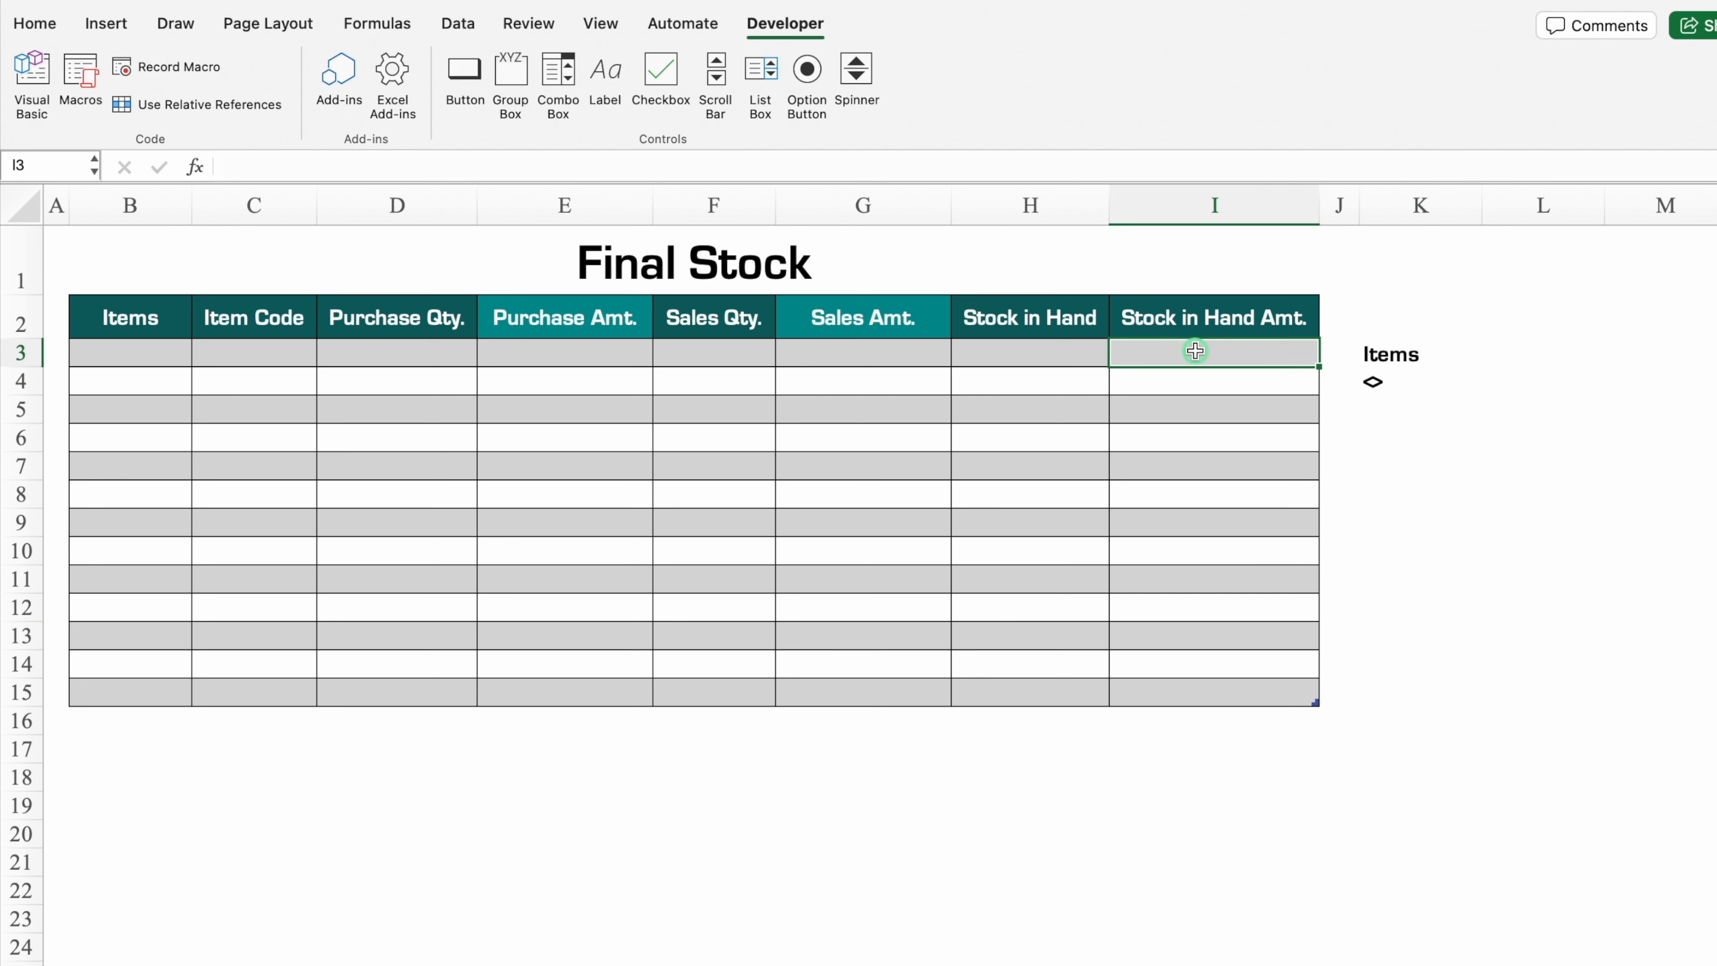
{"action": "left_click", "coordinate": [158, 68]}
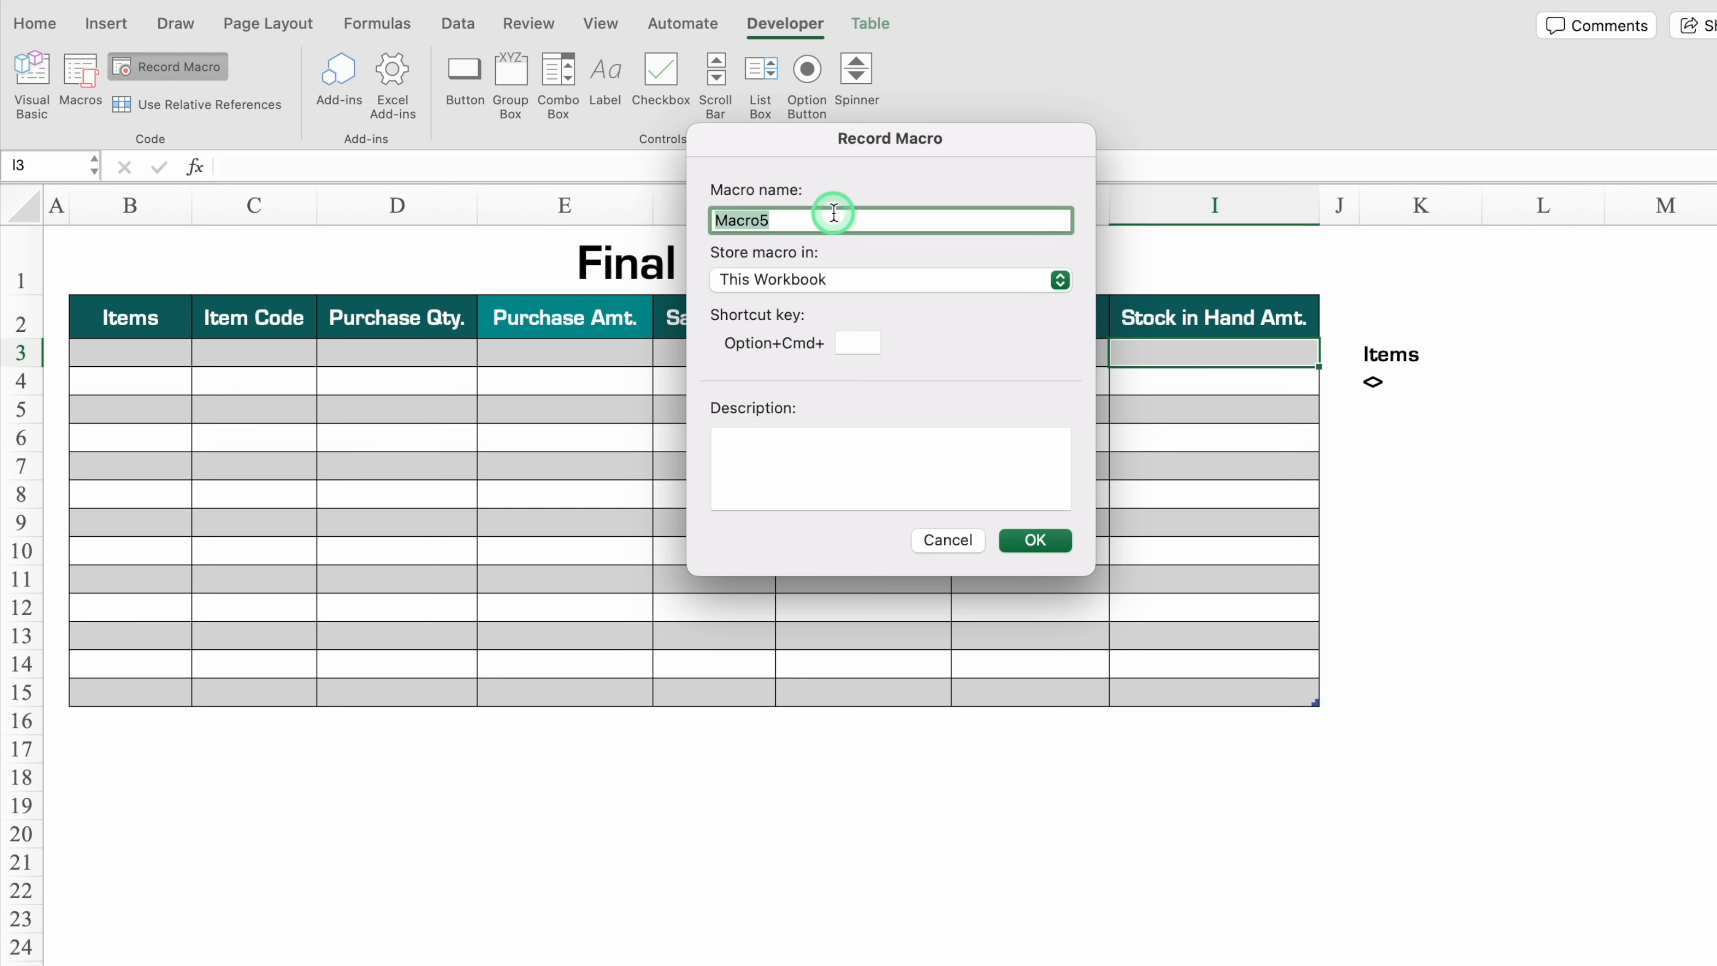
{"action": "type", "text": "Refresh"}
{"action": "left_click", "coordinate": [1035, 540]}
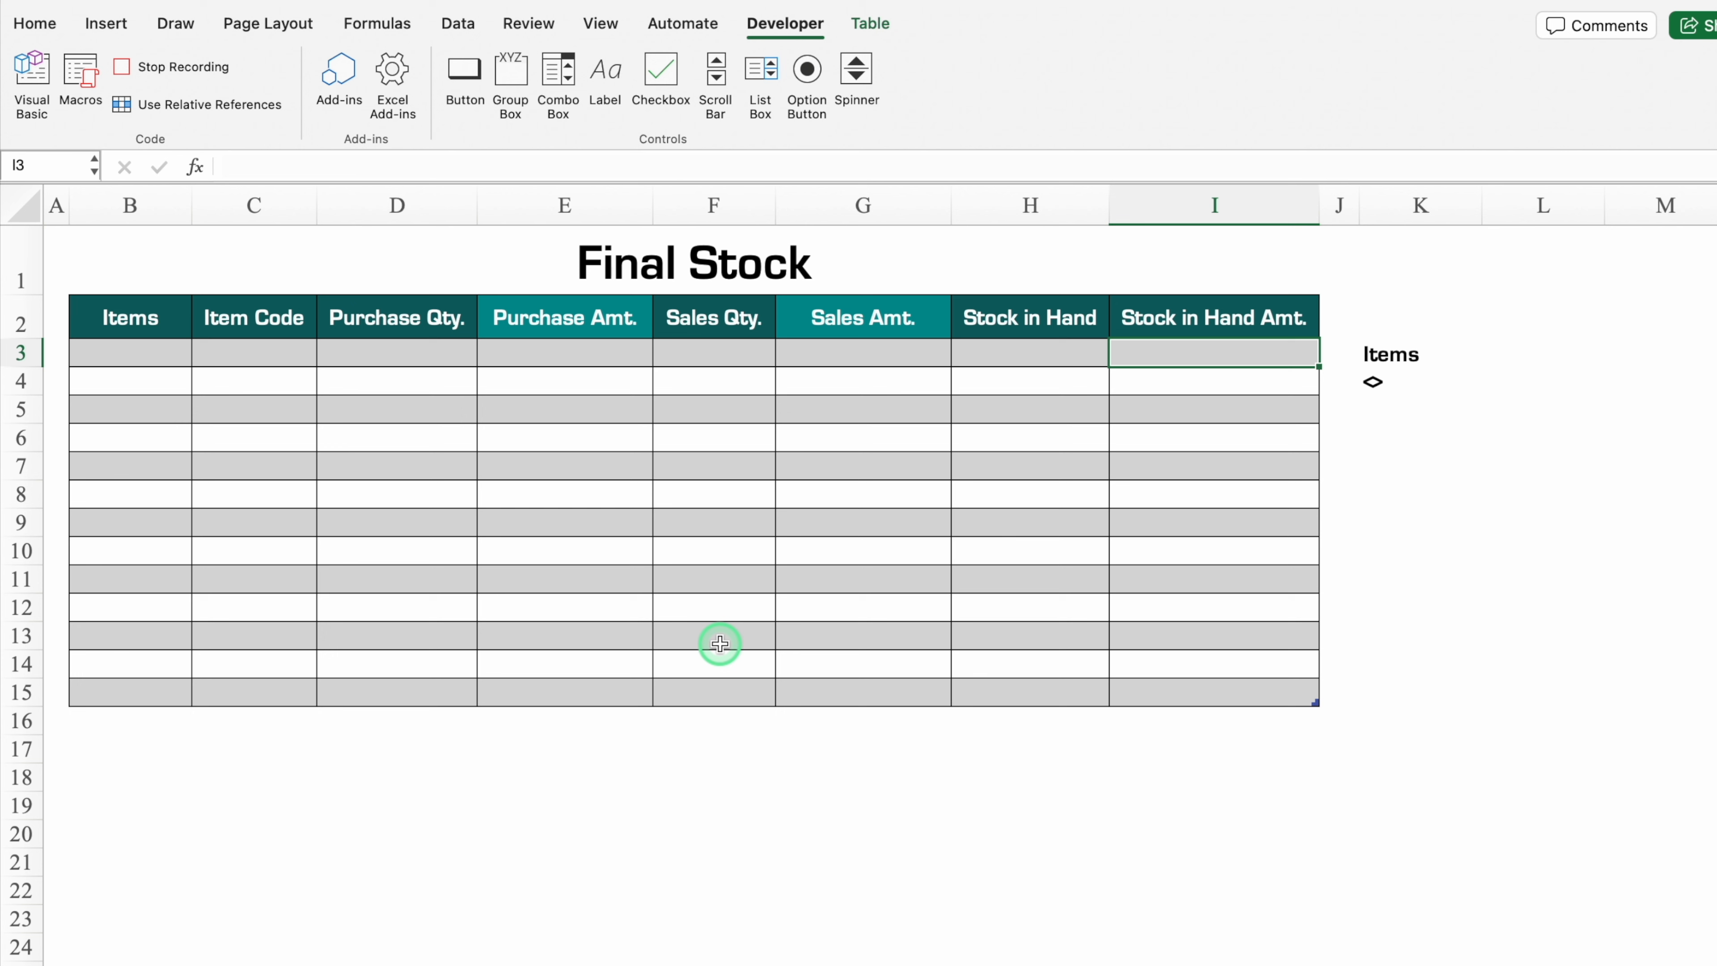
- Set up an Advanced Filter that copies to another location, using the Purchase Entry table's Items and Item Code columns as list range
{"action": "left_click", "coordinate": [456, 25]}
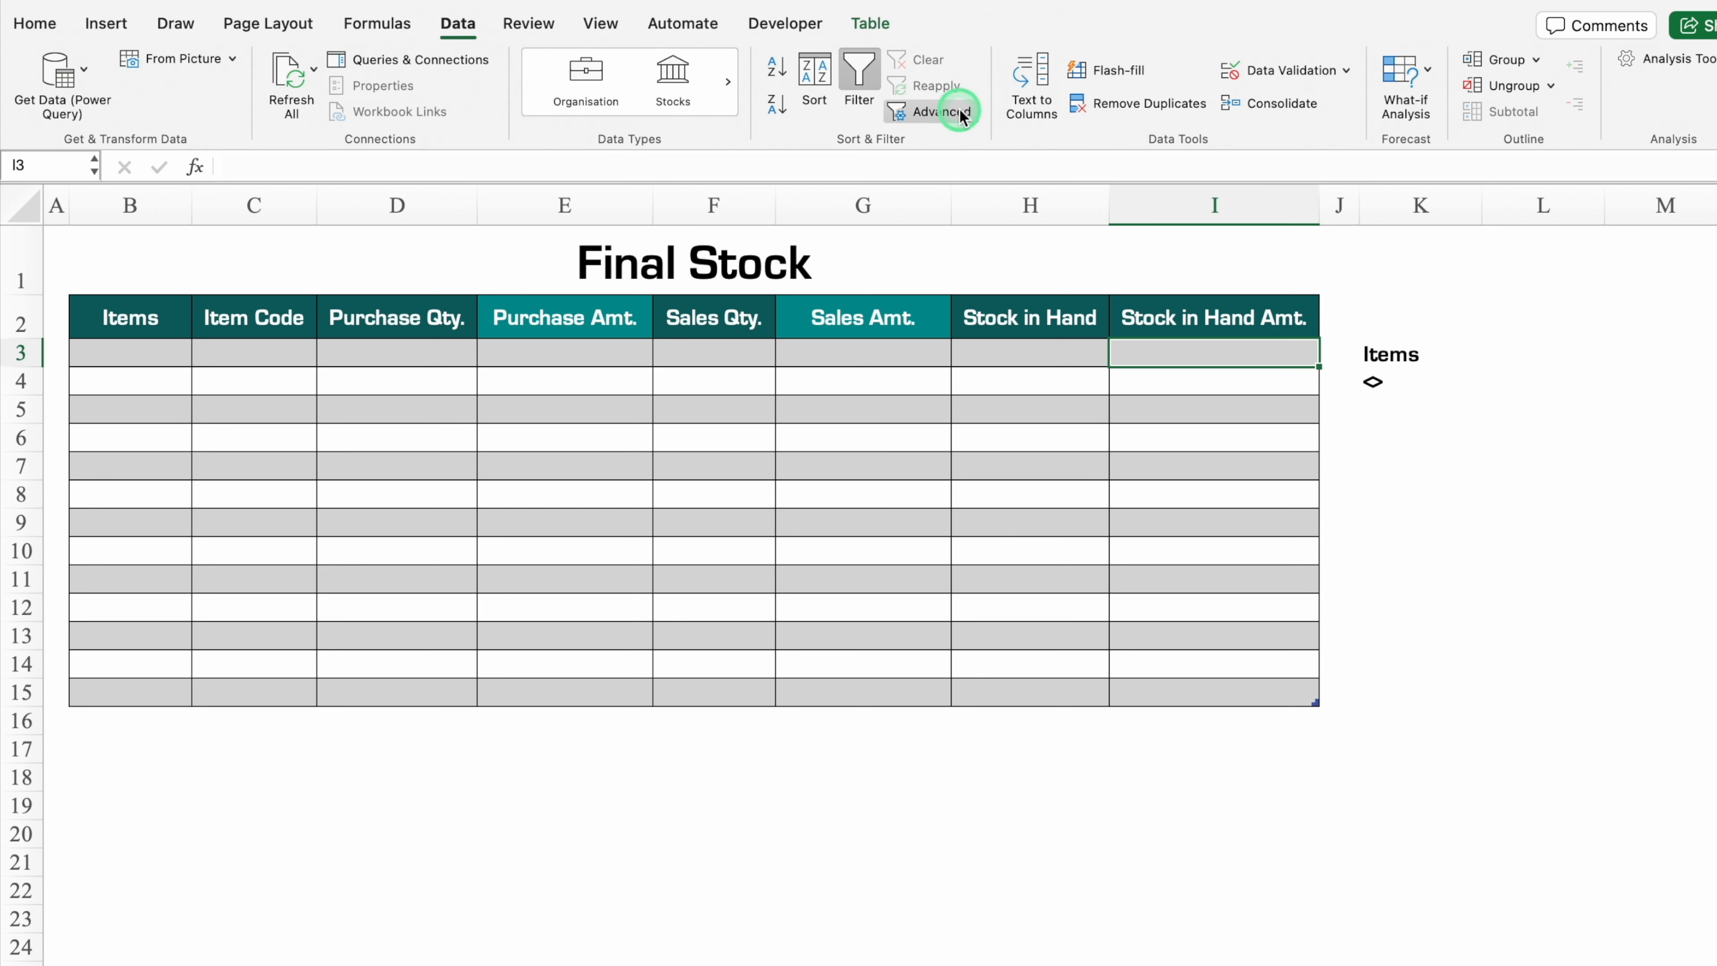
{"action": "left_click", "coordinate": [950, 116]}
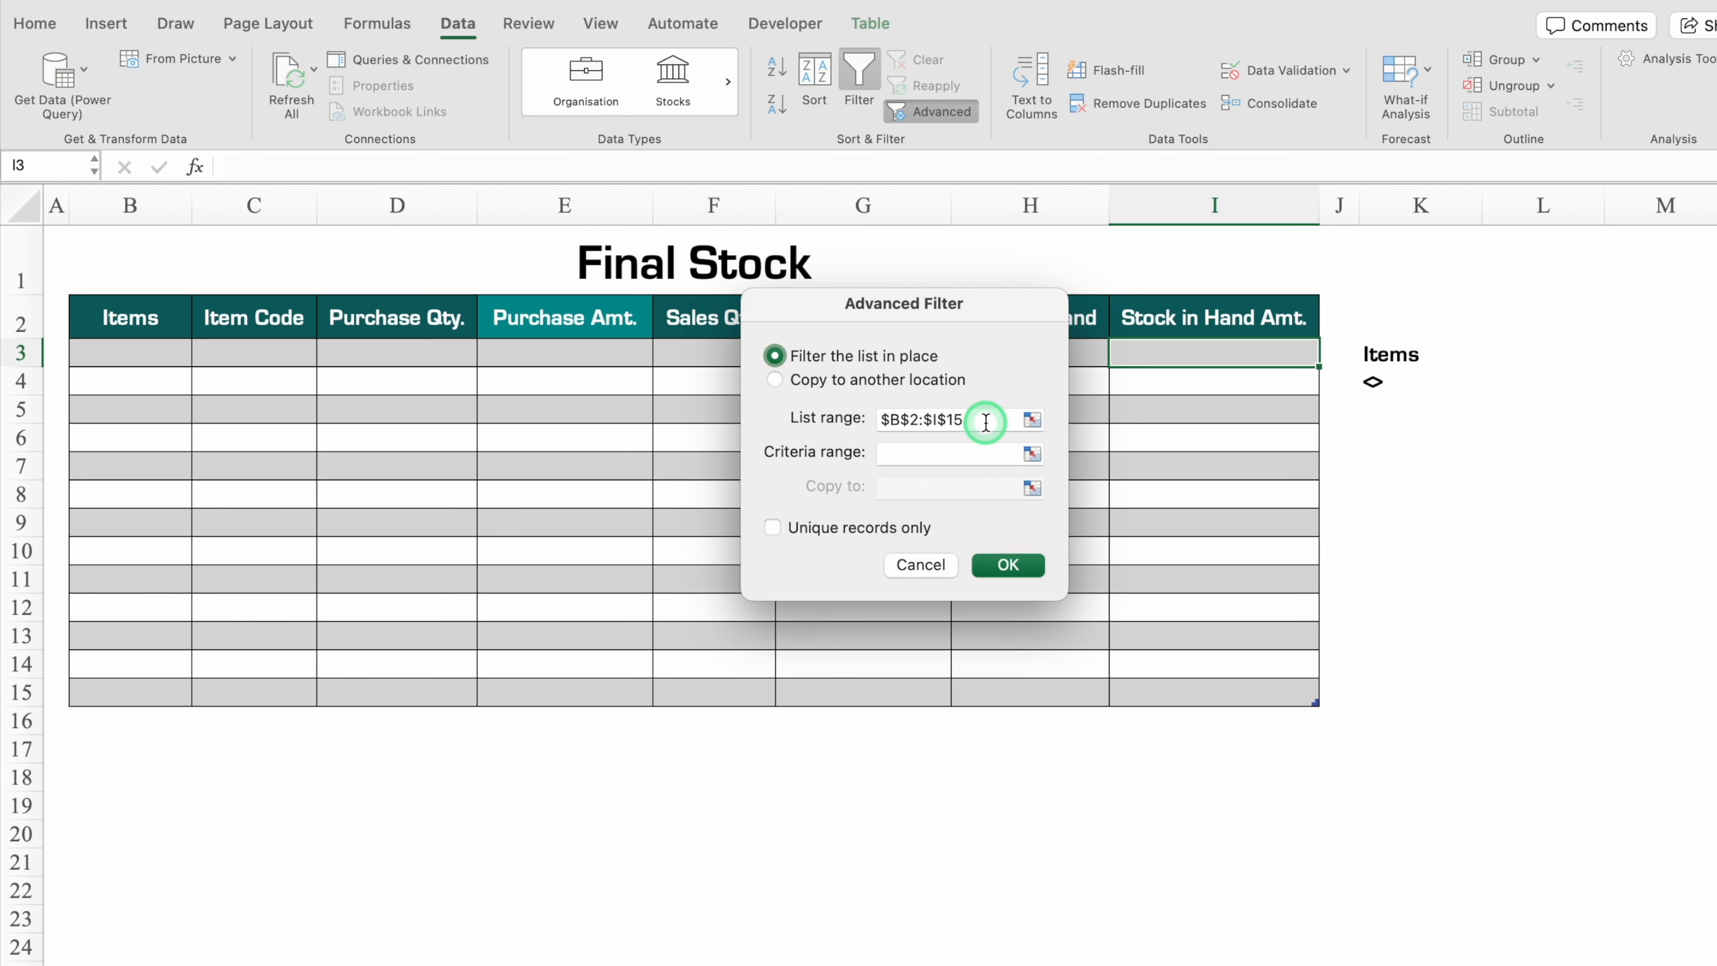
{"action": "left_click", "coordinate": [989, 421]}
{"action": "key", "text": "BackSpace"}
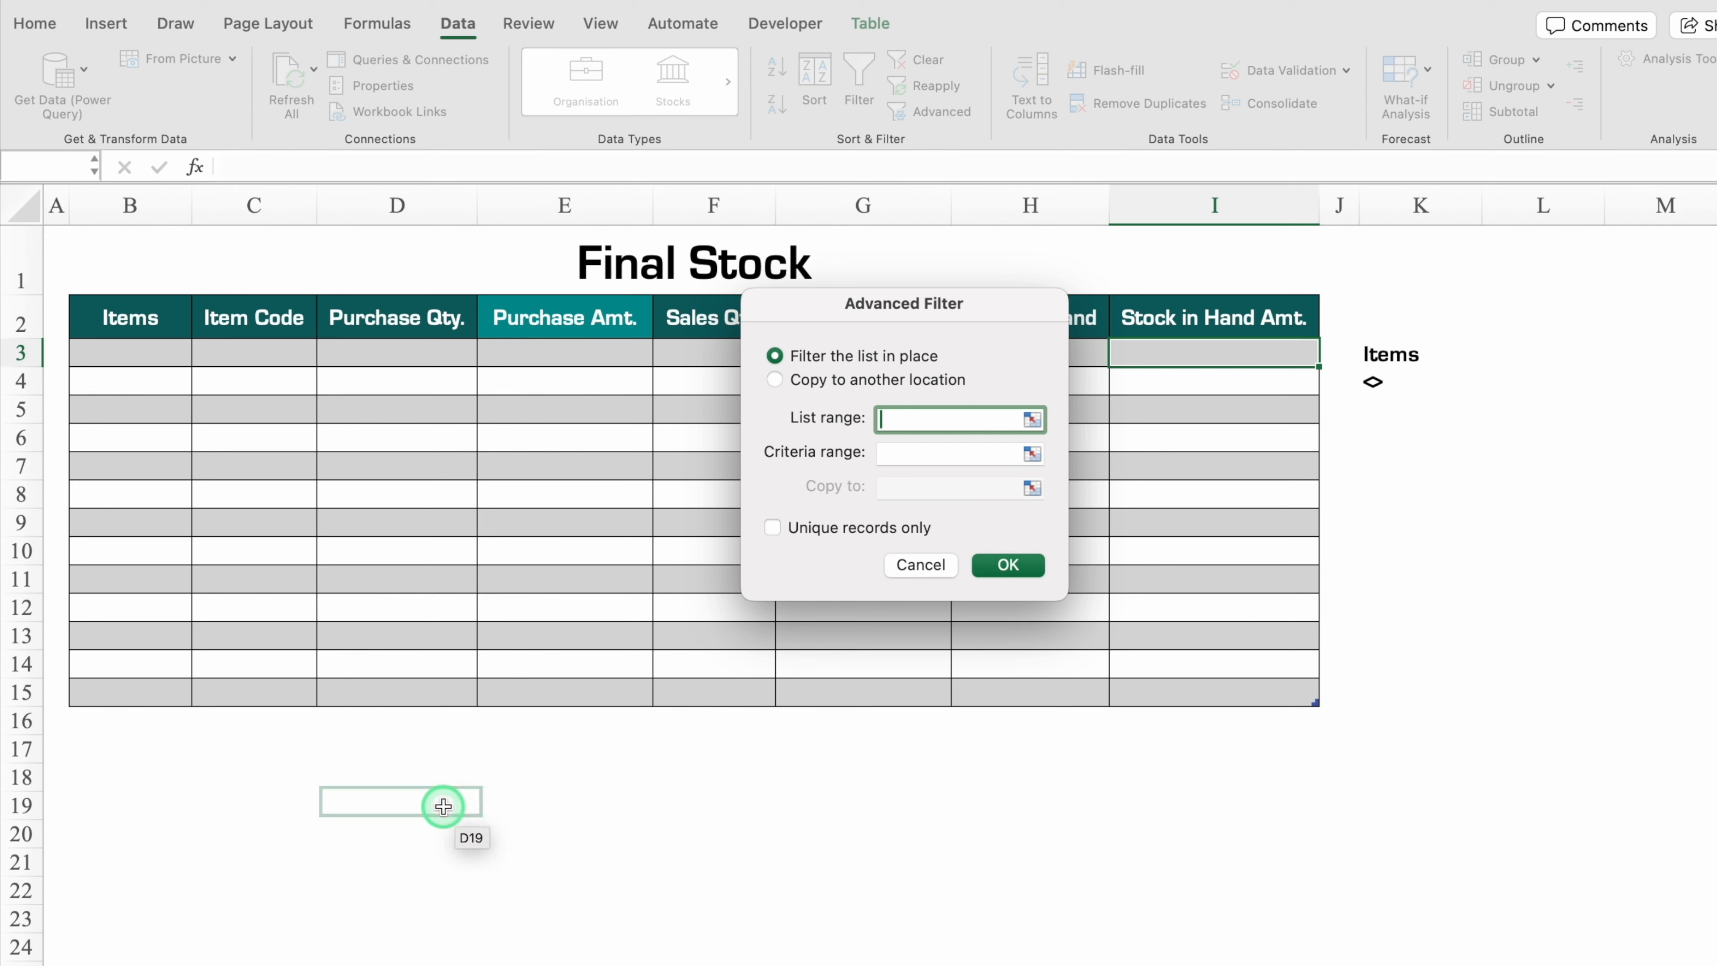
{"action": "left_click", "coordinate": [308, 965]}
{"action": "left_click_drag", "start_coordinate": [812, 313], "coordinate": [1072, 291]}
{"action": "left_click", "coordinate": [391, 376]}
{"action": "left_click_drag", "start_coordinate": [391, 375], "coordinate": [494, 703]}
{"action": "left_click", "coordinate": [1038, 372]}
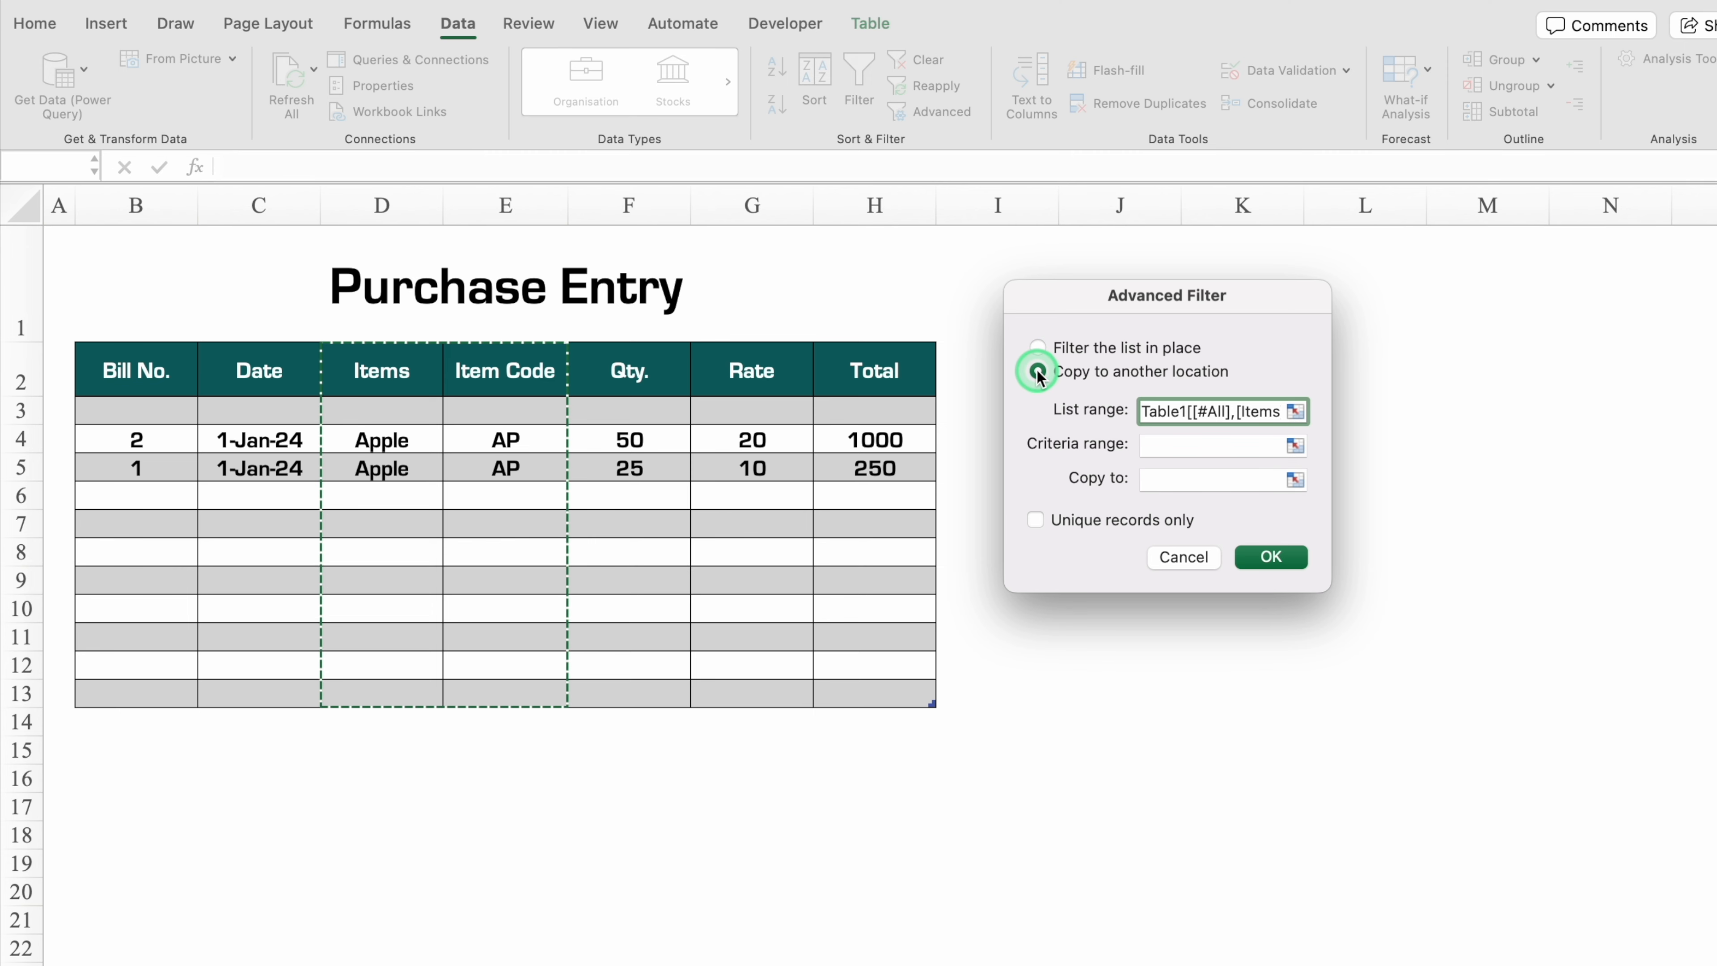
- Set the filter's criteria range to K3:K4 and its destination to the Items and Item Code headers of Final Stock
{"action": "left_click", "coordinate": [1169, 445]}
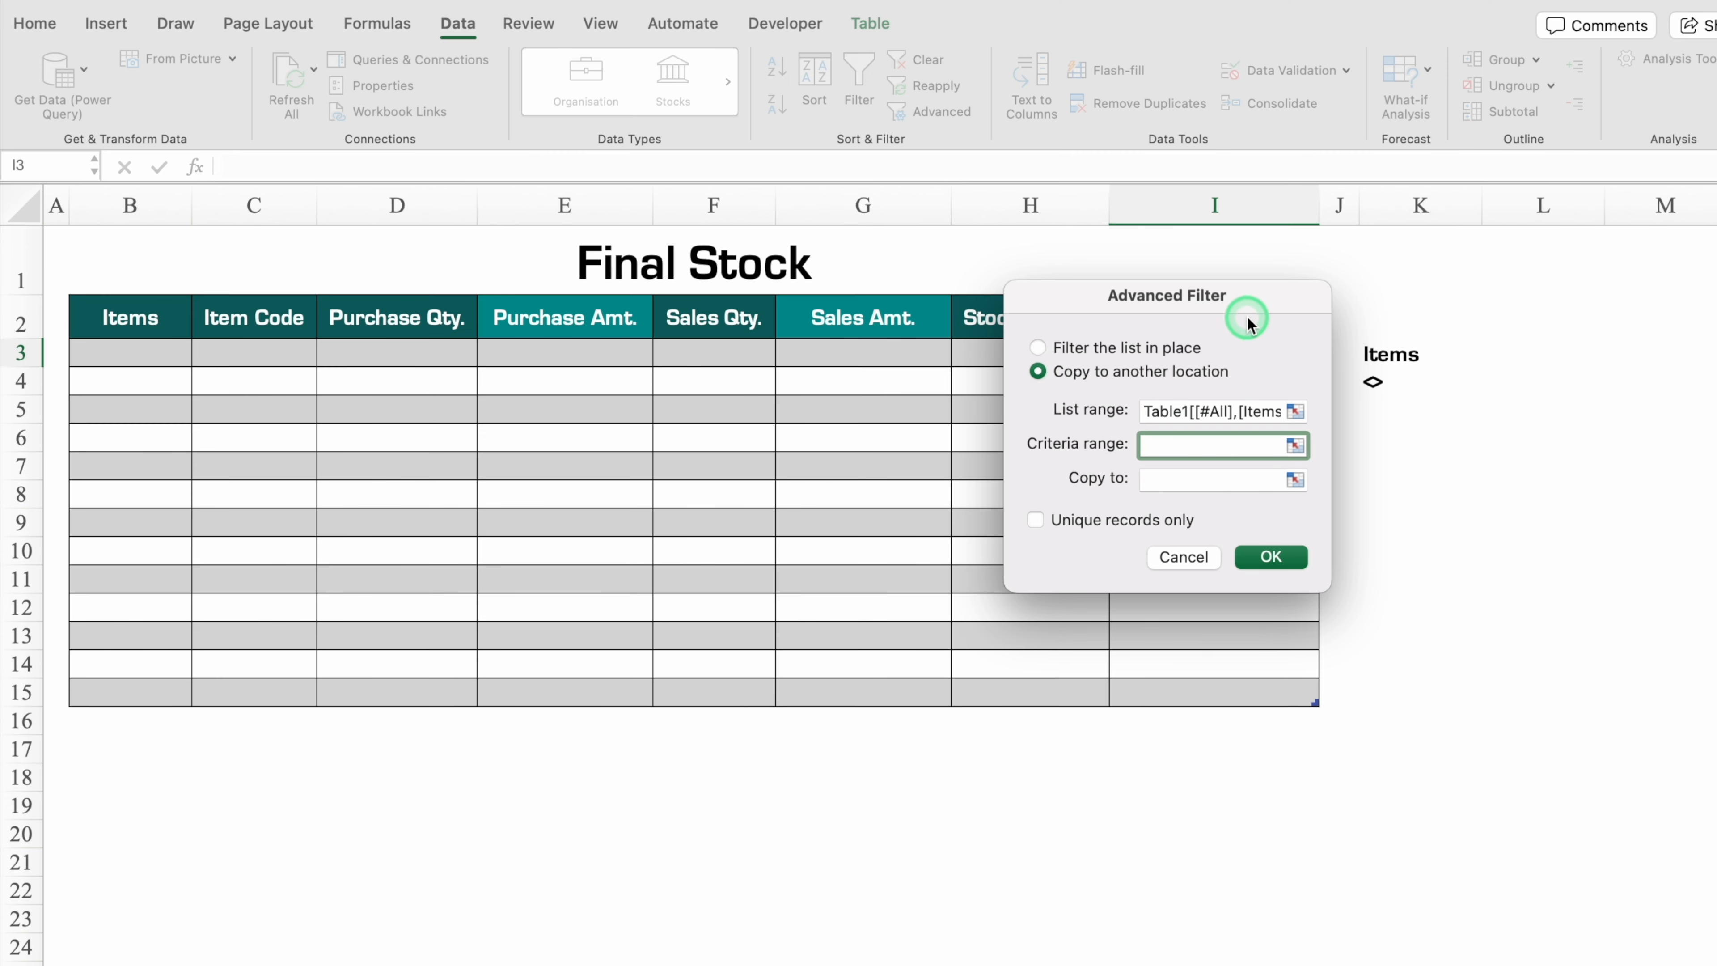
{"action": "left_click_drag", "start_coordinate": [1246, 306], "coordinate": [1096, 318]}
{"action": "left_click_drag", "start_coordinate": [1387, 353], "coordinate": [1387, 374]}
{"action": "left_click", "coordinate": [996, 492]}
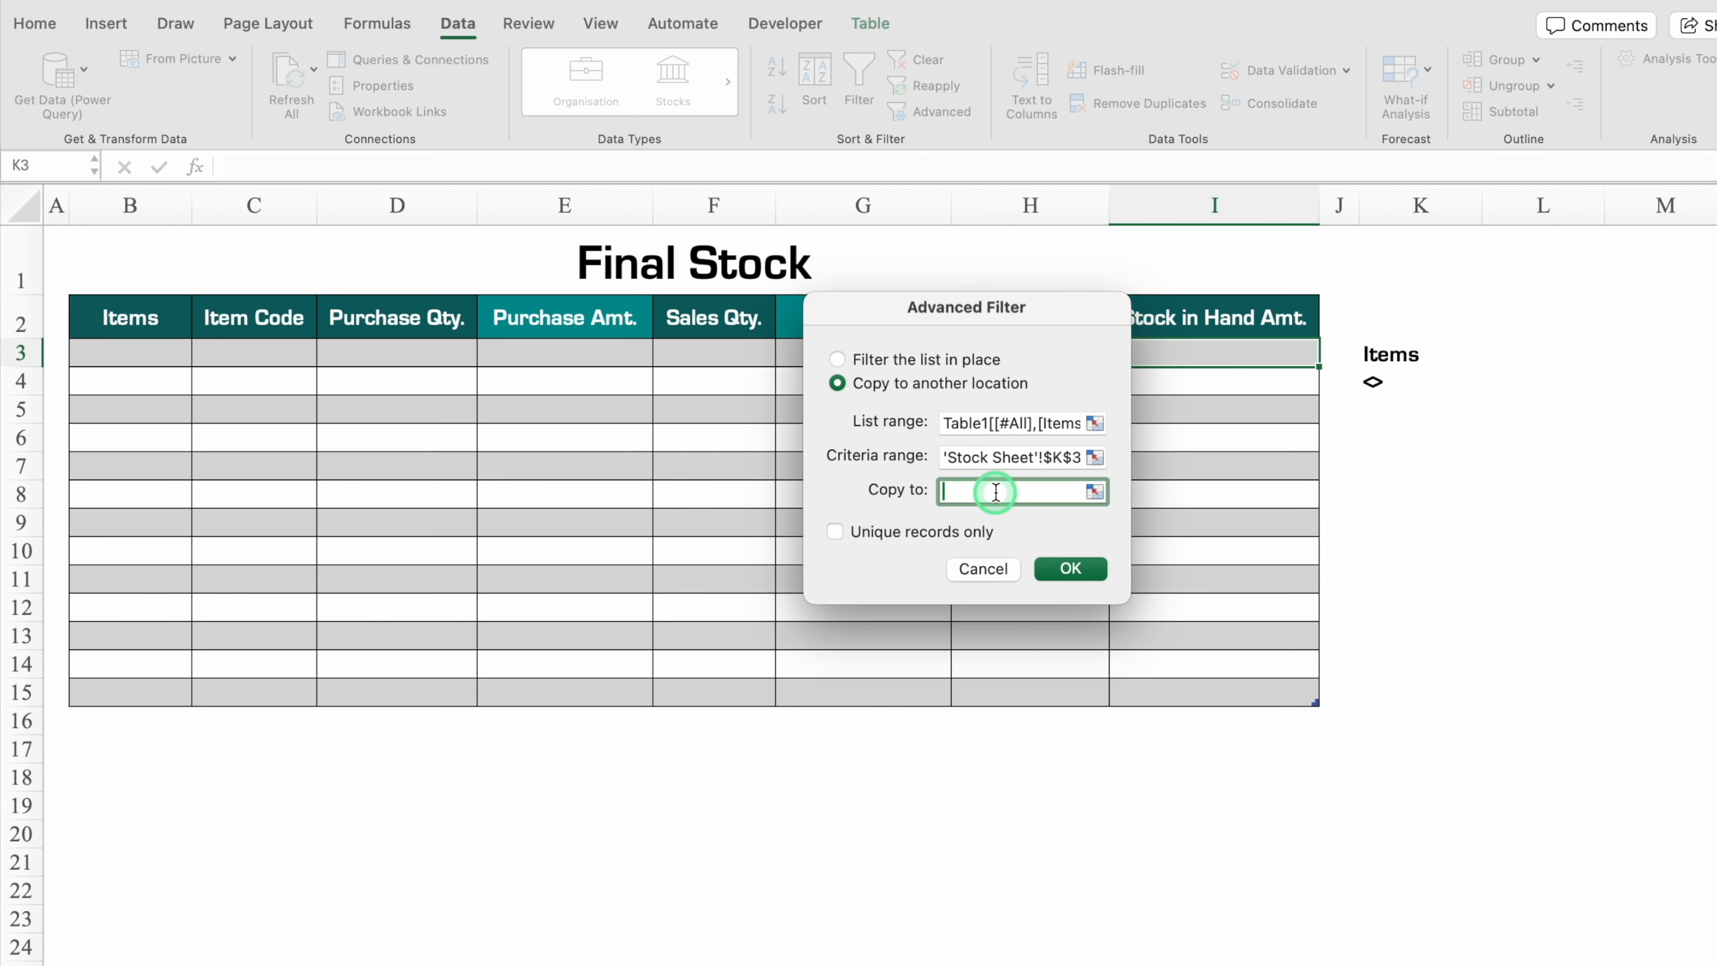
{"action": "left_click_drag", "start_coordinate": [153, 318], "coordinate": [244, 326]}
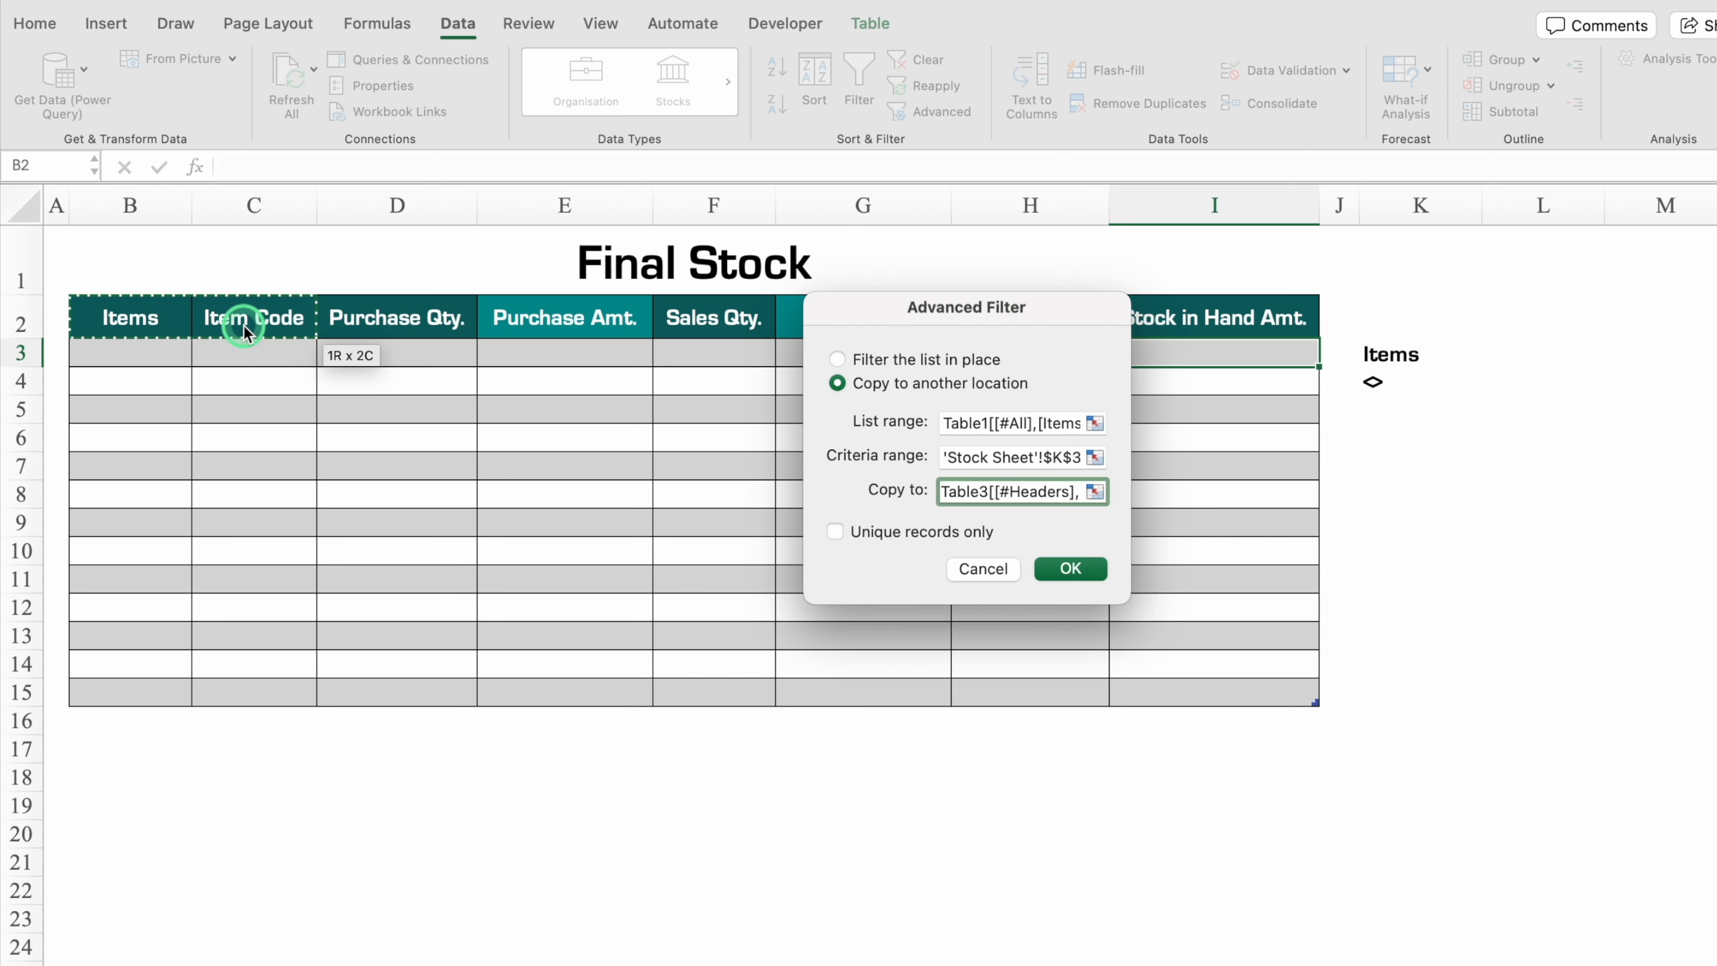
- Run the Advanced Filter for unique records only and stop recording the macro
{"action": "left_click", "coordinate": [836, 532]}
{"action": "left_click", "coordinate": [1084, 571]}
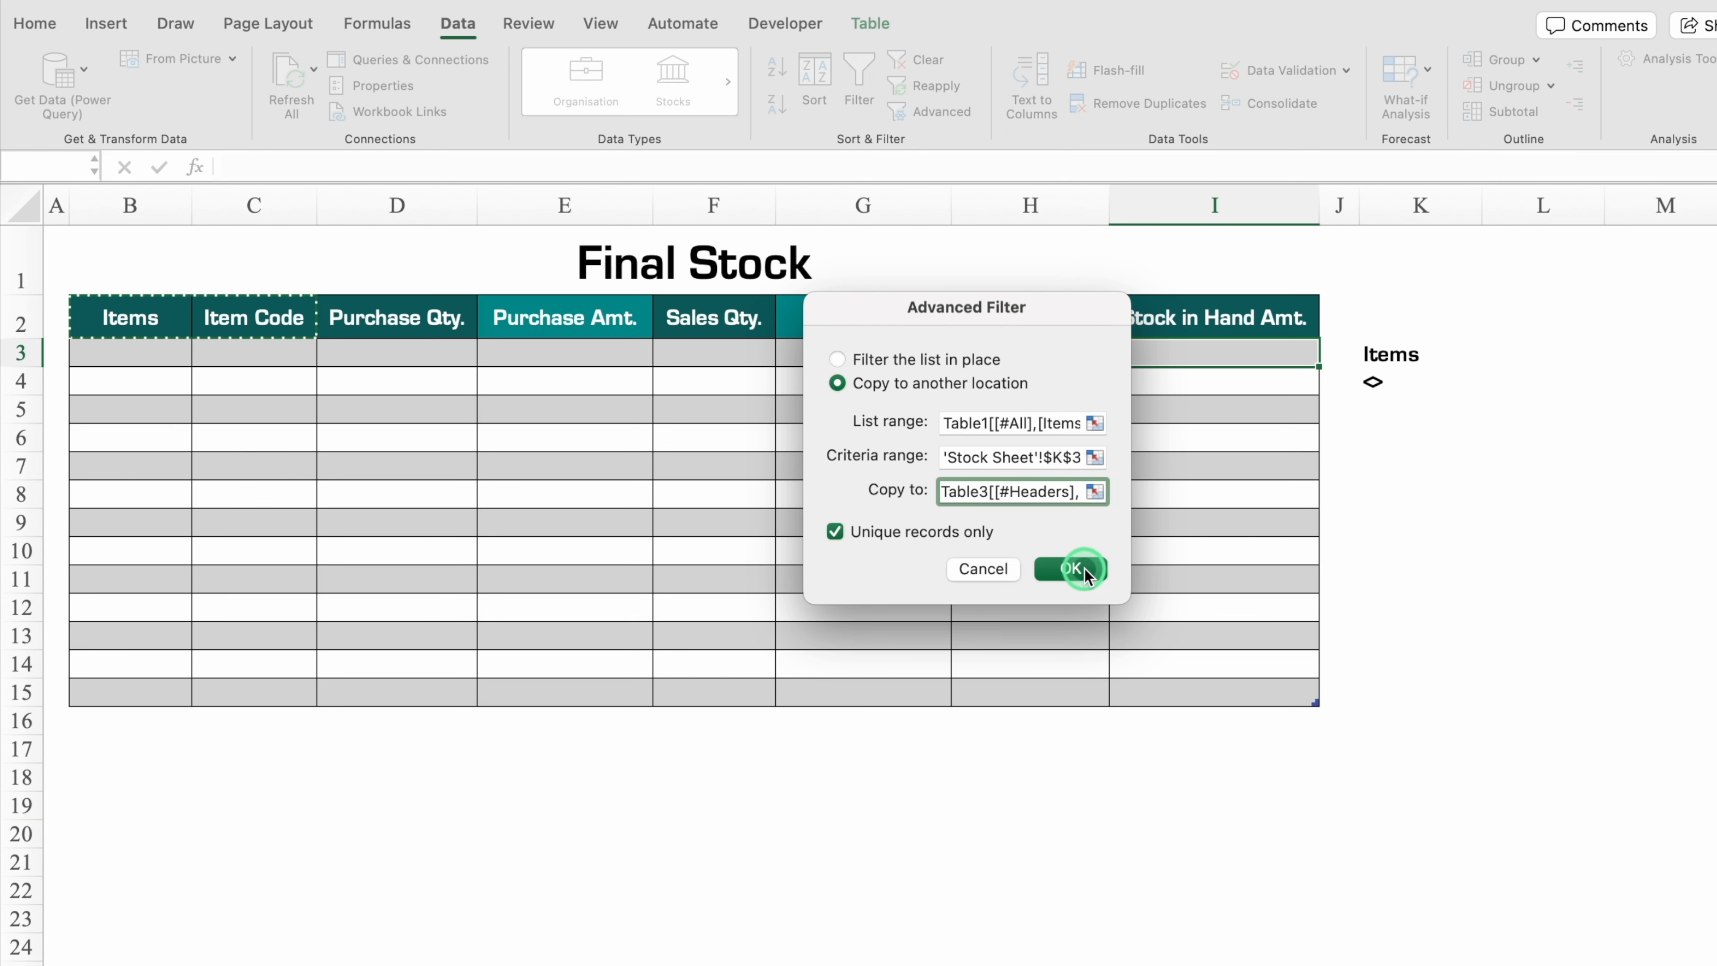
{"action": "left_click", "coordinate": [783, 23]}
{"action": "left_click", "coordinate": [201, 67]}
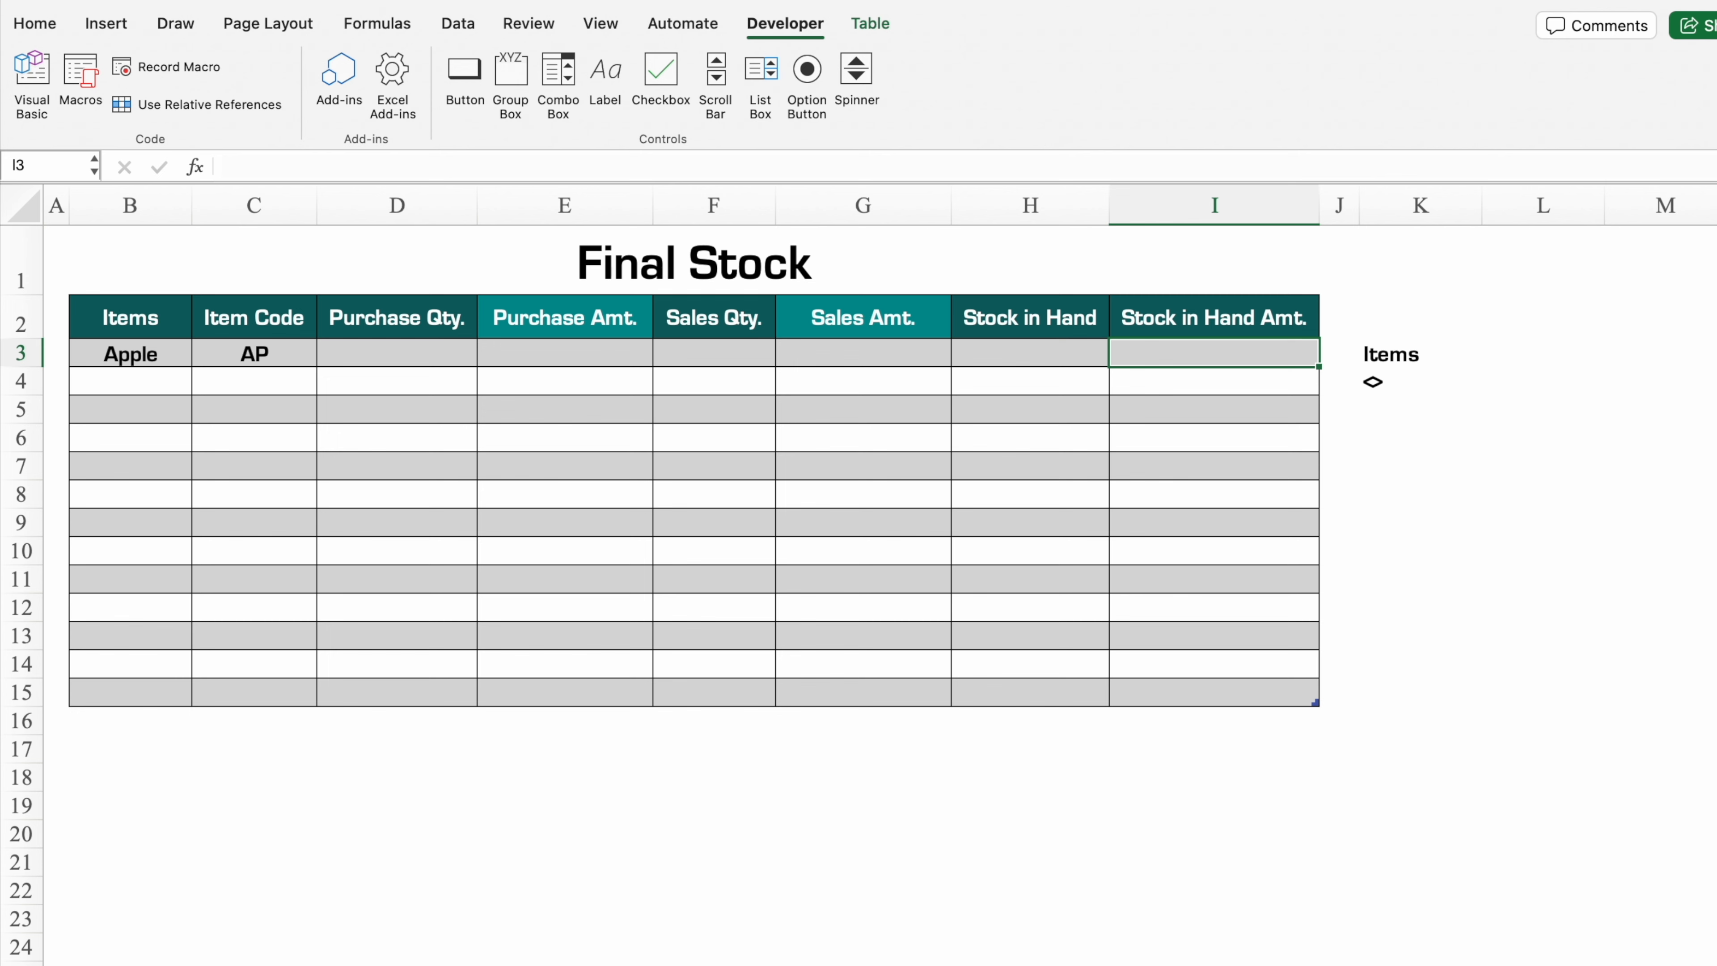
- Copy the Purchase Sheet button from the entry form to the Final Stock sheet and place it over the Items criteria cells
{"action": "key", "text": "ctrl+Page_Up"}
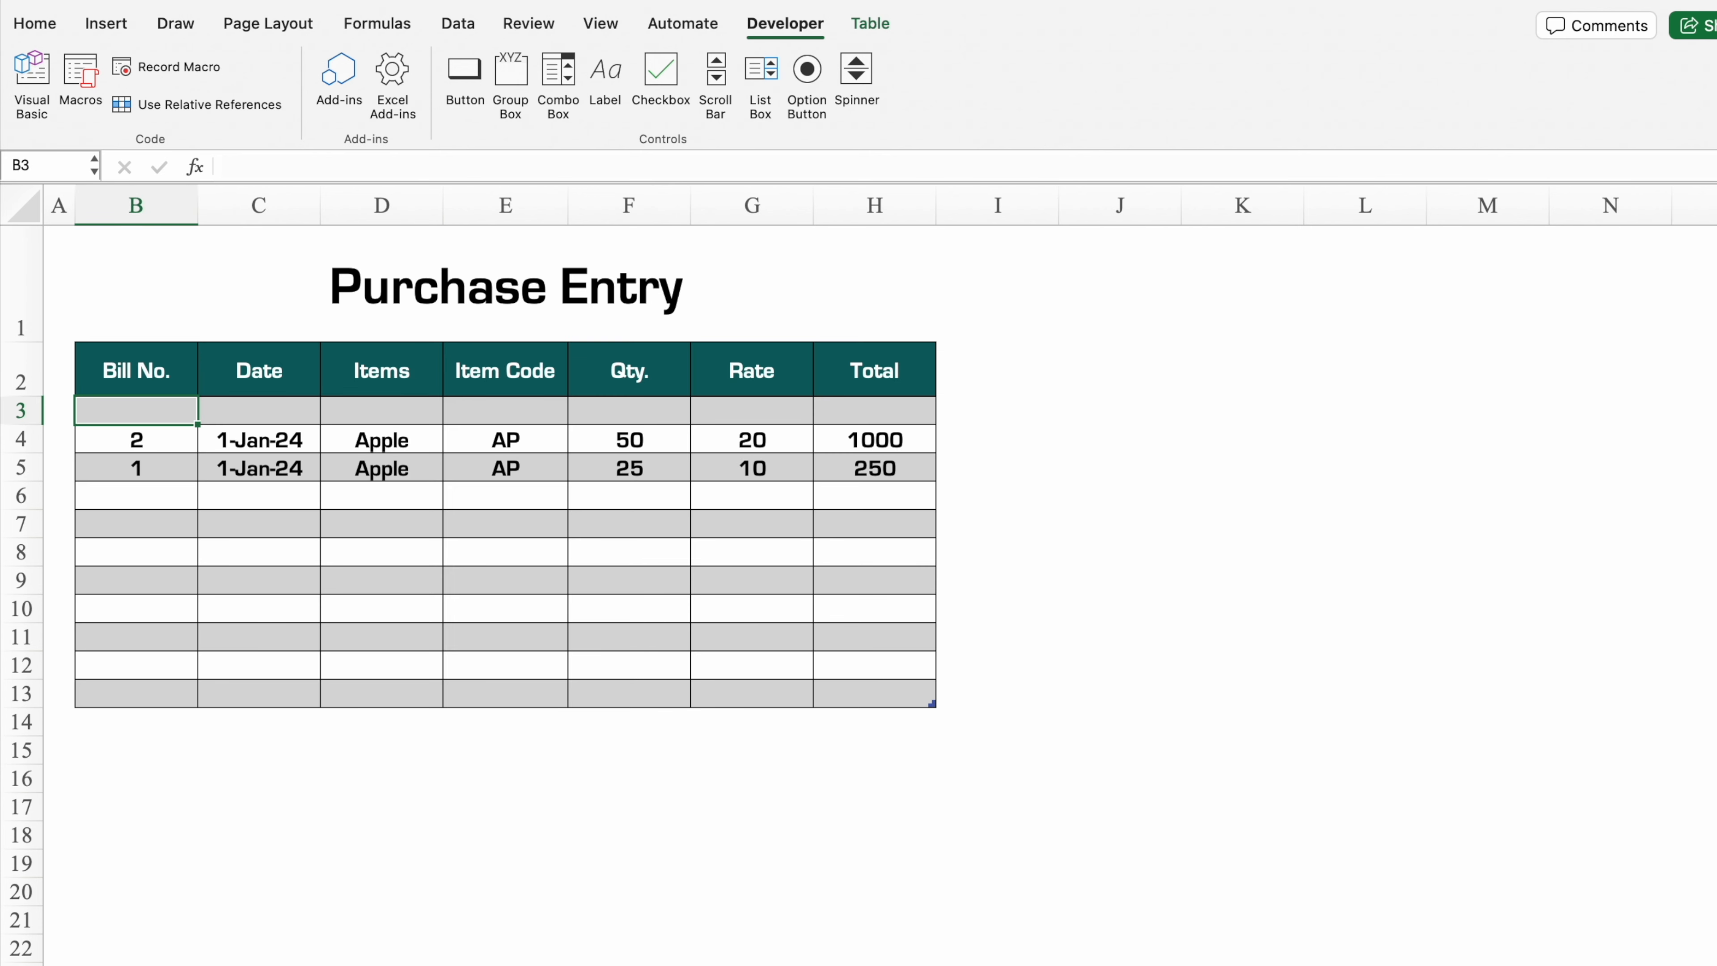
{"action": "key", "text": "ctrl+Page_Down"}
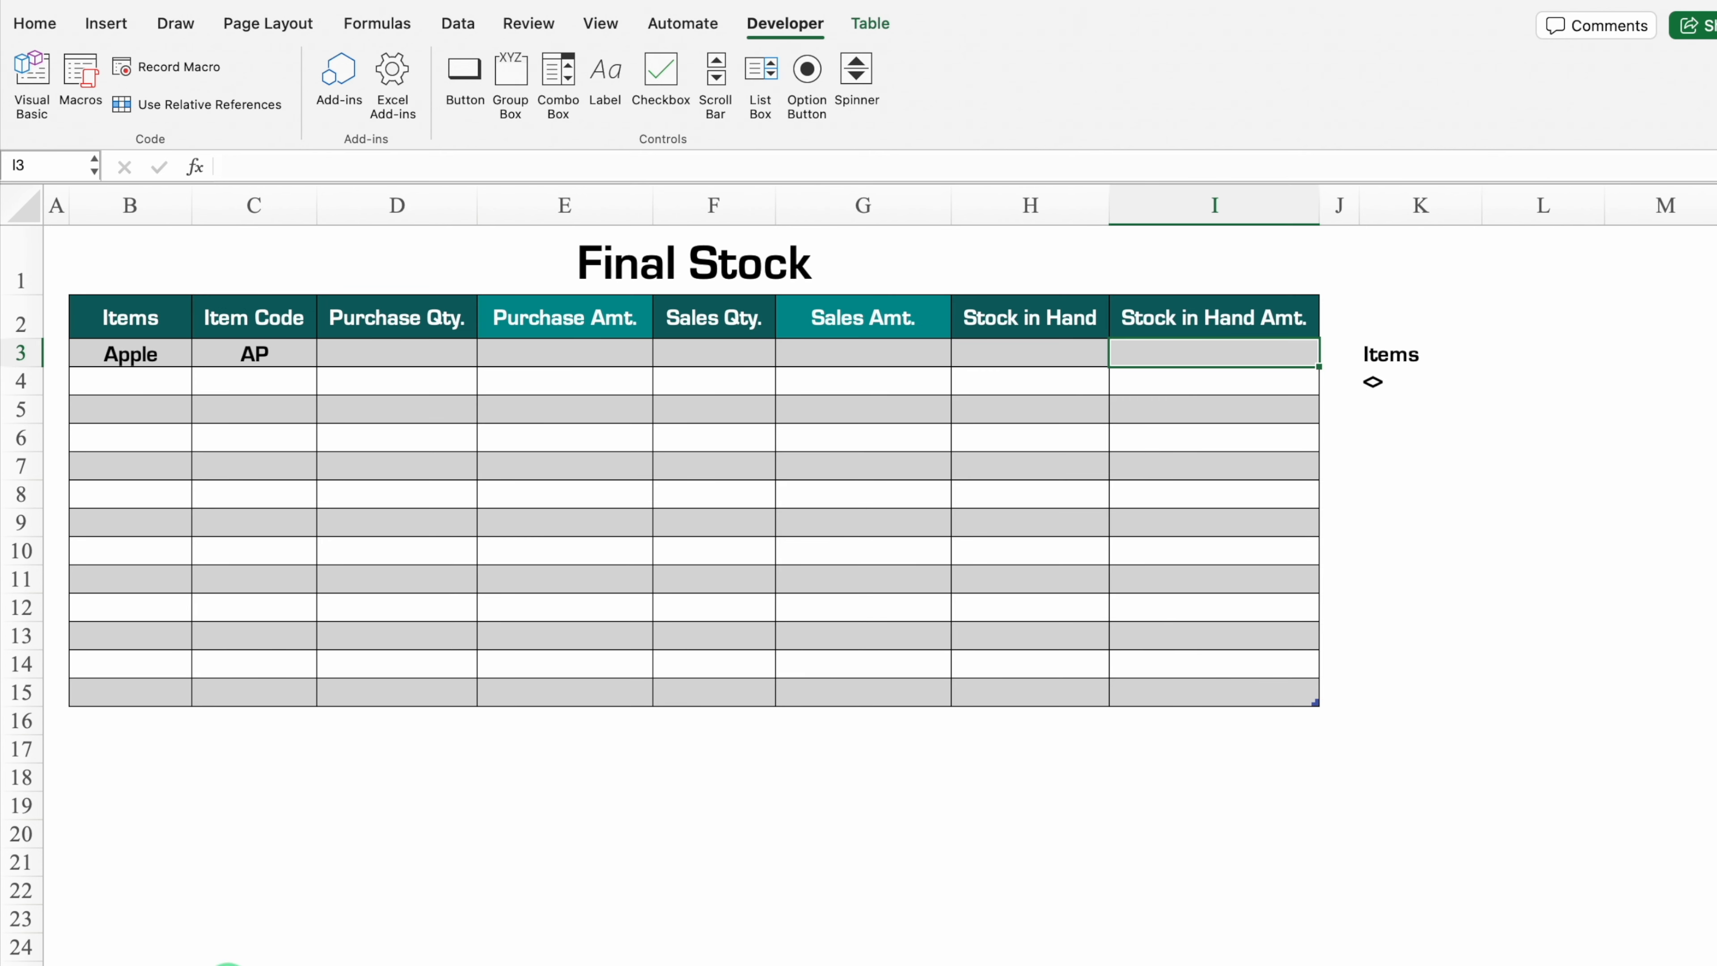
{"action": "key", "text": "ctrl+Page_Up"}
{"action": "left_click", "coordinate": [1113, 430]}
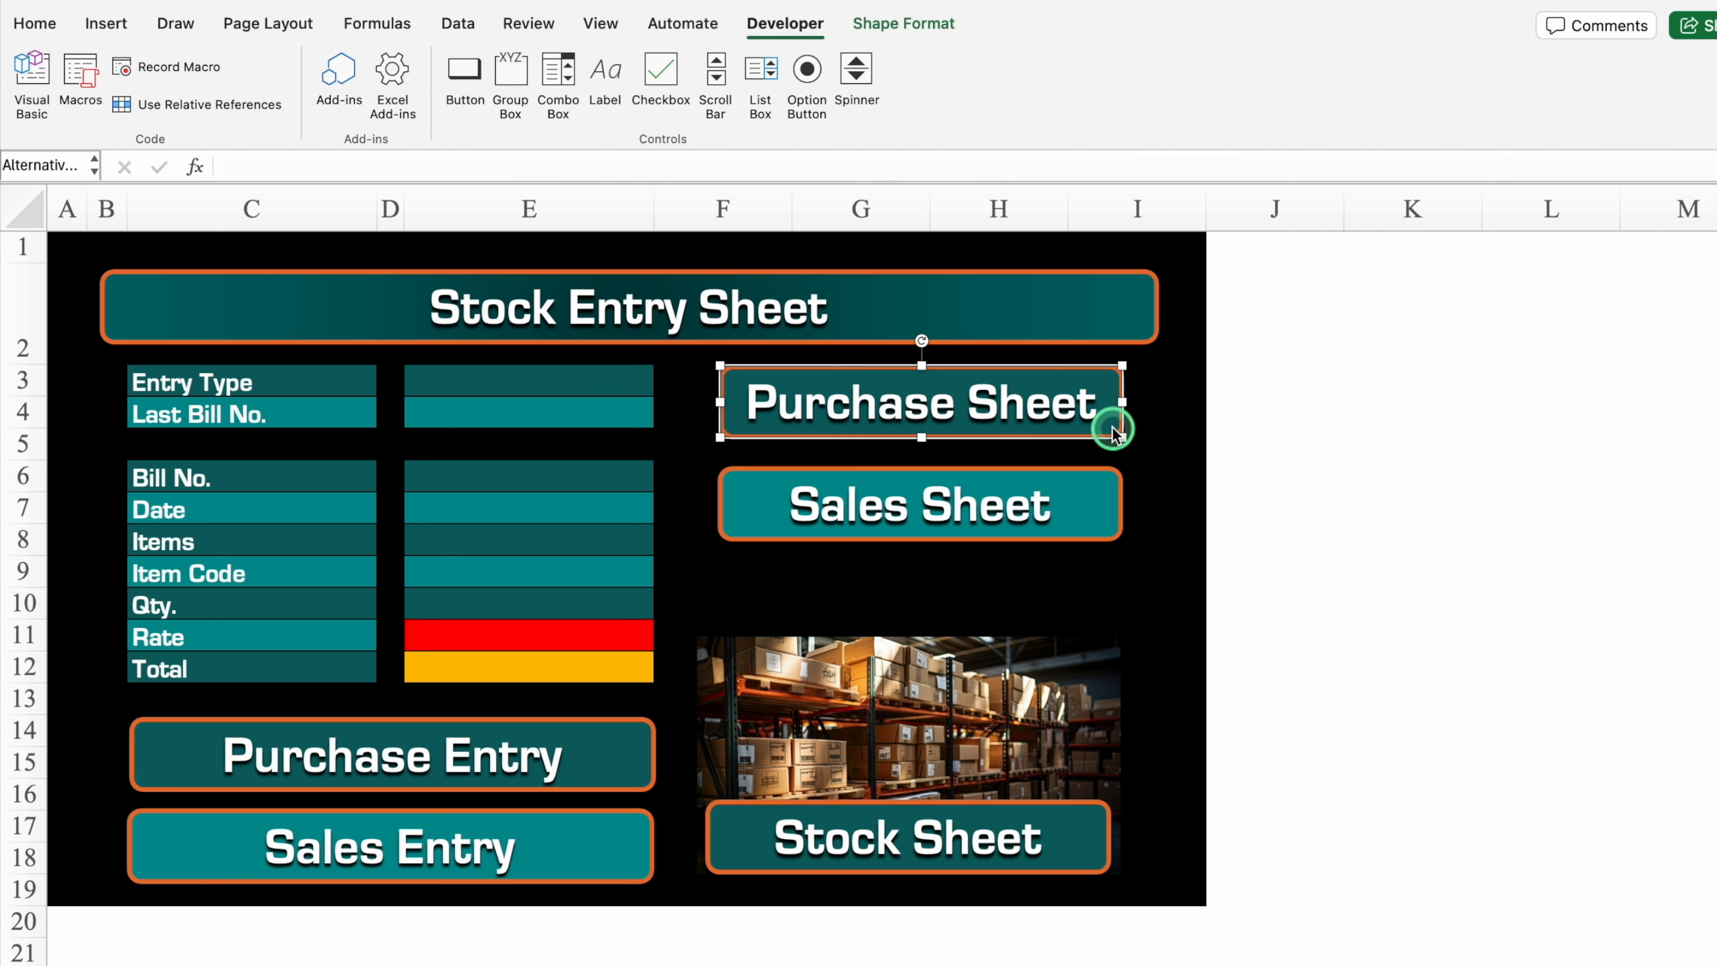
{"action": "left_click", "coordinate": [1364, 410]}
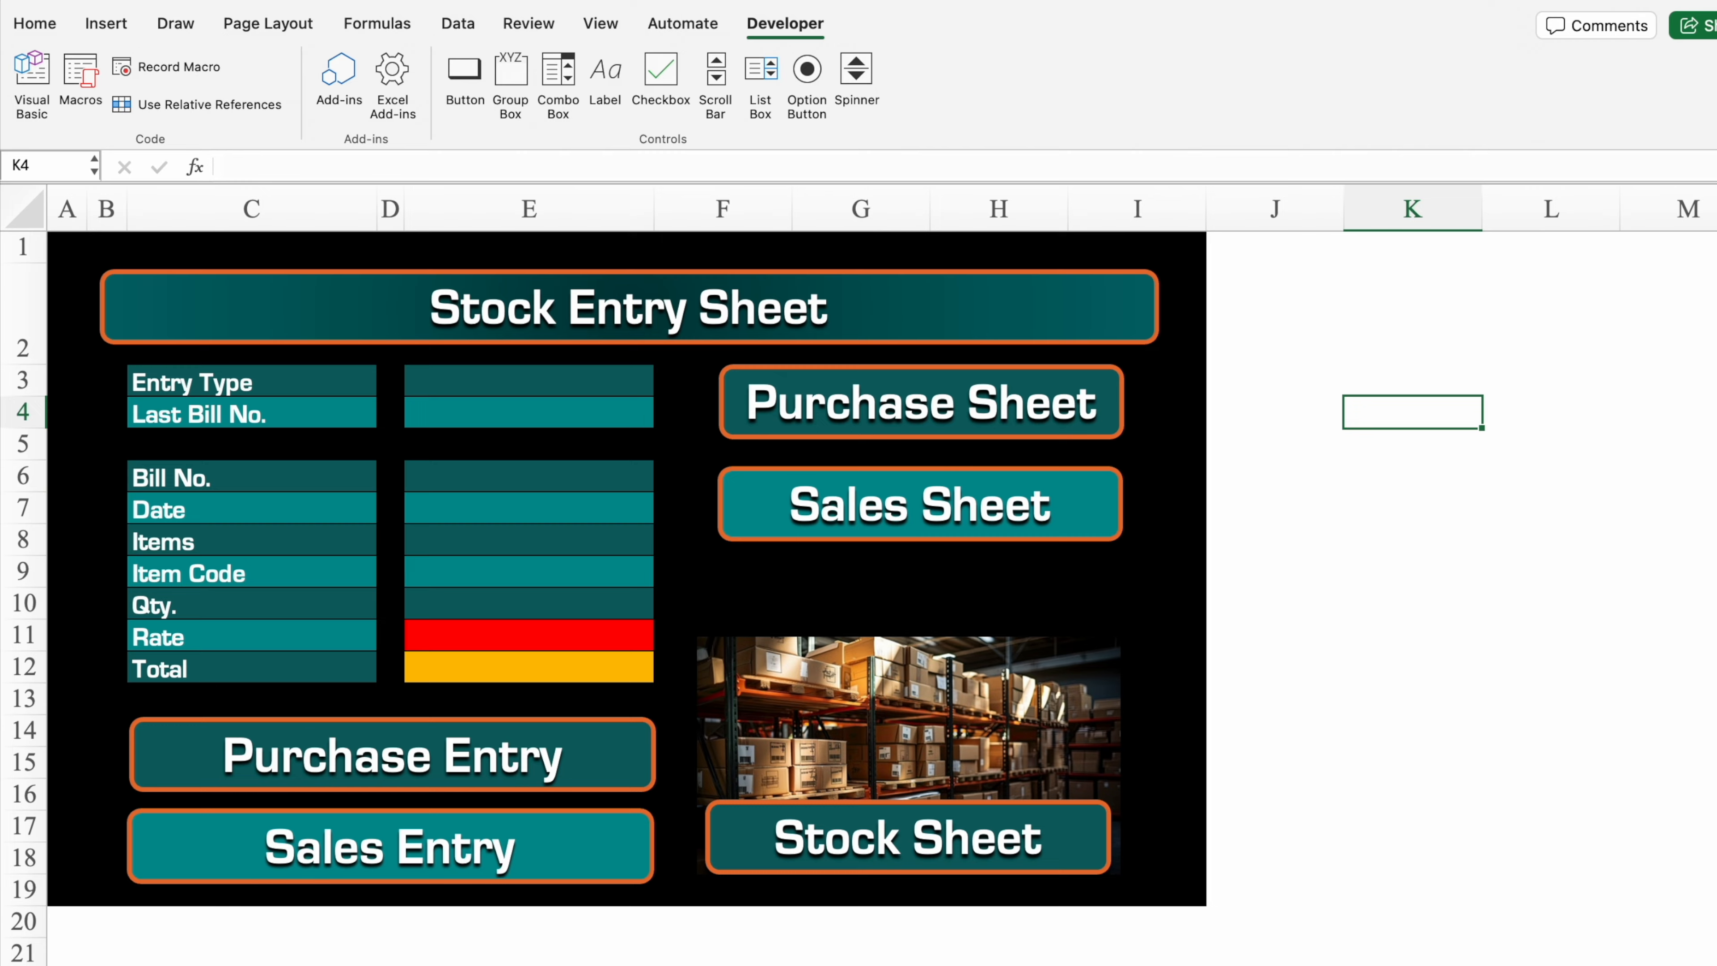
{"action": "key", "text": "ctrl+Page_Down"}
{"action": "left_click", "coordinate": [1408, 438]}
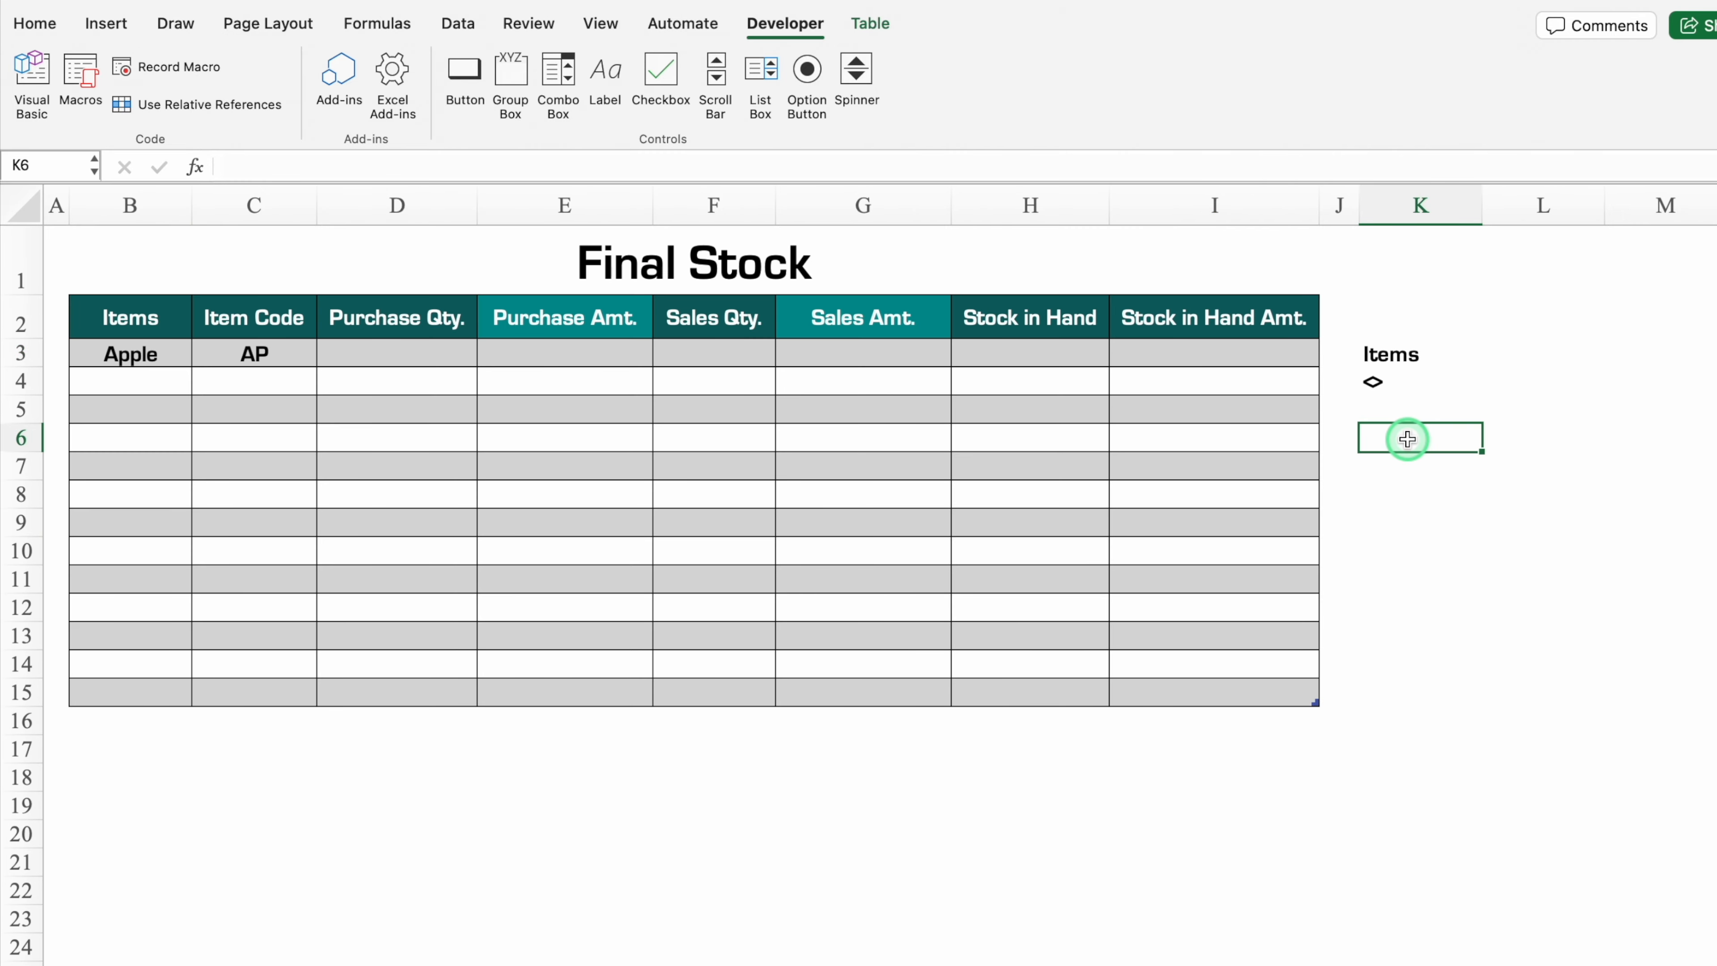
{"action": "key", "text": "ctrl+v"}
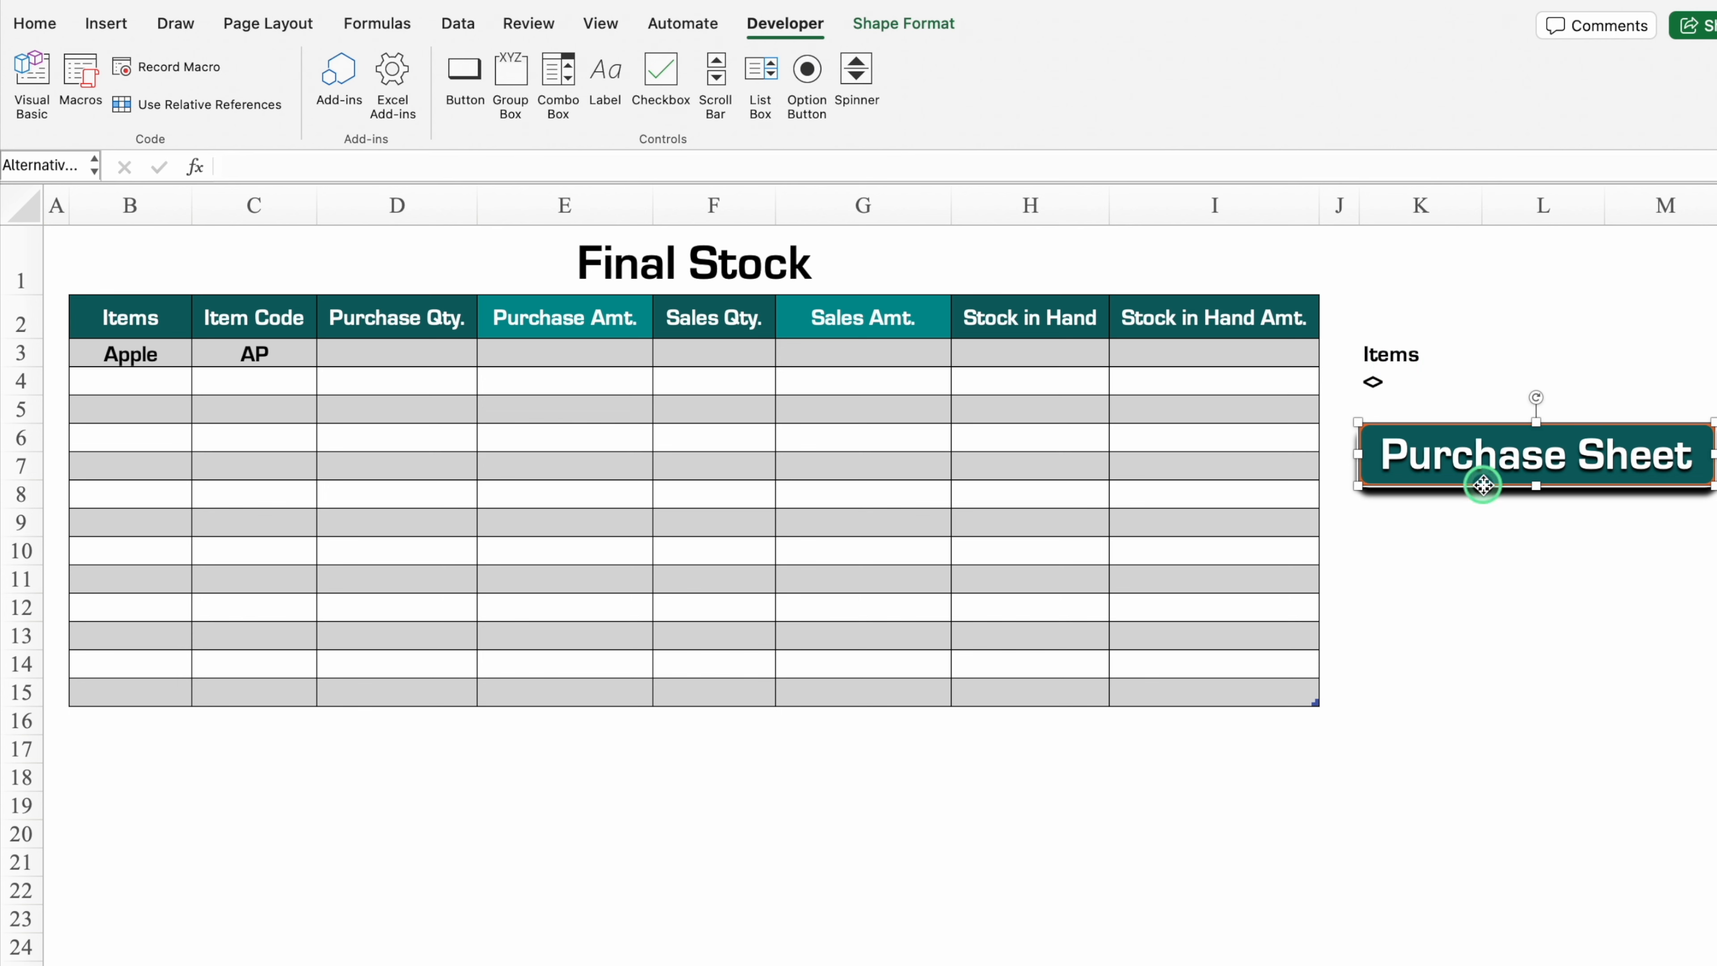
{"action": "left_click_drag", "start_coordinate": [1484, 477], "coordinate": [1453, 387]}
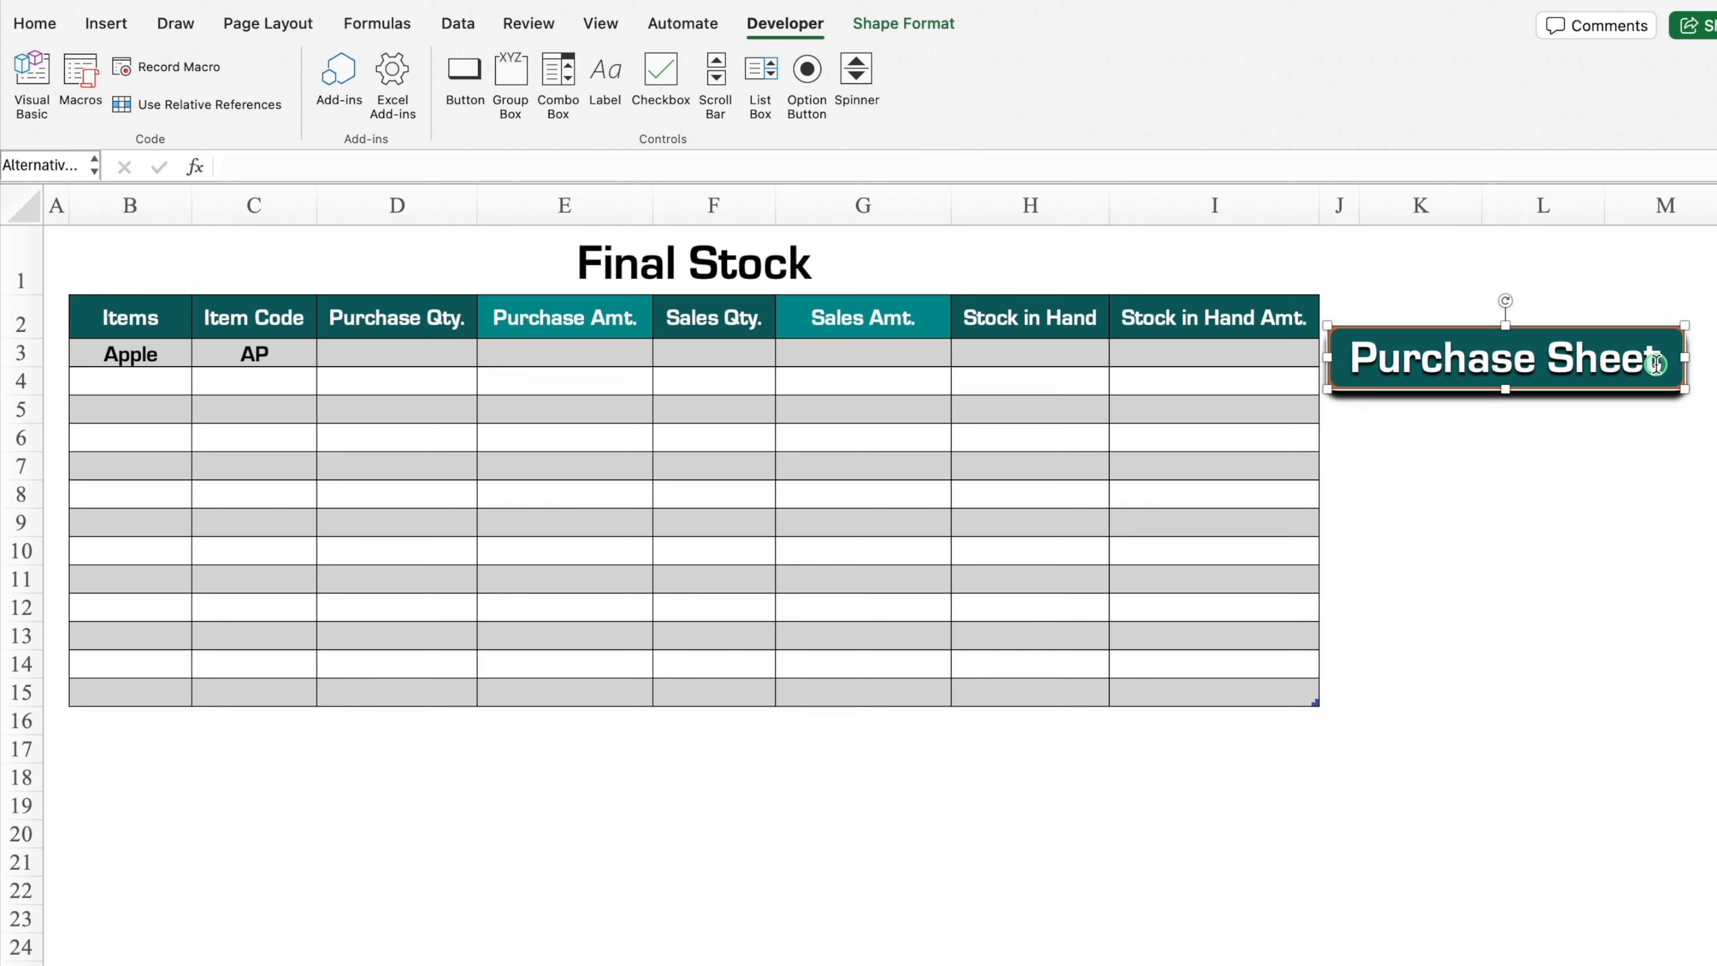
- Change the copied button's label to Refresh
{"action": "triple_click", "coordinate": [1479, 360]}
{"action": "type", "text": "Refresh"}
{"action": "left_click", "coordinate": [1420, 437]}
- Assign the Refresh macro to the Refresh button
{"action": "left_click", "coordinate": [1428, 390]}
{"action": "right_click", "coordinate": [1428, 391]}
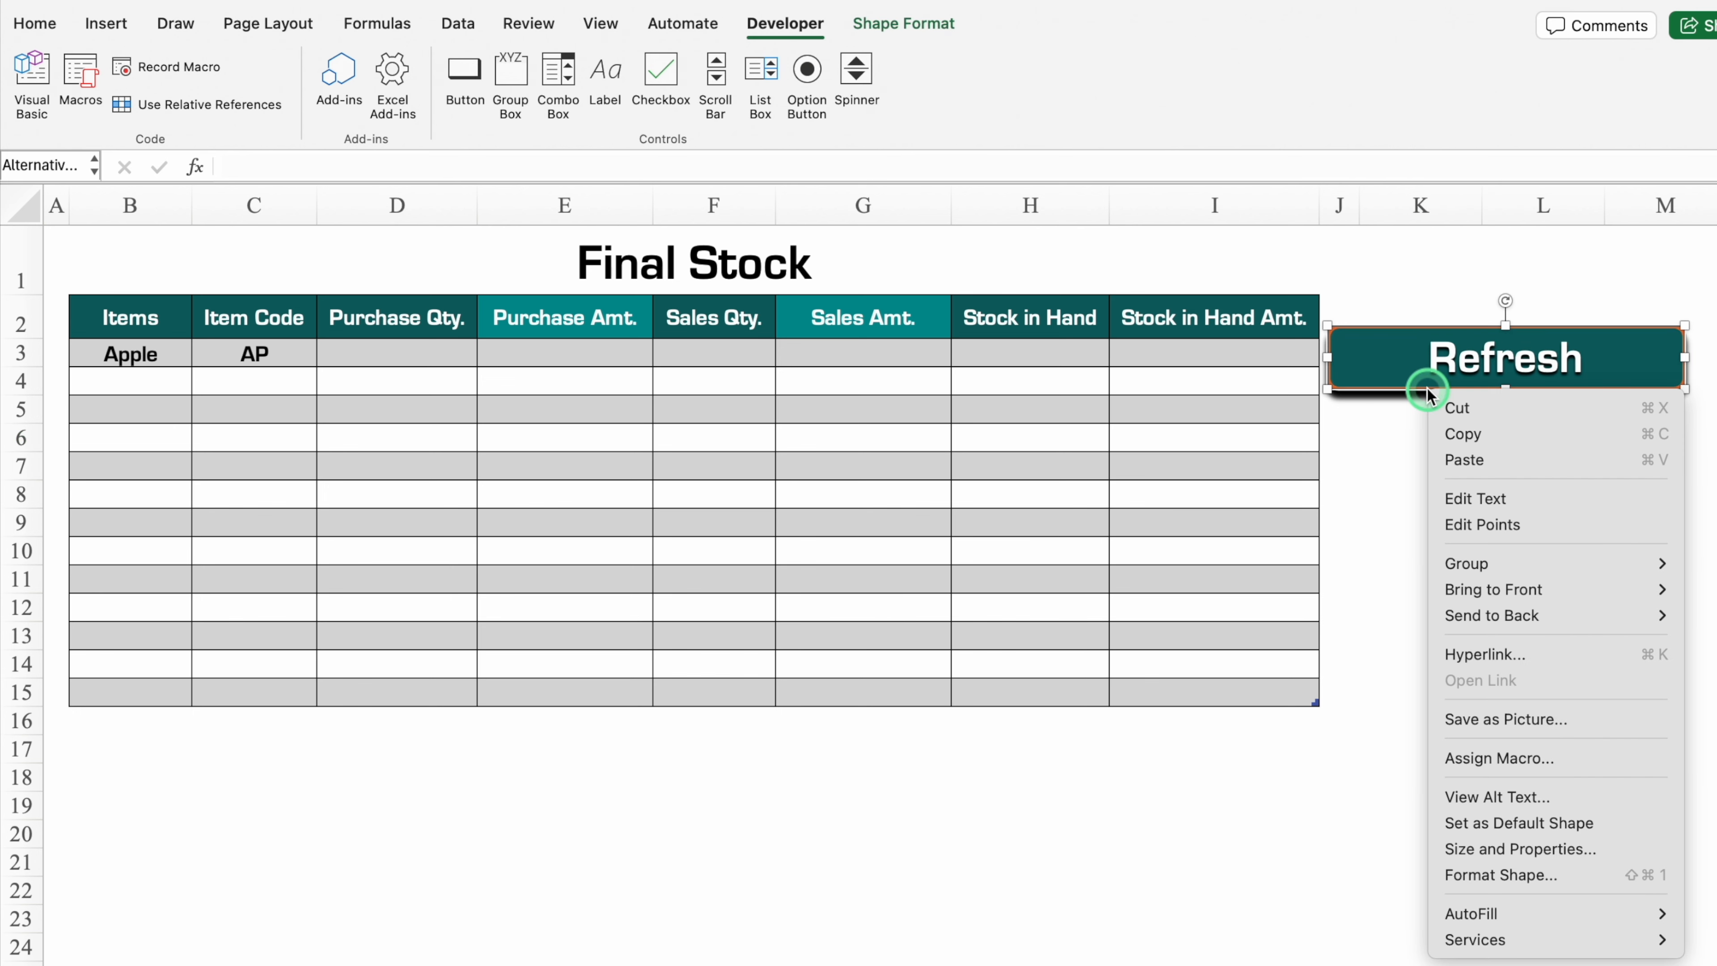
{"action": "left_click", "coordinate": [1481, 756]}
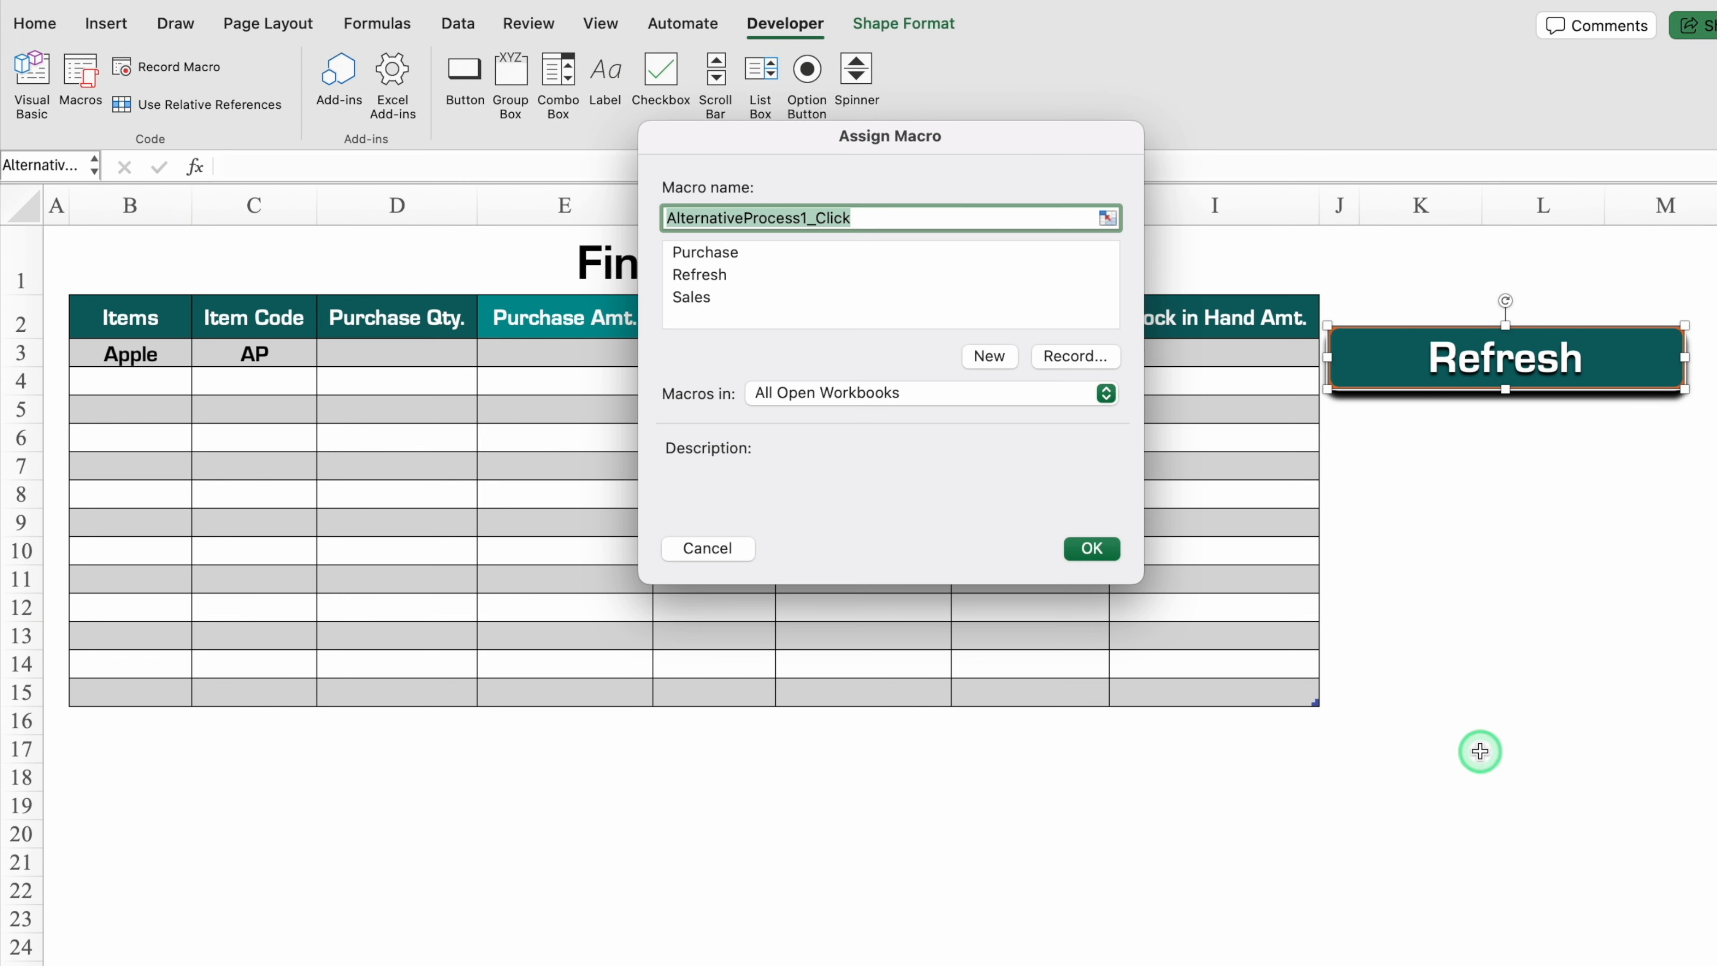
{"action": "left_click", "coordinate": [776, 273]}
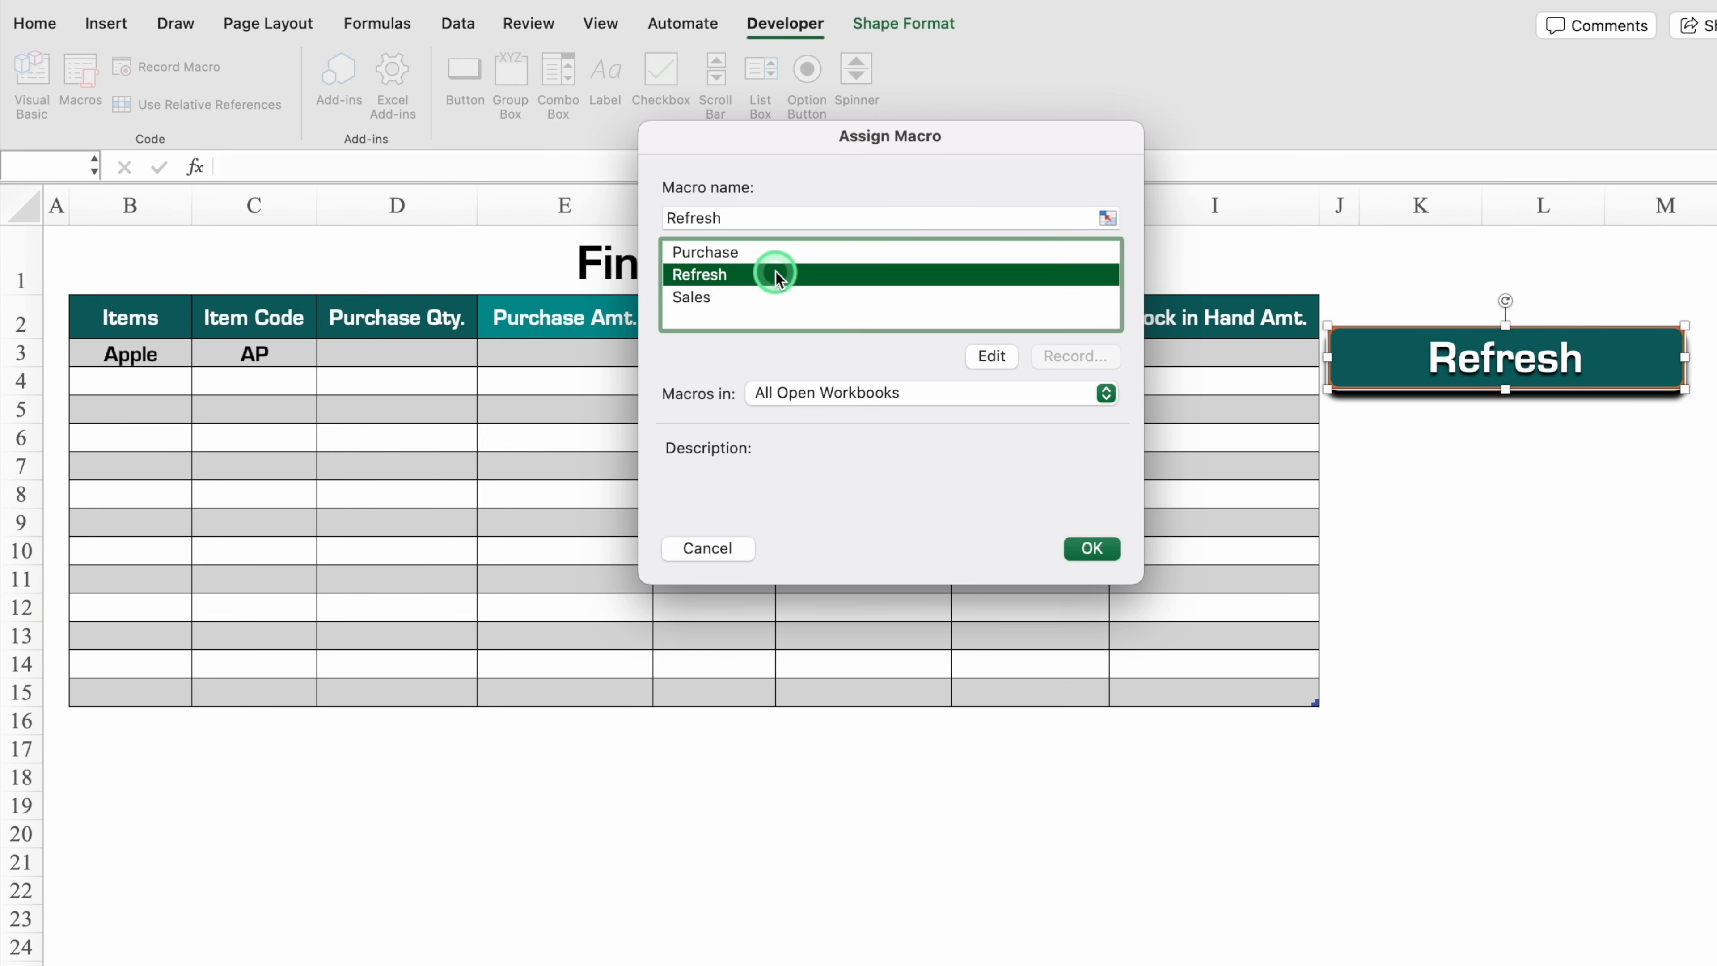
{"action": "left_click", "coordinate": [1088, 550]}
{"action": "left_click", "coordinate": [1436, 550]}
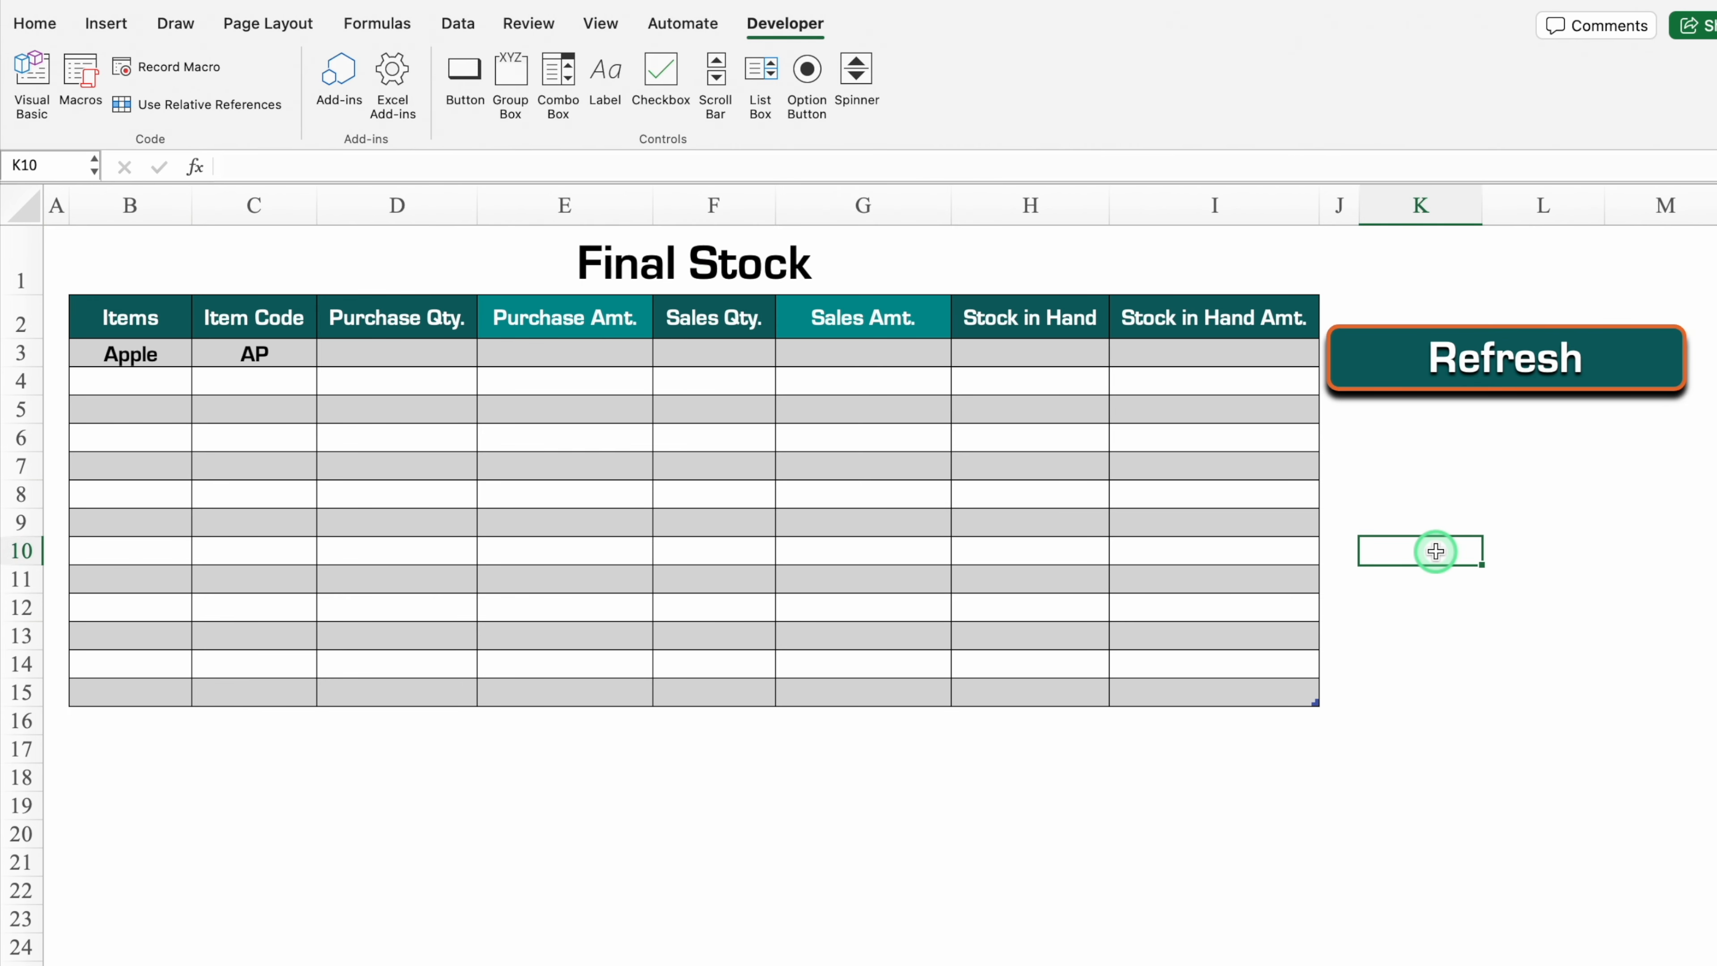
- Start a SUMIF formula in Purchase Qty. cell D3 with the Purchase Entry table's whole Items column, including its header, as range
{"action": "left_click", "coordinate": [534, 351]}
{"action": "left_click", "coordinate": [678, 350]}
{"action": "left_click", "coordinate": [425, 351]}
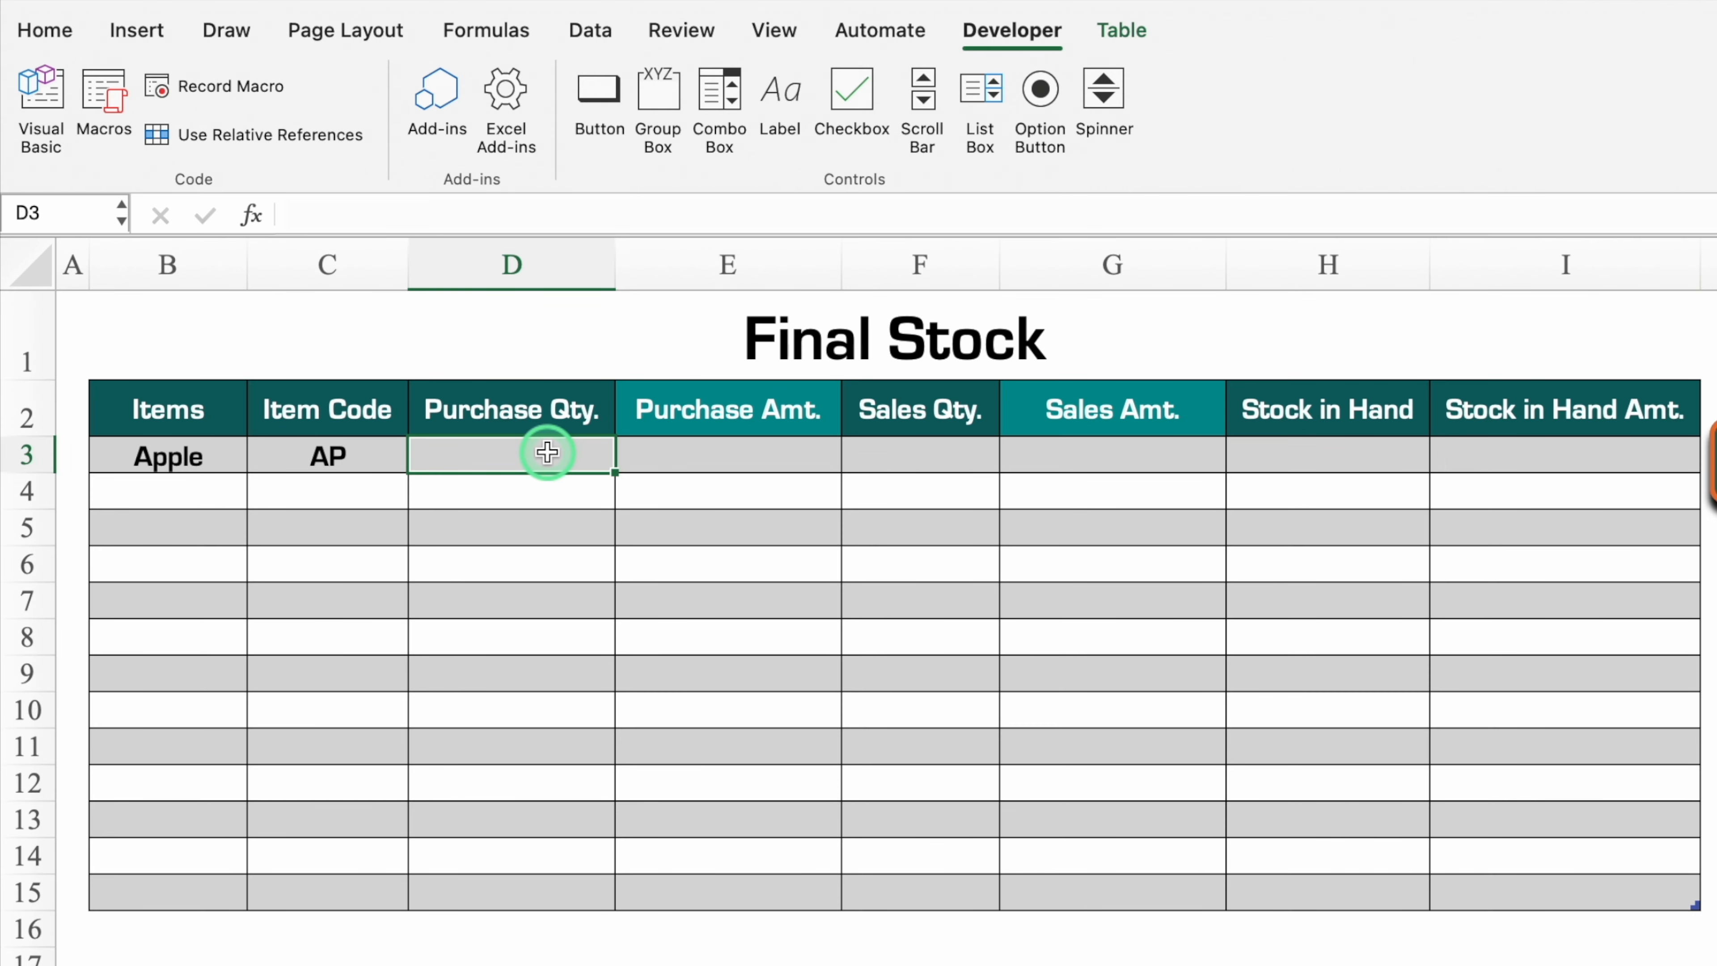
{"action": "type", "text": "="}
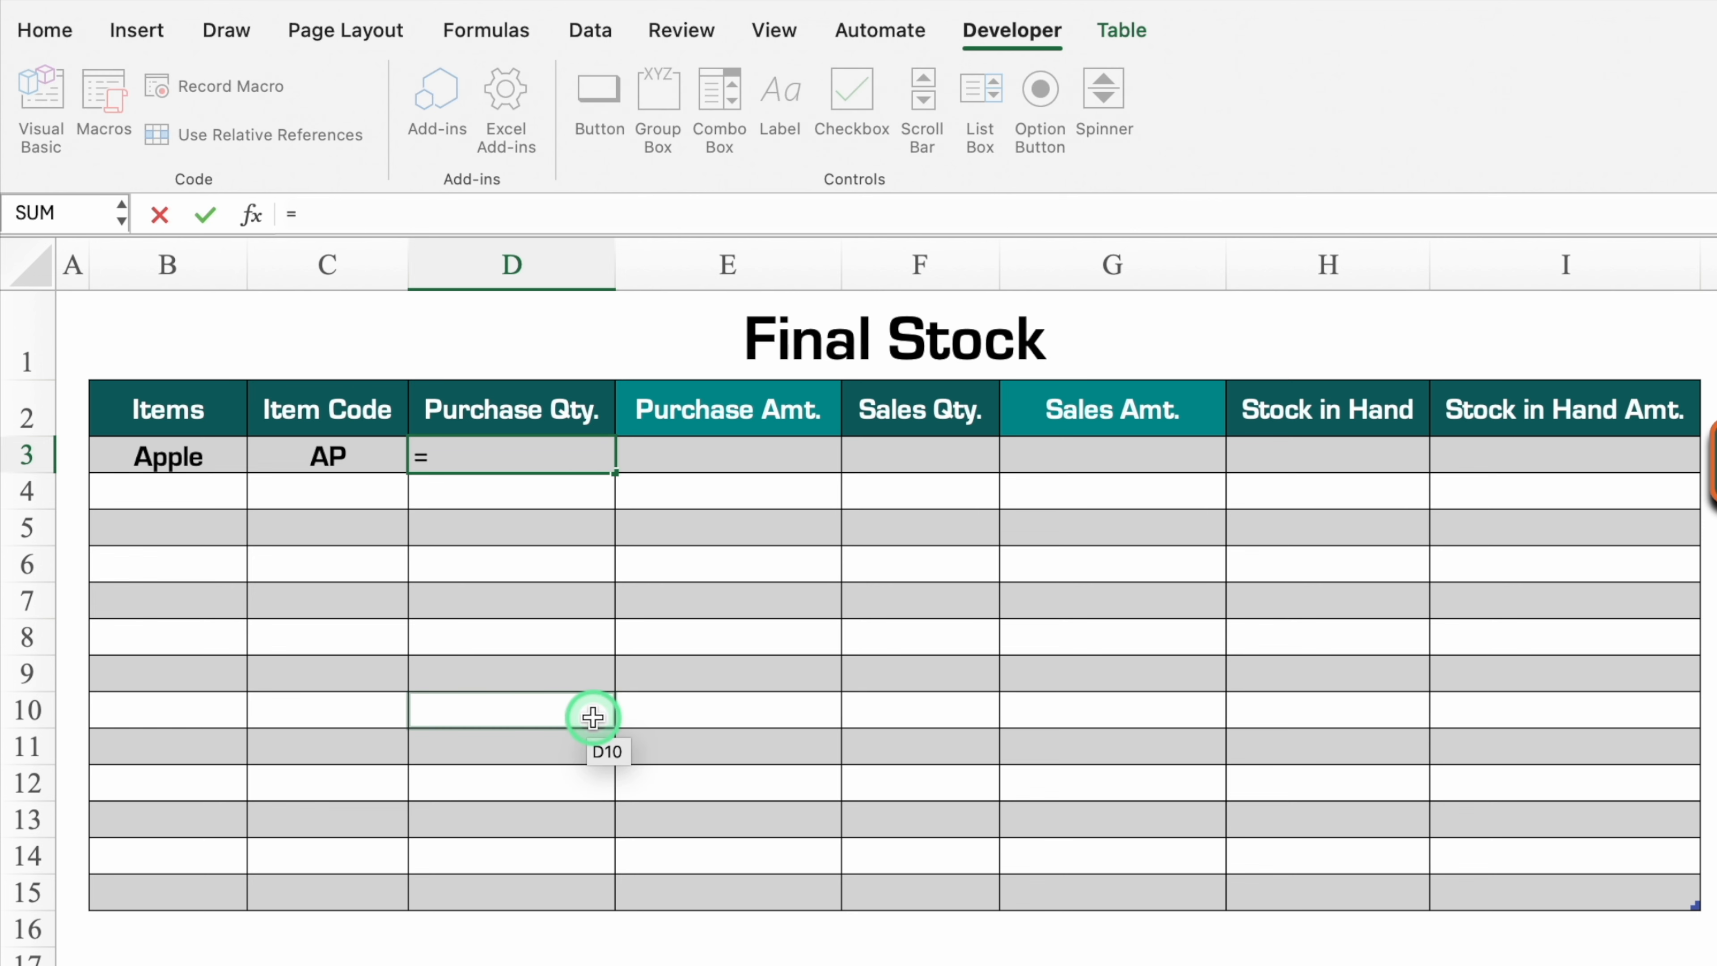
{"action": "type", "text": "sumif"}
{"action": "double_click", "coordinate": [534, 524]}
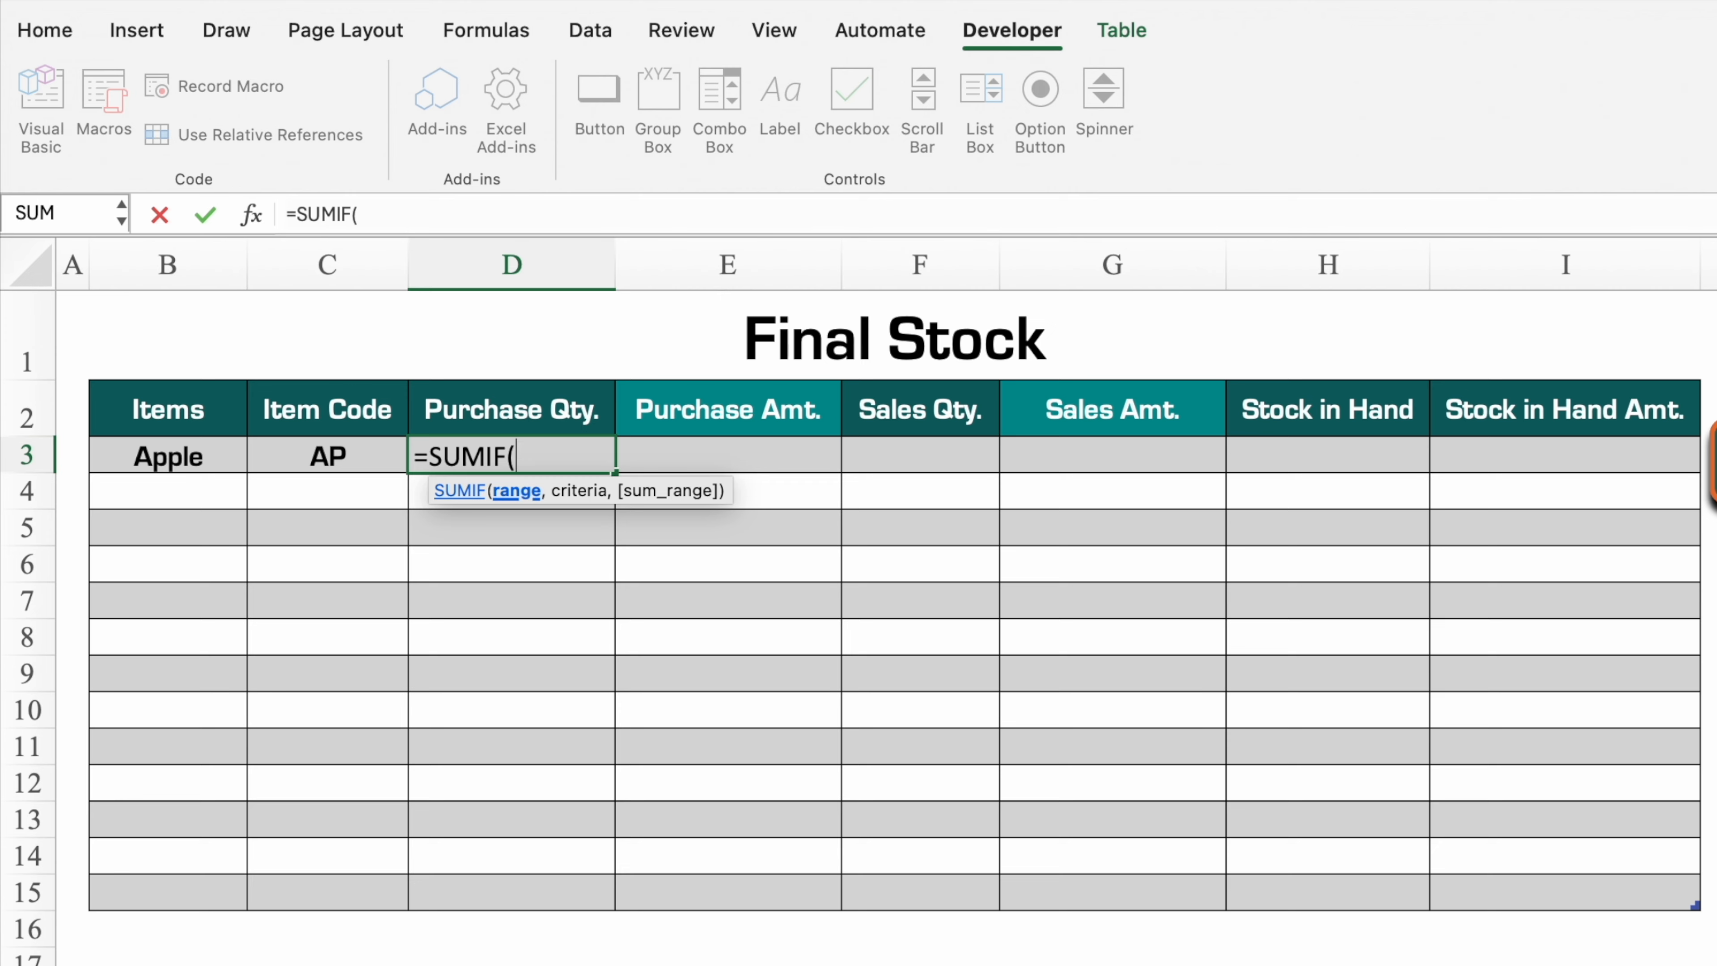
{"action": "left_click", "coordinate": [575, 961]}
{"action": "left_click", "coordinate": [530, 469]}
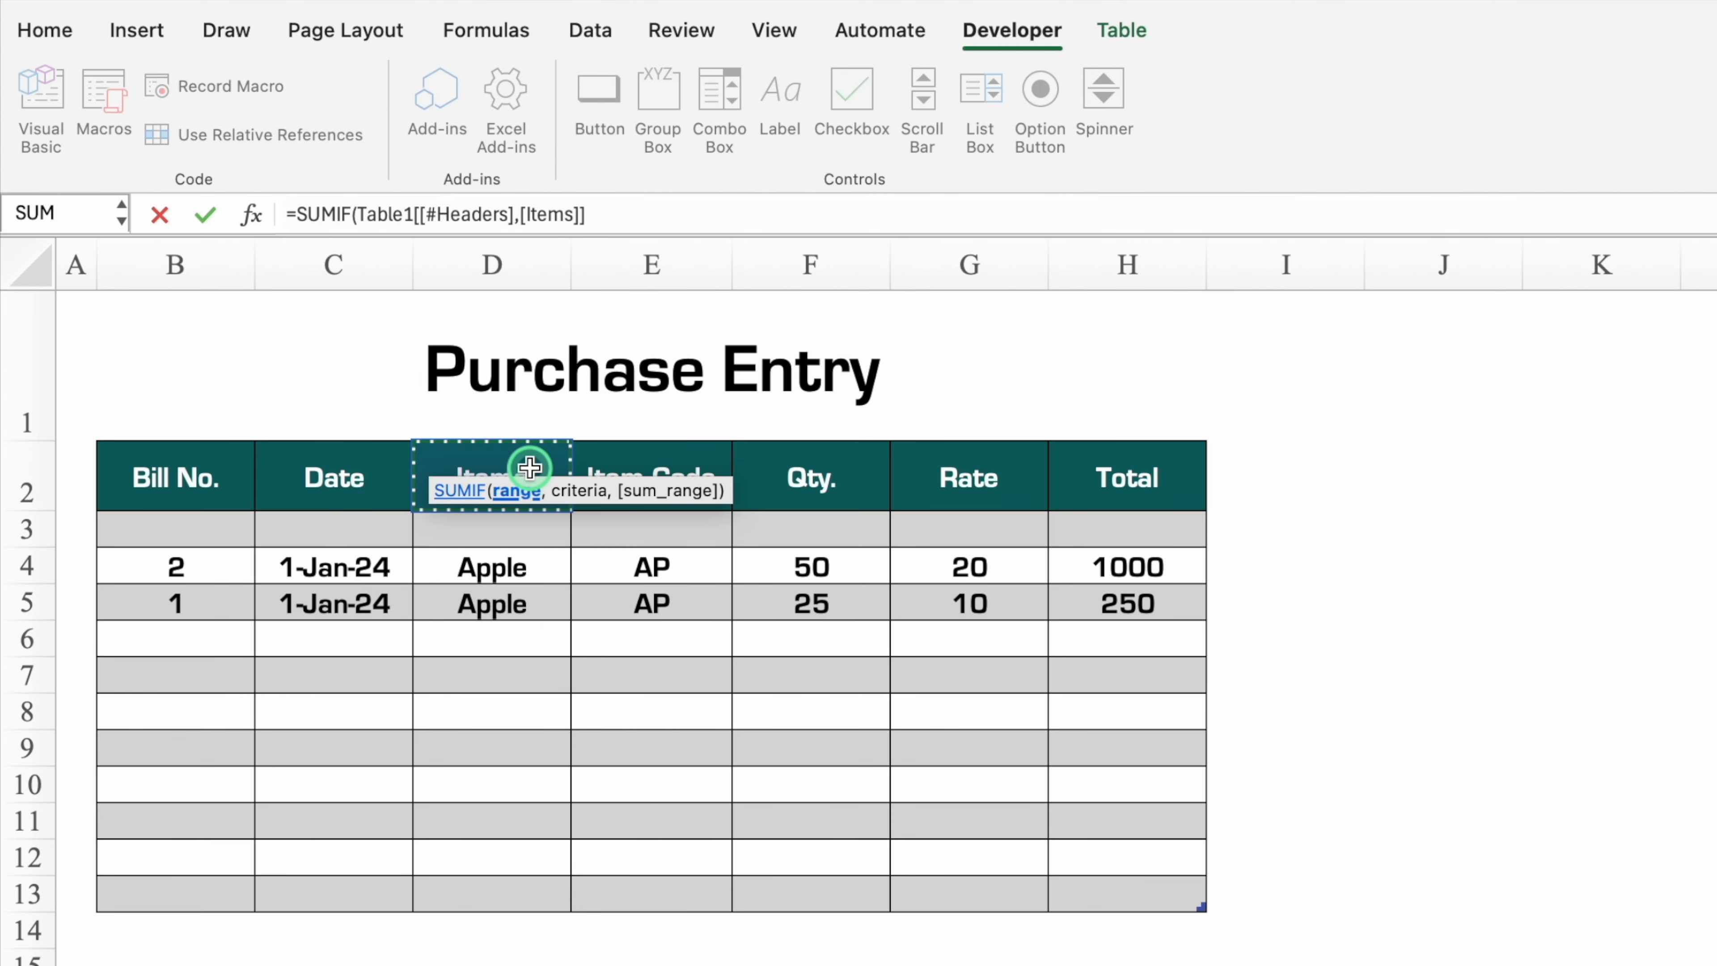
{"action": "left_click_drag", "start_coordinate": [530, 469], "coordinate": [527, 907]}
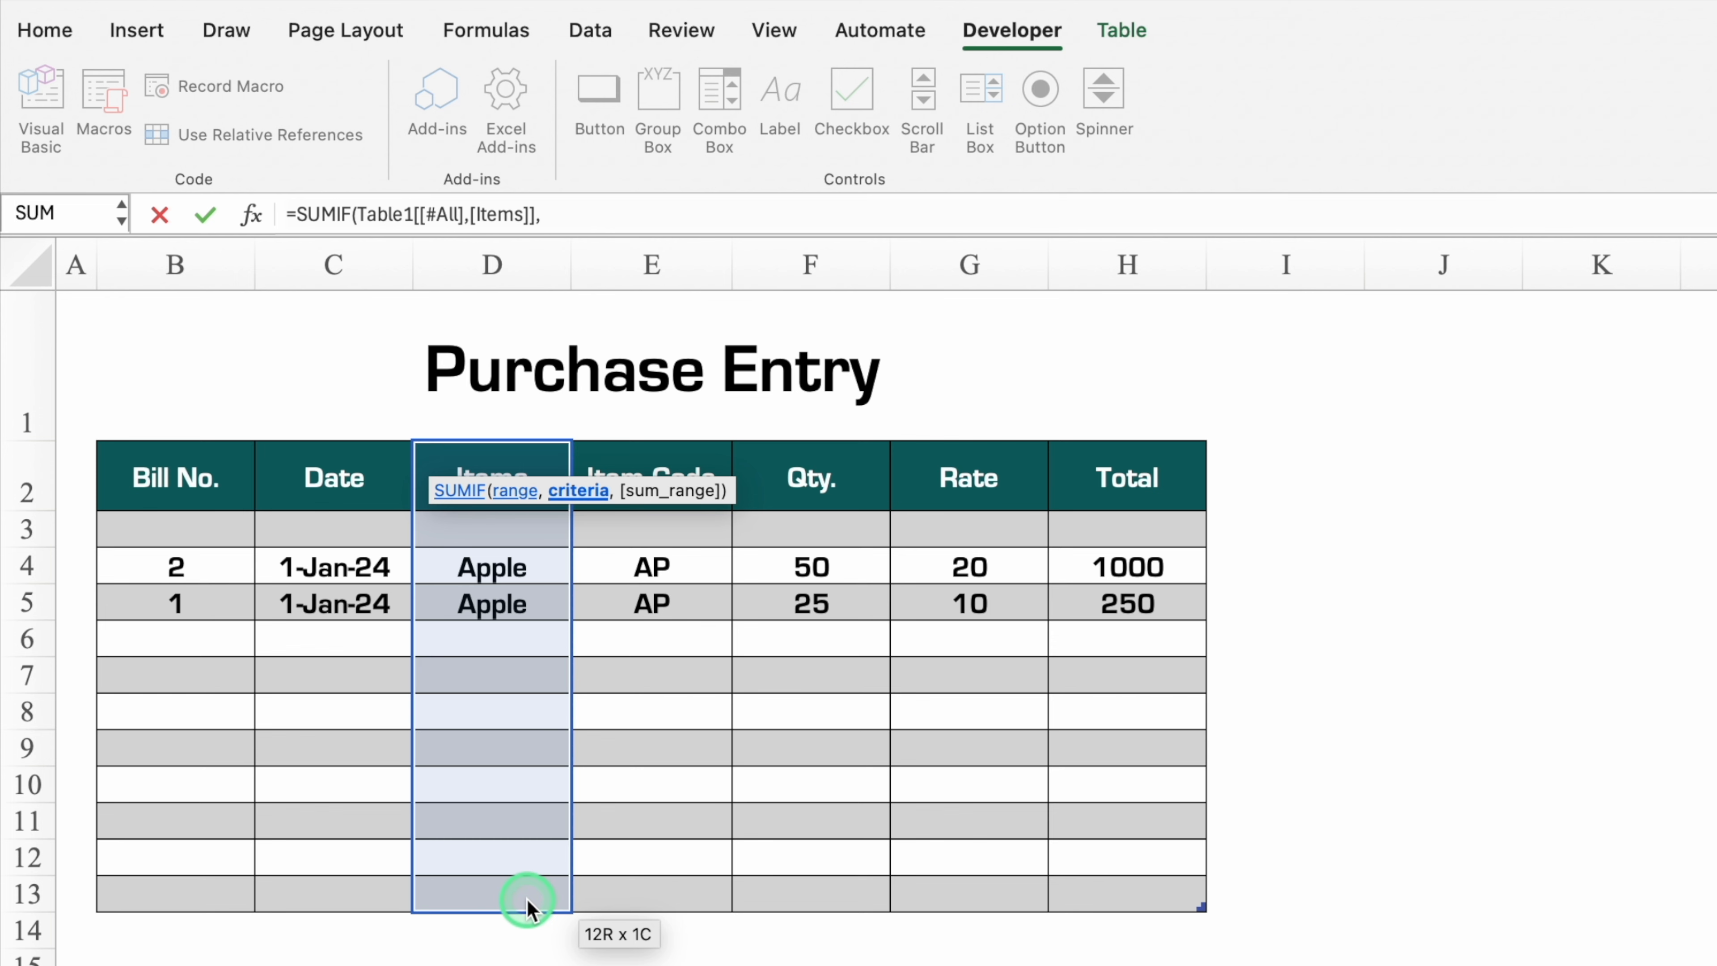
- Complete D3's SUMIF with the row's Items cell as criteria and the Purchase Entry table's whole Qty. column, including its header, as sum range
{"action": "type", "text": ","}
{"action": "left_click", "coordinate": [676, 964]}
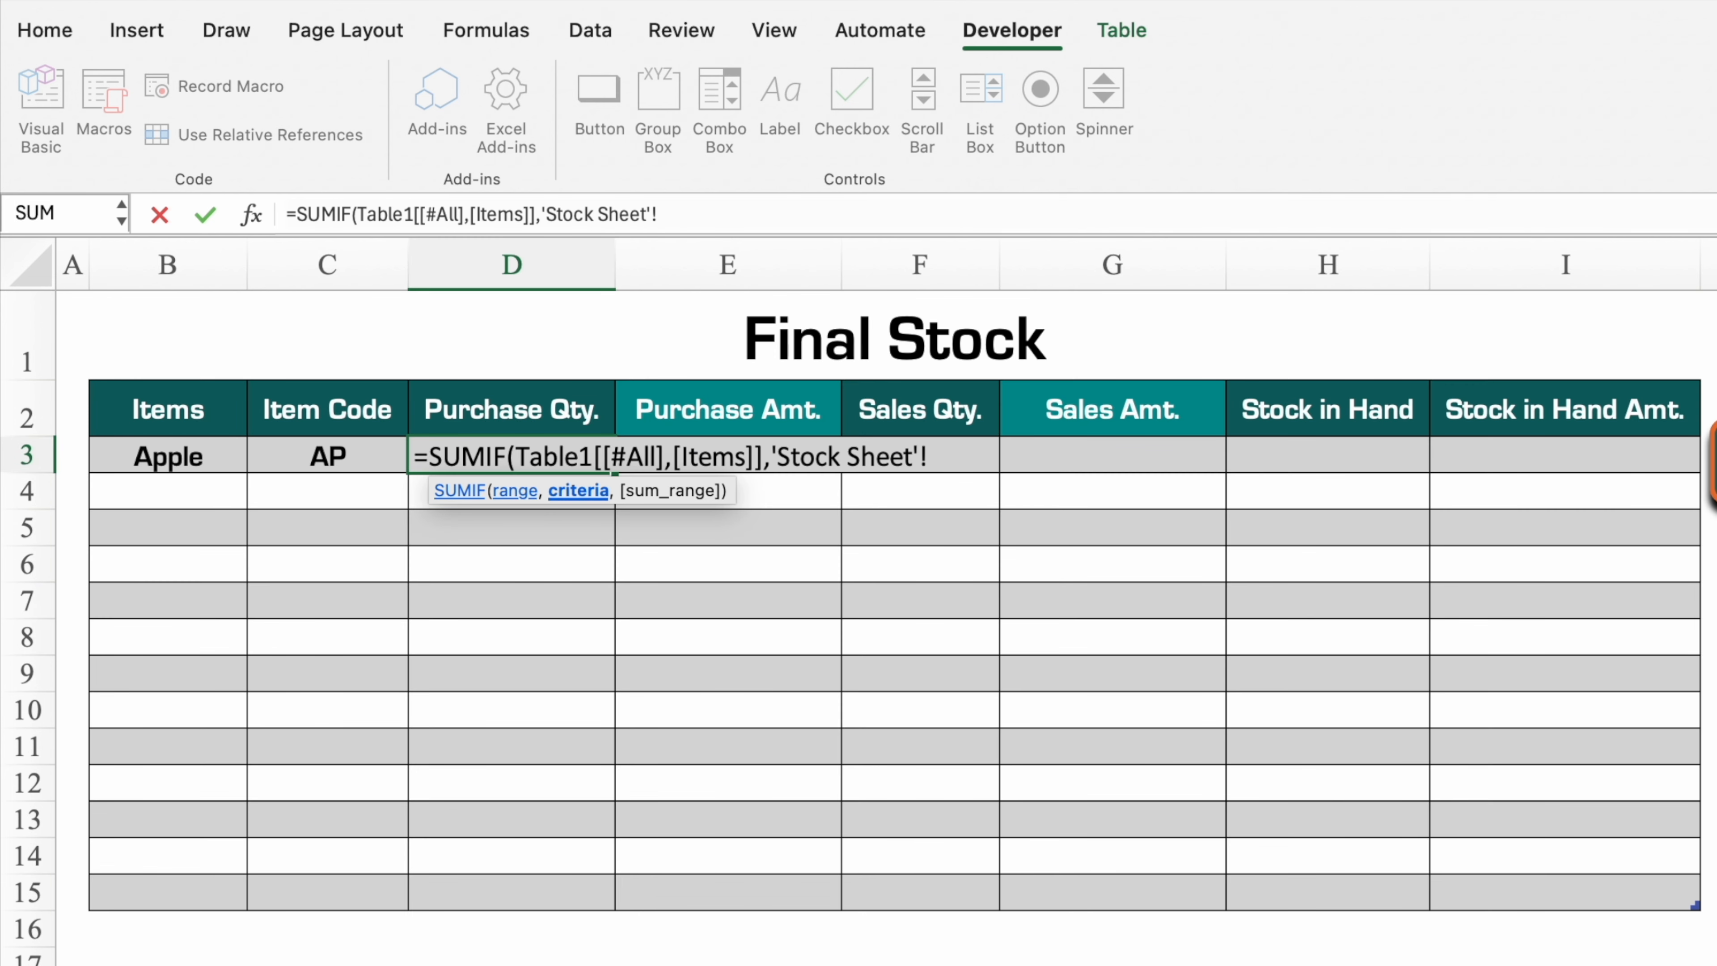
{"action": "left_click", "coordinate": [201, 460]}
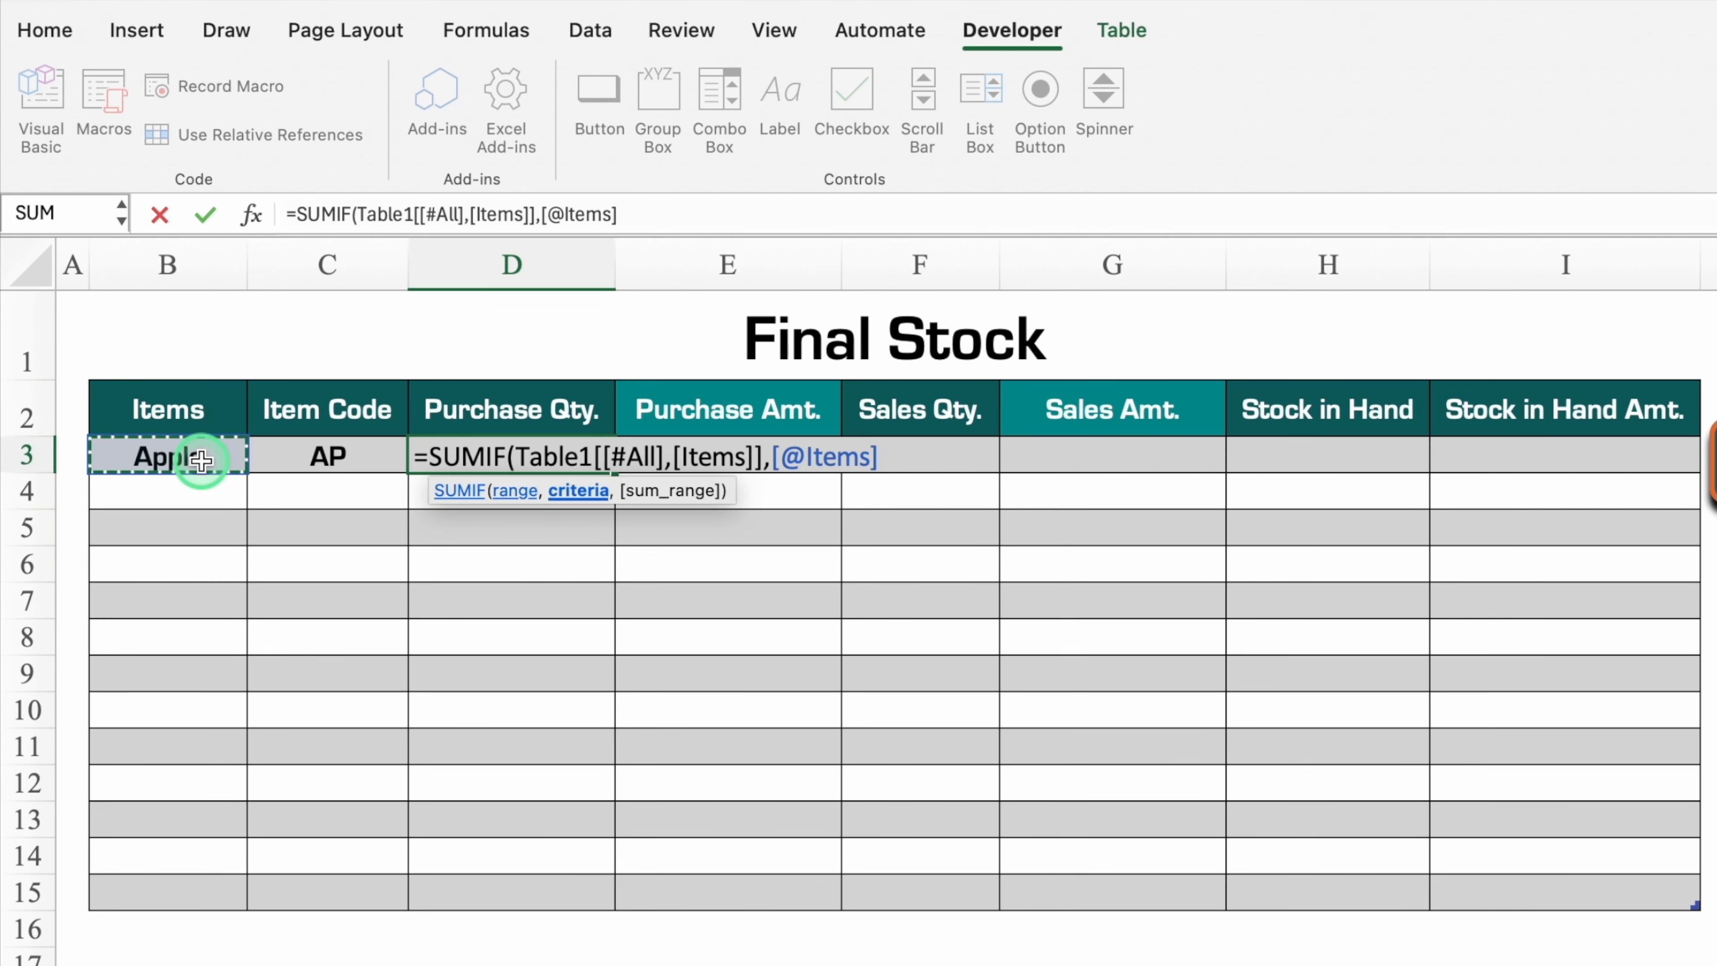
{"action": "type", "text": ","}
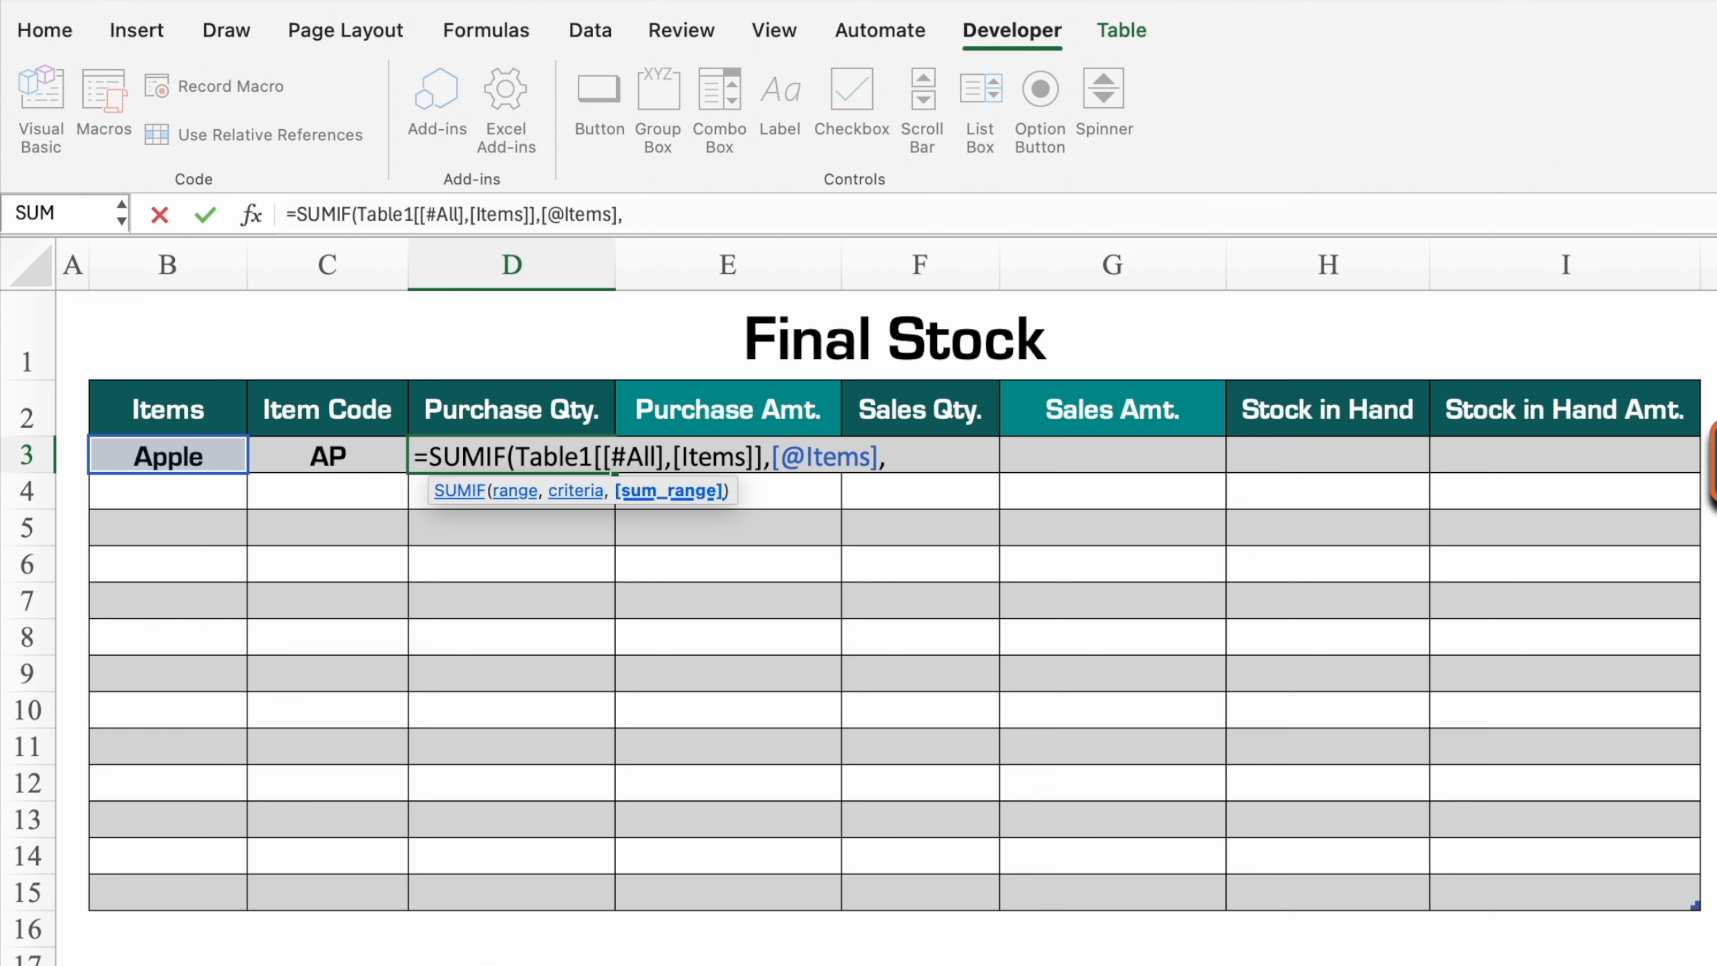
{"action": "left_click", "coordinate": [879, 963]}
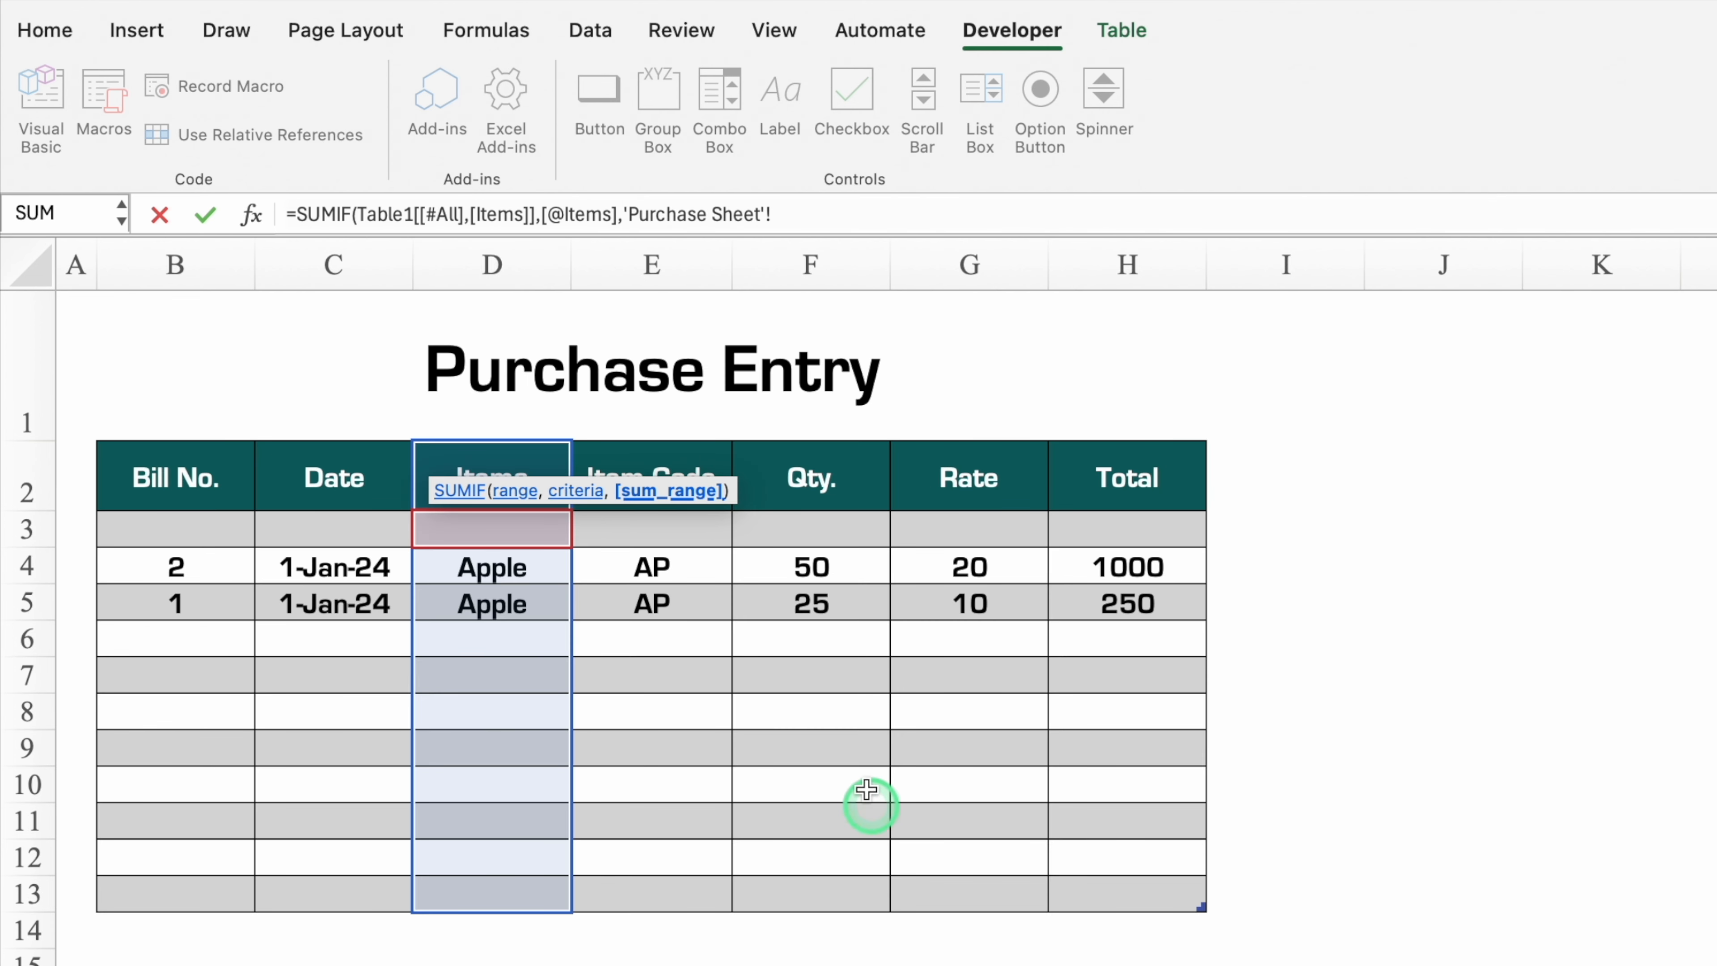
{"action": "left_click_drag", "start_coordinate": [812, 475], "coordinate": [832, 883]}
{"action": "type", "text": ")"}
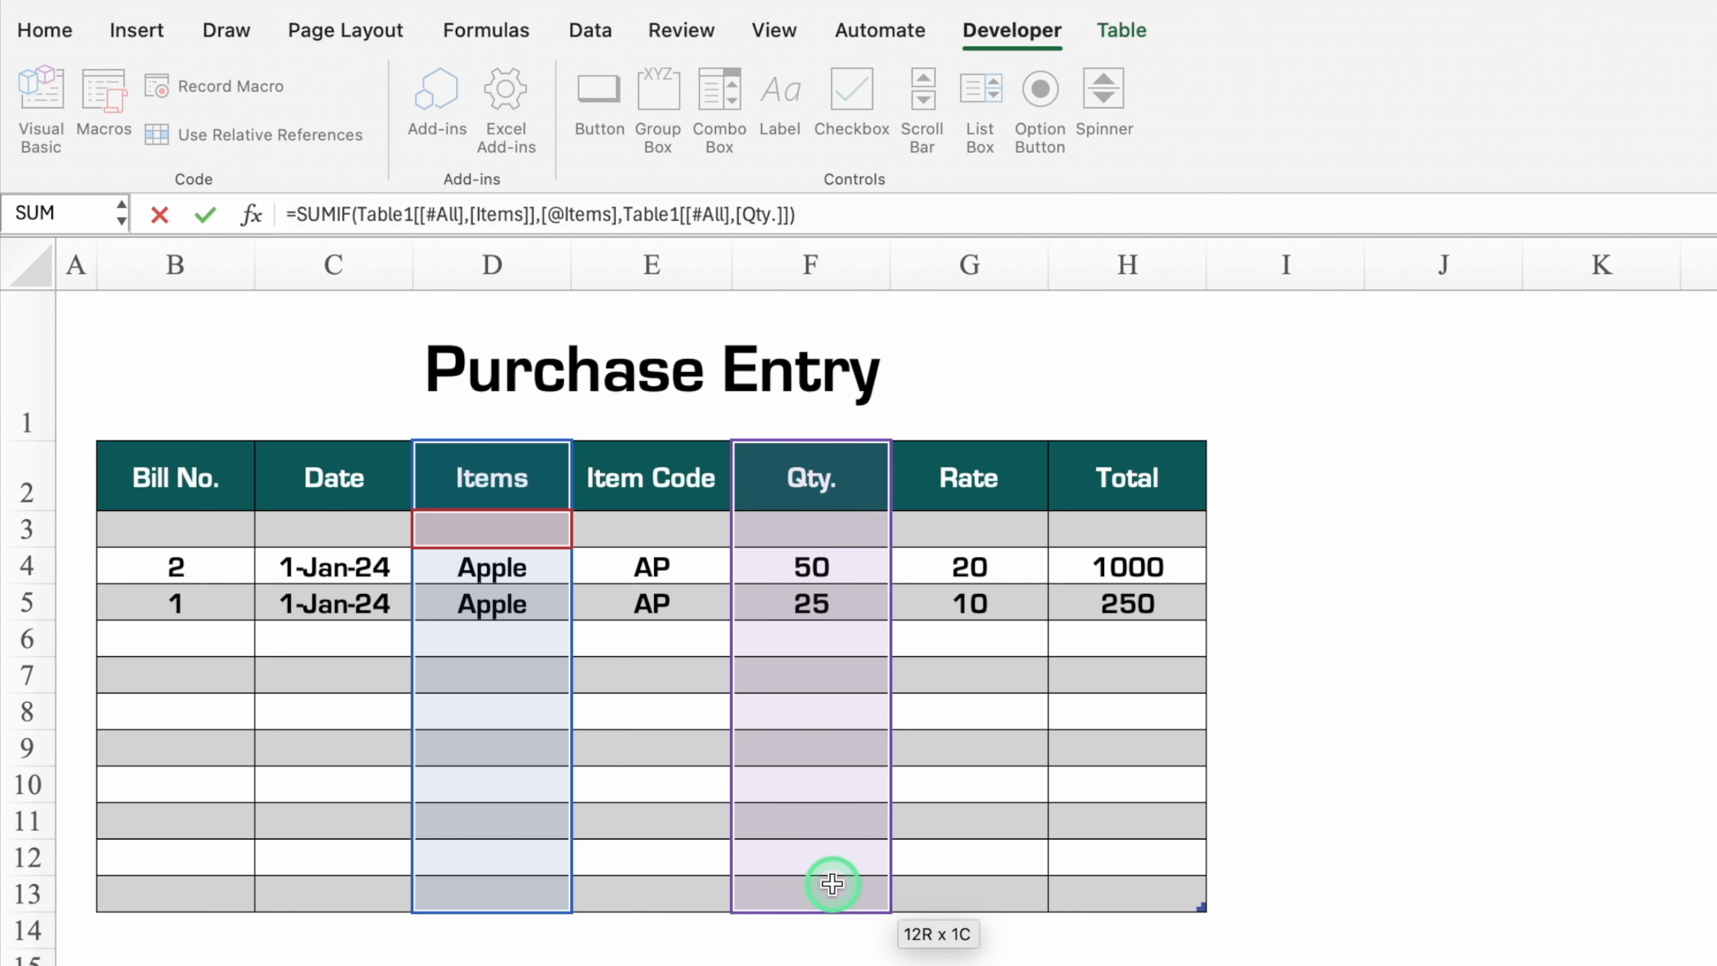
{"action": "key", "text": "Return"}
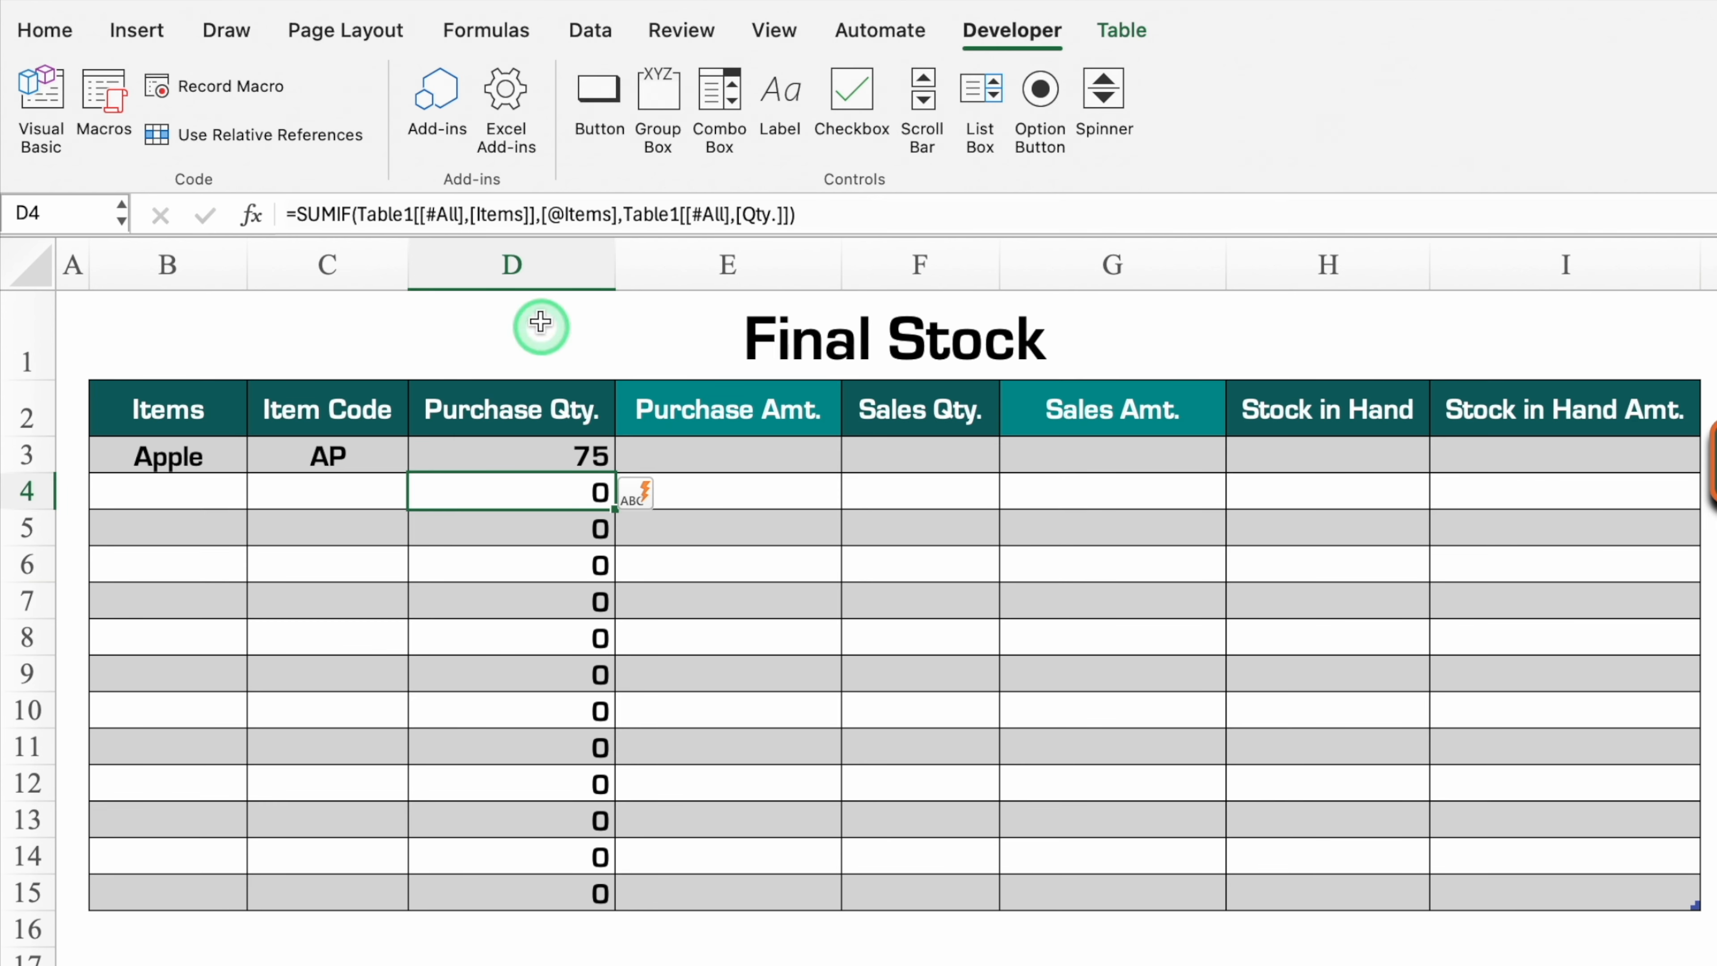
- Center the contents of columns D through I horizontally on the Final Stock sheet
{"action": "left_click", "coordinate": [529, 267]}
{"action": "left_click", "coordinate": [220, 91]}
{"action": "left_click", "coordinate": [45, 30]}
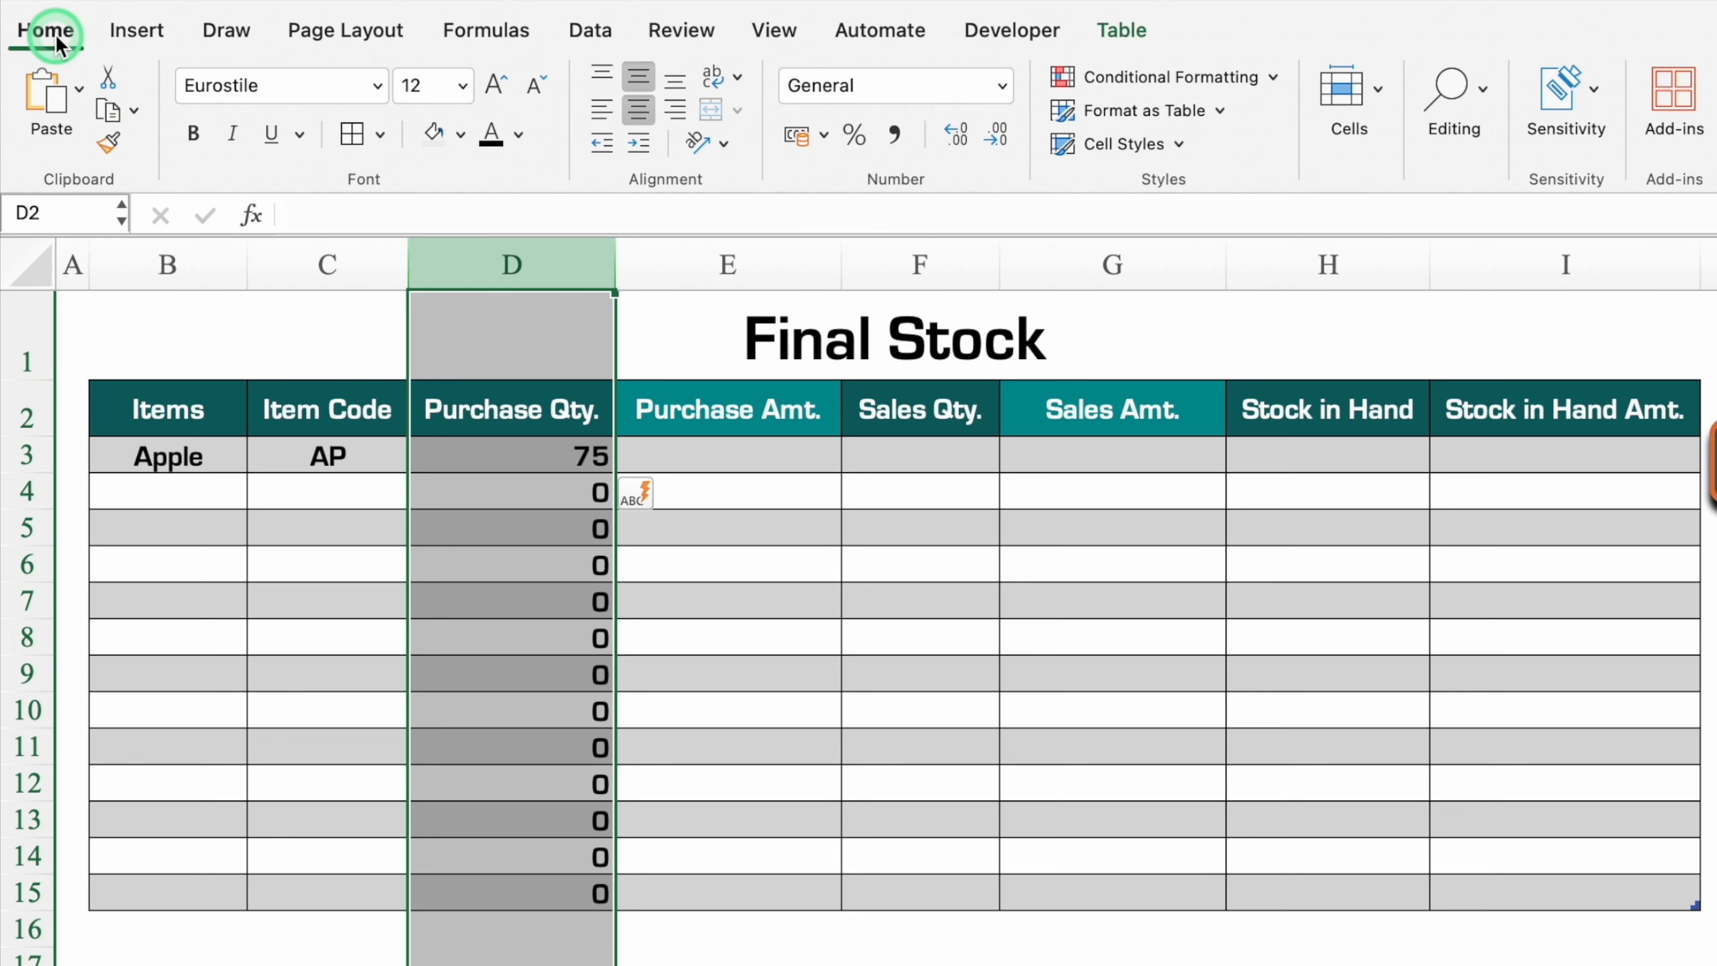
{"action": "left_click", "coordinate": [640, 112]}
{"action": "left_click_drag", "start_coordinate": [689, 263], "coordinate": [1621, 253]}
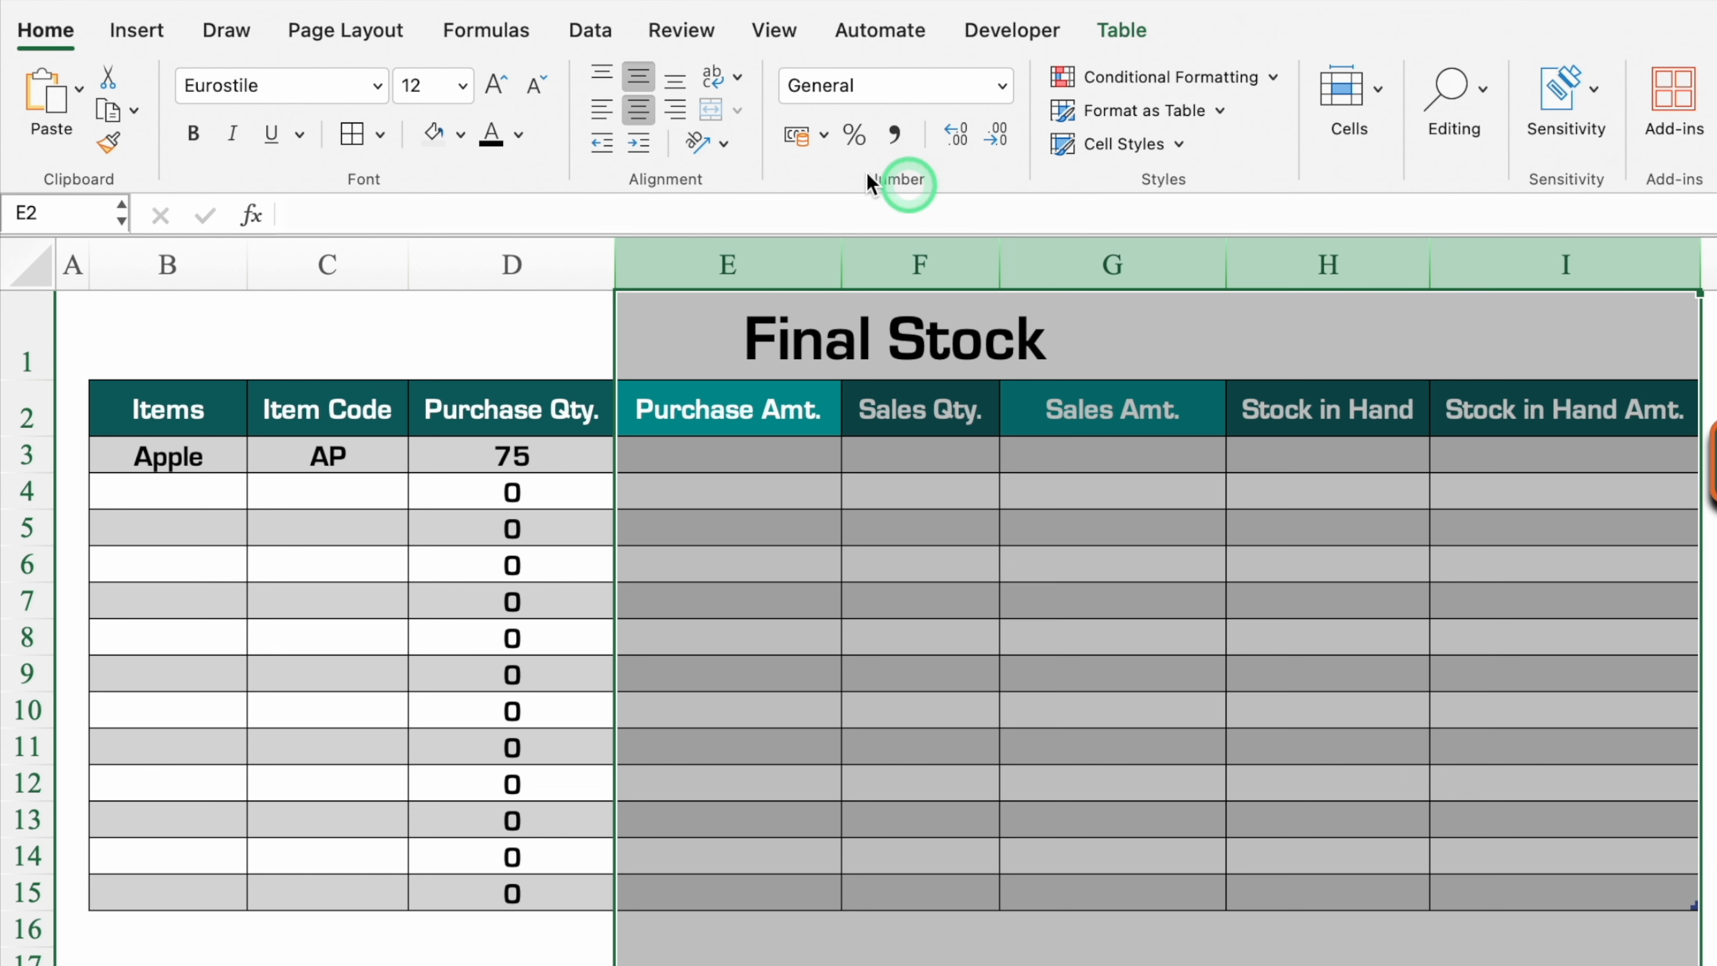
{"action": "left_click", "coordinate": [638, 111]}
{"action": "left_click", "coordinate": [640, 112]}
{"action": "left_click", "coordinate": [544, 454]}
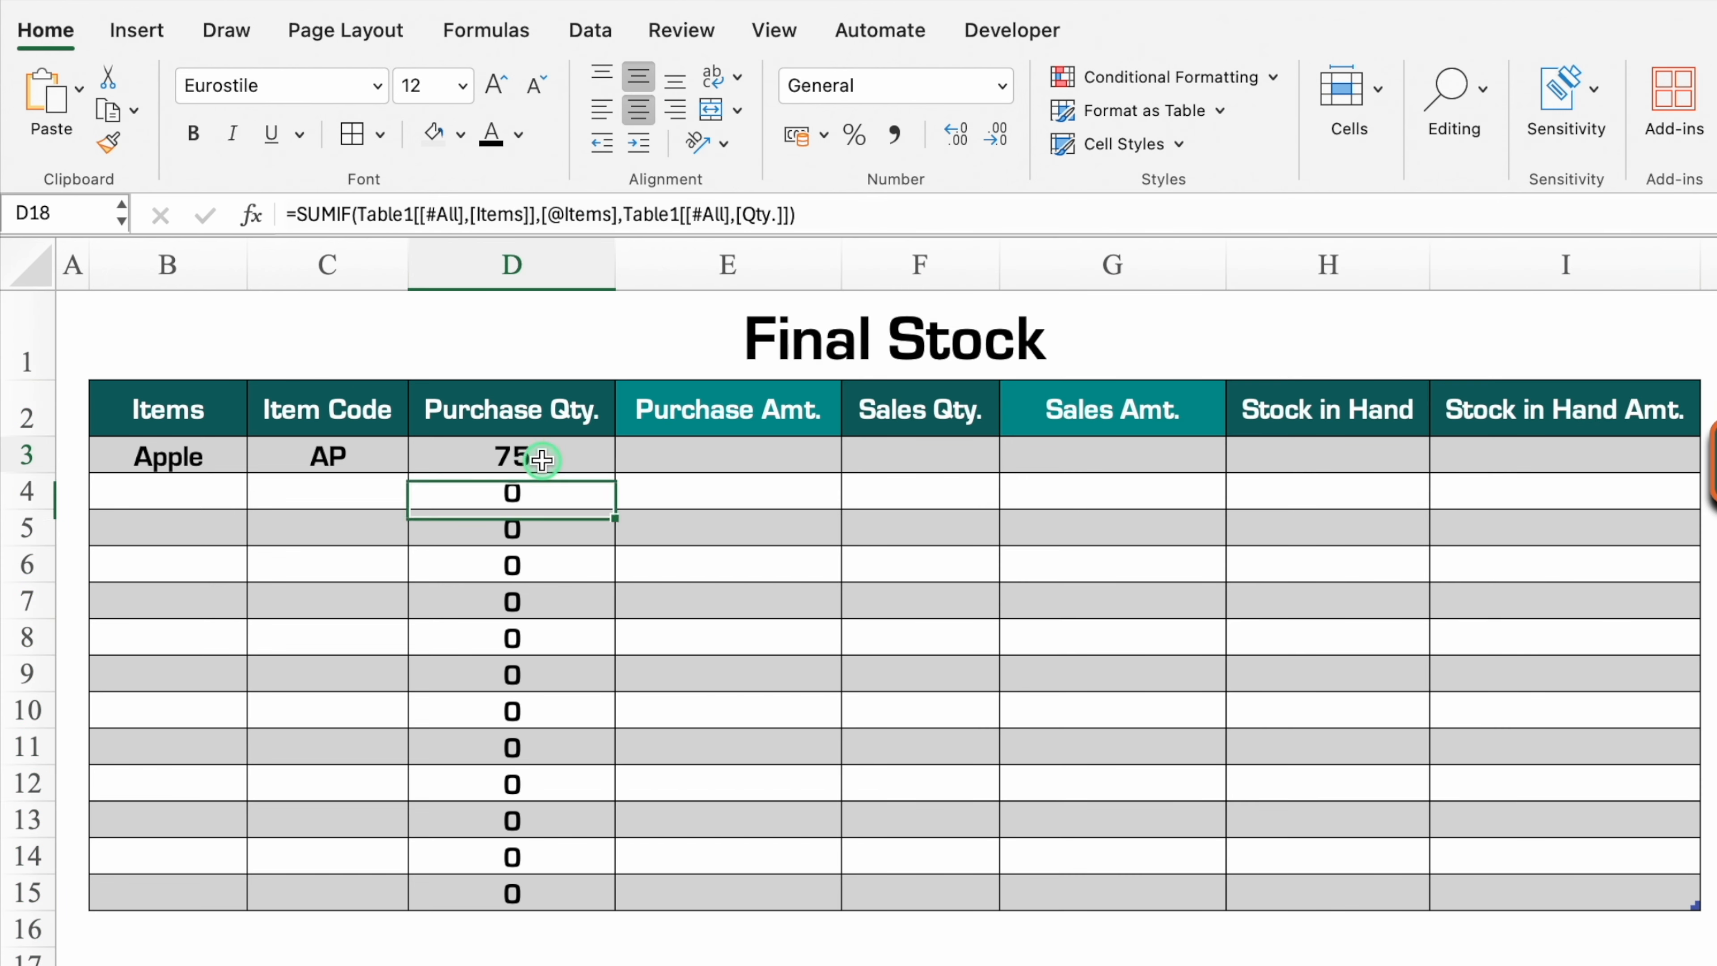
{"action": "left_click", "coordinate": [295, 215]}
{"action": "type", "text": "if"}
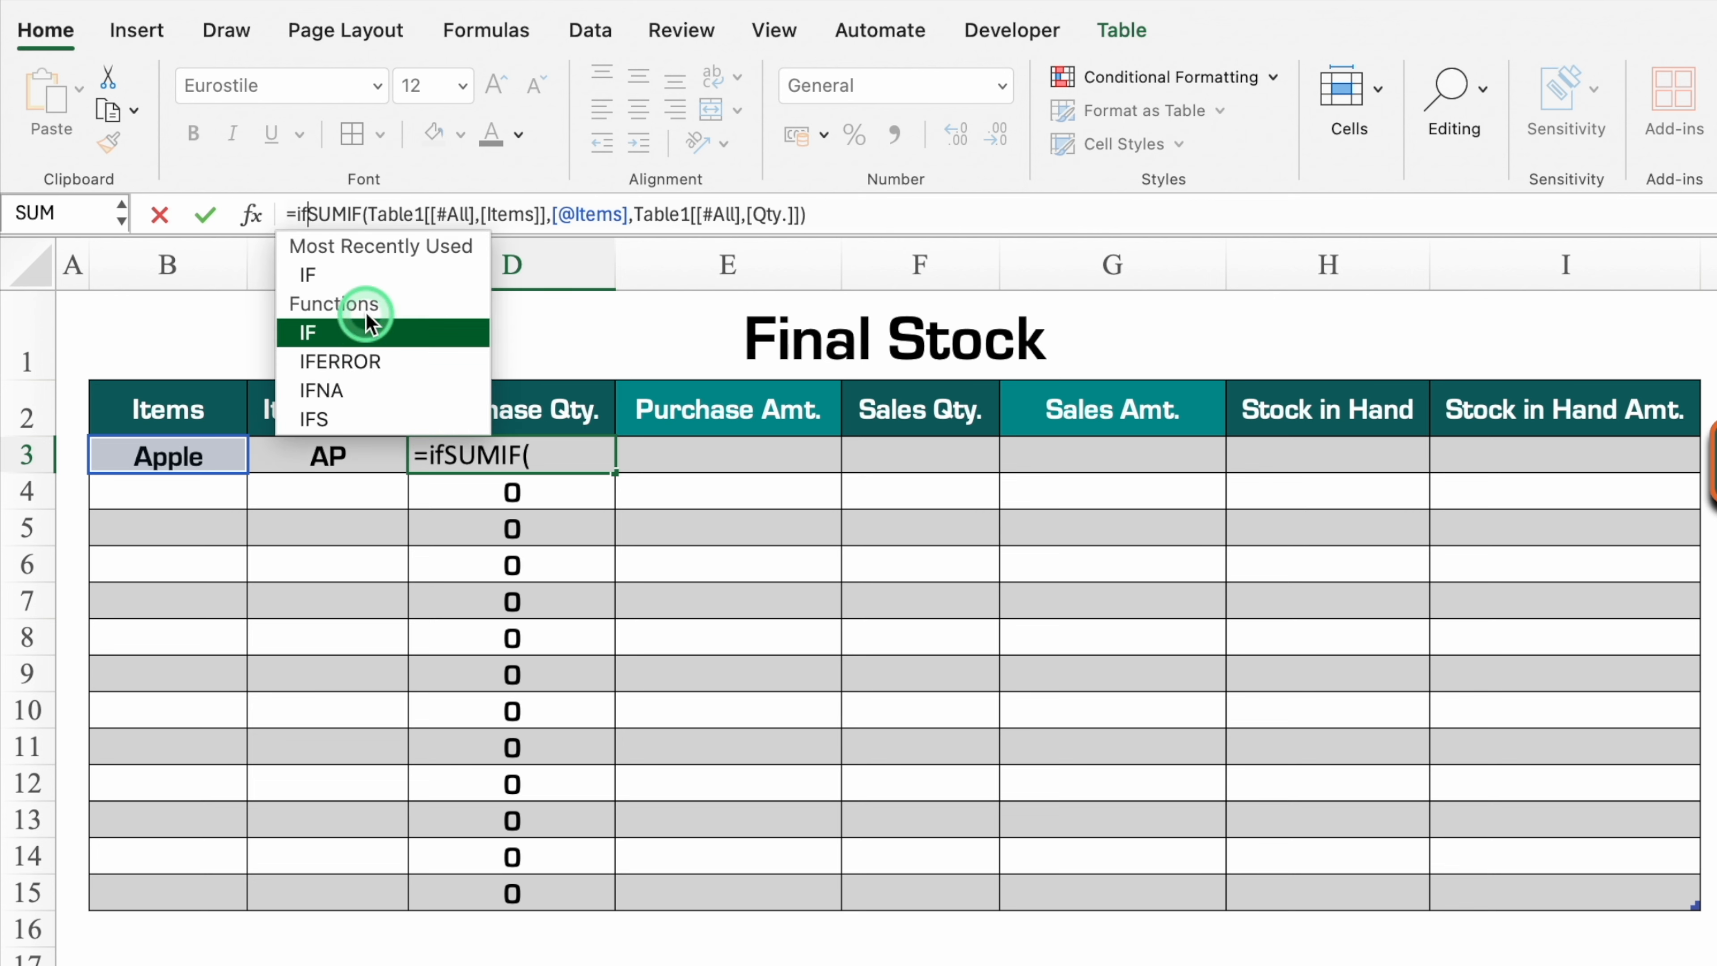
{"action": "double_click", "coordinate": [357, 274]}
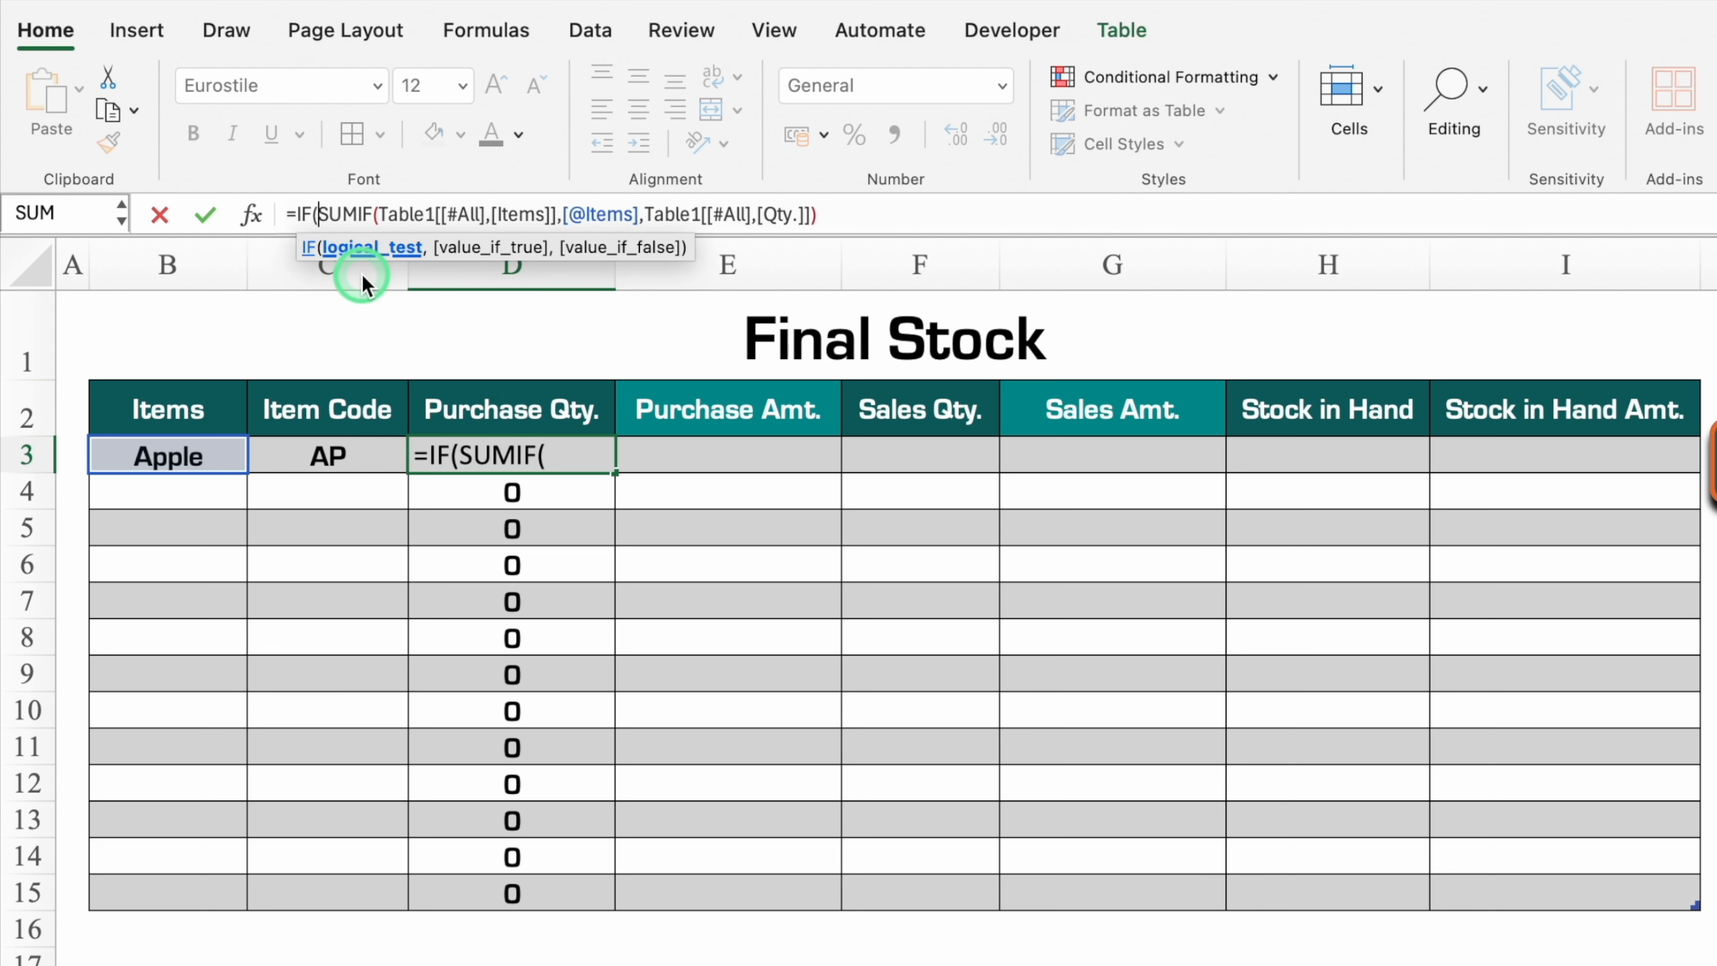
{"action": "left_click", "coordinate": [214, 453]}
{"action": "type", "text": "=\"\""}
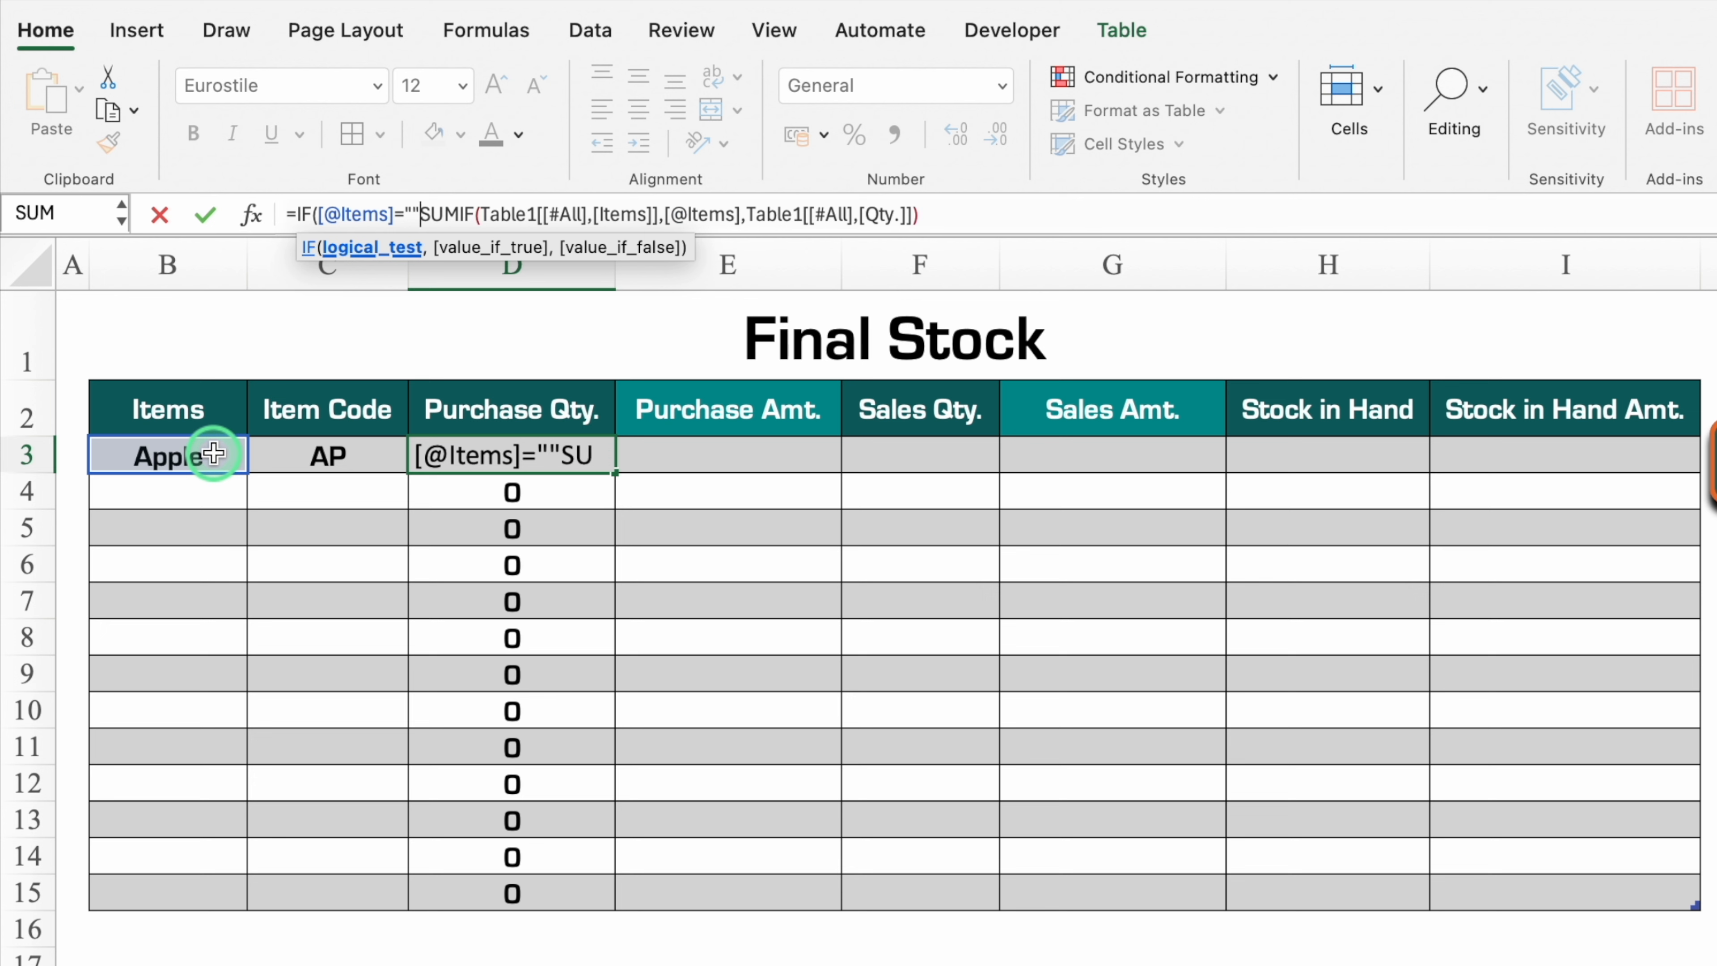
{"action": "type", "text": ","}
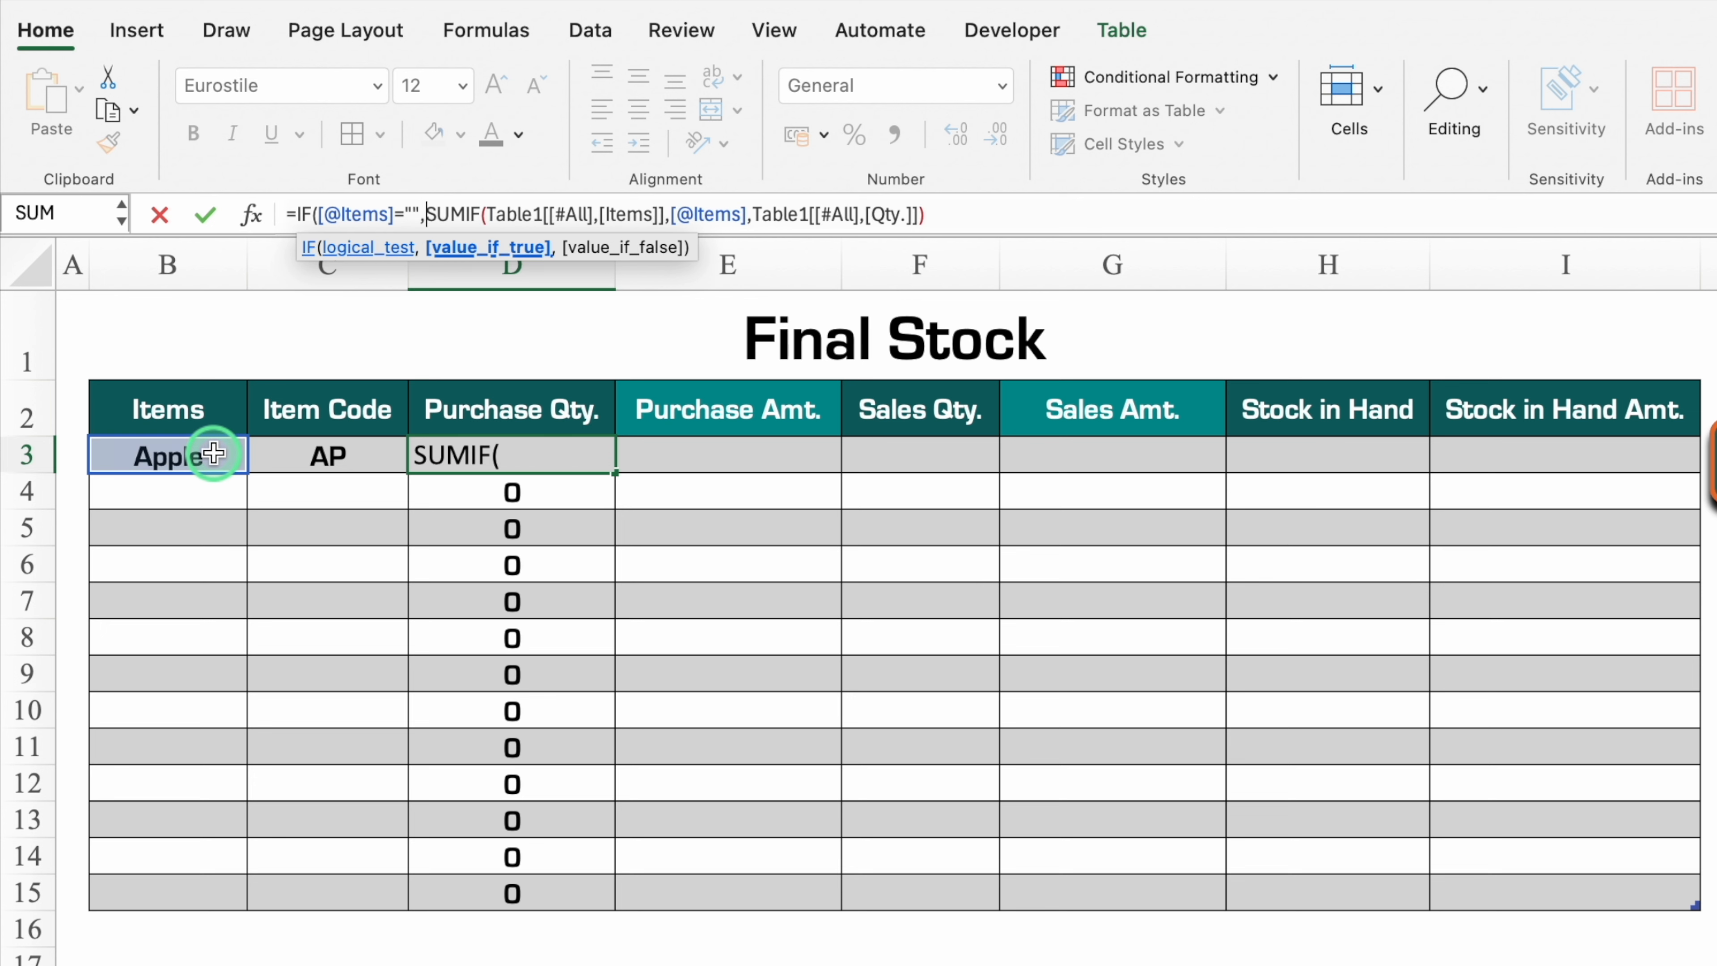
{"action": "type", "text": "\"\""}
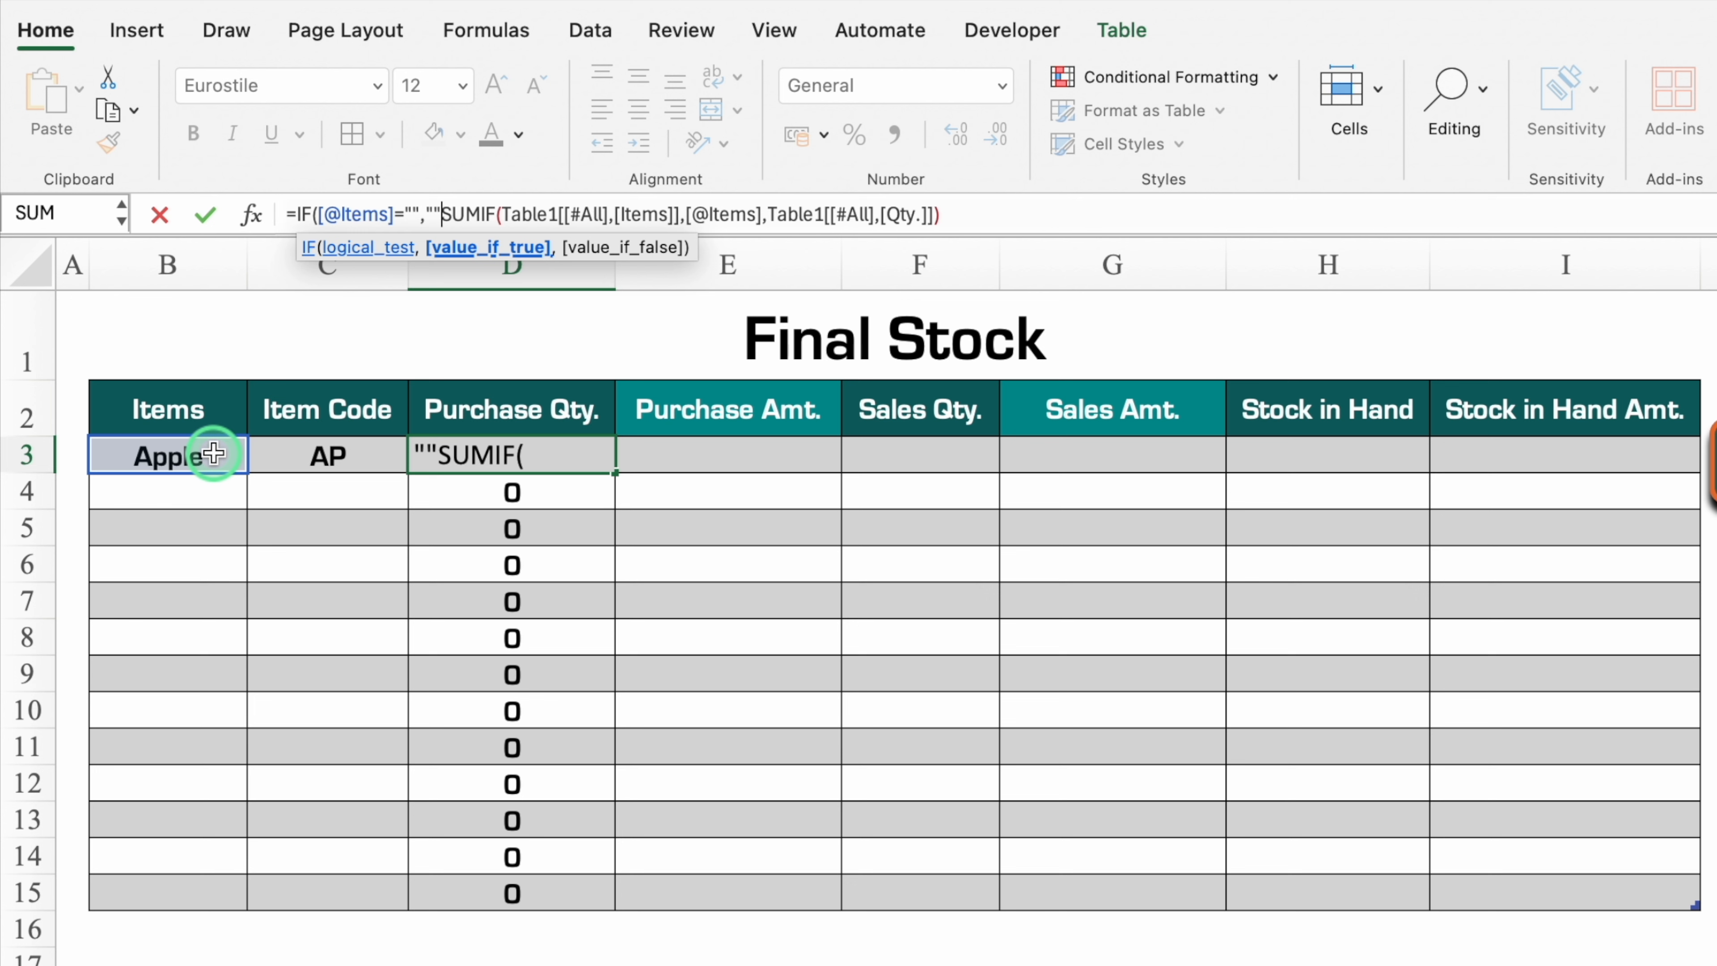
{"action": "type", "text": ","}
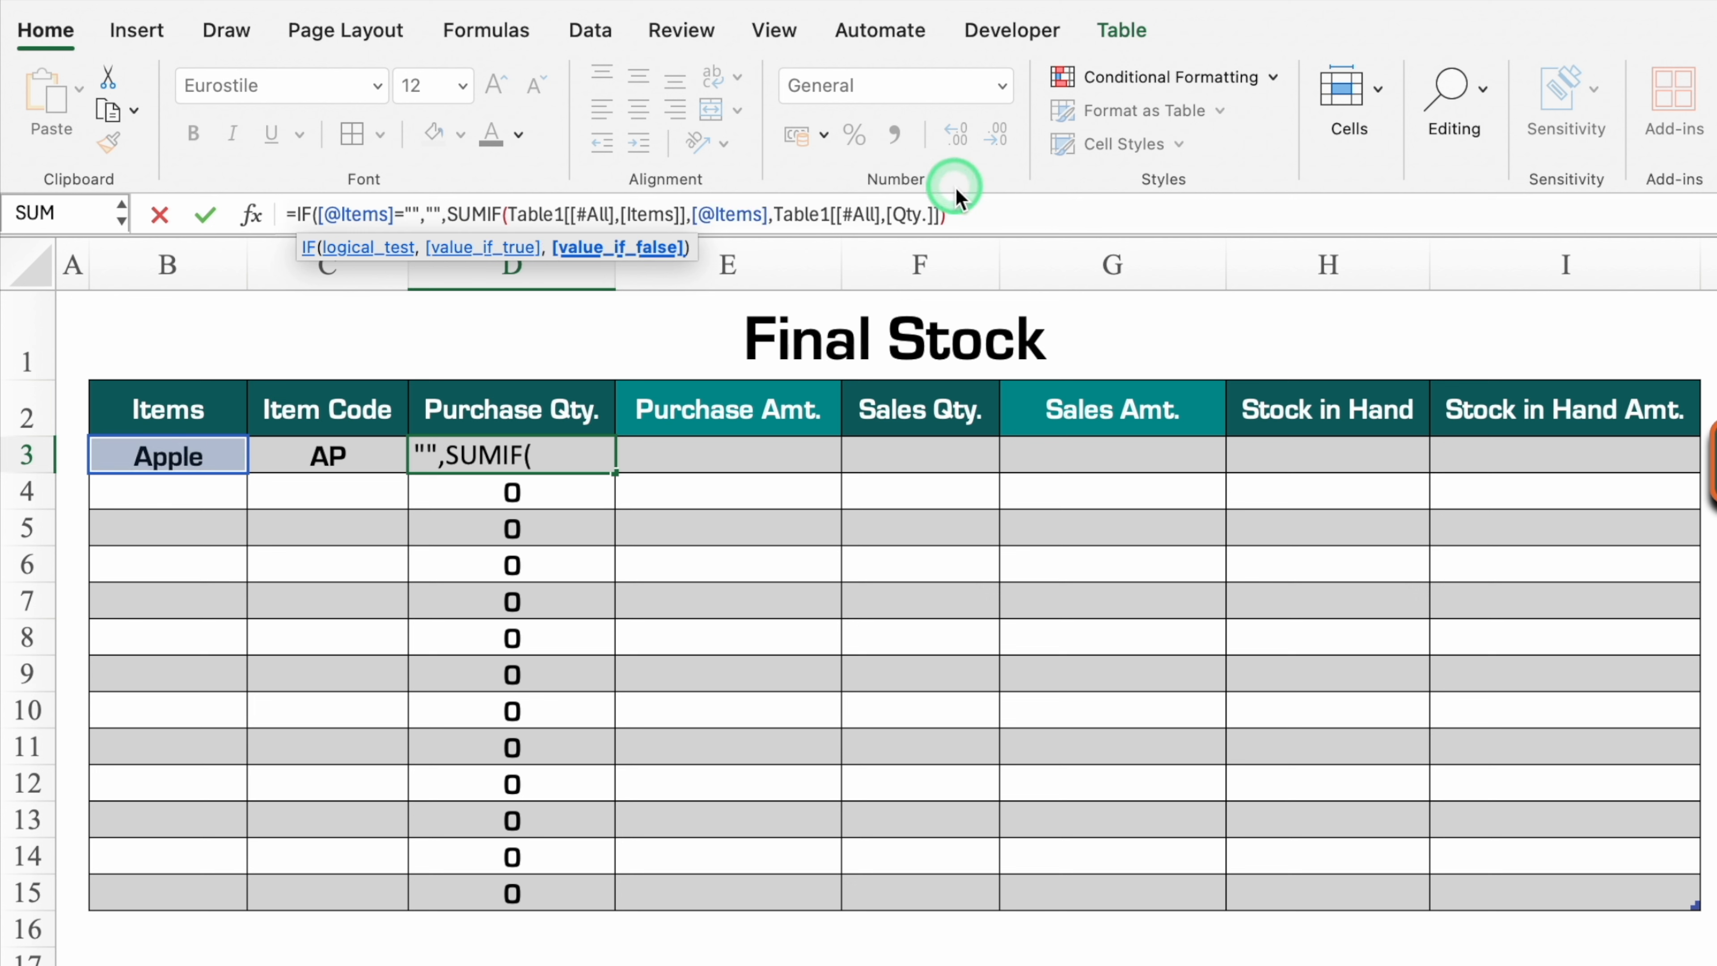
{"action": "left_click", "coordinate": [970, 209]}
{"action": "type", "text": ")"}
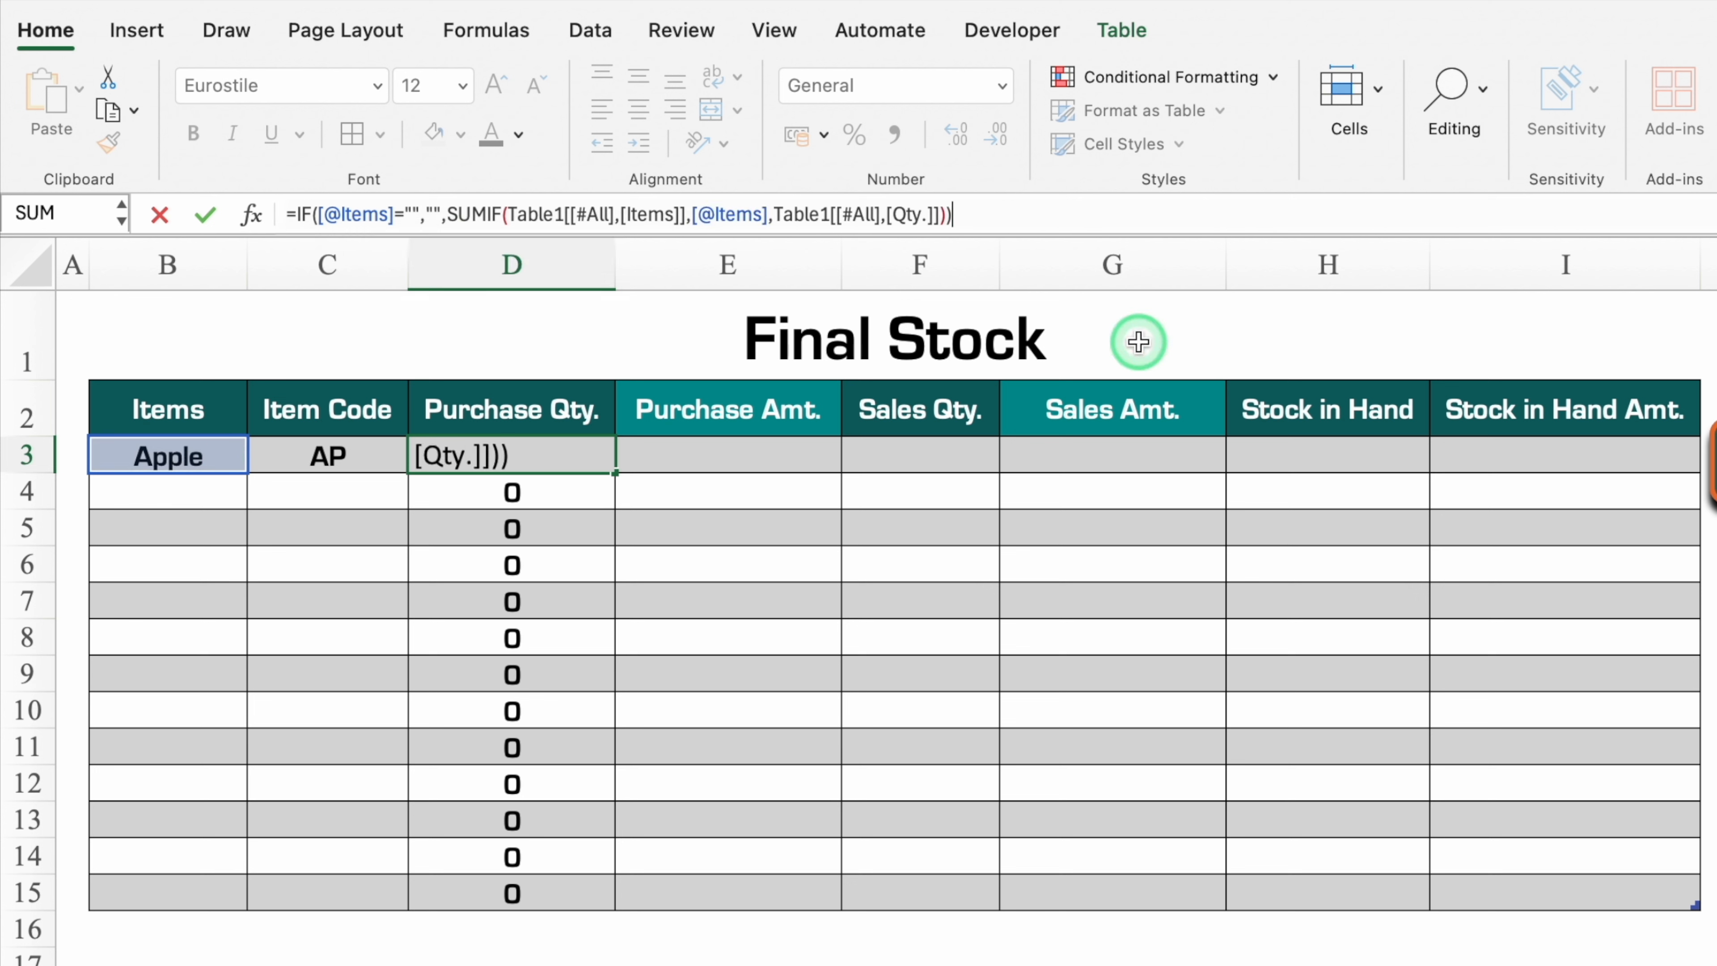
{"action": "key", "text": "Return"}
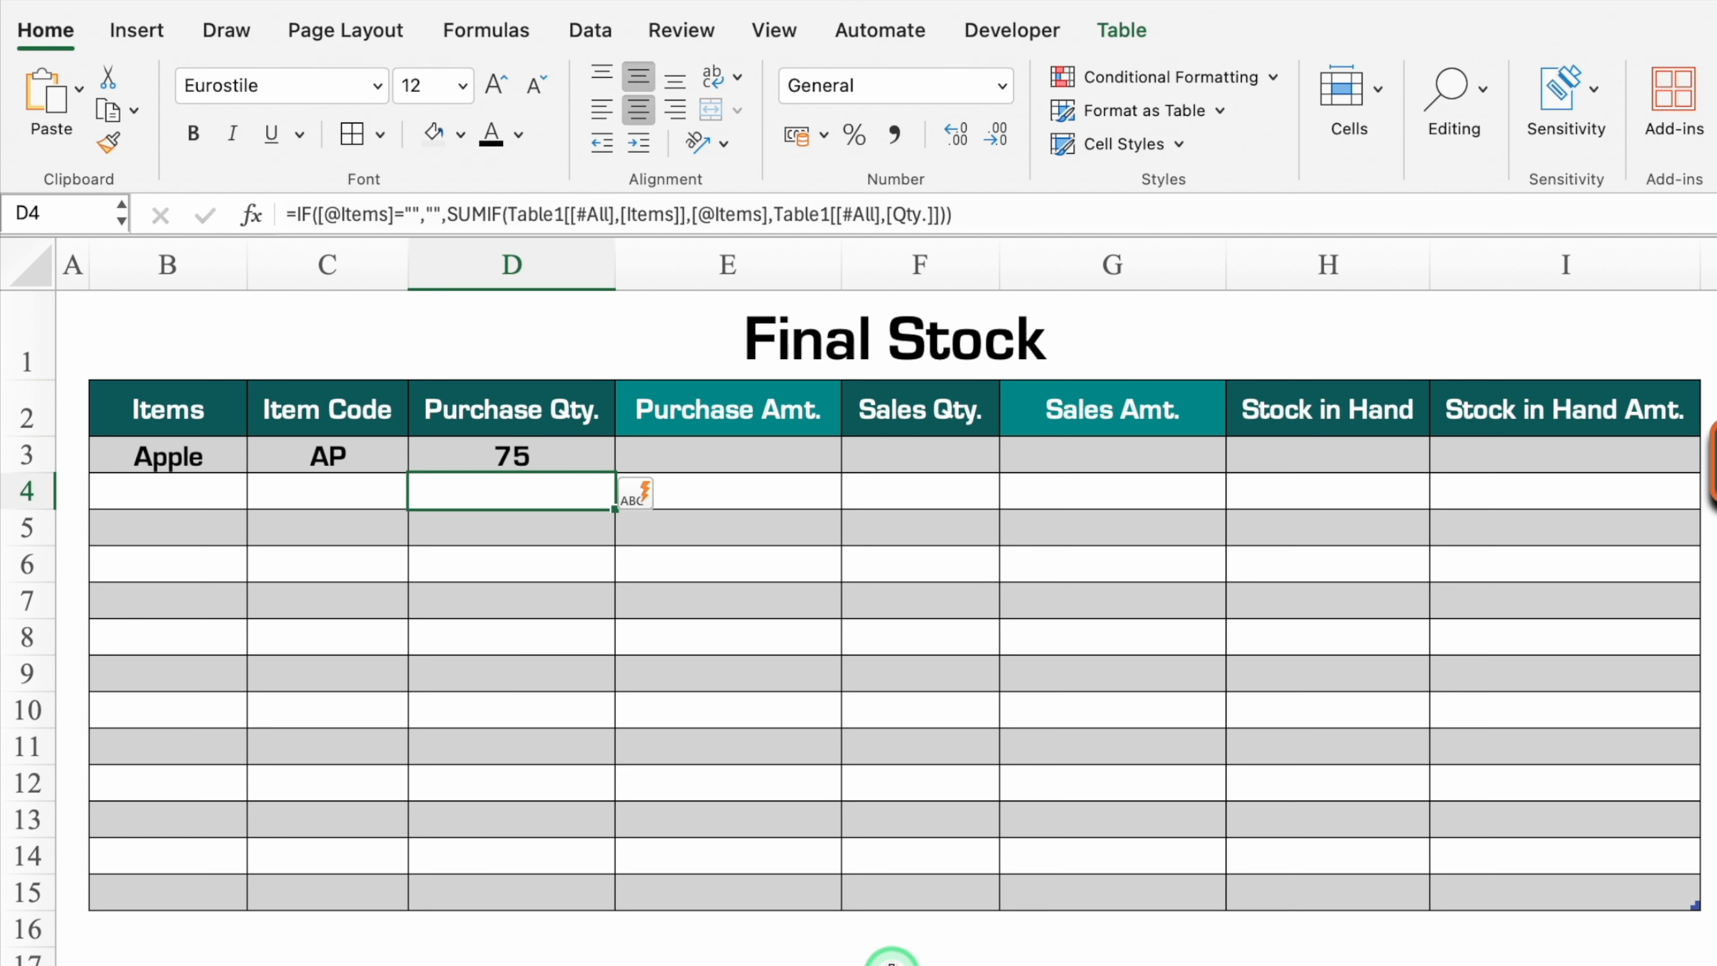
- Start a SUMIF formula in Purchase Amt. cell E3 with the Purchase Entry table's whole Items column, including its header, as range
{"action": "left_click", "coordinate": [764, 446]}
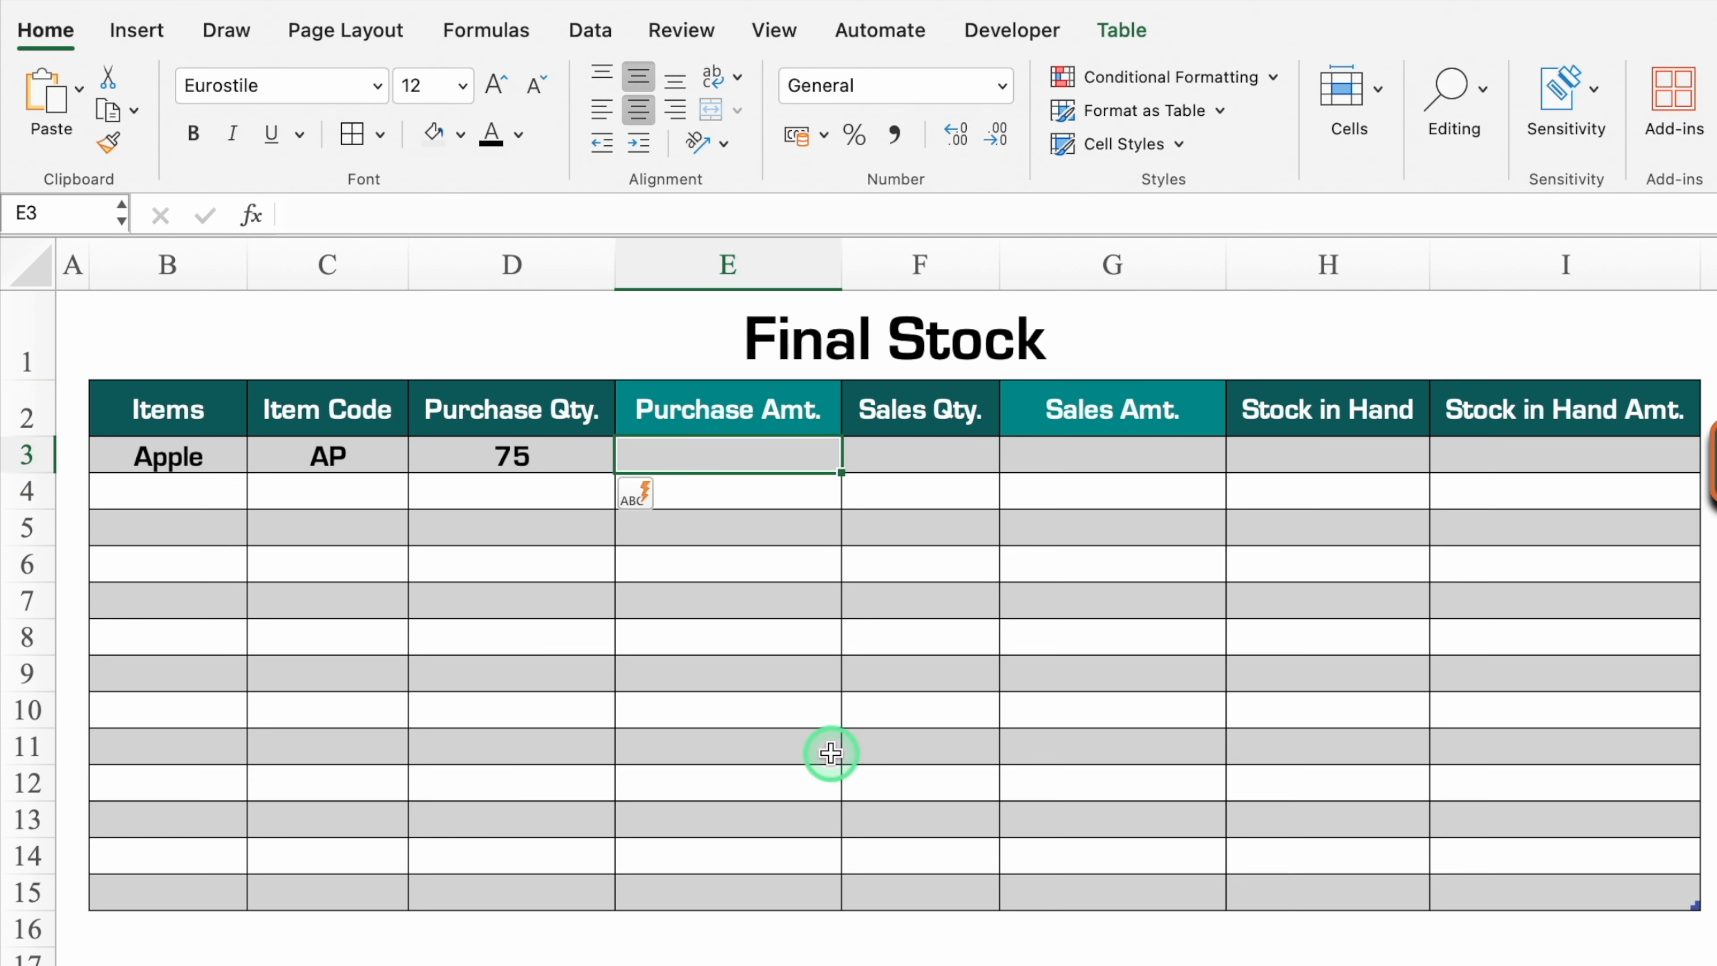
{"action": "type", "text": "=sum"}
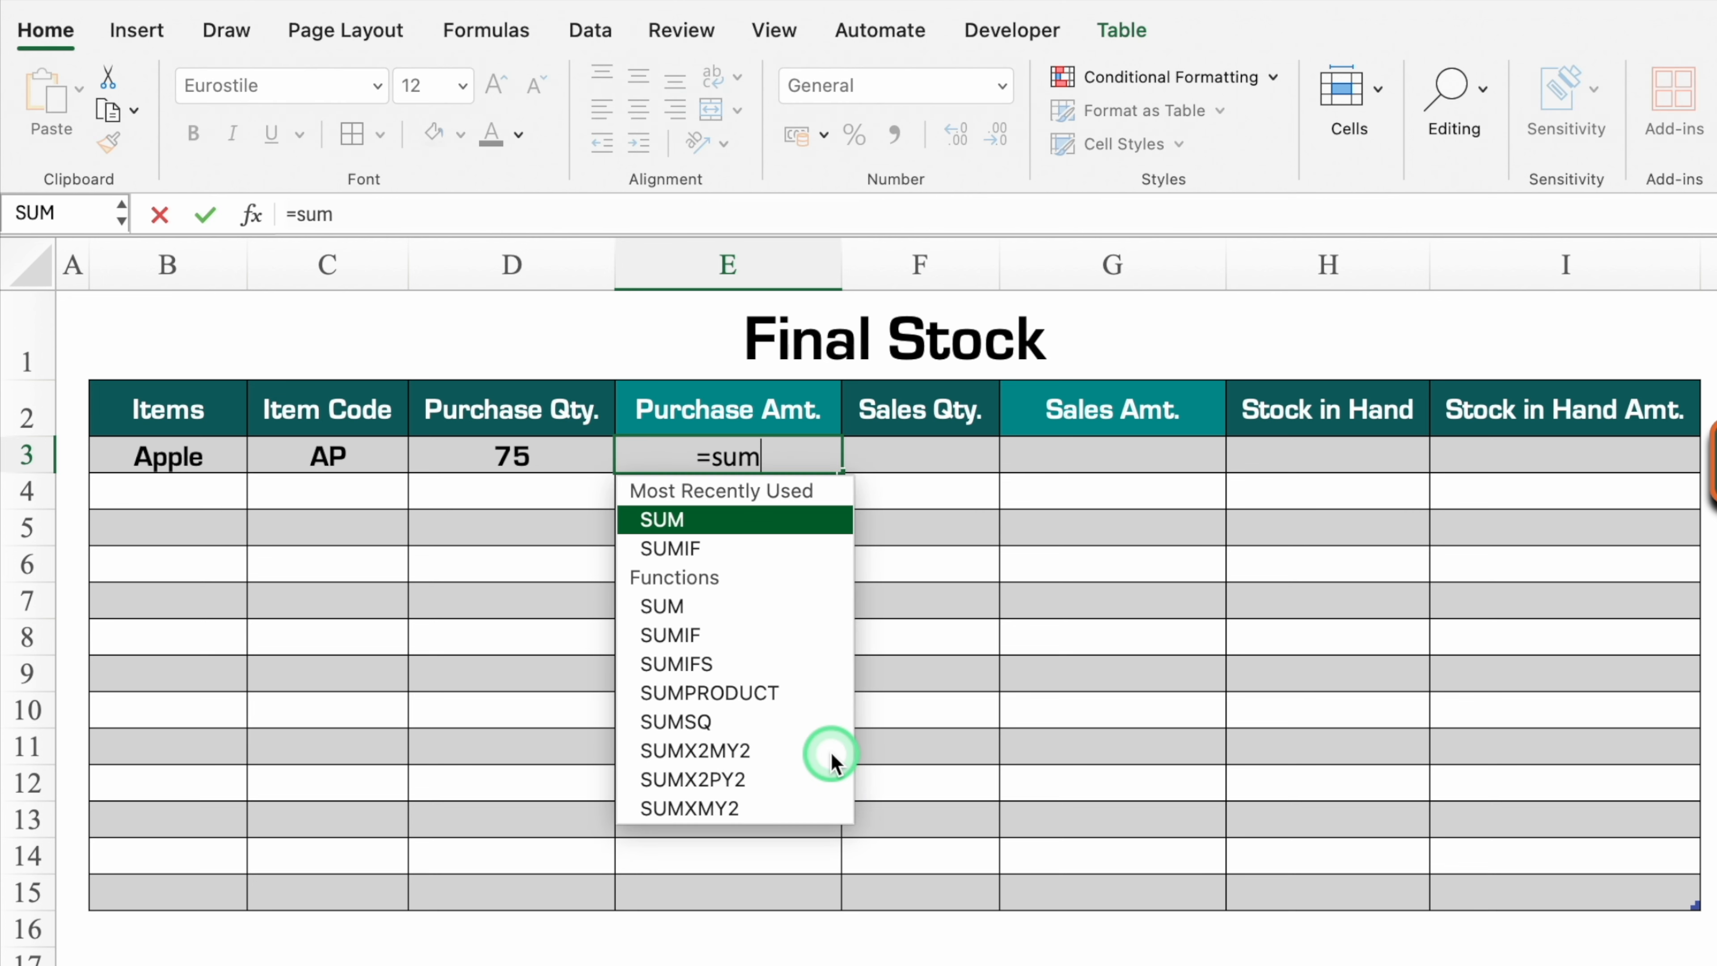
{"action": "double_click", "coordinate": [751, 549]}
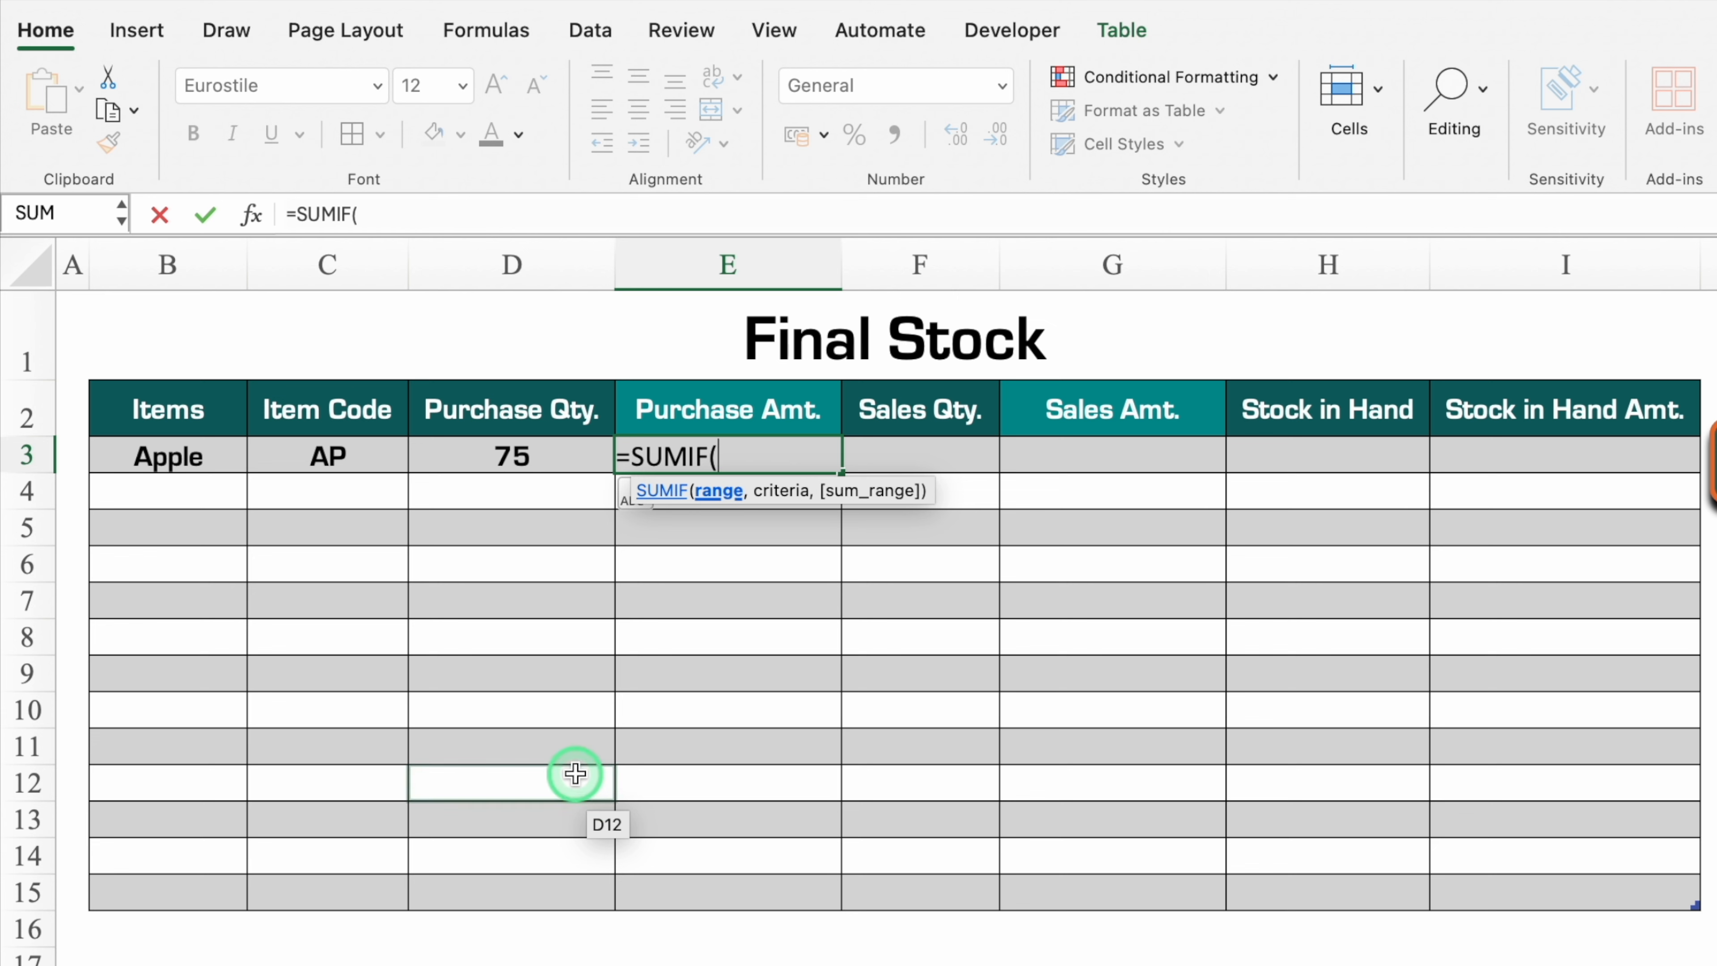
{"action": "left_click", "coordinate": [541, 965]}
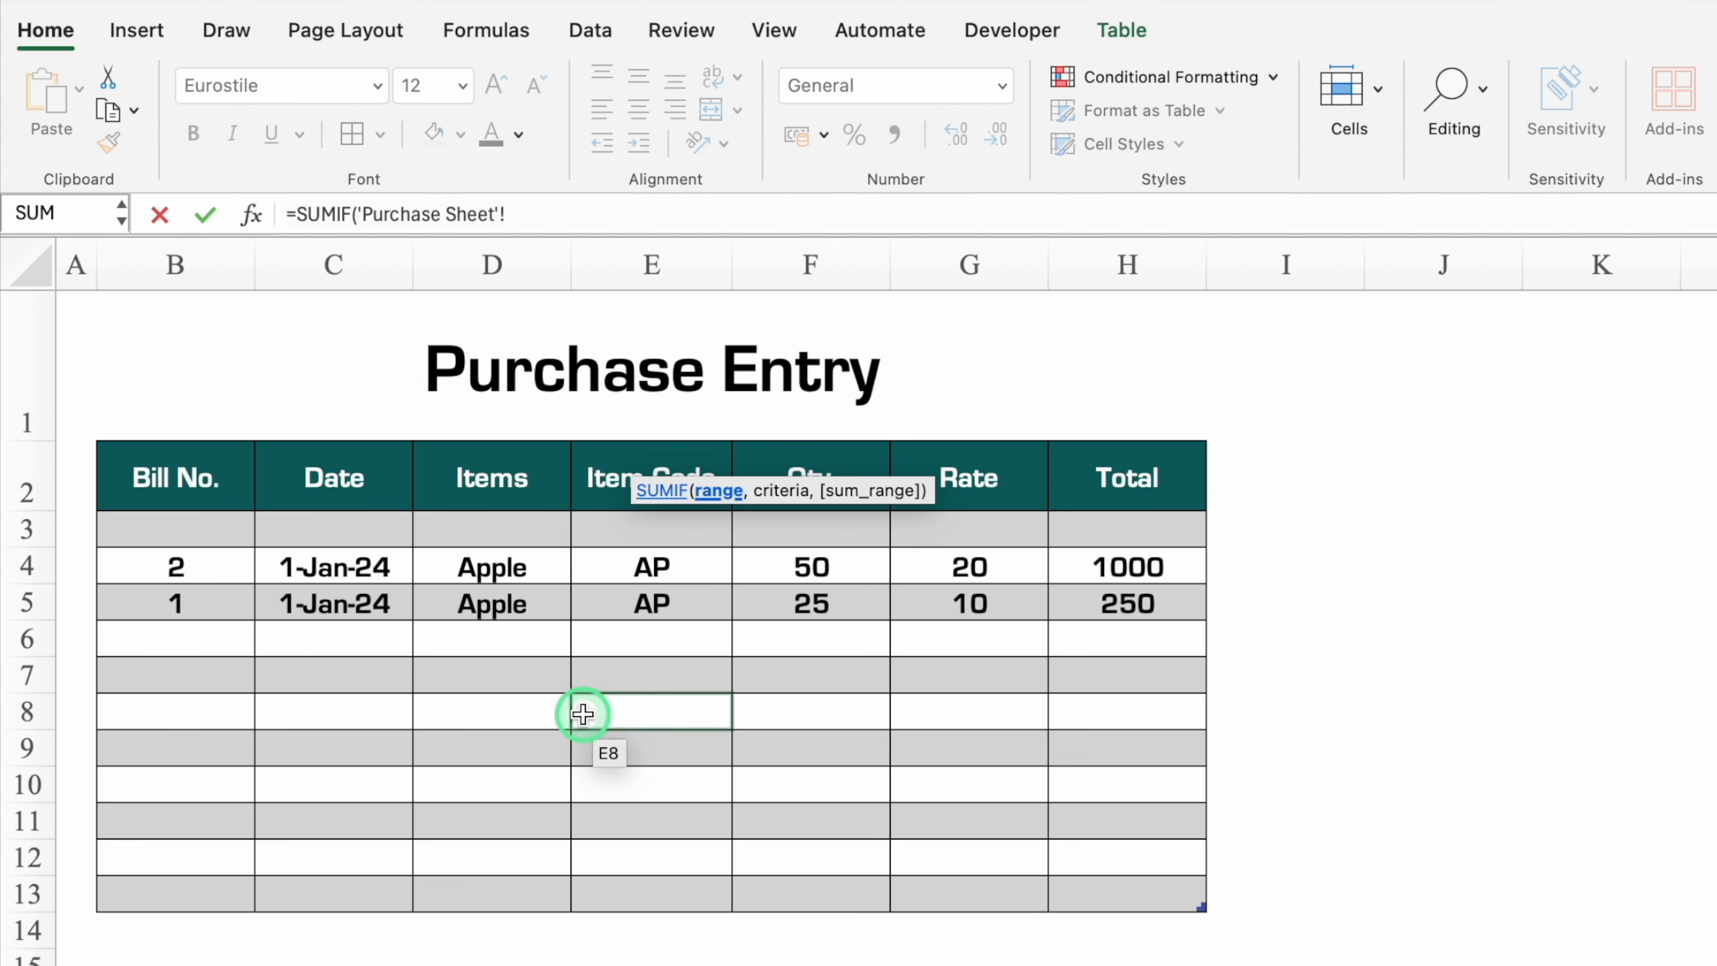
{"action": "left_click", "coordinate": [522, 484]}
{"action": "left_click_drag", "start_coordinate": [522, 484], "coordinate": [525, 881]}
{"action": "type", "text": ","}
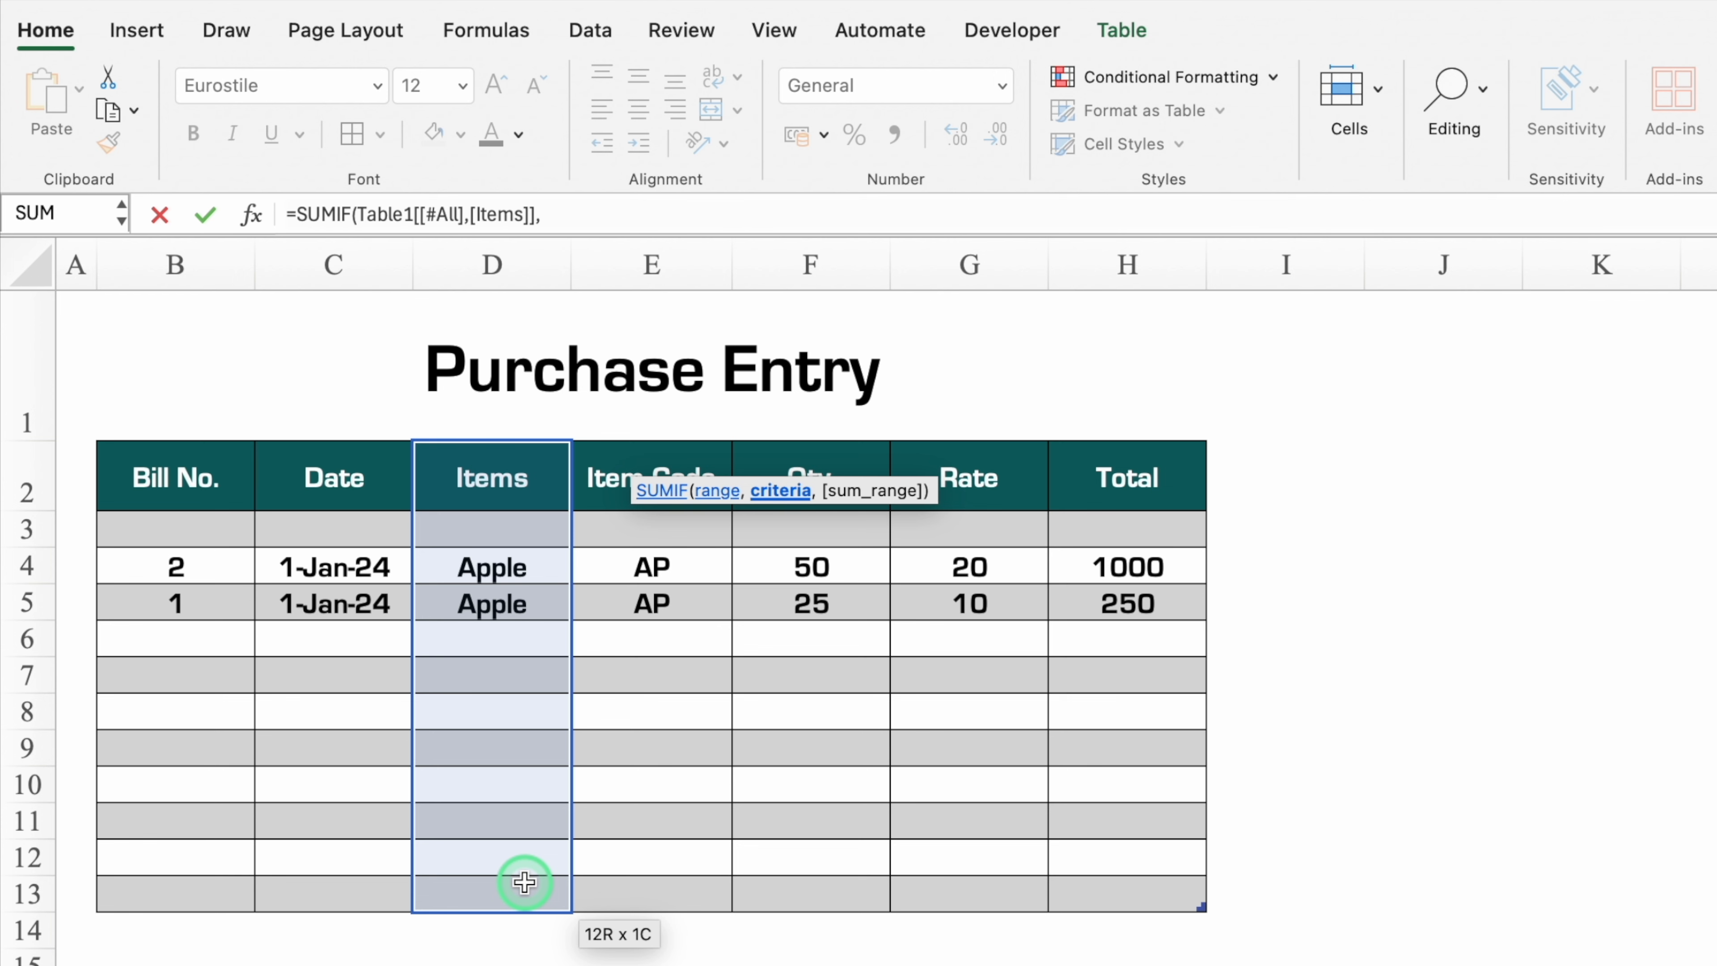
- Complete E3's SUMIF with the row's Items cell as criteria and the Purchase Entry table's whole Total column, including its header, as sum range
{"action": "left_click", "coordinate": [676, 965]}
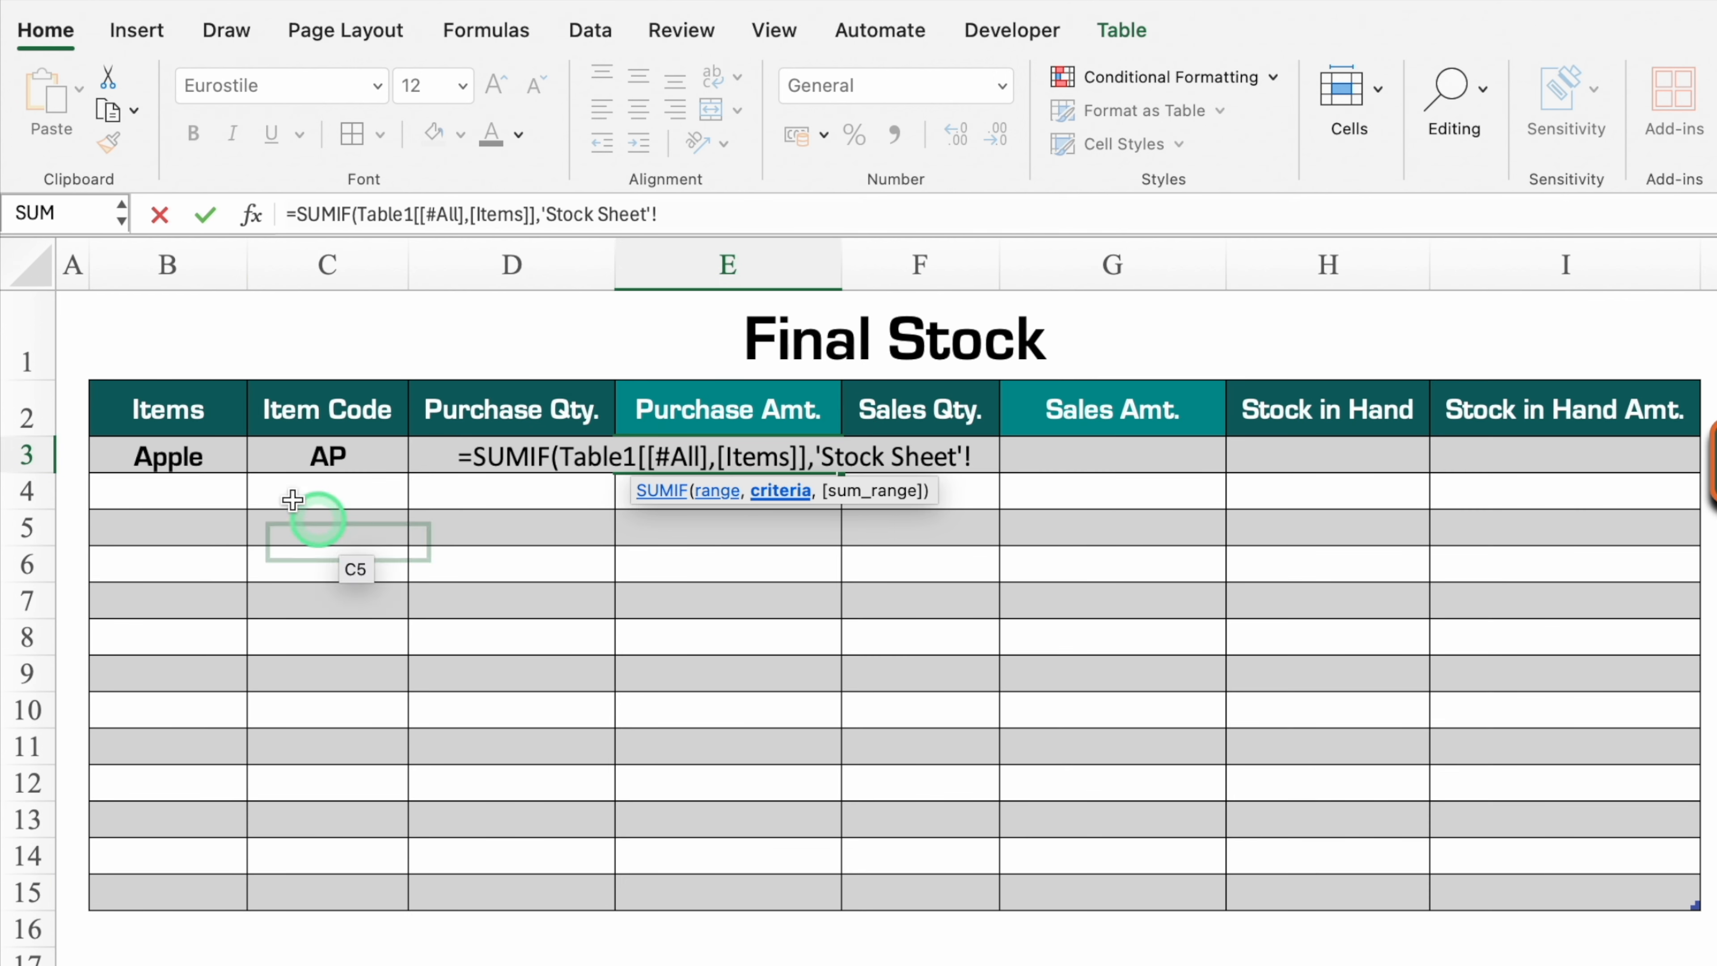
{"action": "left_click", "coordinate": [208, 450]}
{"action": "type", "text": ","}
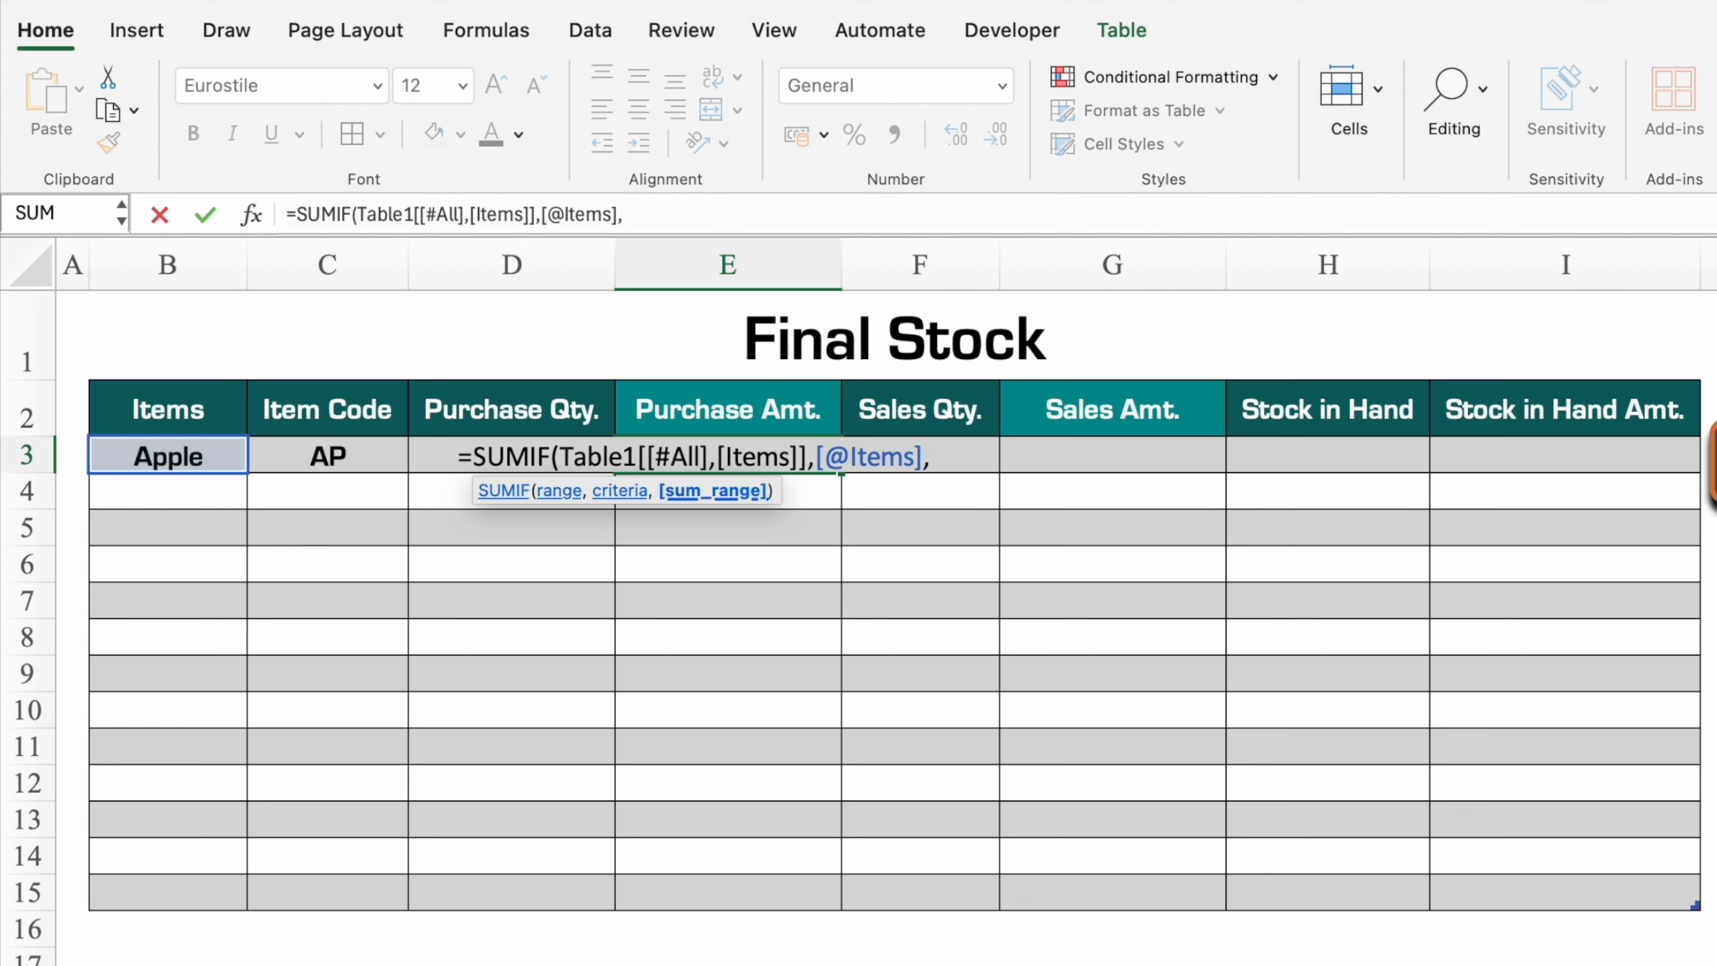
{"action": "left_click", "coordinate": [748, 957]}
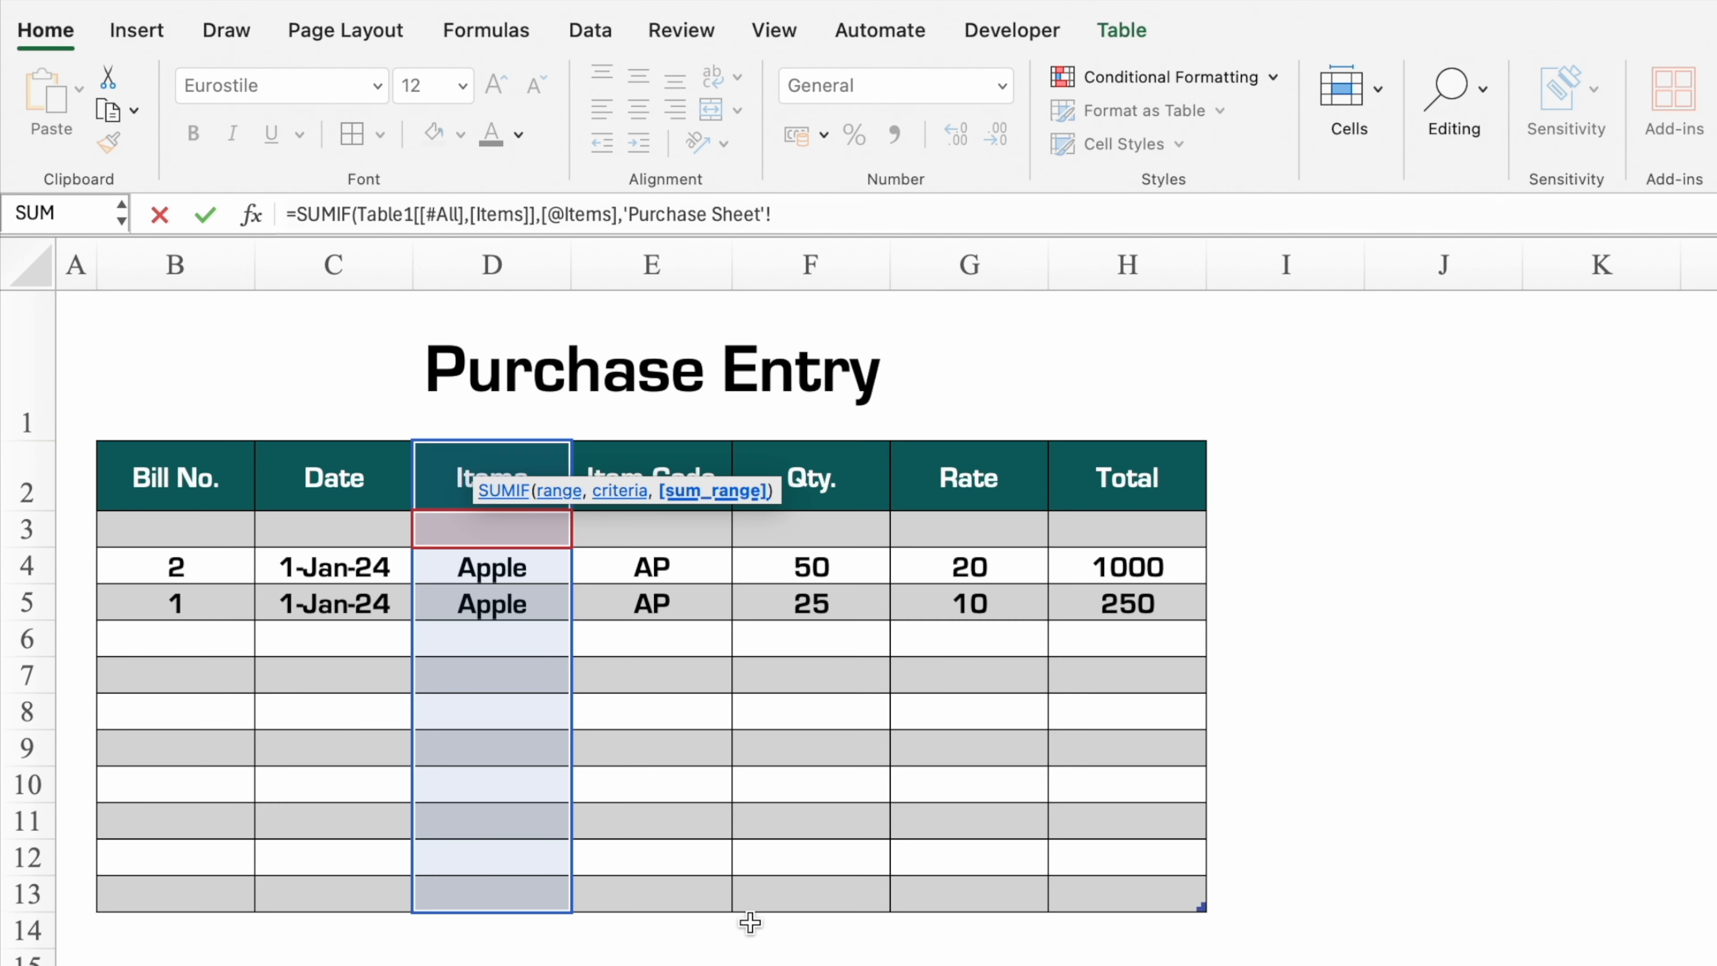
{"action": "left_click_drag", "start_coordinate": [1127, 477], "coordinate": [1131, 884]}
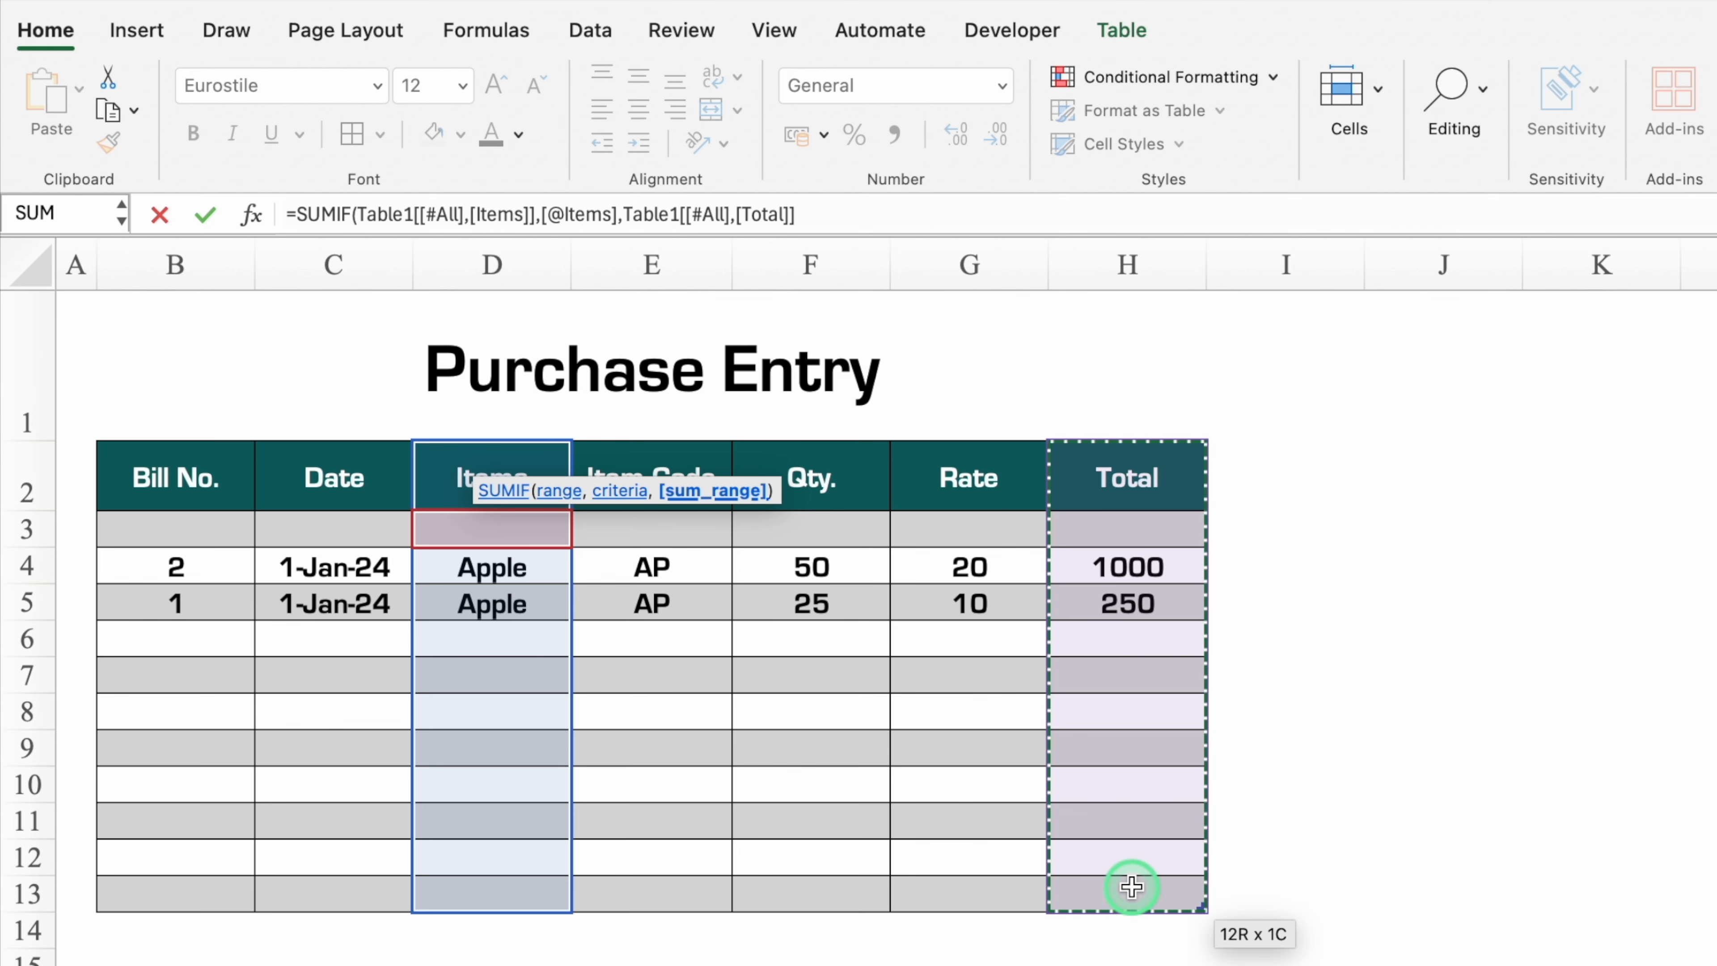
{"action": "type", "text": ")"}
{"action": "key", "text": "Return"}
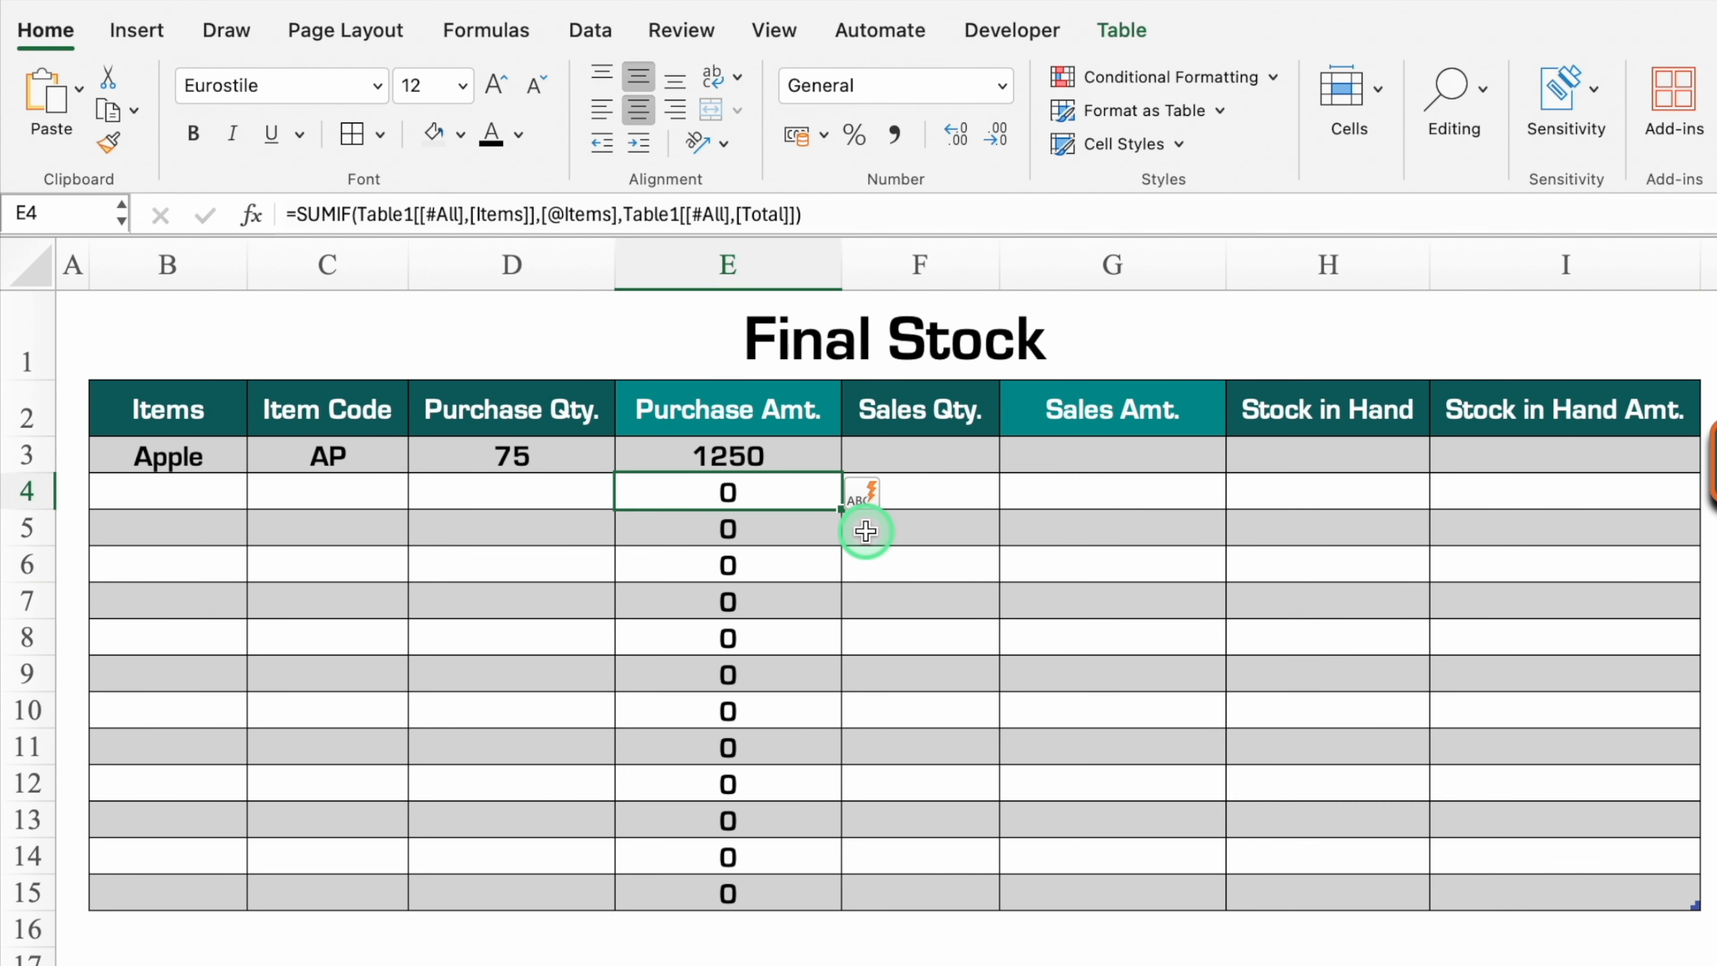
{"action": "left_click", "coordinate": [302, 217]}
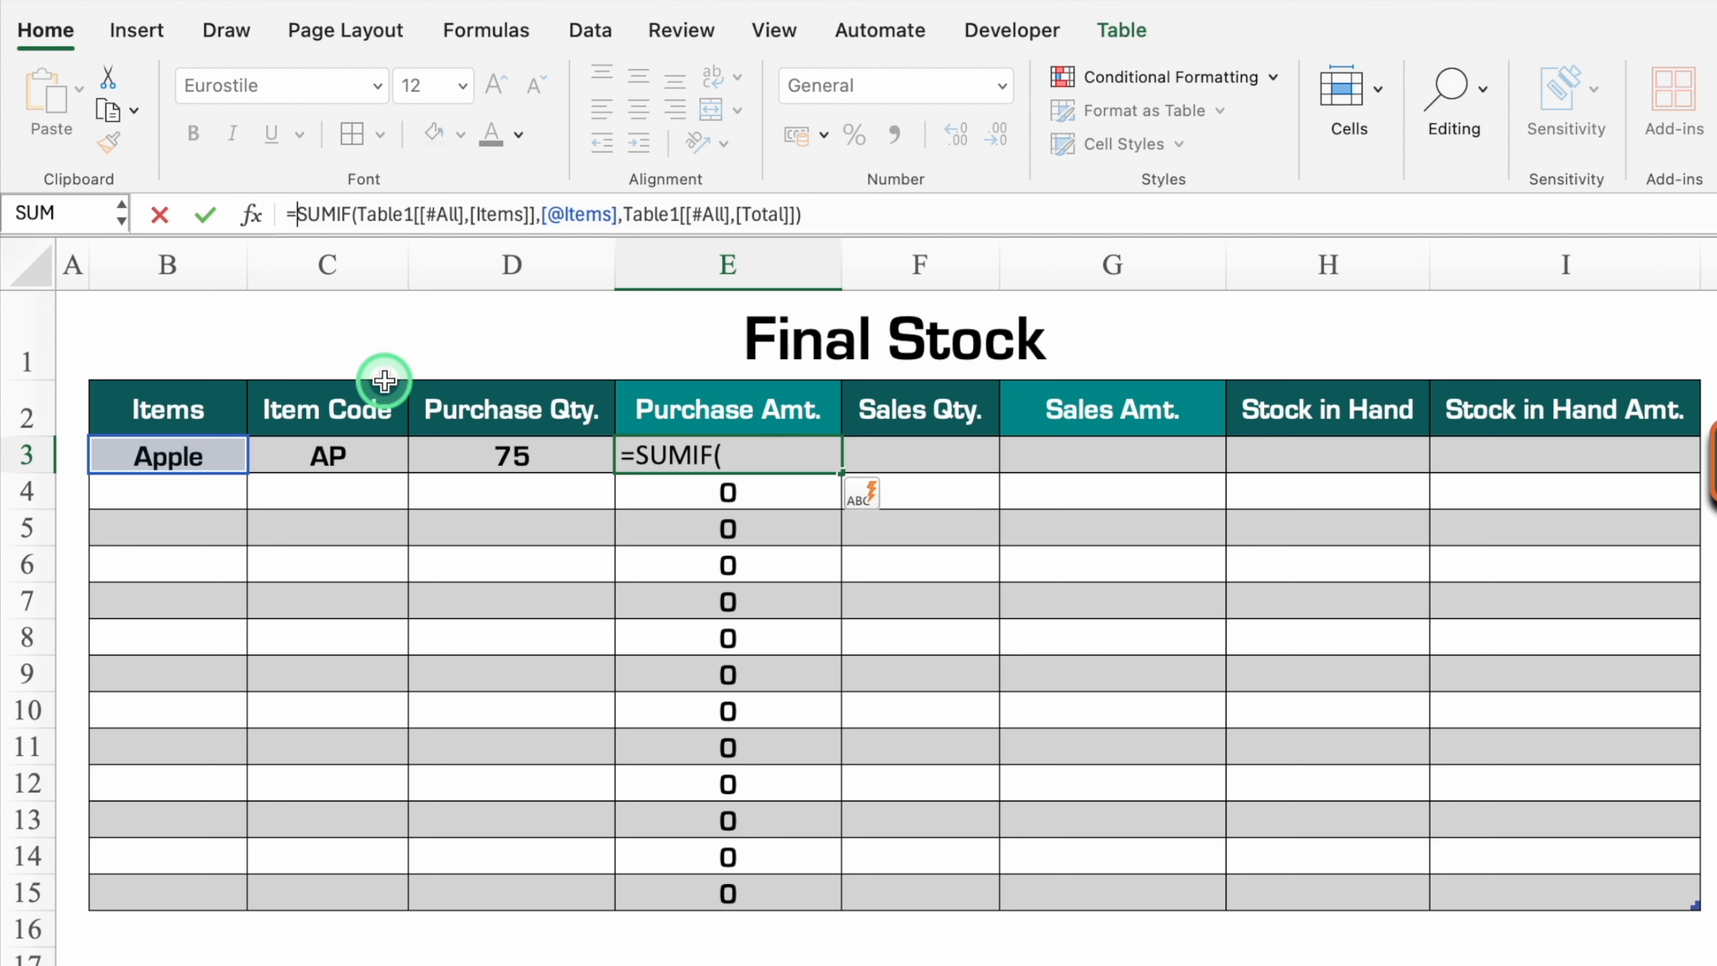
{"action": "type", "text": "IF"}
{"action": "double_click", "coordinate": [366, 285]}
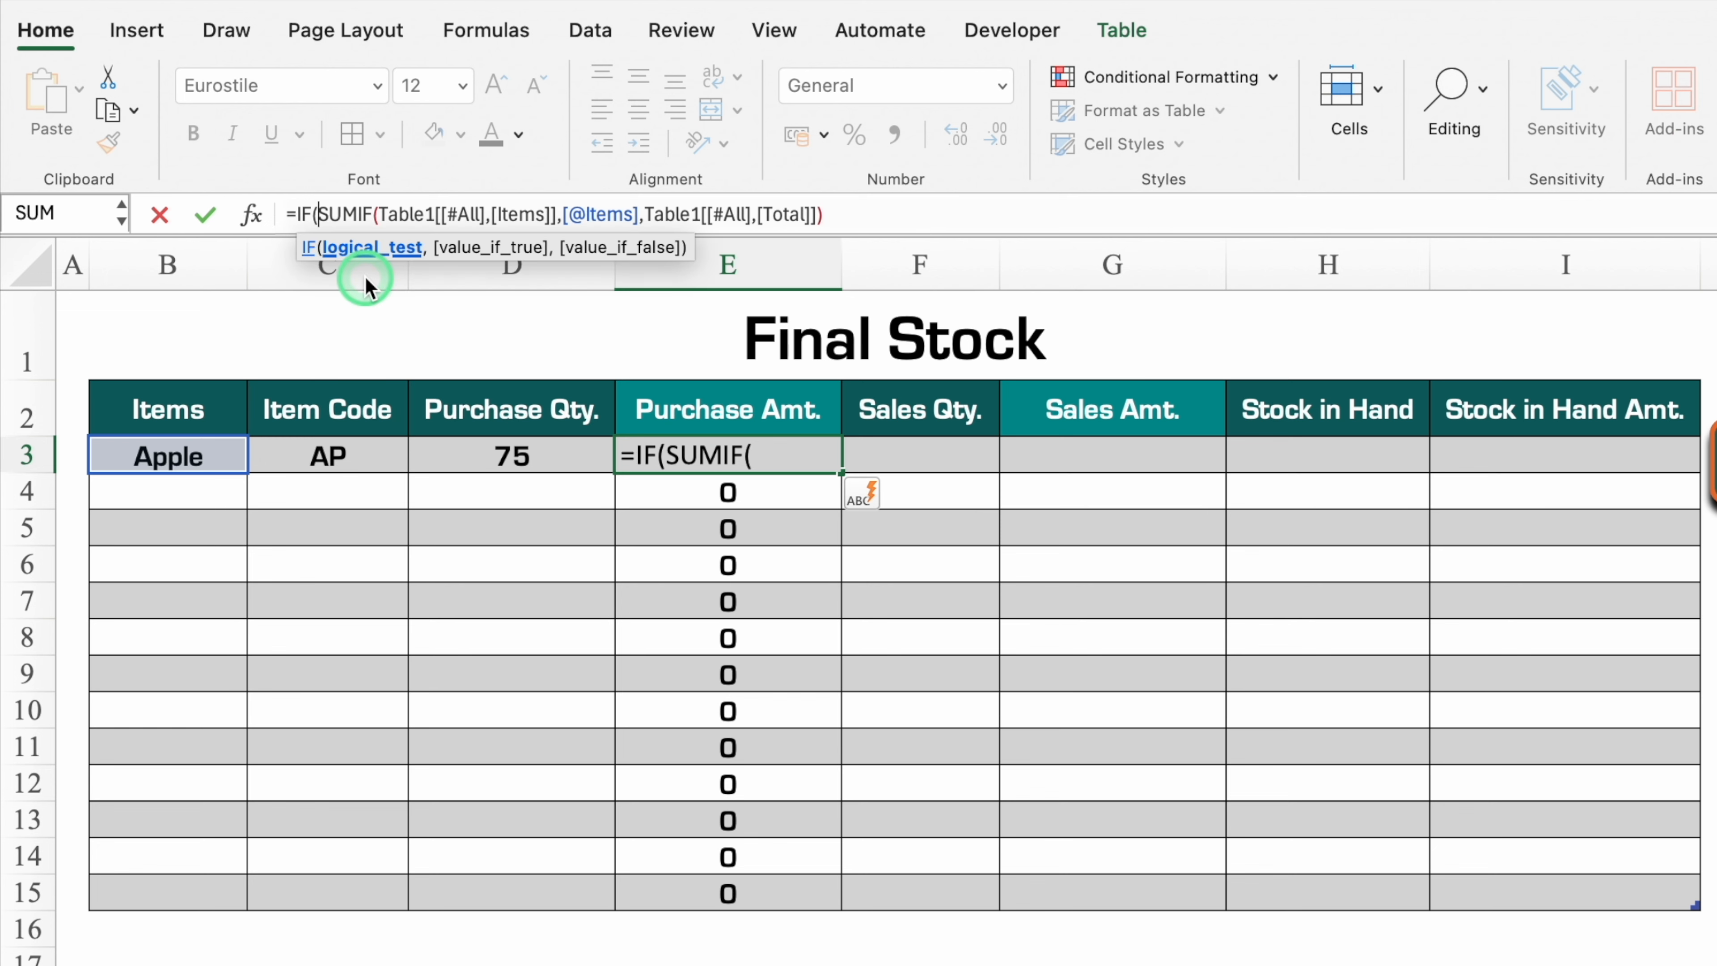
{"action": "left_click", "coordinate": [190, 455]}
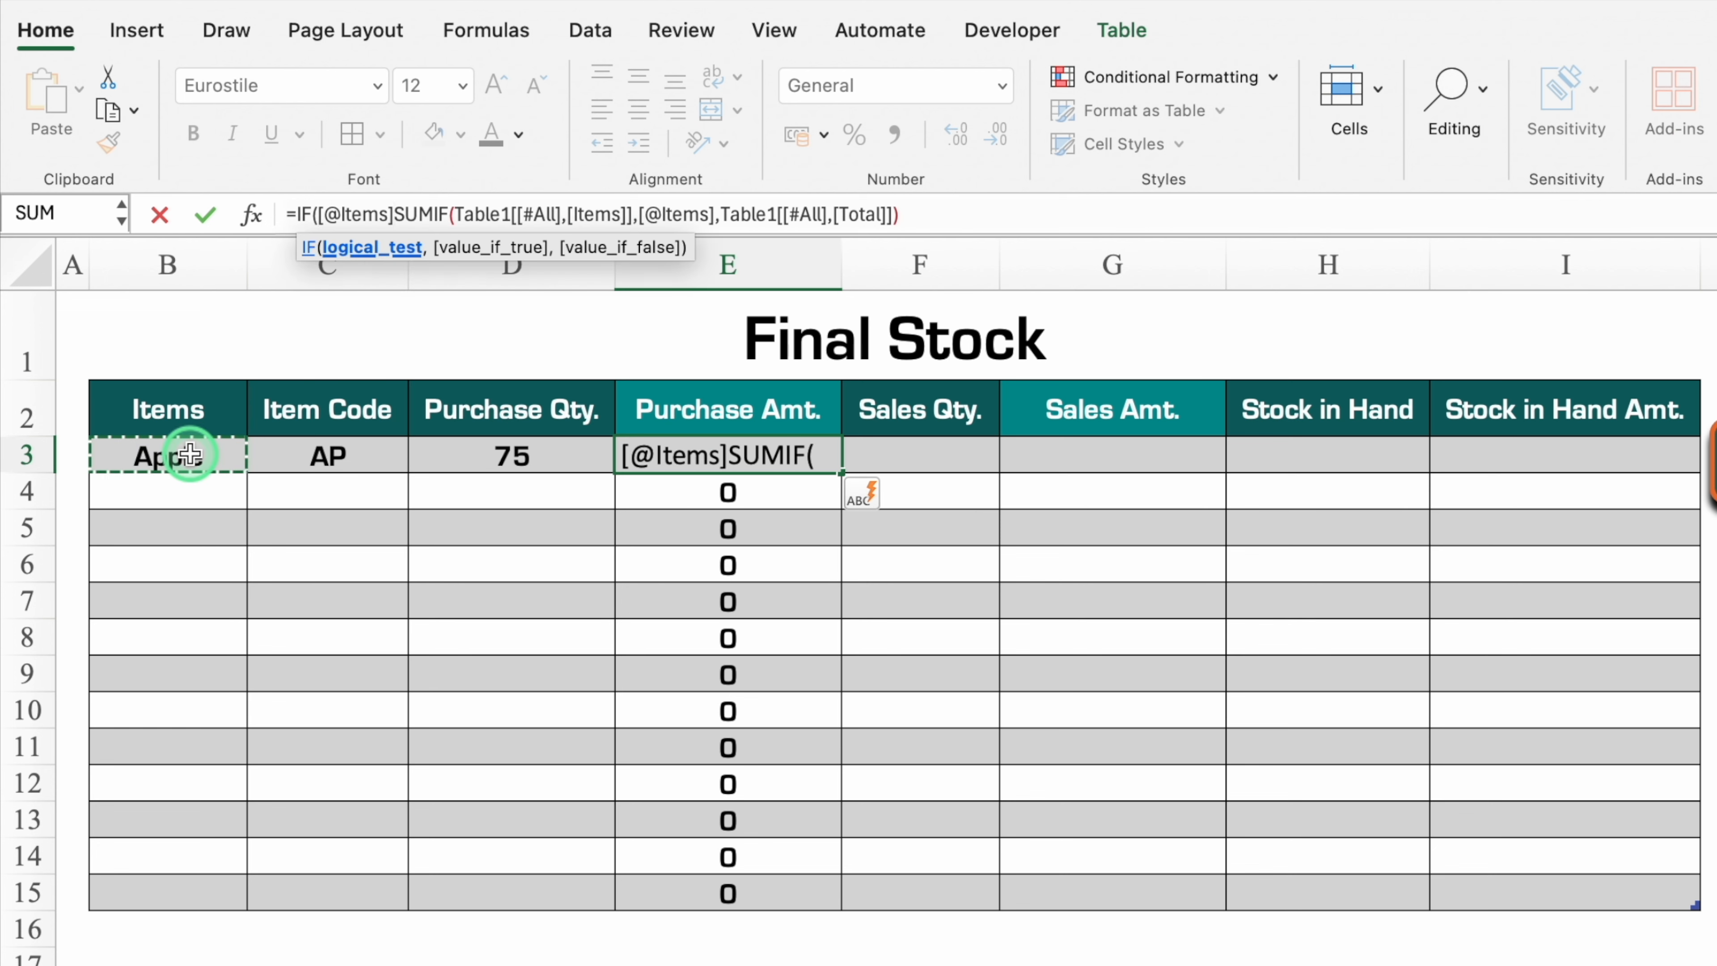
{"action": "type", "text": "=\"\","}
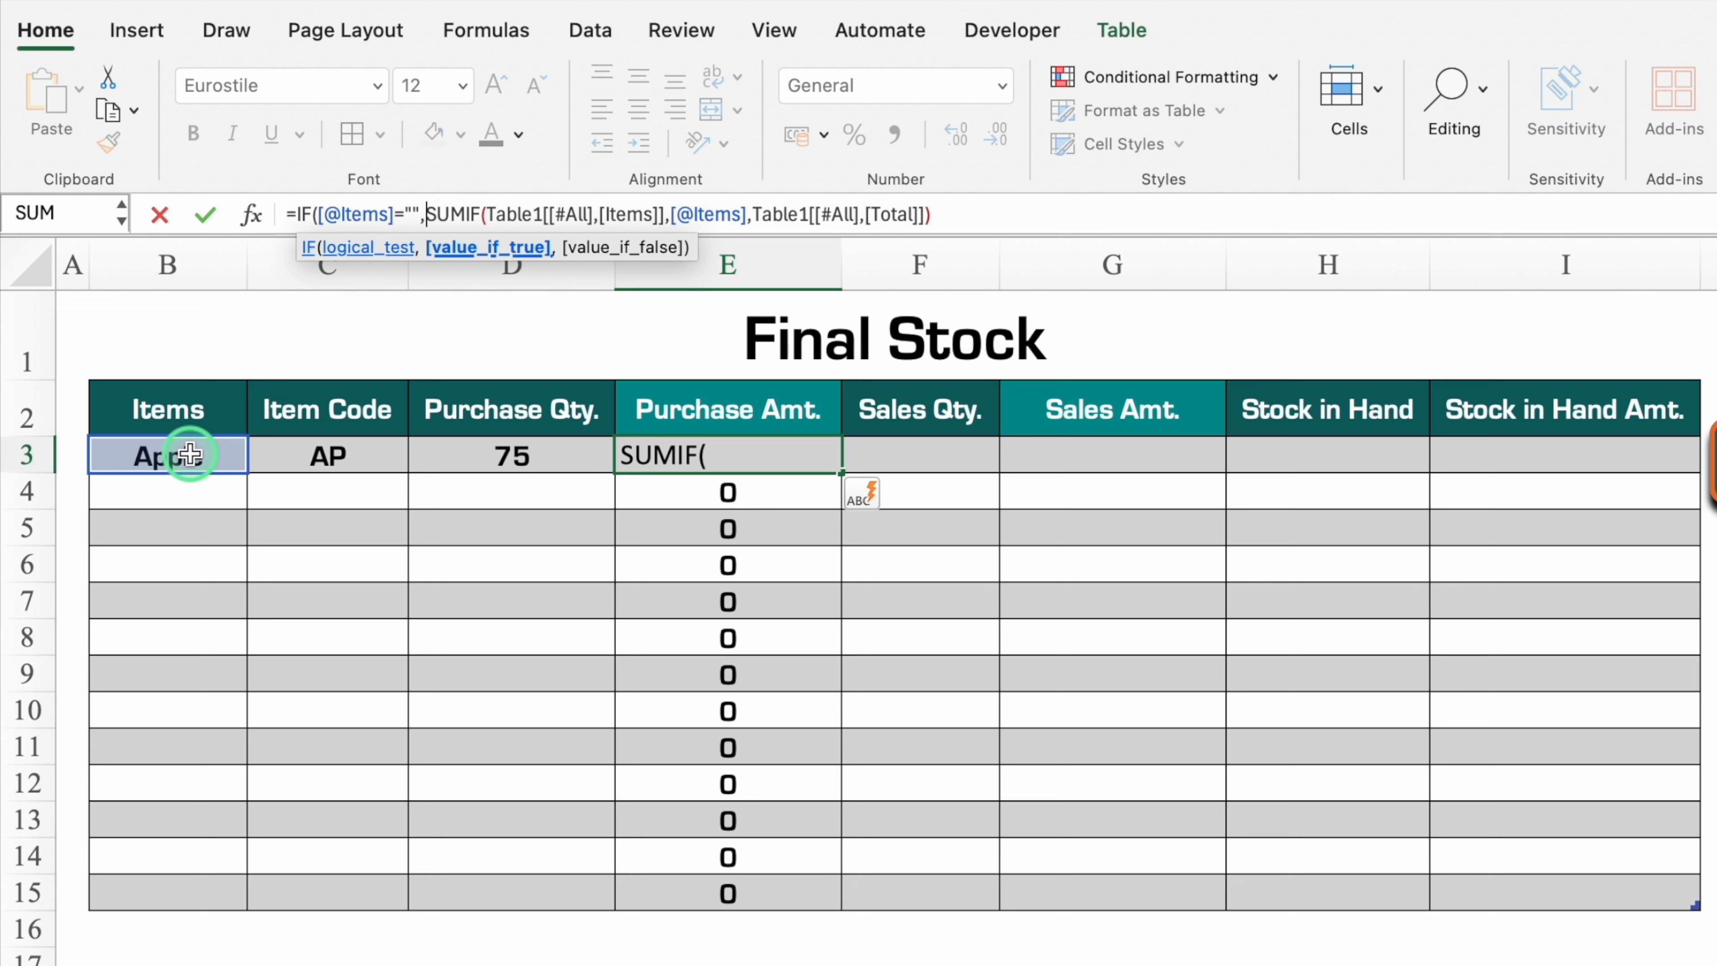
{"action": "type", "text": "\"\""}
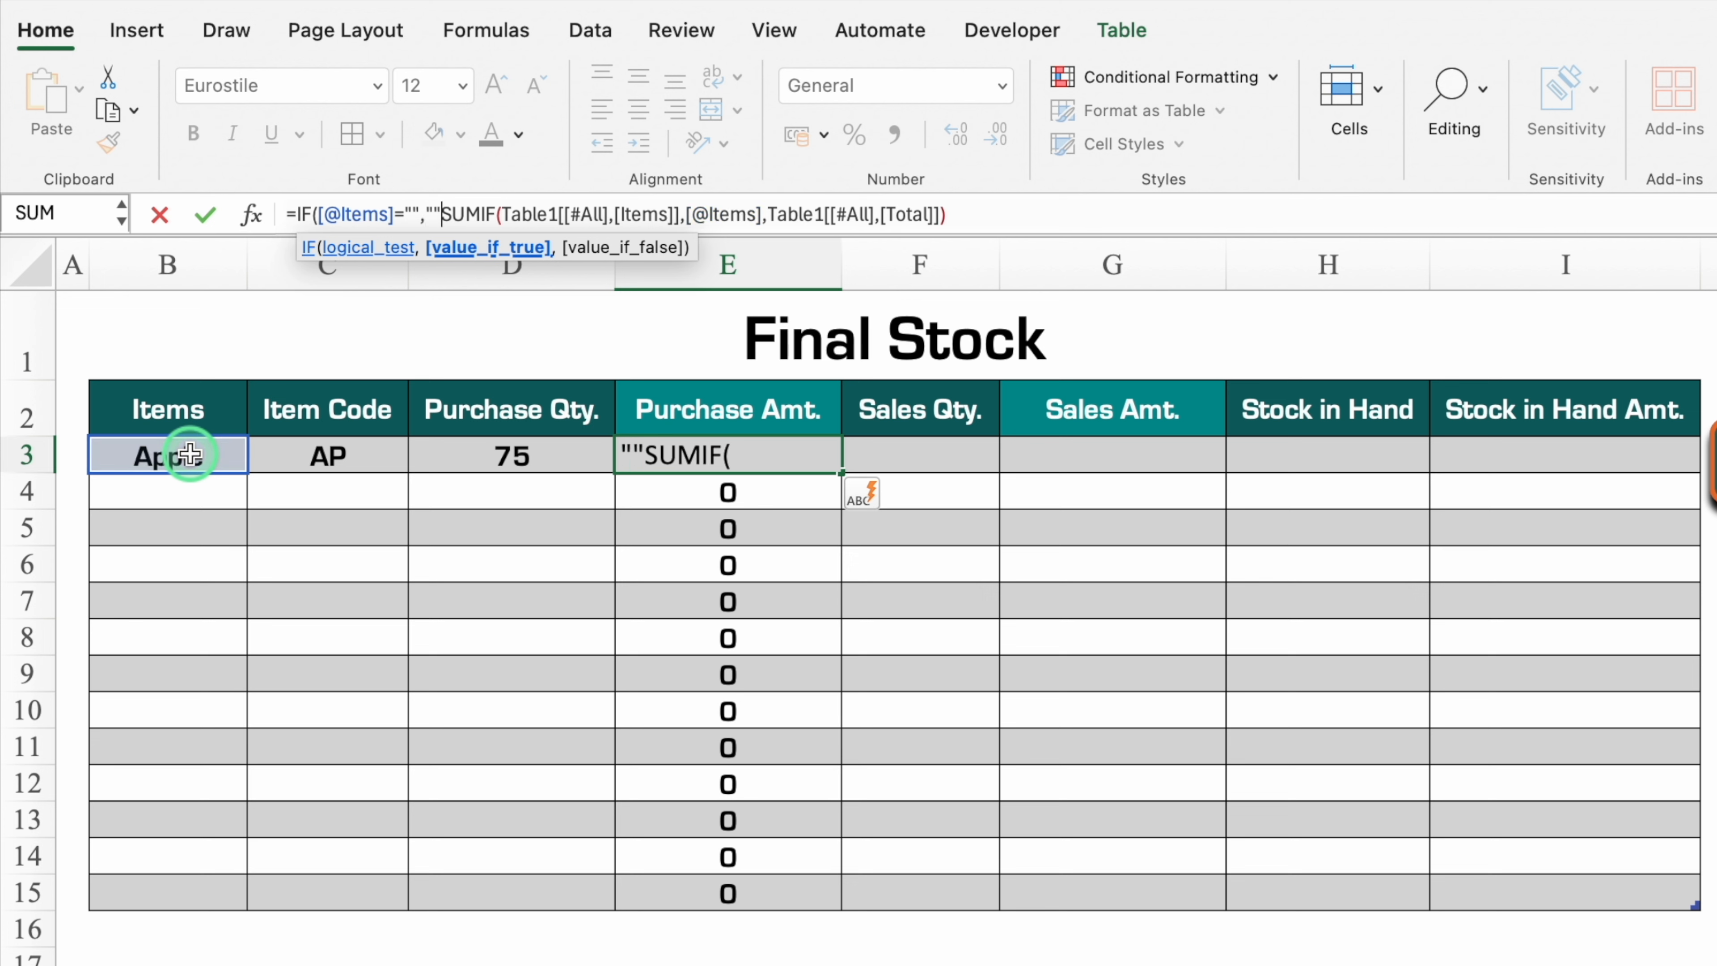
{"action": "type", "text": ","}
{"action": "left_click", "coordinate": [981, 215]}
{"action": "type", "text": ")"}
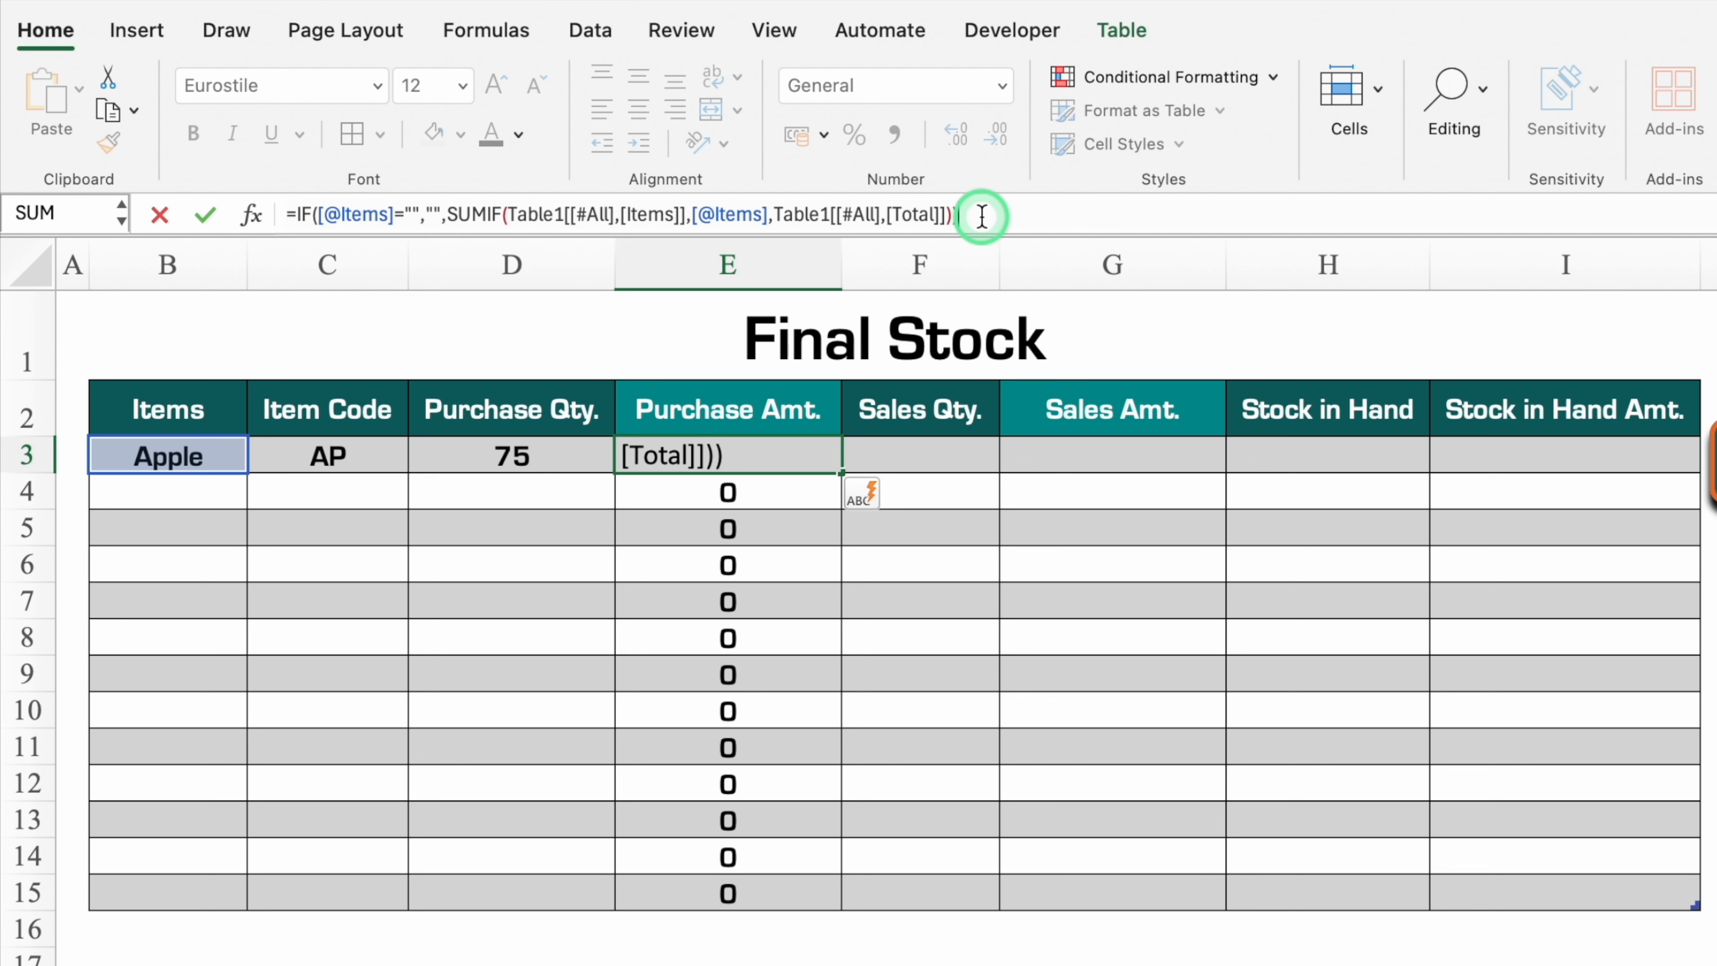
{"action": "key", "text": "Return"}
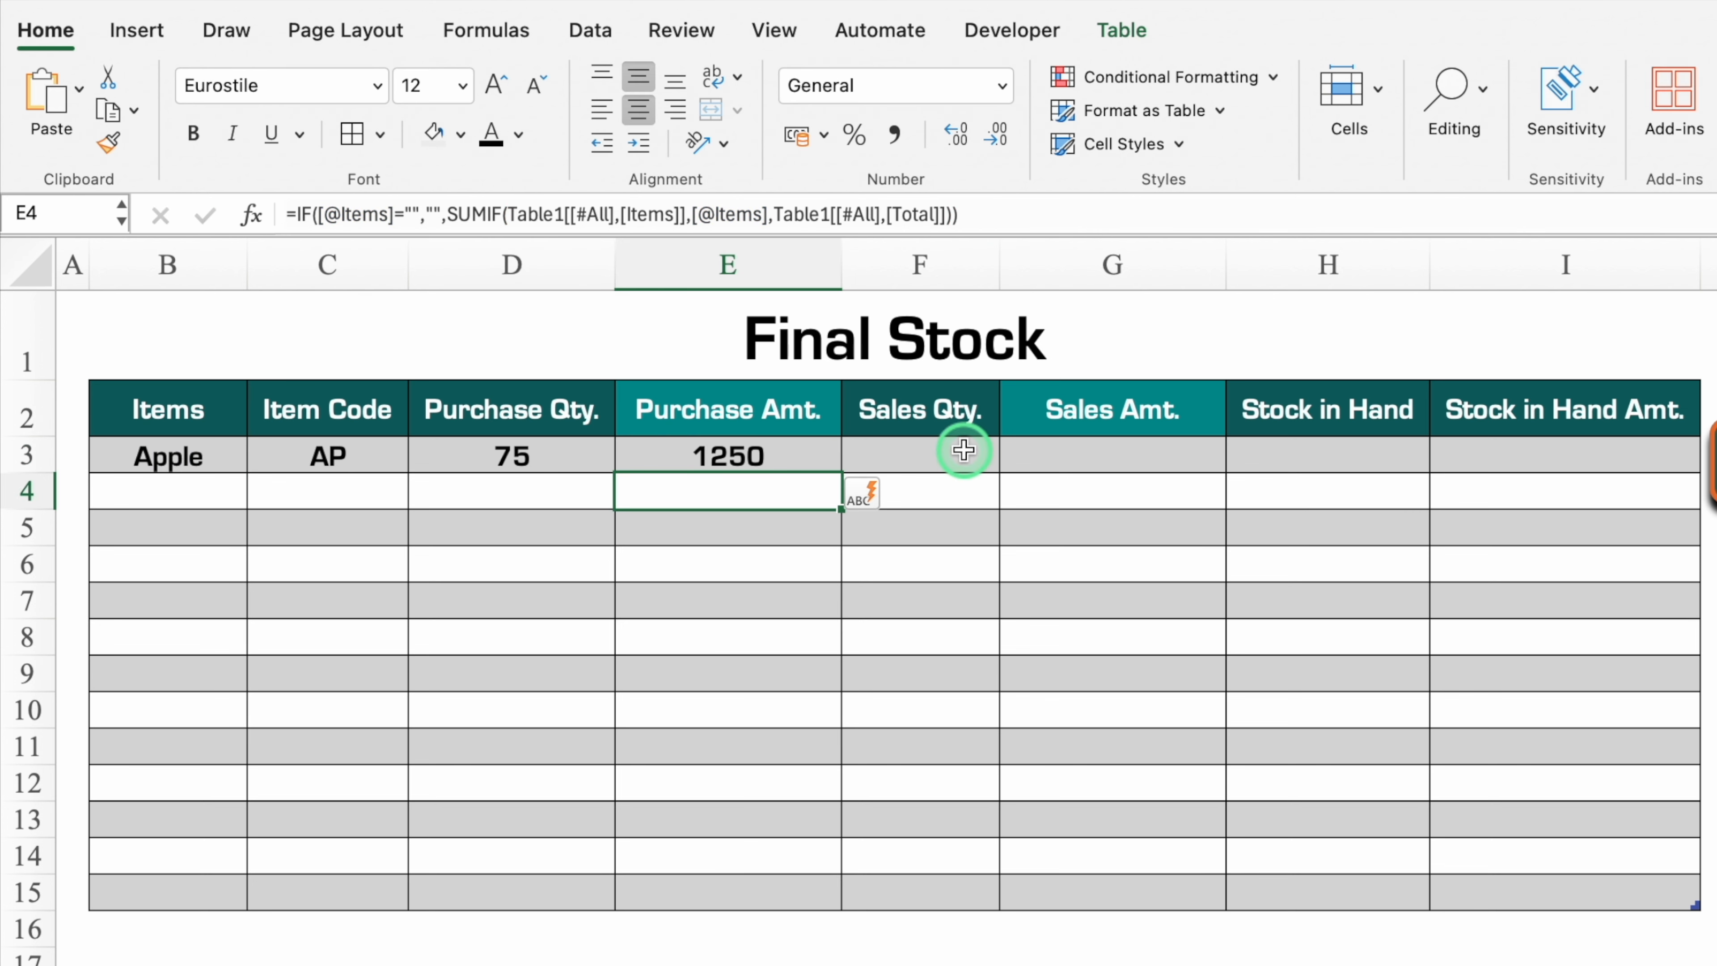
{"action": "left_click", "coordinate": [964, 450]}
{"action": "left_click", "coordinate": [1085, 450]}
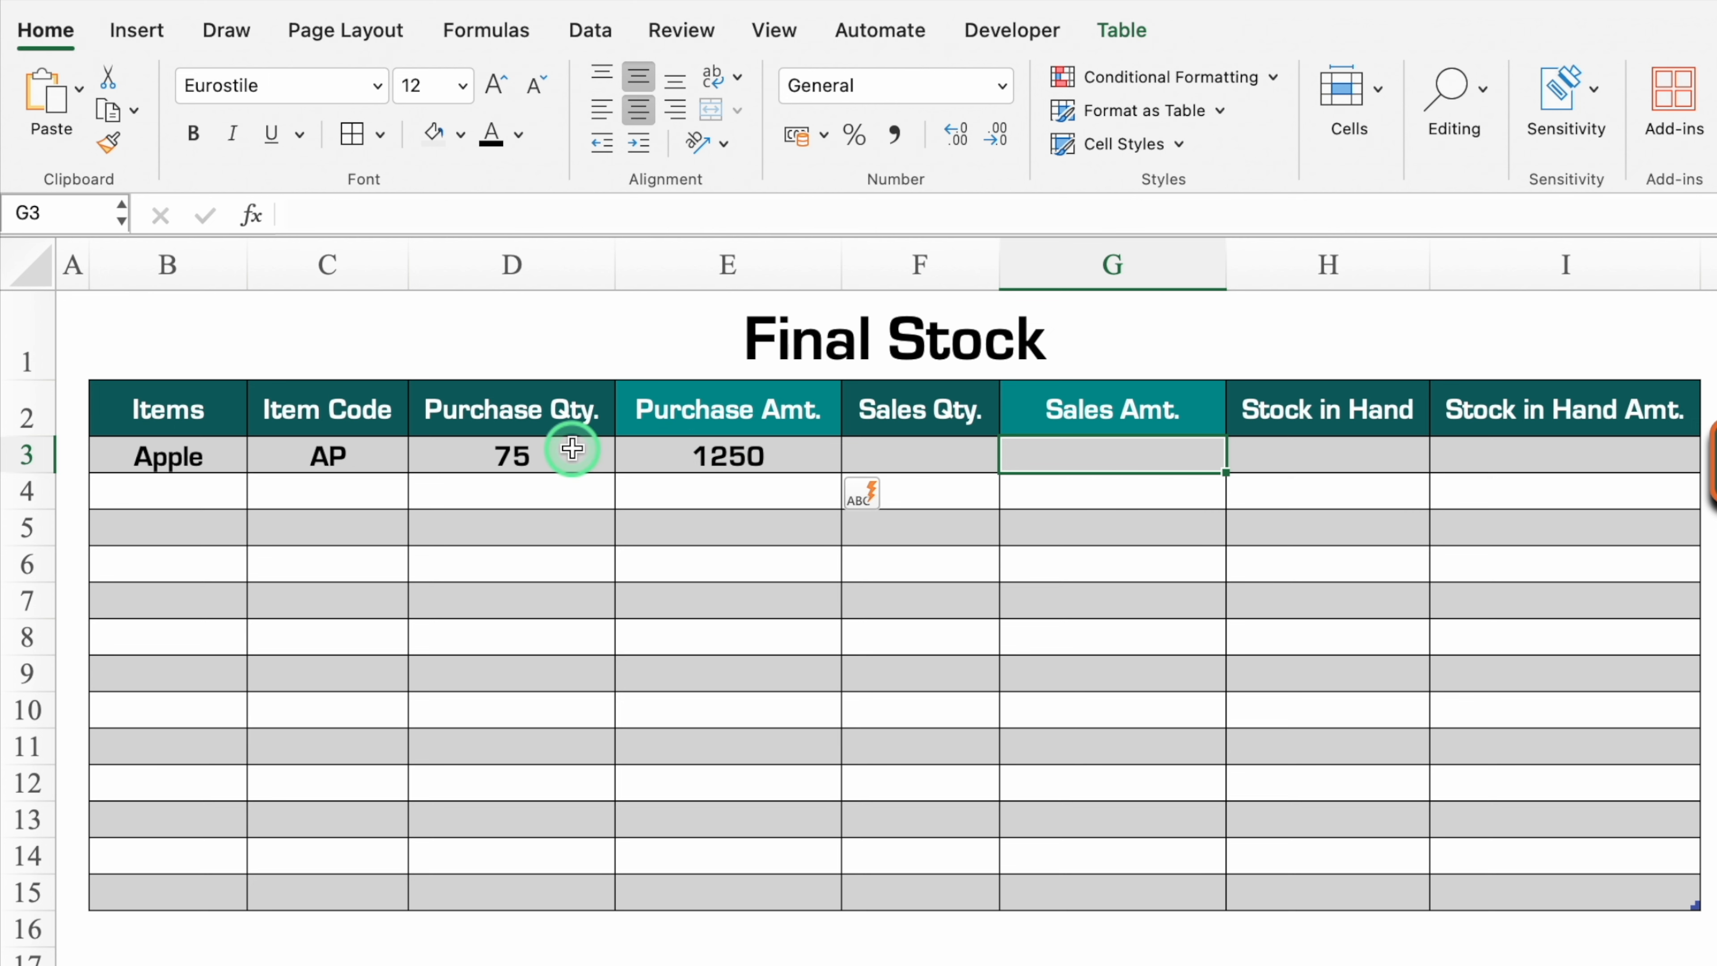
{"action": "left_click", "coordinate": [924, 454]}
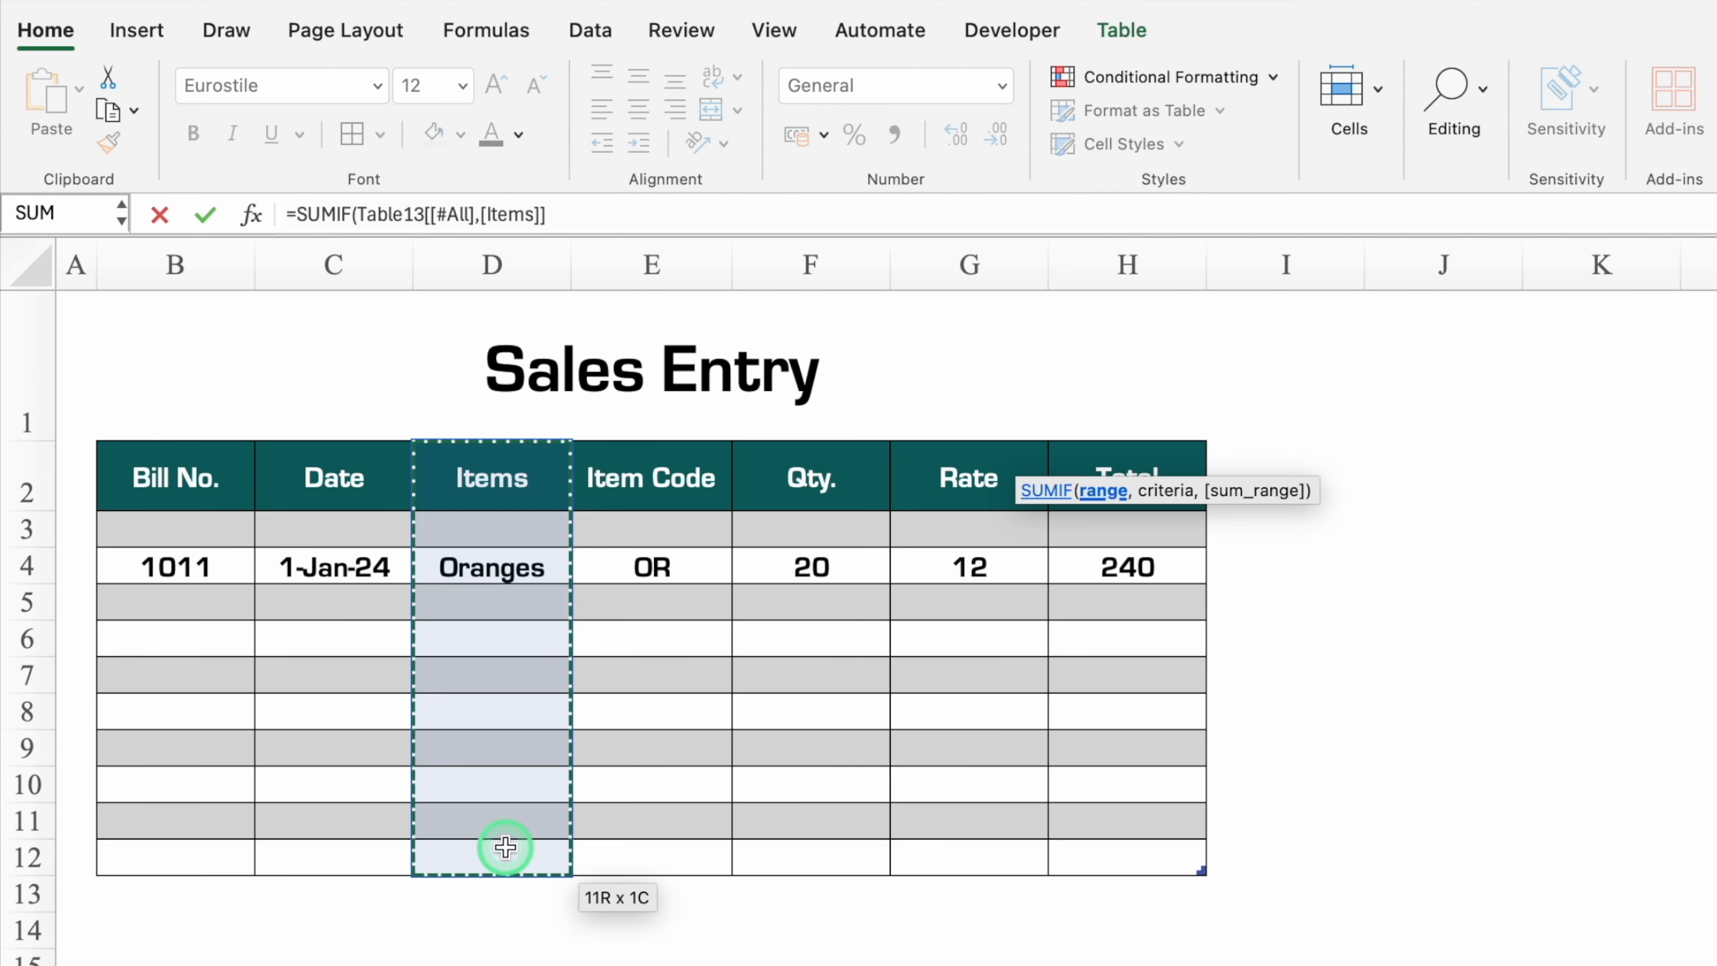
{"action": "left_click", "coordinate": [298, 214]}
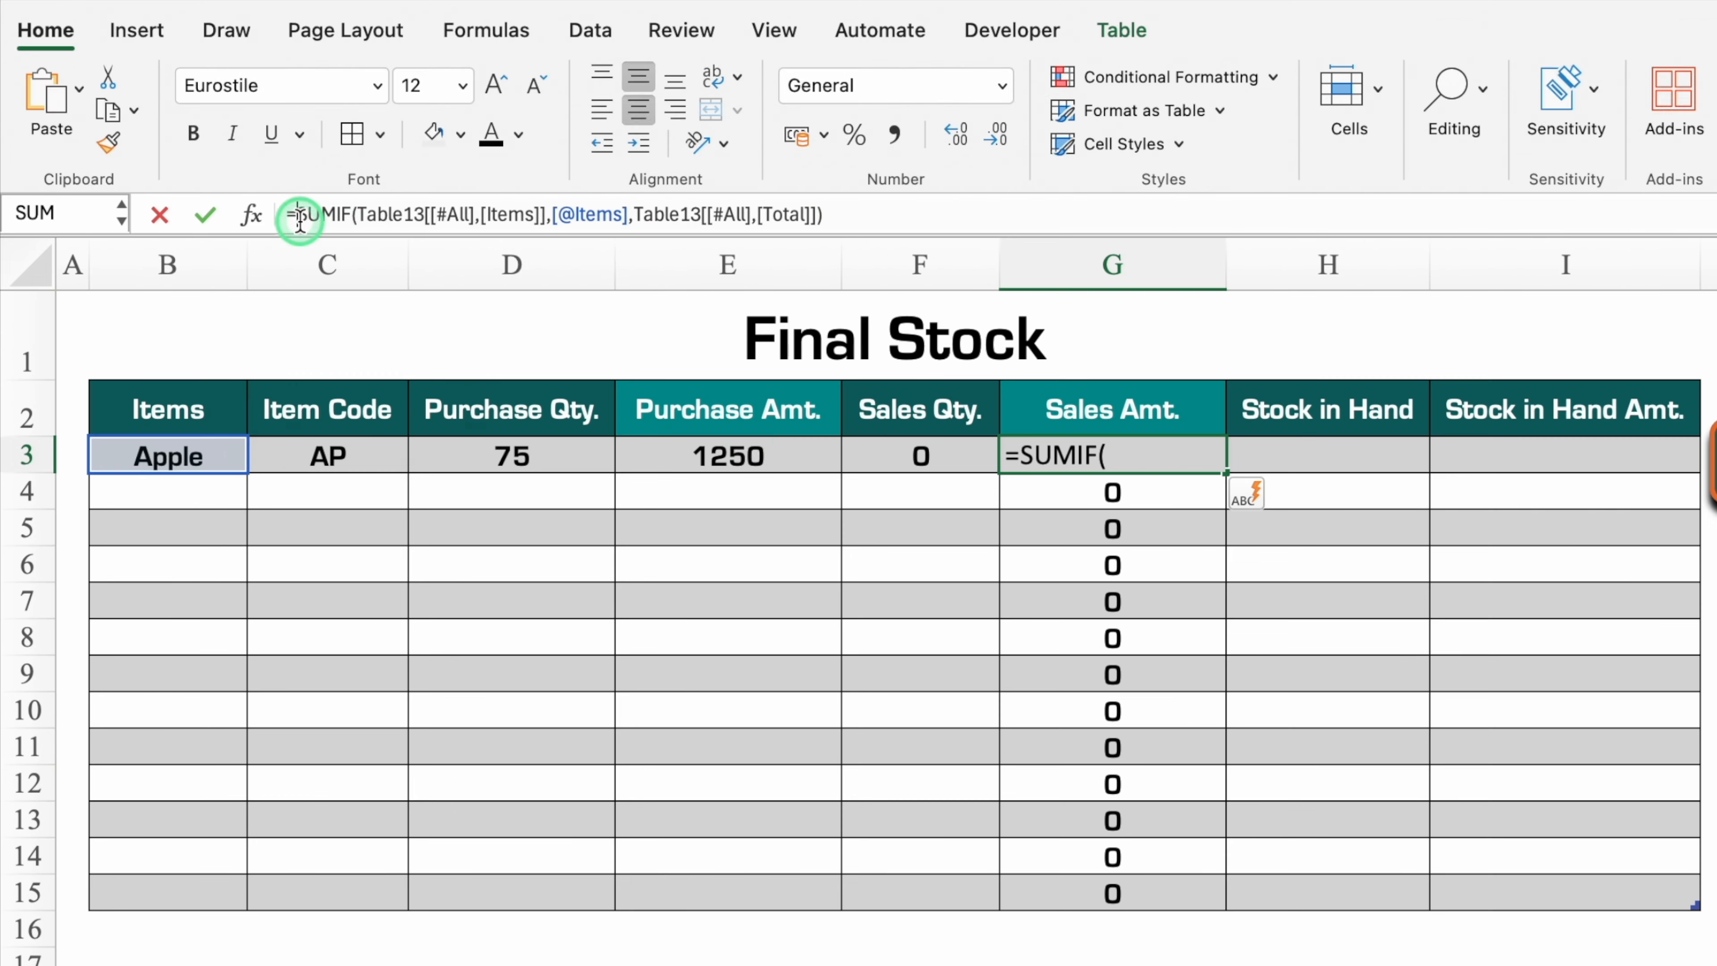
{"action": "type", "text": "IF("}
{"action": "left_click", "coordinate": [207, 454]}
{"action": "type", "text": "=\"\",\"\","}
{"action": "key", "text": "Return"}
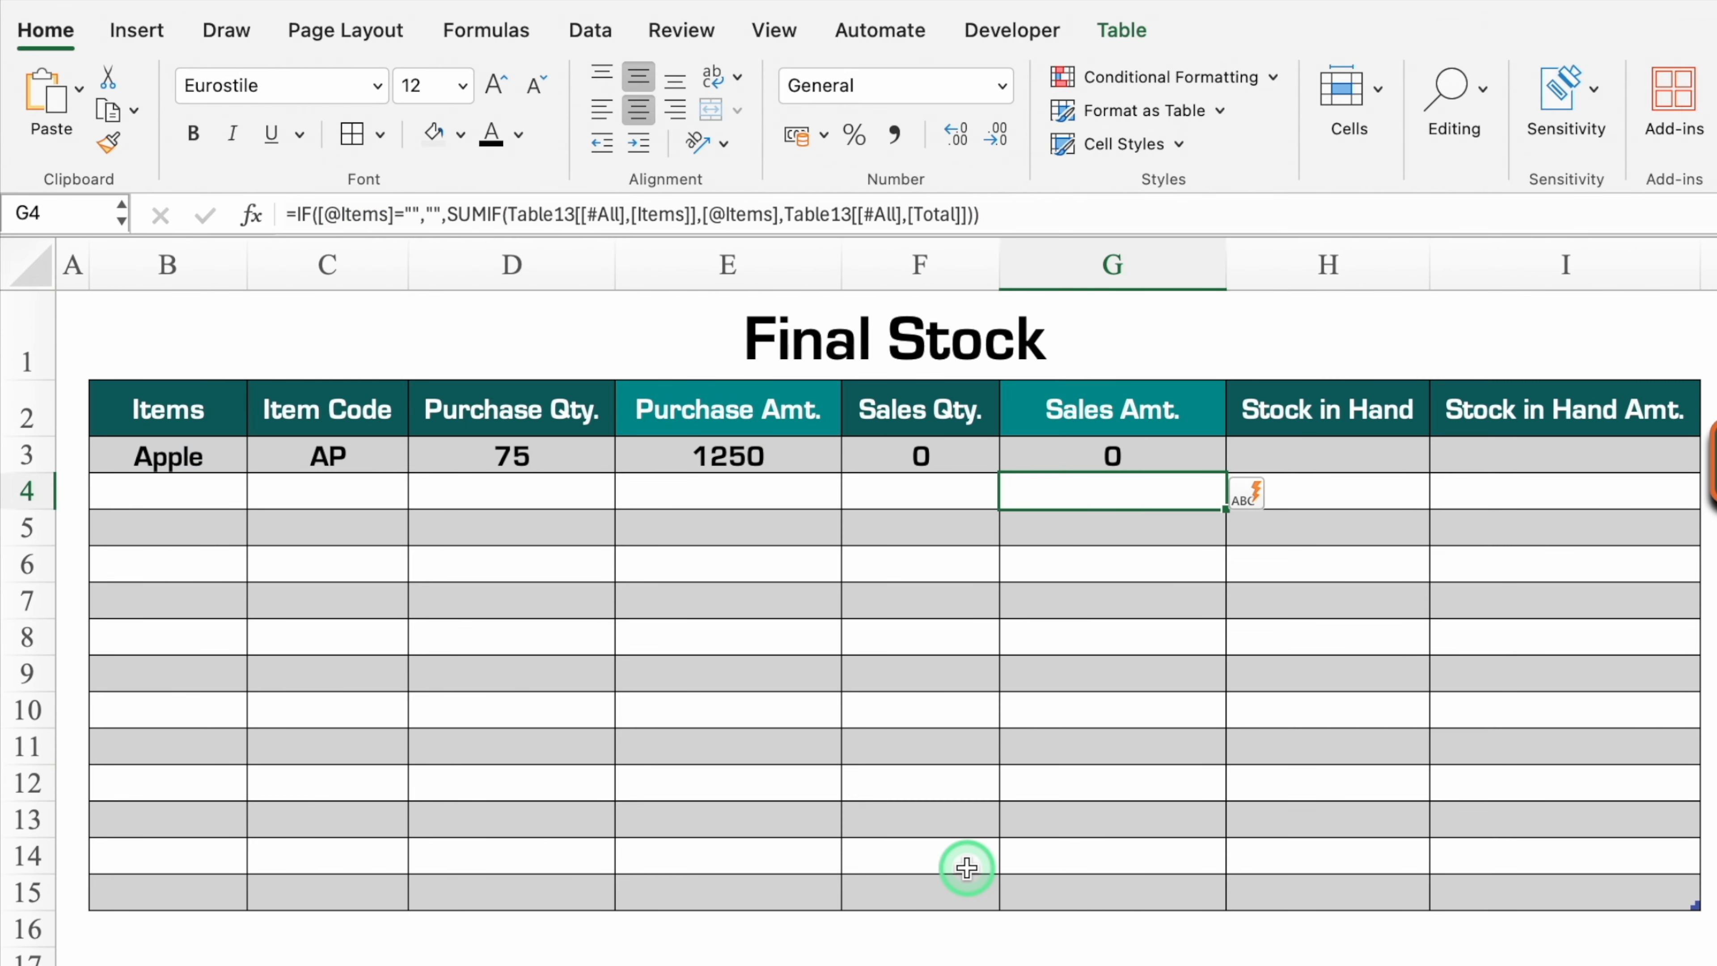
- Enter a formula in Stock in Hand cell H3 subtracting the row's Sales Qty. from its Purchase Qty
{"action": "left_click", "coordinate": [1371, 448]}
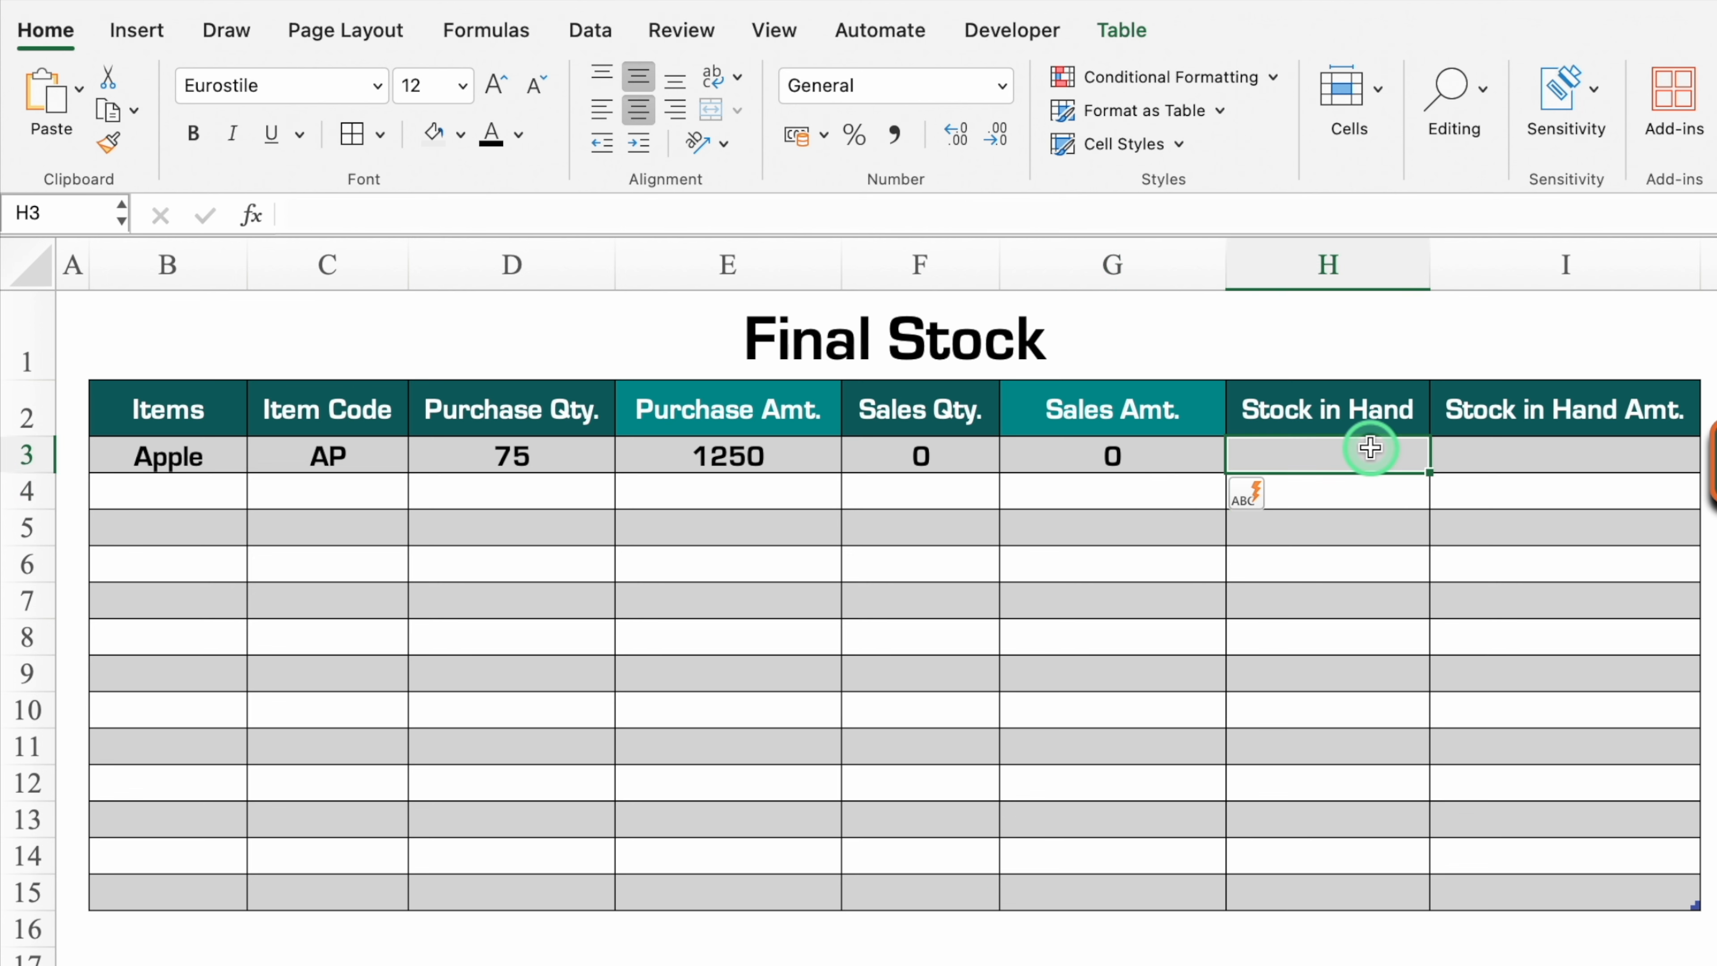
{"action": "type", "text": "="}
{"action": "left_click", "coordinate": [520, 445]}
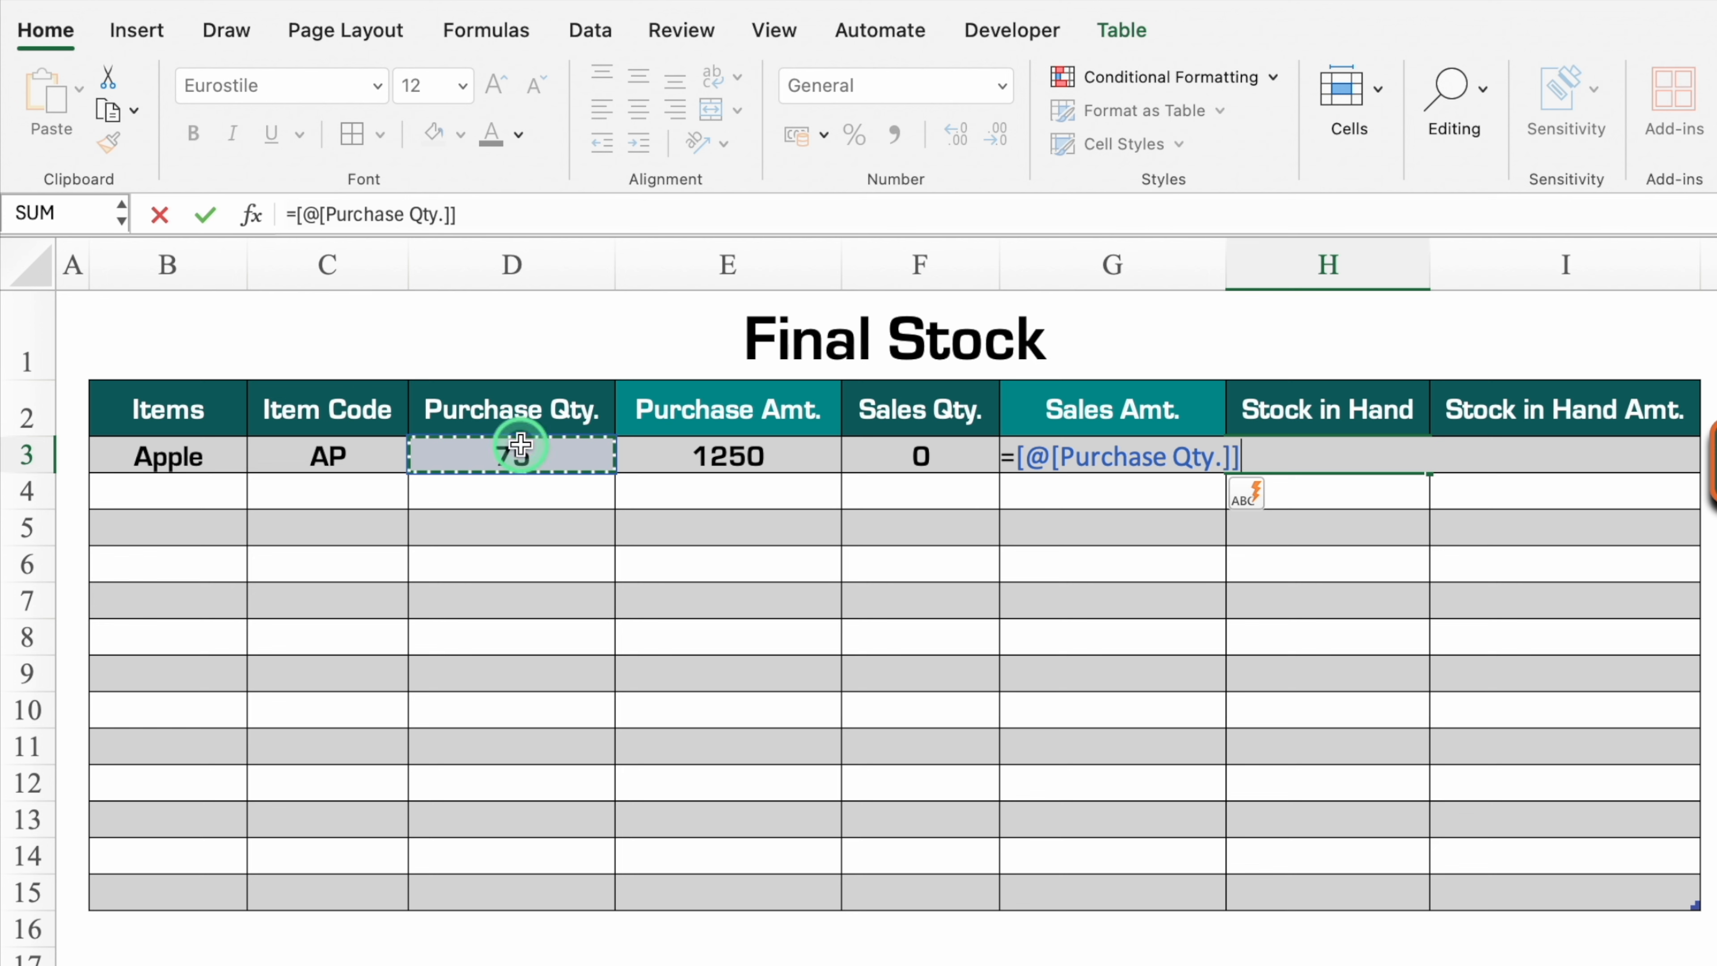
{"action": "type", "text": "-"}
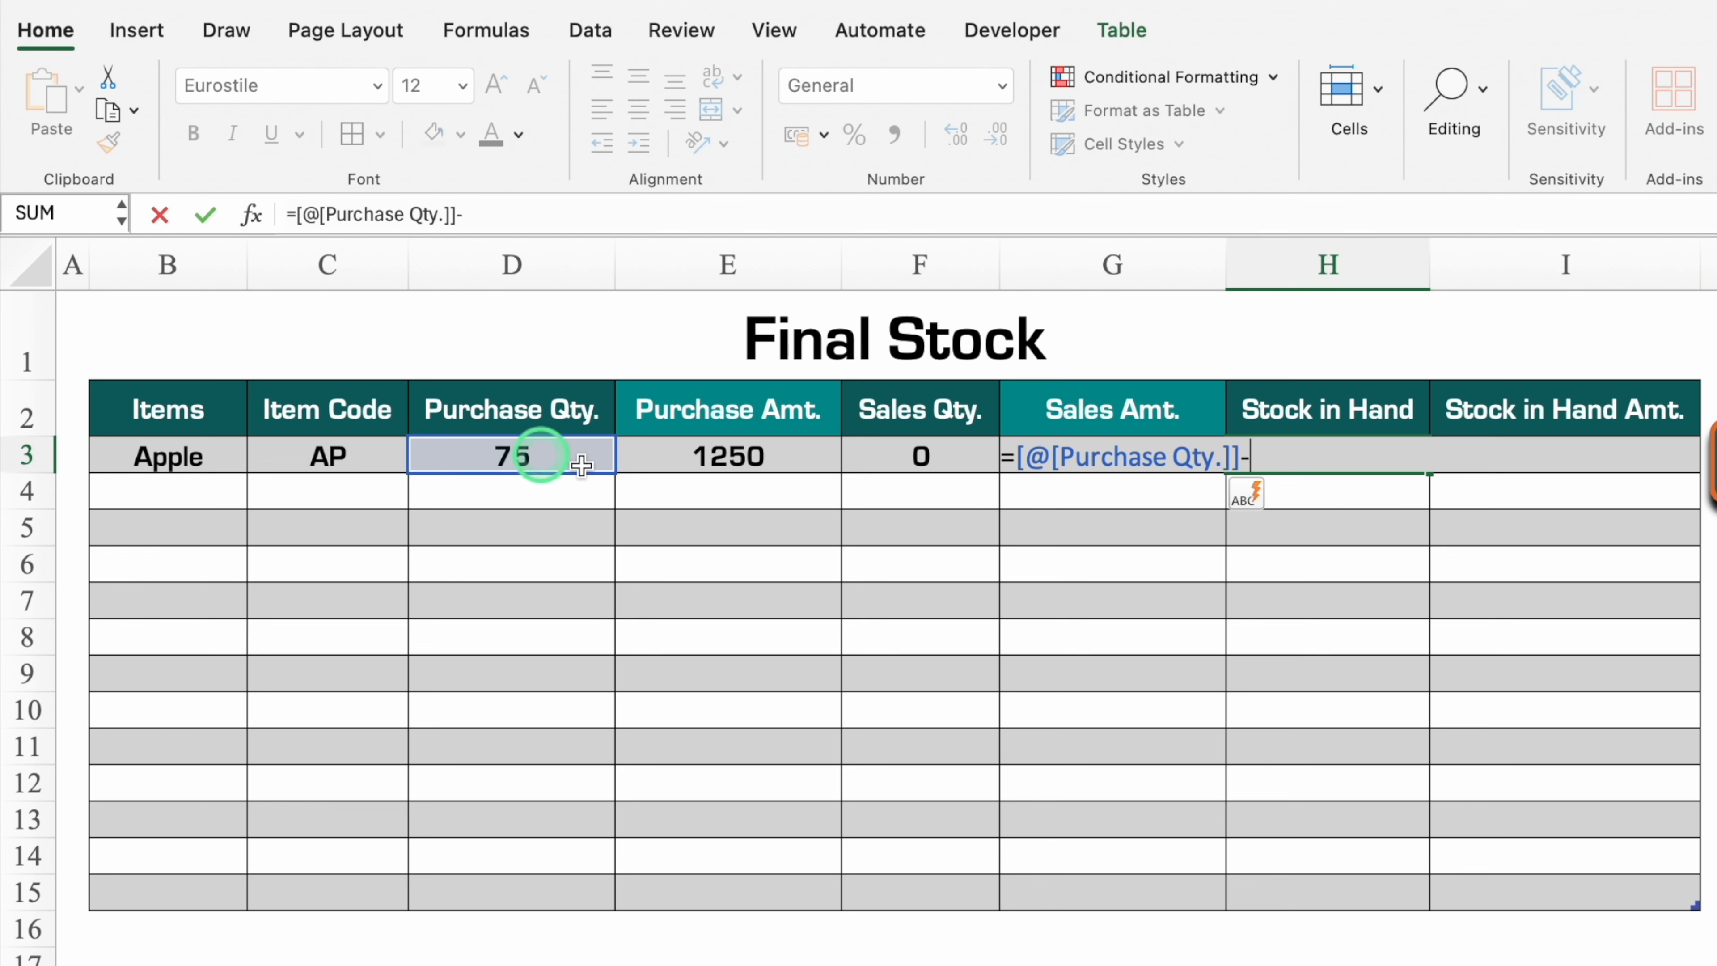
{"action": "left_click", "coordinate": [906, 448]}
{"action": "key", "text": "Return"}
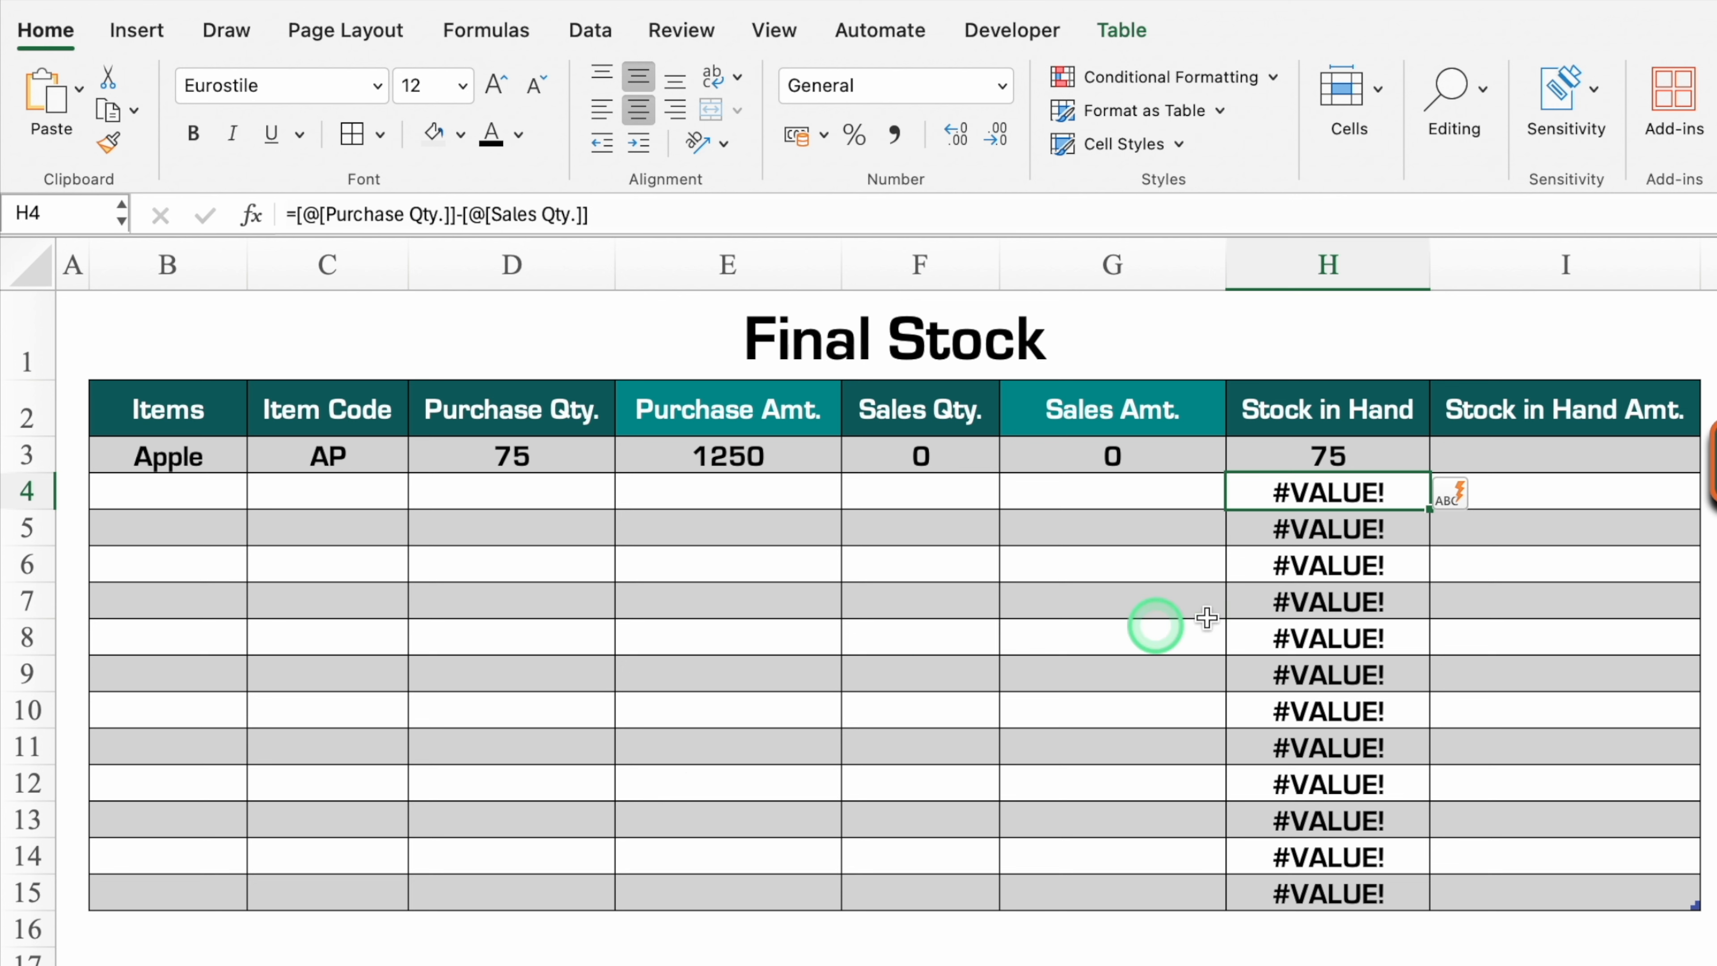
- Wrap the Stock in Hand formula in H3 in IFERROR with "" as the error value so empty rows stay blank
{"action": "left_click", "coordinate": [1337, 452]}
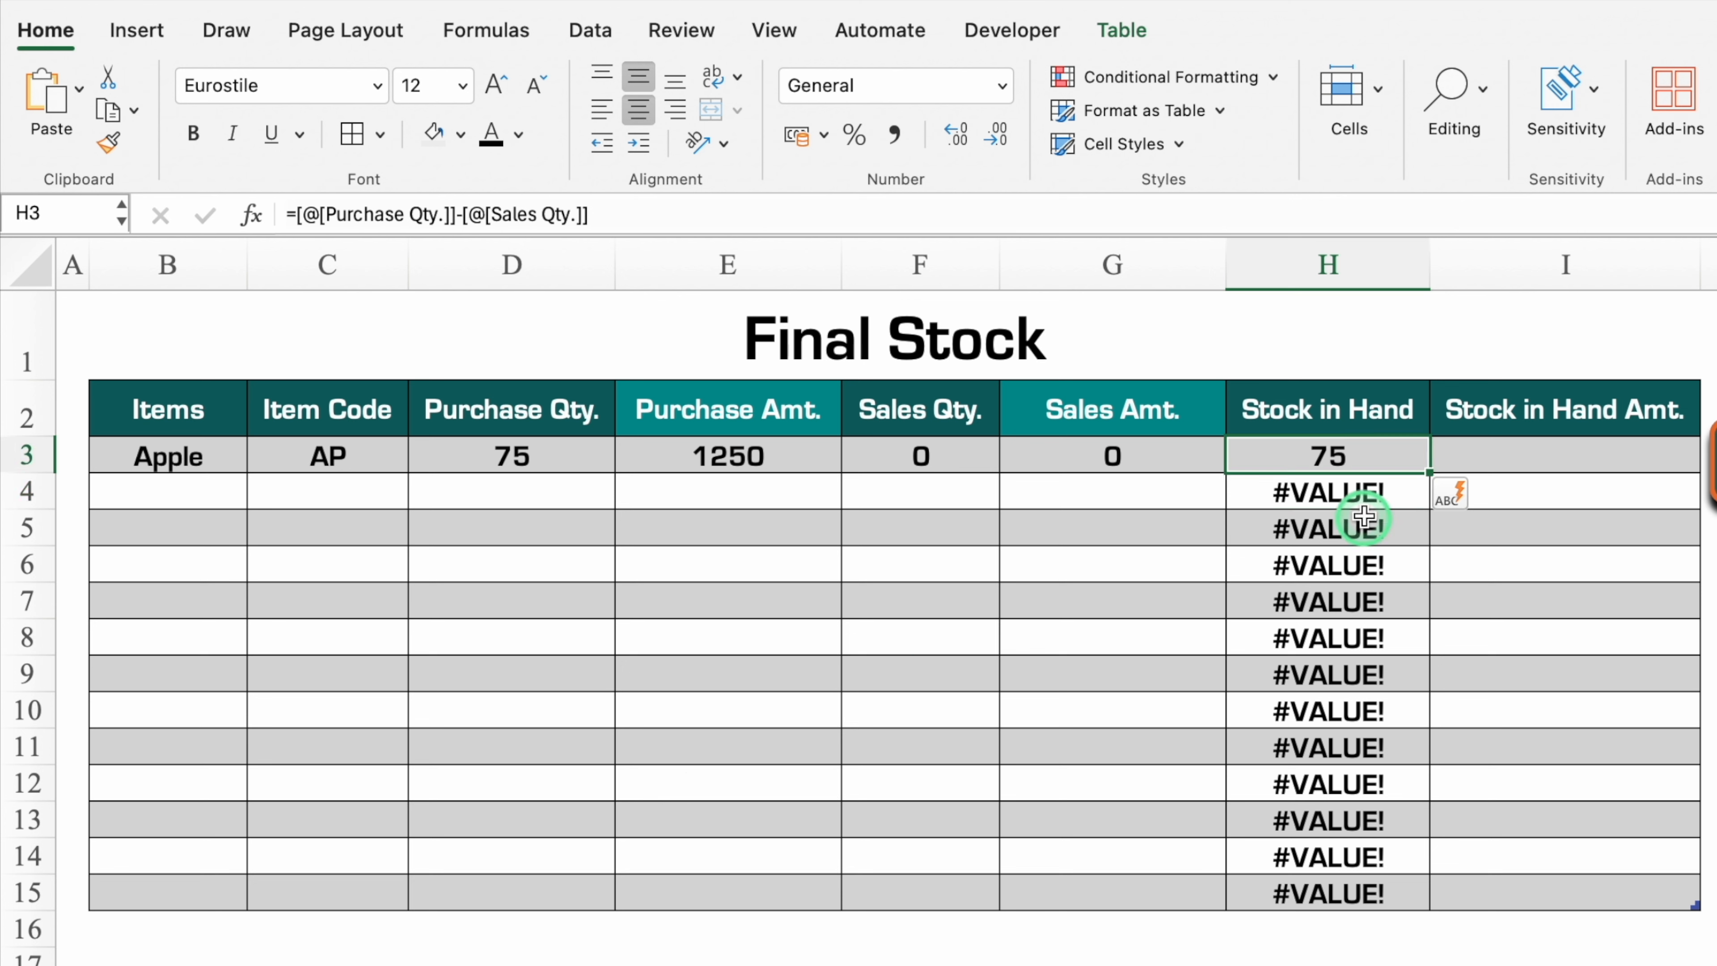
{"action": "left_click", "coordinate": [311, 217]}
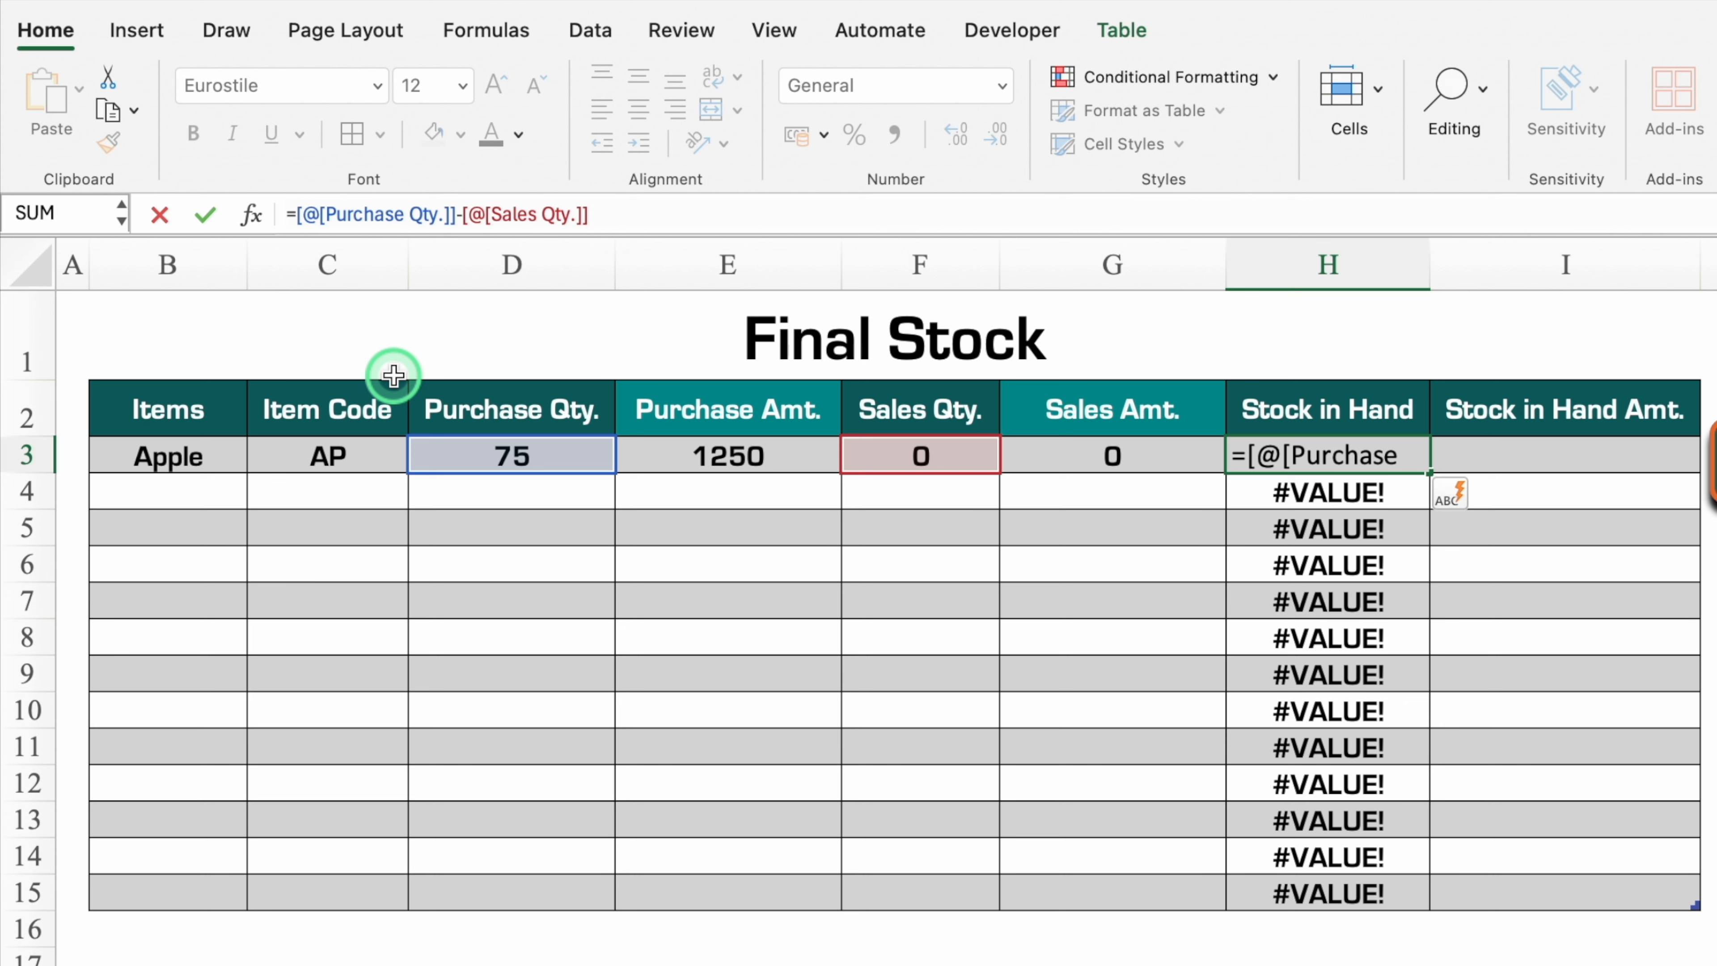
{"action": "type", "text": "iferr"}
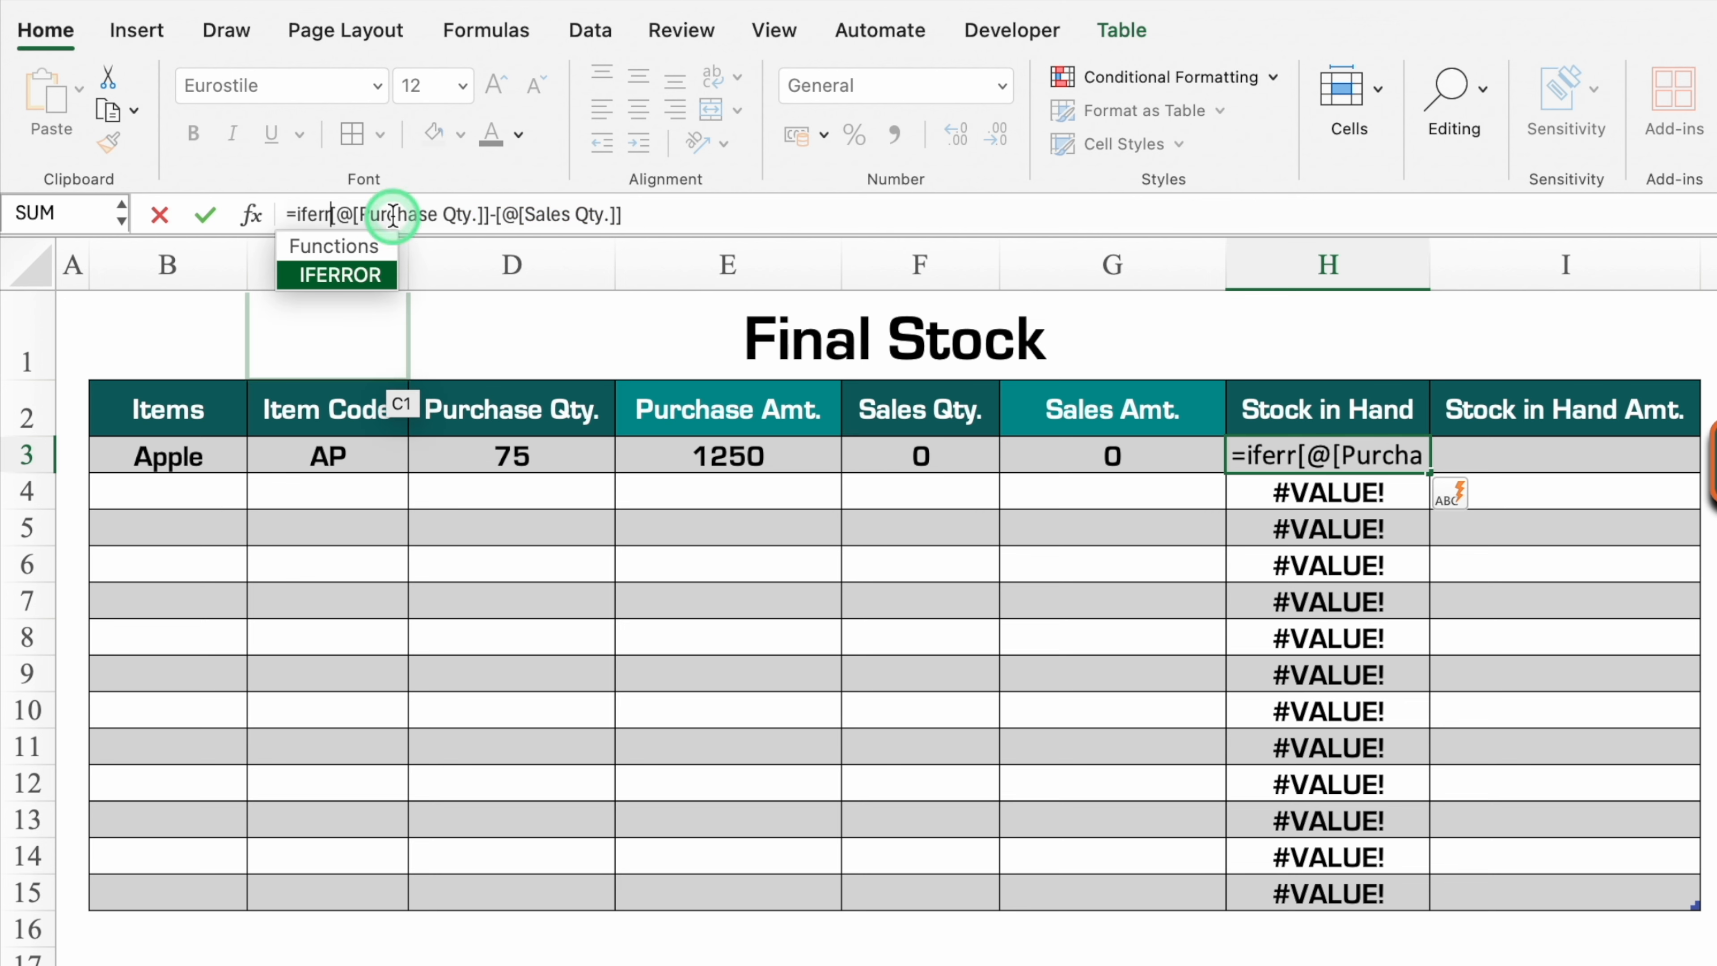
{"action": "double_click", "coordinate": [354, 277]}
{"action": "left_click", "coordinate": [751, 214]}
{"action": "type", "text": ","}
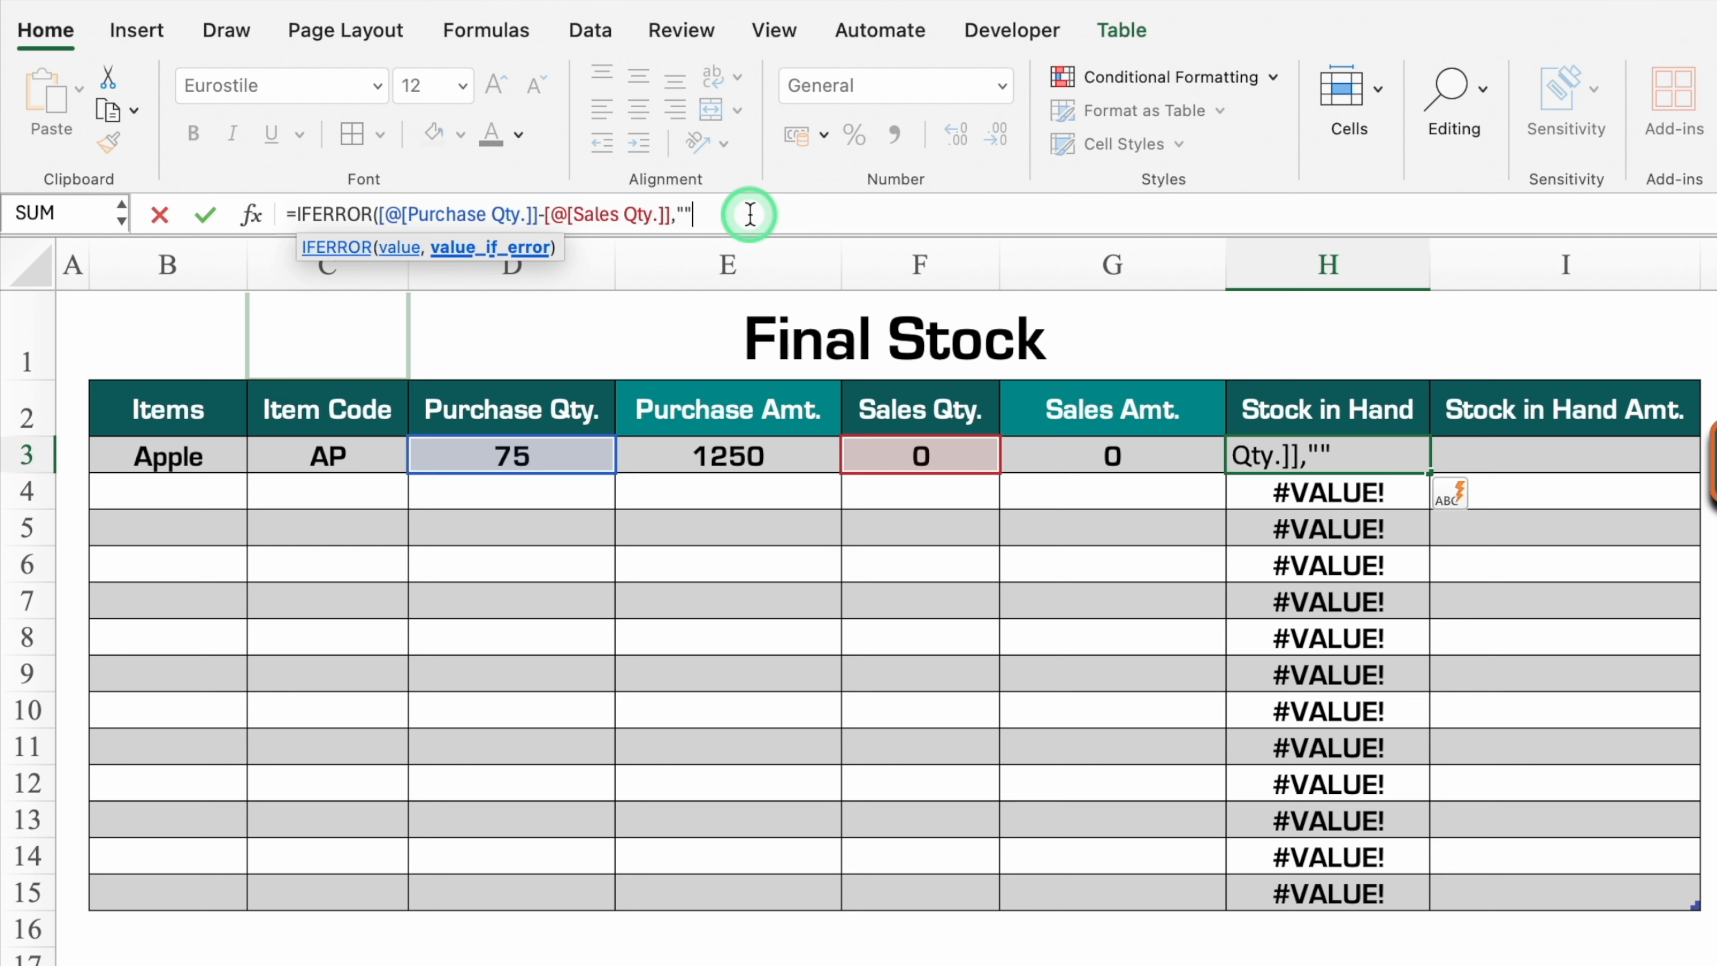
{"action": "type", "text": "\"\")"}
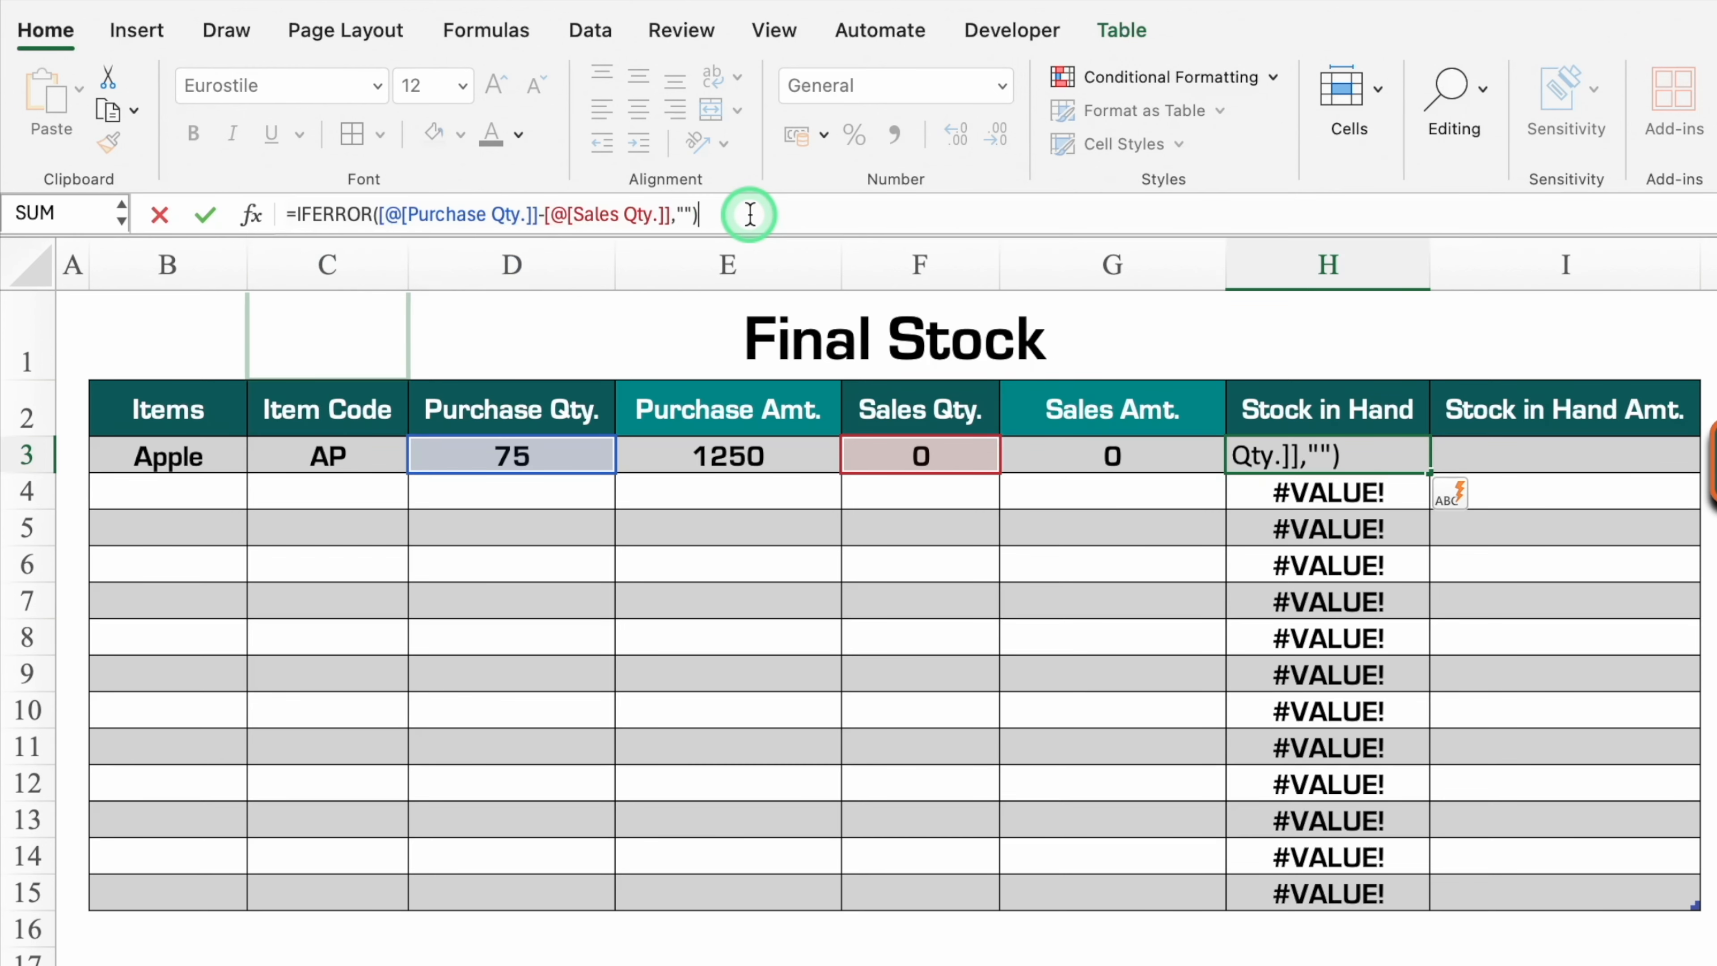
{"action": "key", "text": "Return"}
- Enter a formula in Stock in Hand Amt. cell I3 dividing the row's Purchase Amt. by its Purchase Qty., and reduce its displayed decimals
{"action": "left_click", "coordinate": [1514, 455]}
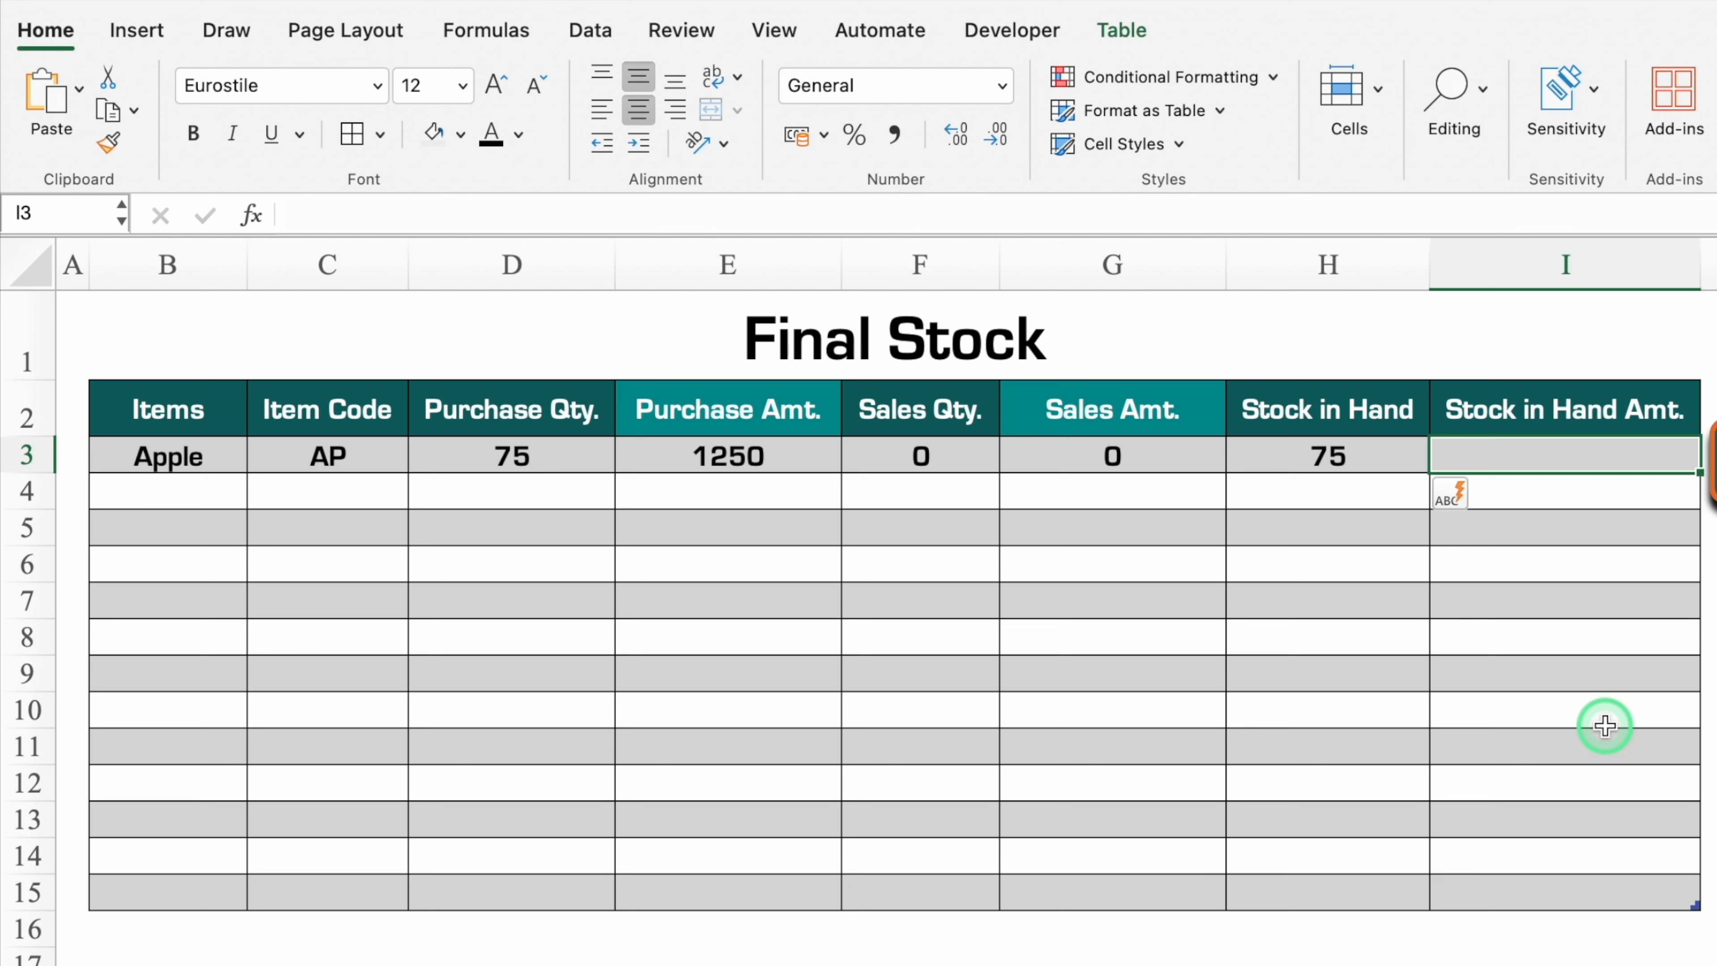
{"action": "type", "text": "="}
{"action": "left_click", "coordinate": [764, 450]}
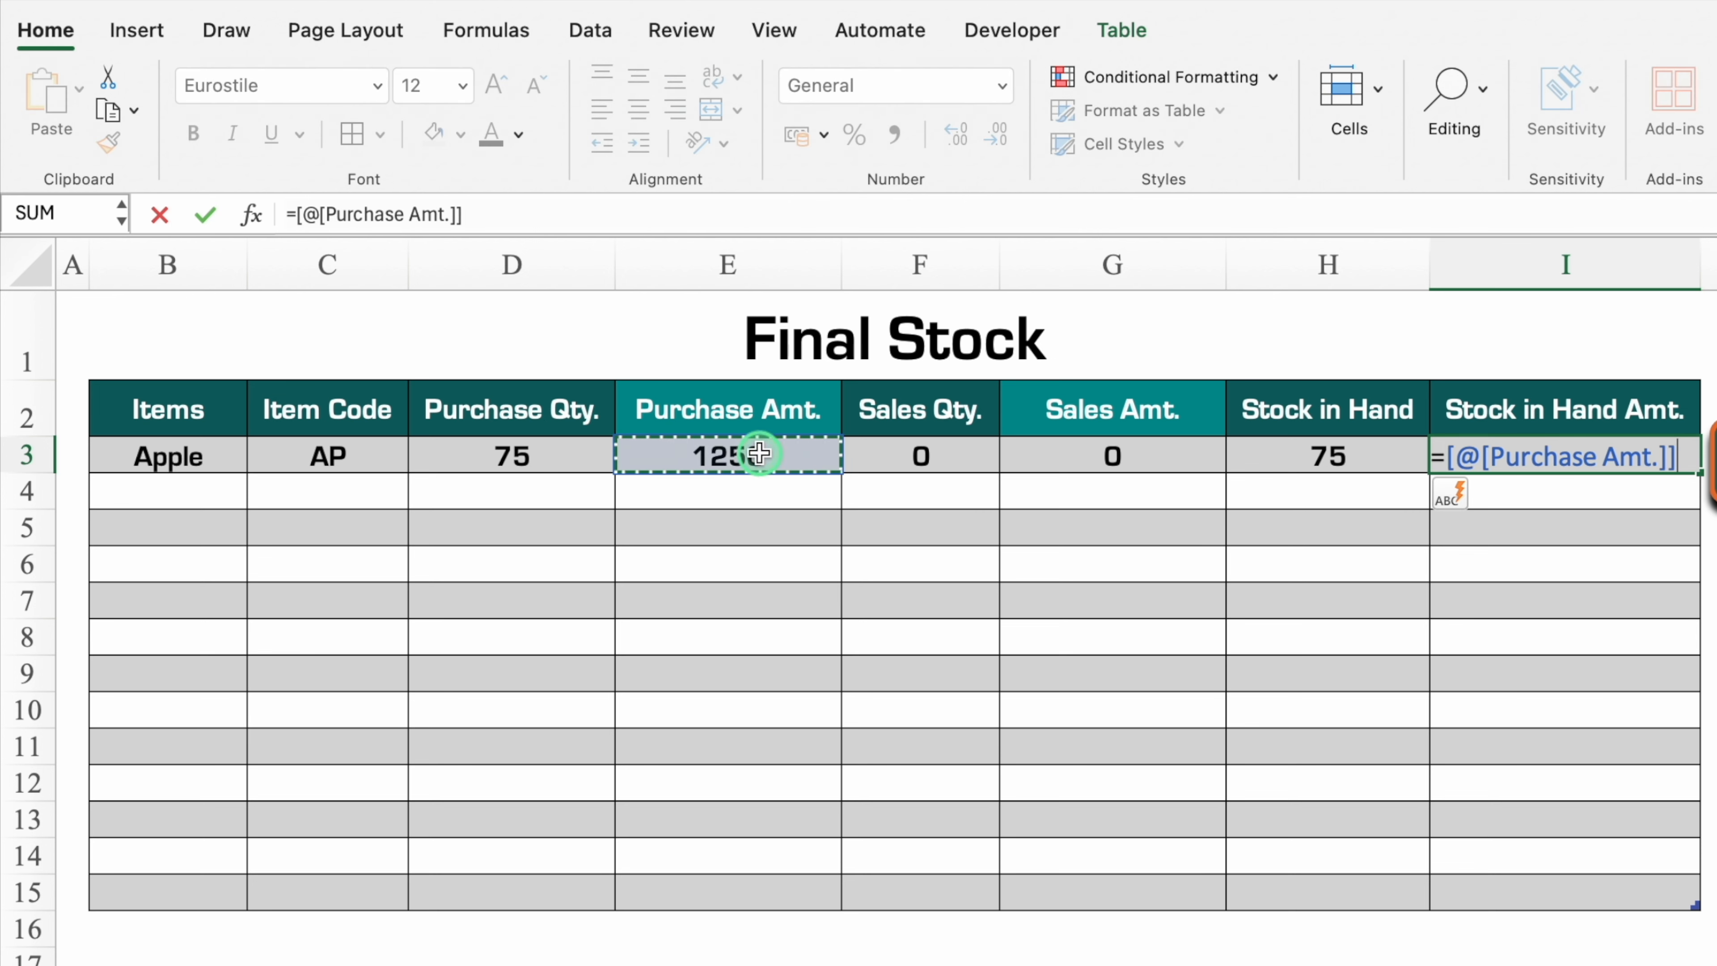
{"action": "type", "text": "/"}
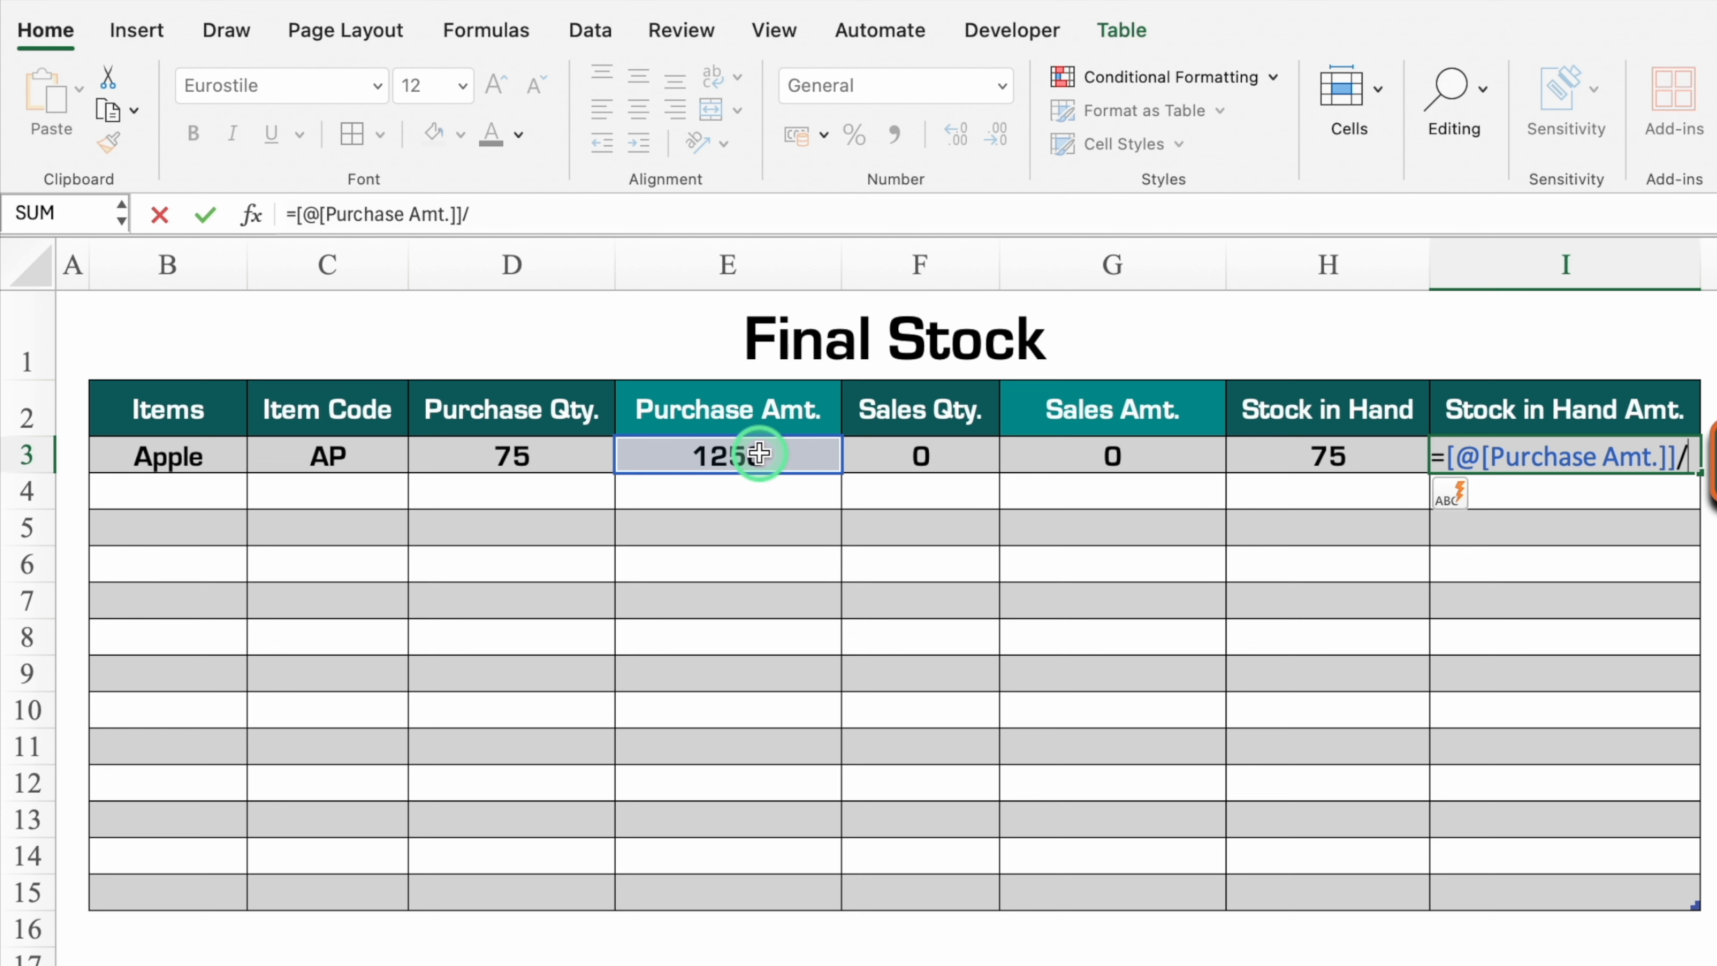
{"action": "left_click", "coordinate": [574, 449]}
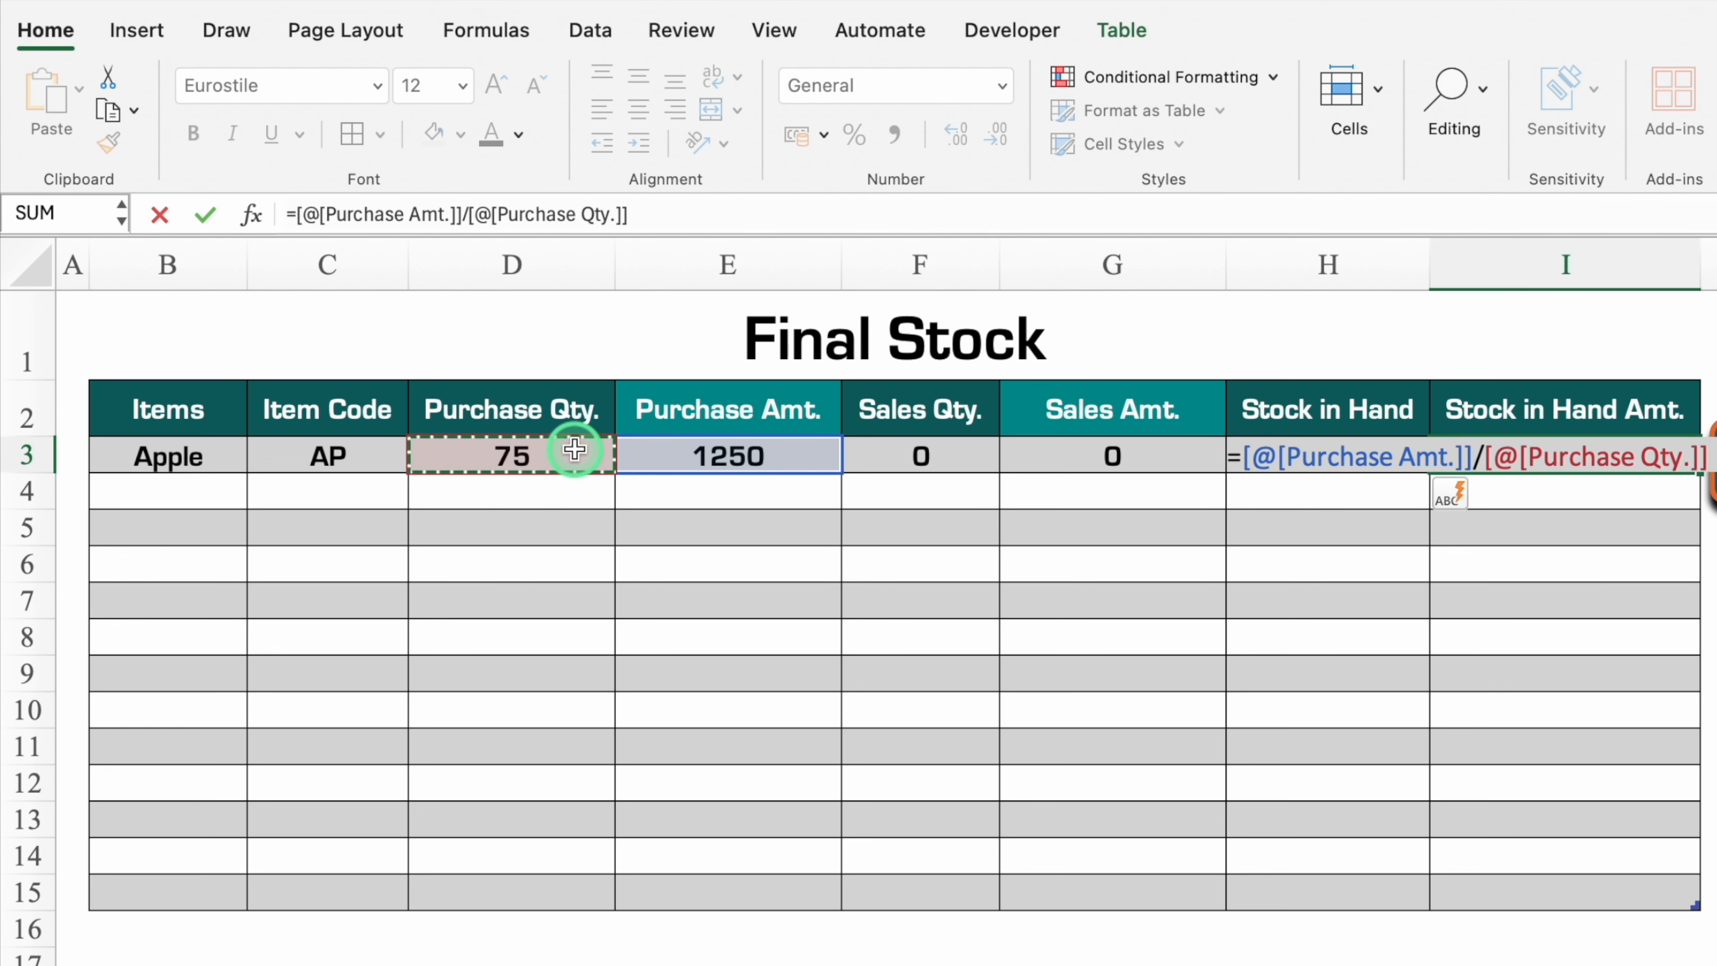
{"action": "key", "text": "Return"}
{"action": "left_click", "coordinate": [1541, 453]}
{"action": "left_click", "coordinate": [997, 139]}
{"action": "left_click", "coordinate": [997, 139]}
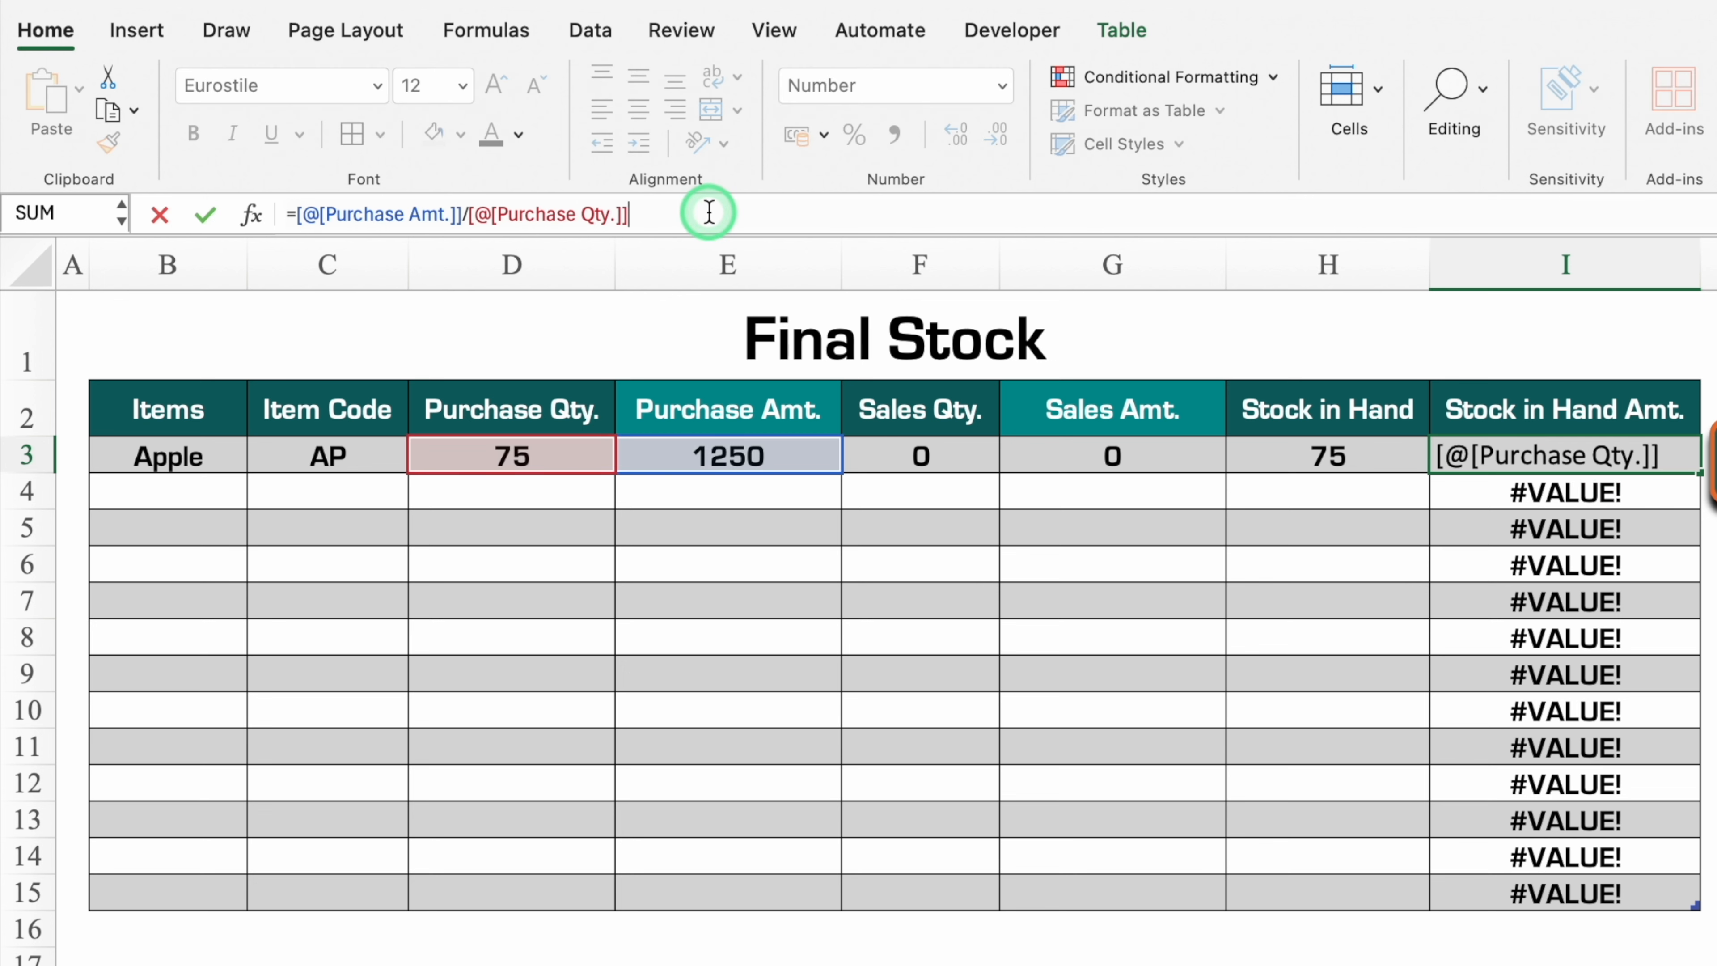
- Enclose the division in I3's formula in parentheses and multiply it by the row's Stock in Hand
{"action": "type", "text": ")"}
{"action": "left_click", "coordinate": [295, 214]}
{"action": "type", "text": "("}
{"action": "left_click", "coordinate": [762, 222]}
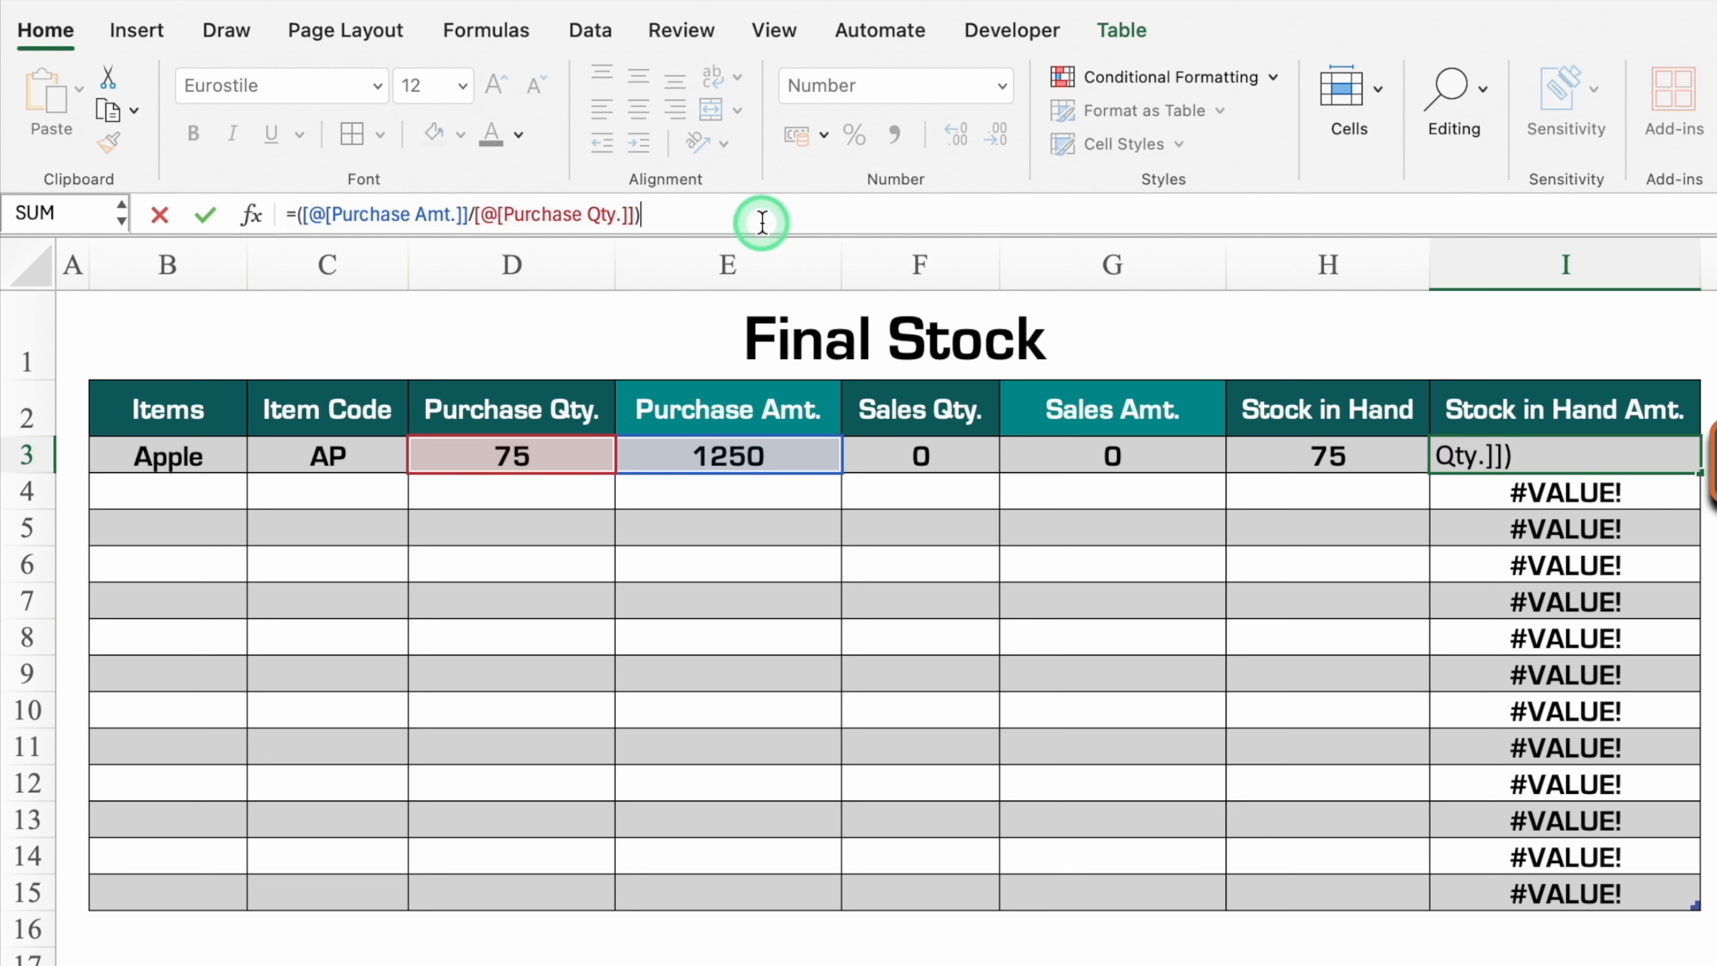
{"action": "type", "text": "*"}
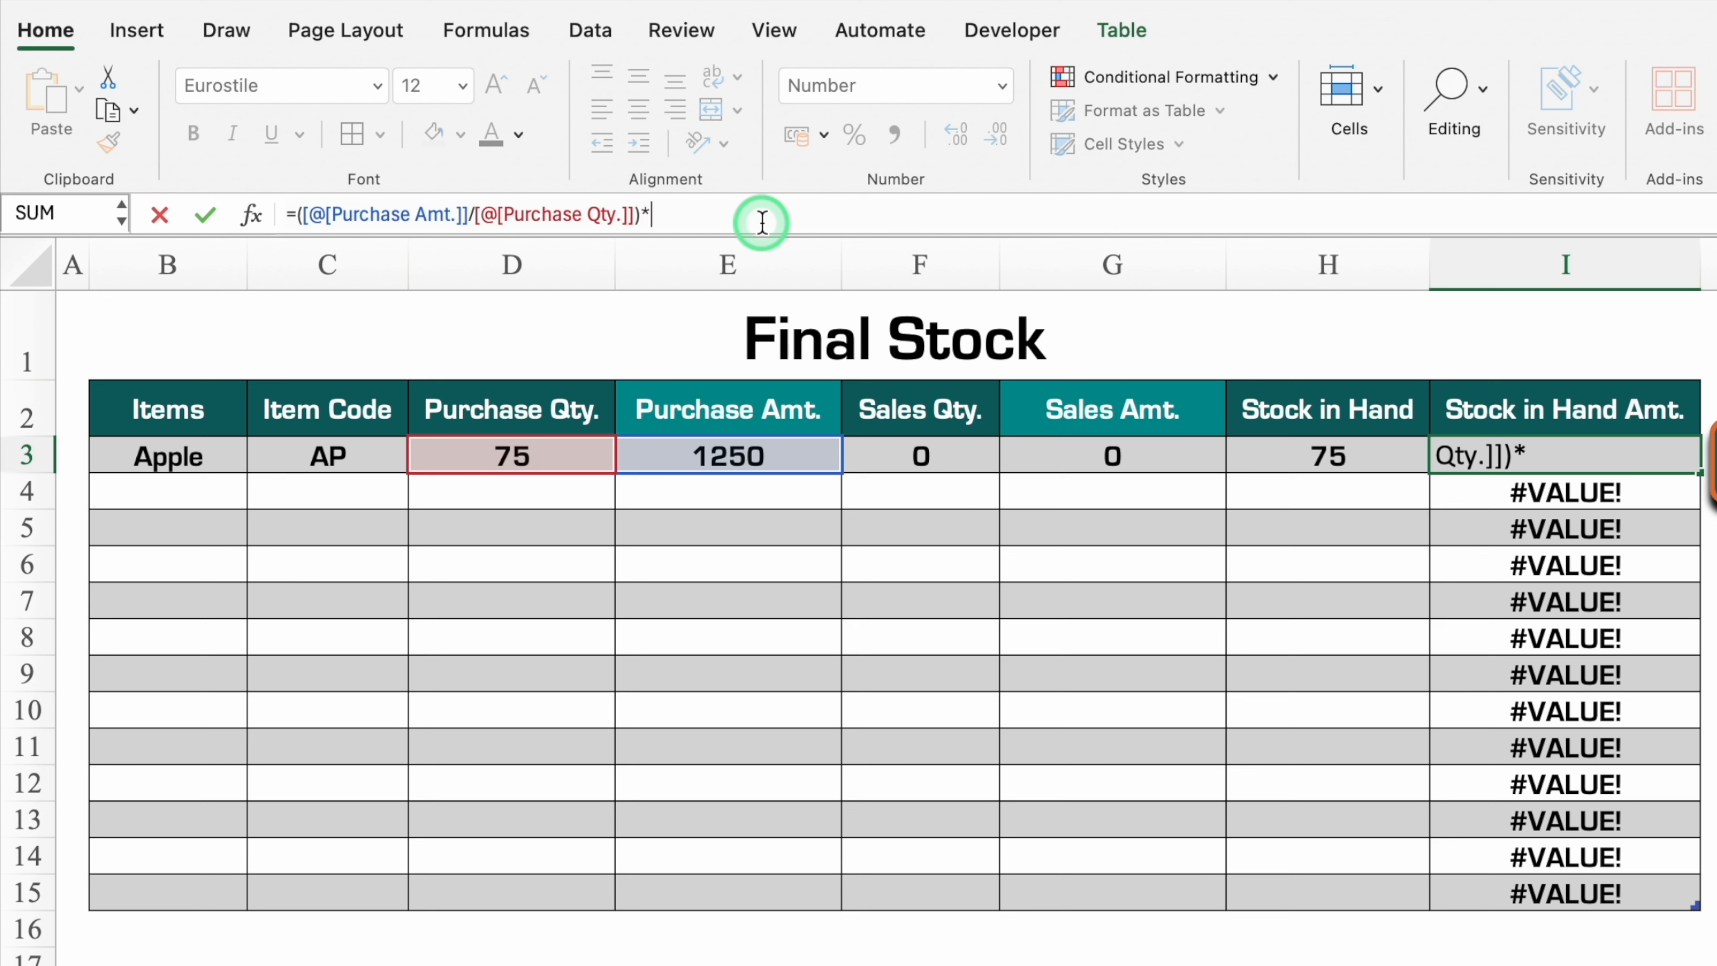
{"action": "left_click", "coordinate": [1369, 452]}
{"action": "key", "text": "Return"}
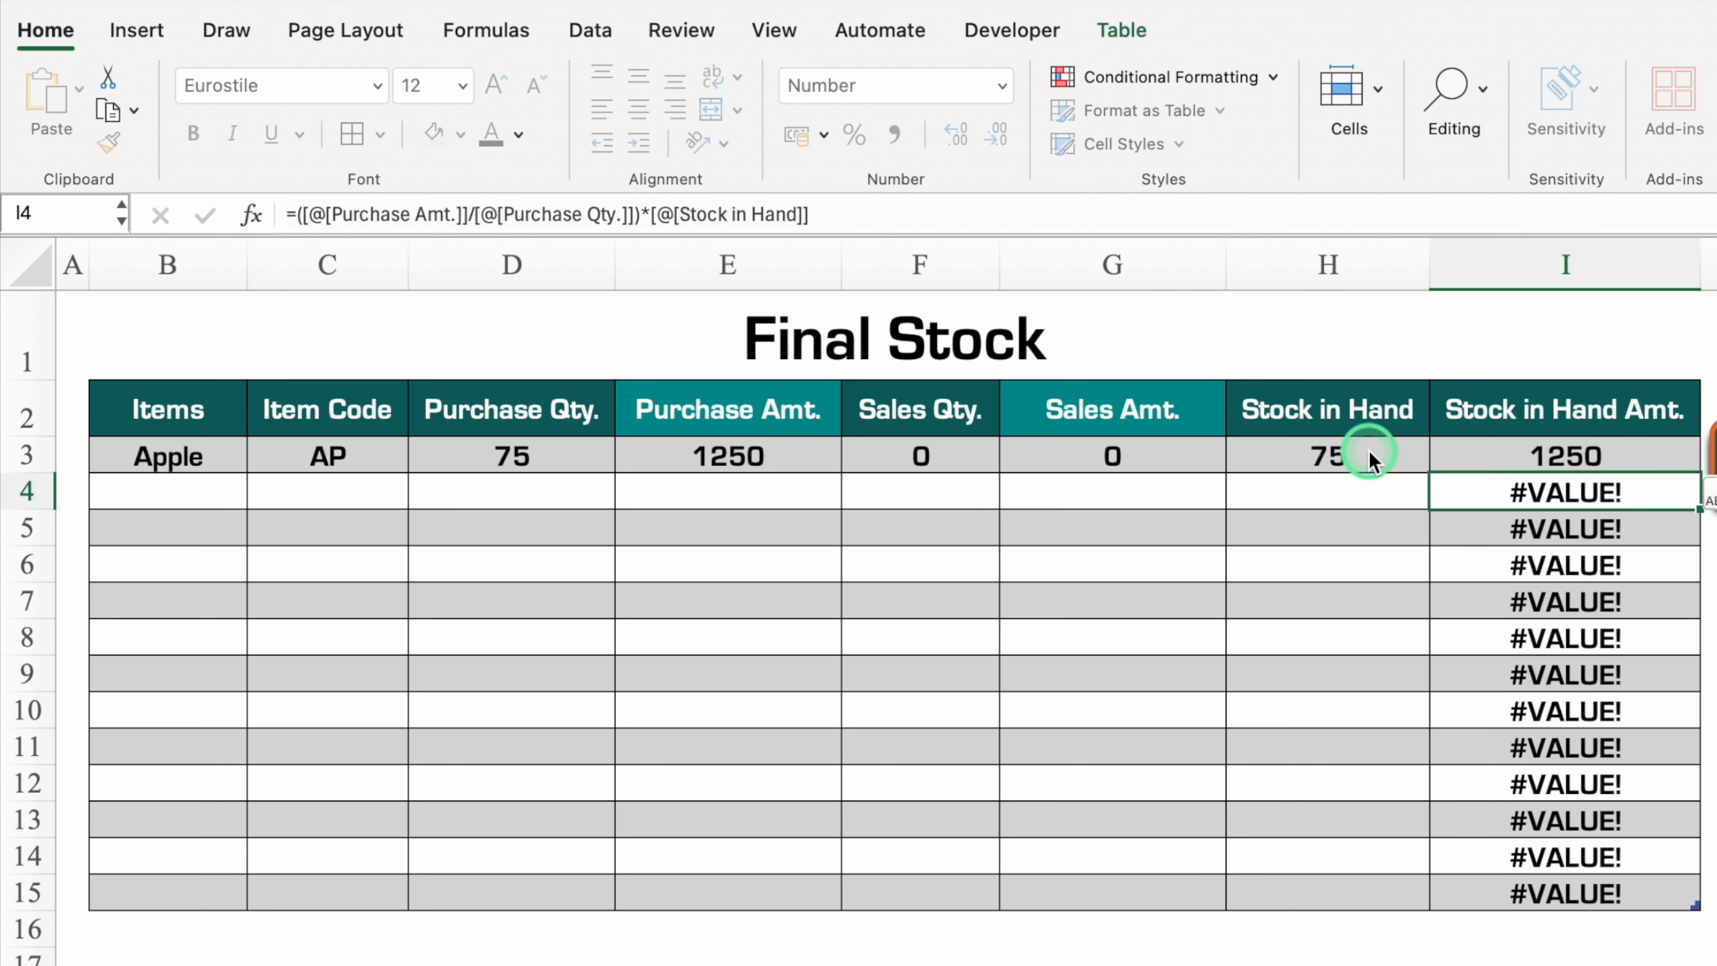
- Wrap the Stock in Hand Amt. formula in I3 in IFERROR with "" as the error value so empty rows stay blank
{"action": "left_click", "coordinate": [1518, 450]}
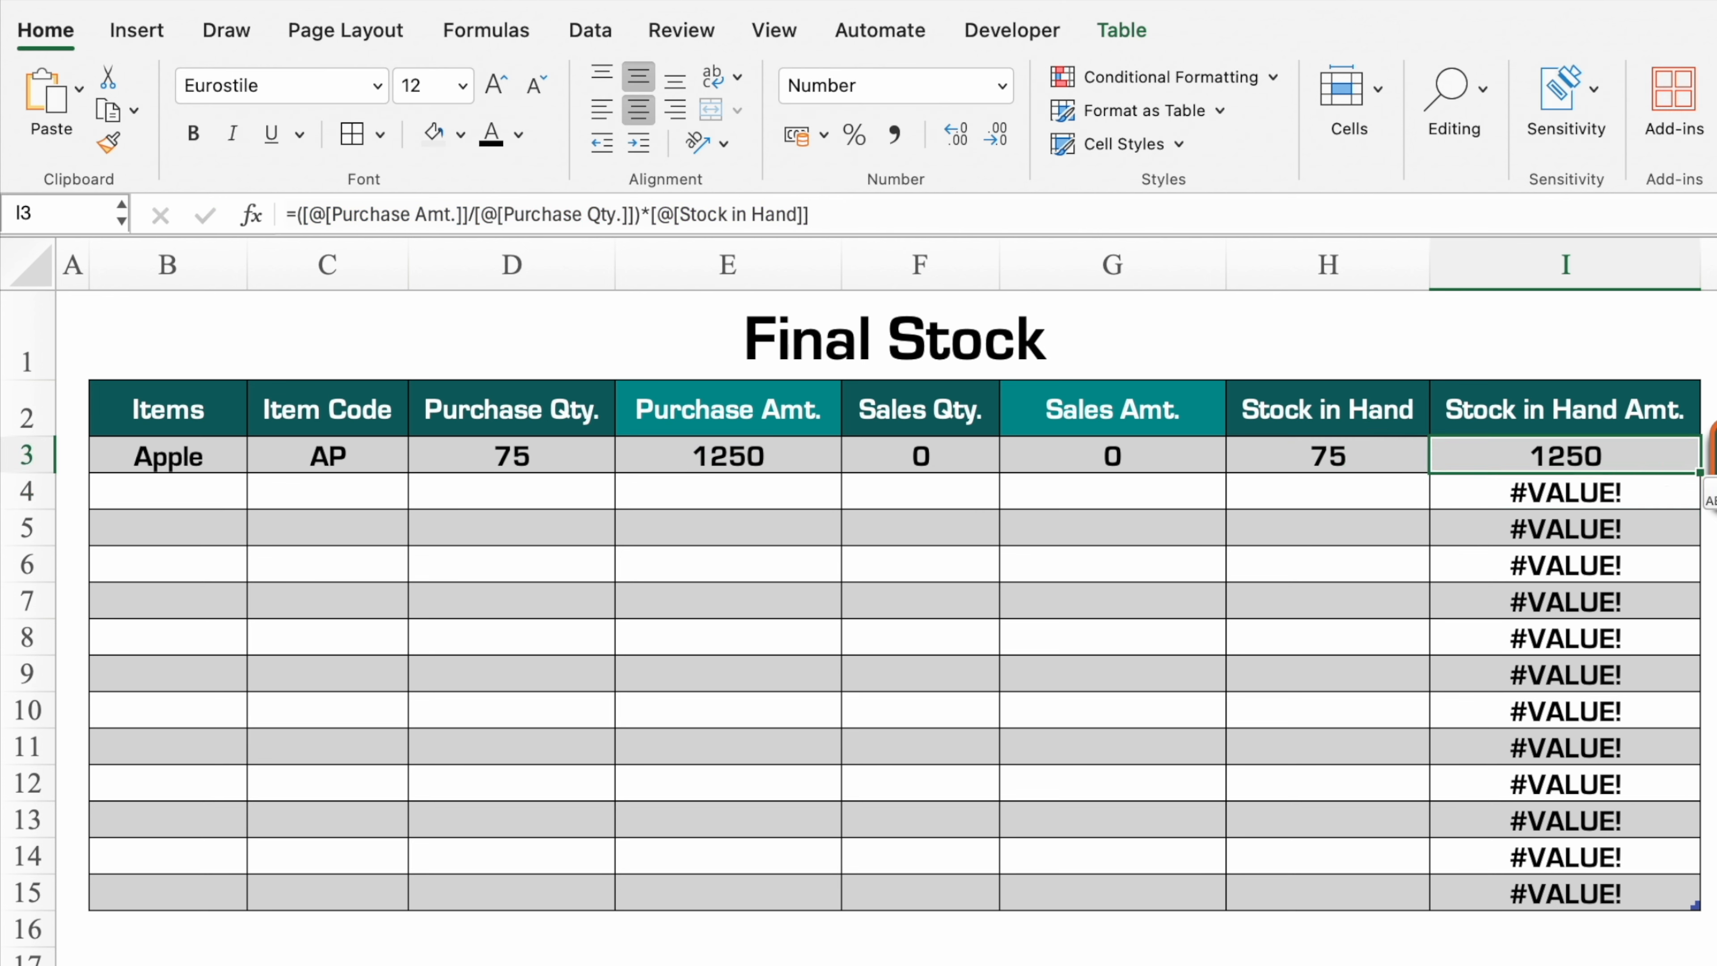
{"action": "left_click", "coordinate": [294, 214]}
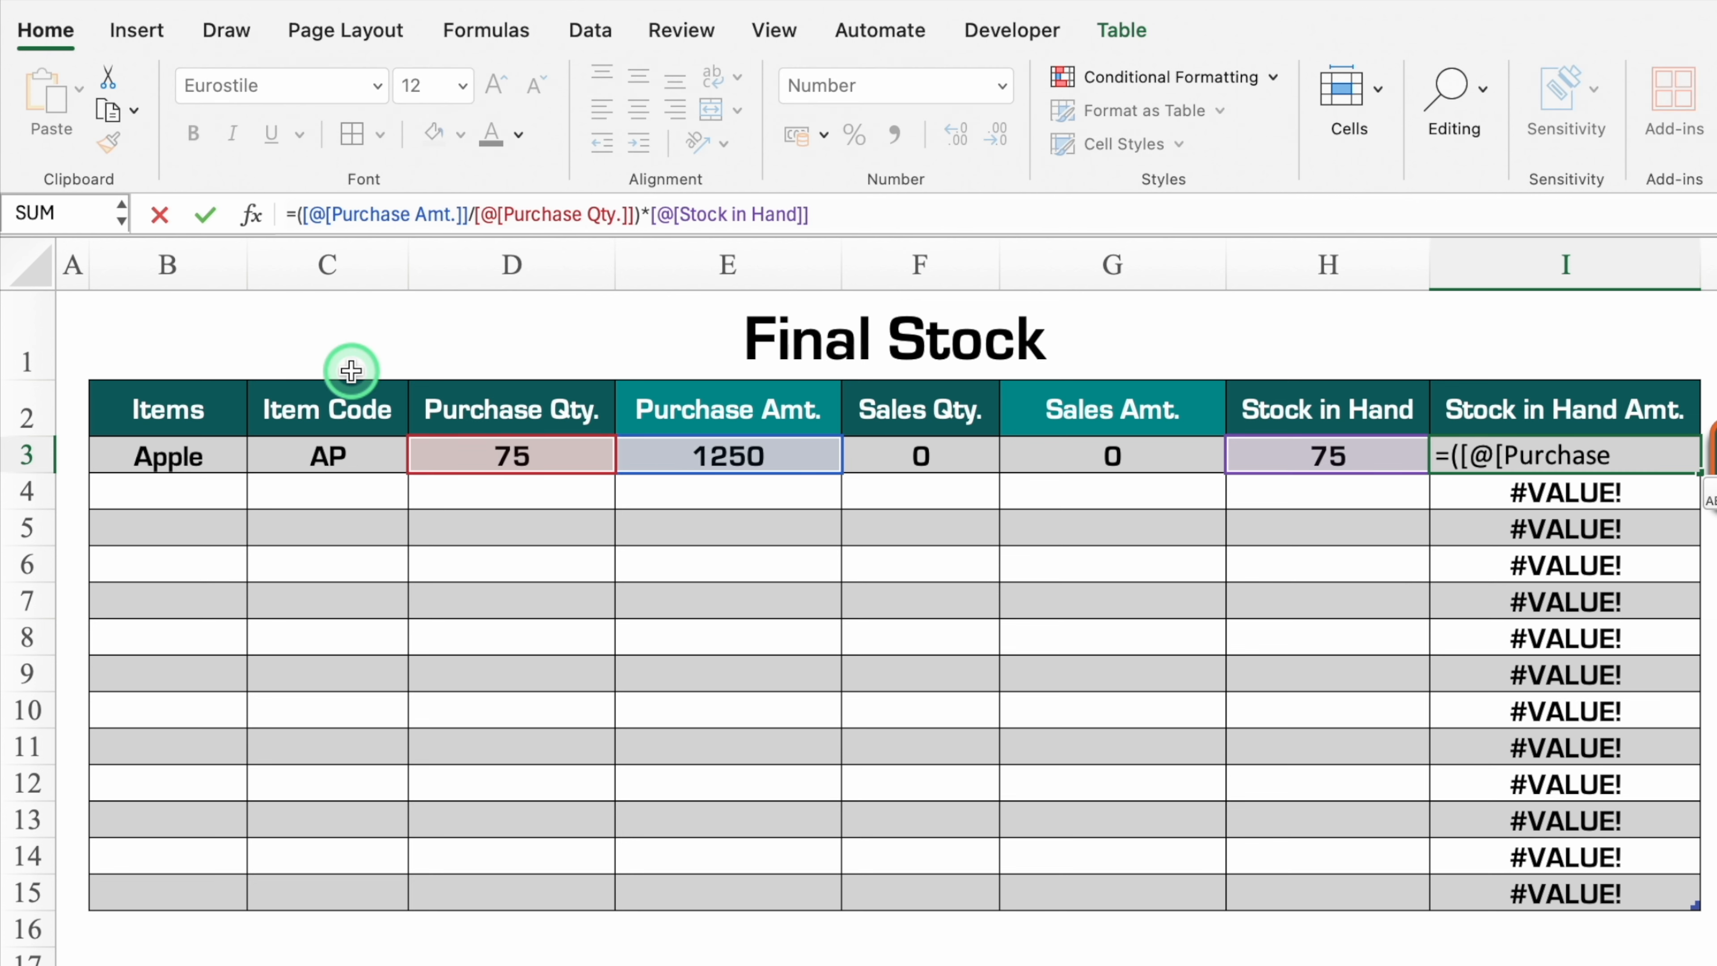
{"action": "type", "text": "ife"}
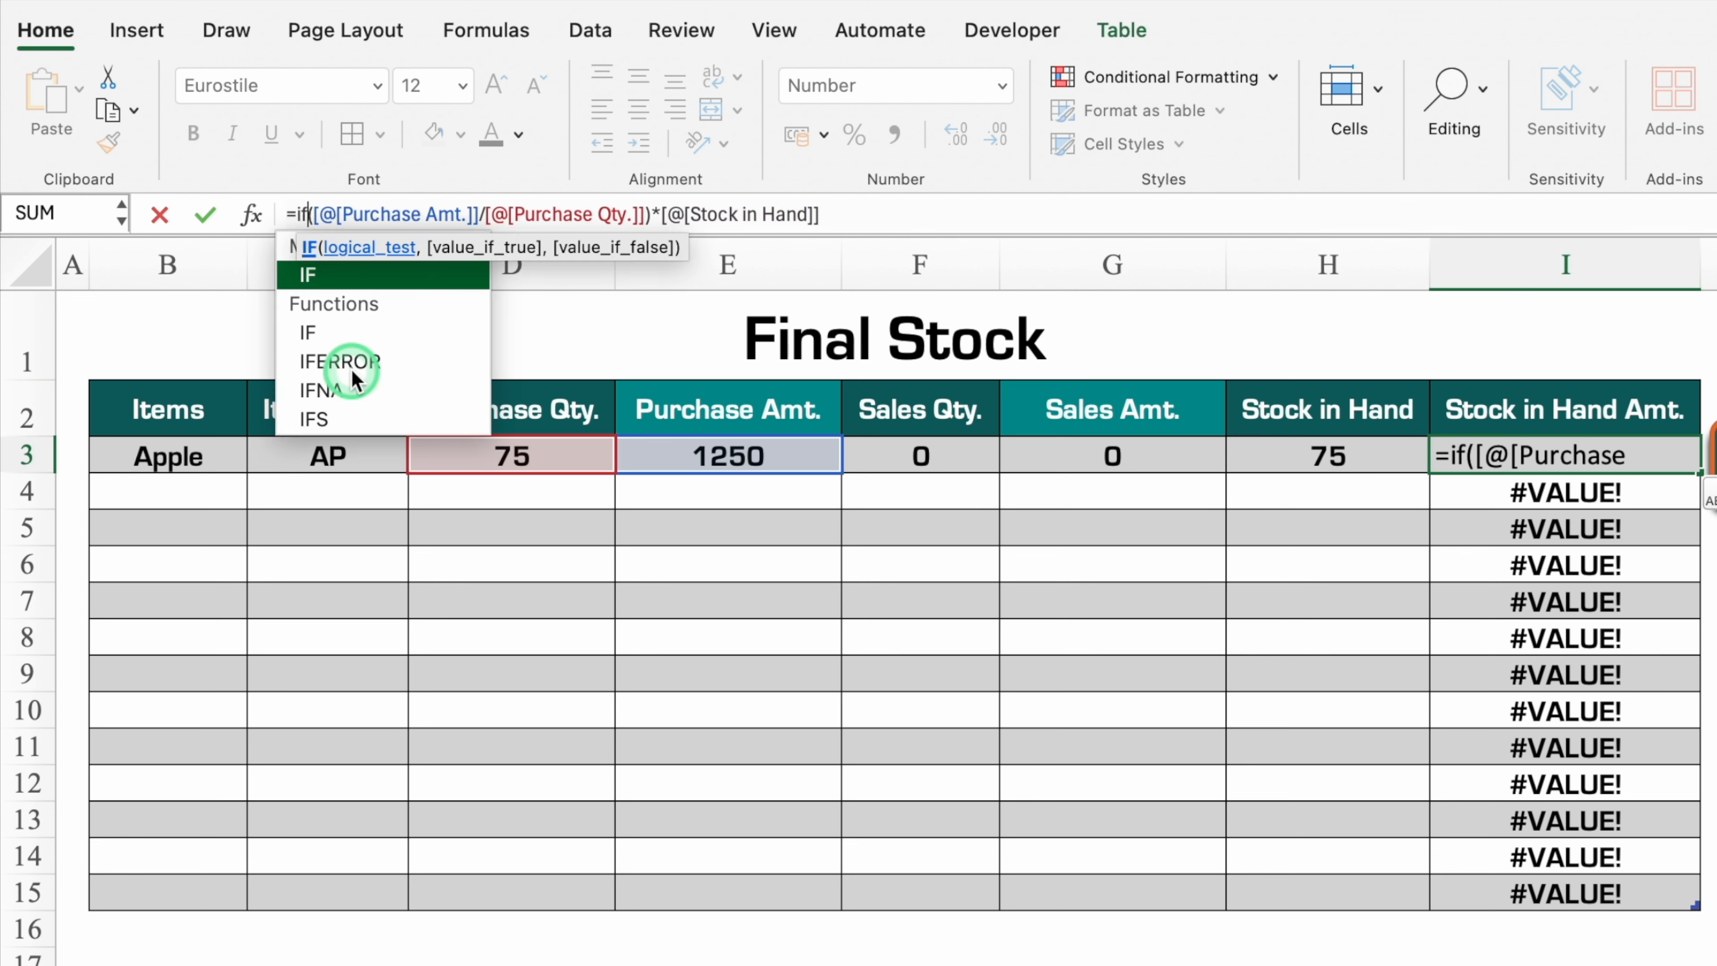
{"action": "double_click", "coordinate": [345, 276]}
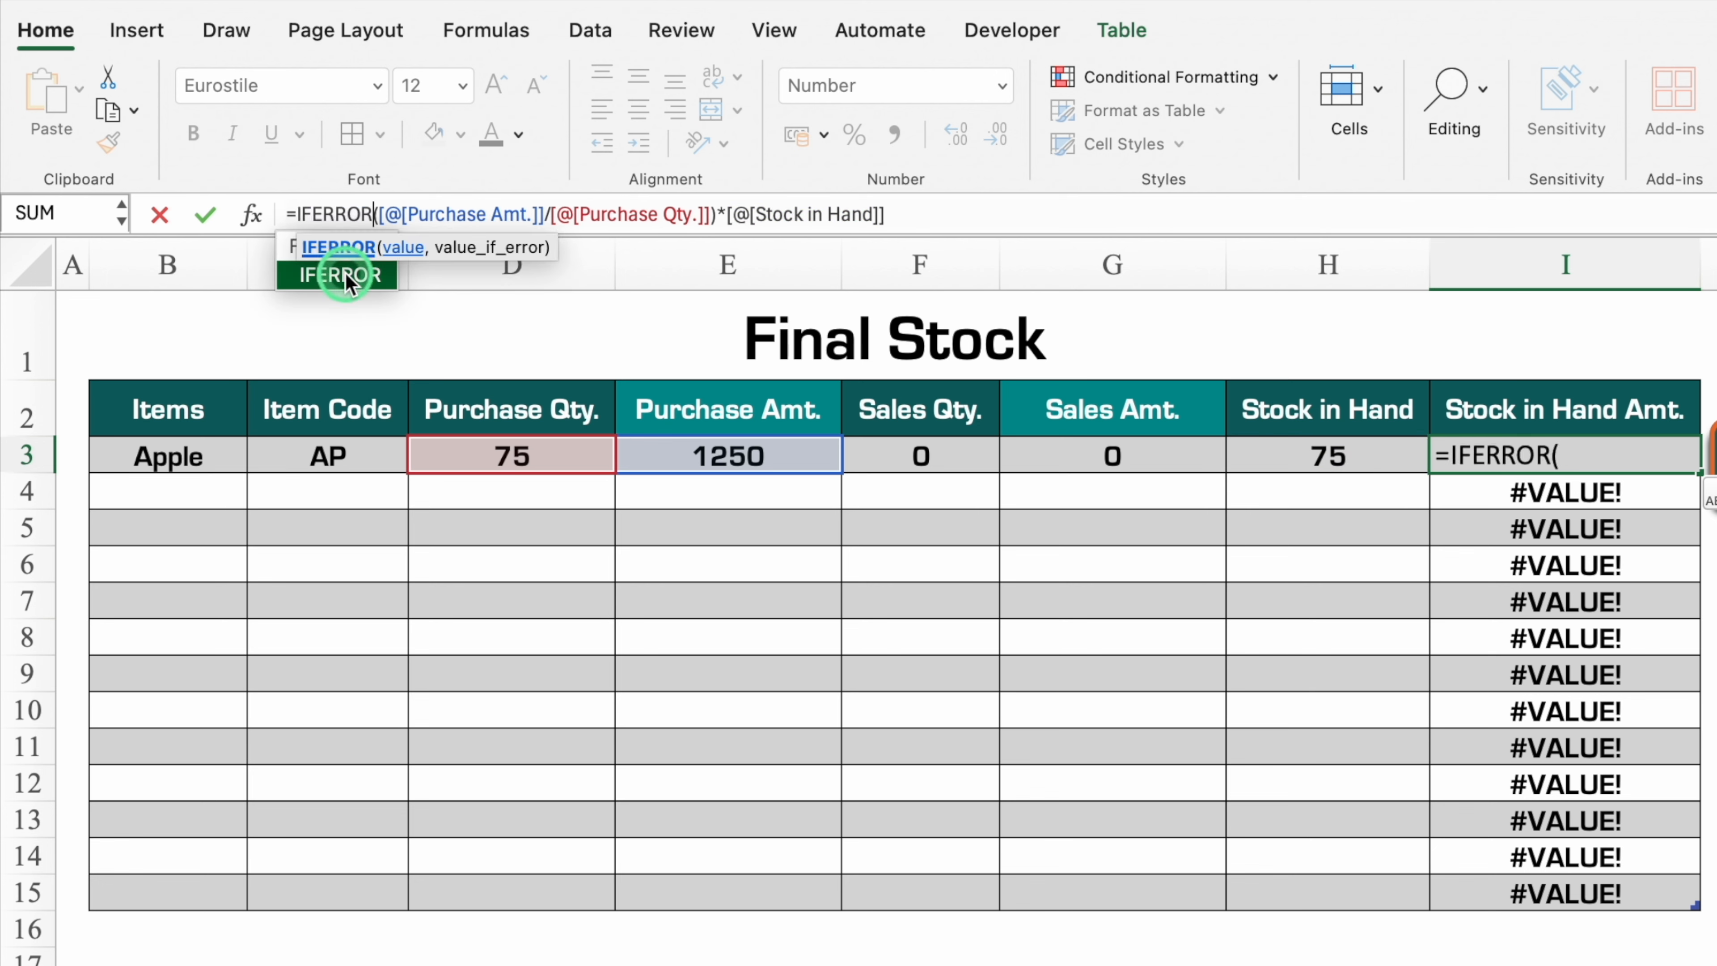
{"action": "type", "text": "("}
{"action": "left_click", "coordinate": [947, 214]}
{"action": "type", "text": ",\"\""}
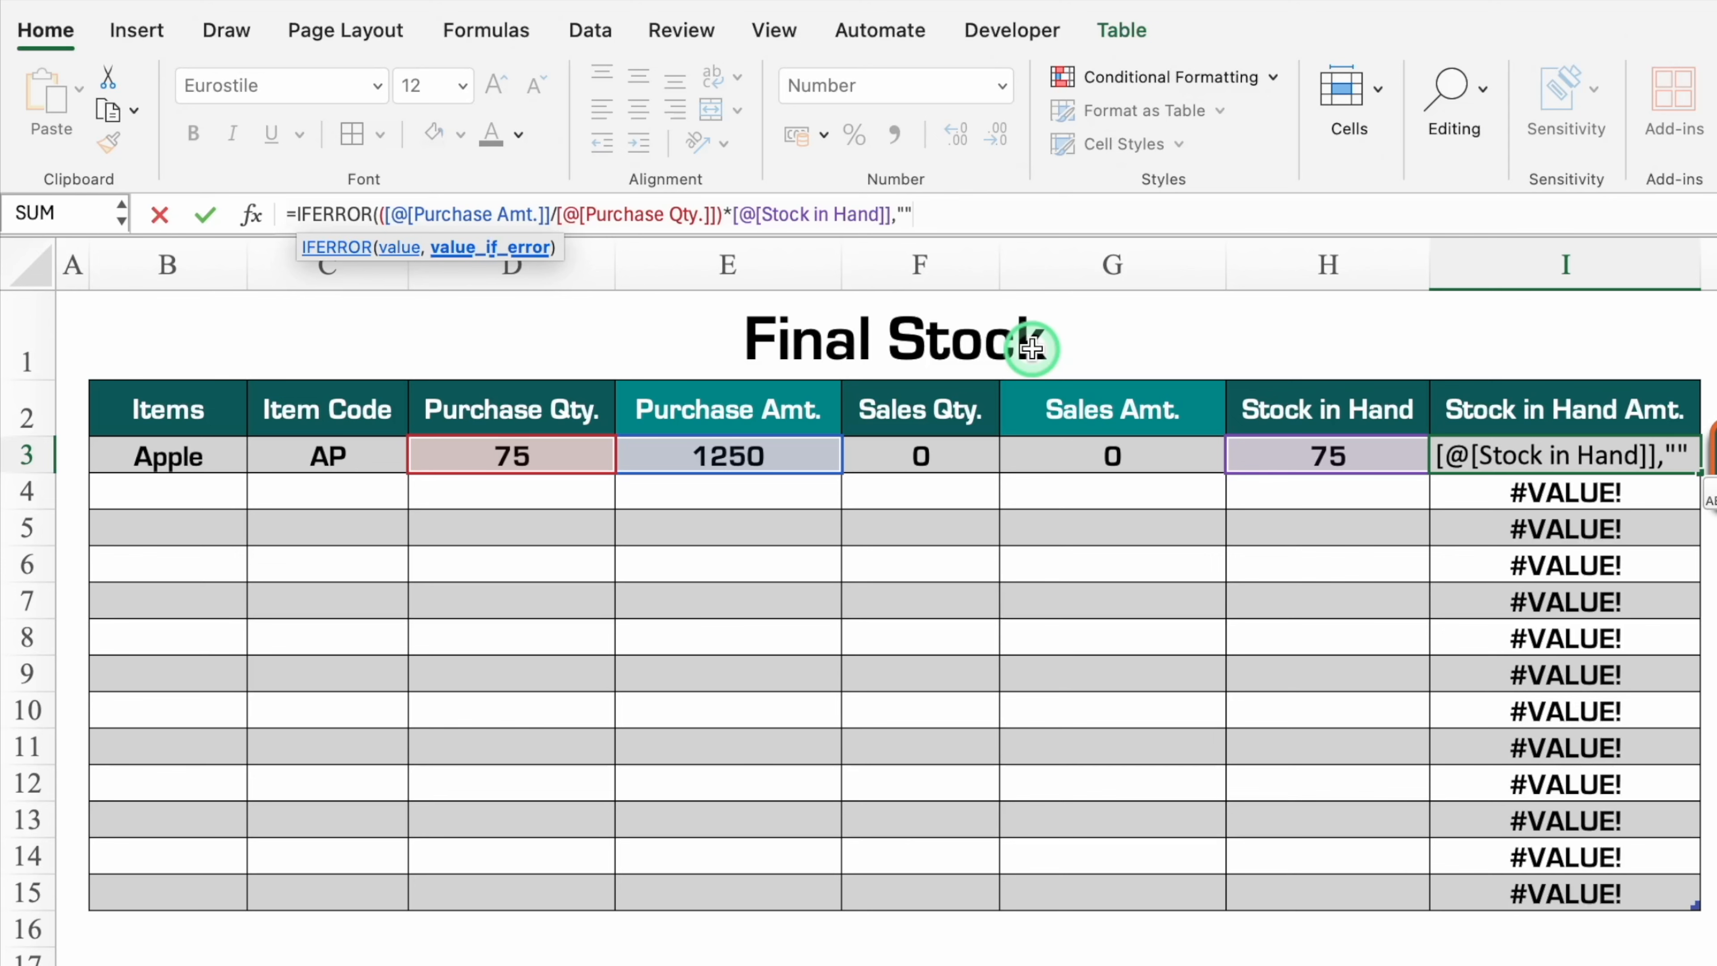
{"action": "type", "text": ")"}
{"action": "key", "text": "Return"}
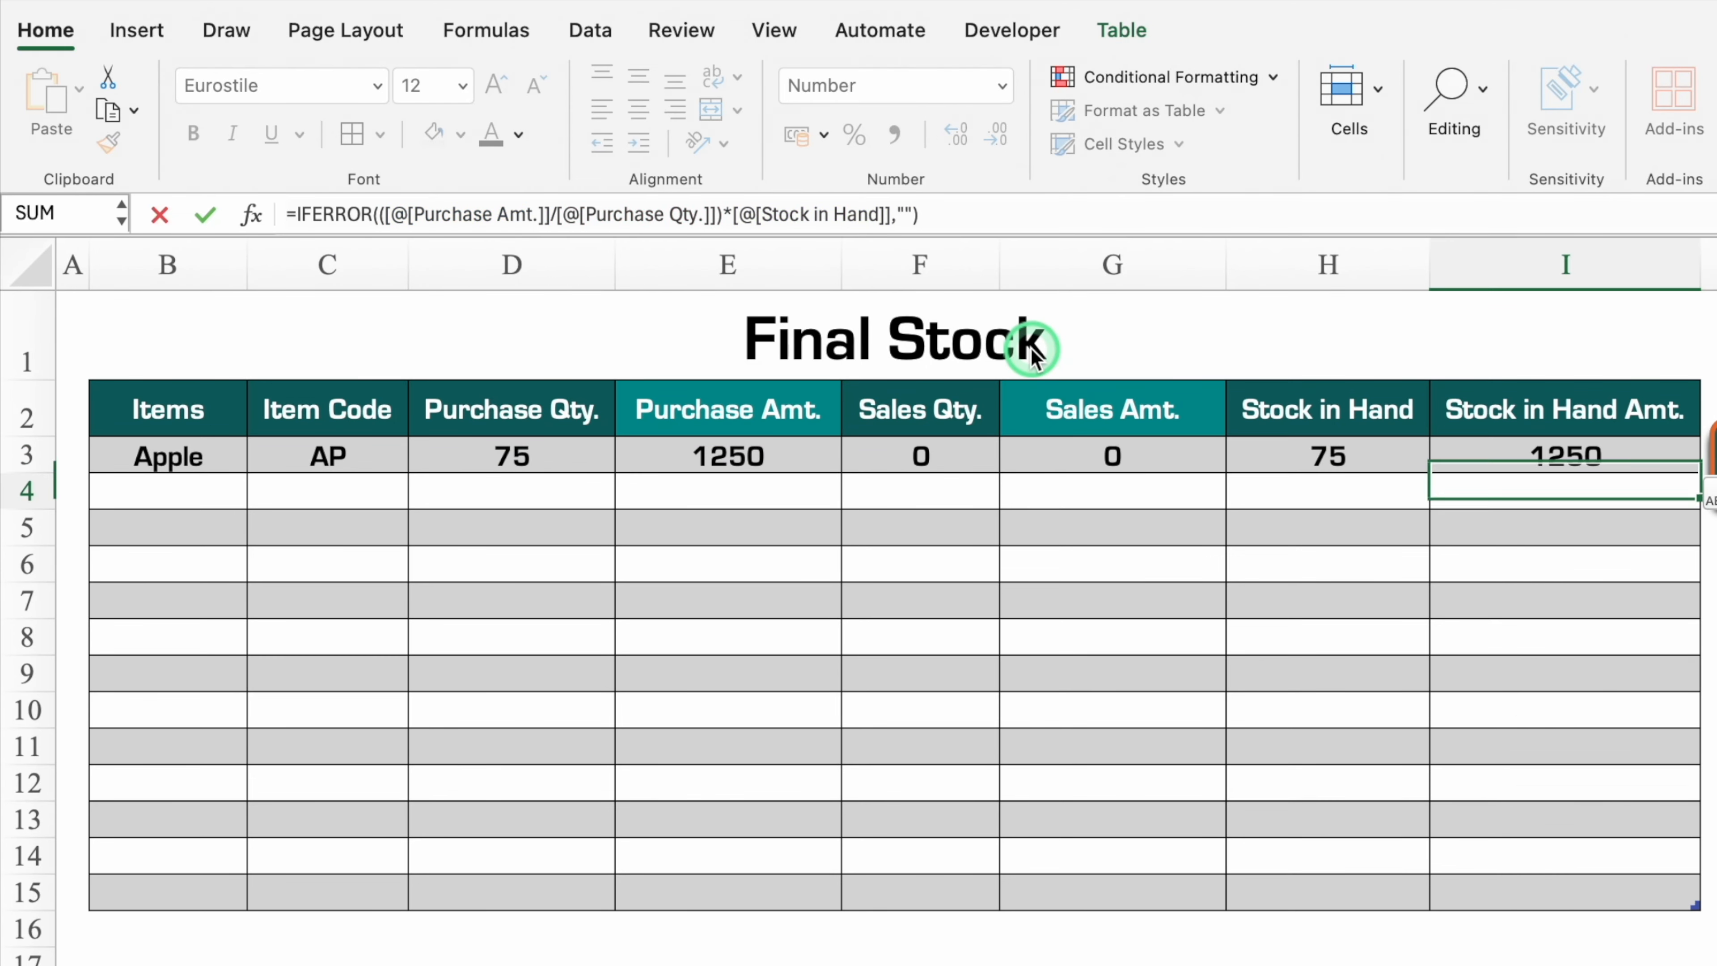